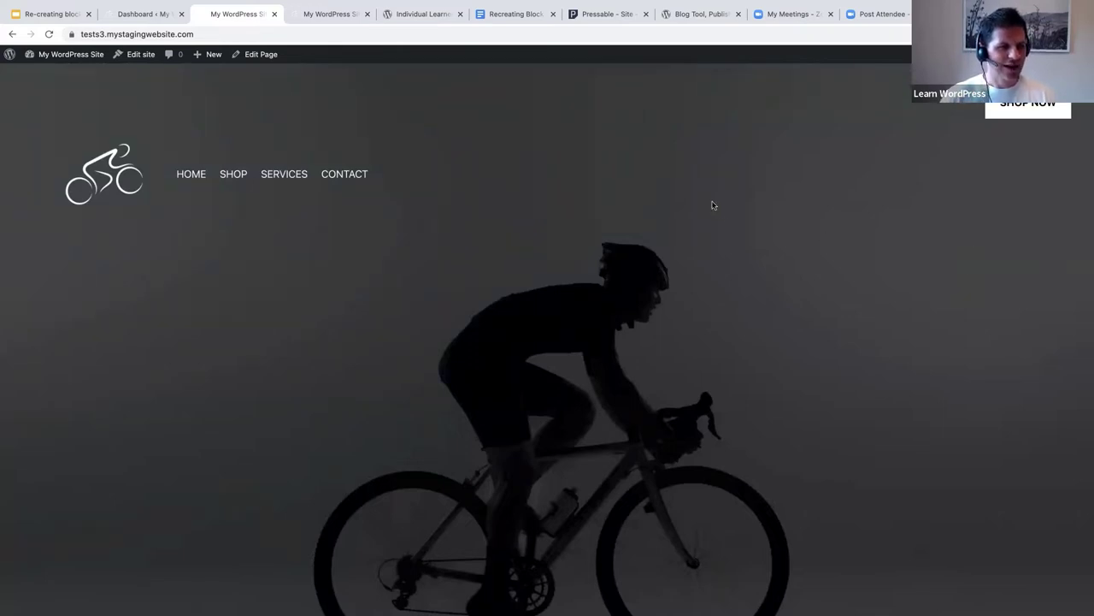
# - Switch to the browser tab showing the live bike shop homepage with its cyclist cover header
pyautogui.click(322, 14)
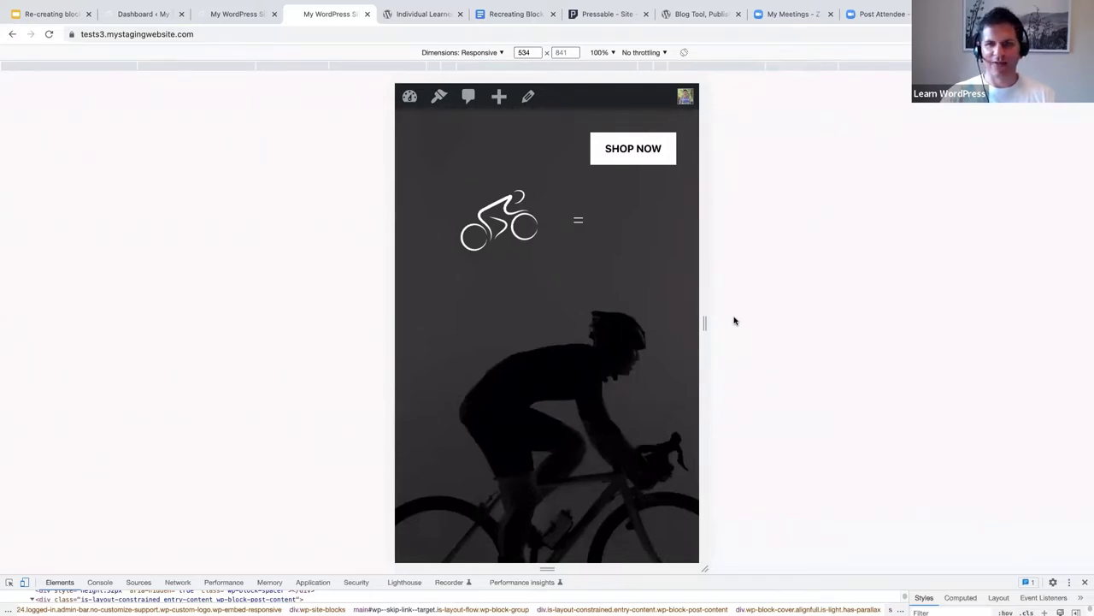
# - Scroll through the entire homepage in responsive mobile view, then return to the desktop site tab
pyautogui.scroll(-2, 632, 318)
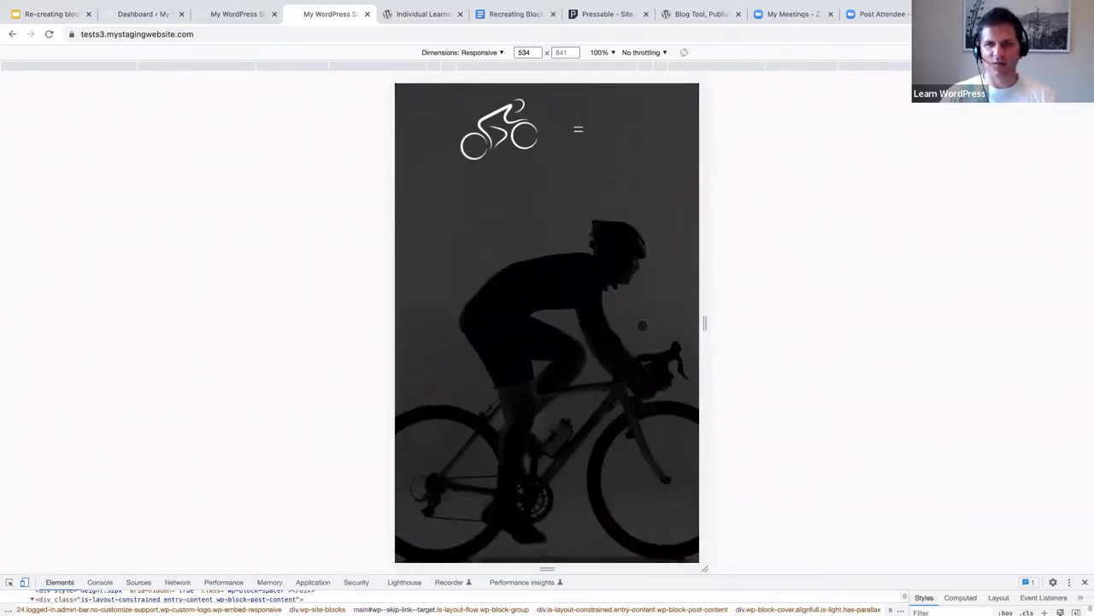
pyautogui.scroll(-5, 642, 325)
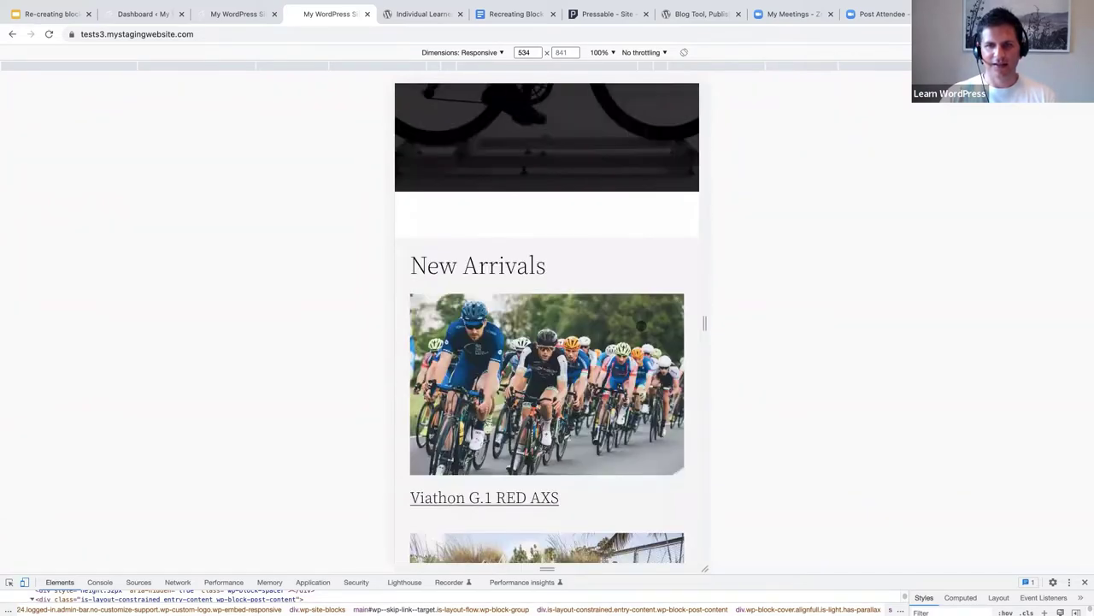
pyautogui.scroll(-8, 641, 325)
pyautogui.scroll(-10, 639, 325)
pyautogui.scroll(-5, 640, 325)
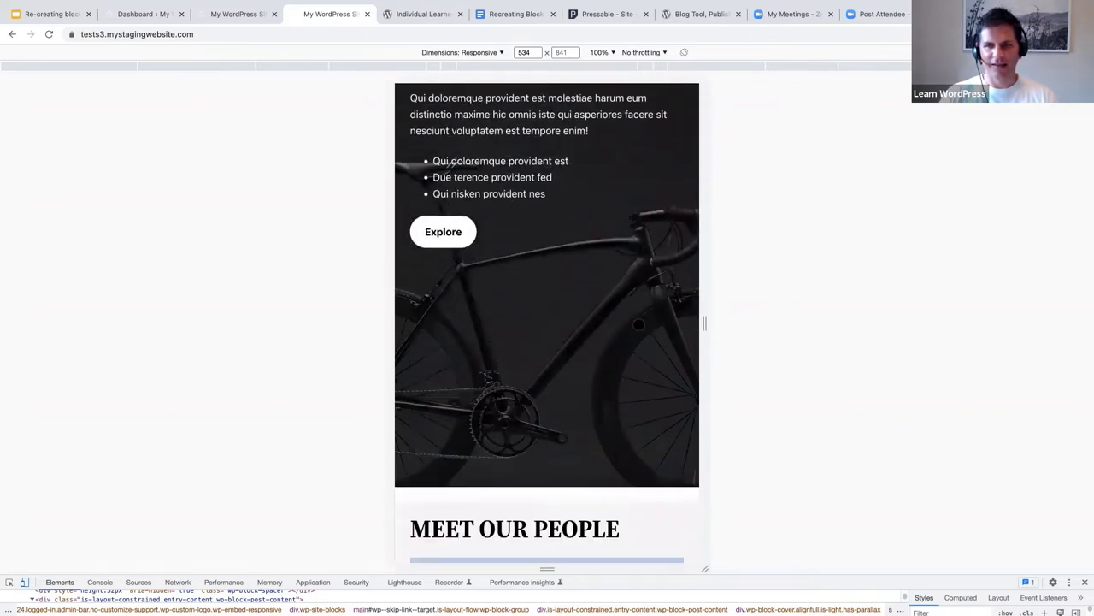
pyautogui.scroll(-10, 638, 324)
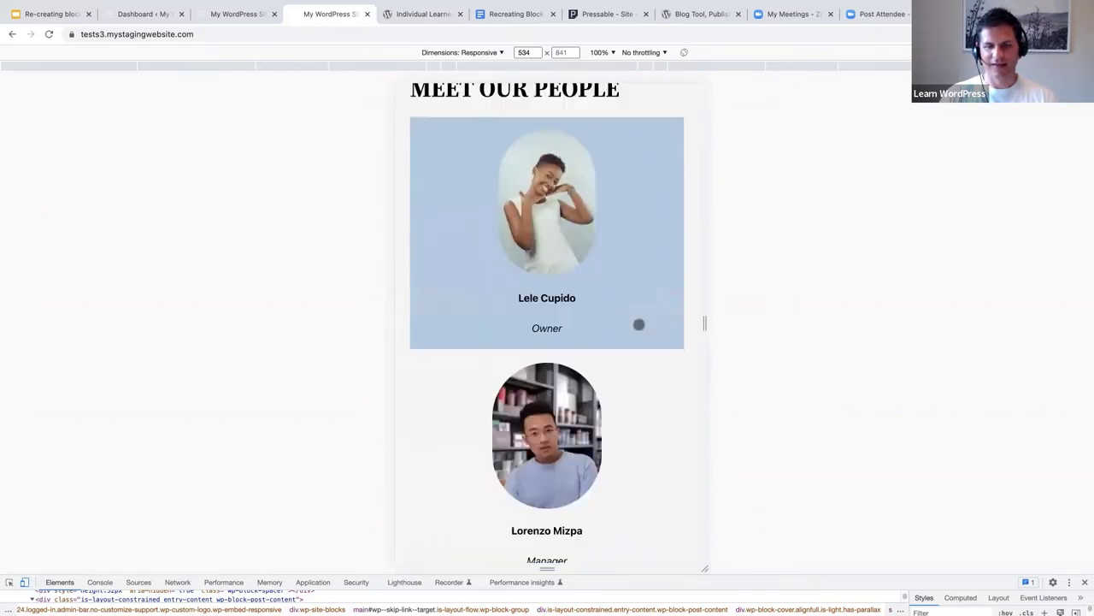
pyautogui.scroll(-7, 638, 324)
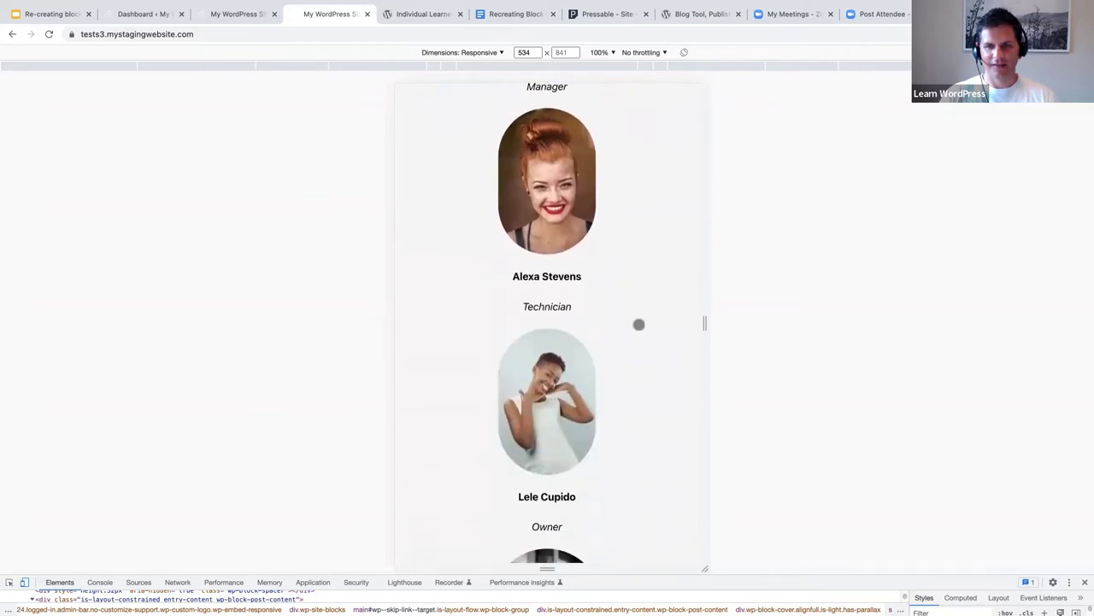
pyautogui.scroll(-13, 638, 324)
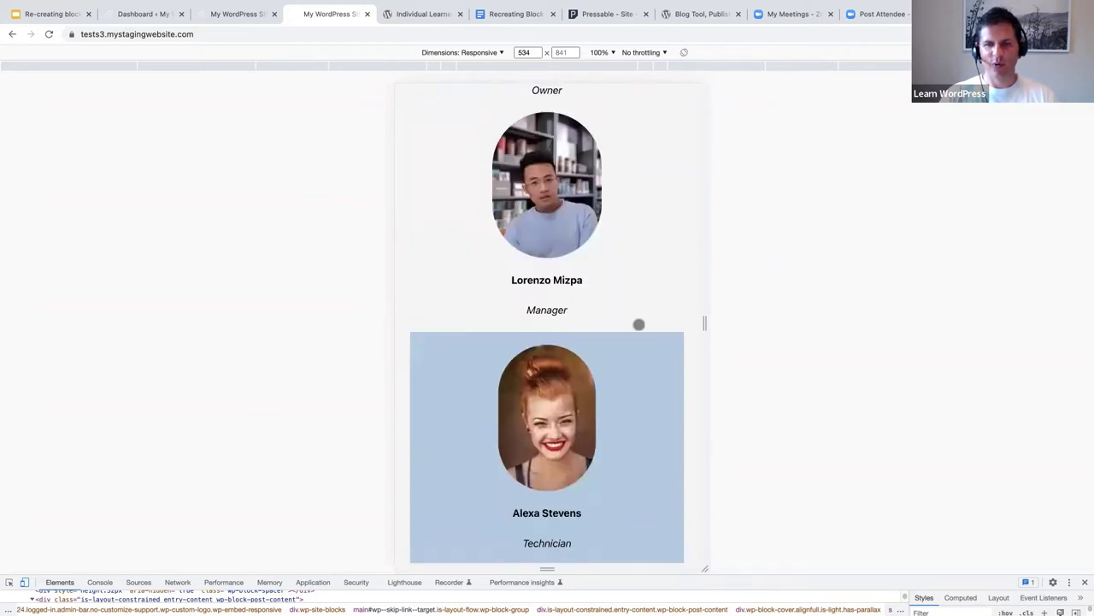
pyautogui.scroll(-7, 639, 324)
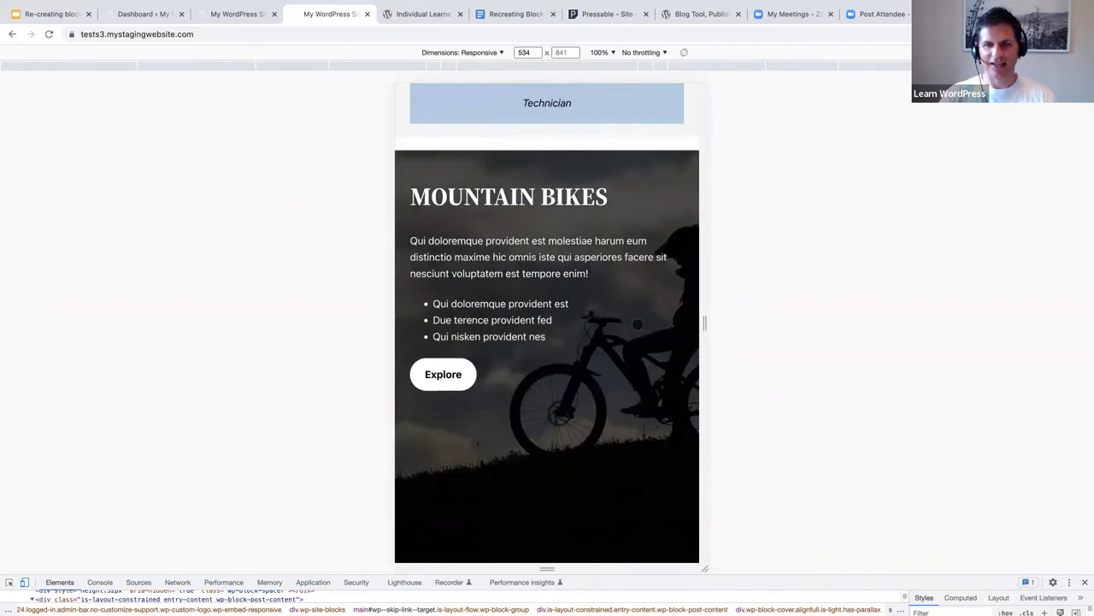
pyautogui.scroll(-8, 637, 324)
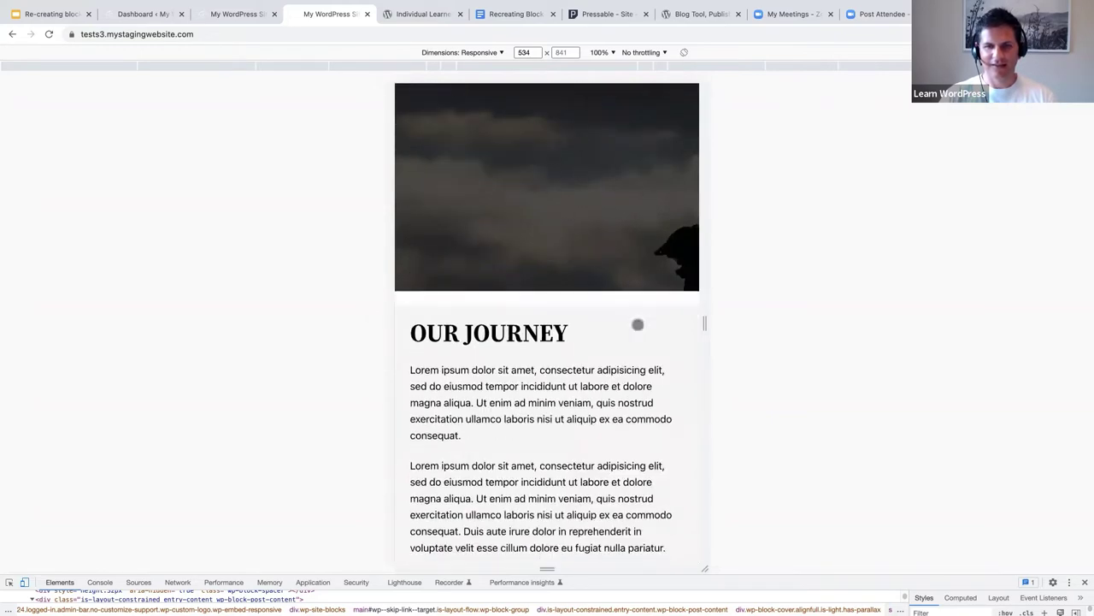
pyautogui.scroll(-6, 638, 324)
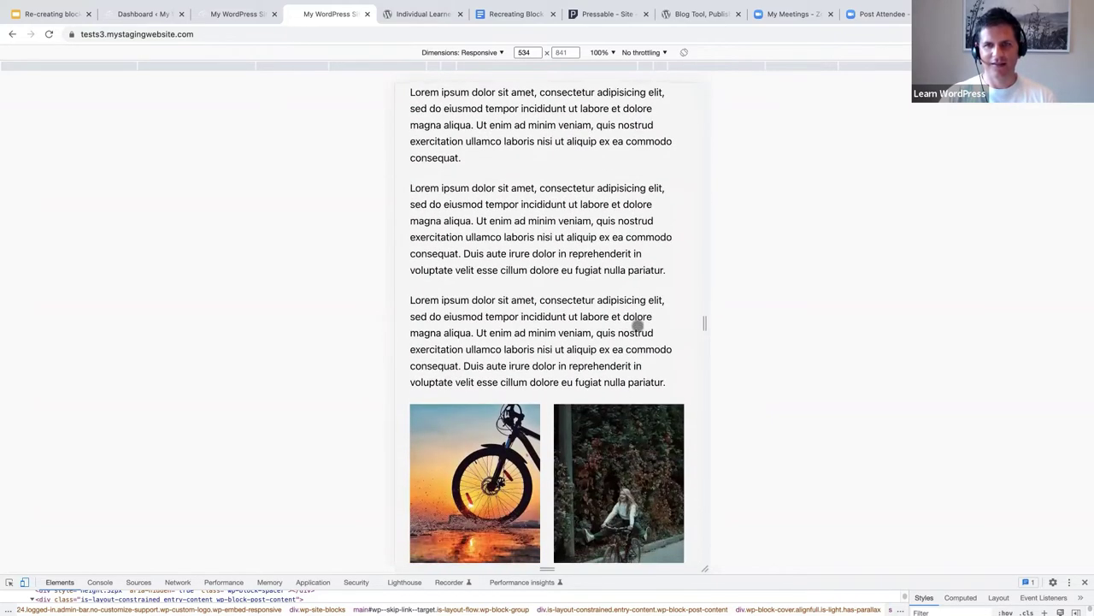
pyautogui.scroll(-9, 638, 324)
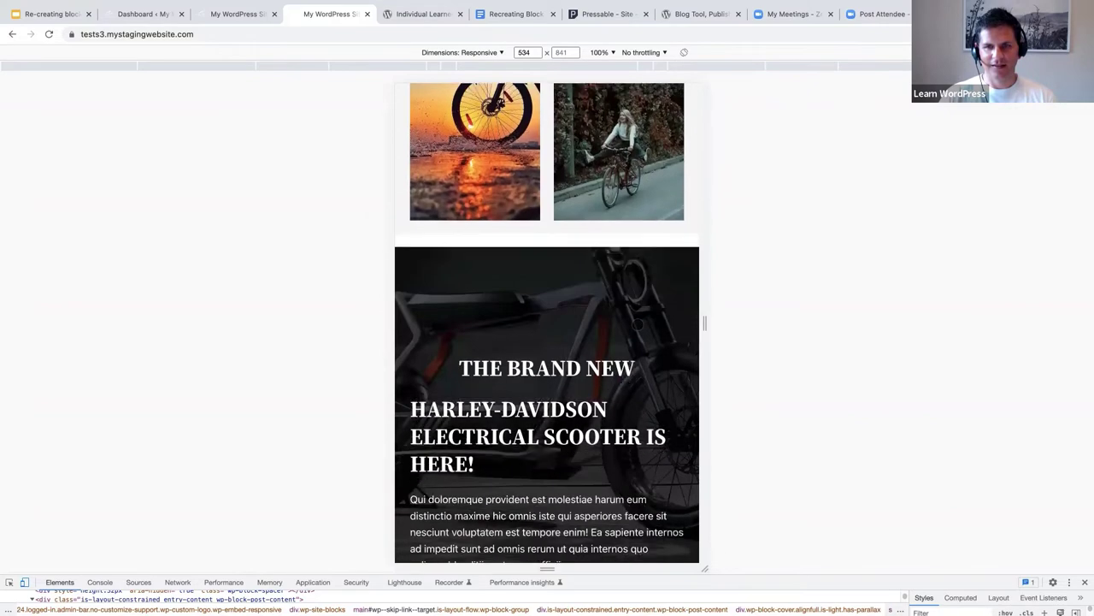
pyautogui.scroll(-4, 547, 322)
pyautogui.scroll(-5, 637, 324)
pyautogui.scroll(-6, 637, 324)
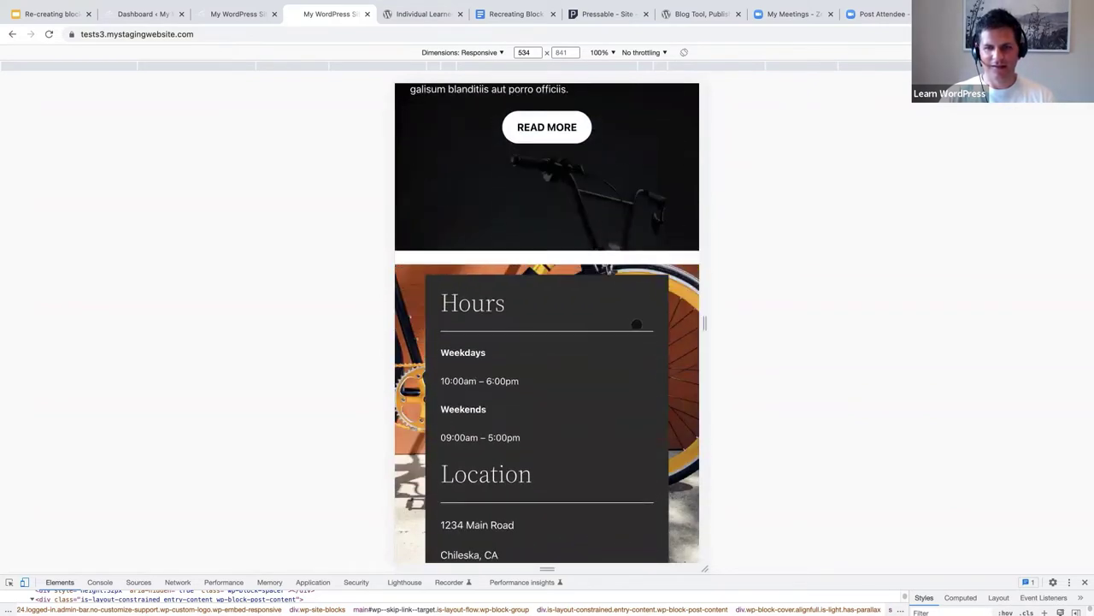
pyautogui.scroll(-5, 637, 325)
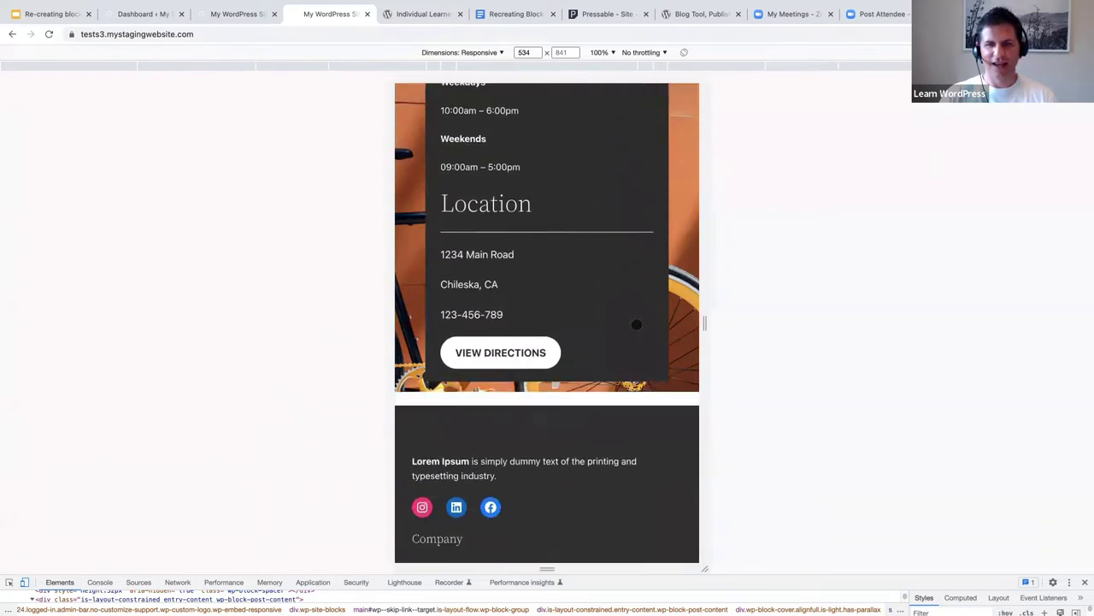
pyautogui.scroll(-7, 631, 322)
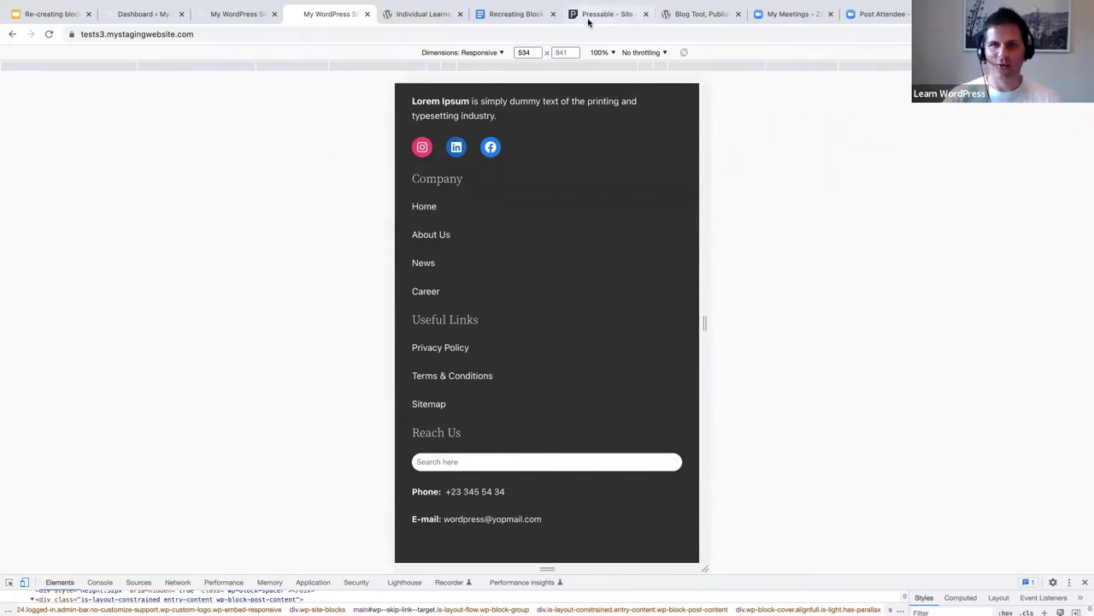
pyautogui.click(233, 14)
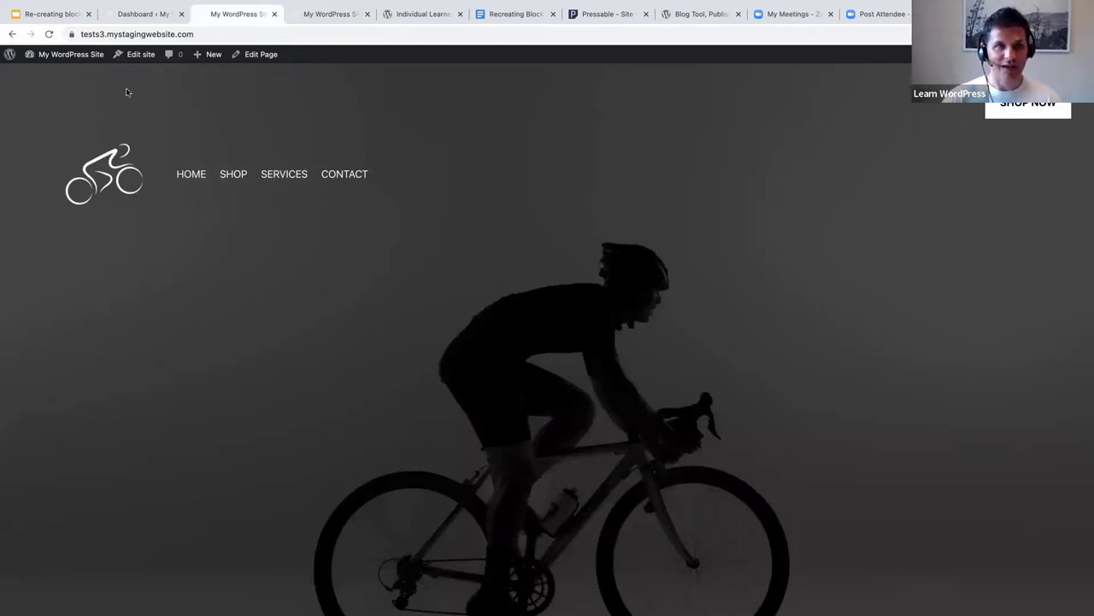
# - From the admin dashboard, go to Pages > All Pages to list the site's six pages
pyautogui.click(137, 14)
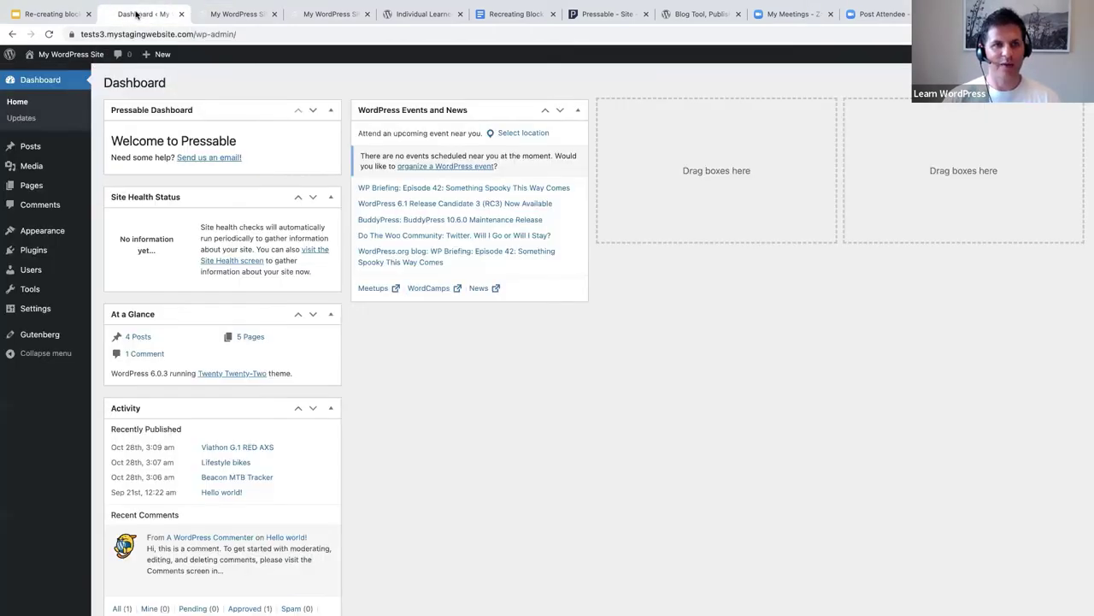
pyautogui.click(43, 231)
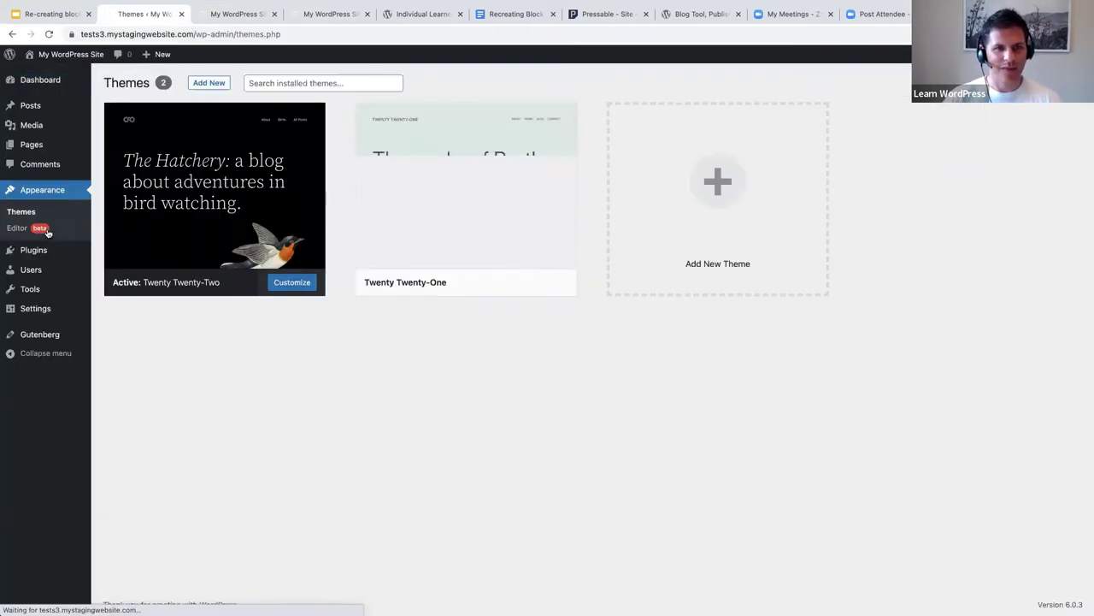
pyautogui.moveTo(263, 240)
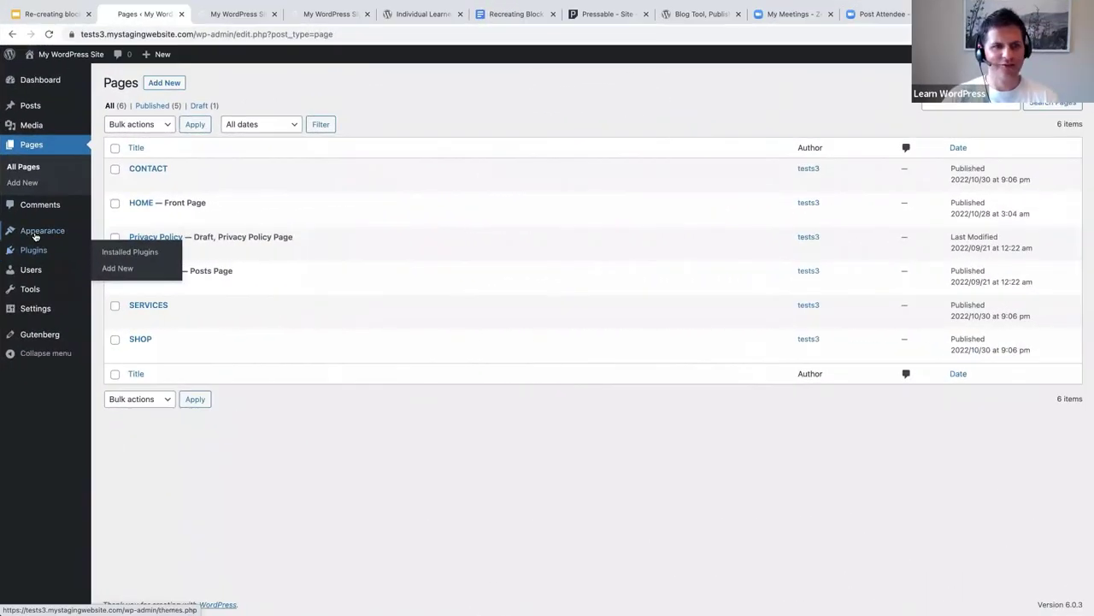
# - Go to Appearance > Editor and show the site editor's Template Parts list
pyautogui.click(36, 232)
pyautogui.click(13, 228)
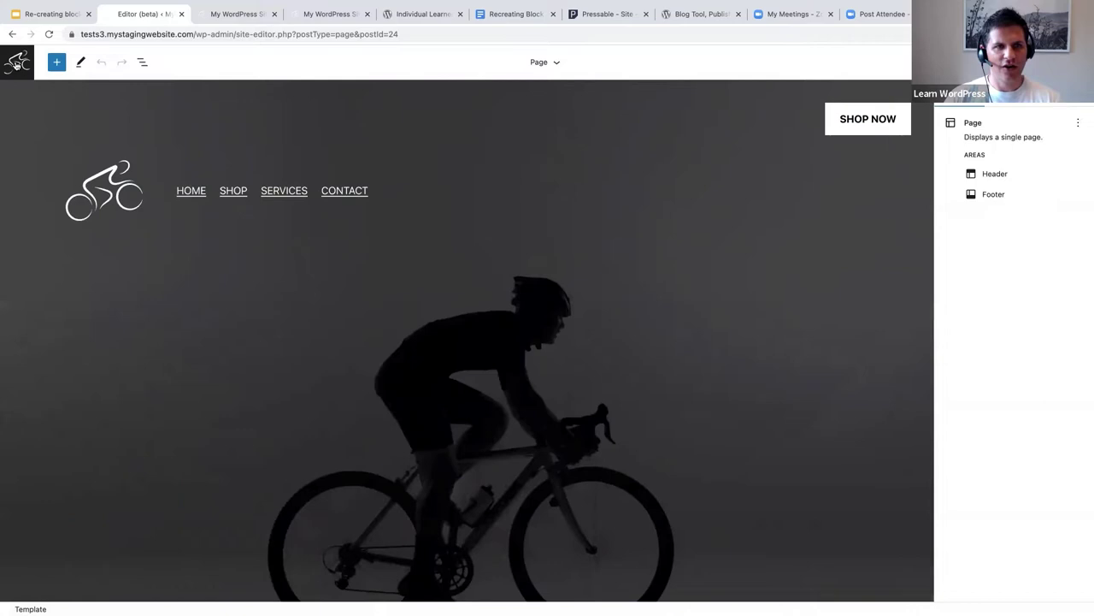
pyautogui.click(18, 65)
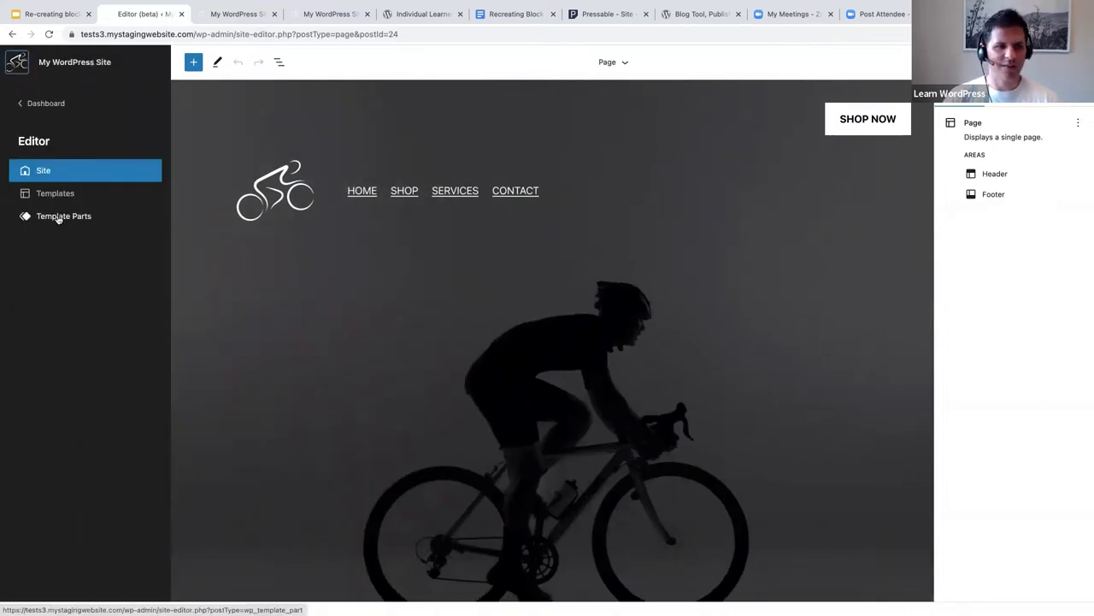
pyautogui.click(58, 217)
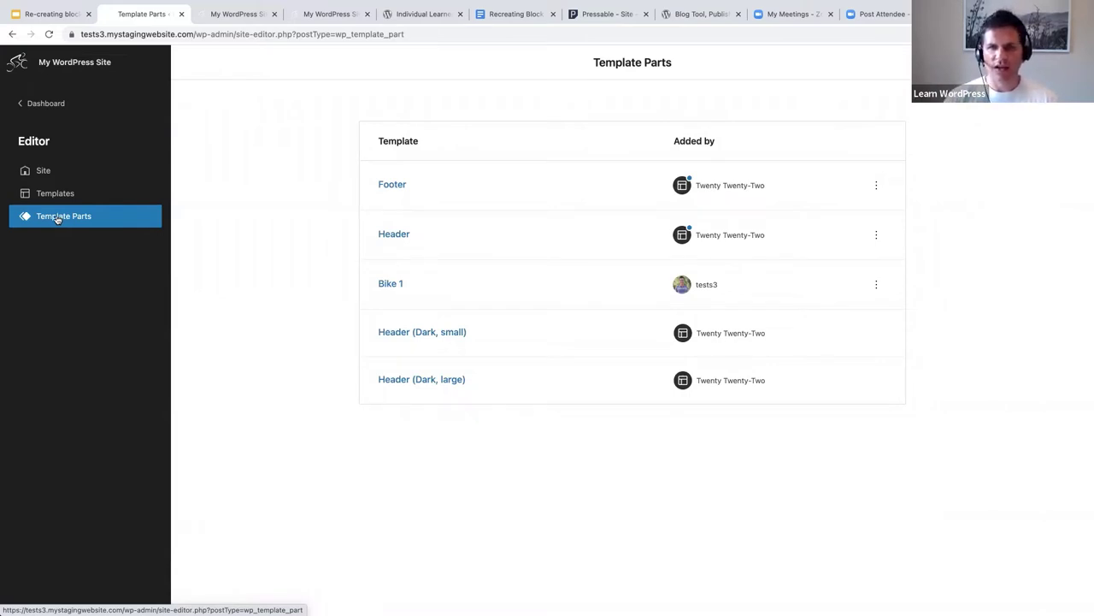
# - Create a Header-area template part named 'Bike 2' and select its empty first block
pyautogui.click(389, 284)
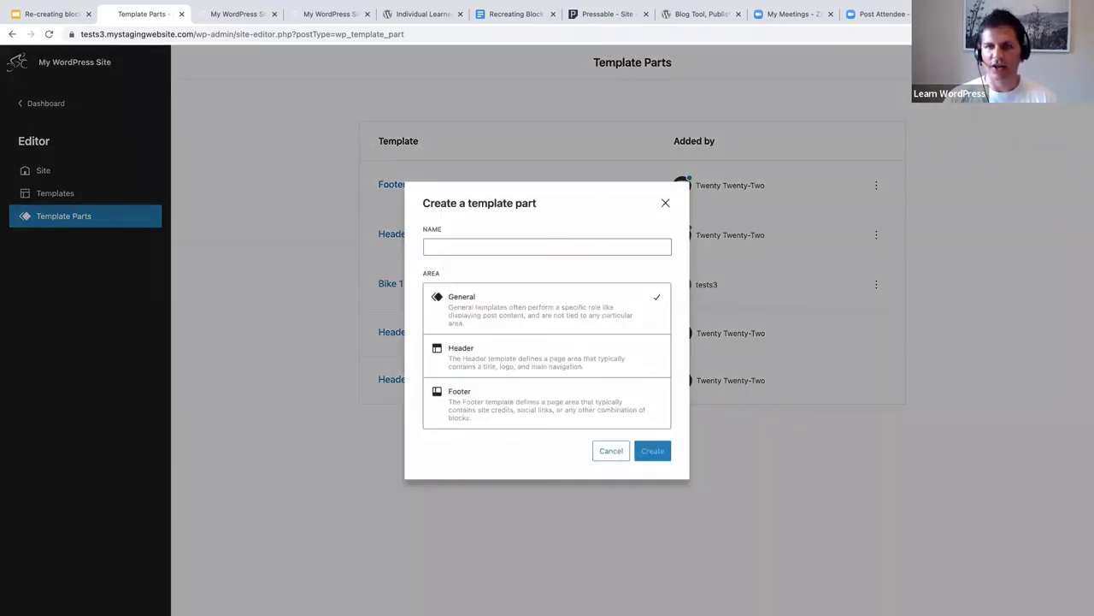
pyautogui.click(476, 357)
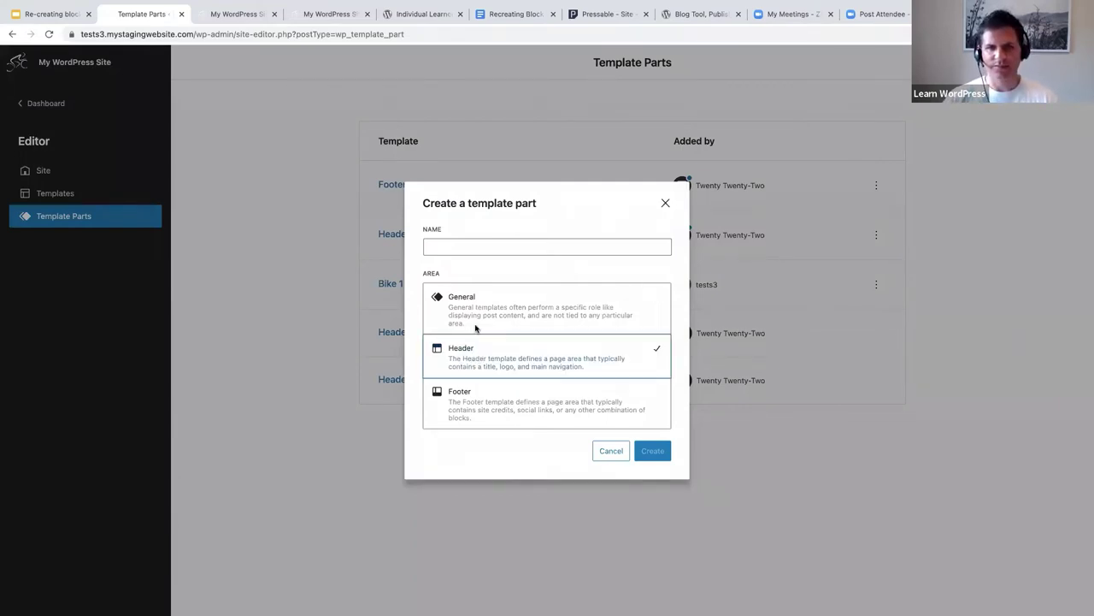
pyautogui.click(444, 244)
pyautogui.write('Bike 2')
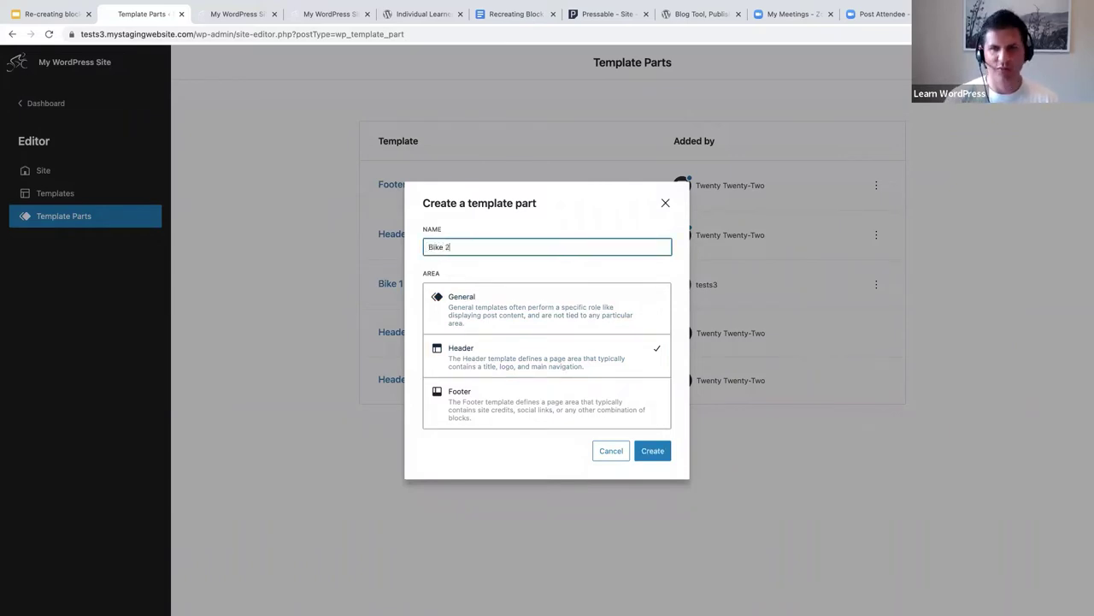
pyautogui.click(655, 453)
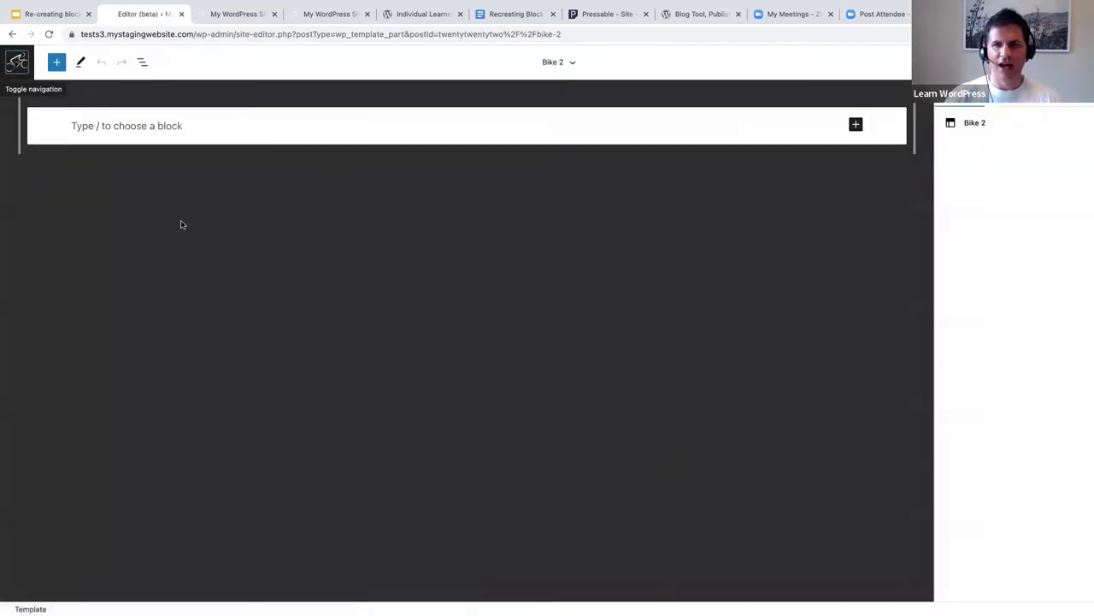
pyautogui.click(92, 127)
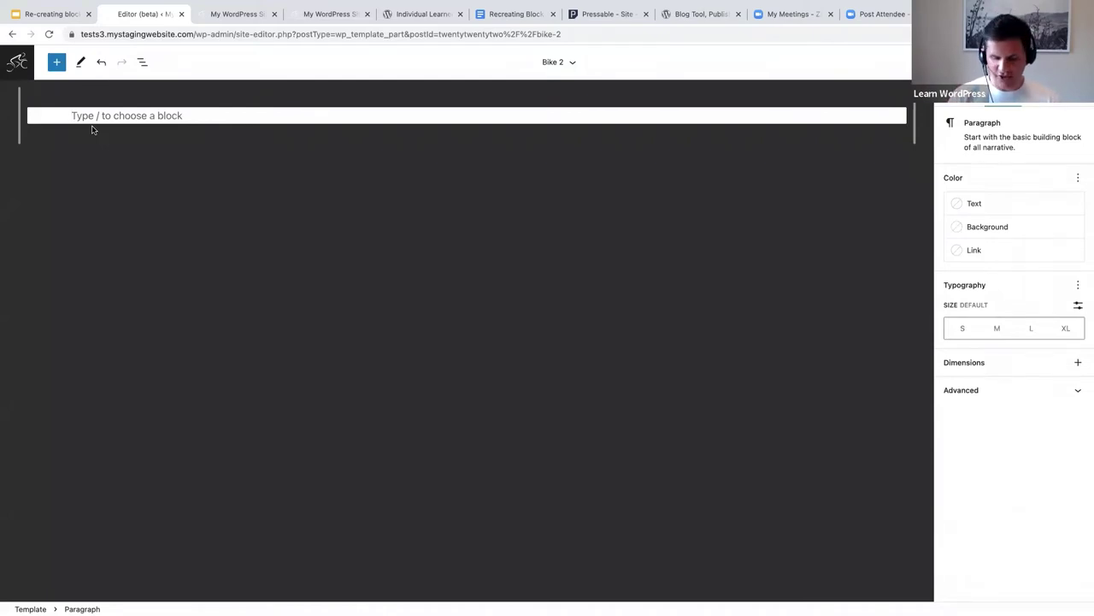
# - Insert a /cover block using the cyclist silhouette photo from the Media Library, set to full height
pyautogui.write('/')
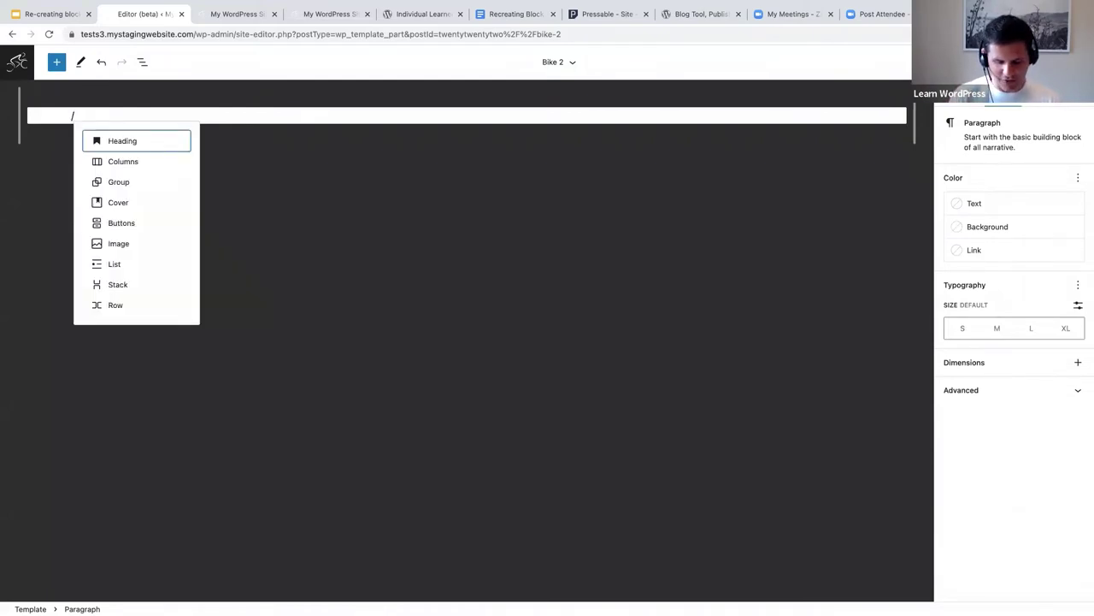
pyautogui.write('cover')
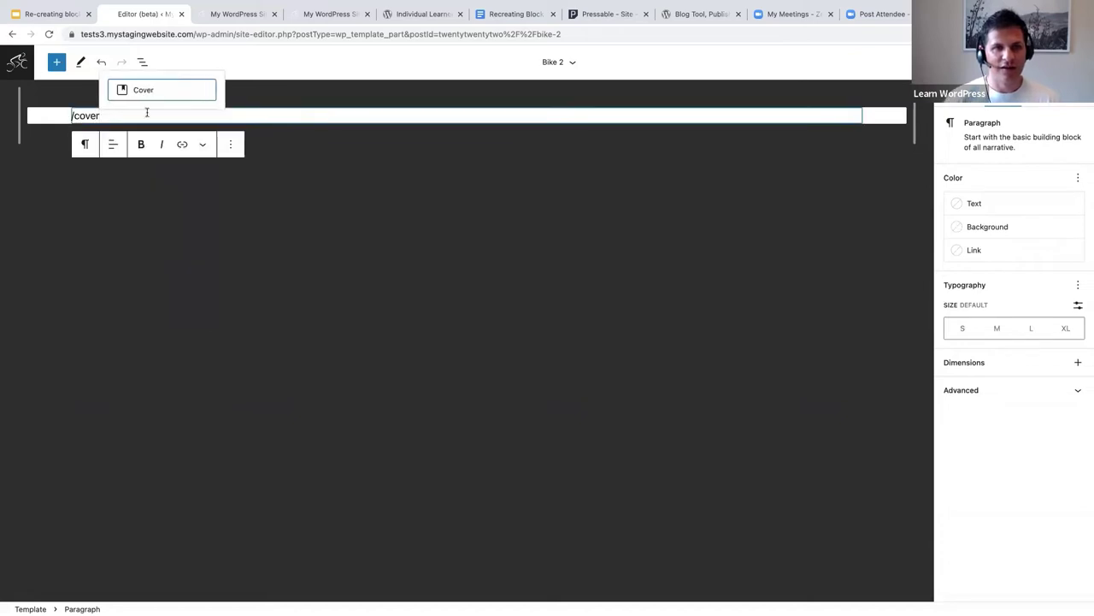
pyautogui.click(152, 94)
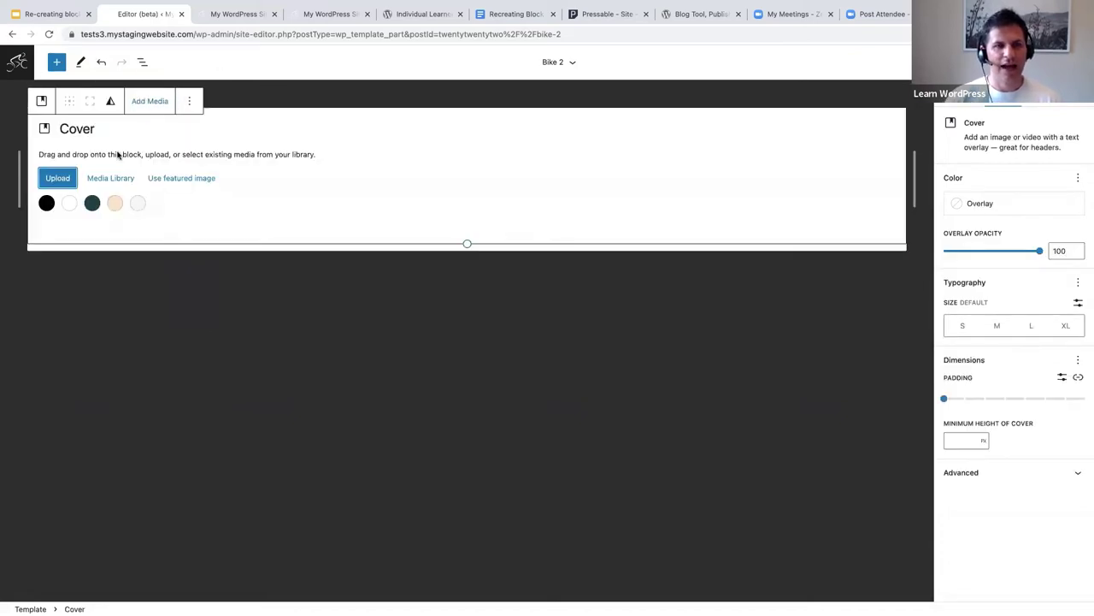
pyautogui.click(109, 179)
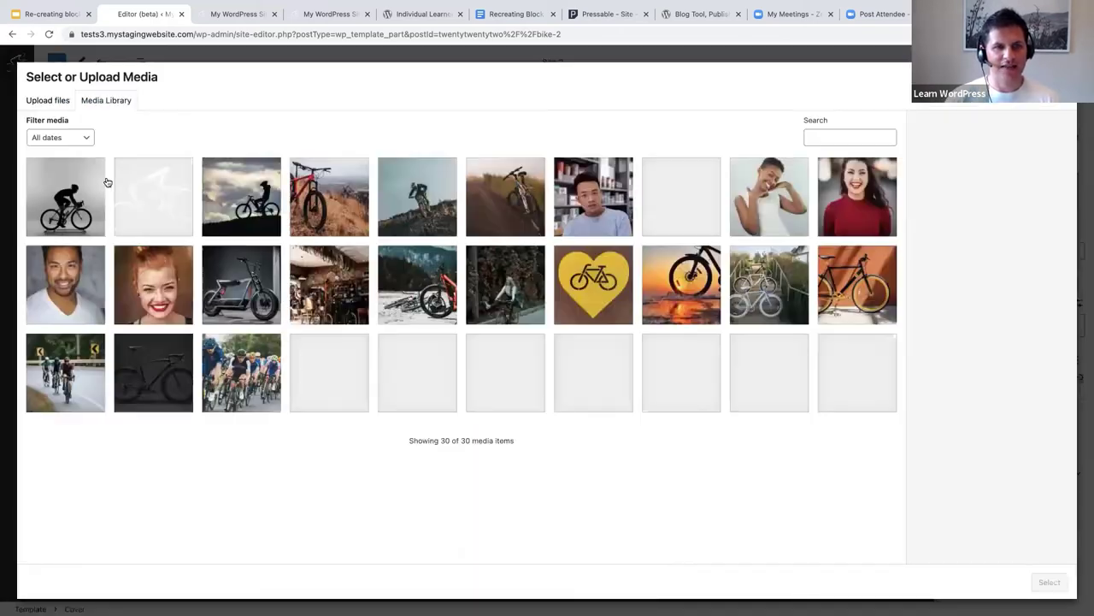
pyautogui.click(67, 195)
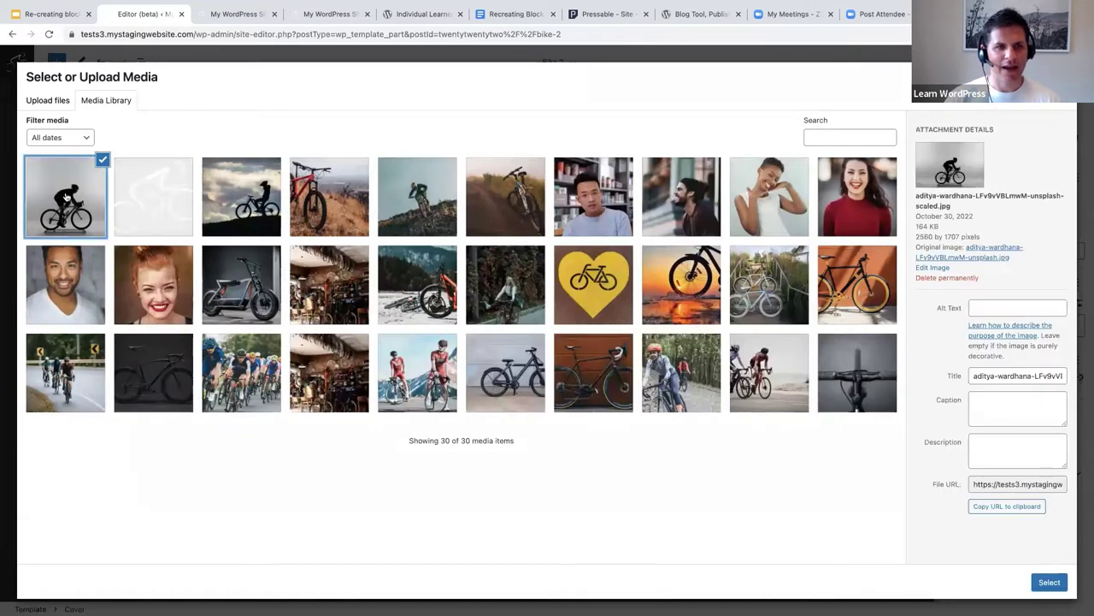
pyautogui.click(1050, 582)
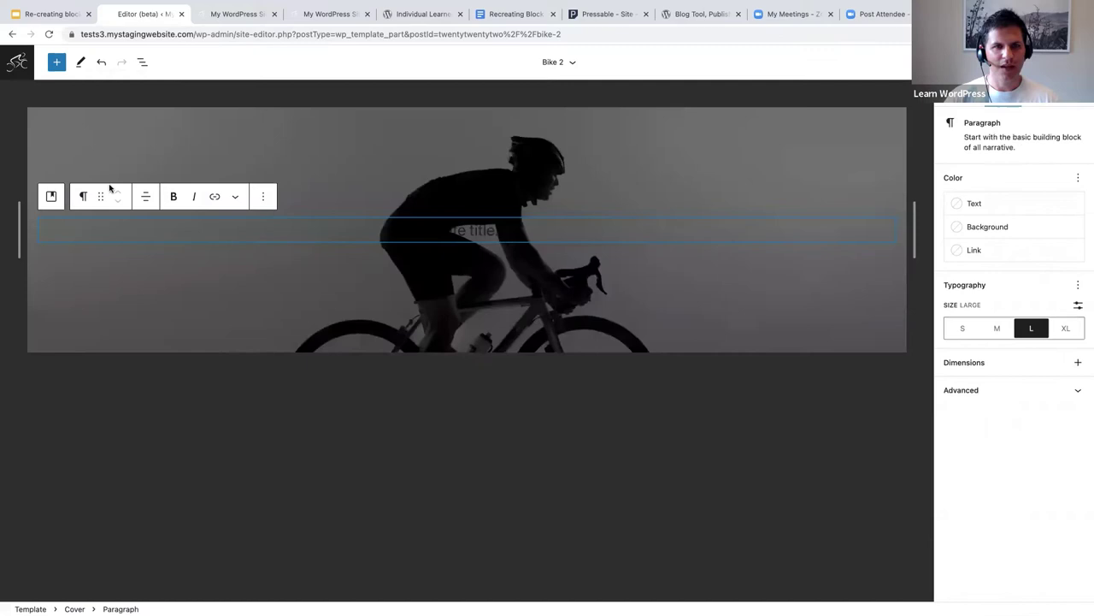
pyautogui.click(51, 122)
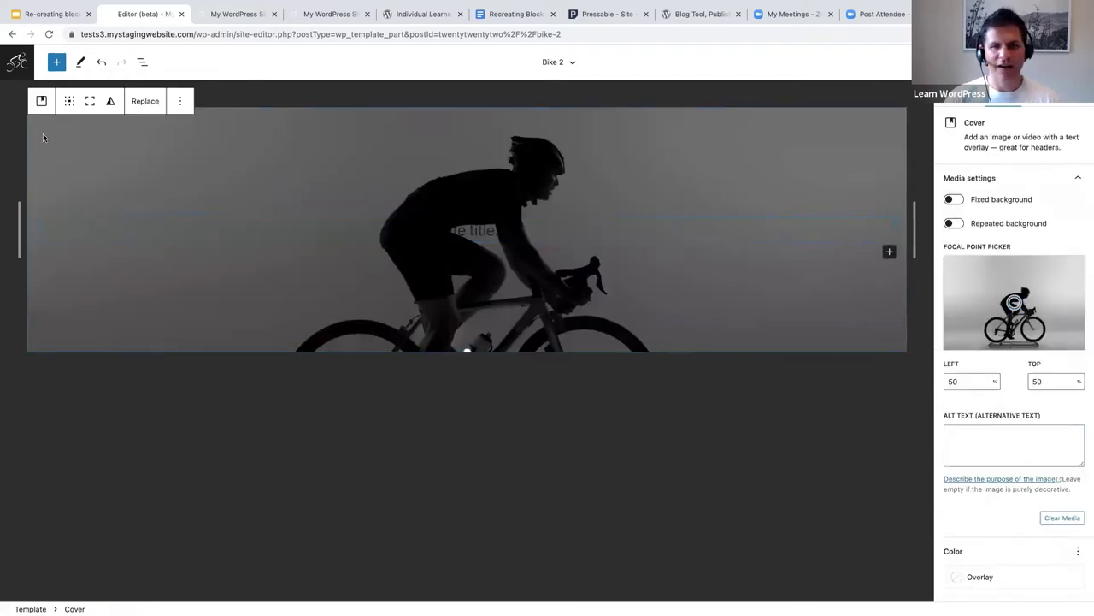
pyautogui.click(90, 103)
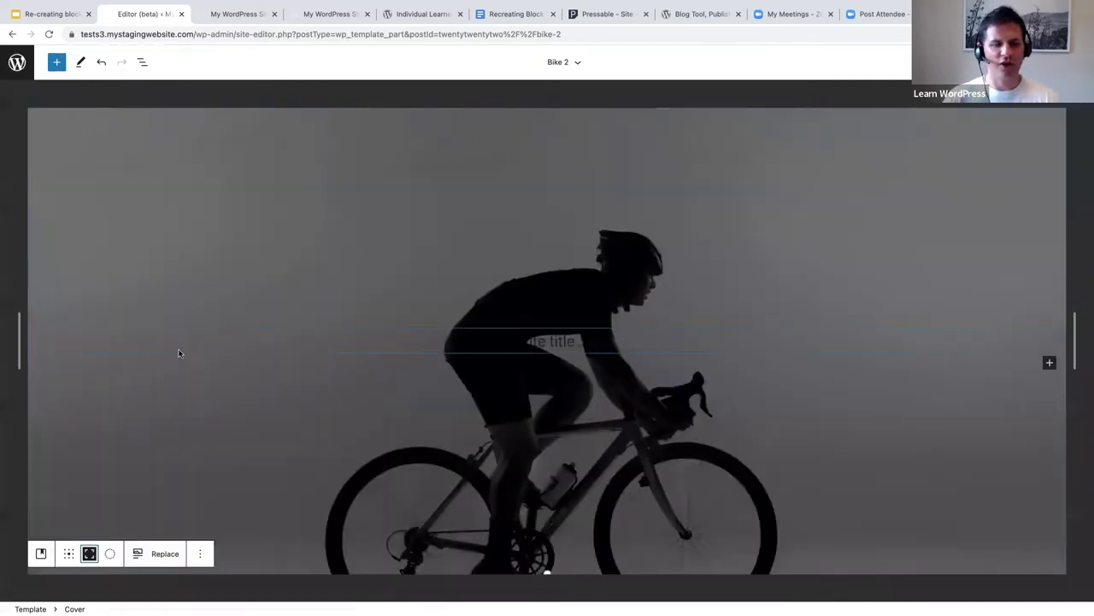
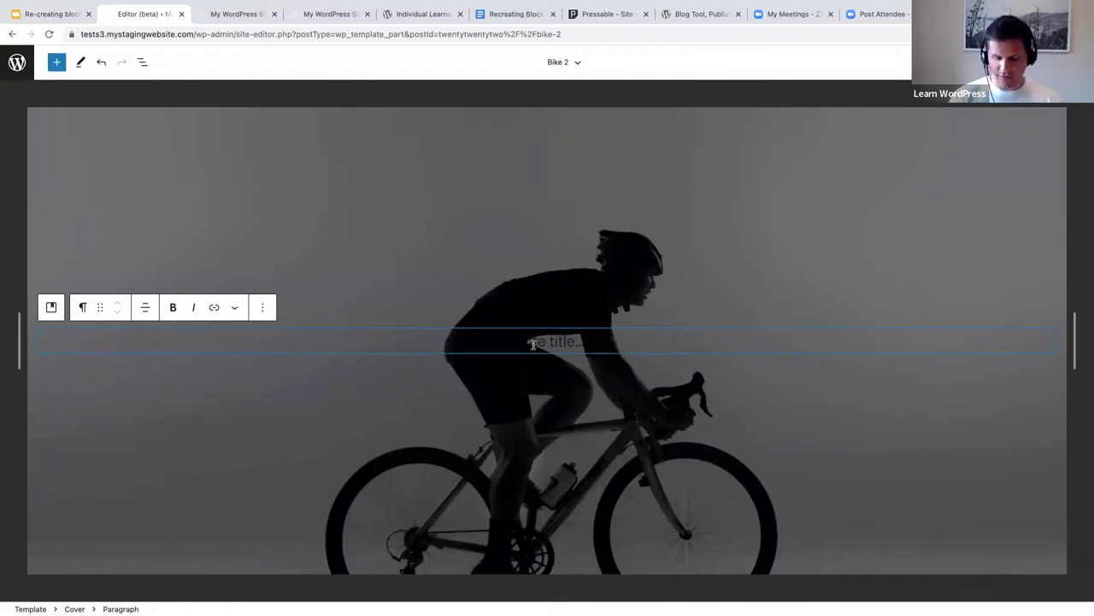
# - Convert the cover's empty paragraph into a Buttons block with a bold 'SHOP NOW' button
pyautogui.write('/')
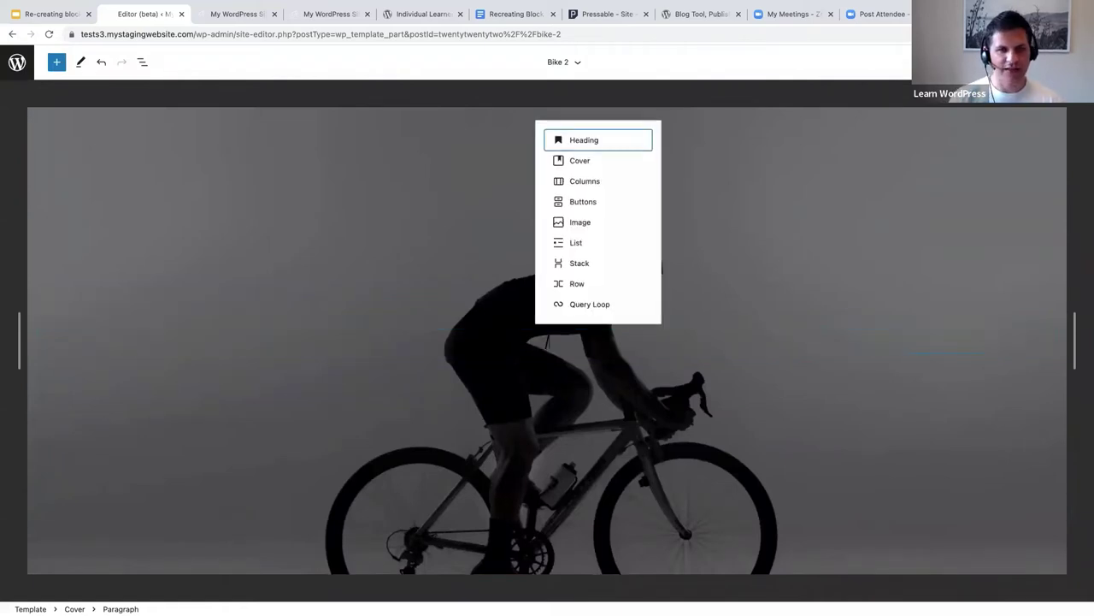
pyautogui.write('butto')
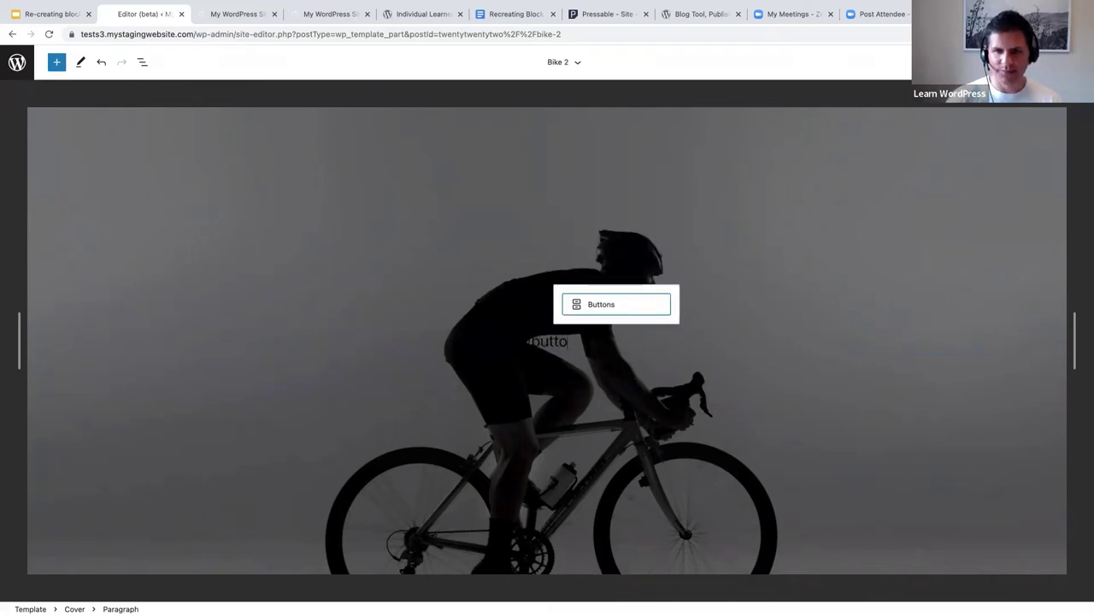
pyautogui.click(598, 305)
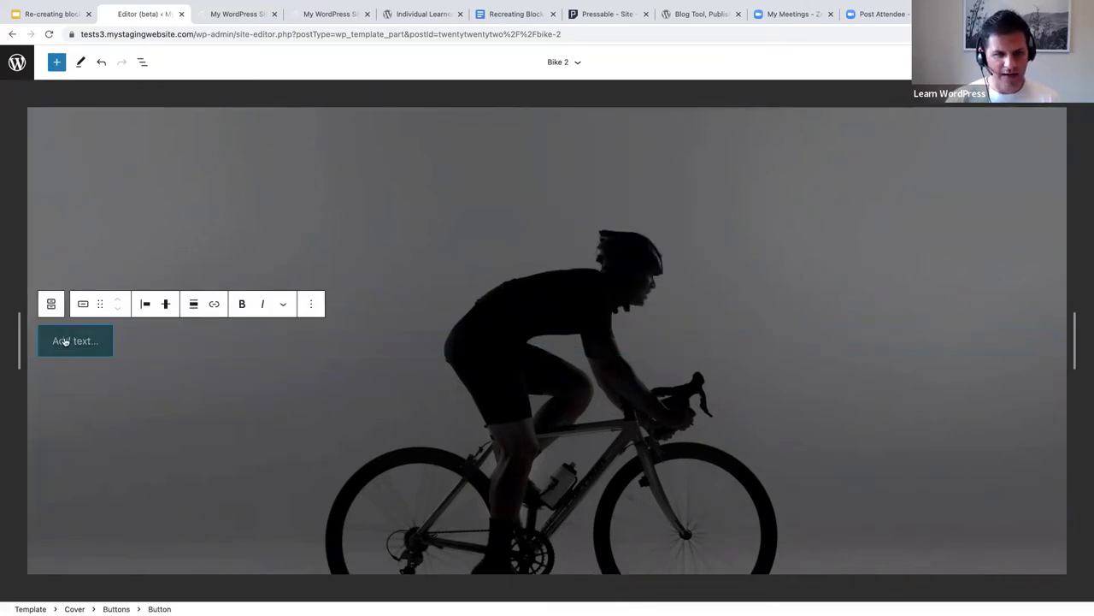
pyautogui.write('SHOP')
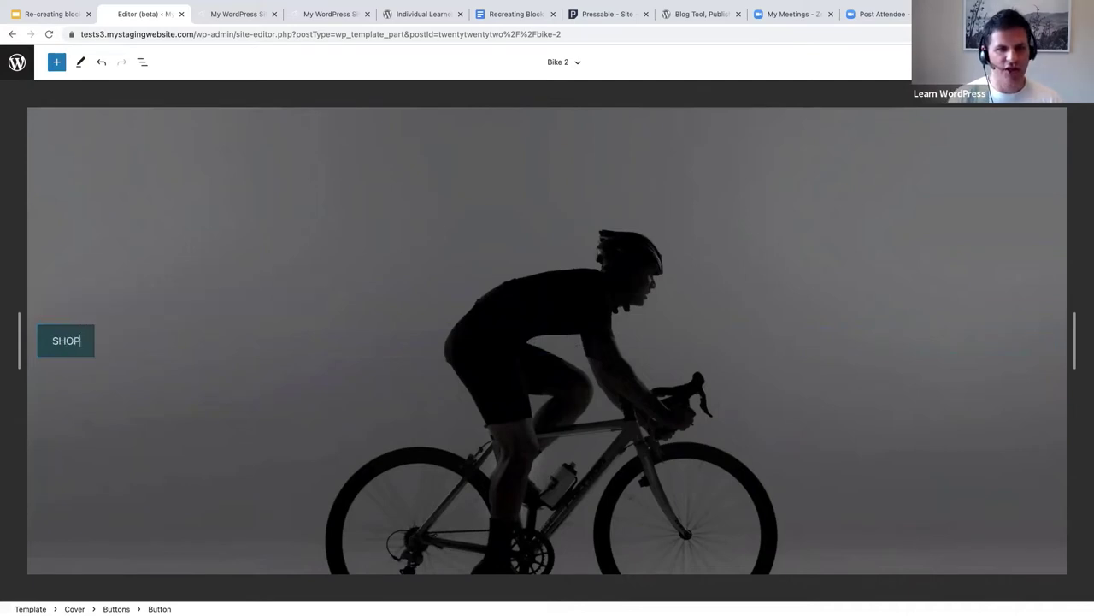
pyautogui.write(' NOW')
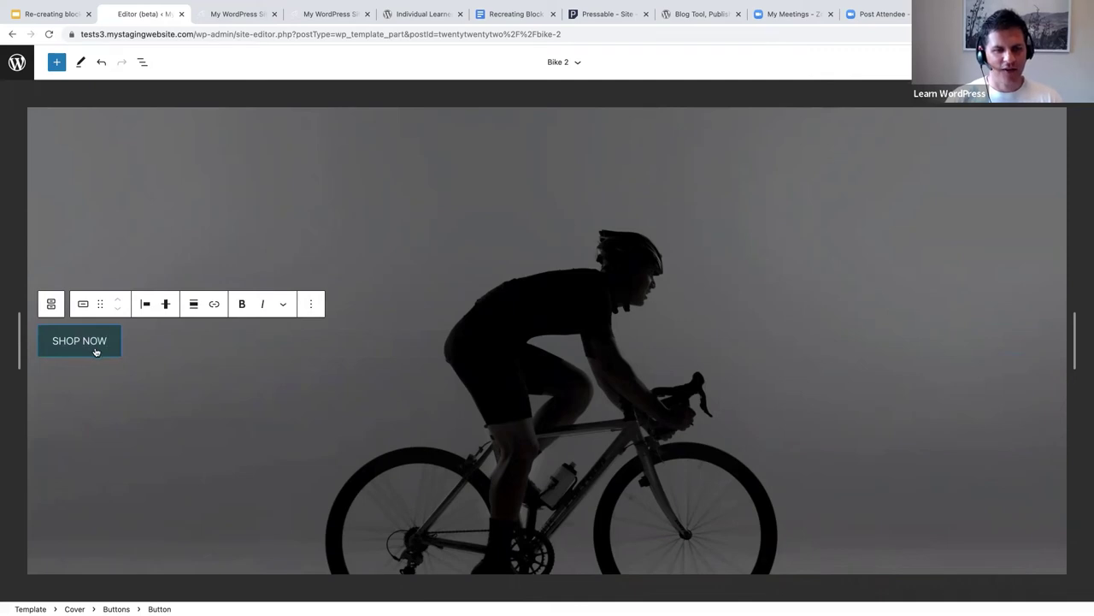
pyautogui.moveTo(109, 345); pyautogui.dragTo(52, 345)
pyautogui.click(241, 305)
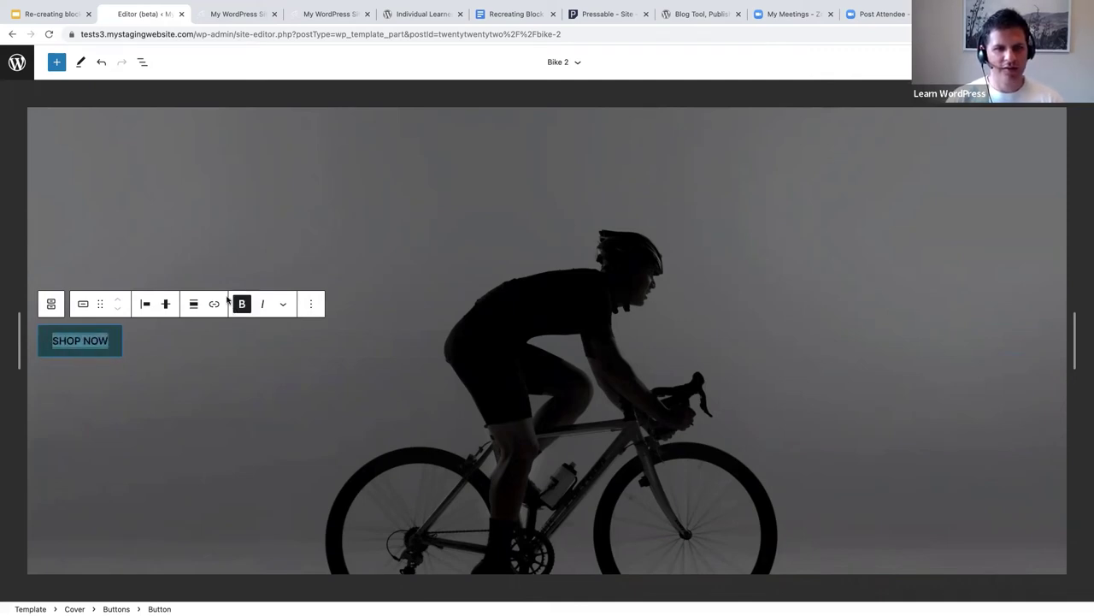
# - Give the SHOP NOW button a white background and black text, then add an empty second button
pyautogui.click(142, 63)
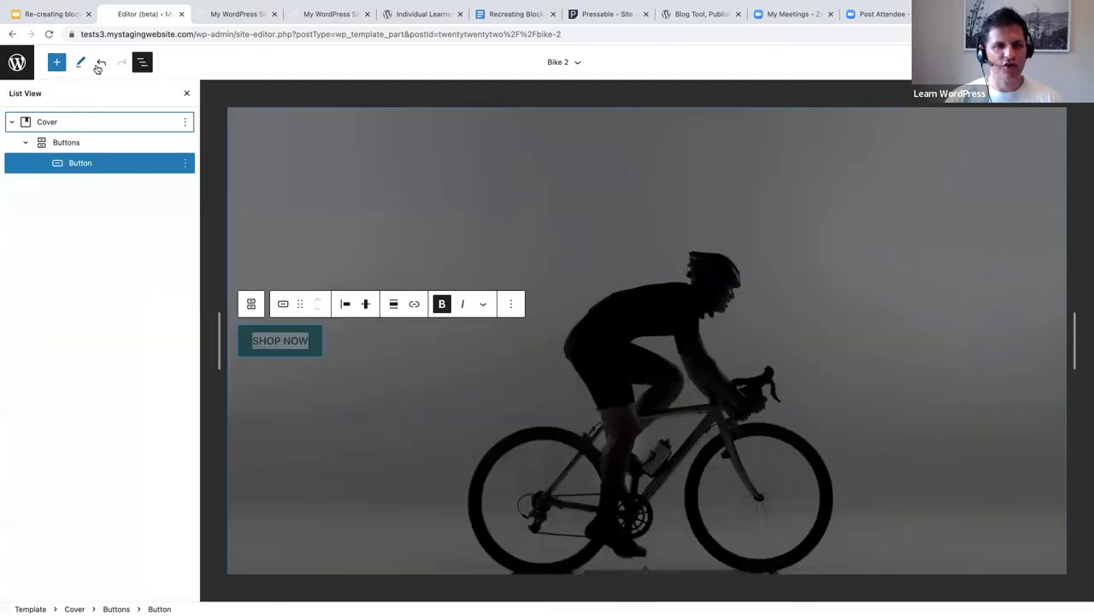
pyautogui.click(57, 144)
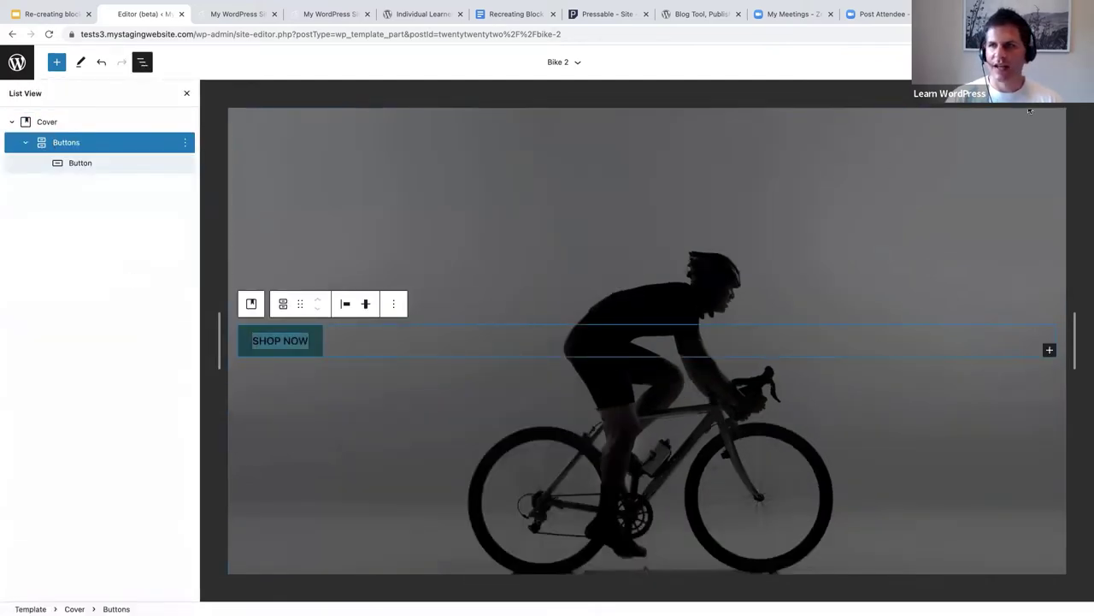
pyautogui.hotkey('ctrl', 'shift', ',')
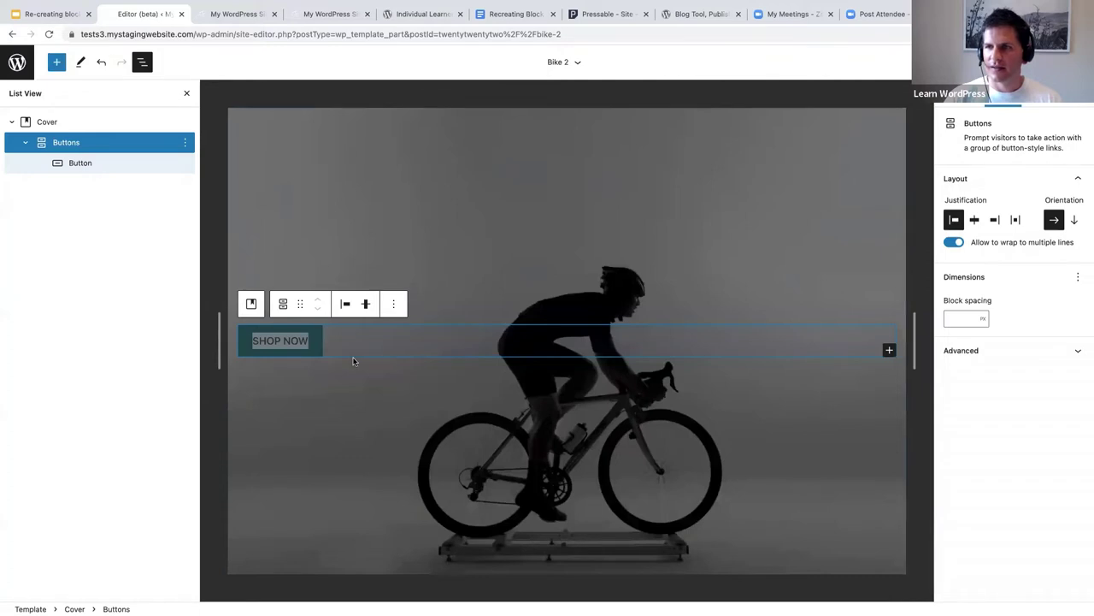
pyautogui.click(245, 345)
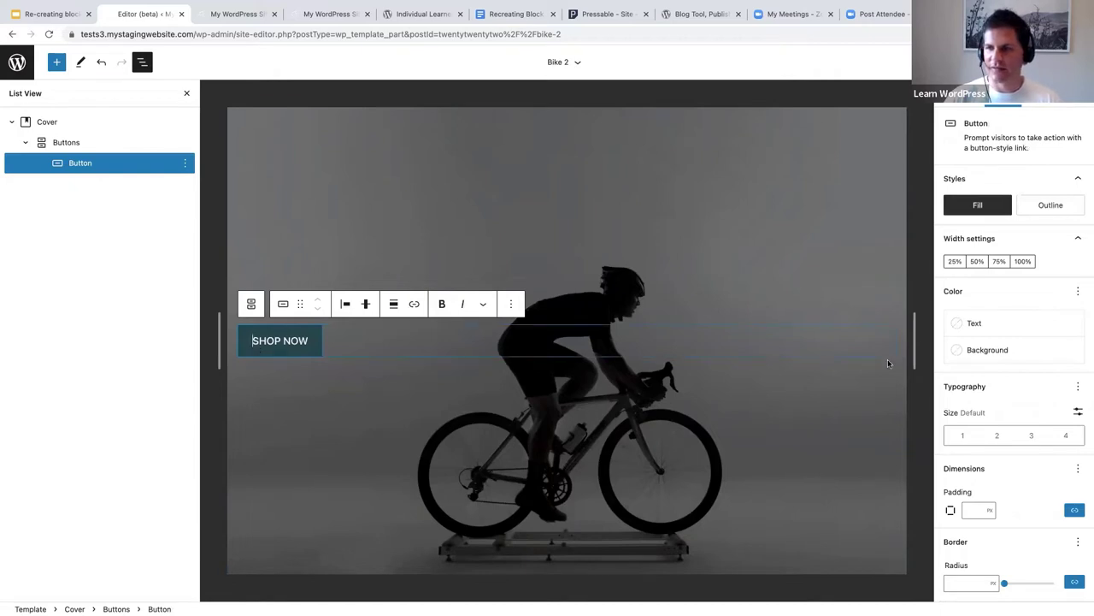
pyautogui.click(996, 352)
pyautogui.click(800, 436)
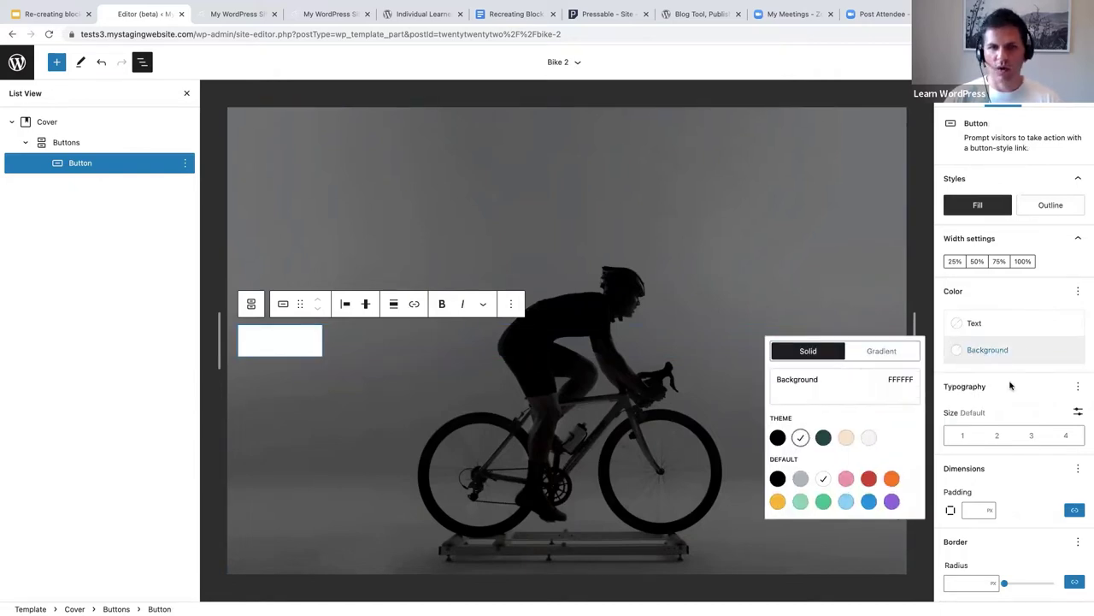
pyautogui.click(997, 329)
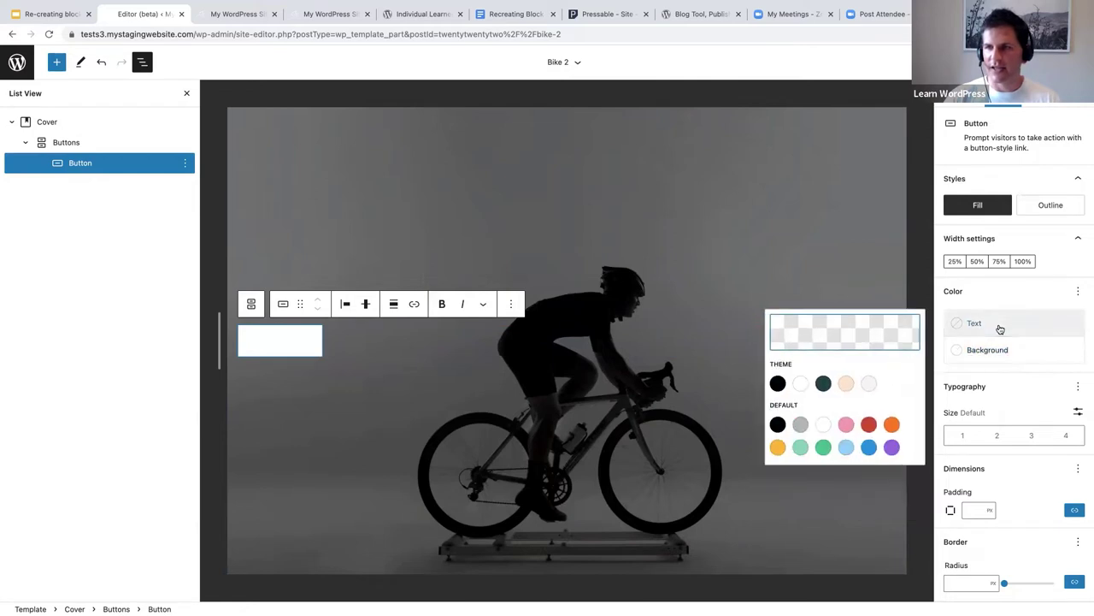
pyautogui.click(778, 384)
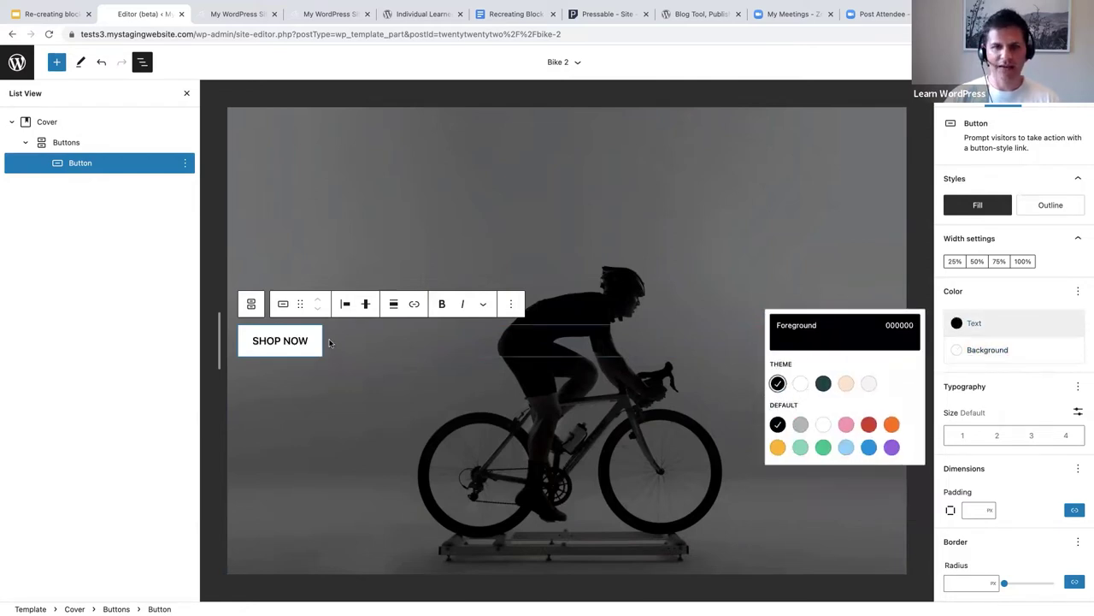
pyautogui.click(372, 345)
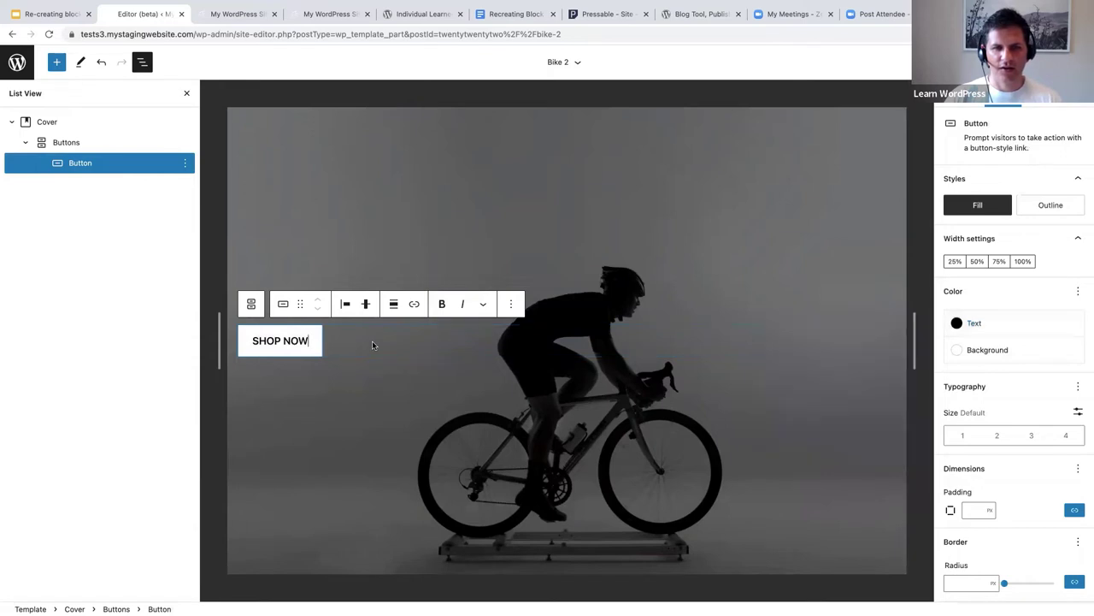
pyautogui.press('Return')
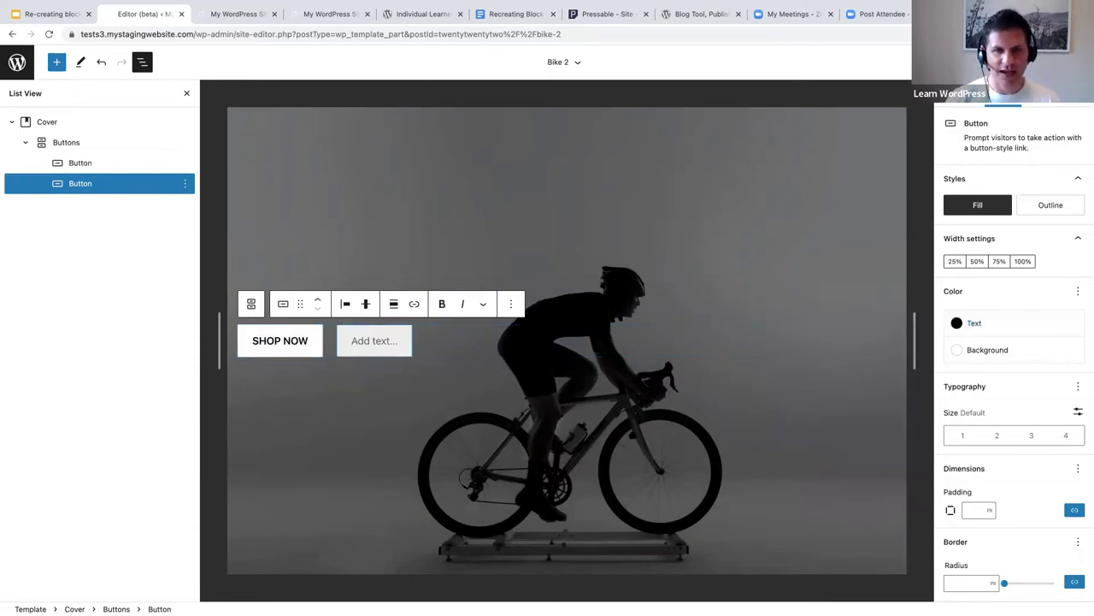
# - Undo the extra empty button added after SHOP NOW
pyautogui.click(101, 61)
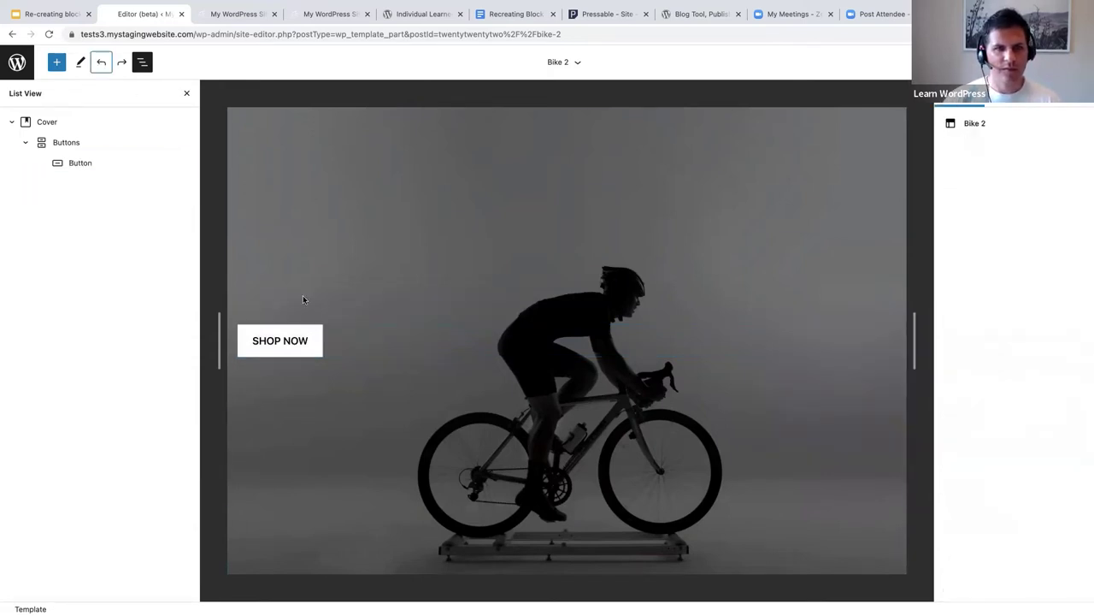
pyautogui.click(425, 341)
pyautogui.press('Return')
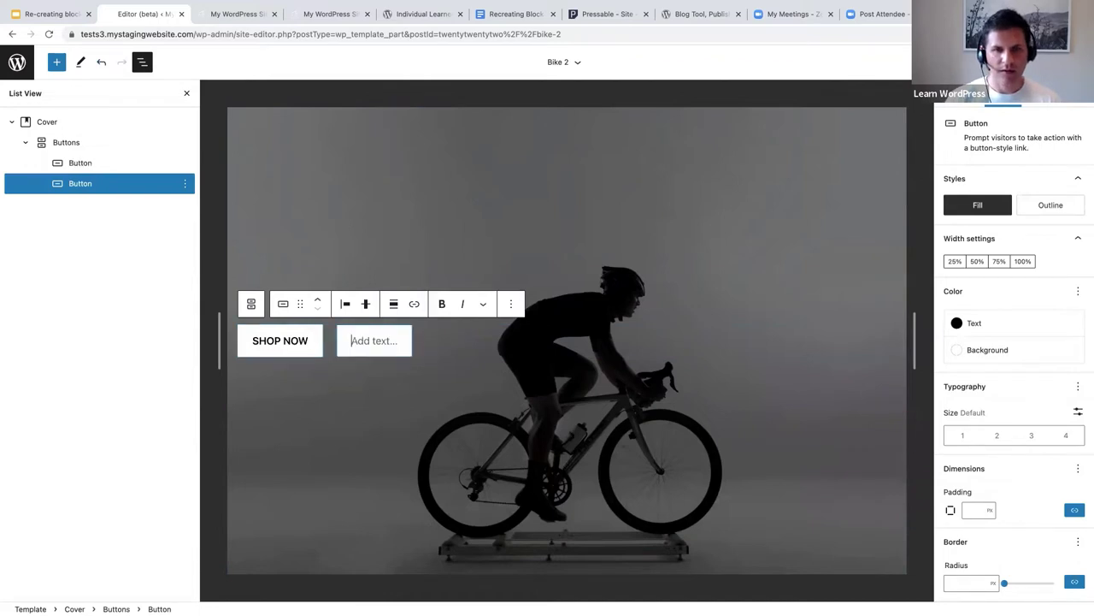
pyautogui.click(101, 61)
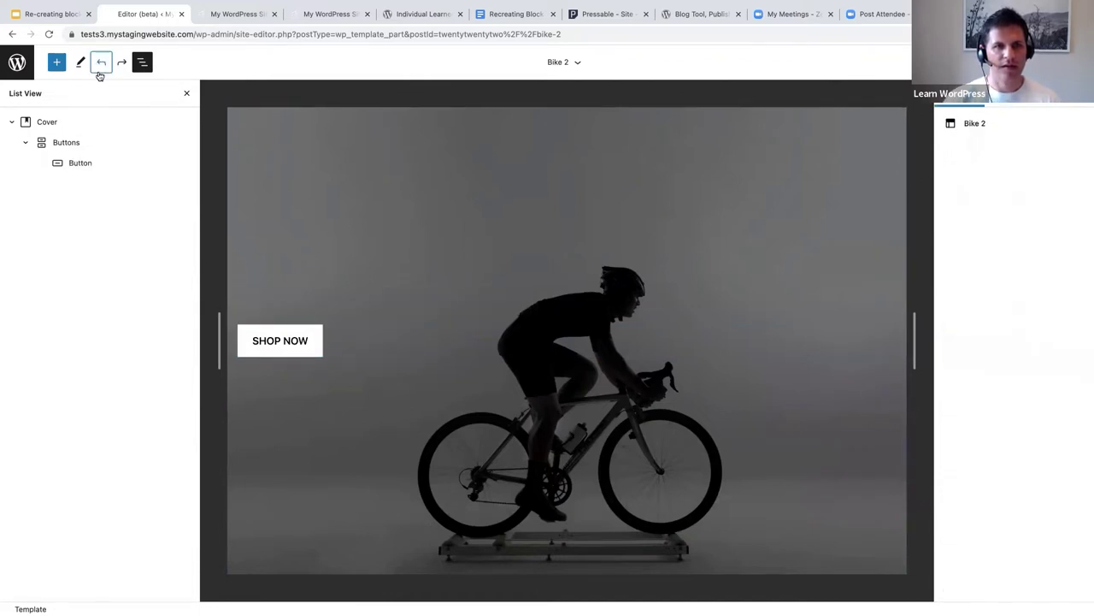
# - Insert an empty paragraph after the Buttons group from its options menu in List View
pyautogui.click(145, 166)
pyautogui.click(185, 162)
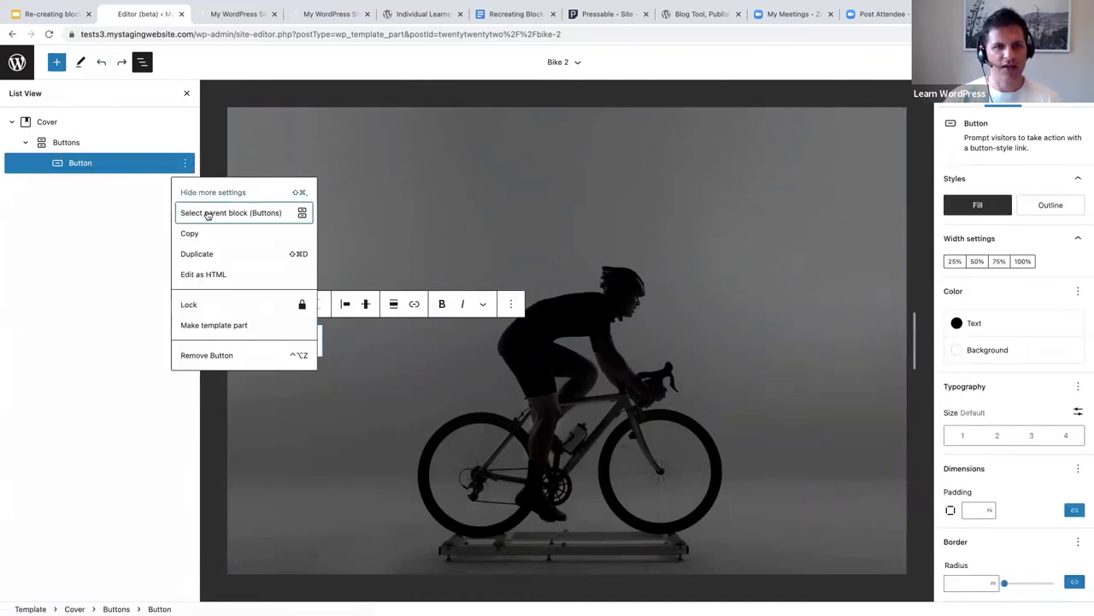
pyautogui.click(145, 164)
pyautogui.click(158, 142)
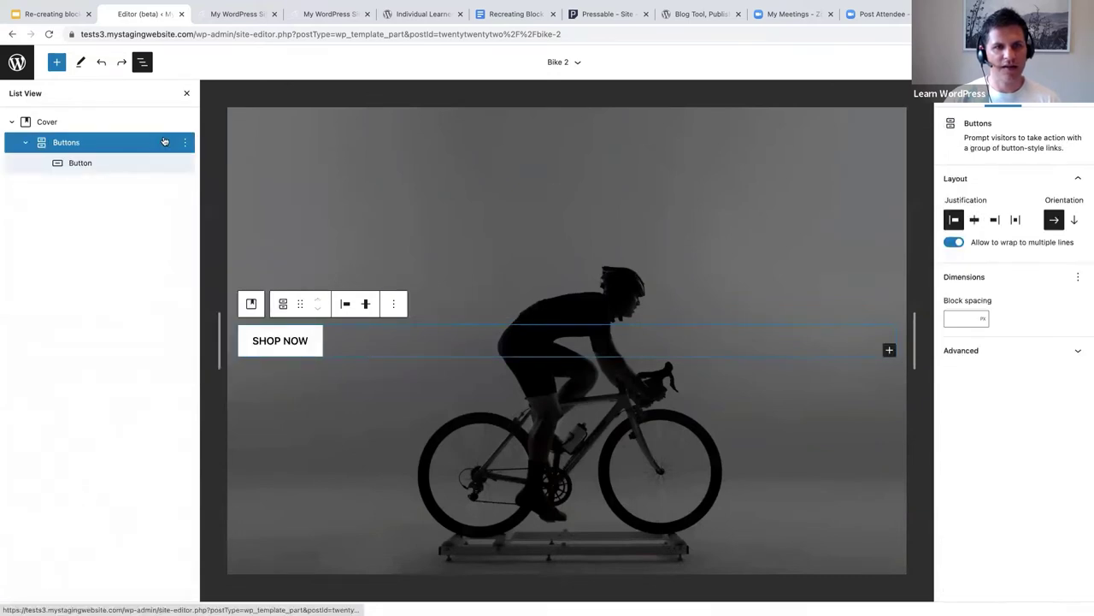
pyautogui.click(186, 142)
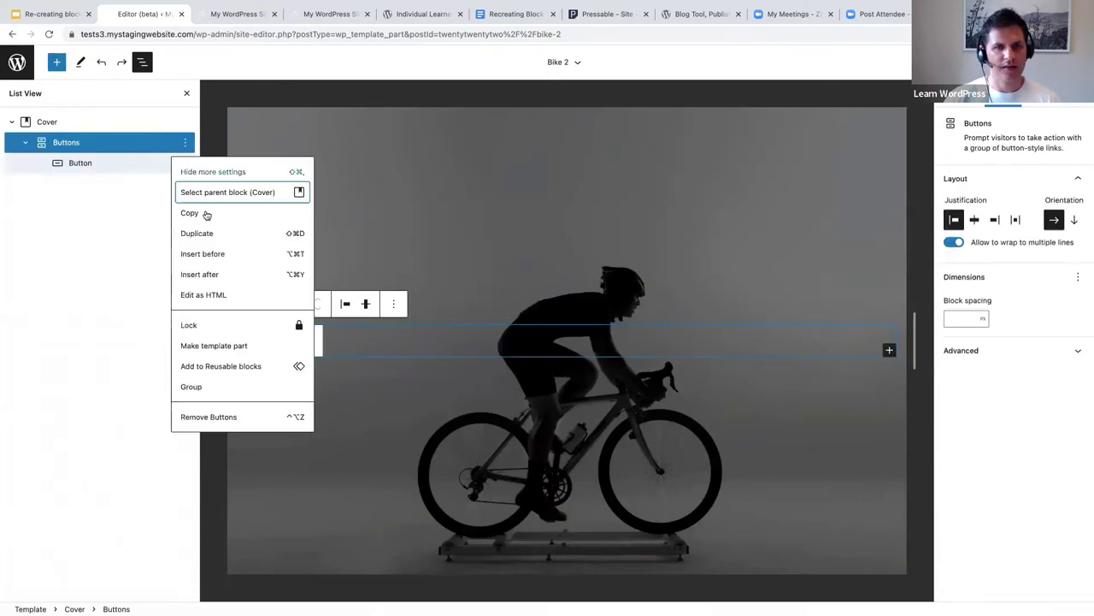
pyautogui.click(209, 273)
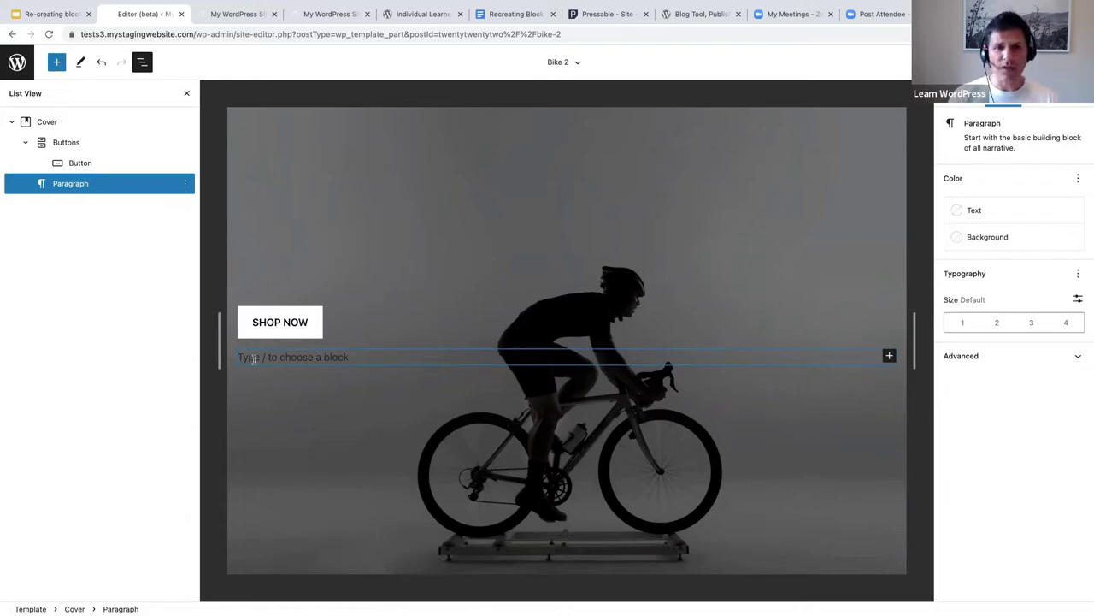
# - Add a Row below SHOP NOW with the bicycle Site Logo inside, resized larger
pyautogui.write('/row')
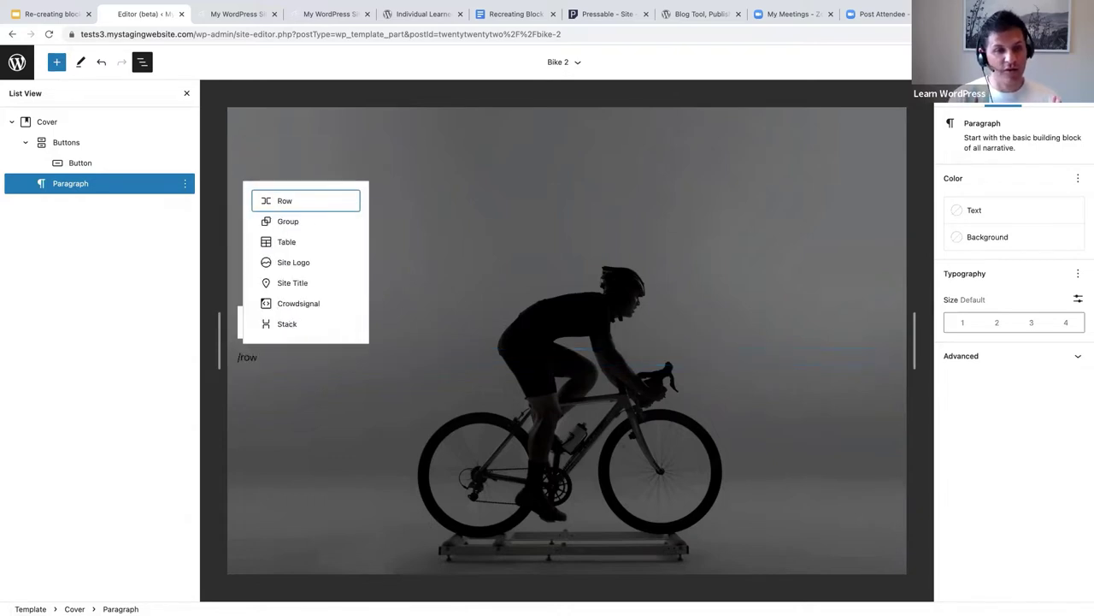
pyautogui.click(286, 201)
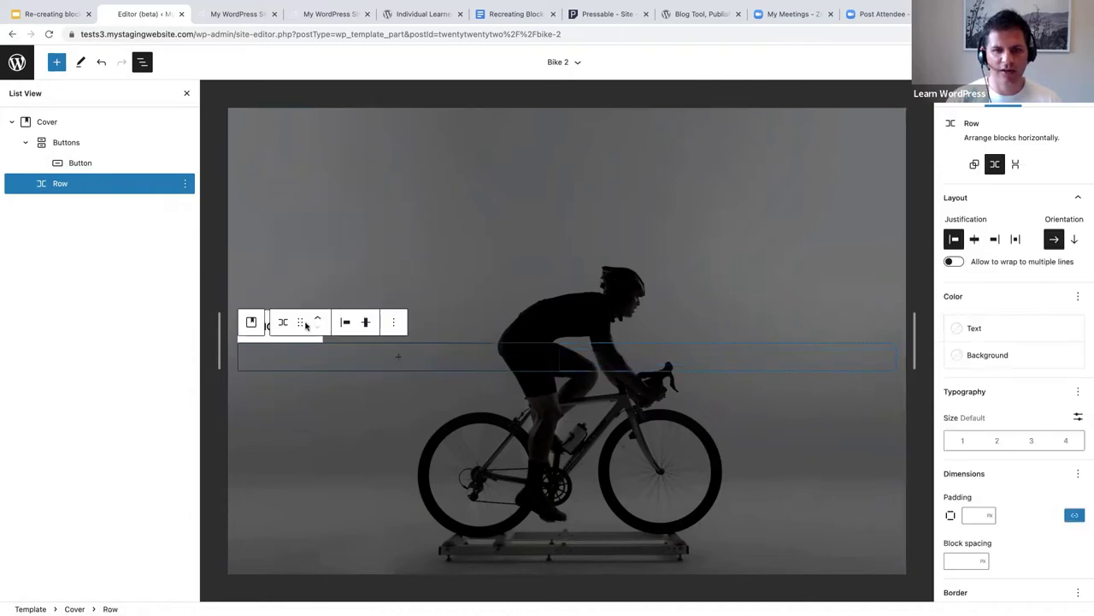
pyautogui.click(398, 359)
pyautogui.write('s')
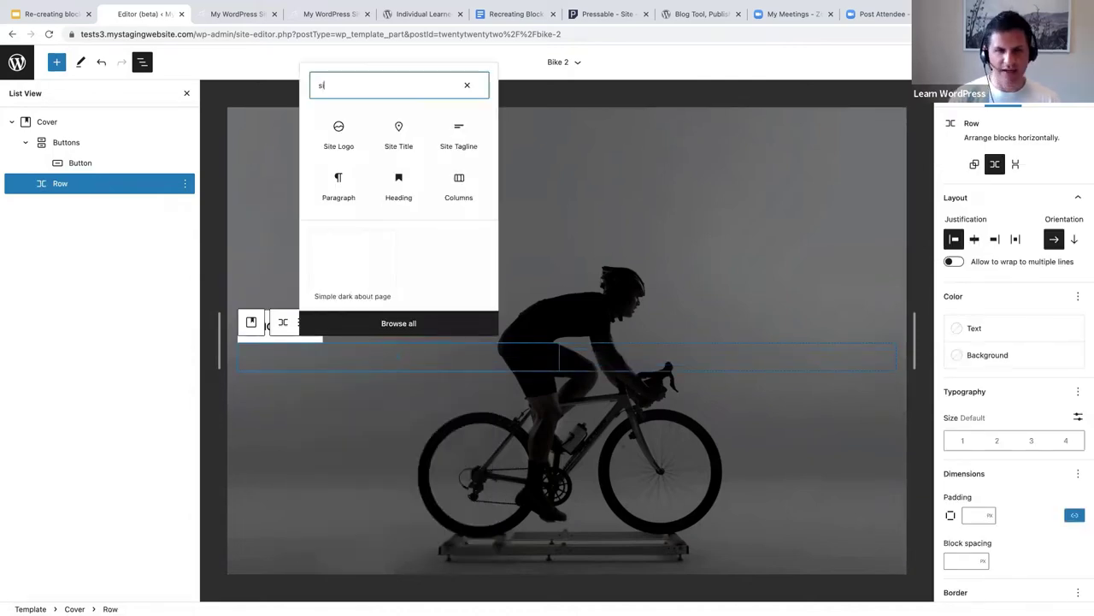
pyautogui.write('ite logo')
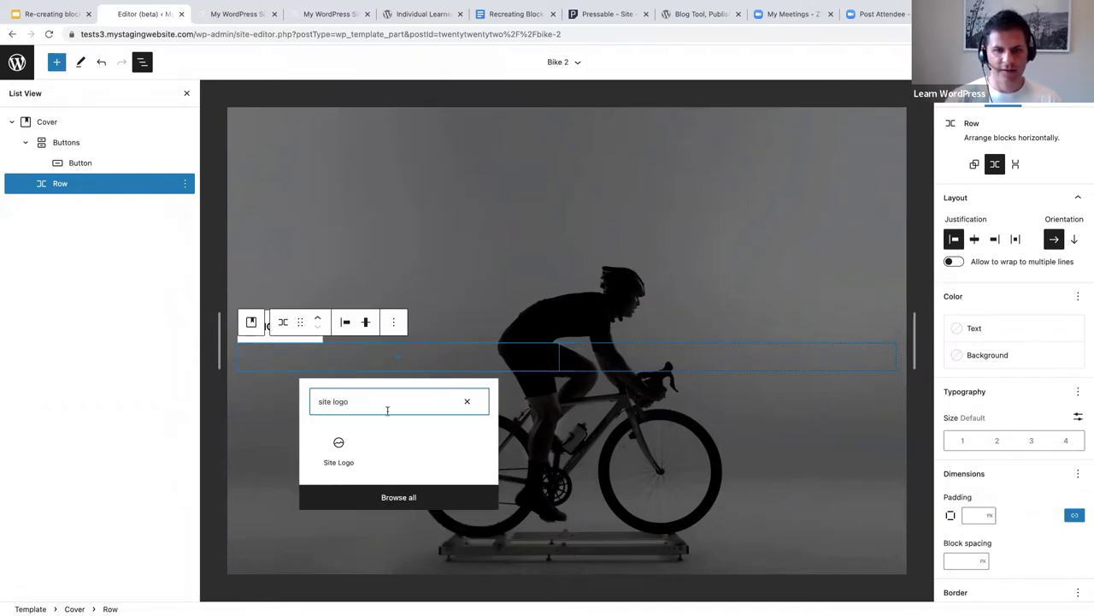
pyautogui.click(335, 444)
pyautogui.moveTo(307, 360); pyautogui.dragTo(369, 401)
pyautogui.click(388, 370)
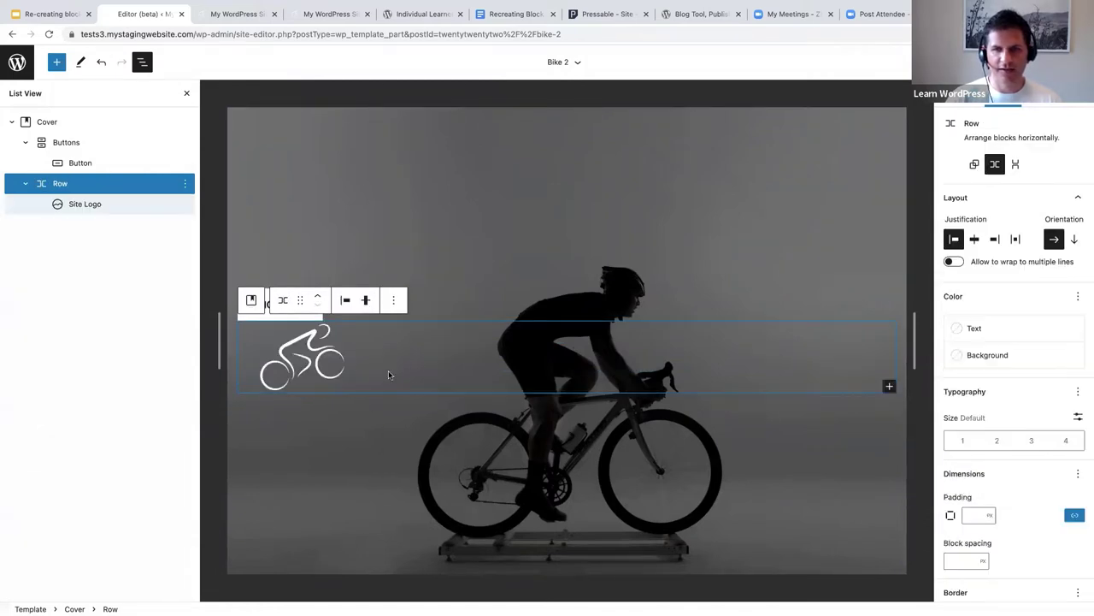
pyautogui.click(889, 387)
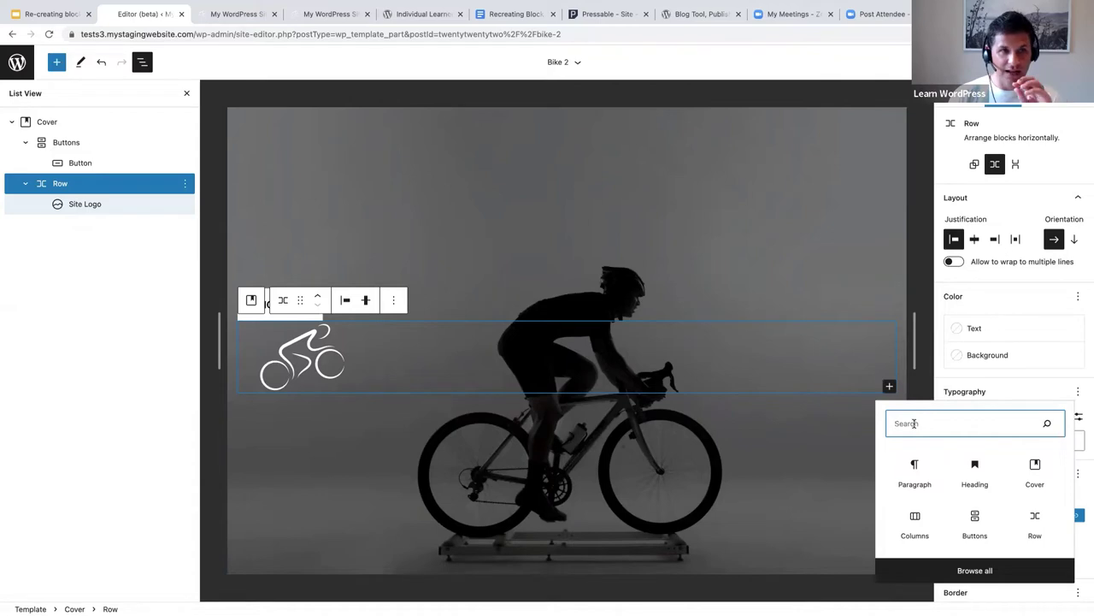
# - Add a Navigation menu (HOME, SHOP, SERVICES, CONTACT) beside the logo with white link text
pyautogui.write('nav')
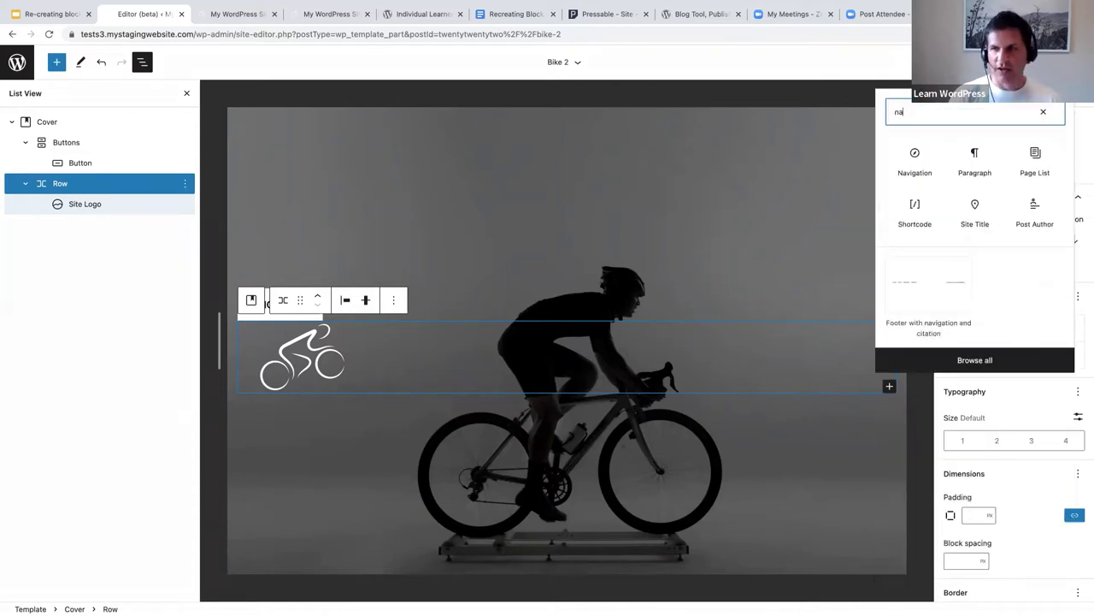
pyautogui.click(914, 157)
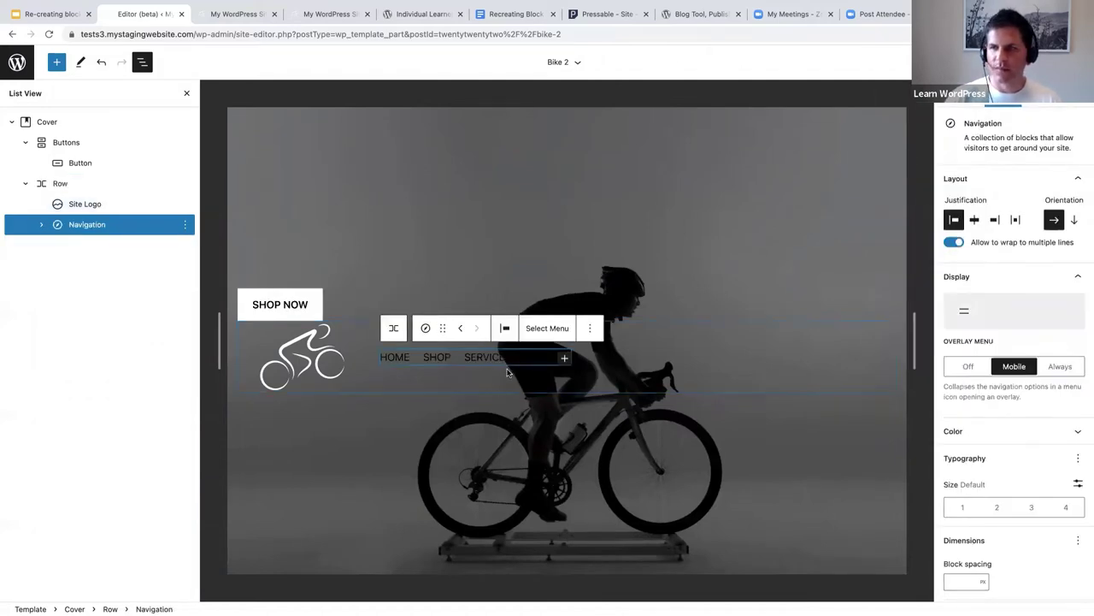
pyautogui.click(1079, 436)
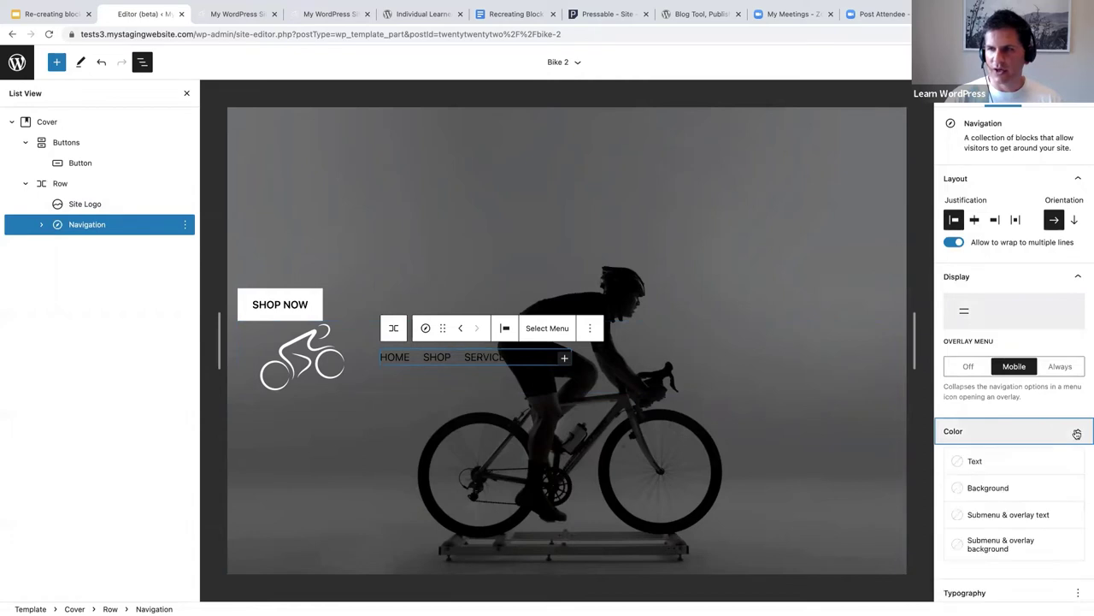
pyautogui.click(998, 466)
pyautogui.click(800, 373)
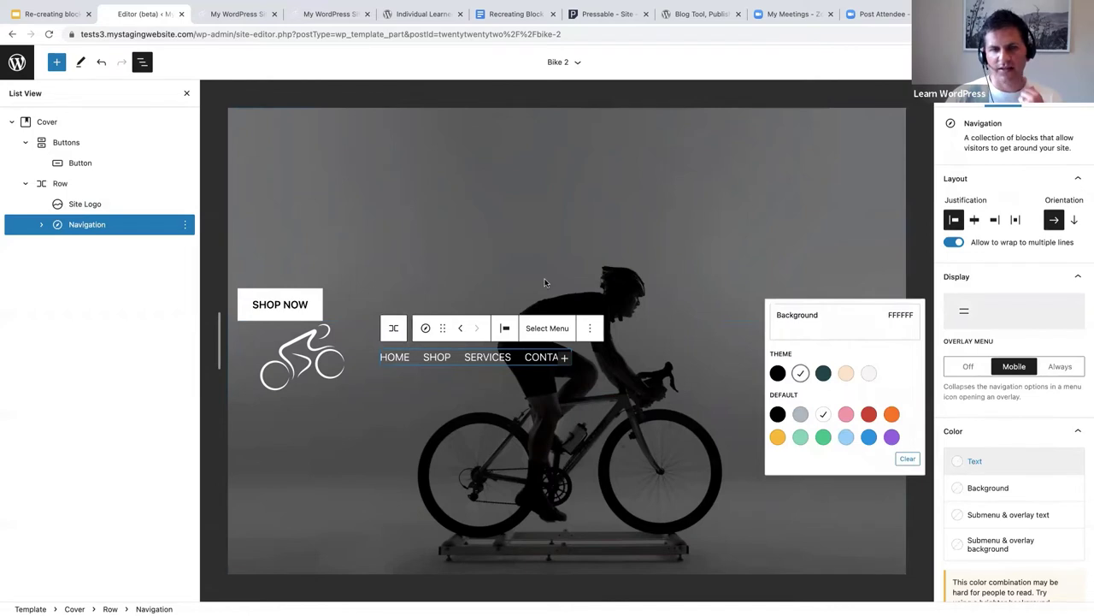
pyautogui.click(347, 231)
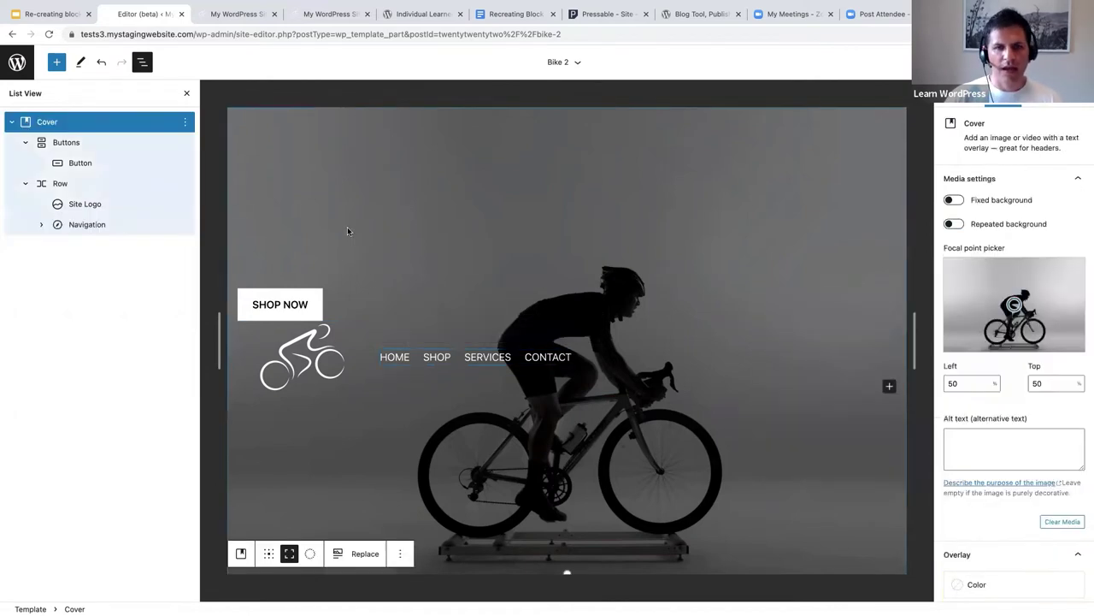
# - Justify the SHOP NOW button to the right edge of the cover
pyautogui.click(248, 299)
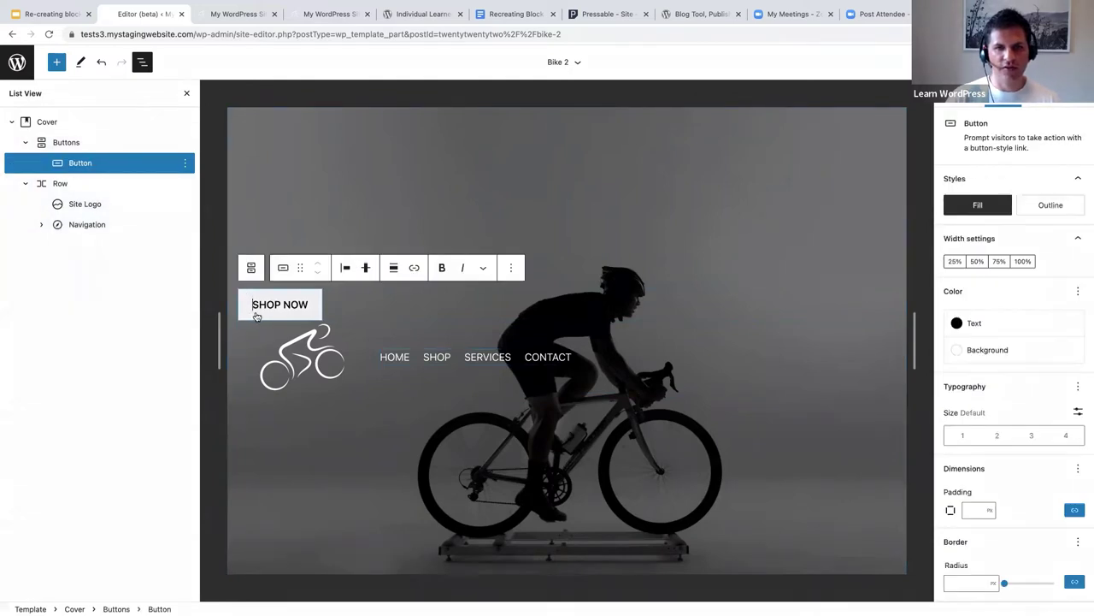
pyautogui.click(366, 269)
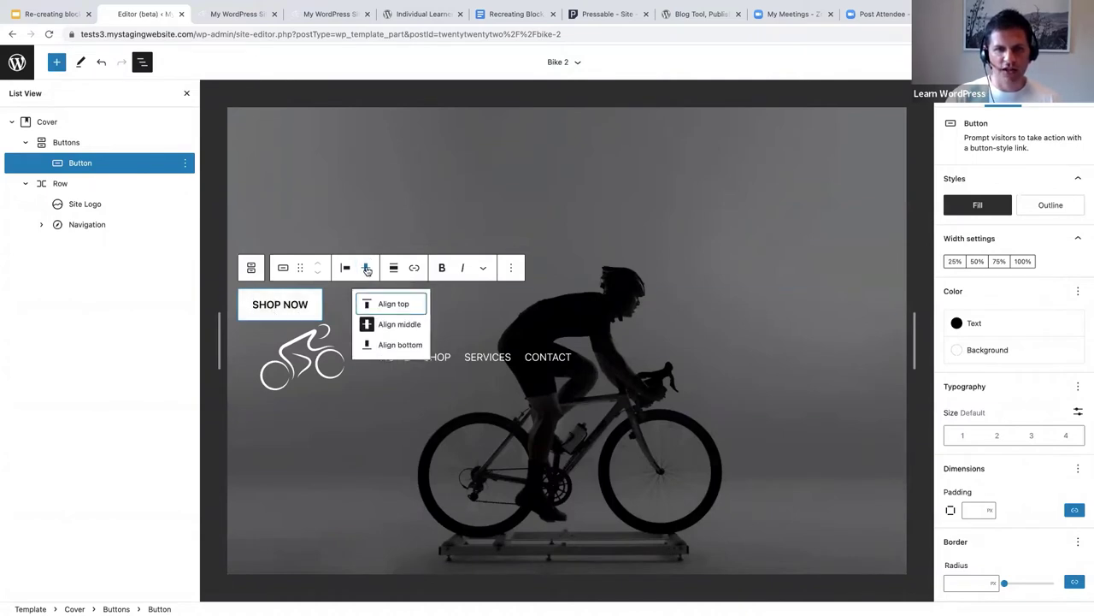
pyautogui.click(347, 268)
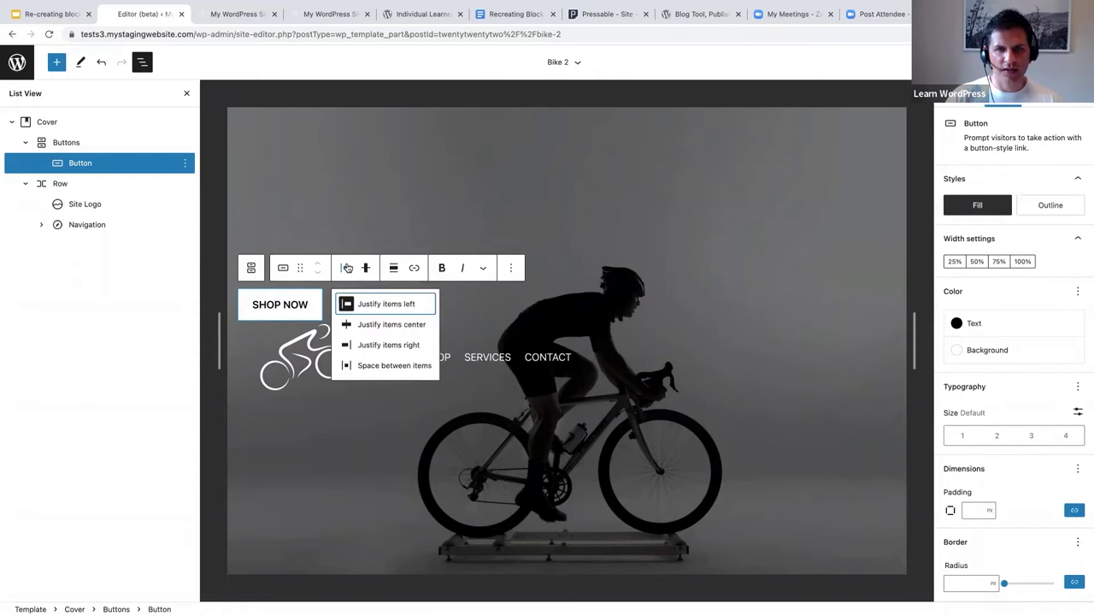
pyautogui.click(368, 344)
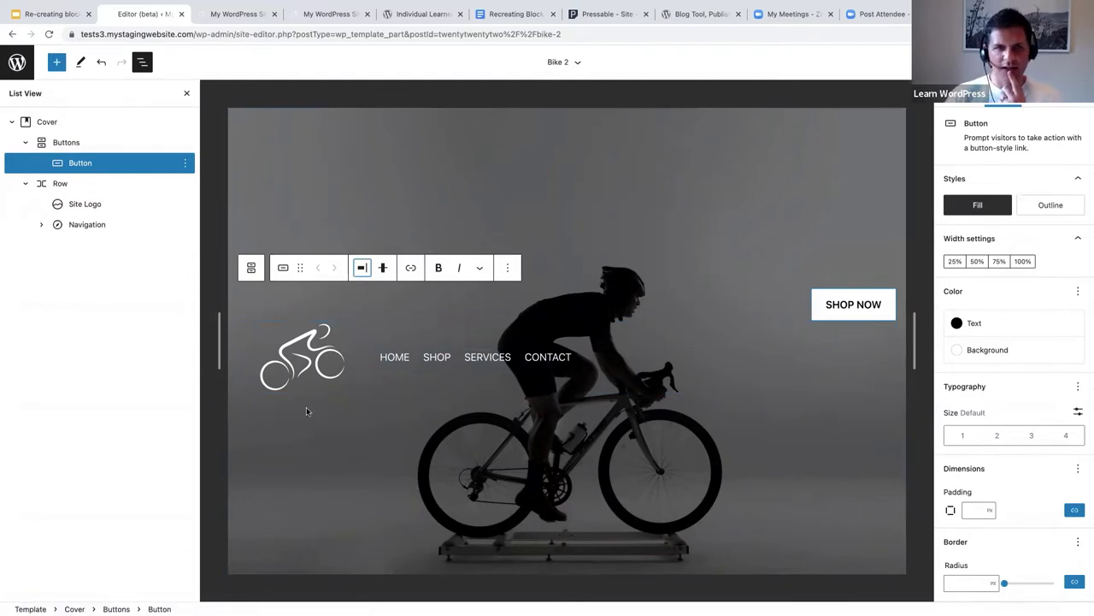
pyautogui.click(245, 118)
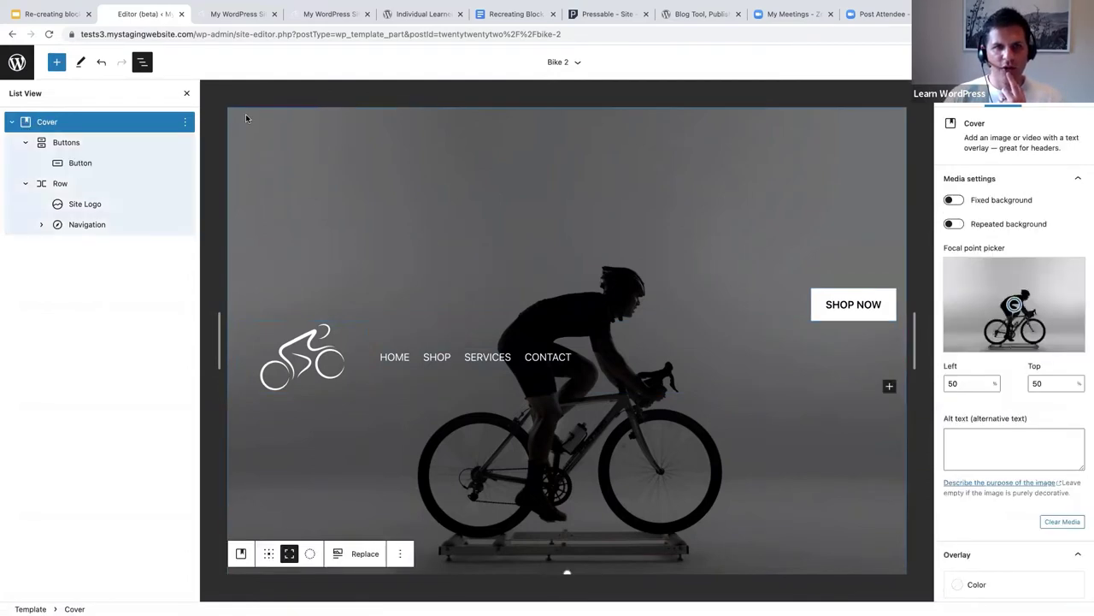
pyautogui.click(268, 554)
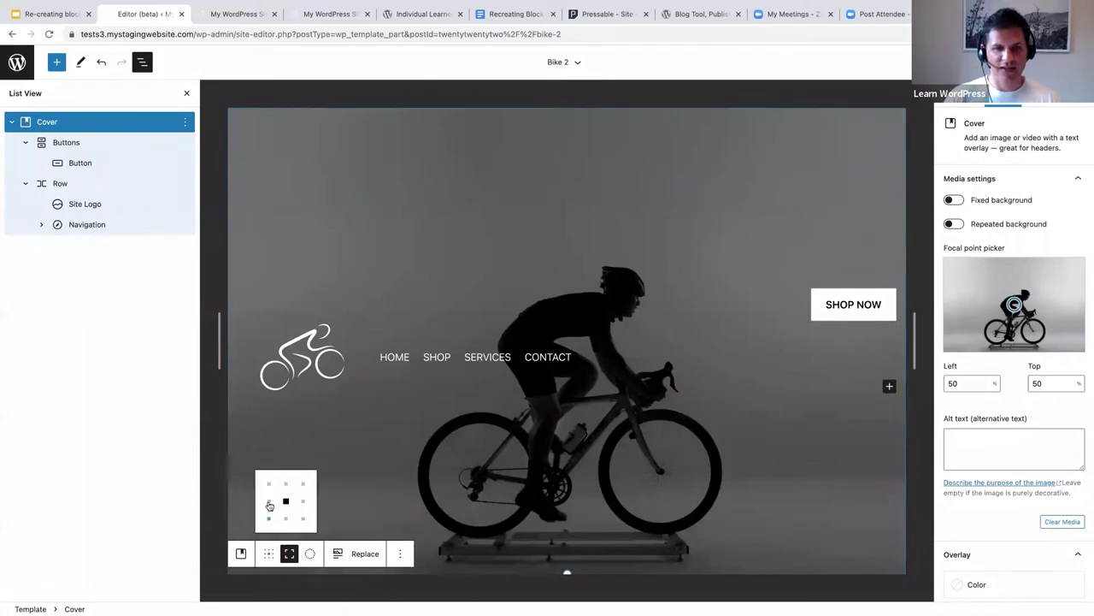
pyautogui.click(268, 484)
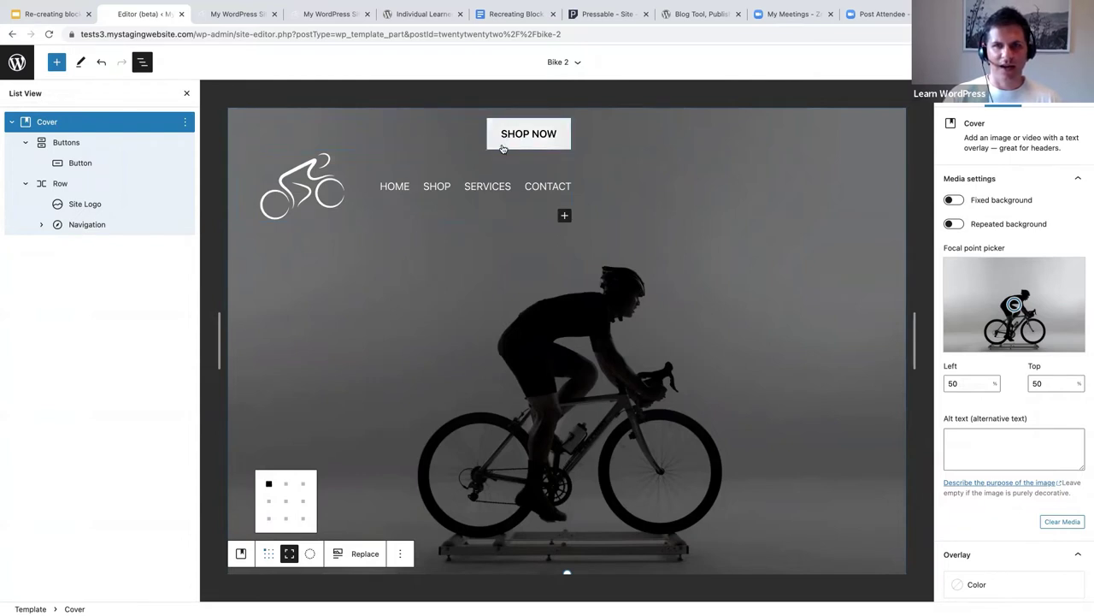
pyautogui.click(100, 63)
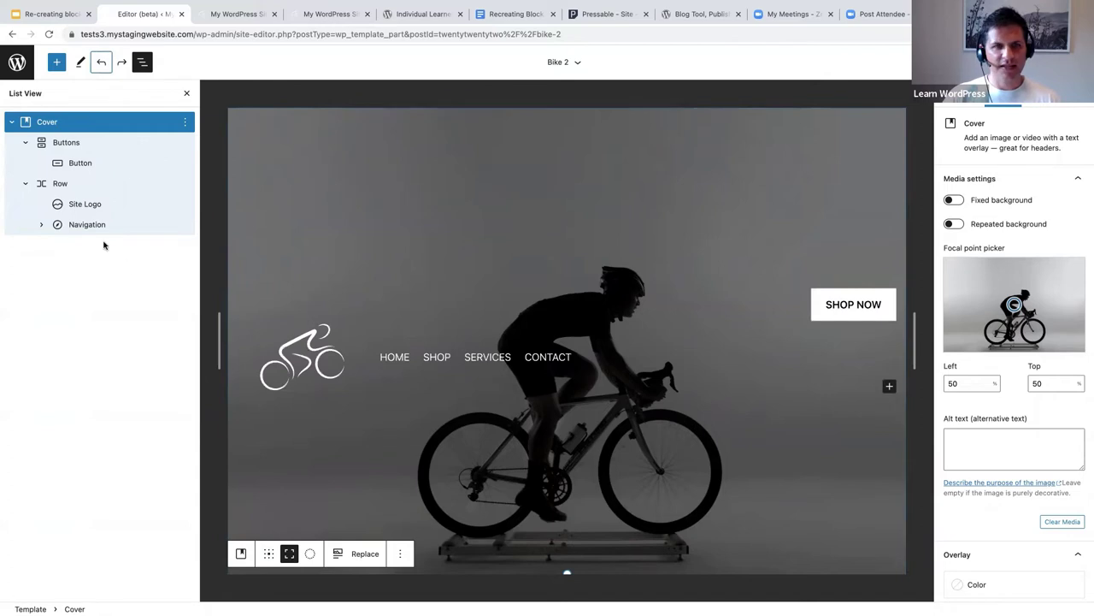
# - Insert a Spacer after the logo-and-menu row and enlarge it to about 530 px
pyautogui.click(58, 184)
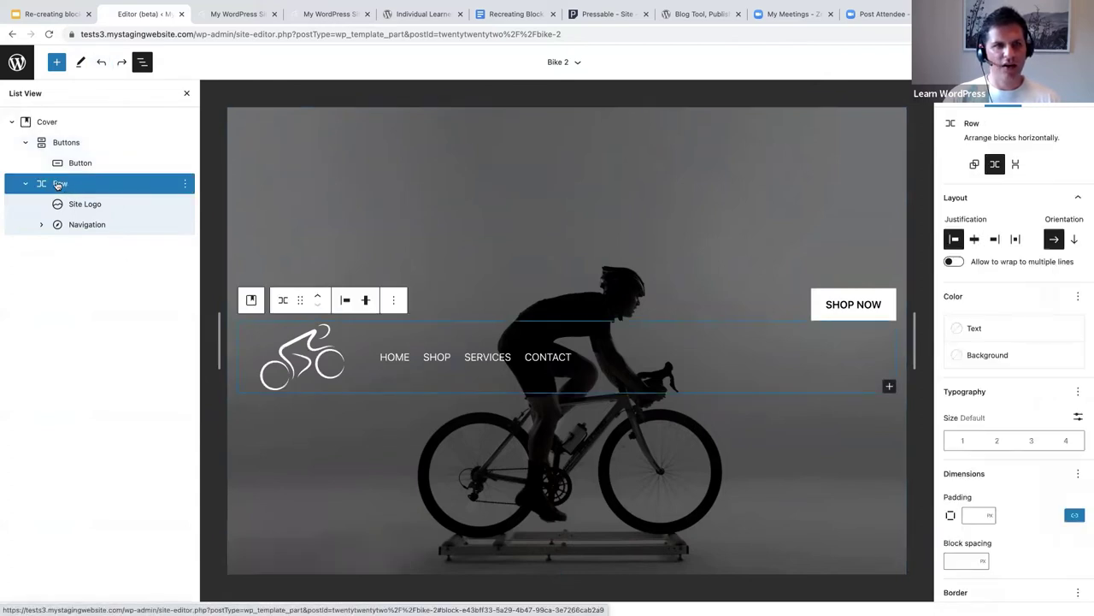
pyautogui.click(185, 183)
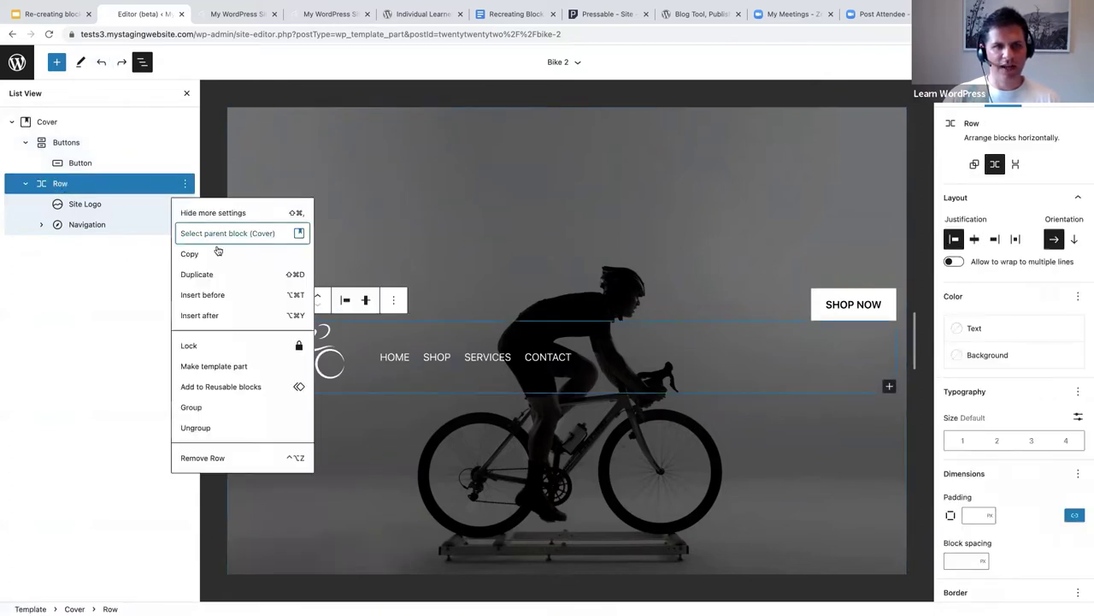
pyautogui.click(209, 315)
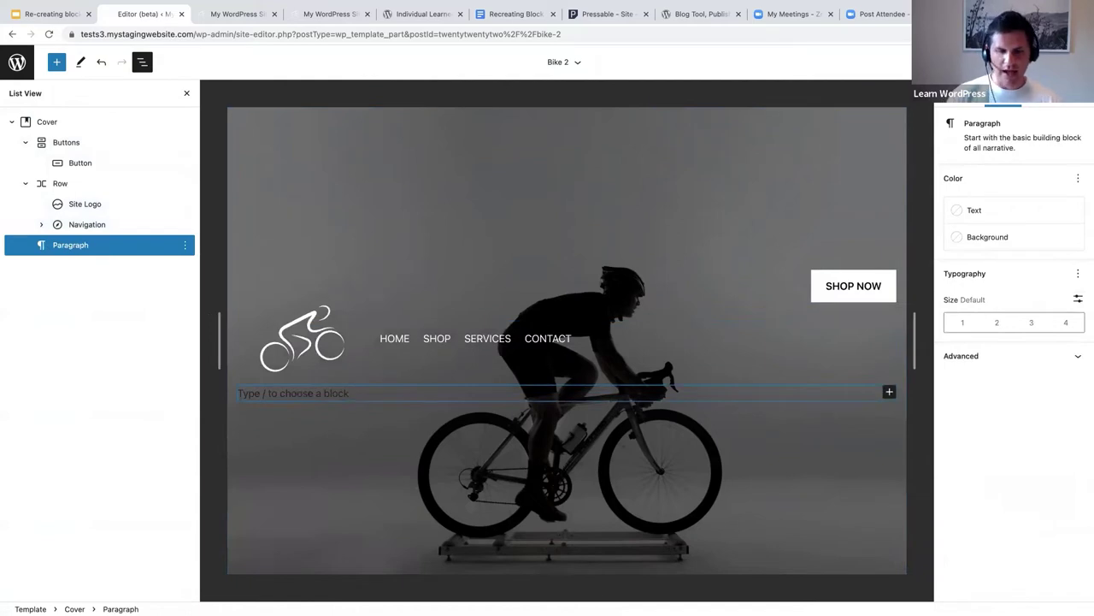
pyautogui.write('/spac')
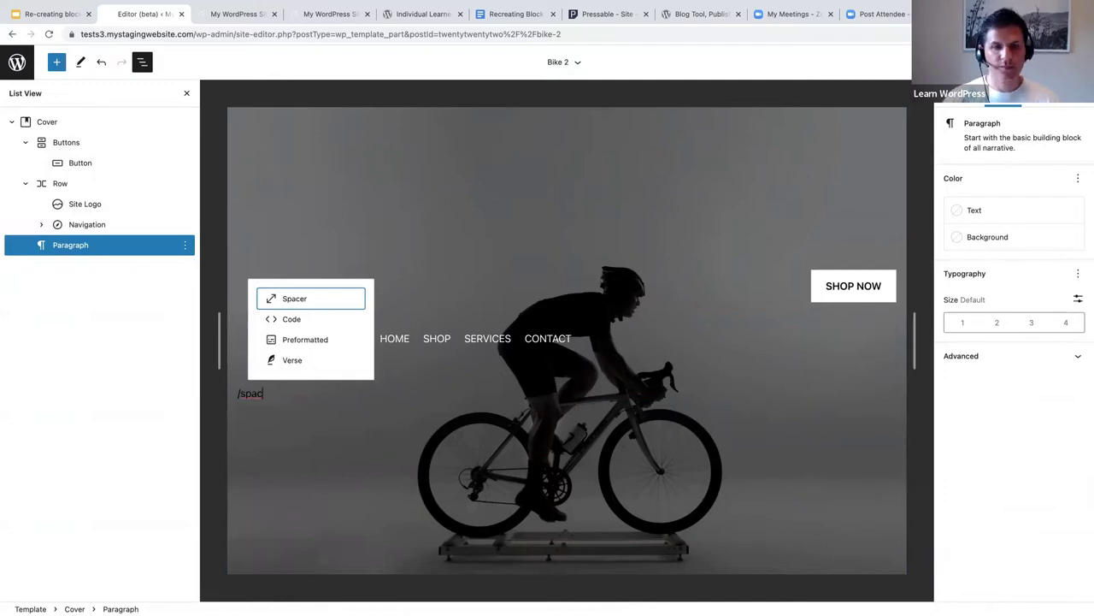
pyautogui.click(299, 300)
pyautogui.moveTo(567, 421); pyautogui.dragTo(571, 581)
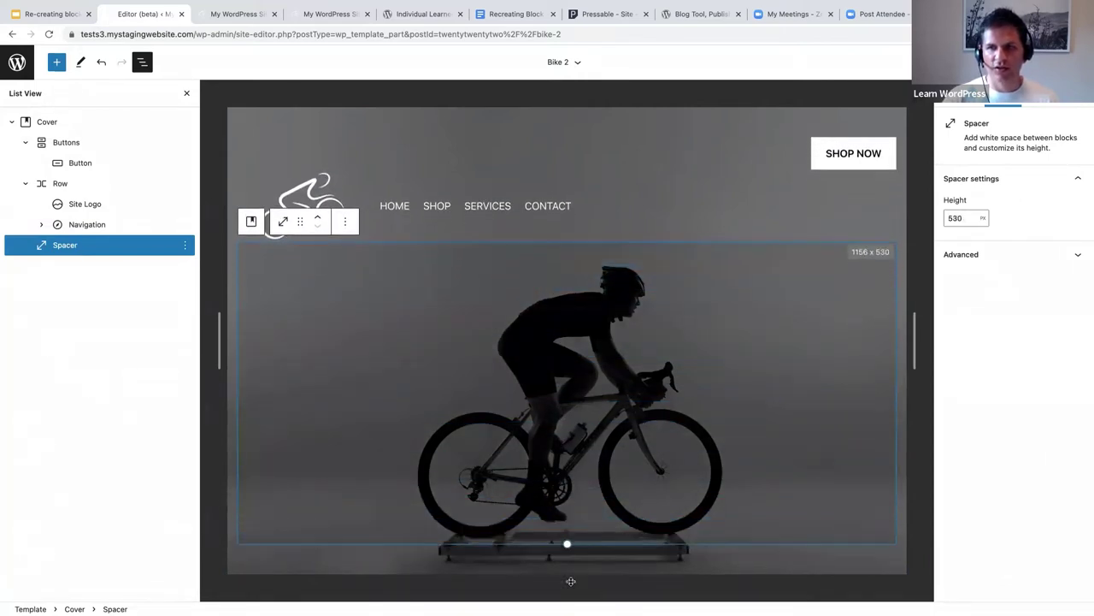
# - Check the layout by selecting the cover, the SHOP NOW button and the CONTACT link
pyautogui.click(238, 121)
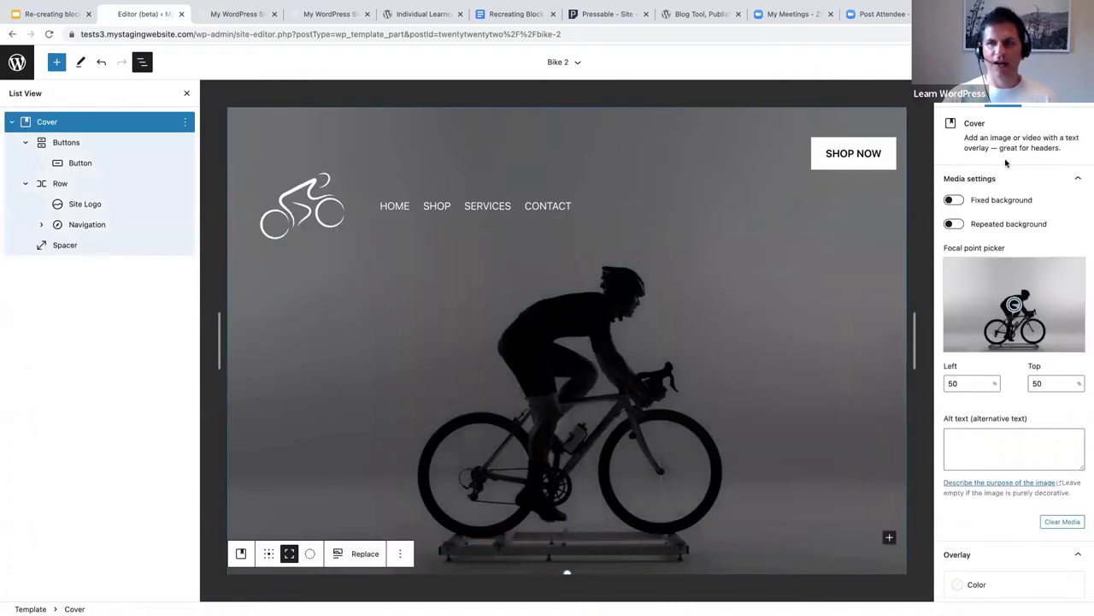
pyautogui.click(872, 154)
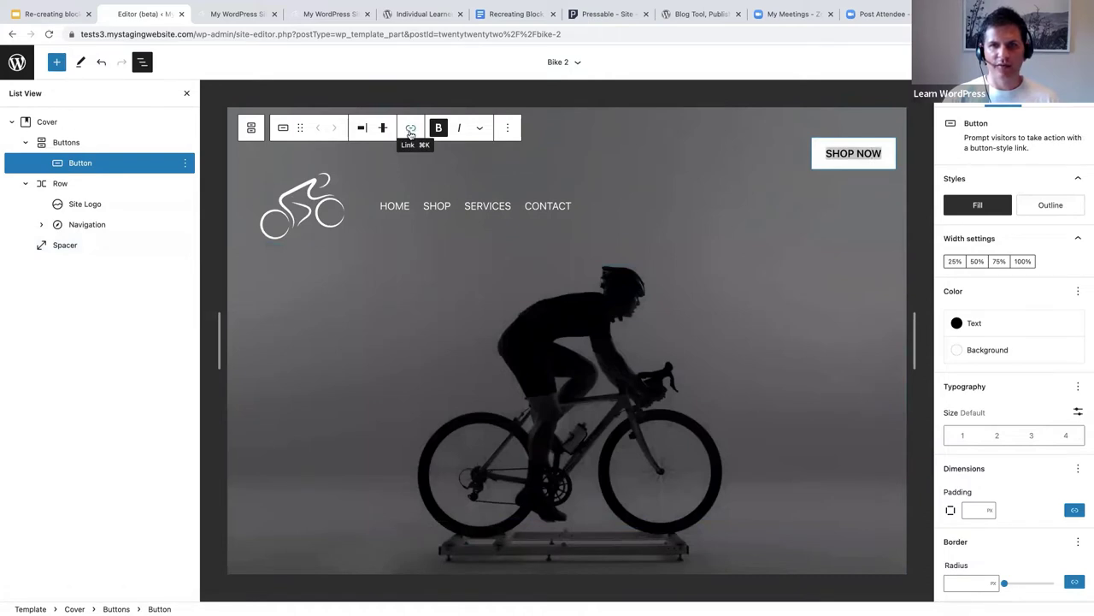
pyautogui.click(560, 206)
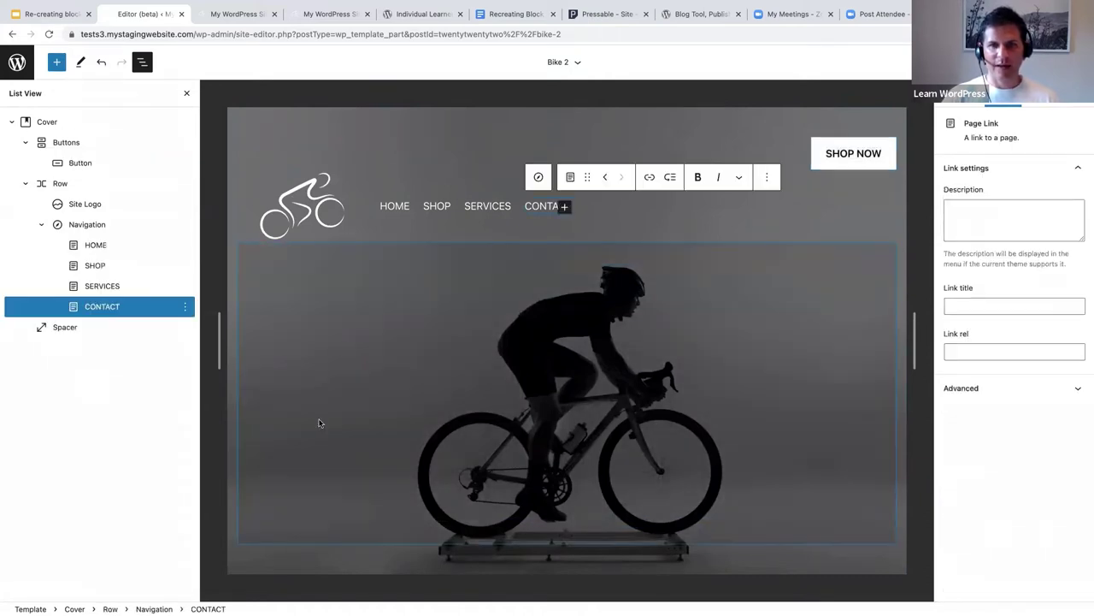
pyautogui.click(246, 114)
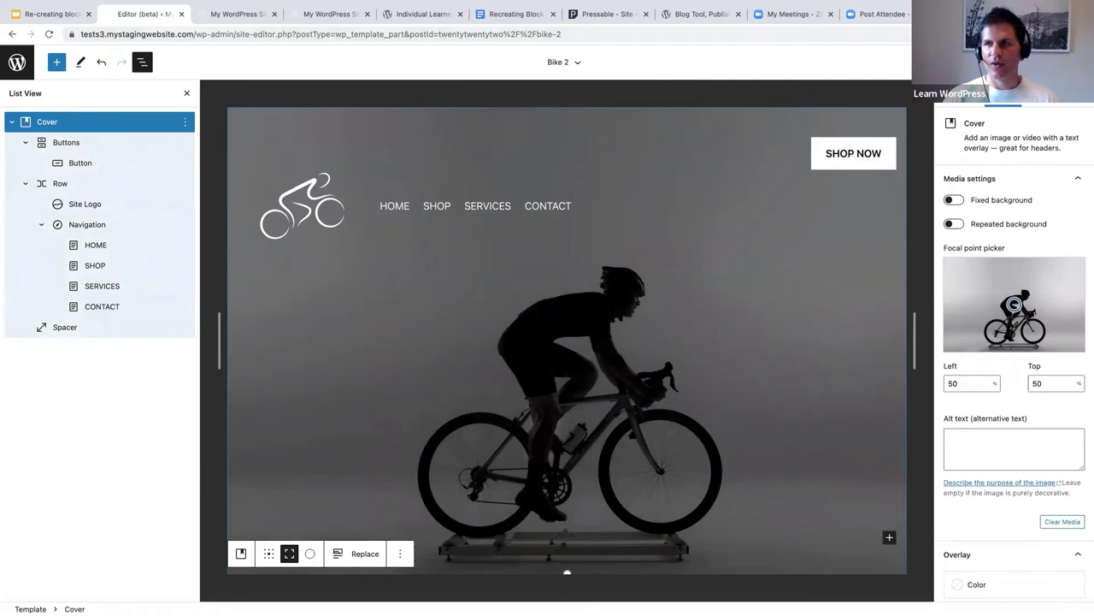
# - Save the template part and open the page that uses the bike header
pyautogui.hotkey('ctrl', 's')
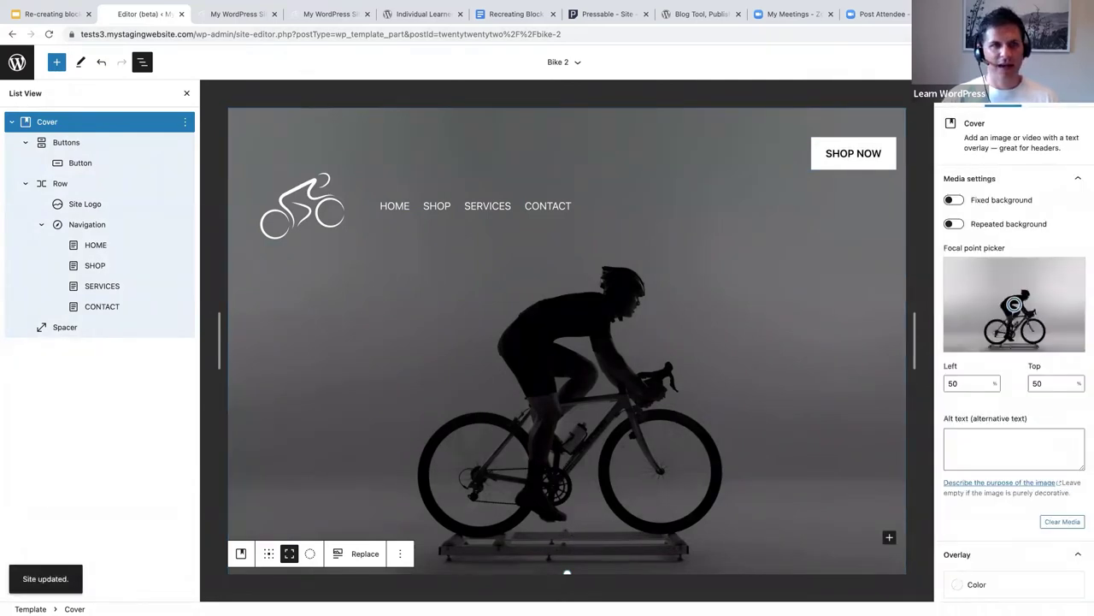
pyautogui.click(17, 64)
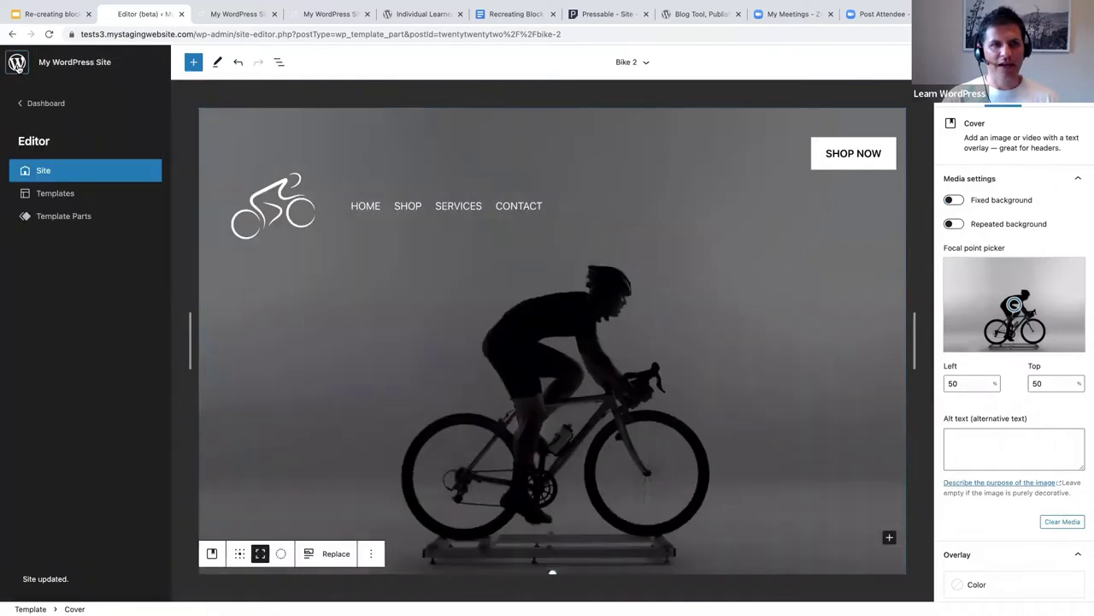
pyautogui.click(42, 171)
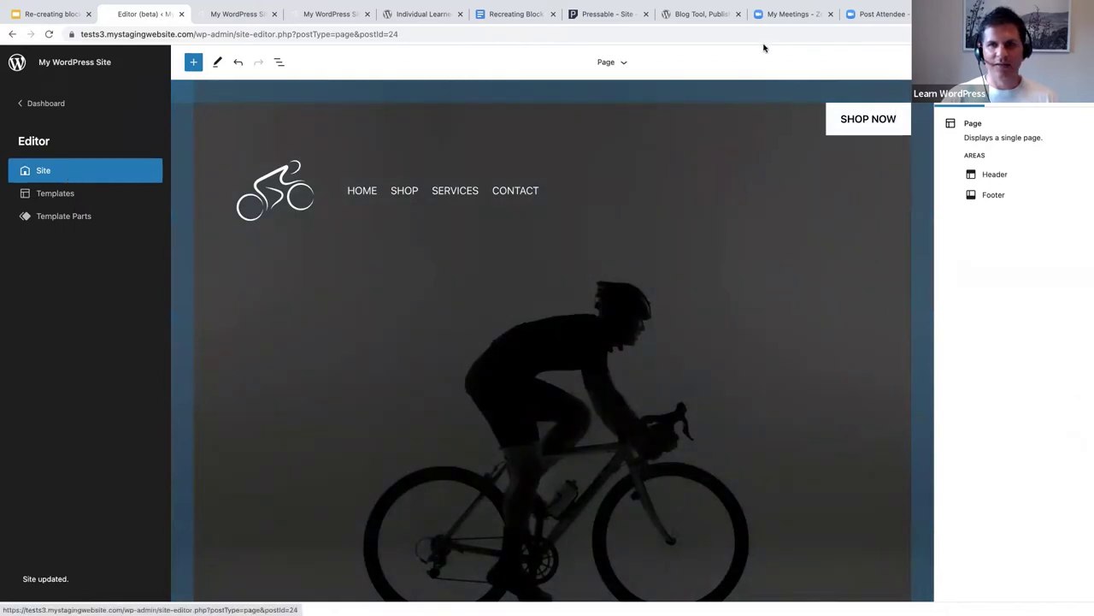
# - Review the page's header blocks, then select the Bike 1 header part in List View
pyautogui.scroll(-1, 849, 215)
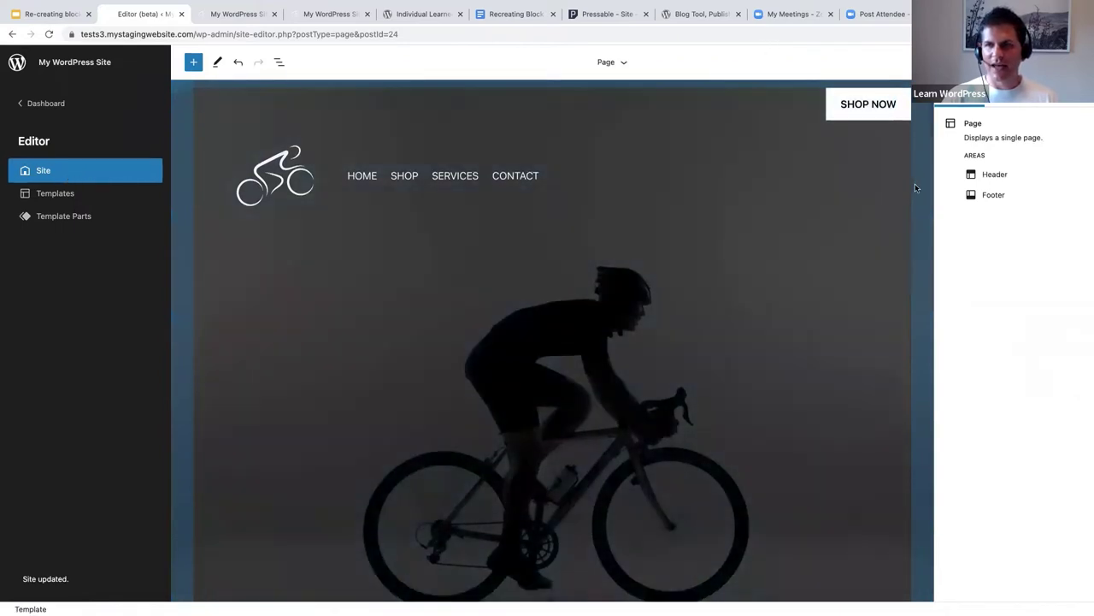
pyautogui.click(509, 175)
pyautogui.click(1050, 61)
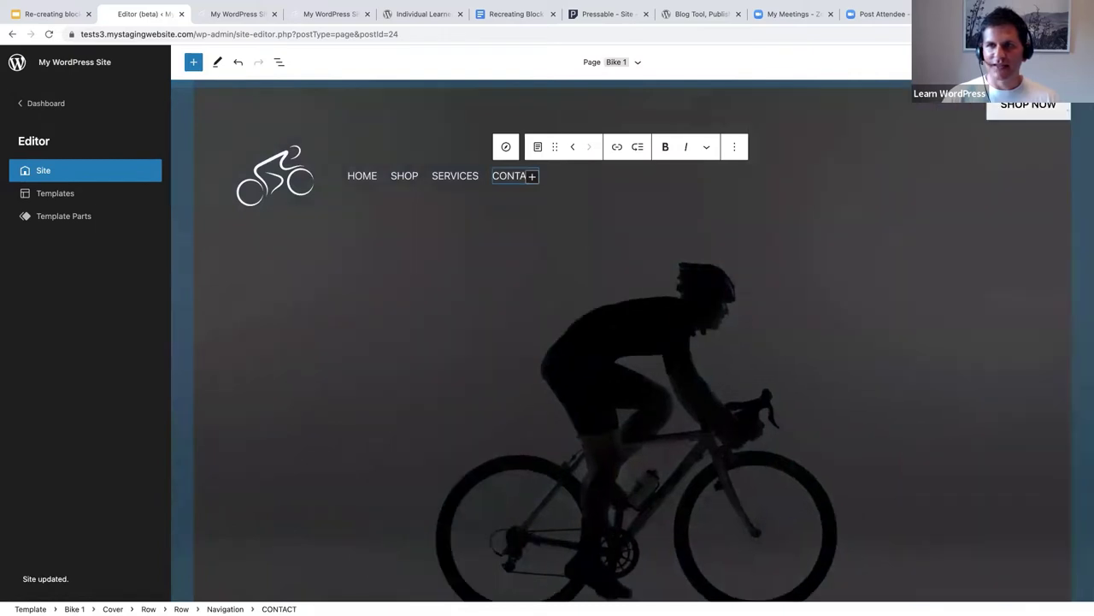
pyautogui.scroll(1, 804, 291)
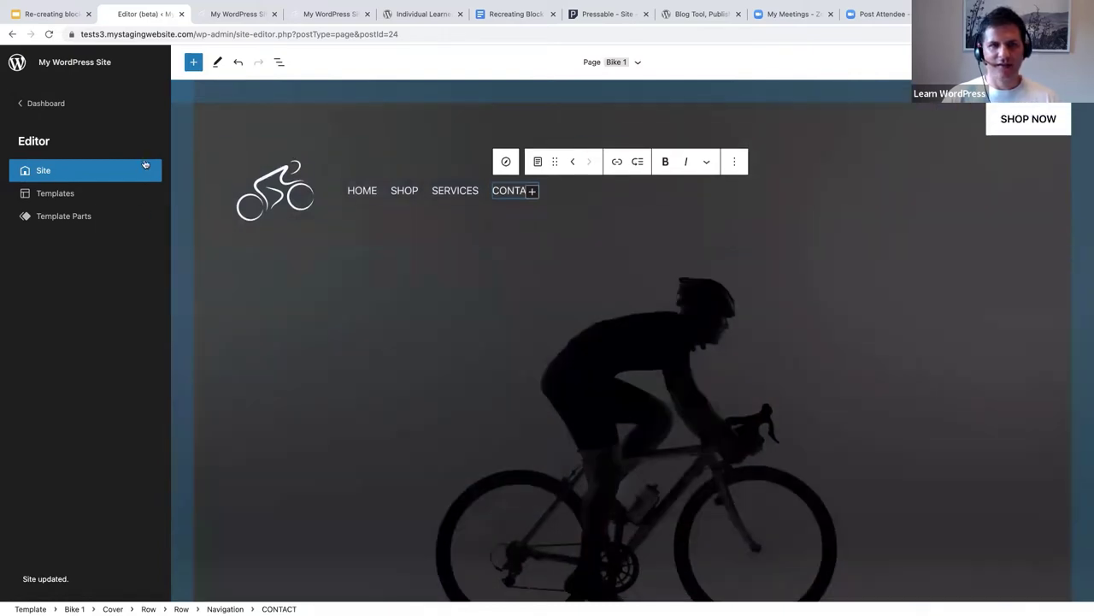
pyautogui.click(286, 122)
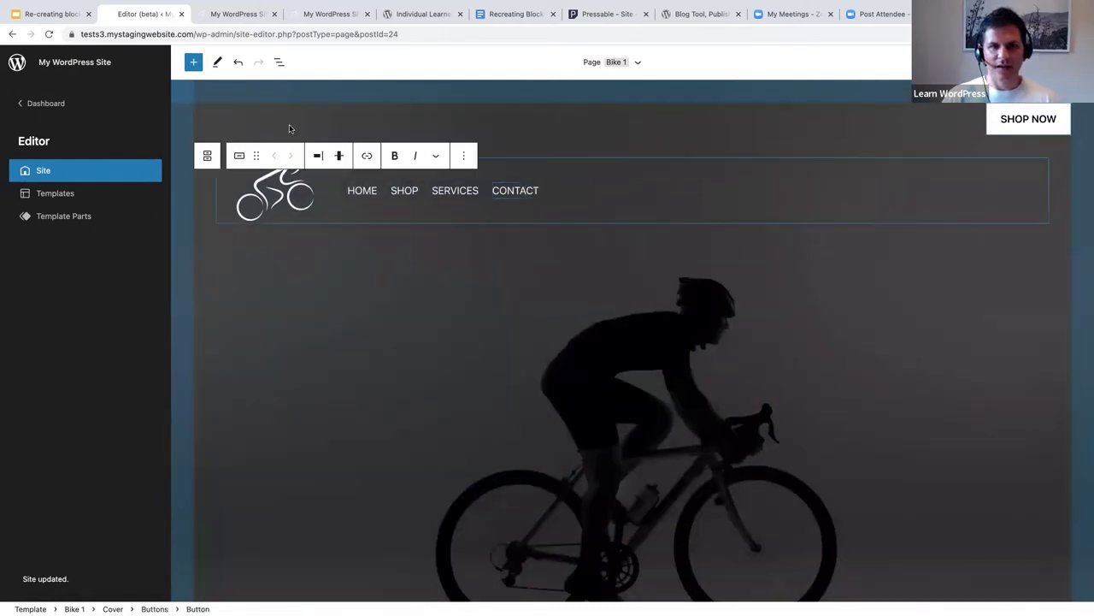
pyautogui.scroll(-6, 501, 398)
pyautogui.scroll(5, 491, 369)
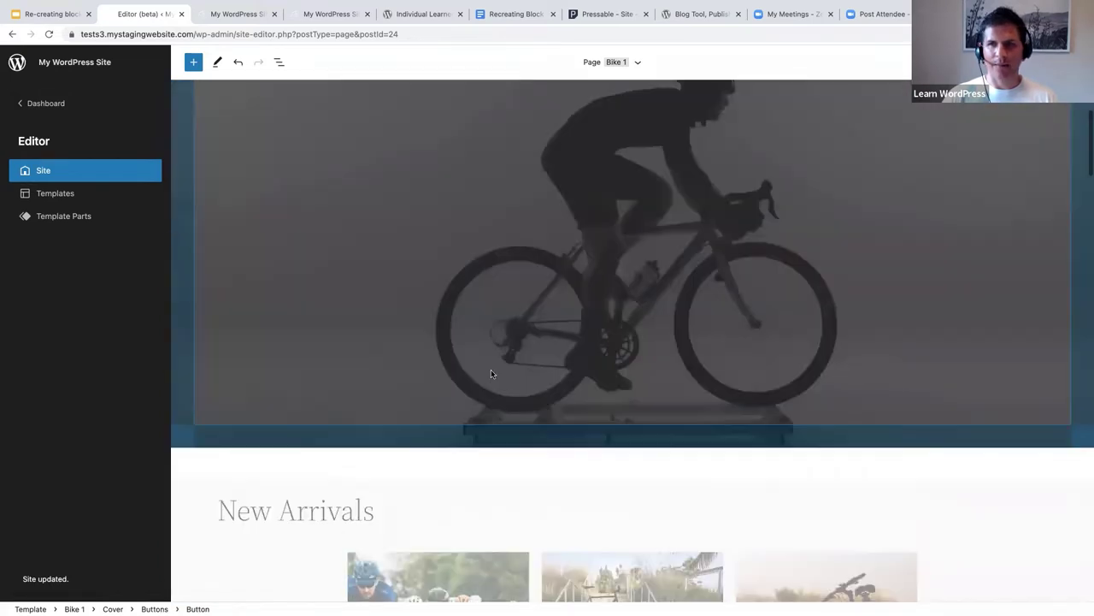
pyautogui.scroll(2, 492, 373)
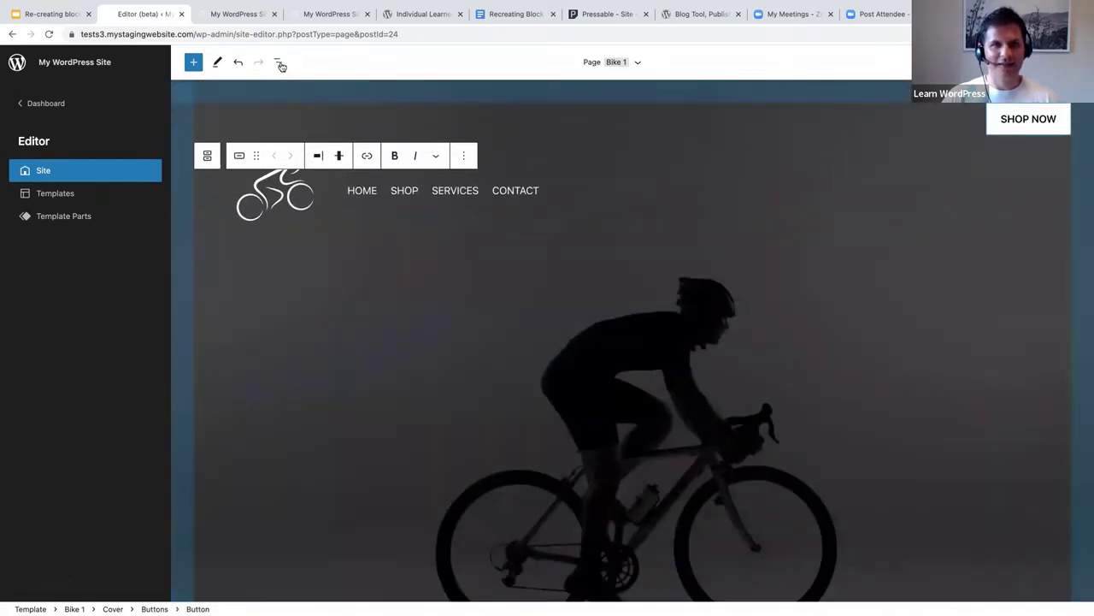
pyautogui.click(279, 65)
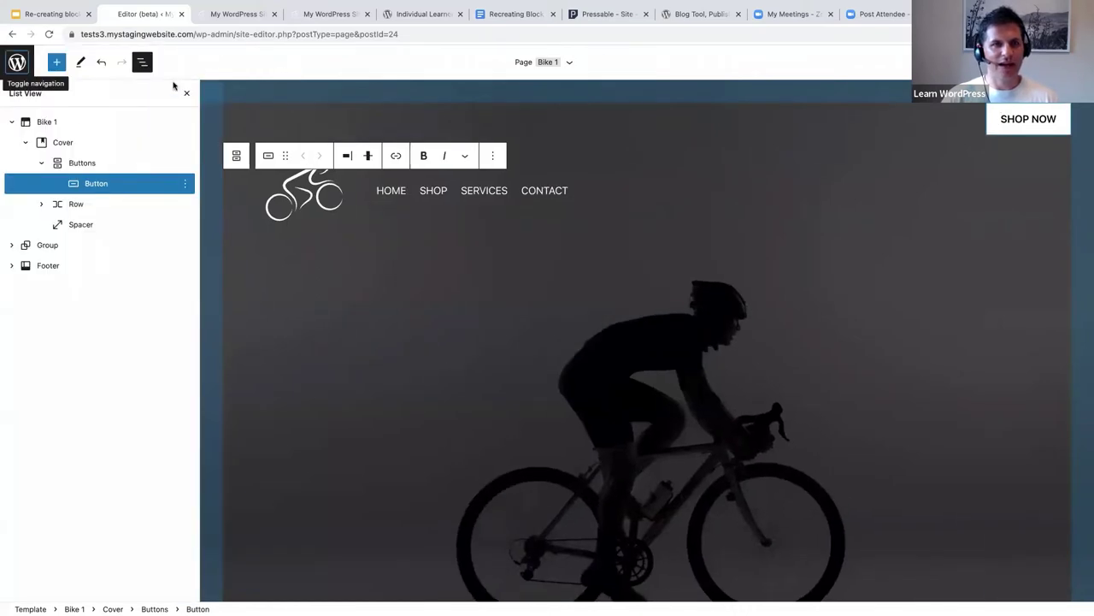
pyautogui.click(41, 123)
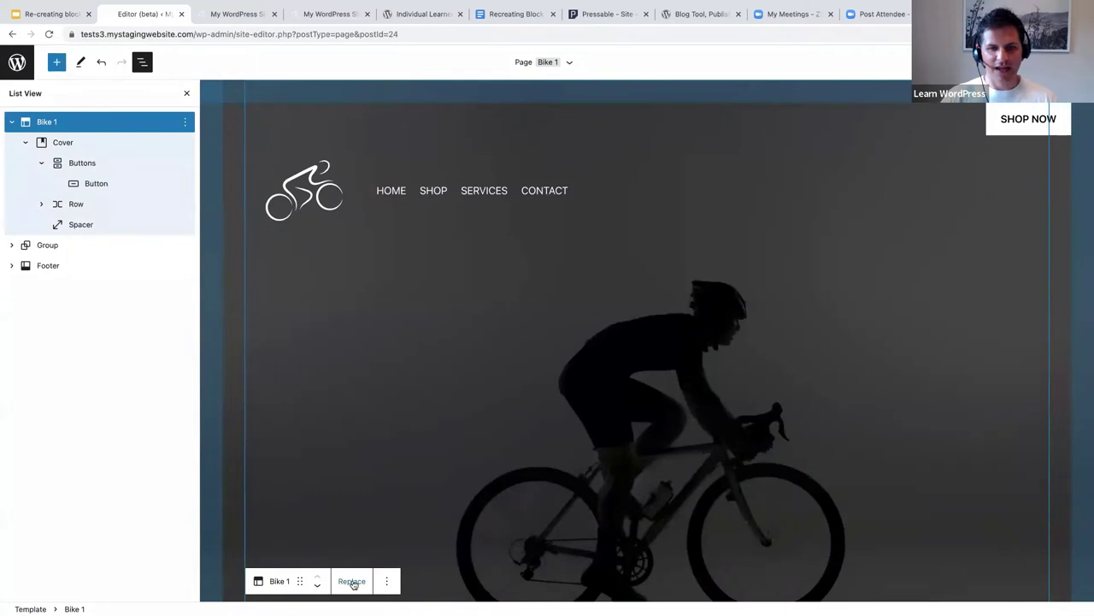
# - Swap the page's Bike 1 header for the Bike 2 template part and select its cover
pyautogui.click(352, 582)
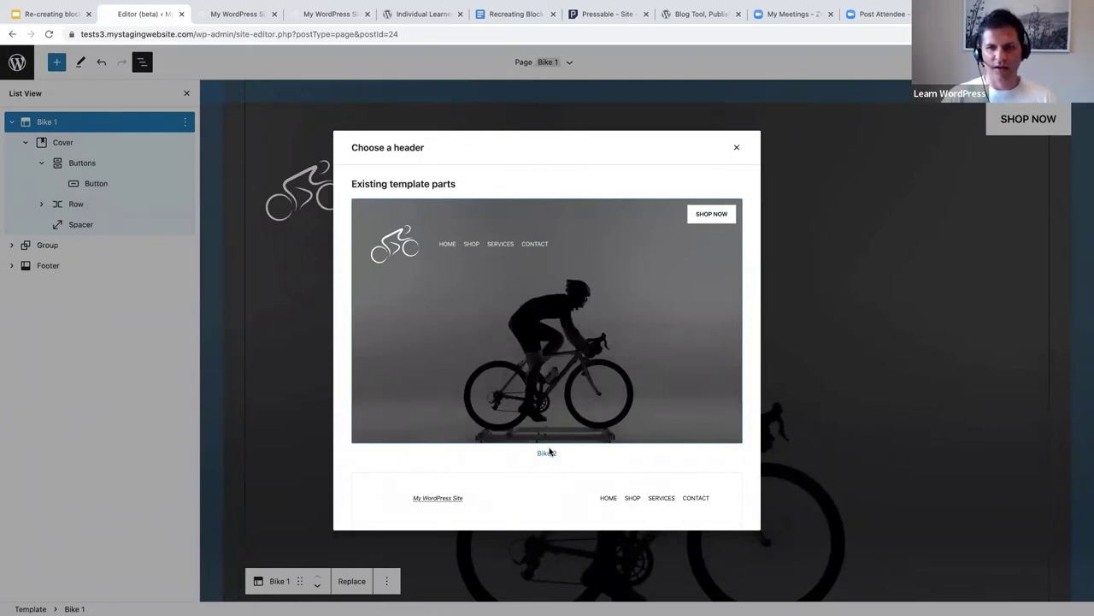
pyautogui.click(536, 392)
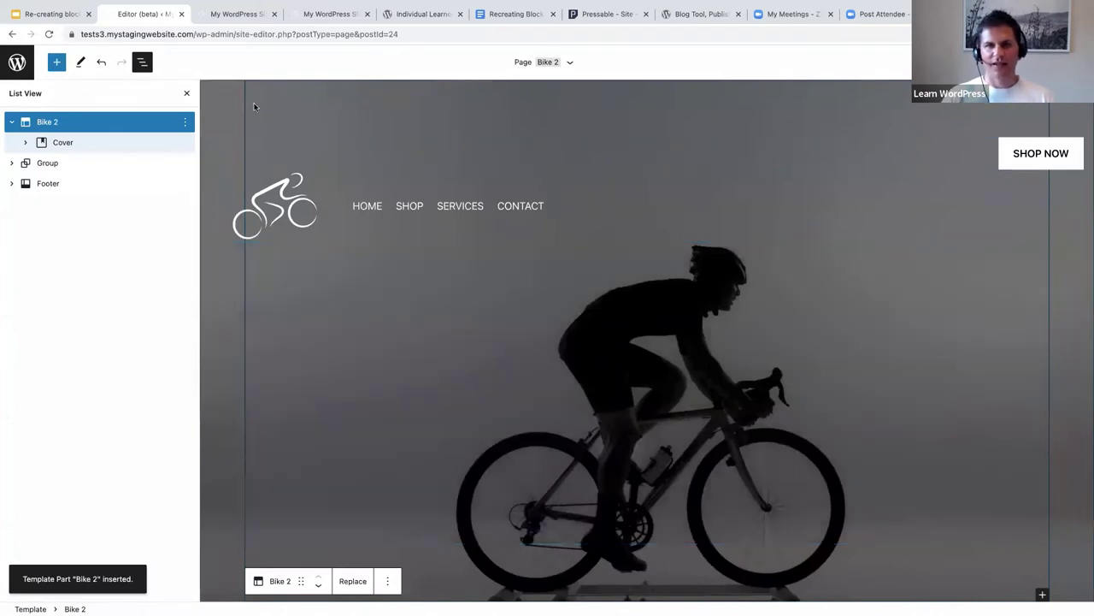
pyautogui.click(224, 95)
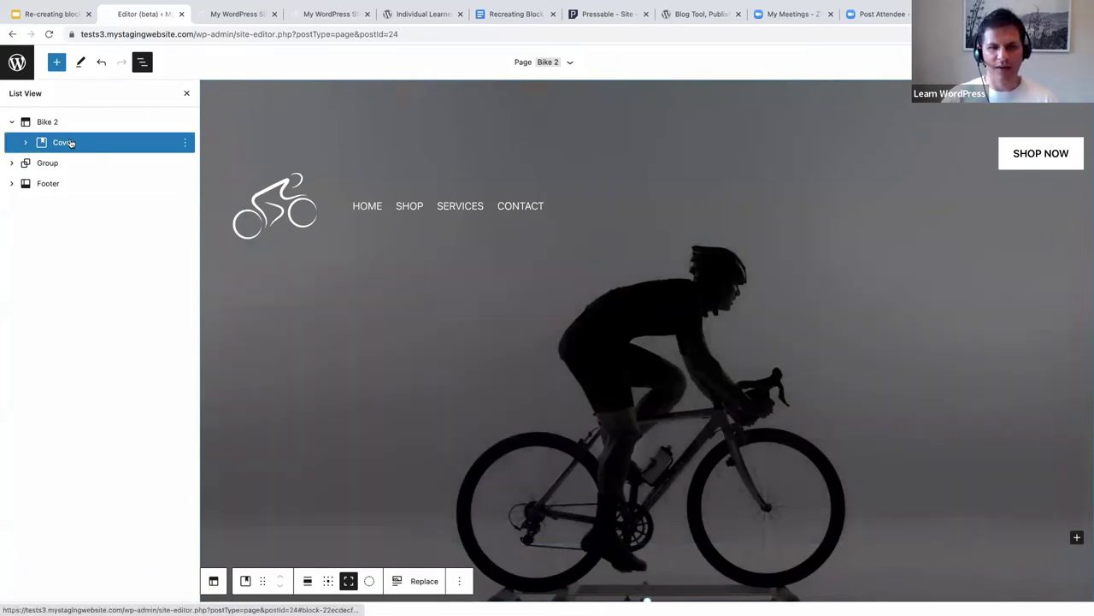
# - Raise the Bike 2 cover overlay opacity from 50 to 60 and save the Page template and Bike 2
pyautogui.click(1020, 61)
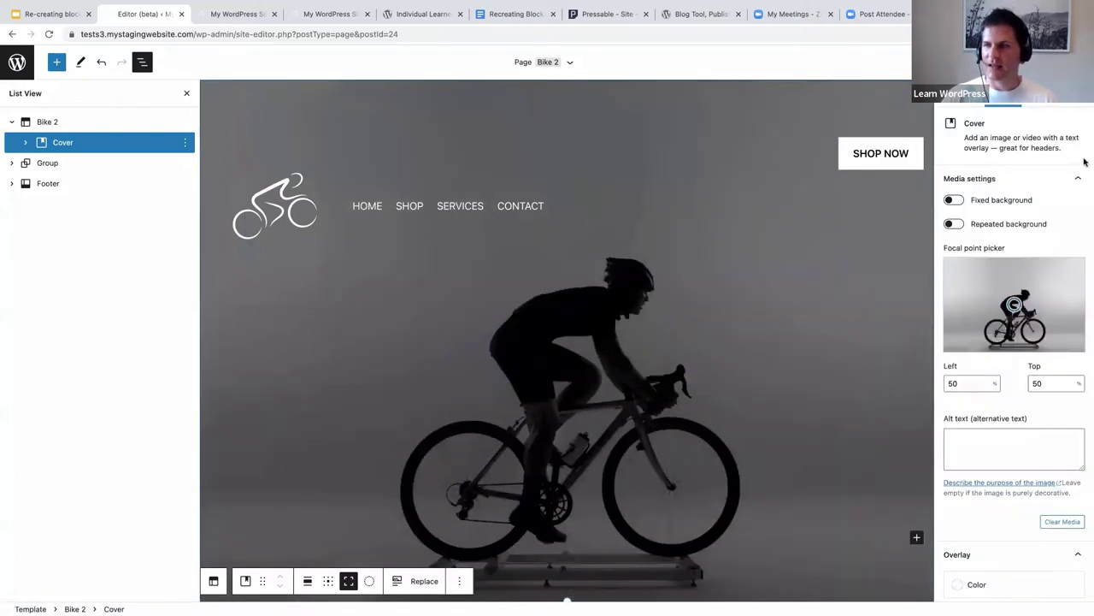
pyautogui.scroll(-2, 1054, 258)
pyautogui.scroll(-1, 1015, 404)
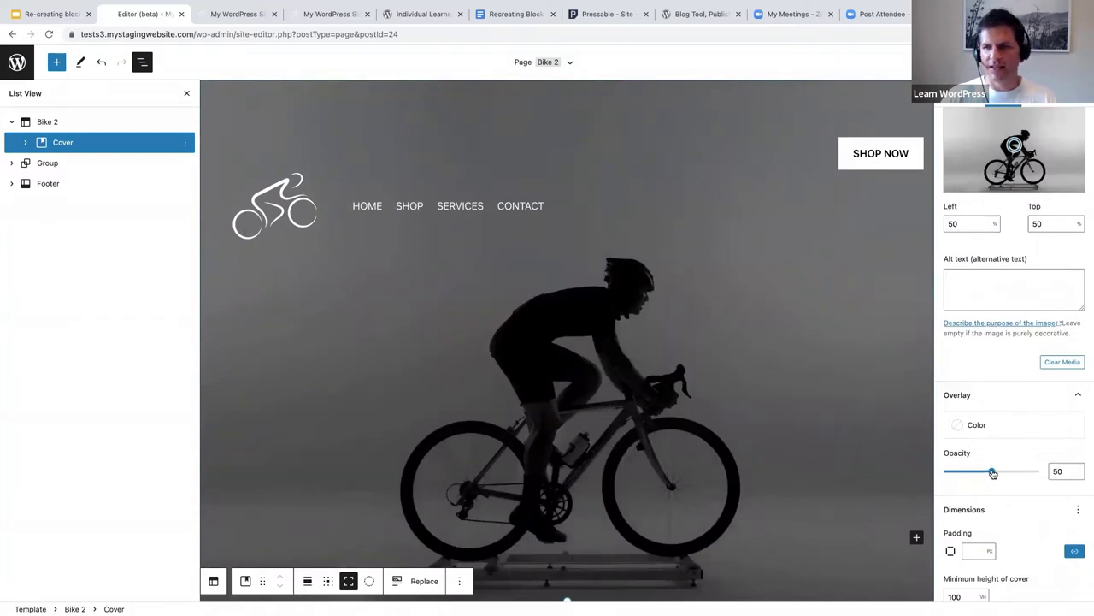
pyautogui.moveTo(993, 474); pyautogui.dragTo(1003, 473)
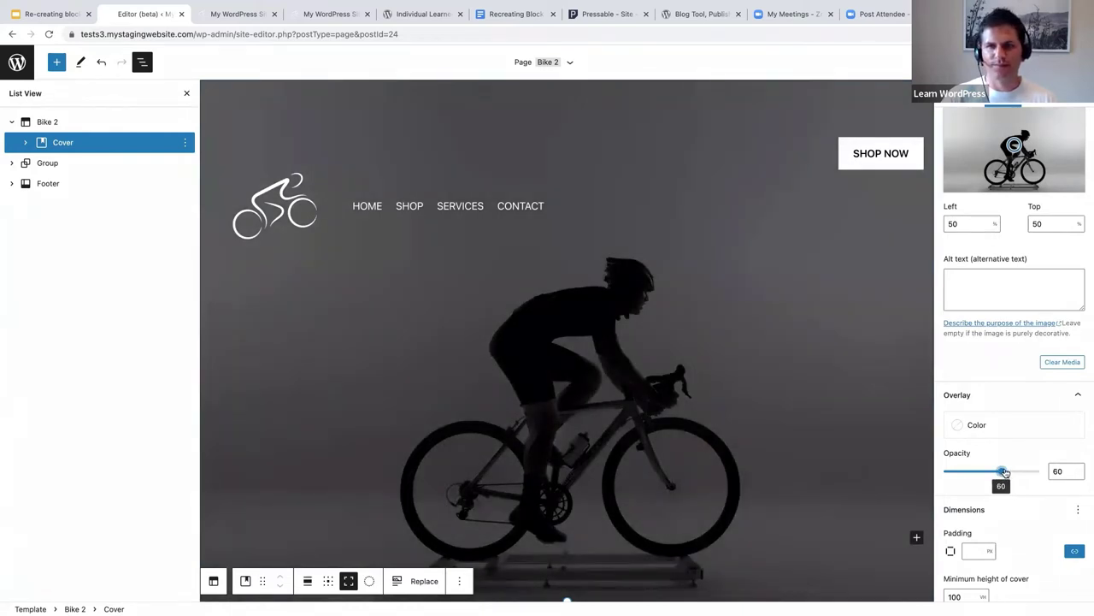
pyautogui.hotkey('ctrl', 's')
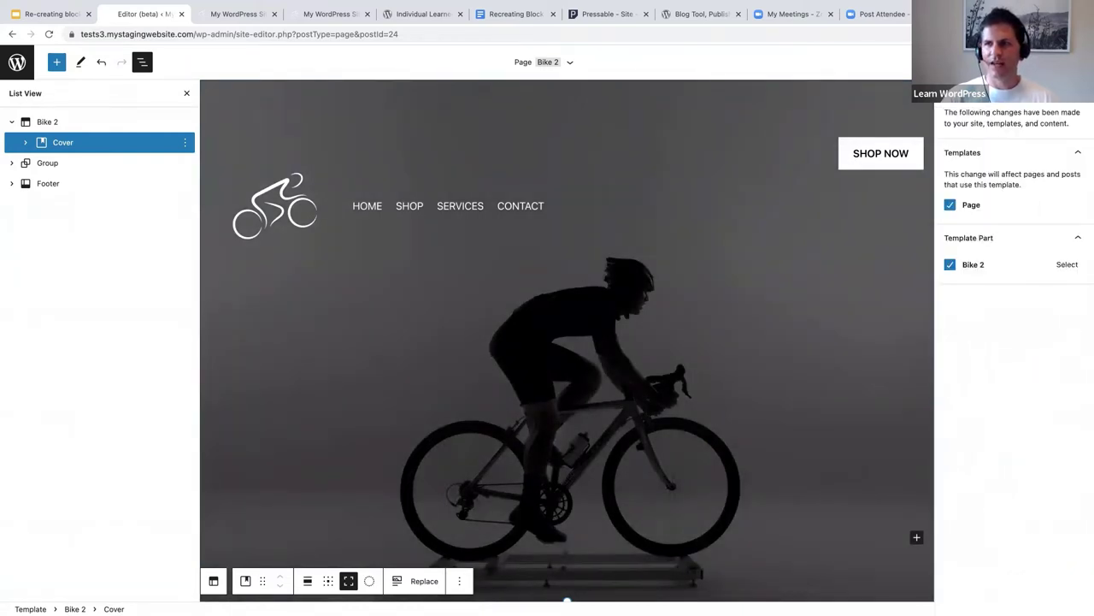
pyautogui.press('Return')
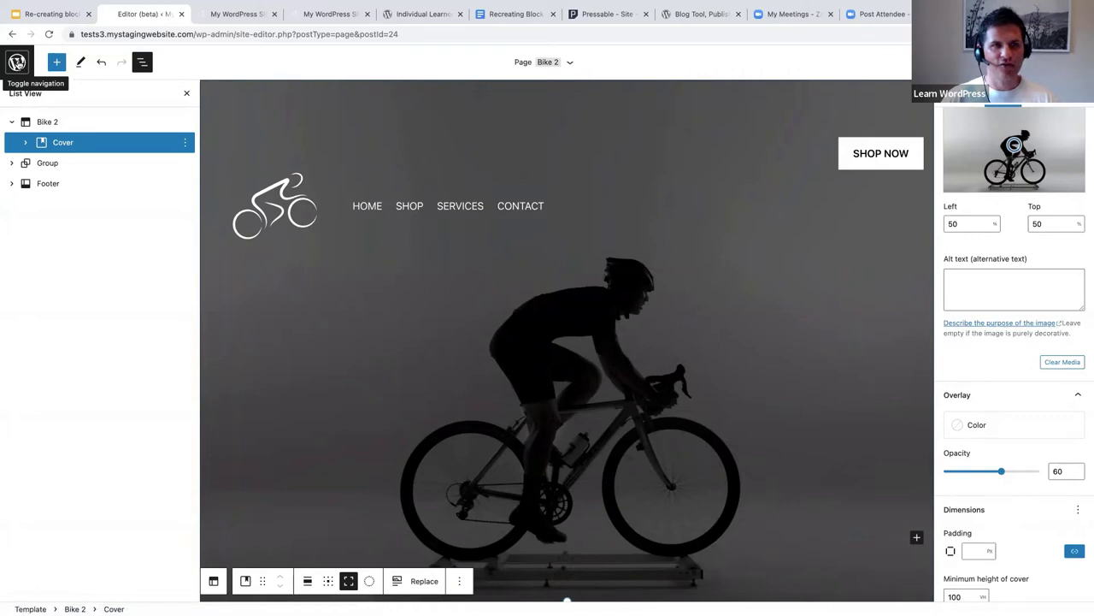
# - Exit the site editor to the admin dashboard and open the Pages list
pyautogui.click(16, 63)
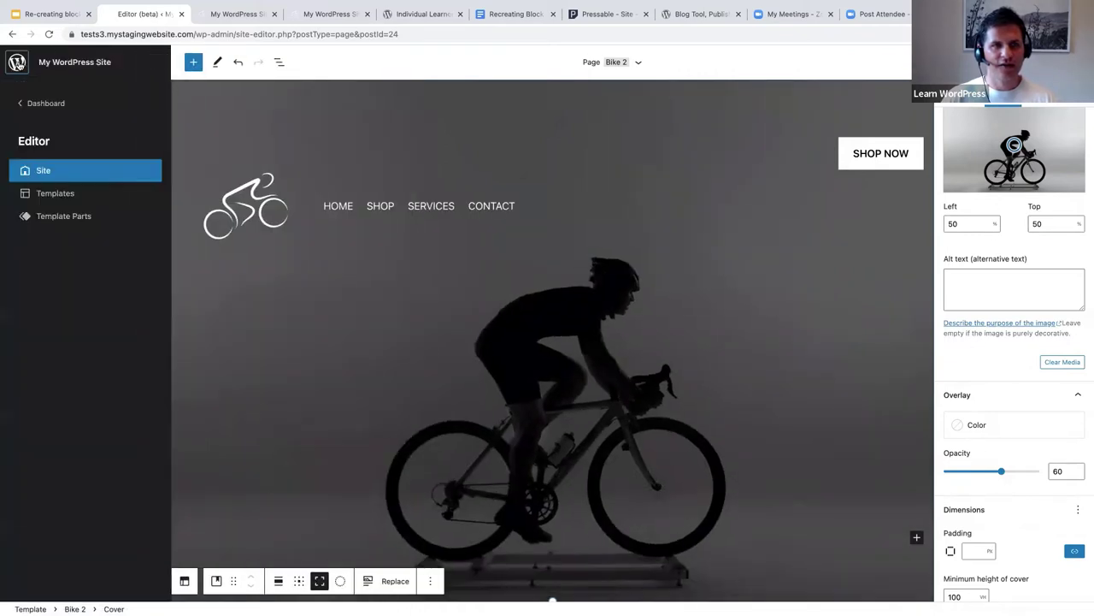
pyautogui.click(45, 103)
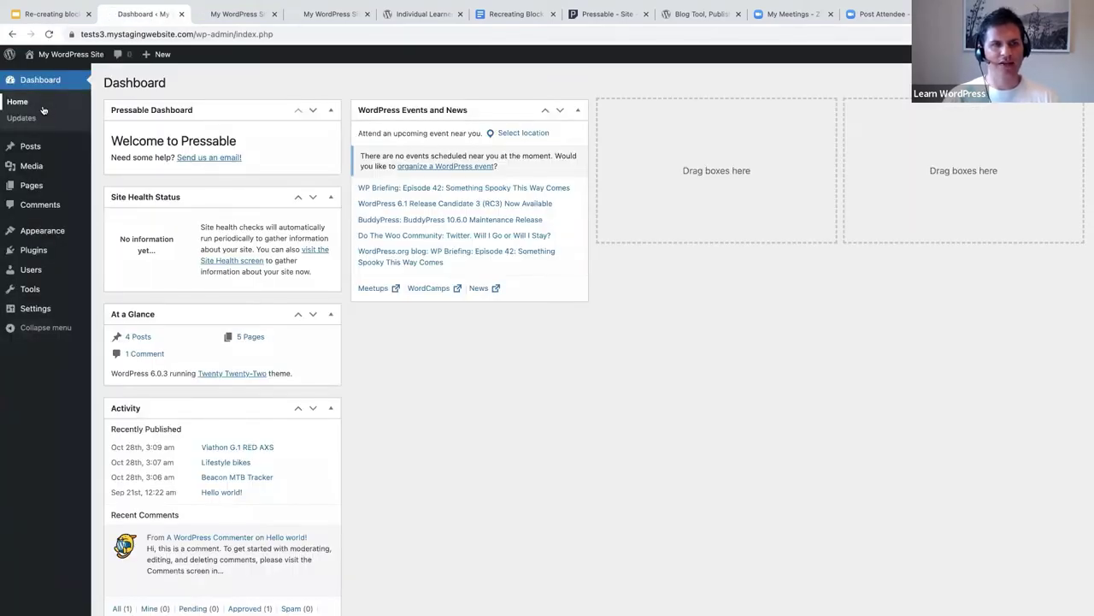
pyautogui.moveTo(28, 189)
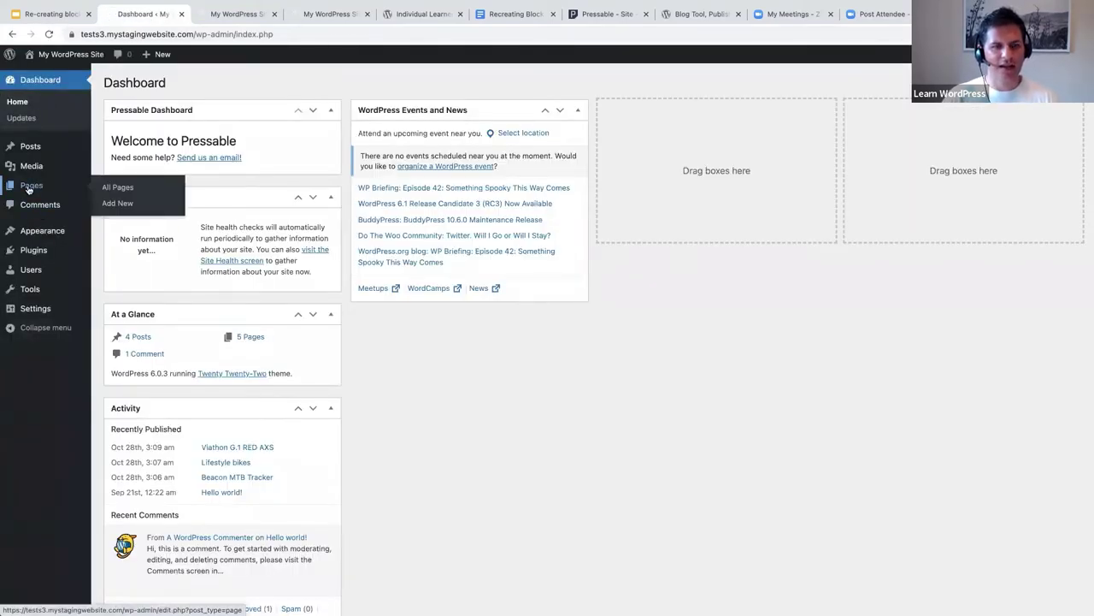
pyautogui.click(30, 187)
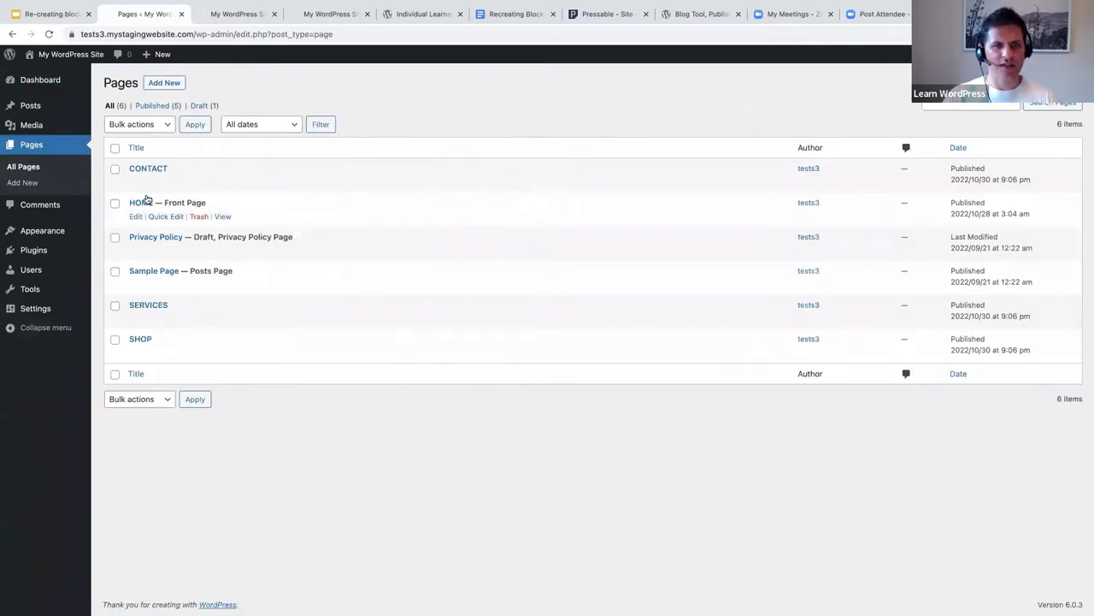
# - Create a new page titled 'Home 2'
pyautogui.click(163, 84)
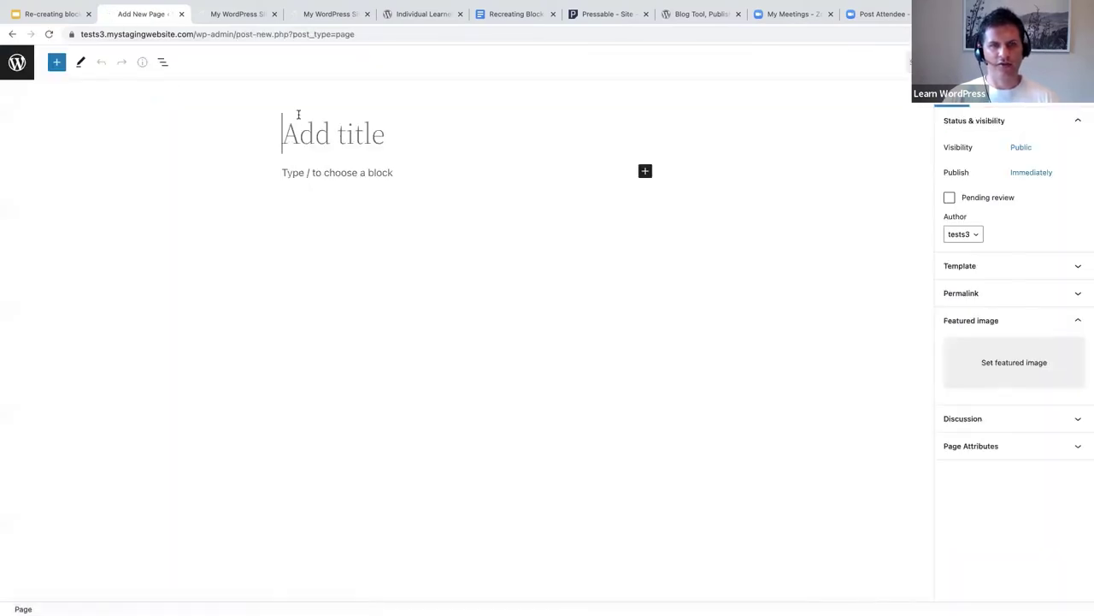
pyautogui.write('Home 2')
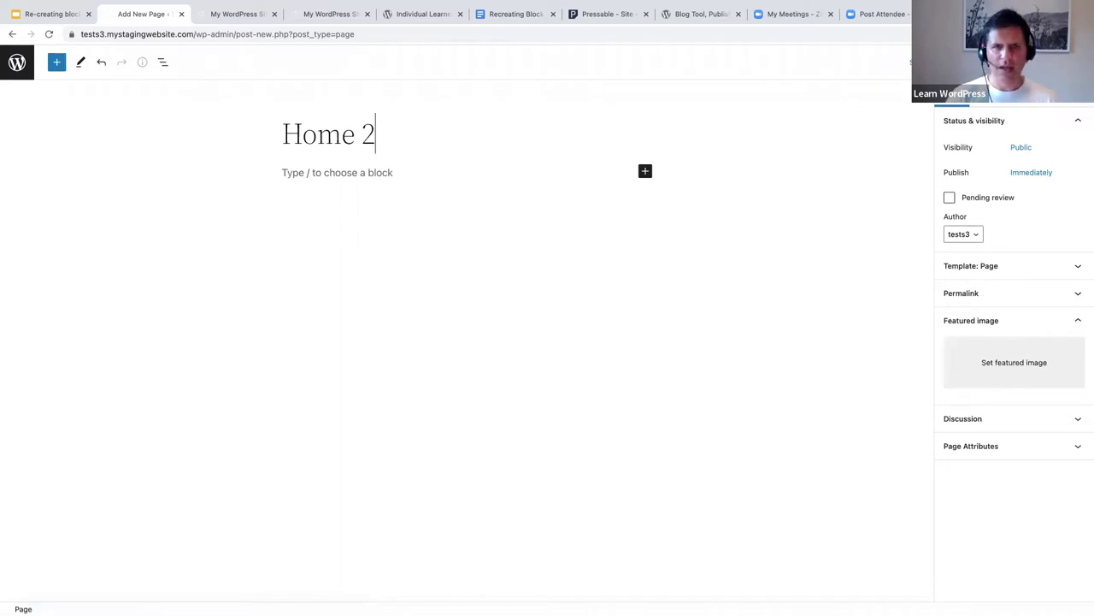
pyautogui.press('Return')
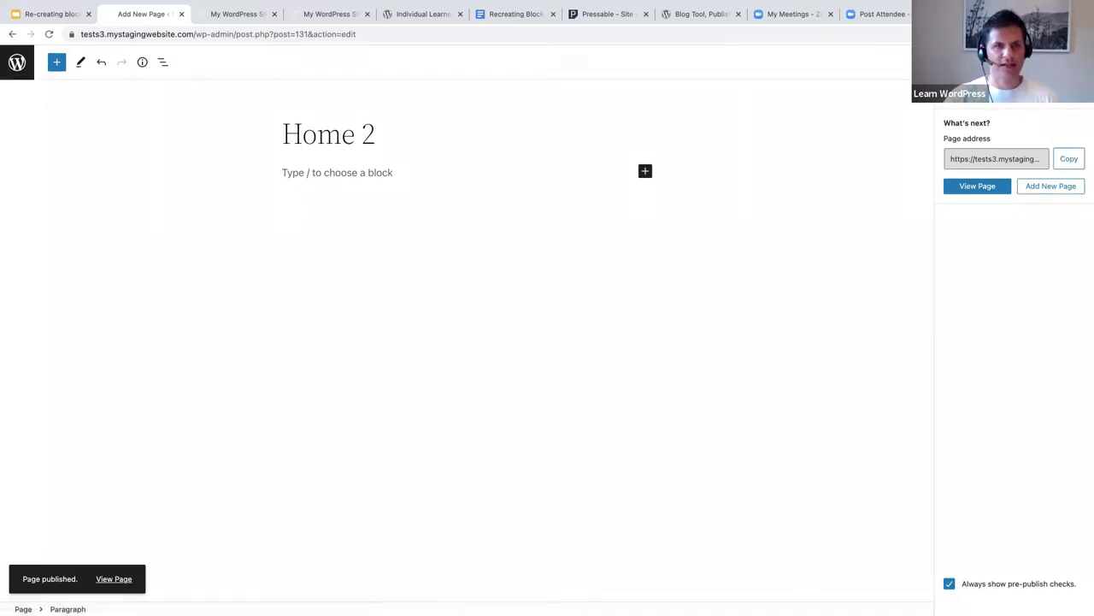
# - Reopen Home 2 from the Pages list, add an empty paragraph, and compare with the live homepage
pyautogui.click(17, 62)
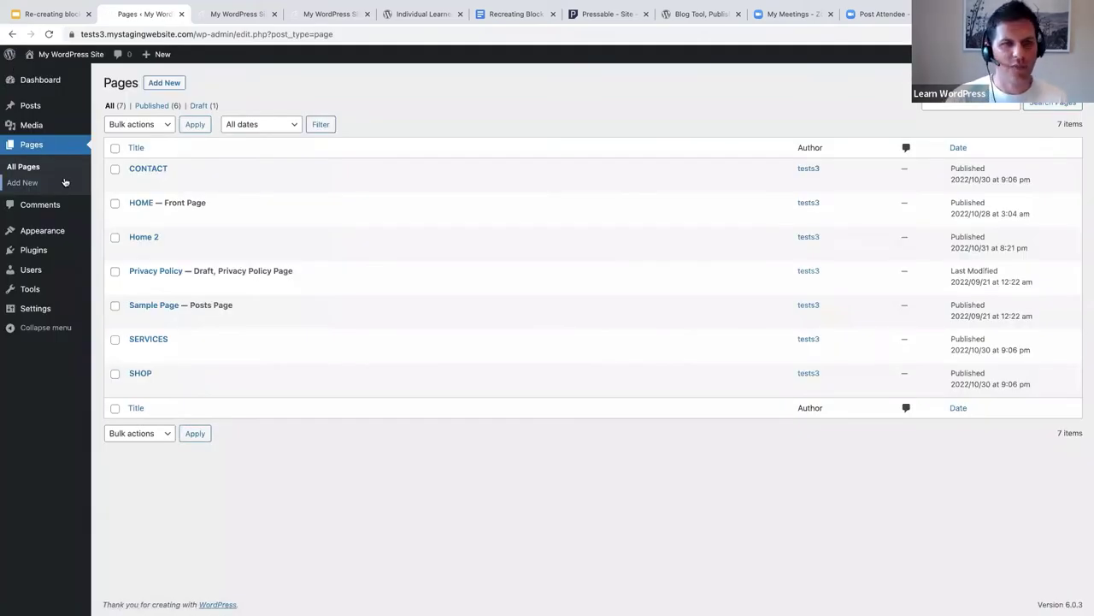
pyautogui.click(142, 238)
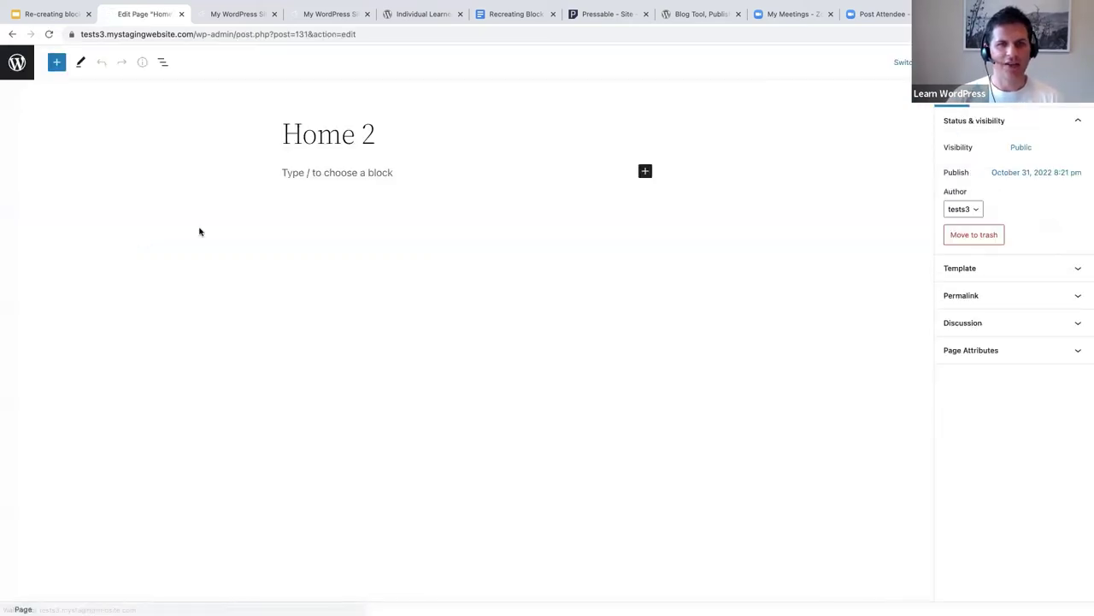
pyautogui.click(291, 173)
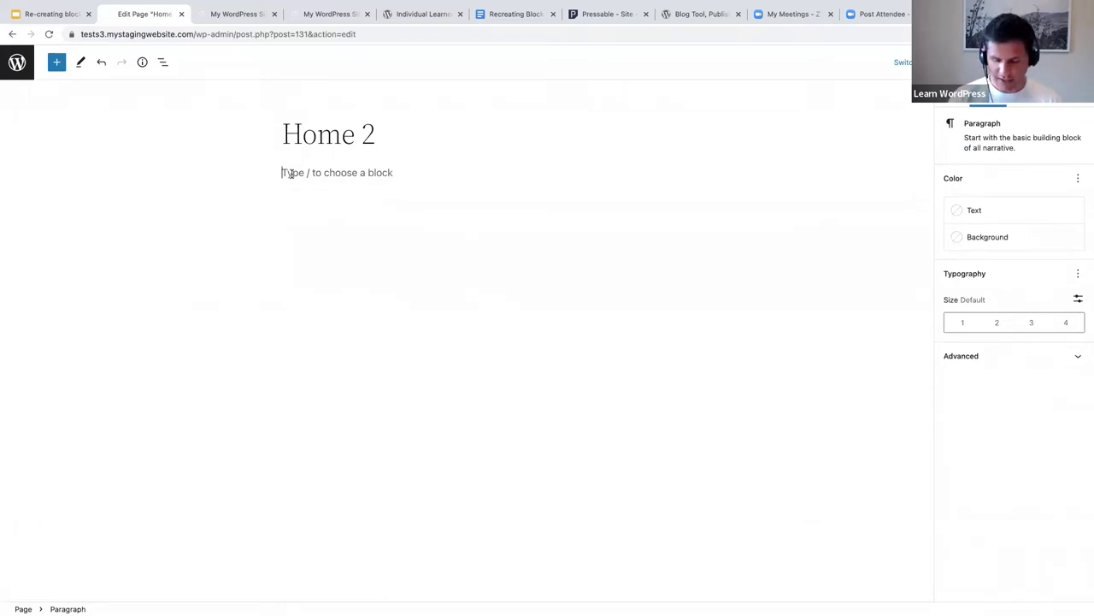
pyautogui.click(233, 15)
pyautogui.scroll(-5, 281, 284)
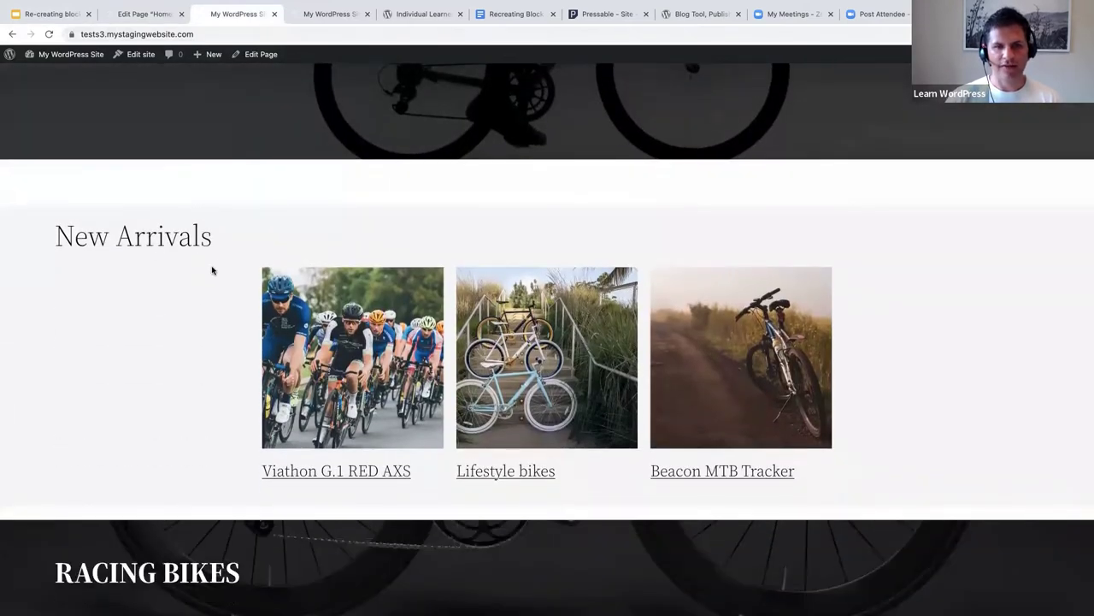
pyautogui.click(144, 14)
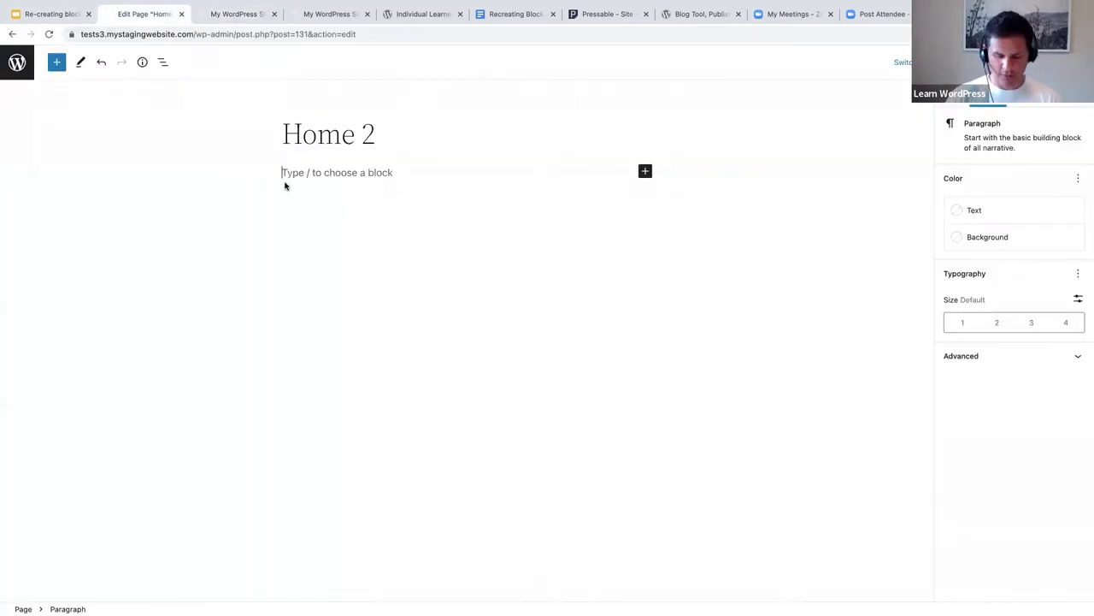
# - Insert a Group block containing a 'New Arrivals' heading
pyautogui.write('/group')
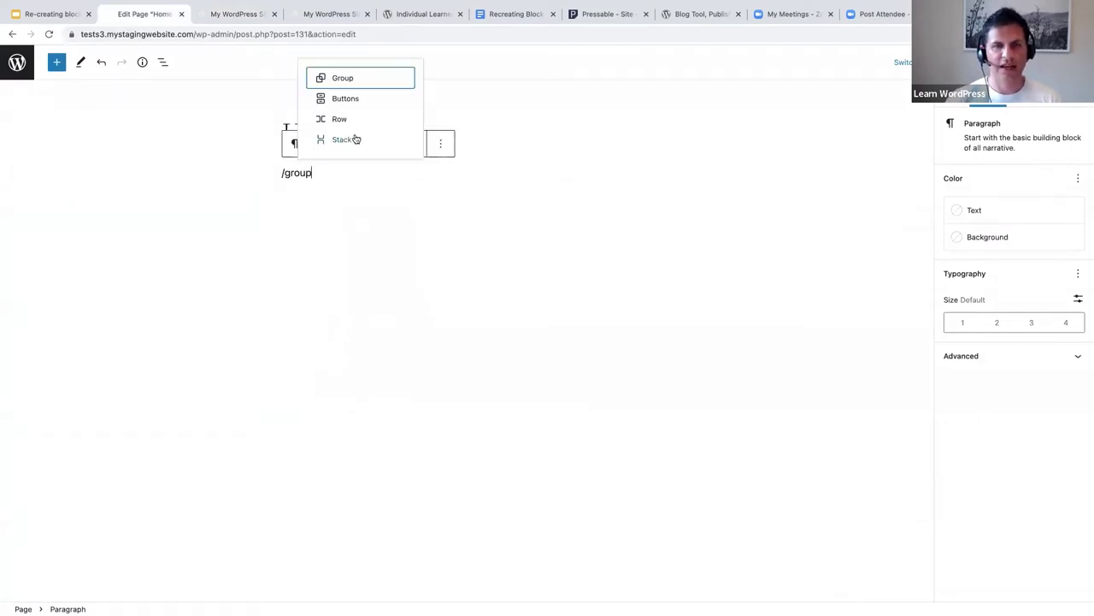
pyautogui.click(341, 82)
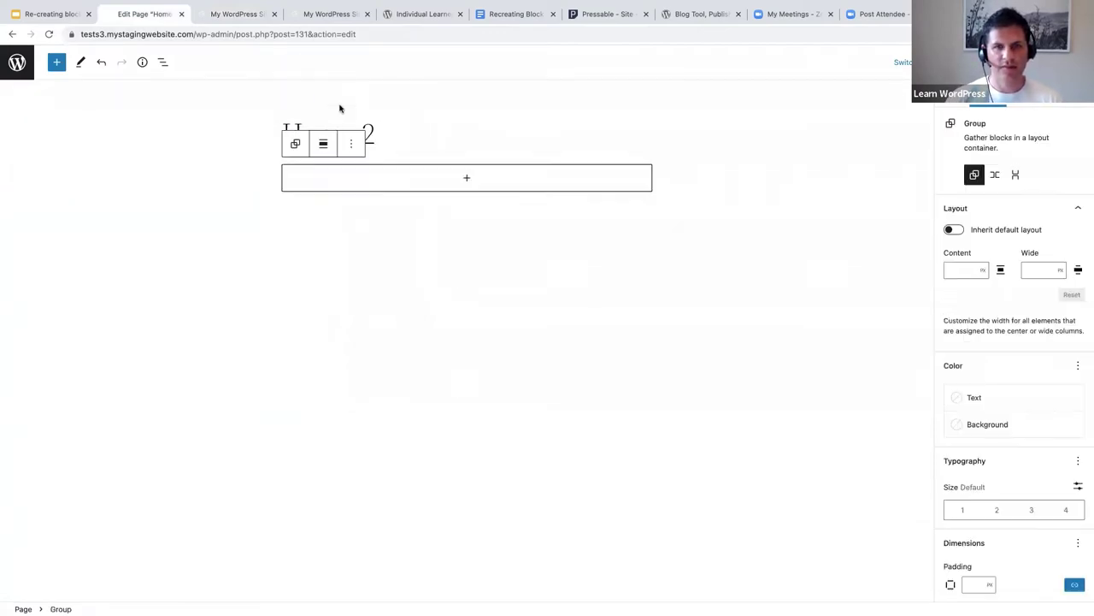
pyautogui.click(467, 178)
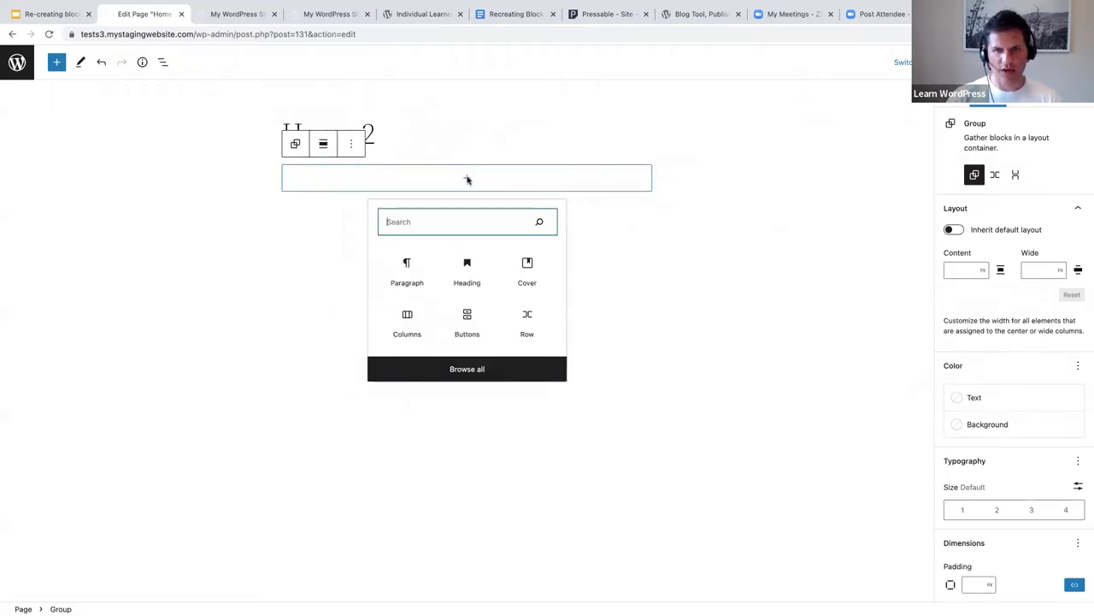
pyautogui.click(467, 267)
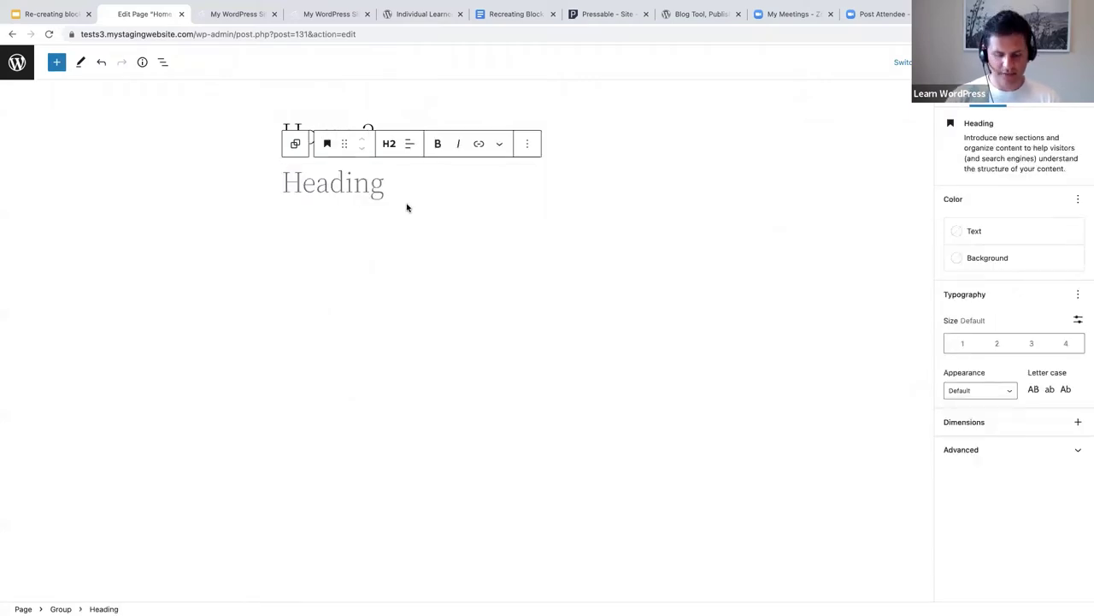
pyautogui.write('New Arrivals')
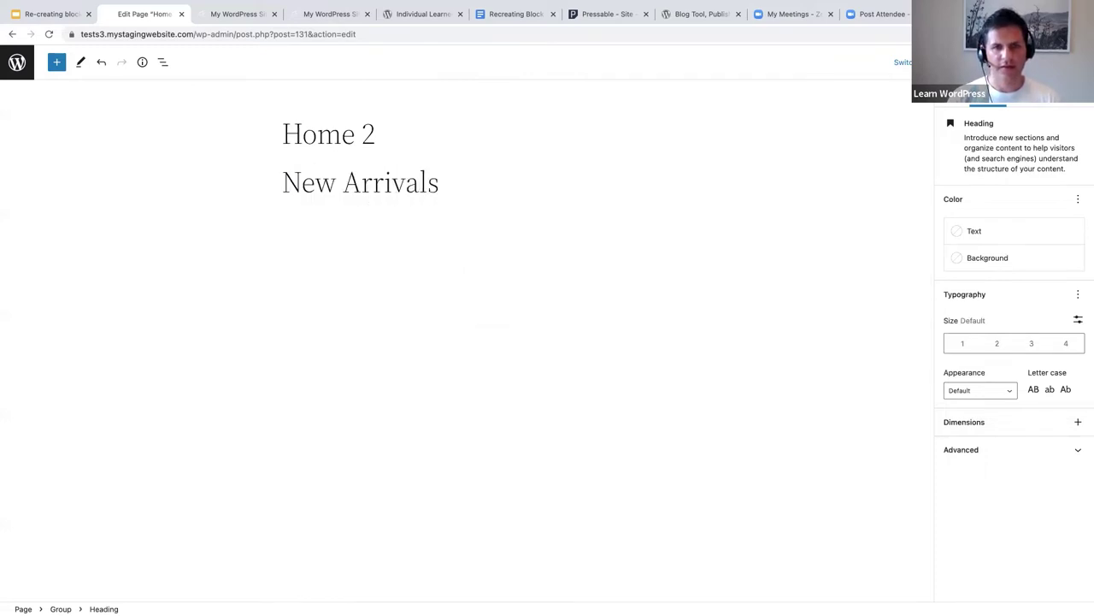
pyautogui.press('Return')
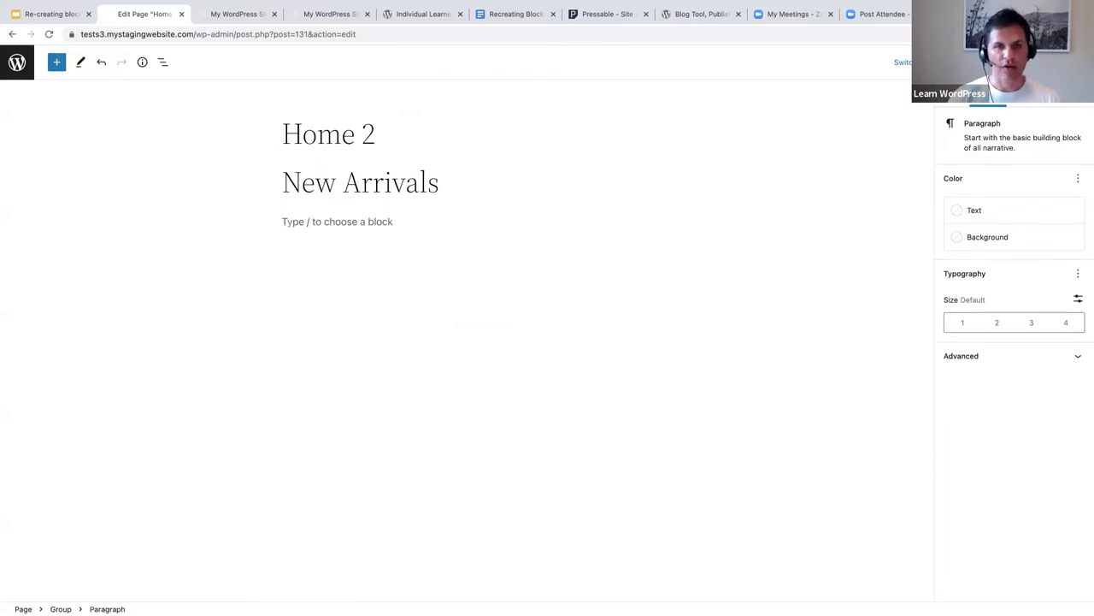
# - Add a Query Loop block below the heading and preview its patterns
pyautogui.write('/query')
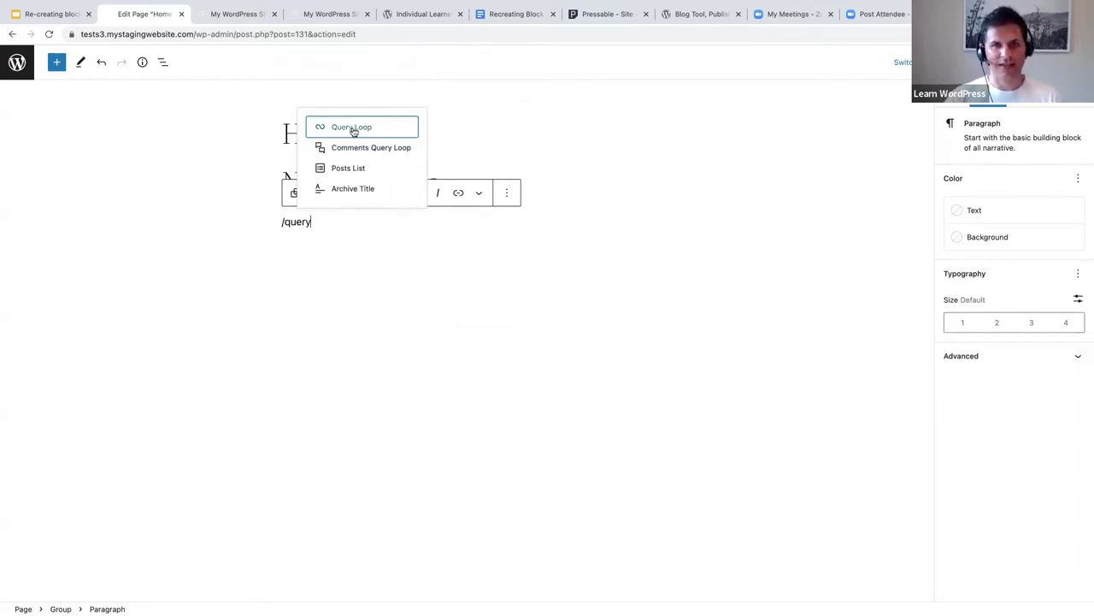
pyautogui.click(353, 128)
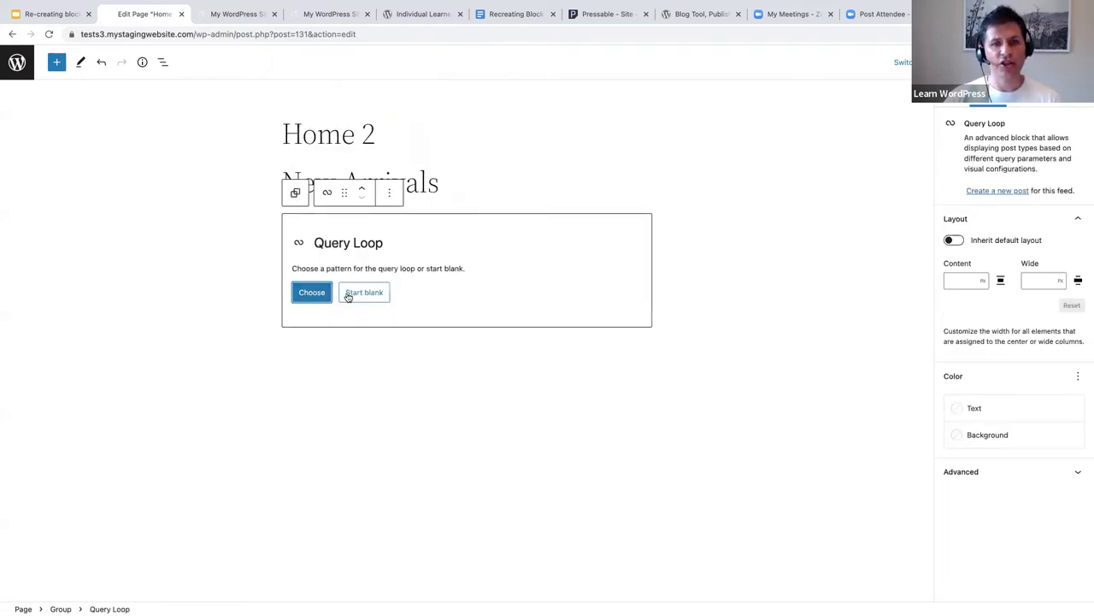
pyautogui.click(310, 295)
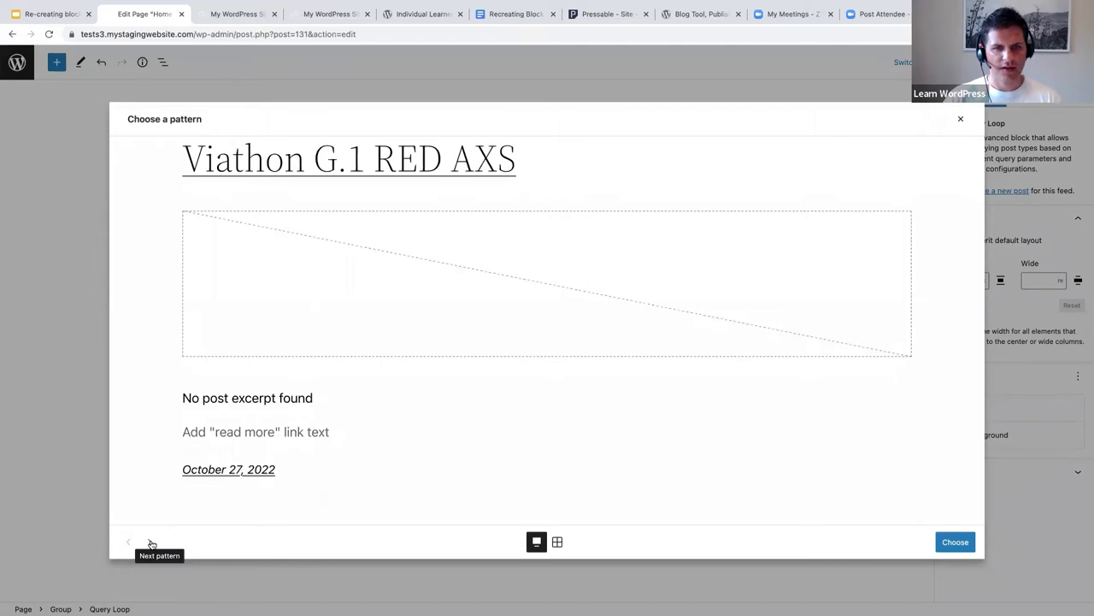
pyautogui.click(150, 544)
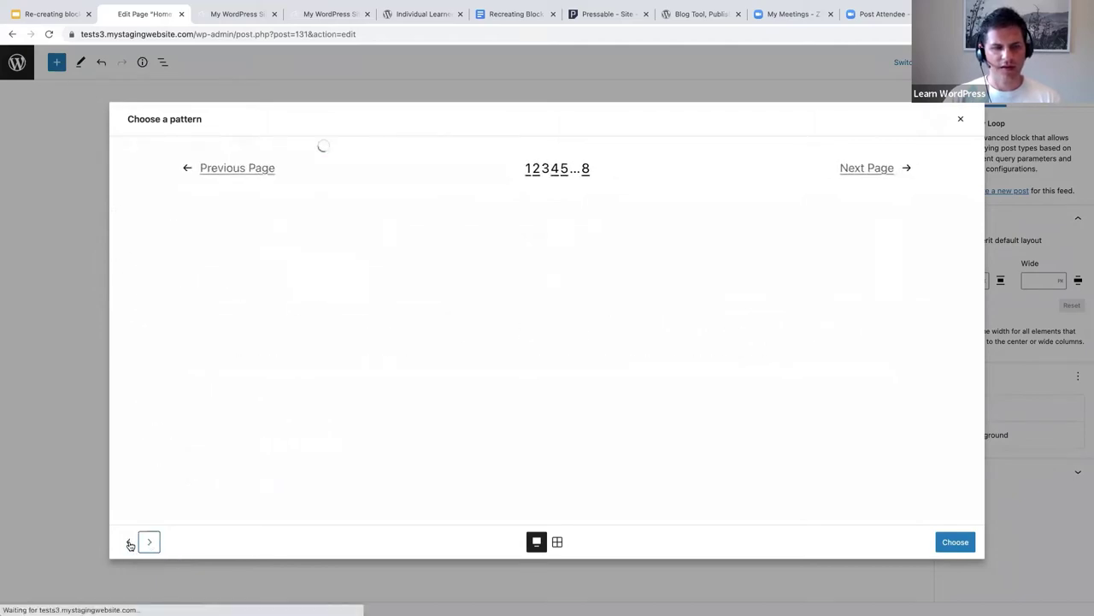
pyautogui.click(130, 544)
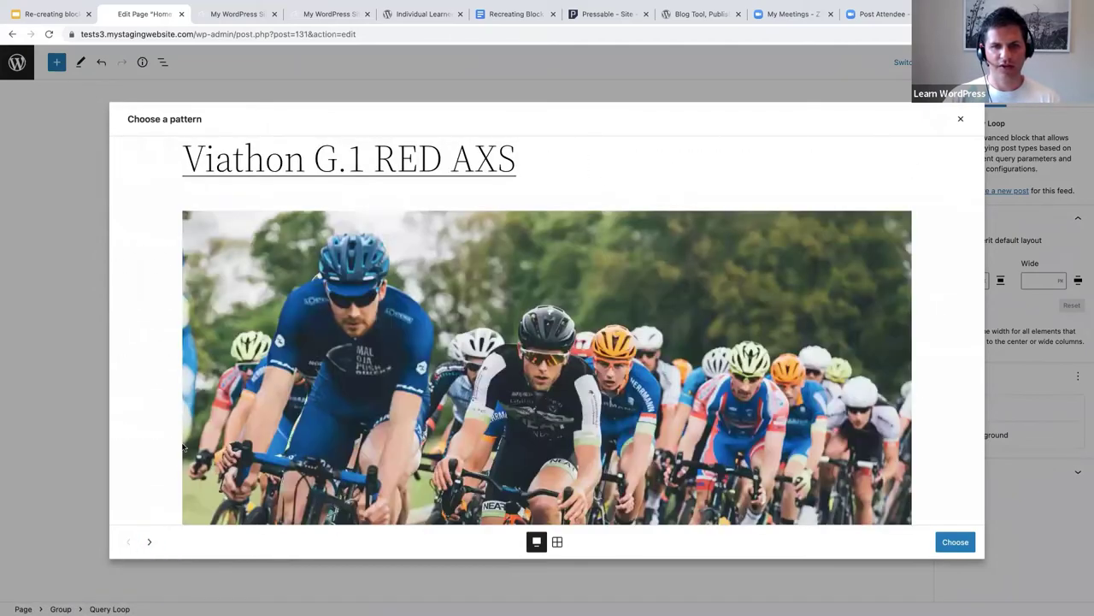
# - Choose the three-column bike pattern with featured images, titles and dates for the Query Loop
pyautogui.click(151, 543)
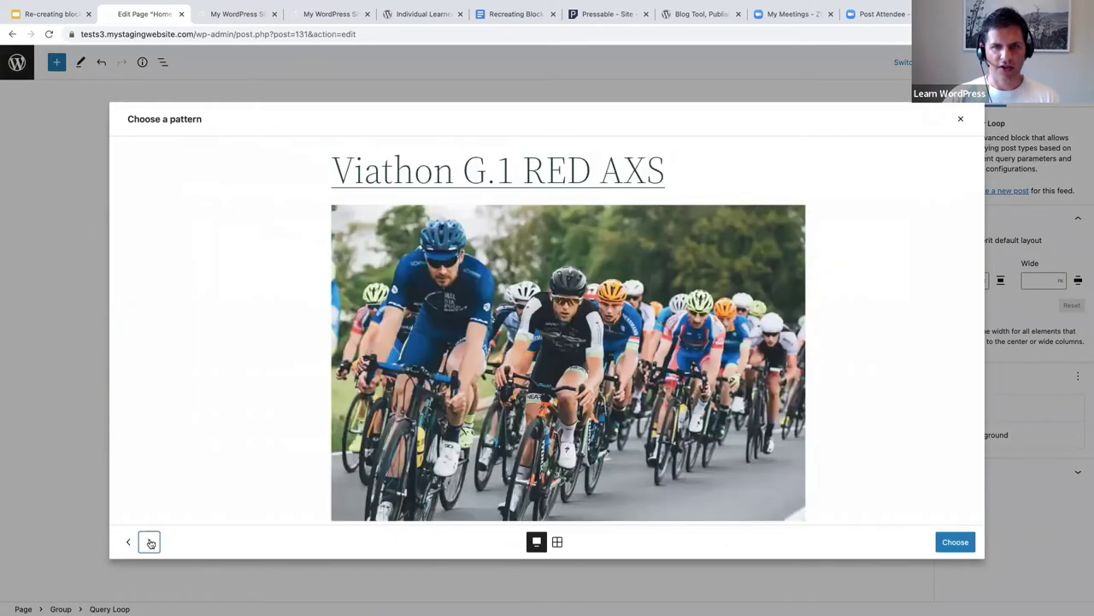
pyautogui.click(150, 544)
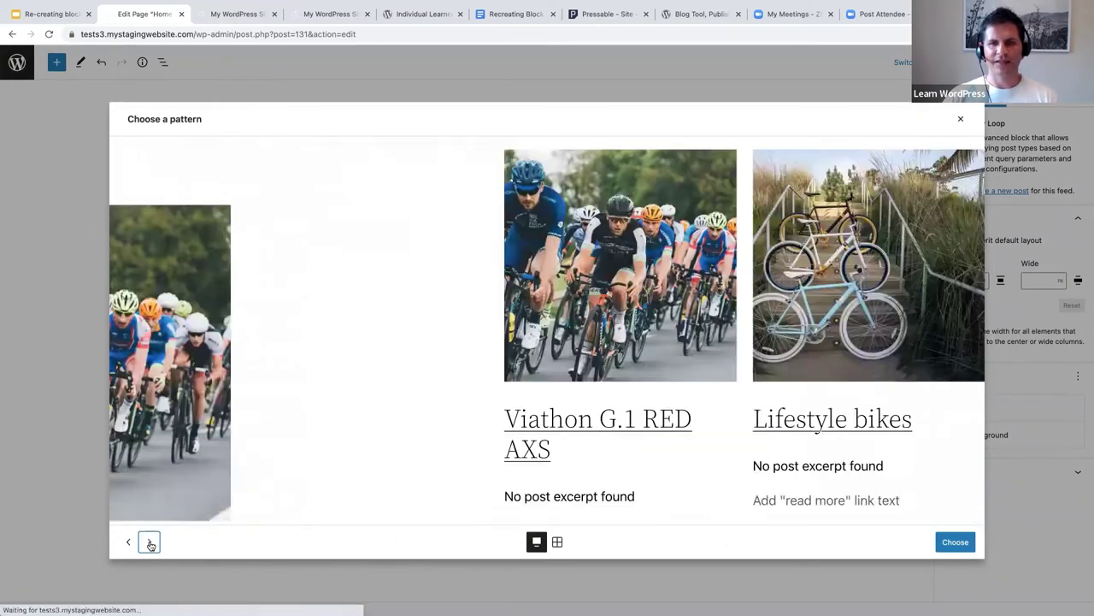
pyautogui.click(150, 544)
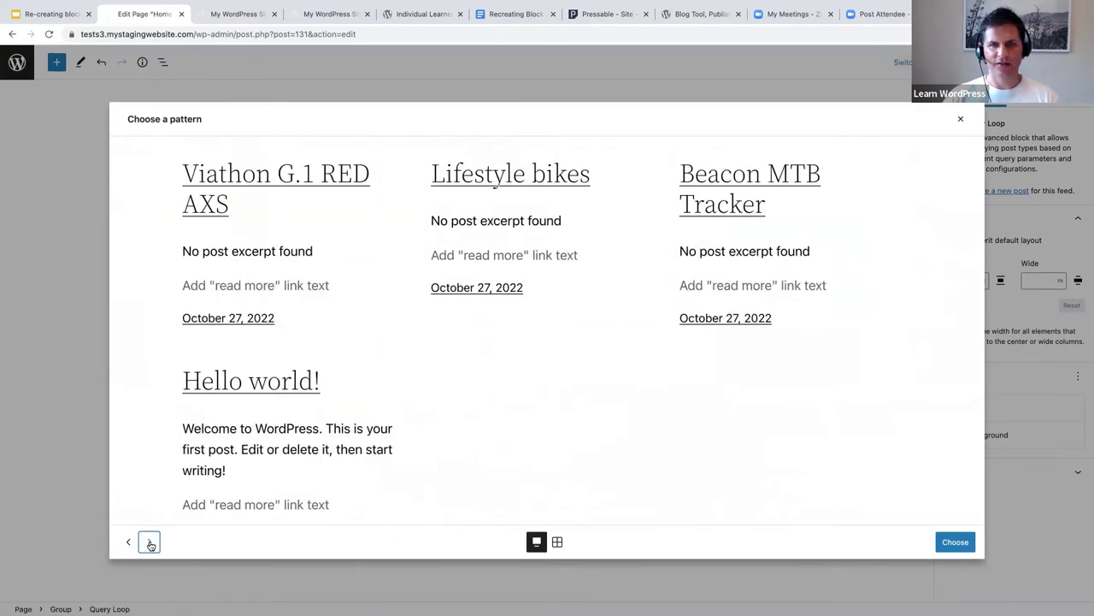
pyautogui.click(150, 543)
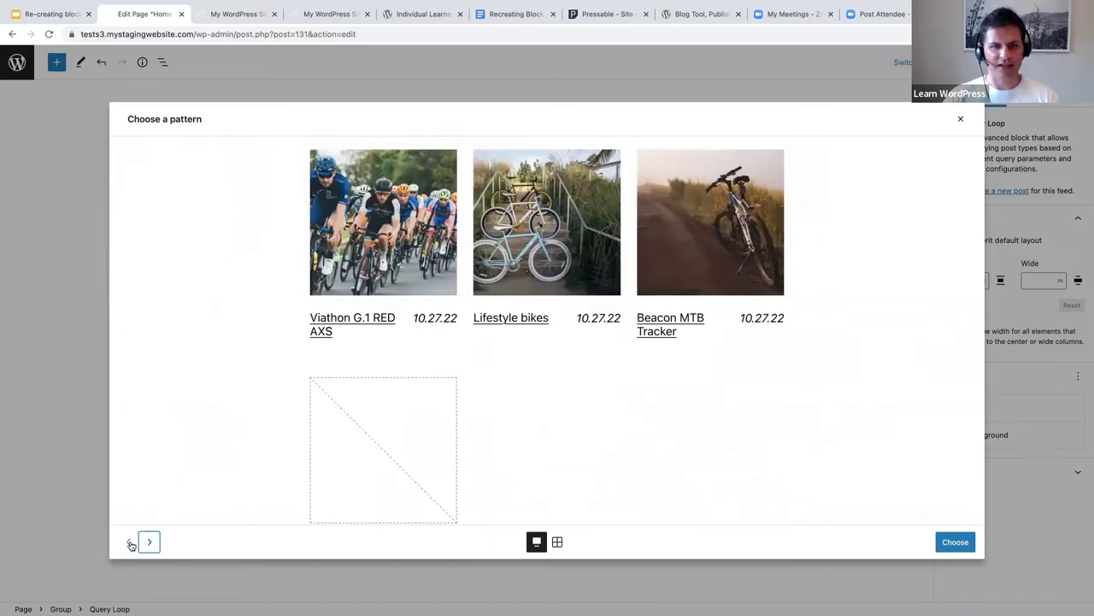
pyautogui.click(129, 544)
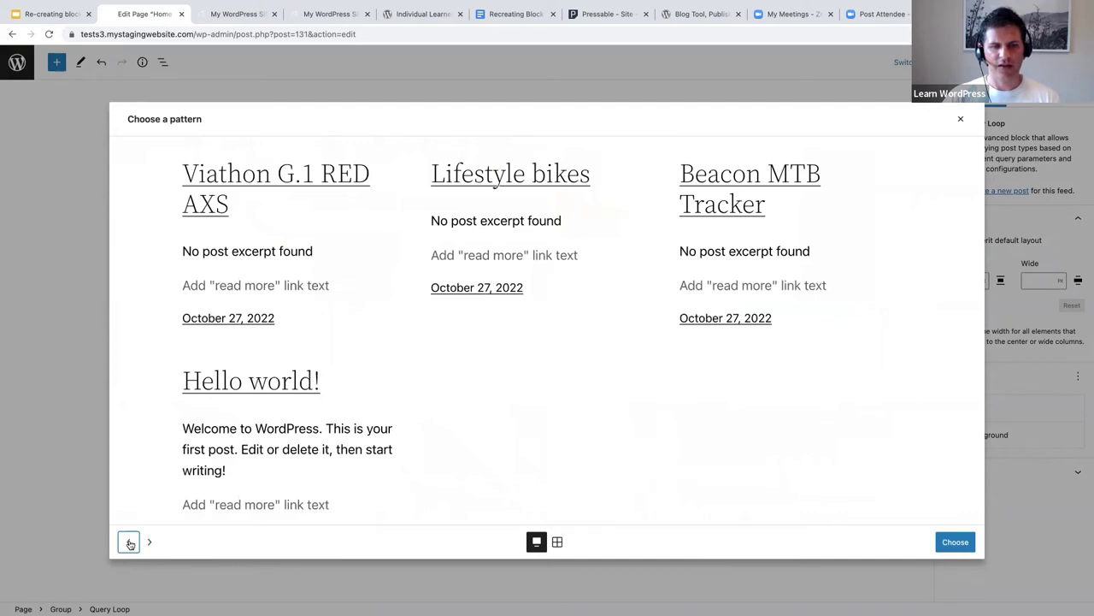
pyautogui.click(129, 544)
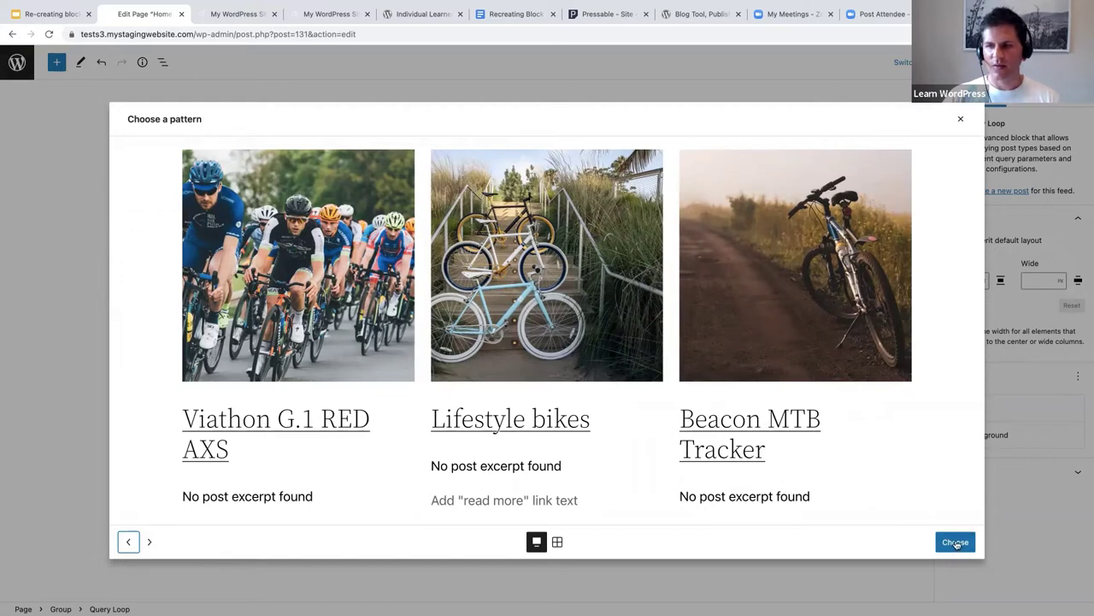
pyautogui.click(955, 543)
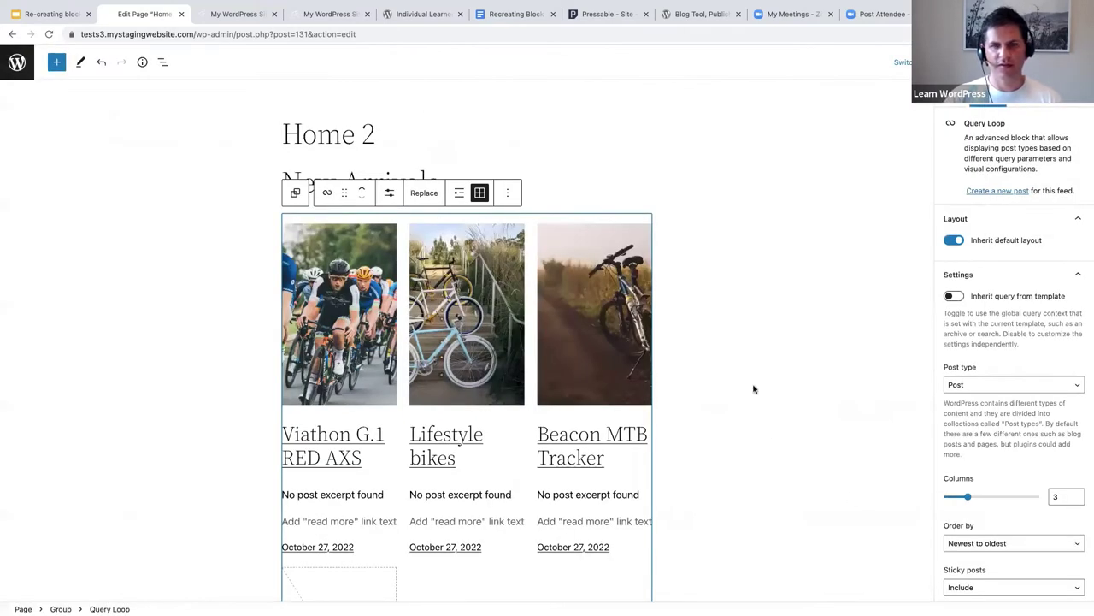
# - Remove the Post Excerpt and Post Date blocks from the Post Template
pyautogui.scroll(-1, 753, 390)
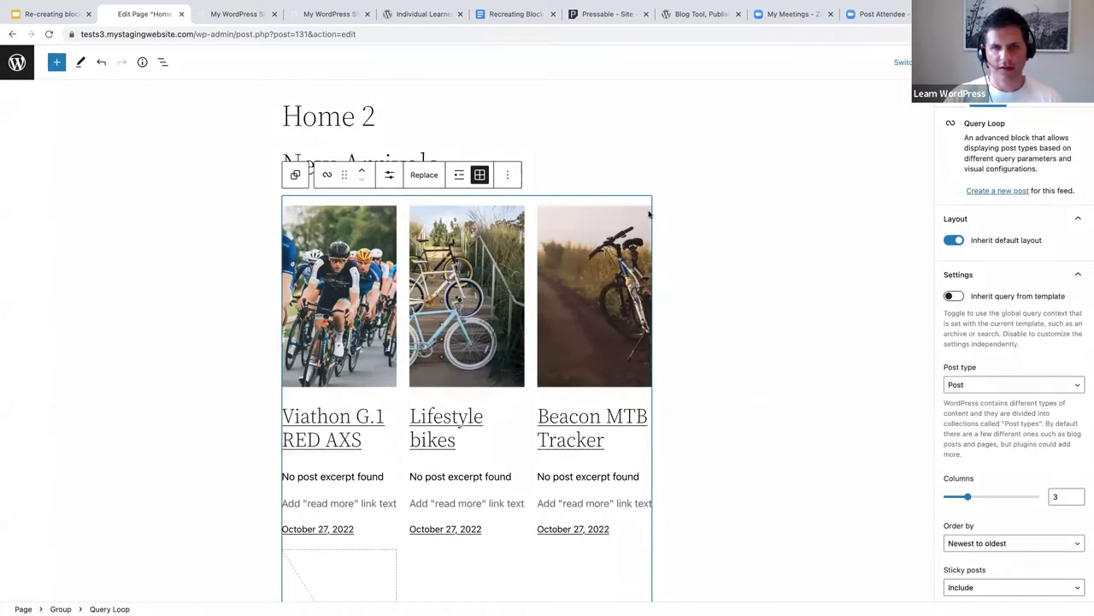
pyautogui.scroll(-1, 704, 312)
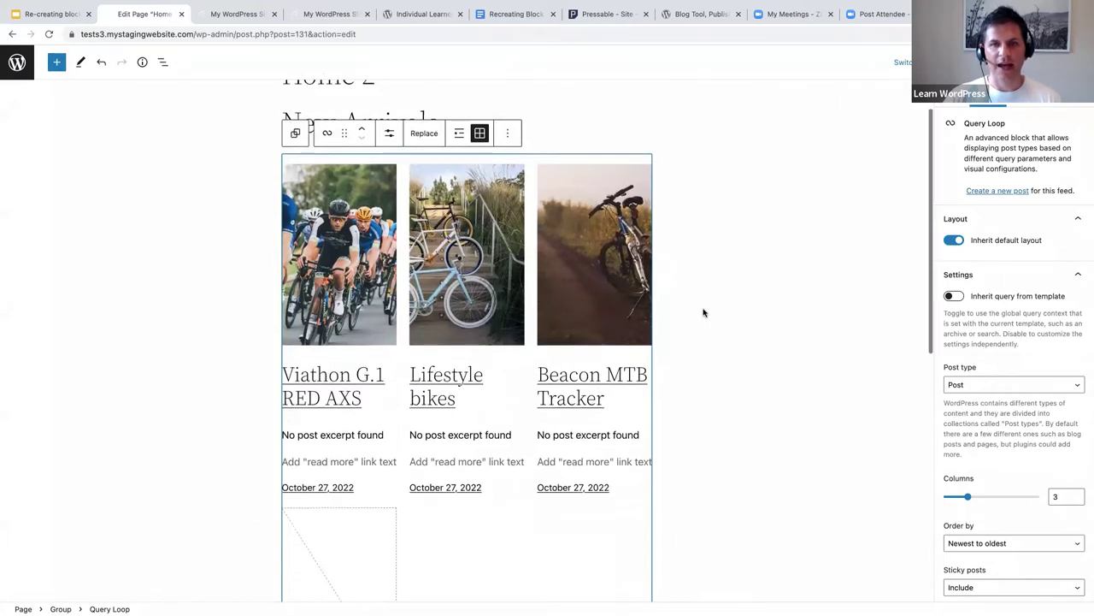
pyautogui.scroll(-1, 703, 312)
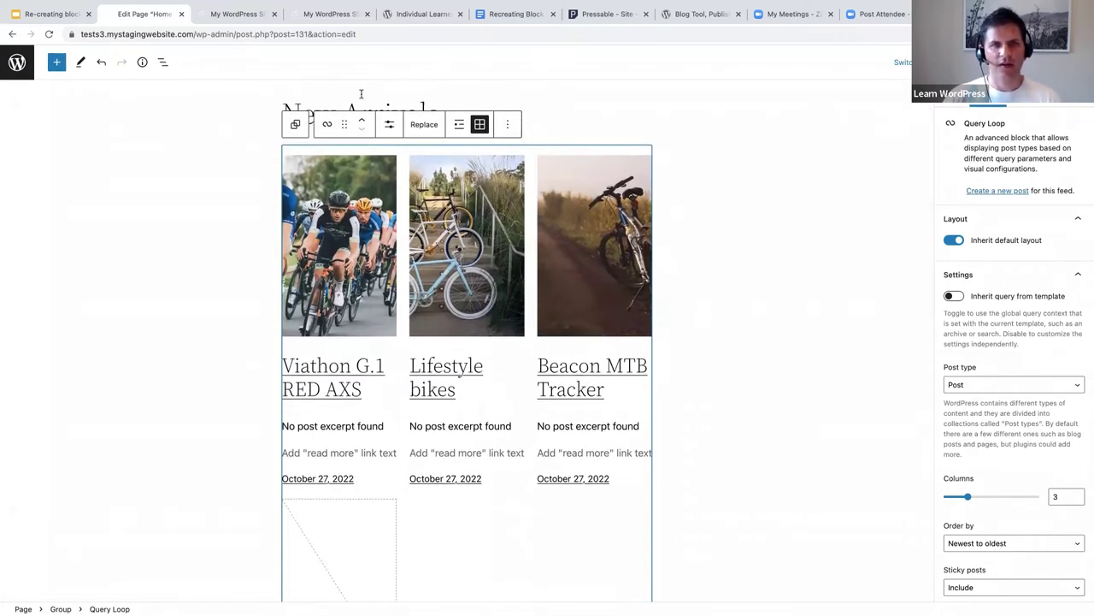
pyautogui.click(164, 62)
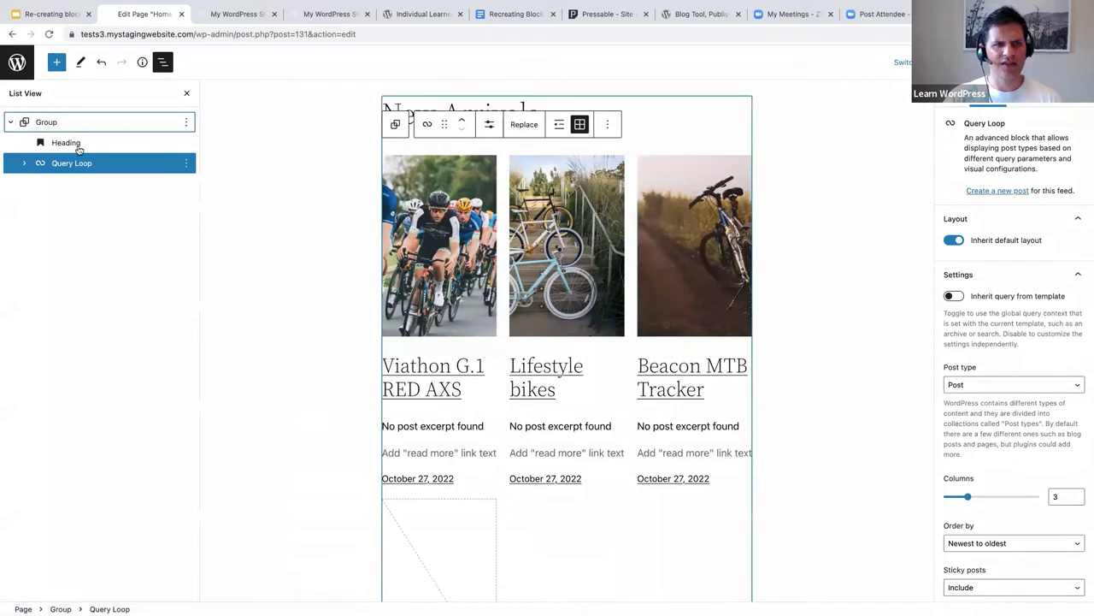
pyautogui.click(25, 164)
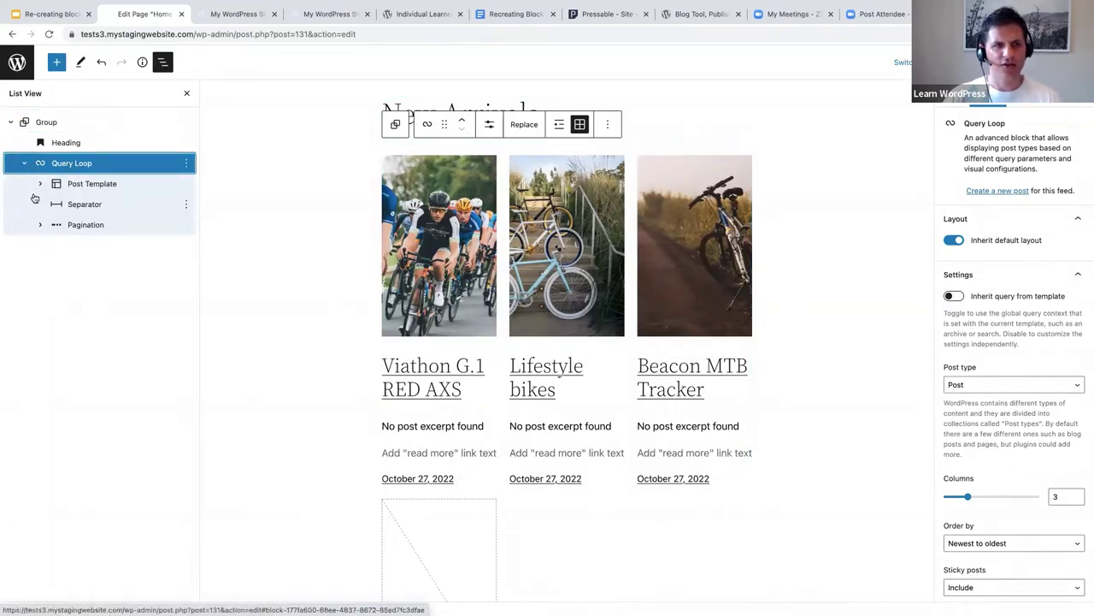
pyautogui.click(40, 183)
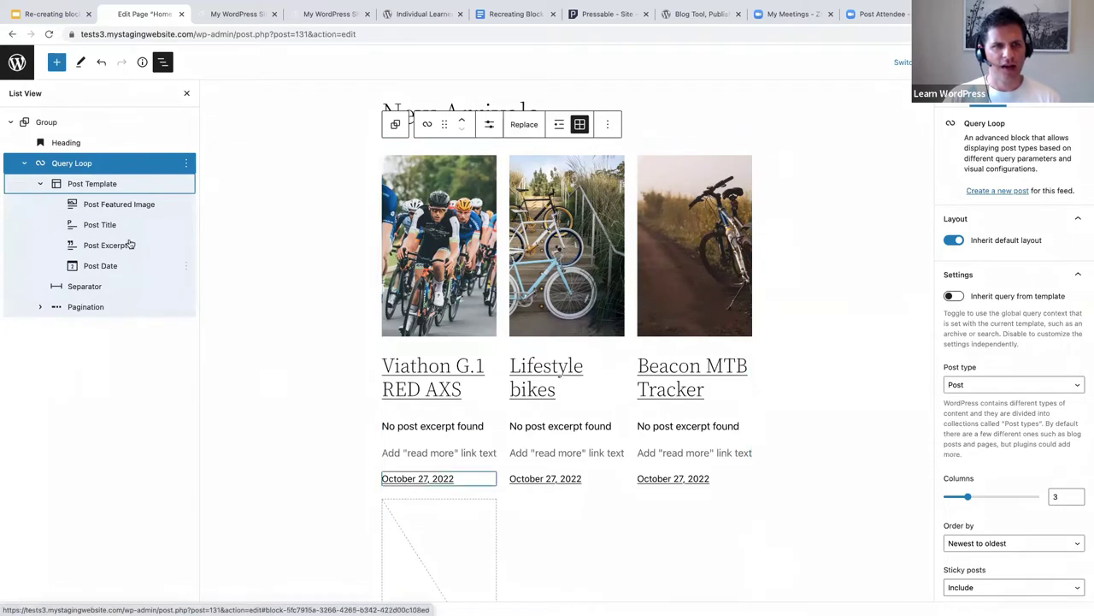
pyautogui.click(186, 245)
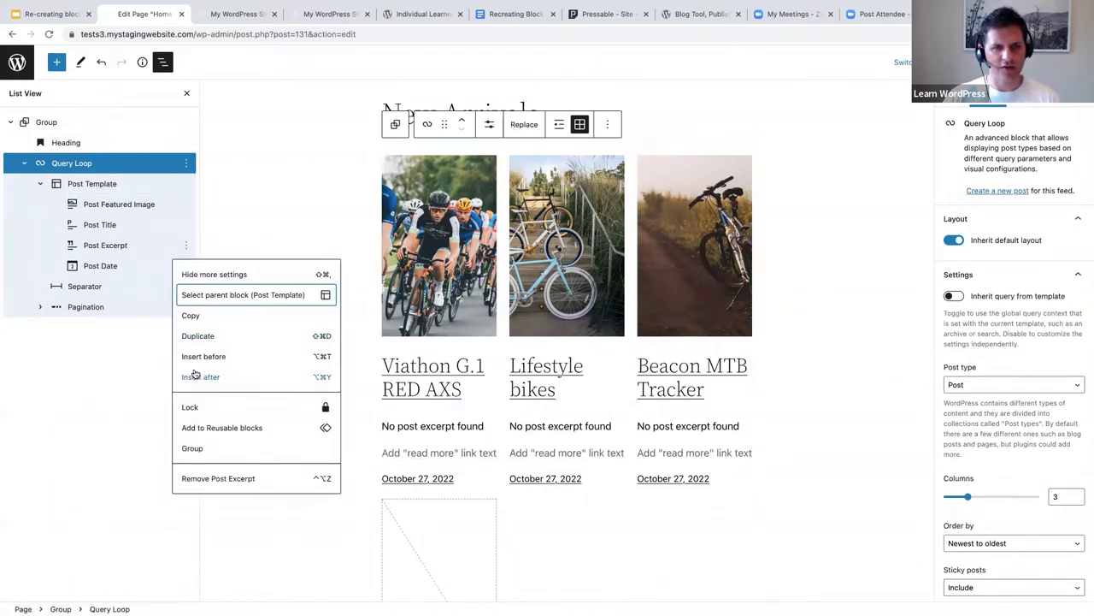
pyautogui.click(241, 479)
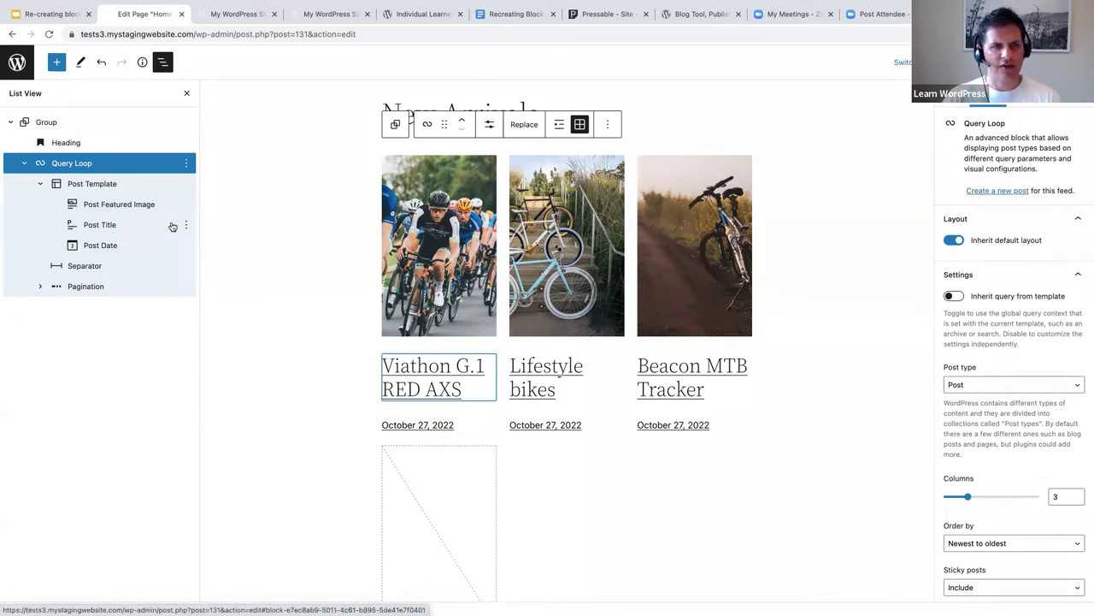
pyautogui.click(187, 246)
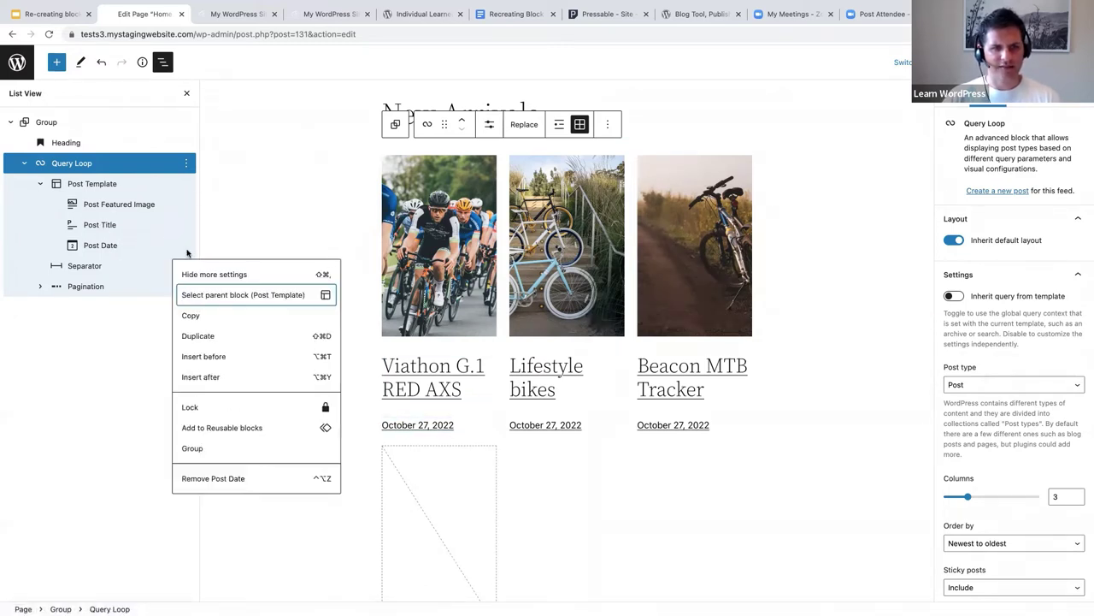
pyautogui.click(227, 478)
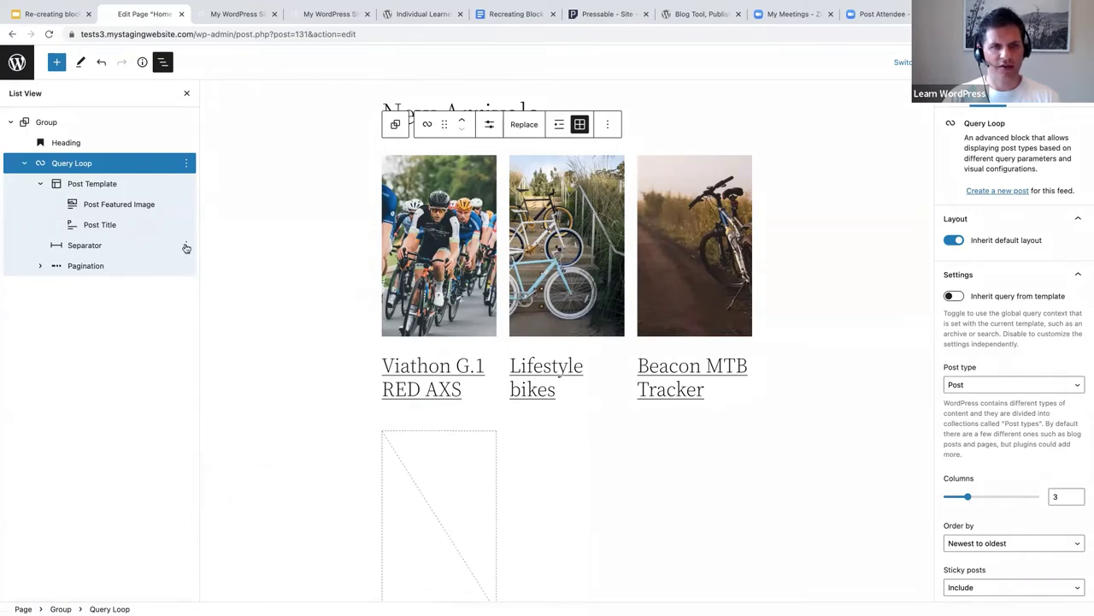
# - Remove the Separator and Pagination blocks from the Query Loop
pyautogui.click(187, 247)
pyautogui.click(217, 498)
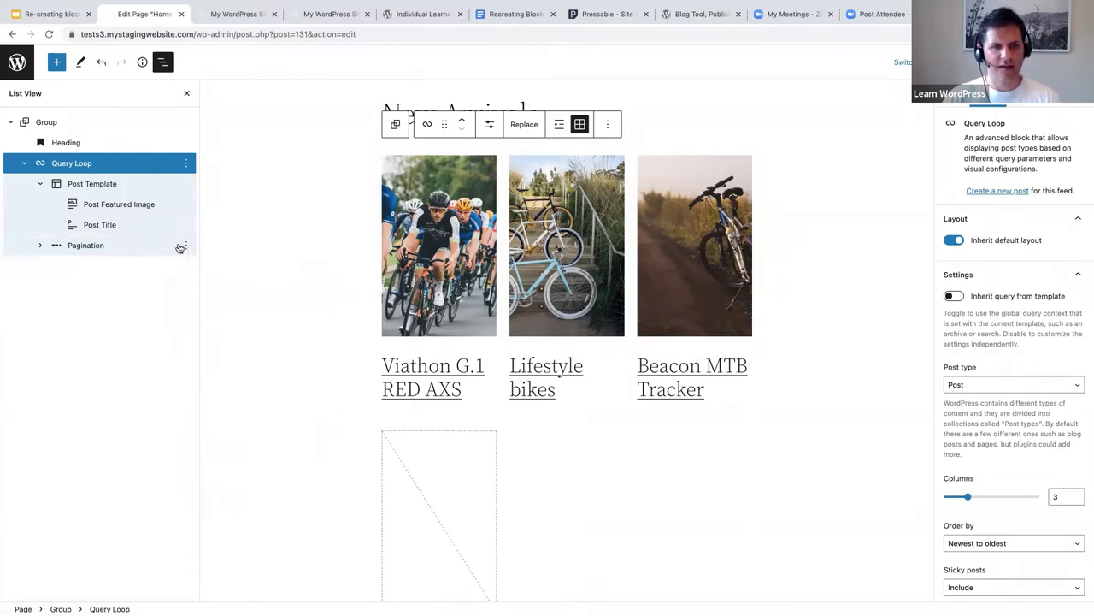
pyautogui.click(187, 247)
pyautogui.click(219, 478)
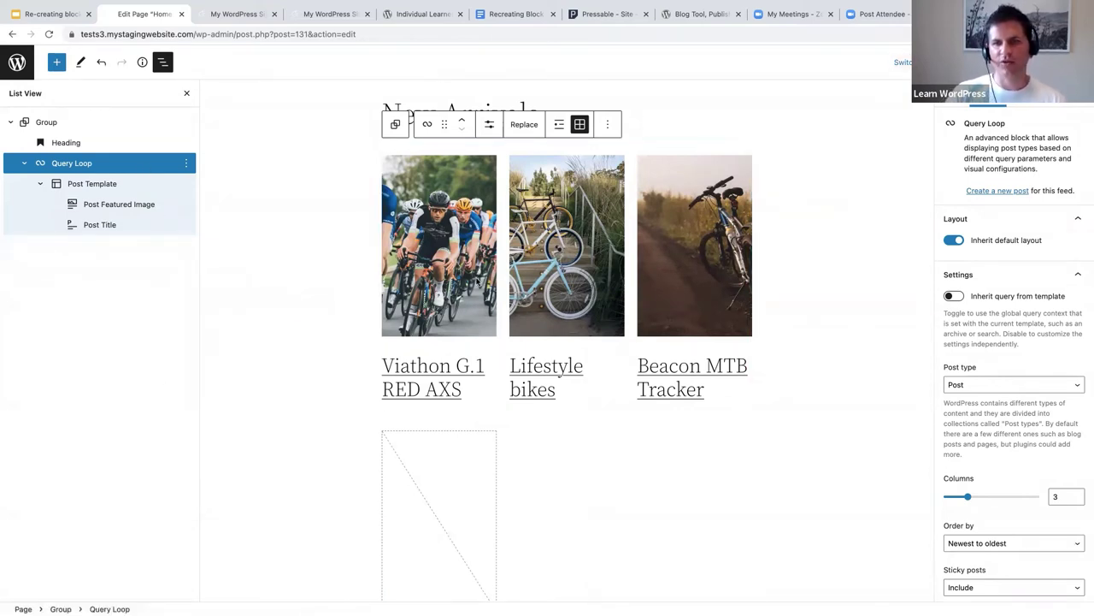
pyautogui.scroll(-1, 482, 438)
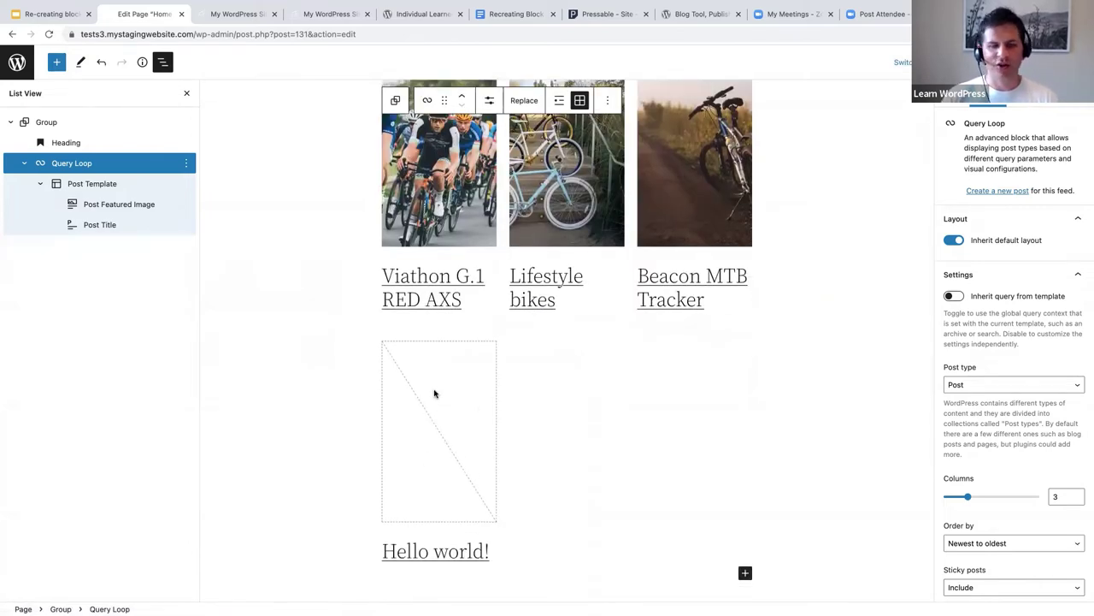
pyautogui.scroll(2, 434, 393)
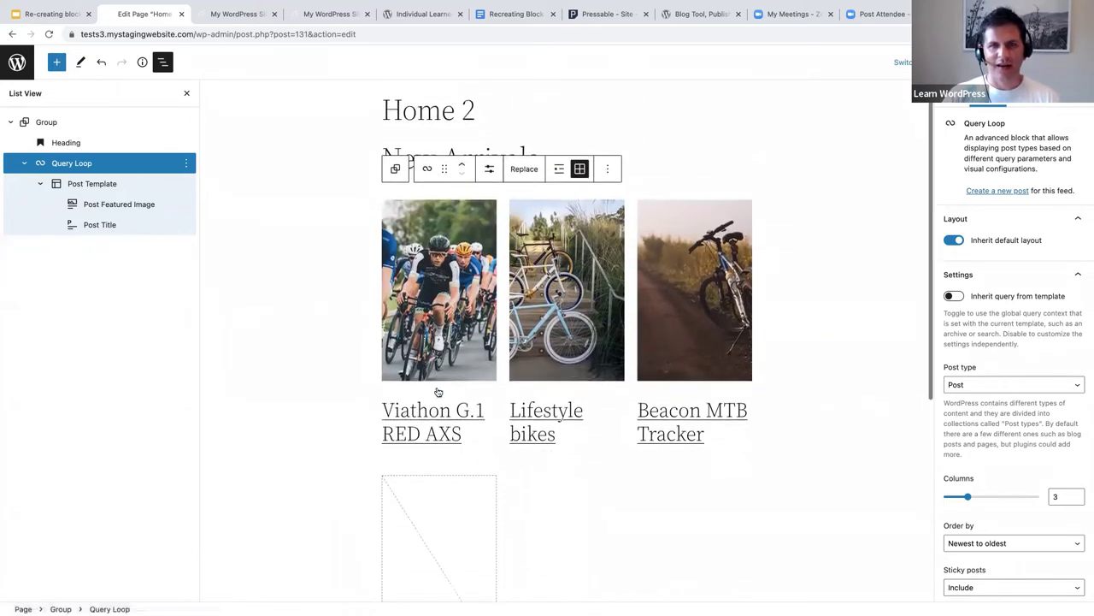
pyautogui.scroll(-1, 437, 391)
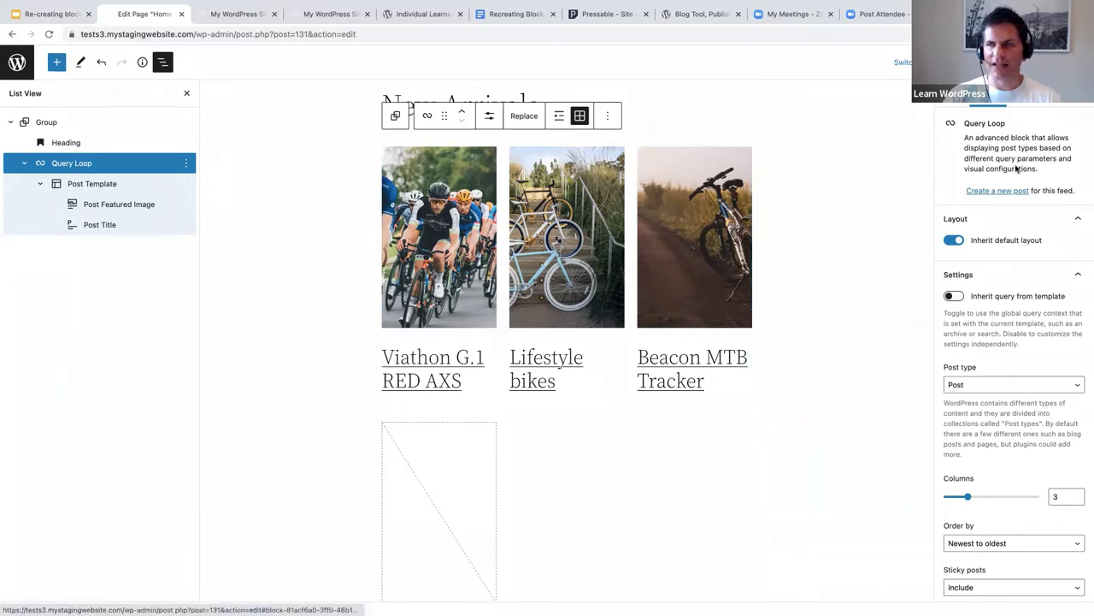
# - Filter the Query Loop to the Bicycle category, then select the enclosing Group
pyautogui.scroll(-5, 1084, 239)
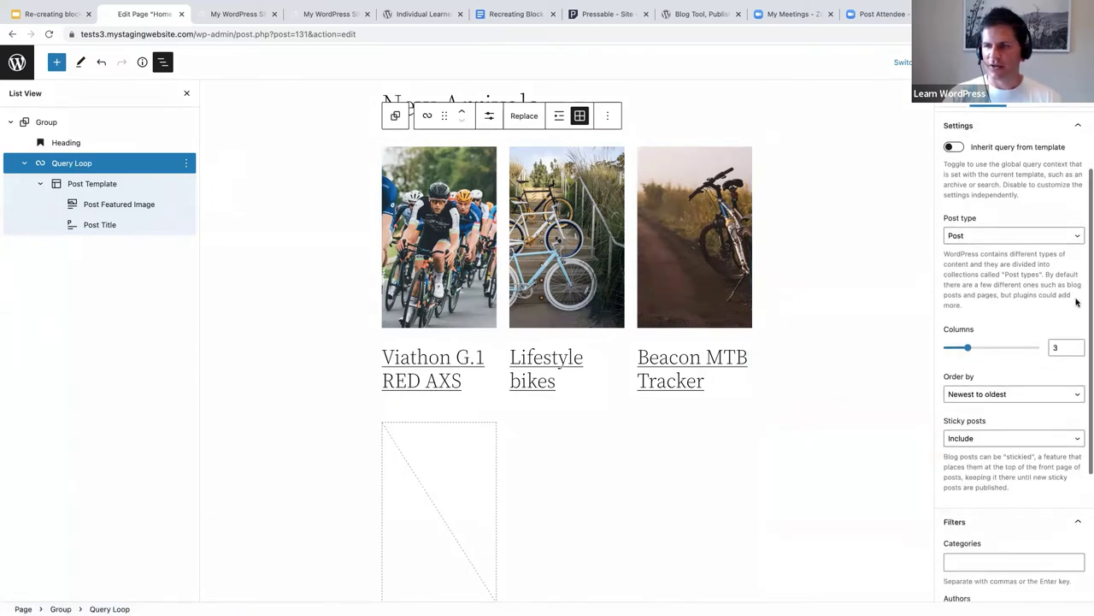
pyautogui.scroll(-3, 1078, 303)
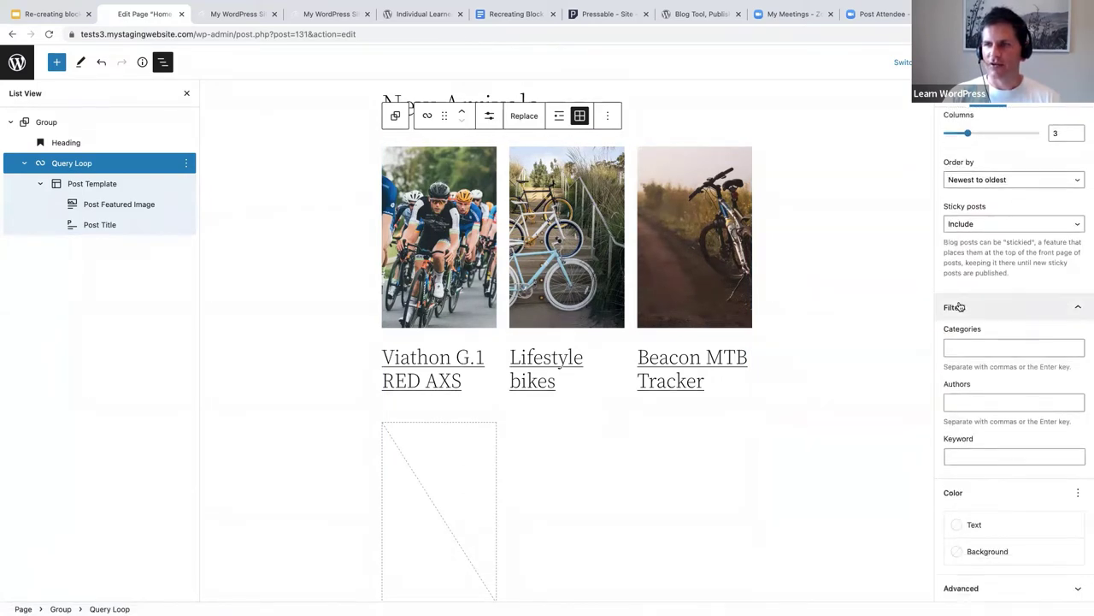
pyautogui.click(956, 348)
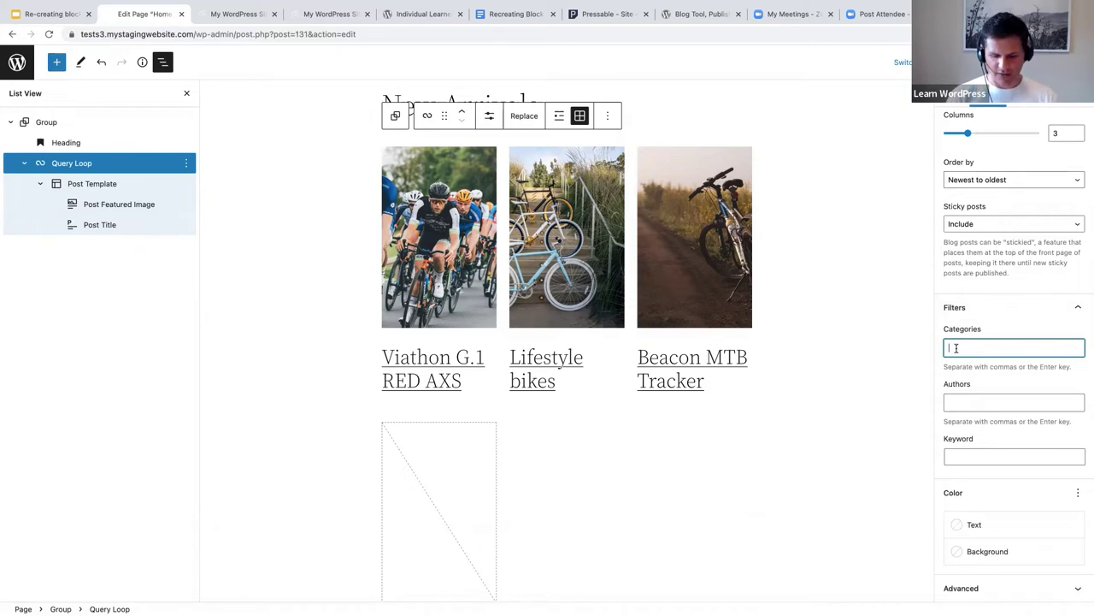
pyautogui.write('bi')
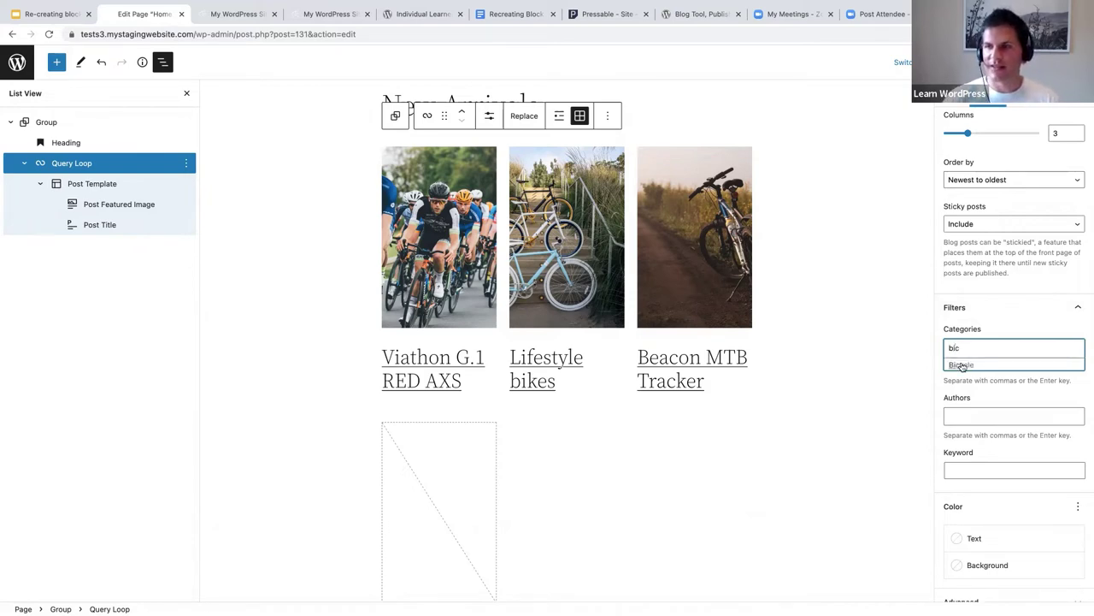
pyautogui.write('c')
pyautogui.click(964, 365)
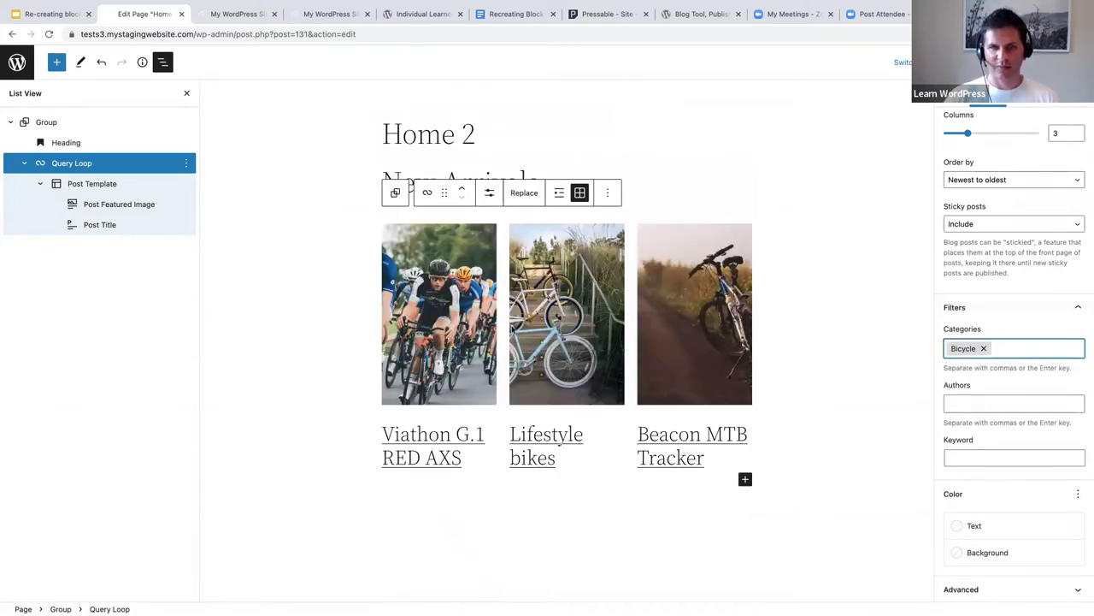
pyautogui.click(120, 121)
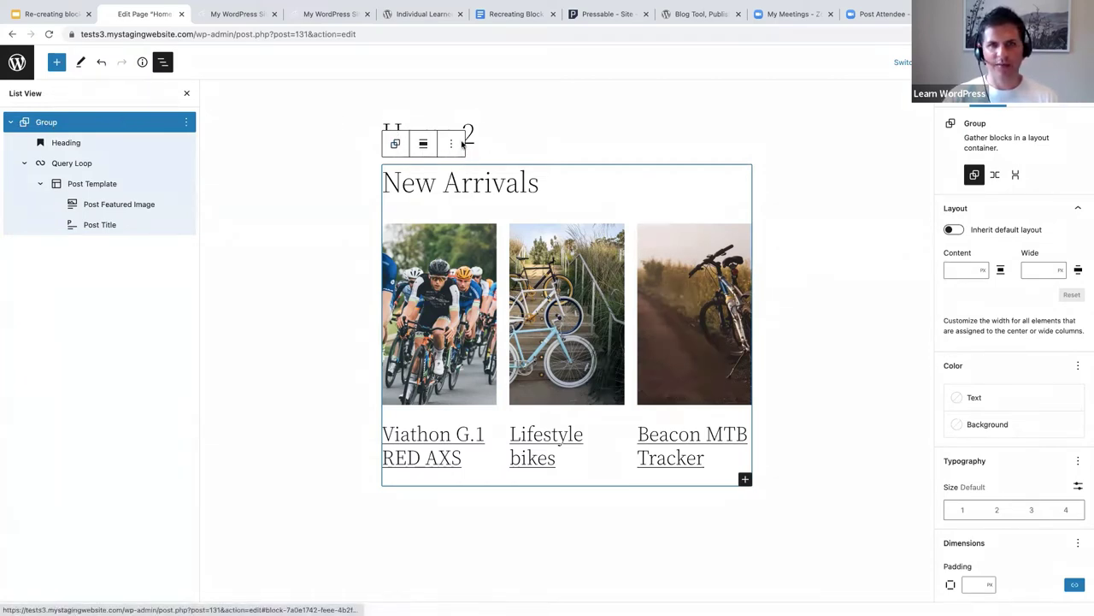
# - Set the New Arrivals group to Full width alignment
pyautogui.click(426, 147)
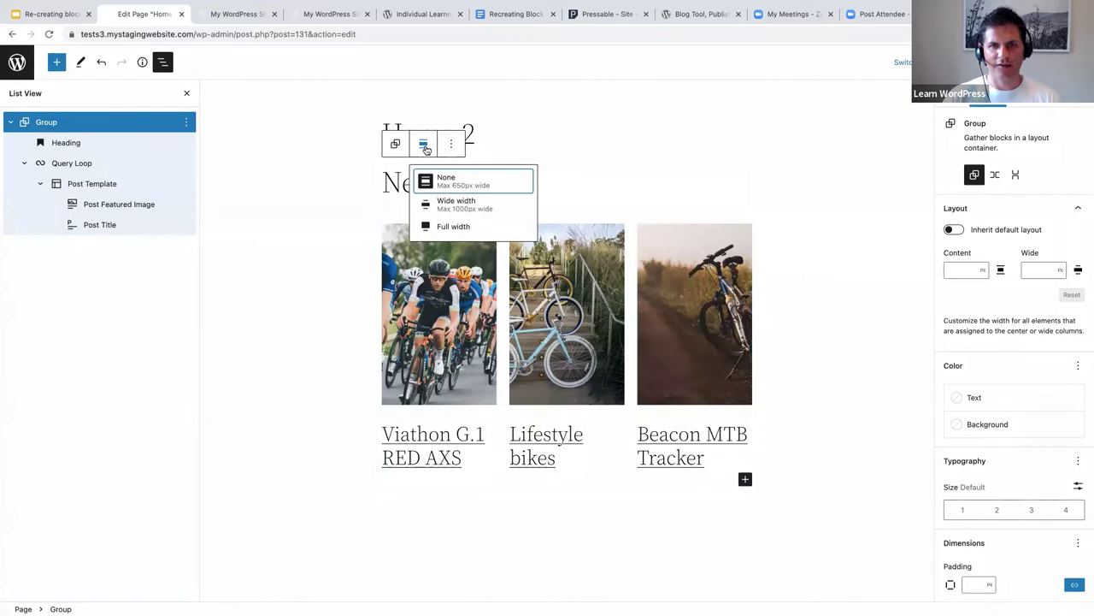
pyautogui.click(443, 228)
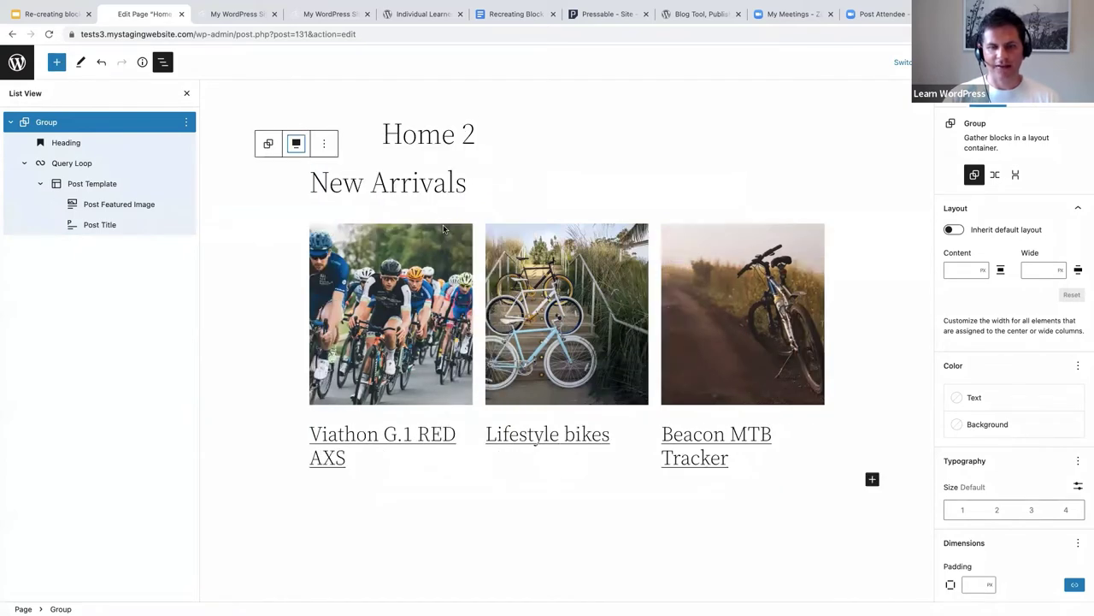
pyautogui.click(186, 93)
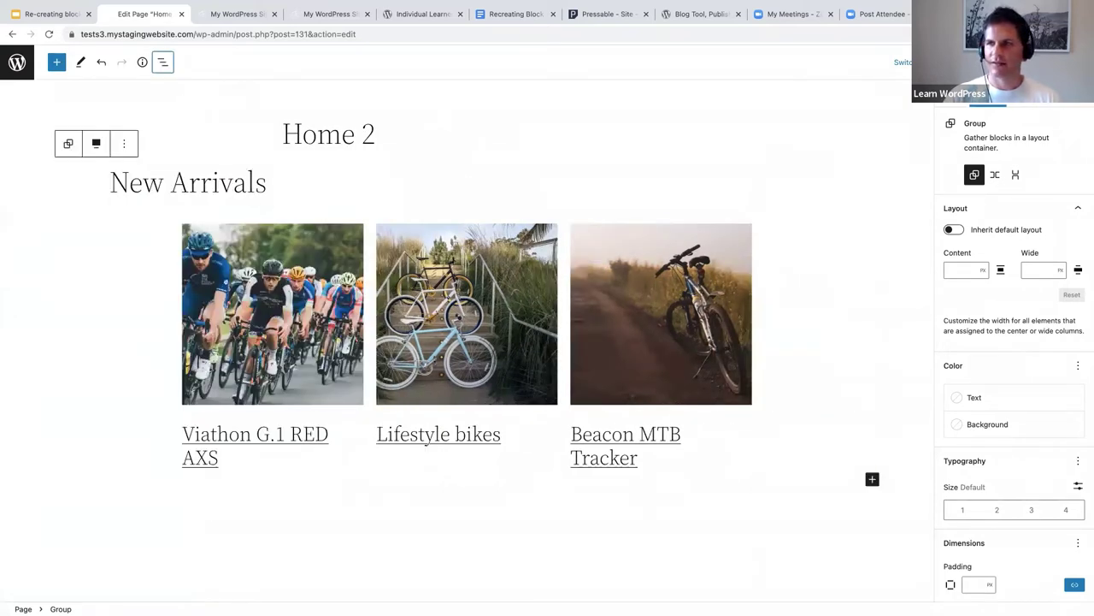
pyautogui.hotkey('ctrl', 'shift', ',')
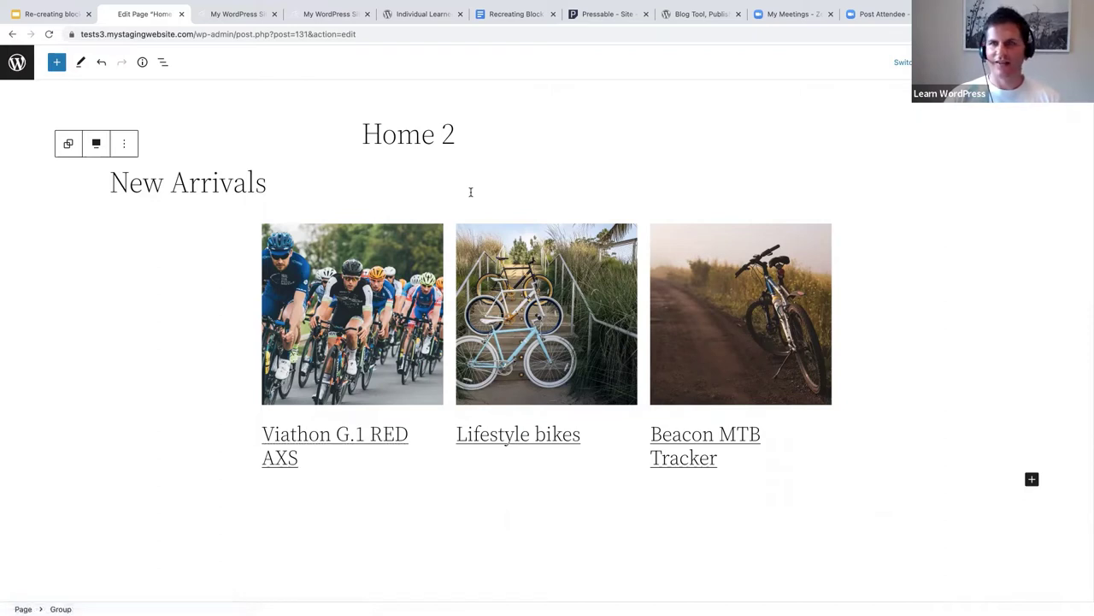
# - Change the post titles' font size from 4 to Large (3)
pyautogui.click(324, 439)
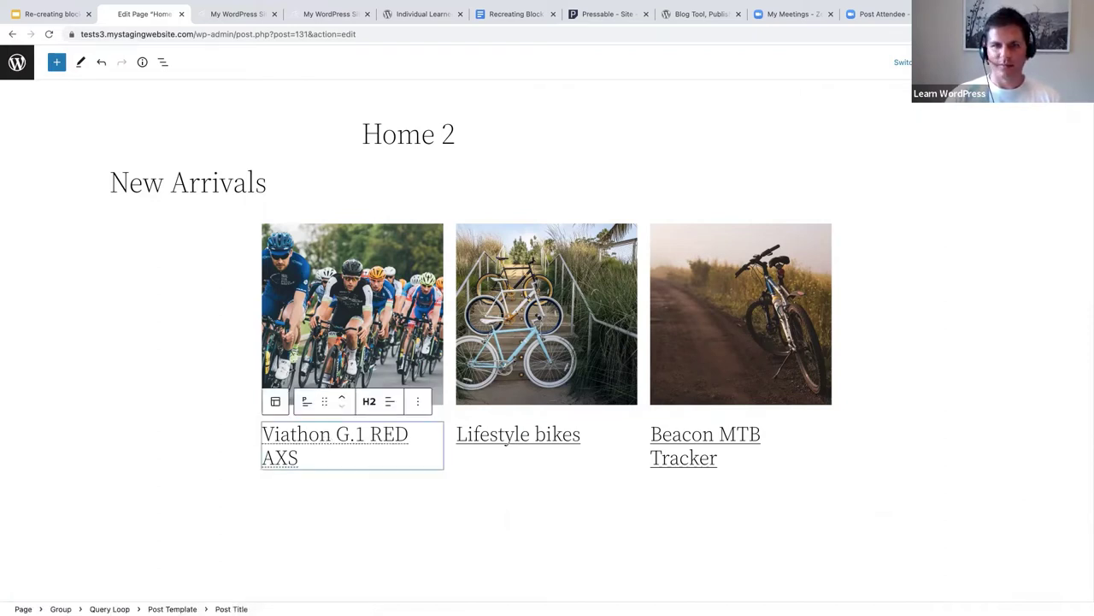
pyautogui.hotkey('ctrl', 'shift', ',')
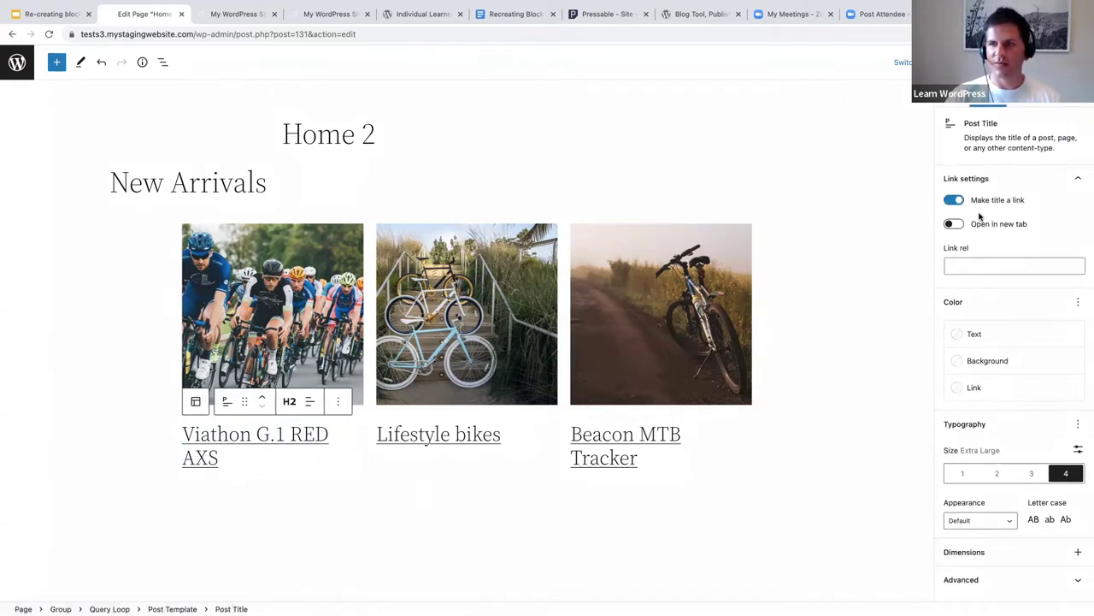
pyautogui.click(1032, 474)
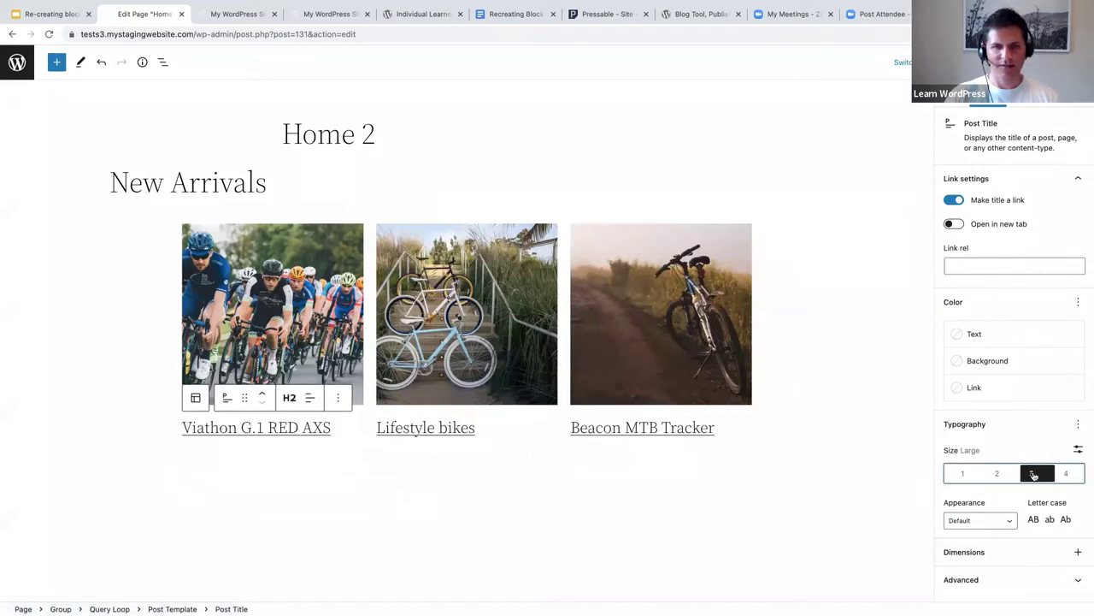
pyautogui.click(162, 62)
pyautogui.click(45, 125)
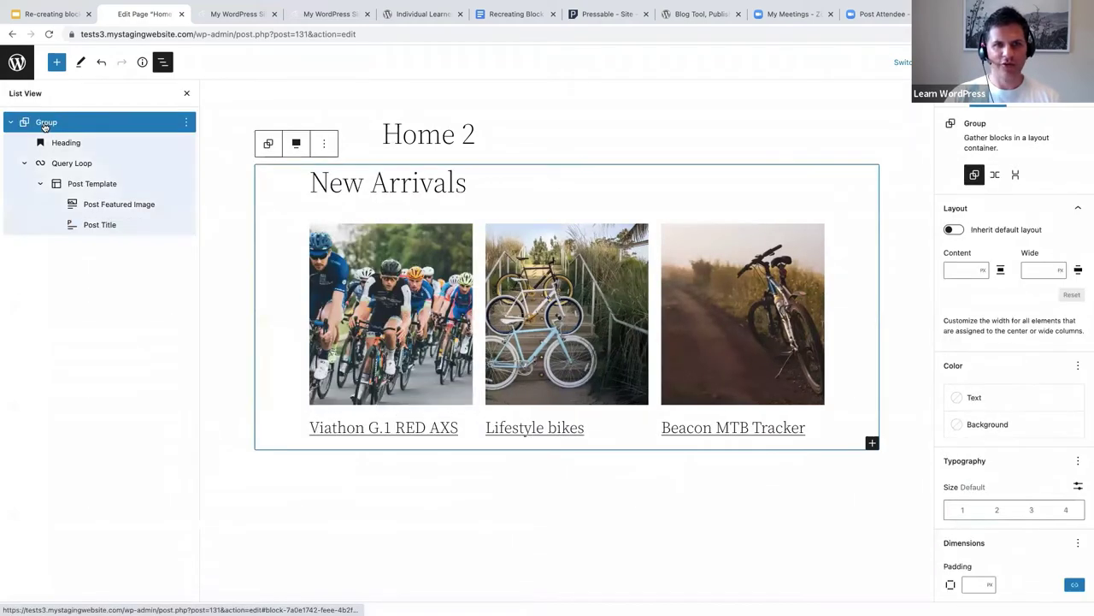
# - Give the group a Tertiary light grey background and make the heading bold uppercase
pyautogui.click(988, 426)
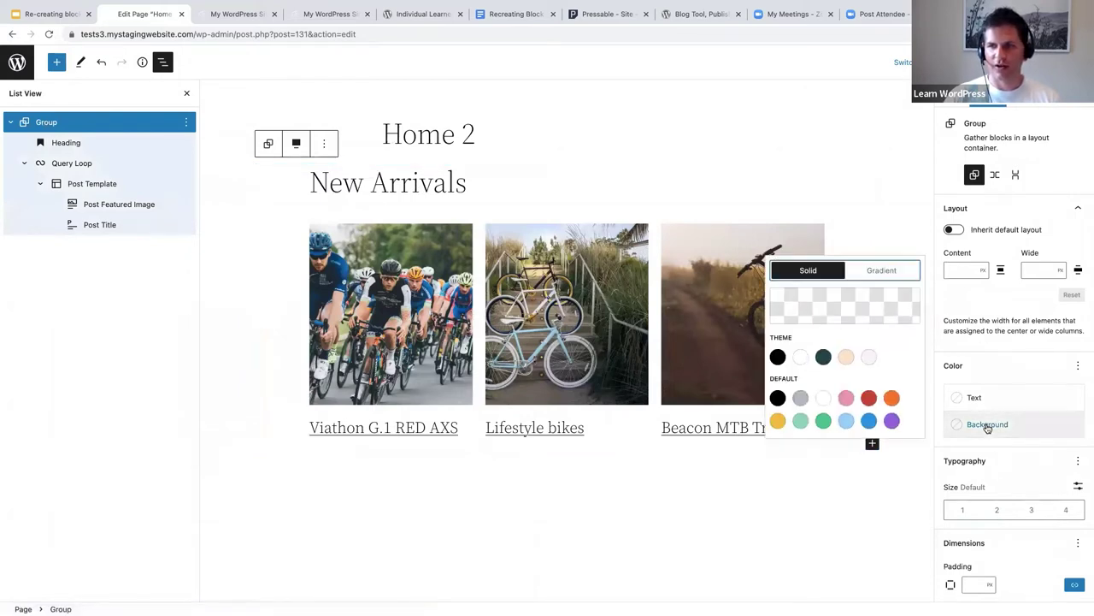
pyautogui.click(868, 357)
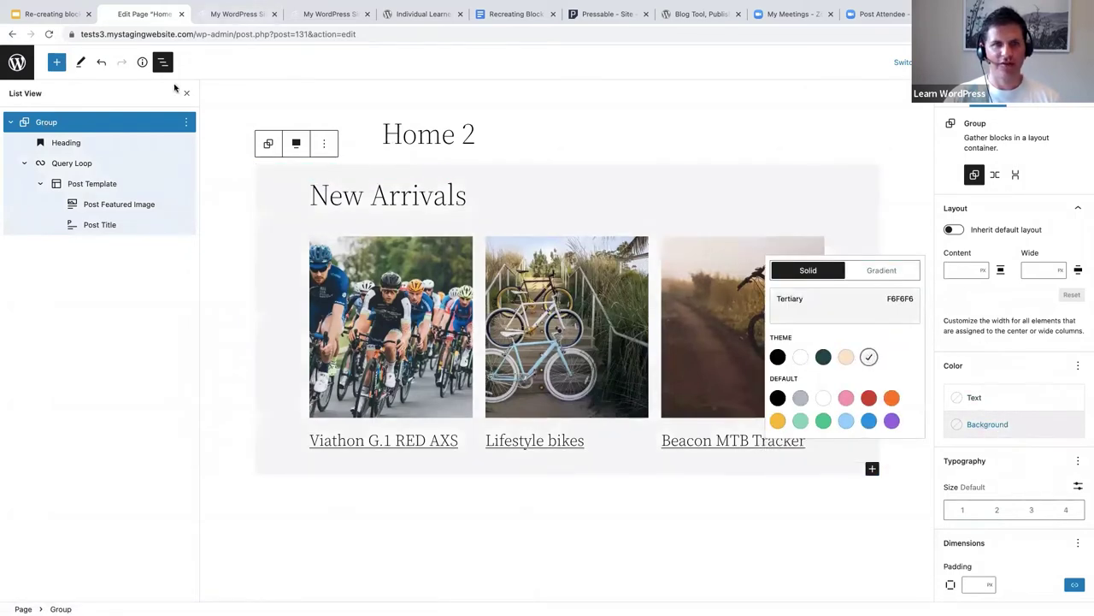
pyautogui.click(186, 92)
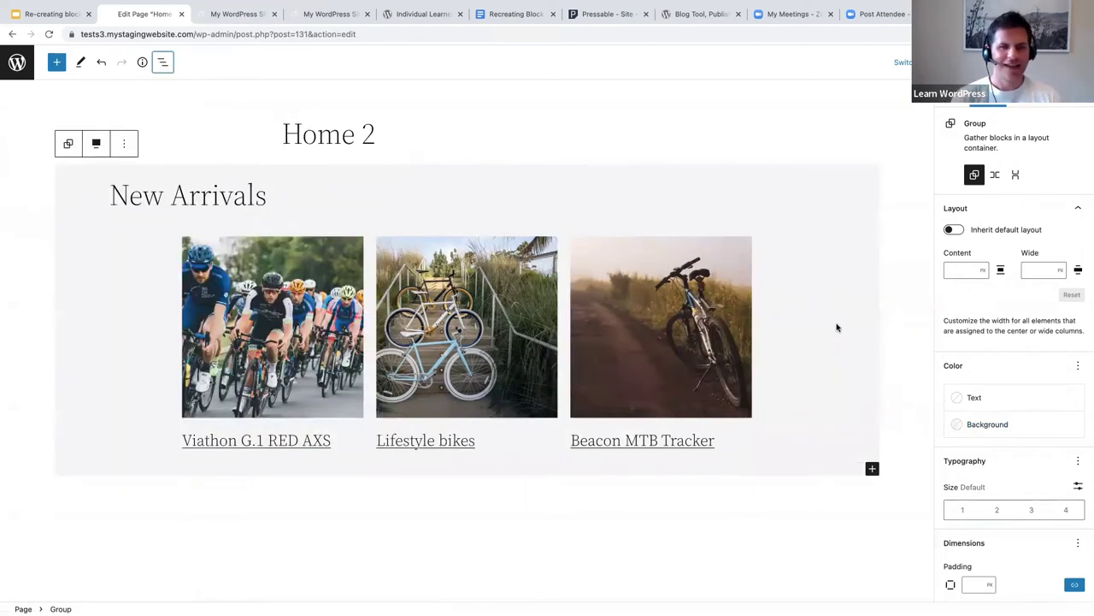
pyautogui.moveTo(113, 197); pyautogui.dragTo(272, 195)
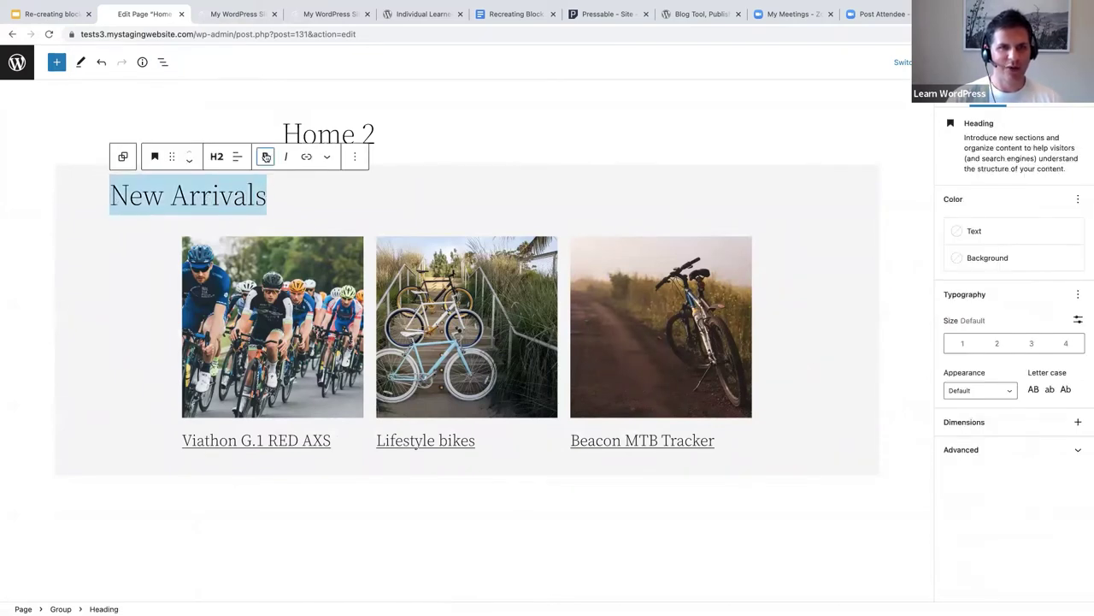
pyautogui.click(265, 156)
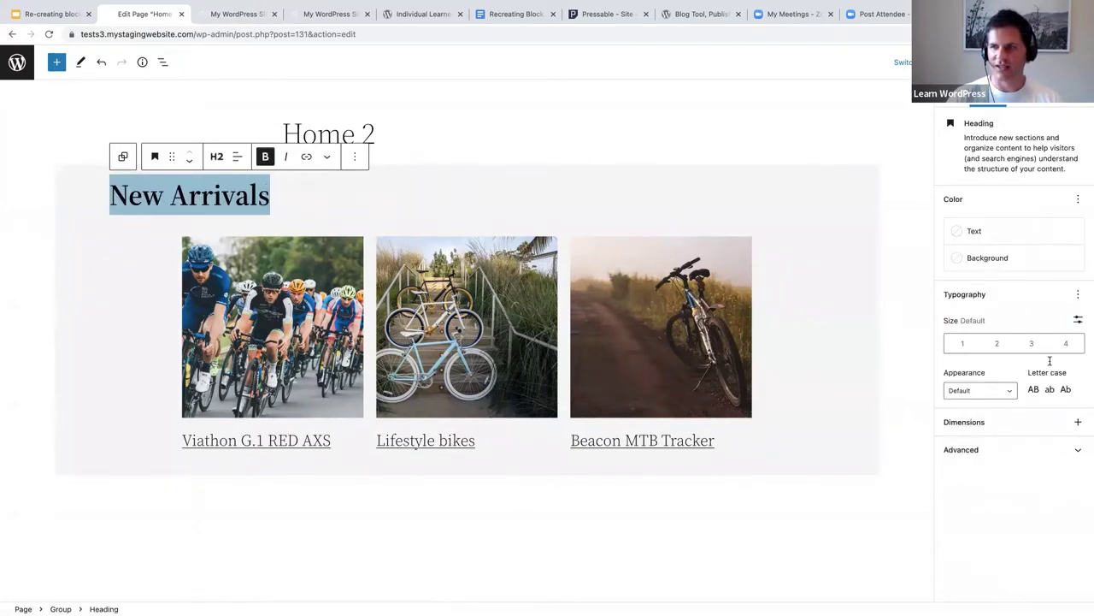
pyautogui.click(1034, 389)
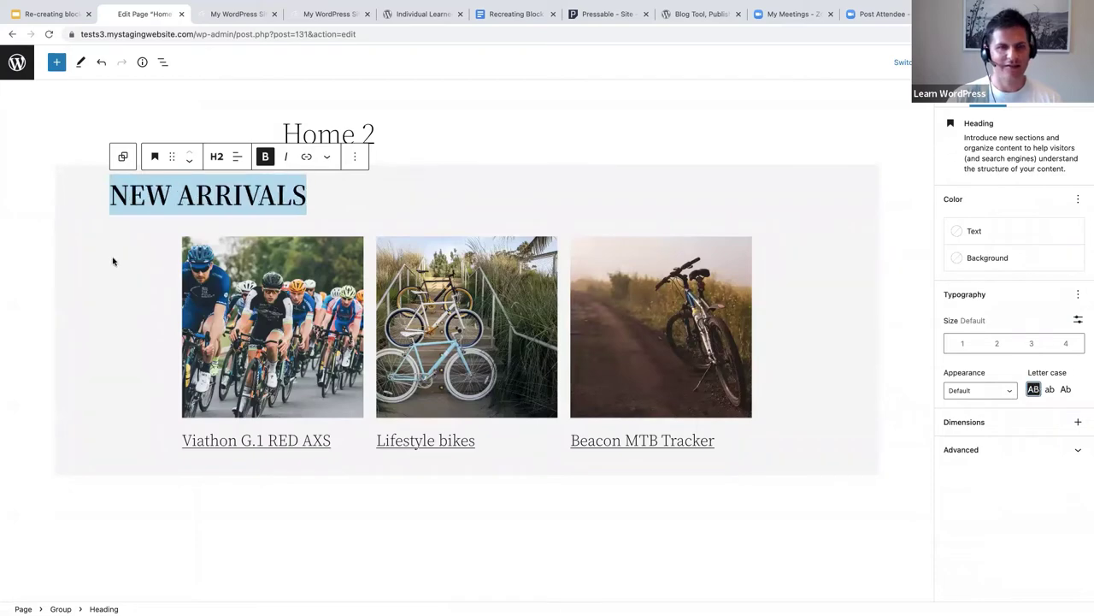
# - Check the group's structure in List View and save Home 2 with Ctrl+S
pyautogui.click(115, 257)
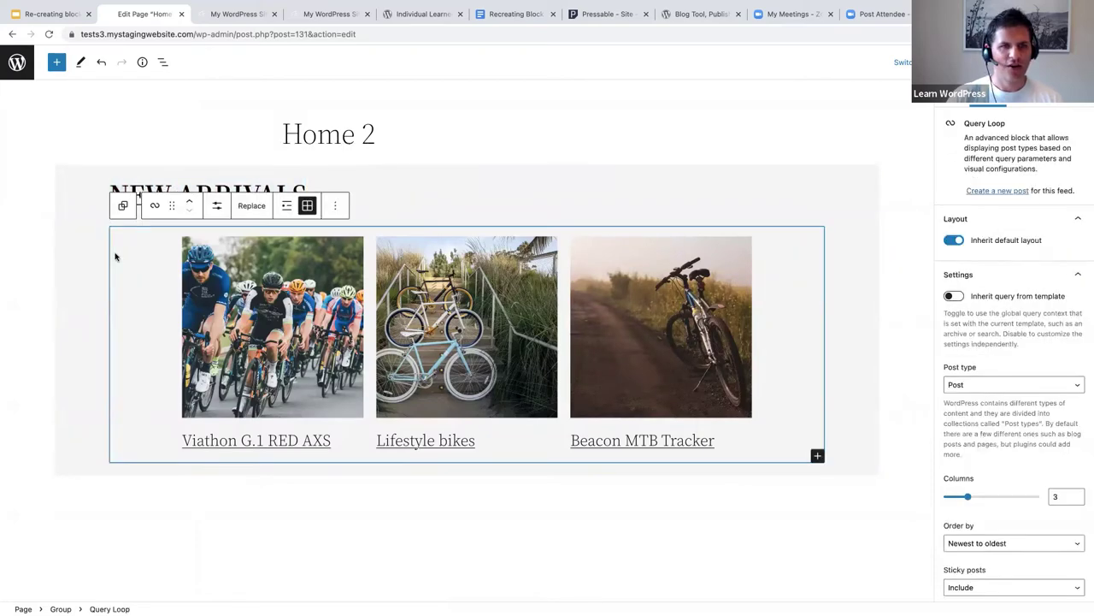
pyautogui.click(79, 195)
pyautogui.click(162, 61)
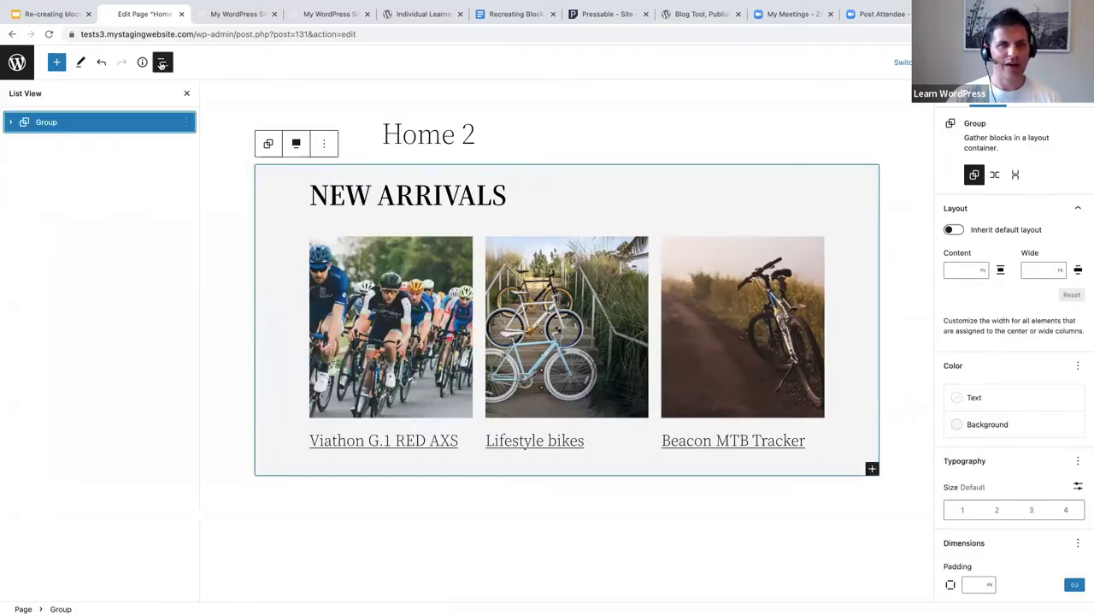
pyautogui.click(11, 122)
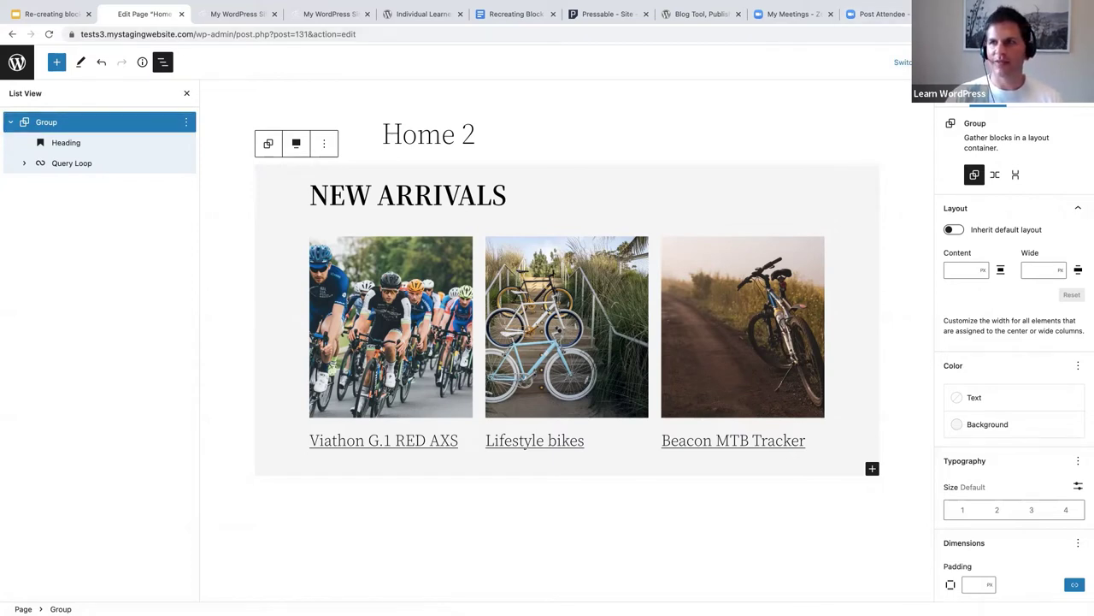
pyautogui.hotkey('ctrl', 's')
pyautogui.click(17, 61)
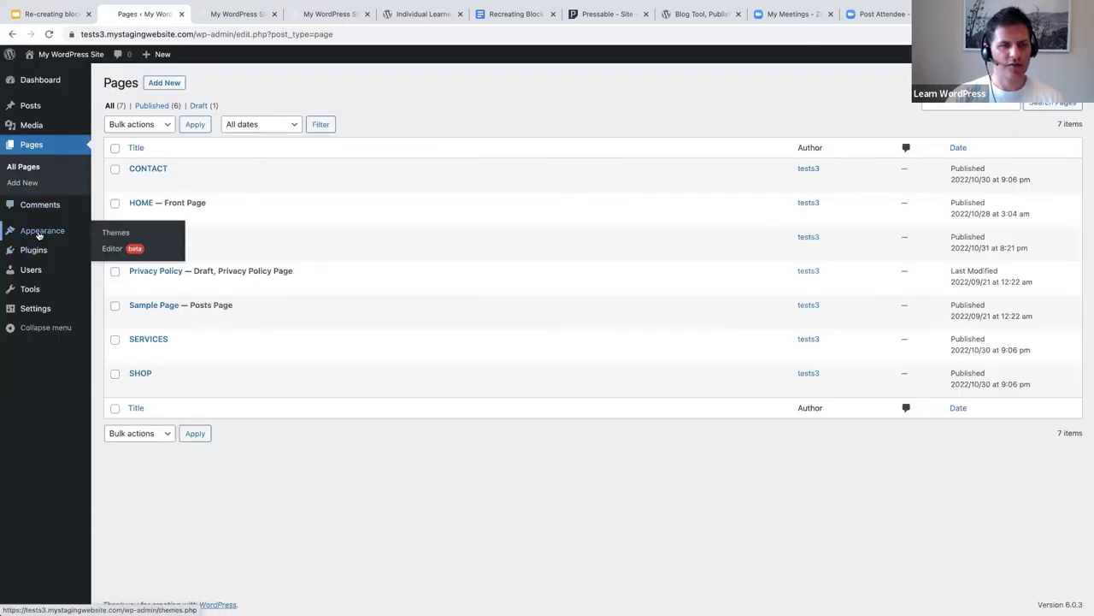
# - Open Appearance > Editor (beta) to reach the Site Editor
pyautogui.click(115, 248)
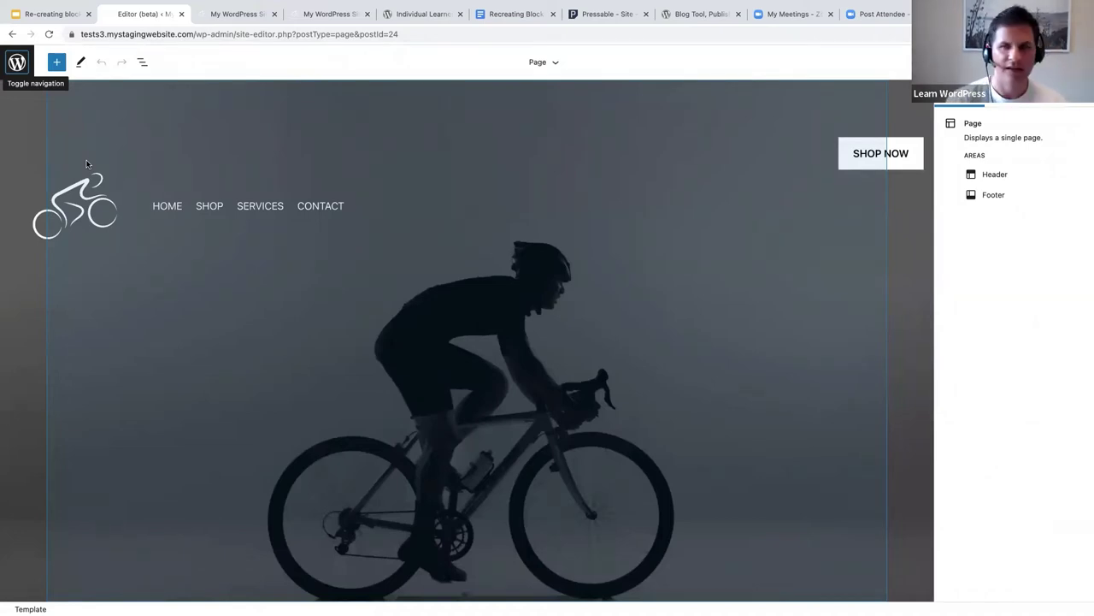
pyautogui.click(905, 164)
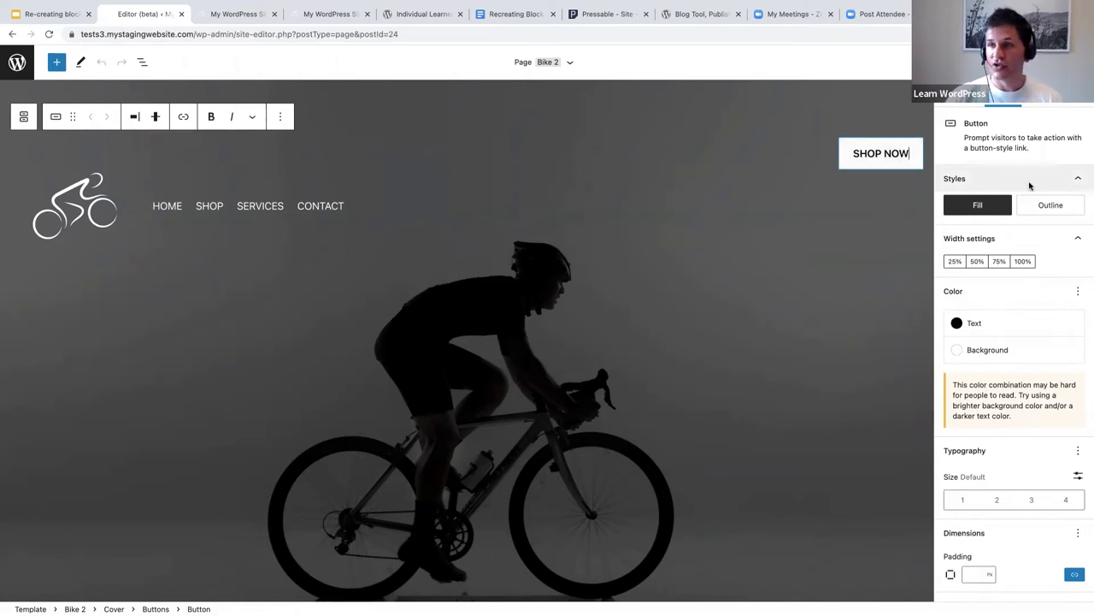
pyautogui.scroll(-2, 988, 466)
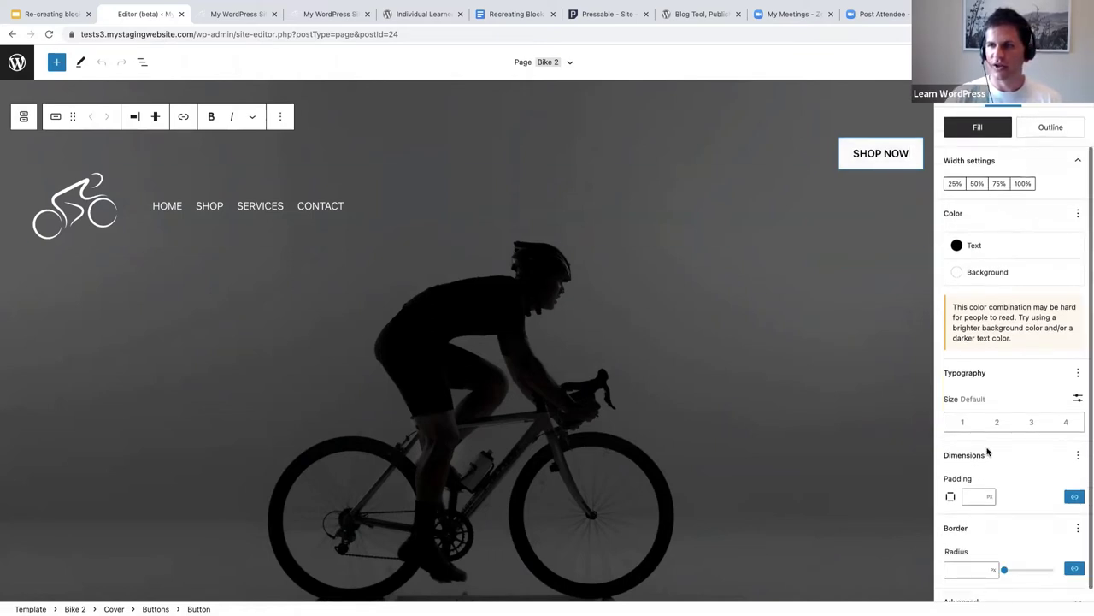
pyautogui.scroll(-1, 988, 455)
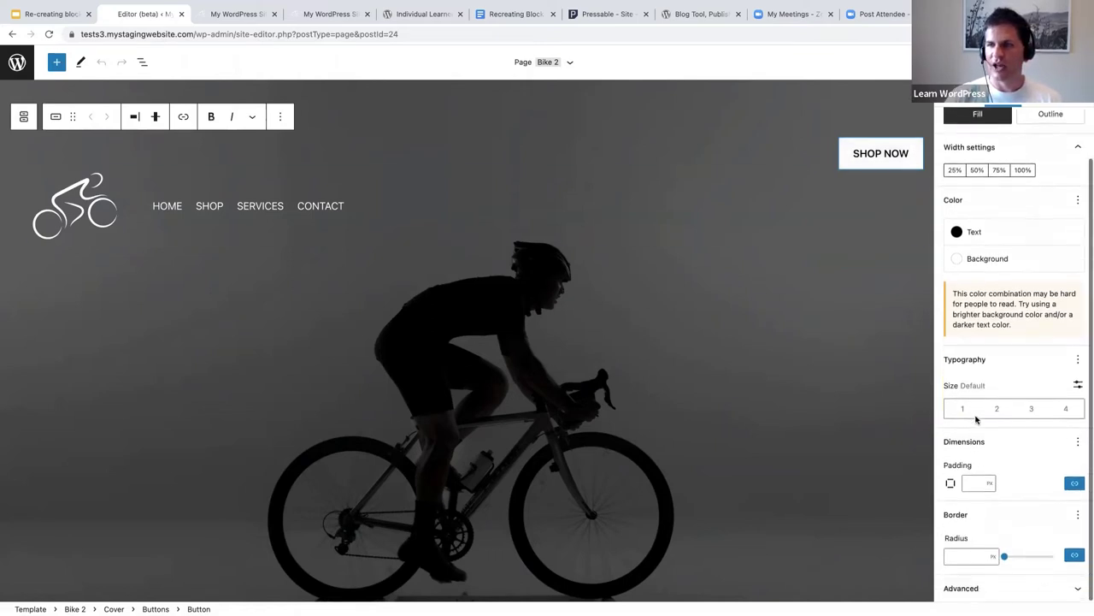
pyautogui.click(1032, 411)
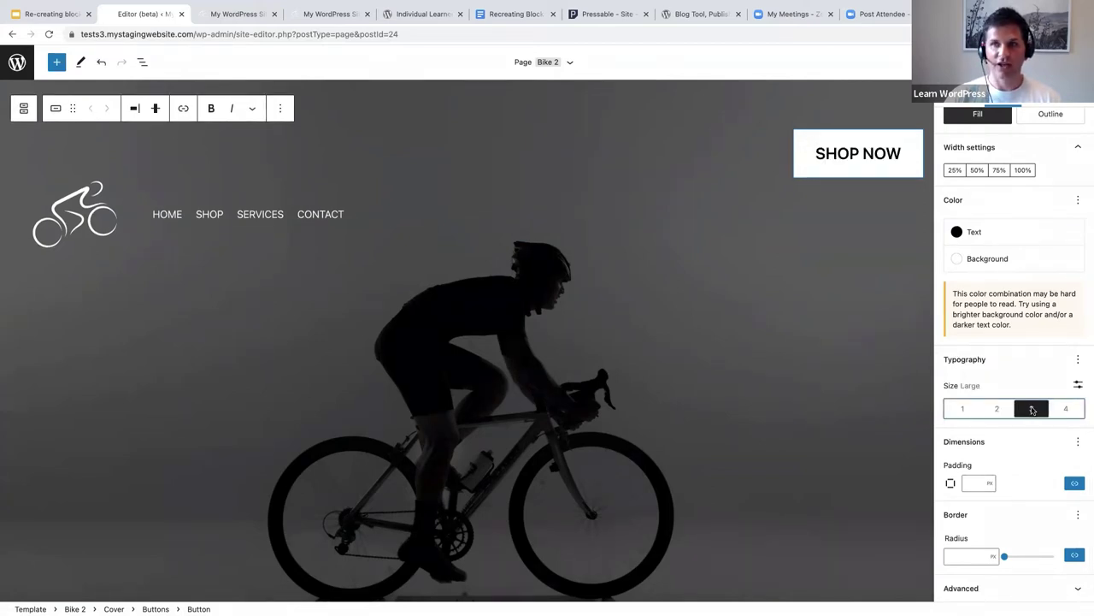
pyautogui.click(102, 64)
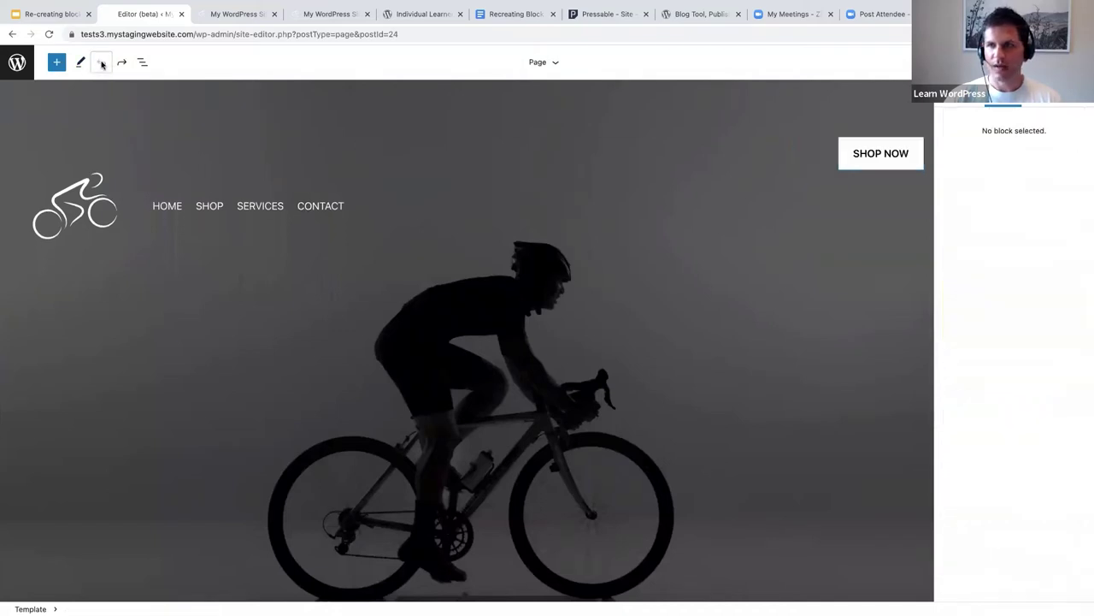
pyautogui.click(856, 151)
pyautogui.click(896, 154)
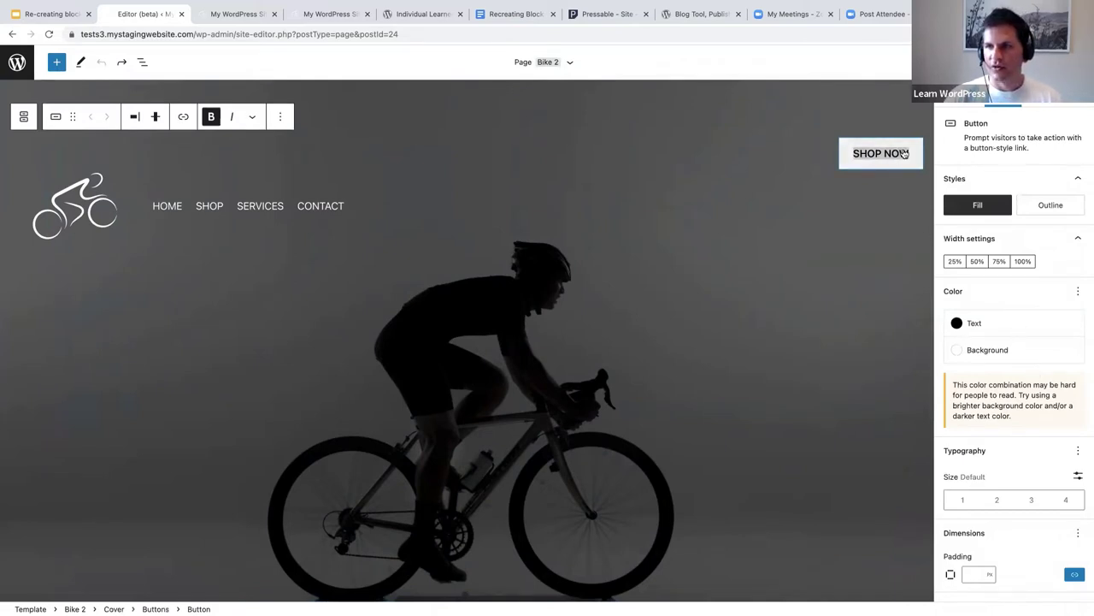
pyautogui.scroll(-1, 1031, 320)
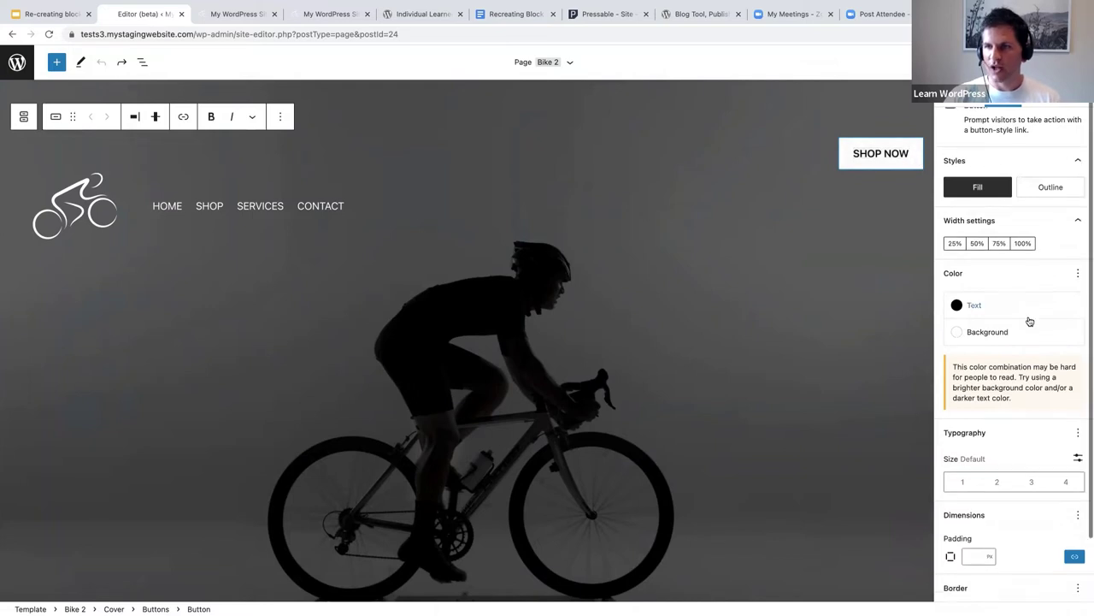
pyautogui.scroll(-2, 1030, 321)
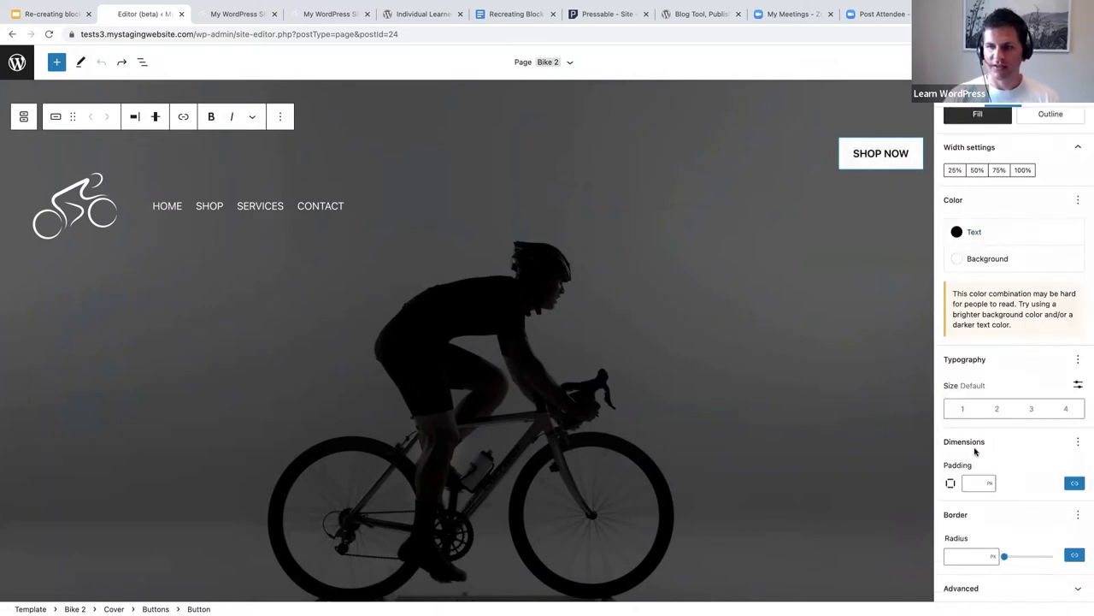
pyautogui.click(1079, 443)
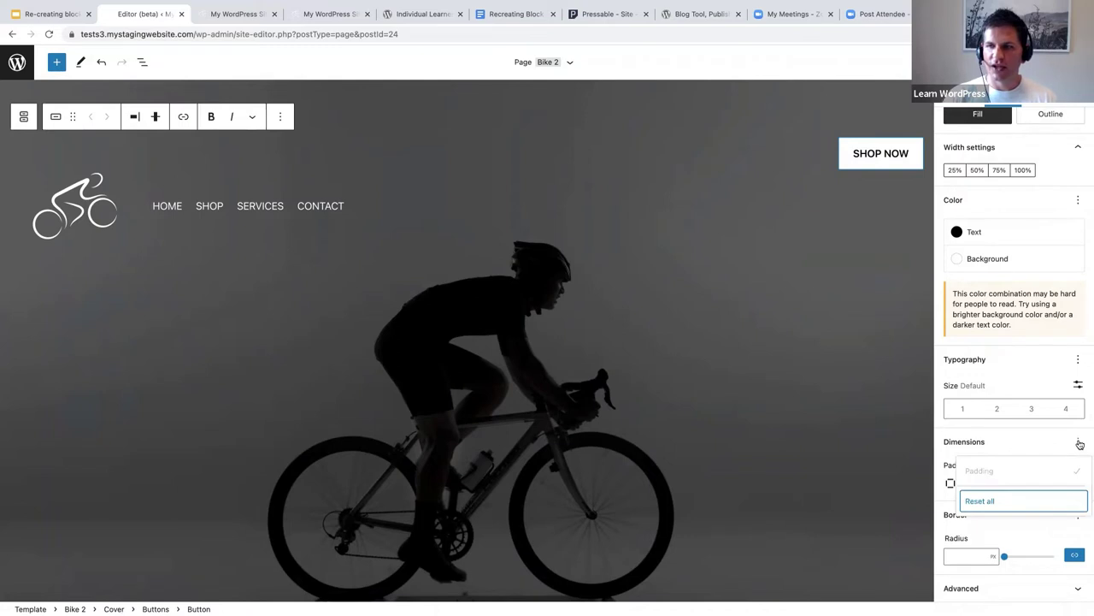
pyautogui.click(1018, 452)
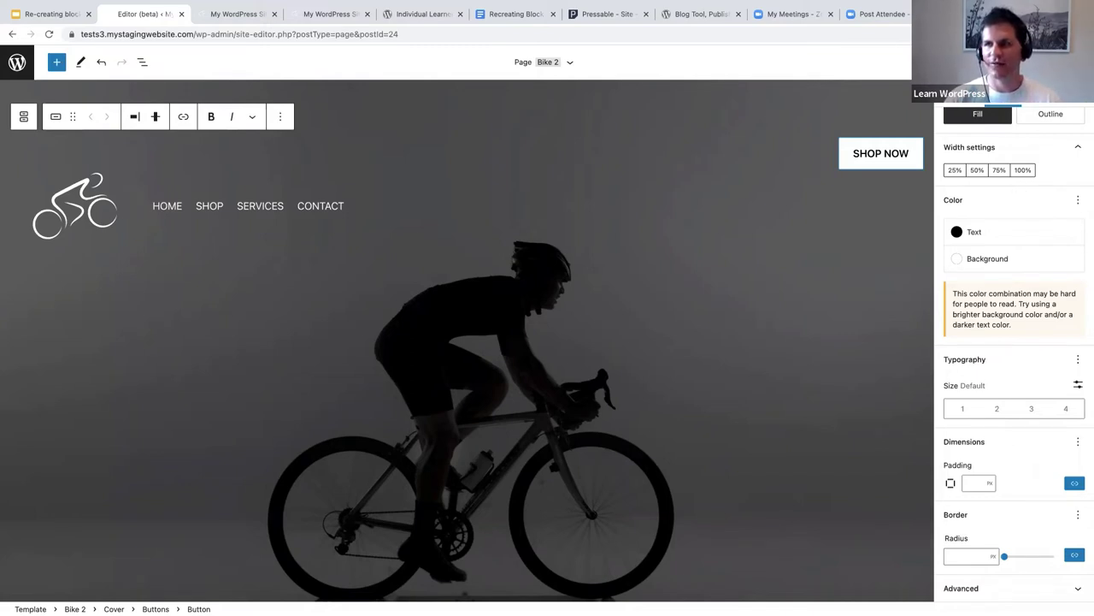
pyautogui.hotkey('ctrl', 's')
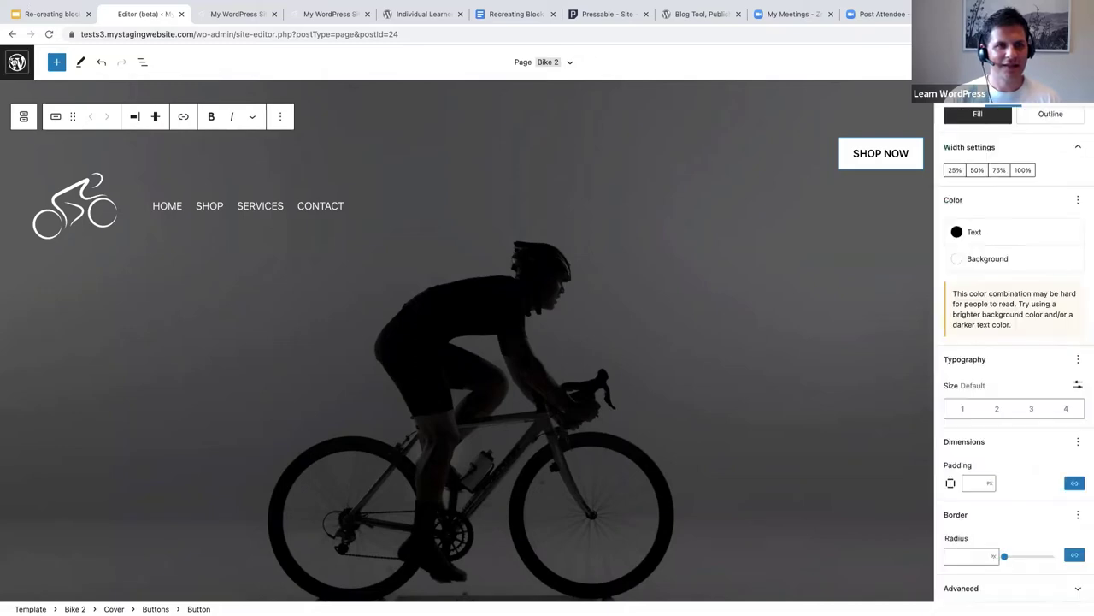
pyautogui.click(17, 62)
# - Leave the editor unsaved, activate the Gutenberg plugin, and reopen the Site Editor via Themes
pyautogui.click(36, 111)
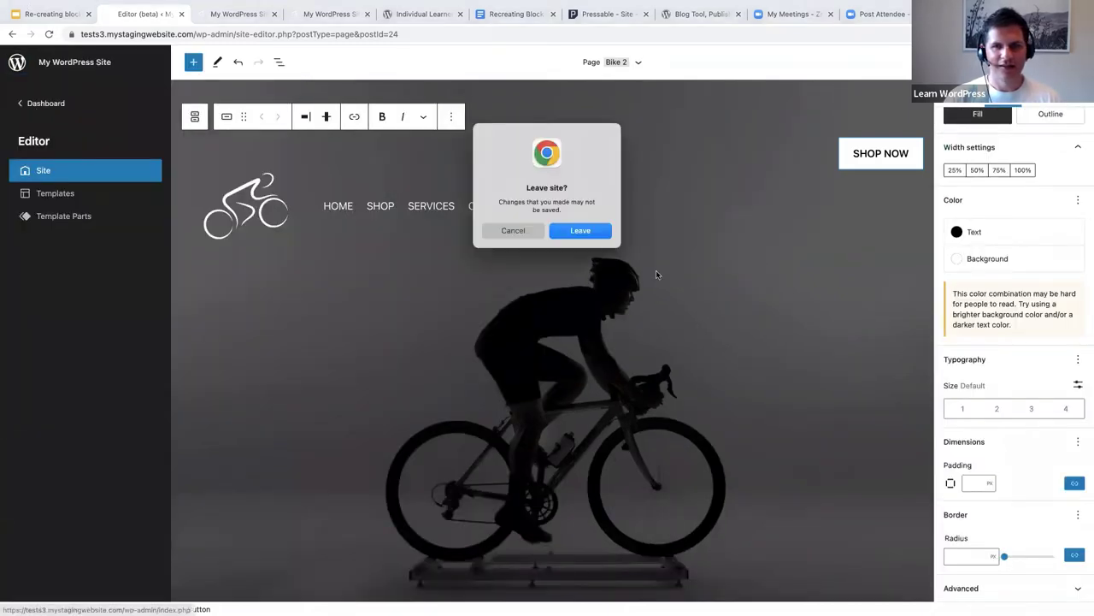
pyautogui.click(590, 233)
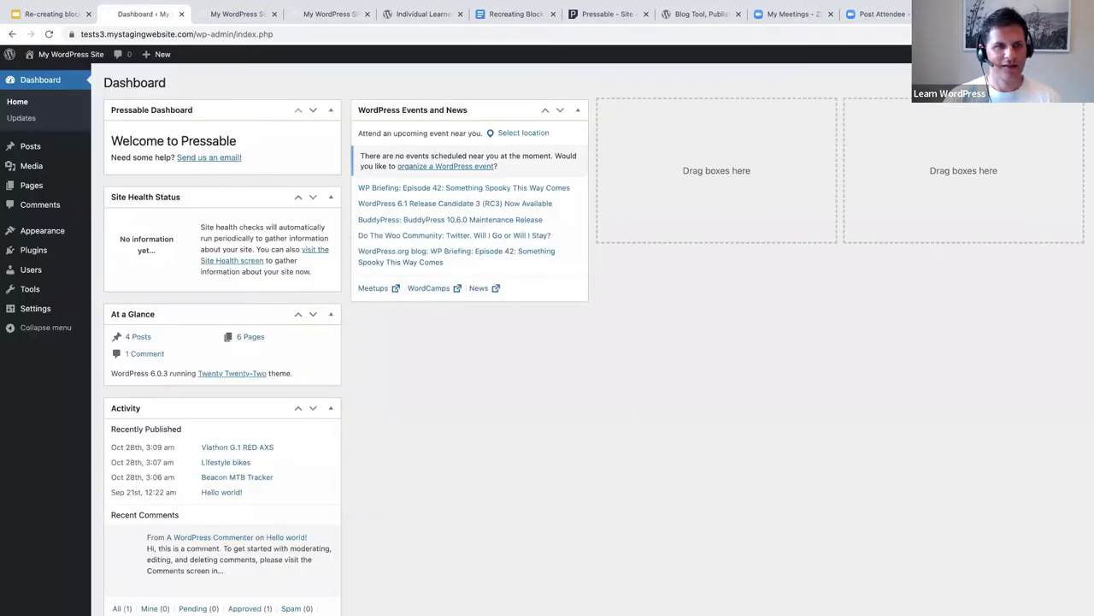
pyautogui.click(39, 249)
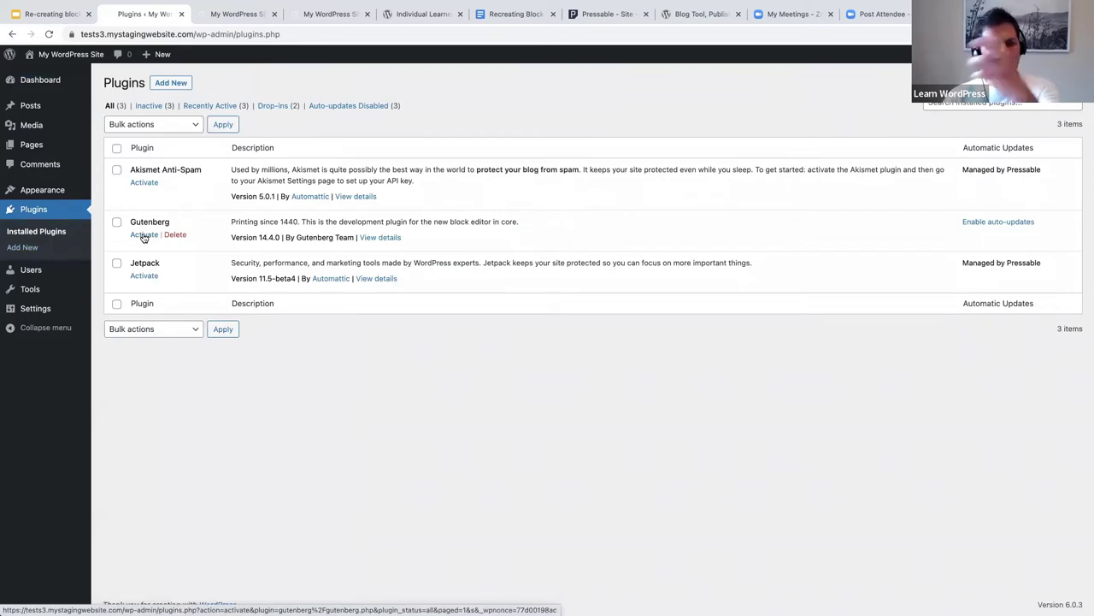
pyautogui.click(143, 237)
pyautogui.moveTo(45, 192)
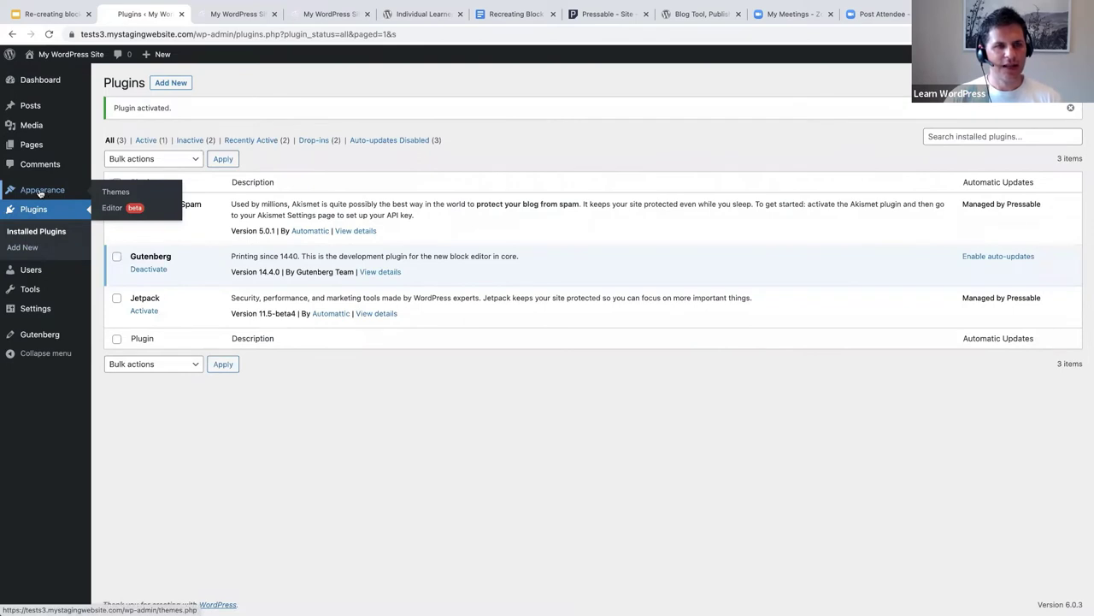
pyautogui.click(28, 189)
pyautogui.click(15, 228)
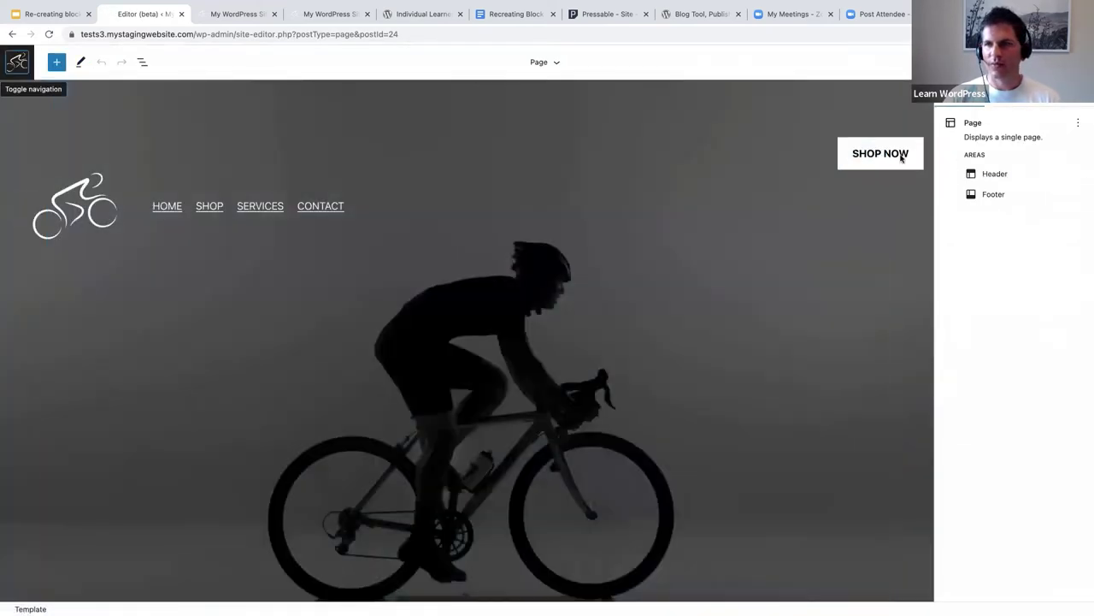
# - Select SHOP NOW and try several padding values on the slider, starting from 0
pyautogui.click(901, 154)
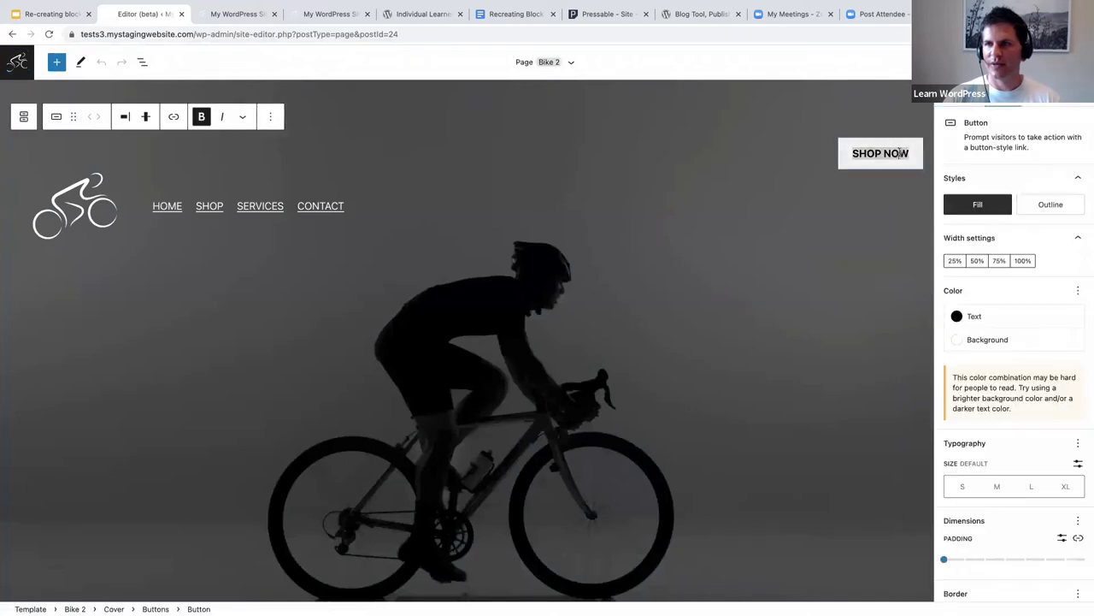
pyautogui.scroll(-2, 1033, 306)
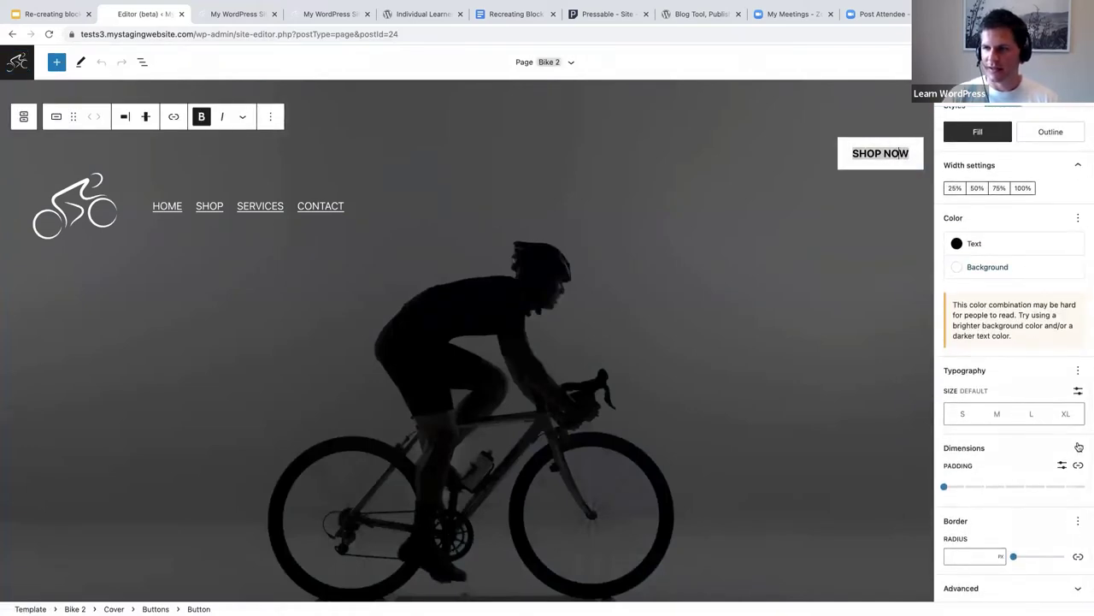
pyautogui.click(1079, 449)
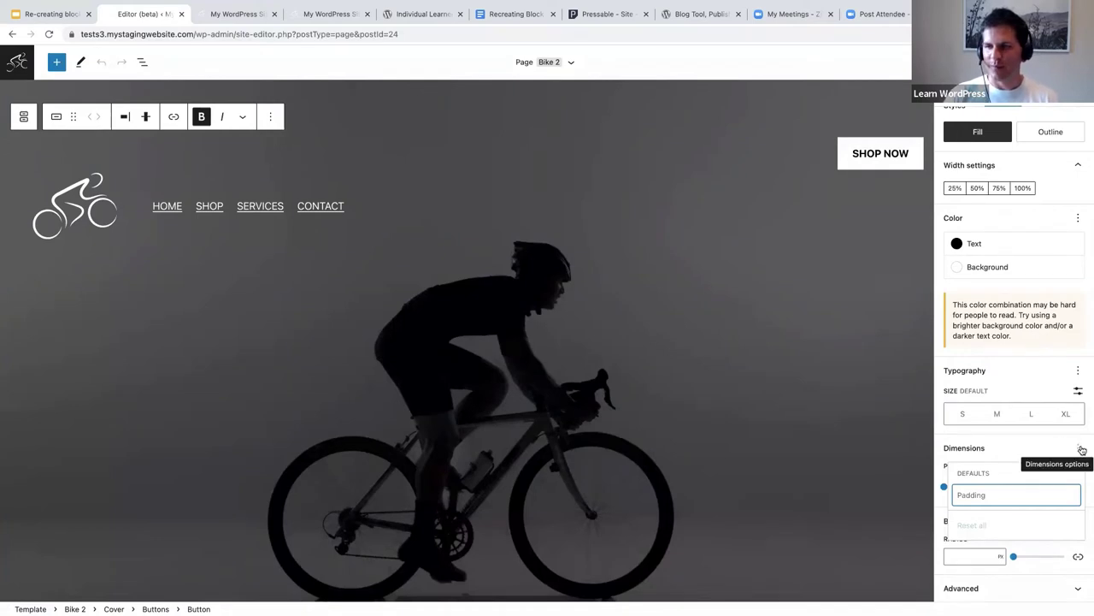
pyautogui.click(1080, 448)
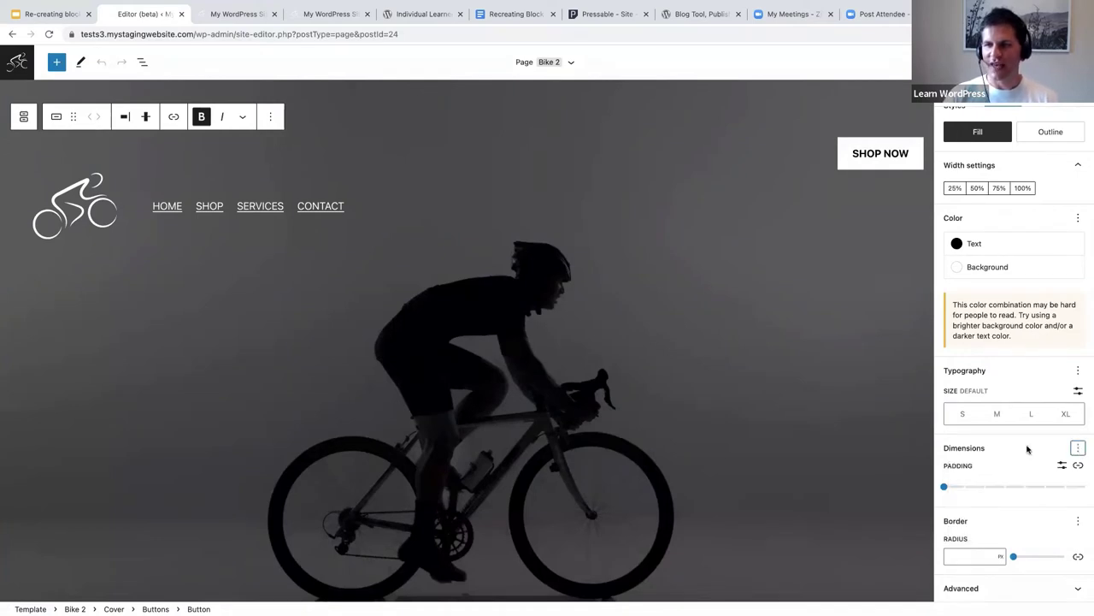
pyautogui.click(945, 487)
pyautogui.moveTo(955, 490); pyautogui.dragTo(1019, 493)
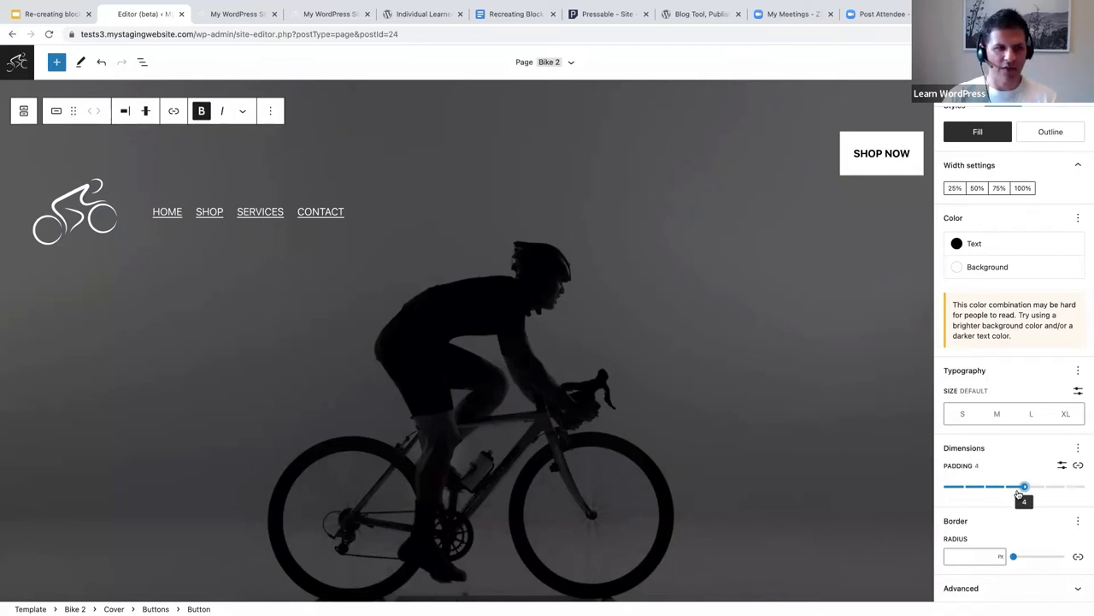
pyautogui.moveTo(1019, 490)
pyautogui.mouseDown()
pyautogui.moveTo(995, 490)
pyautogui.moveTo(1002, 484)
pyautogui.mouseUp()
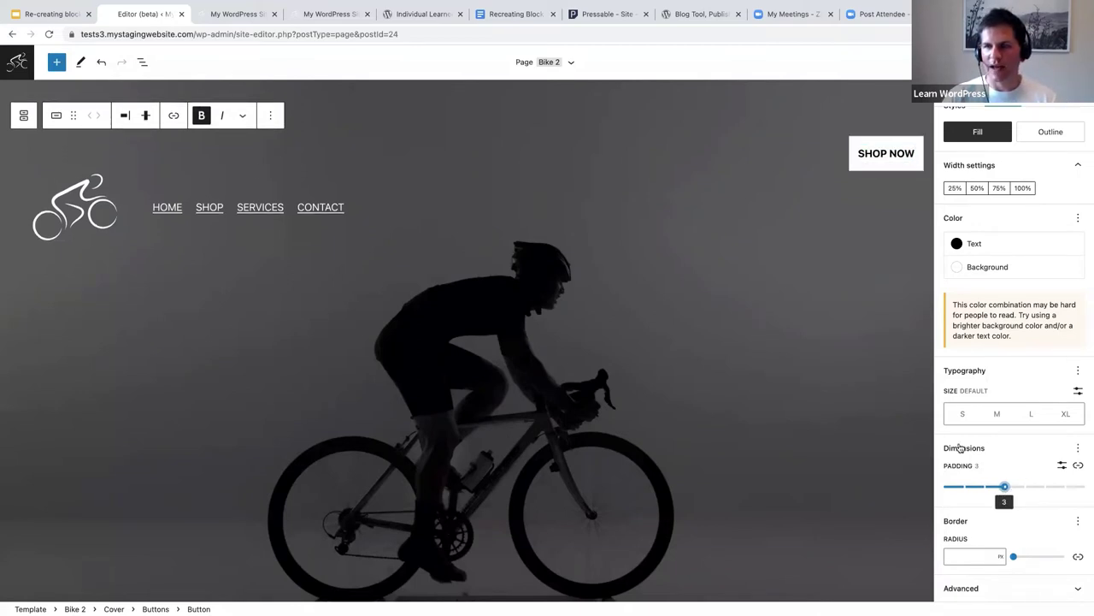
# - Reset all of the button's dimension settings so padding returns to default
pyautogui.click(1078, 447)
pyautogui.click(972, 525)
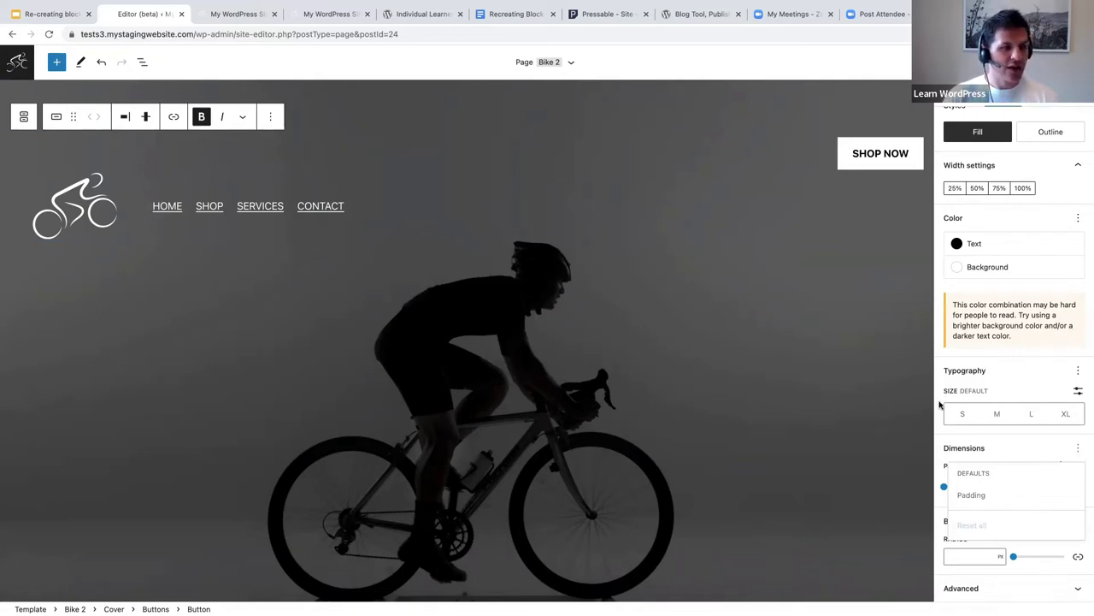
pyautogui.click(887, 154)
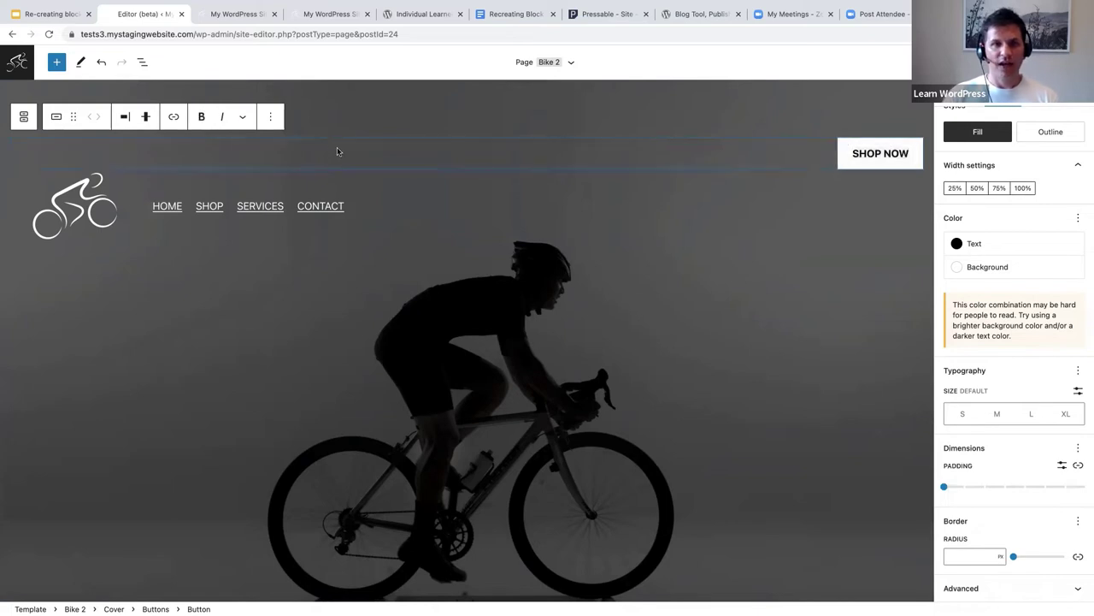
# - Move the Buttons block down below the Row and the Spacer in List View
pyautogui.click(142, 62)
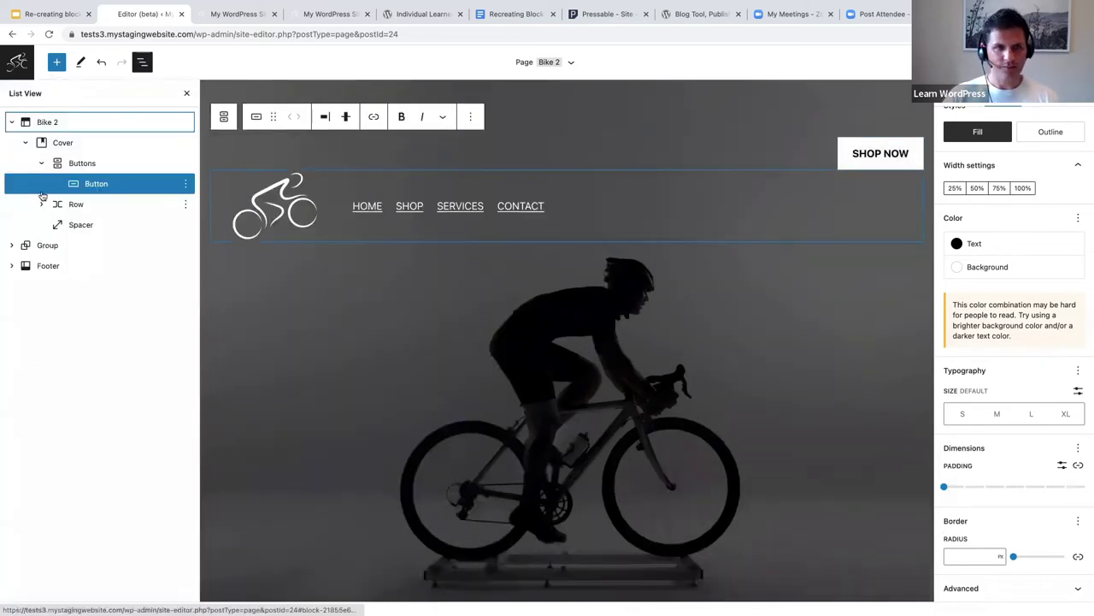
pyautogui.click(77, 163)
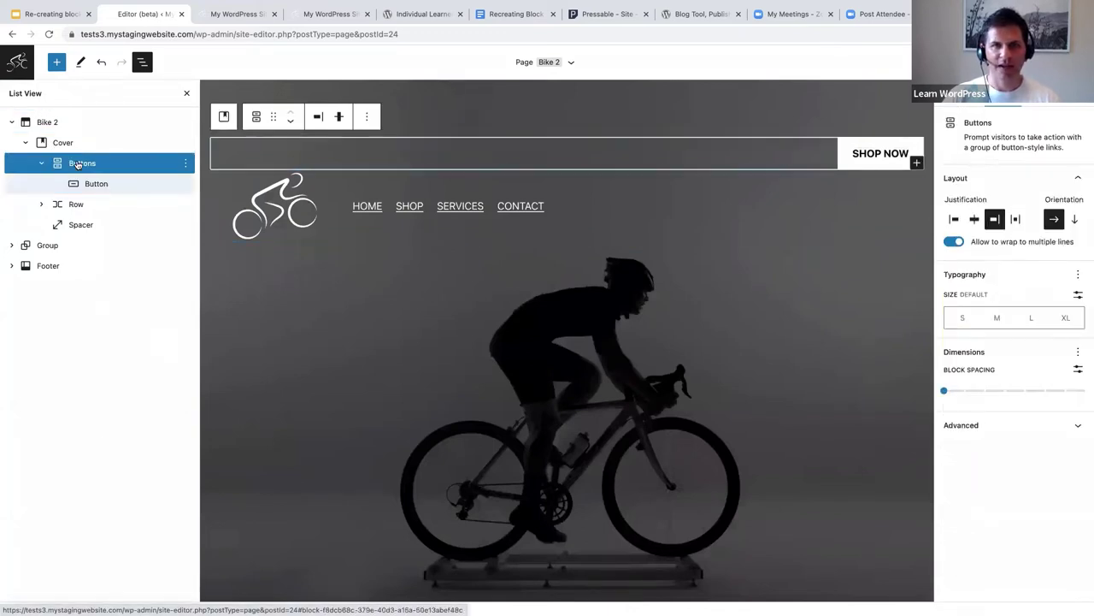
pyautogui.click(290, 124)
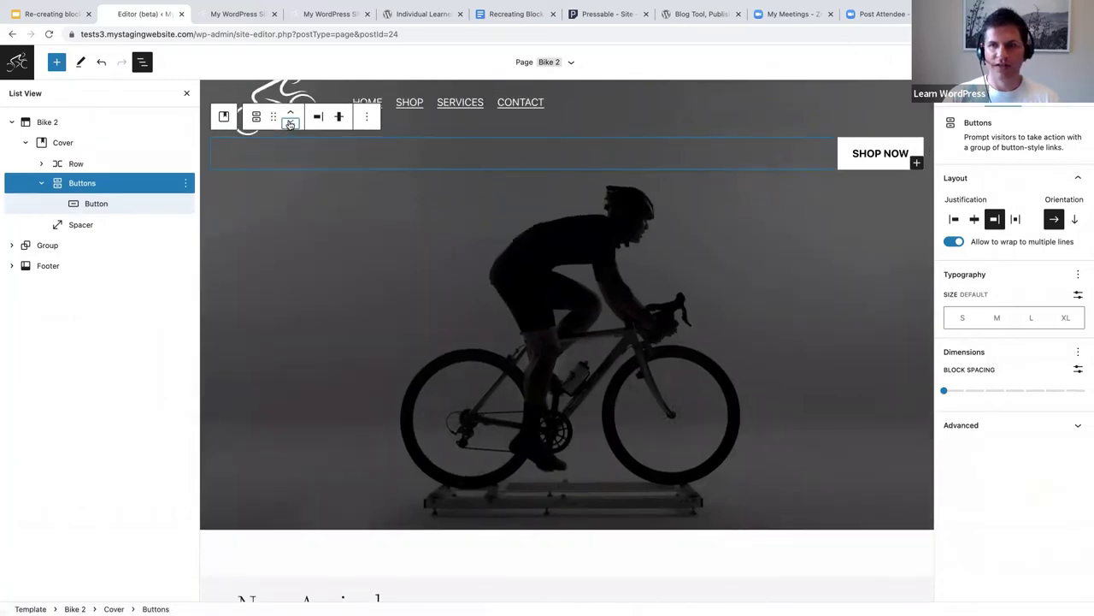
pyautogui.click(291, 124)
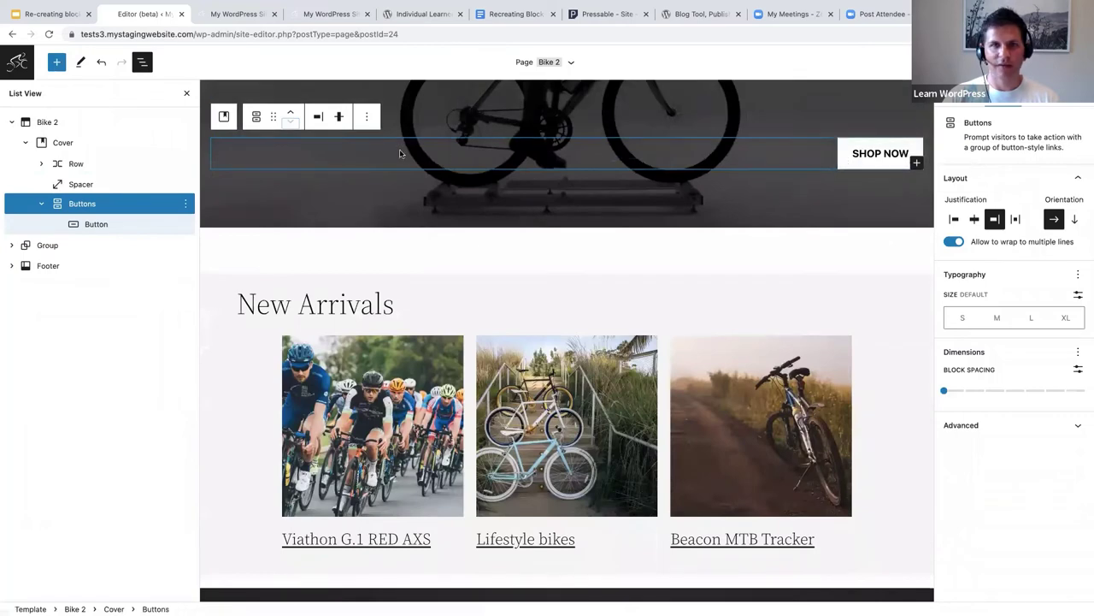
# - Centre the SHOP NOW button horizontally with Justify items center
pyautogui.click(319, 117)
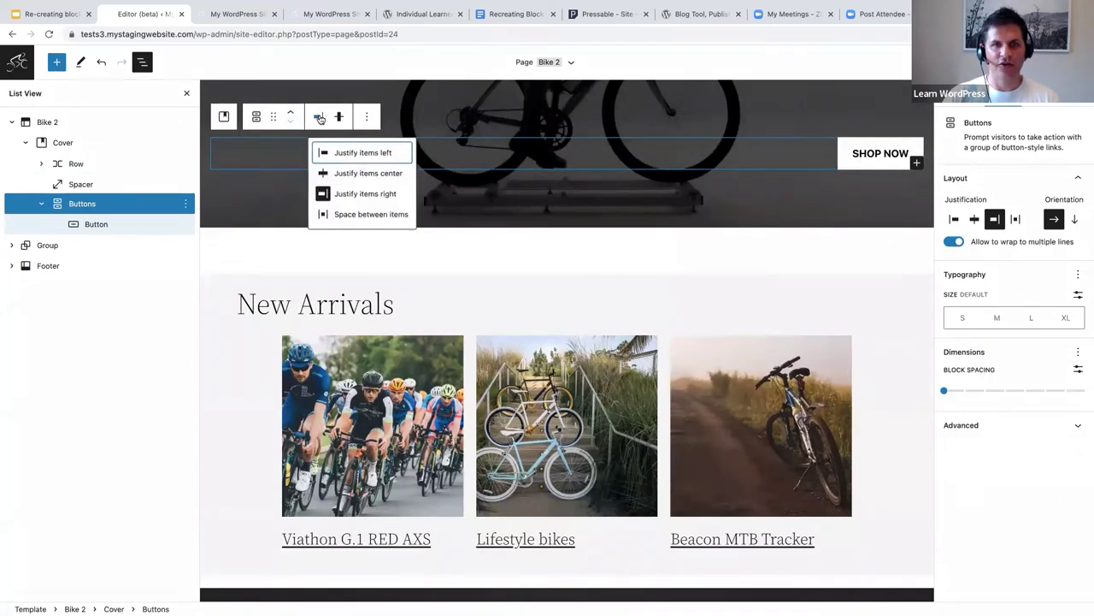
pyautogui.click(356, 174)
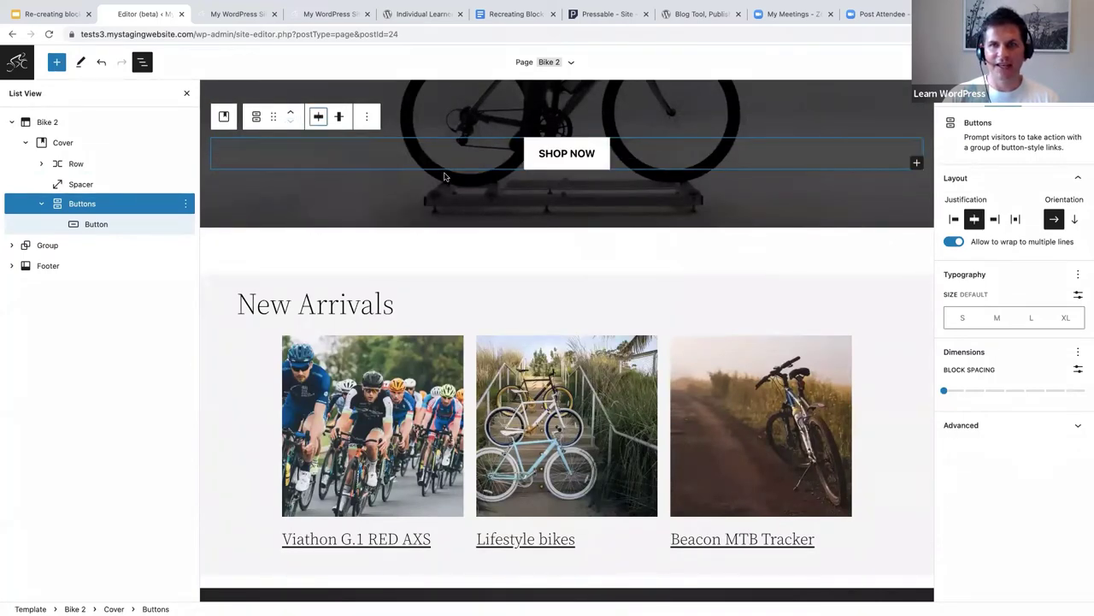
pyautogui.scroll(5, 691, 211)
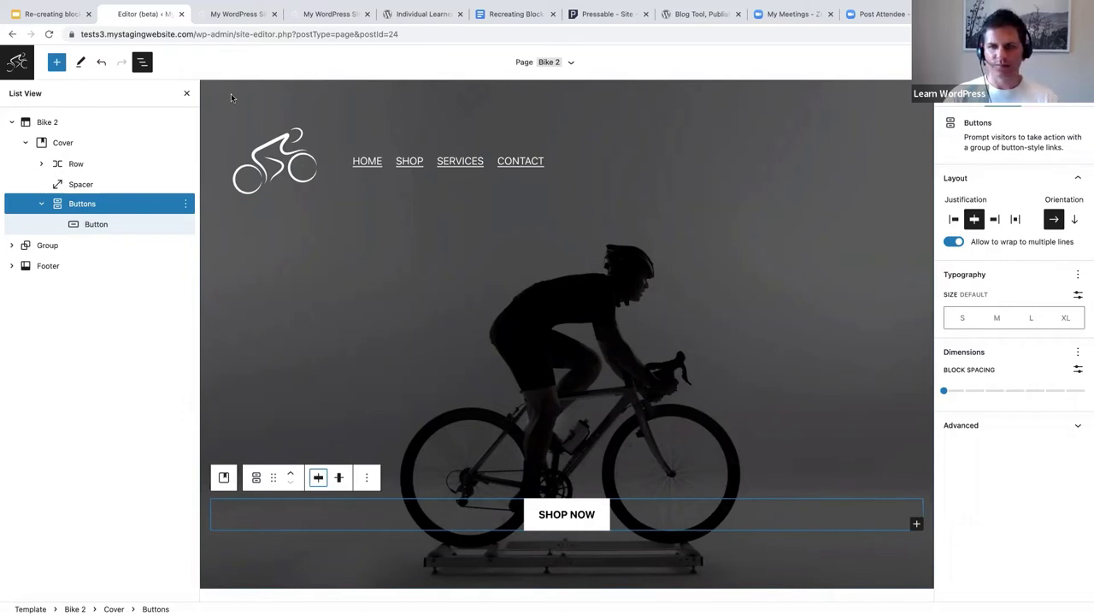
# - Undo the centring and both Buttons moves, then review the pending unsaved changes
pyautogui.click(101, 63)
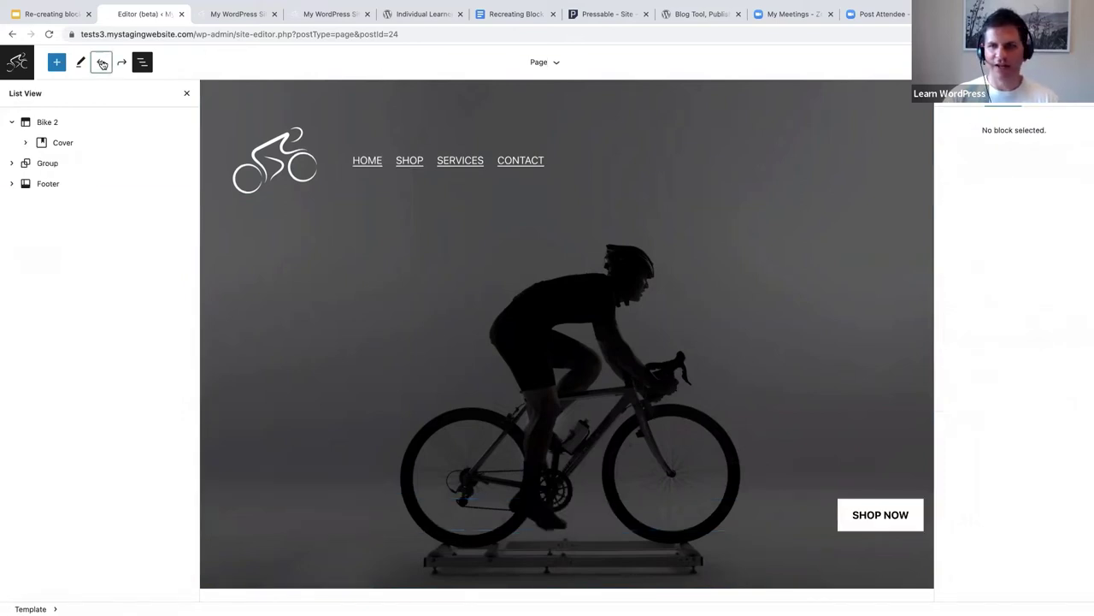
pyautogui.click(102, 64)
pyautogui.click(100, 64)
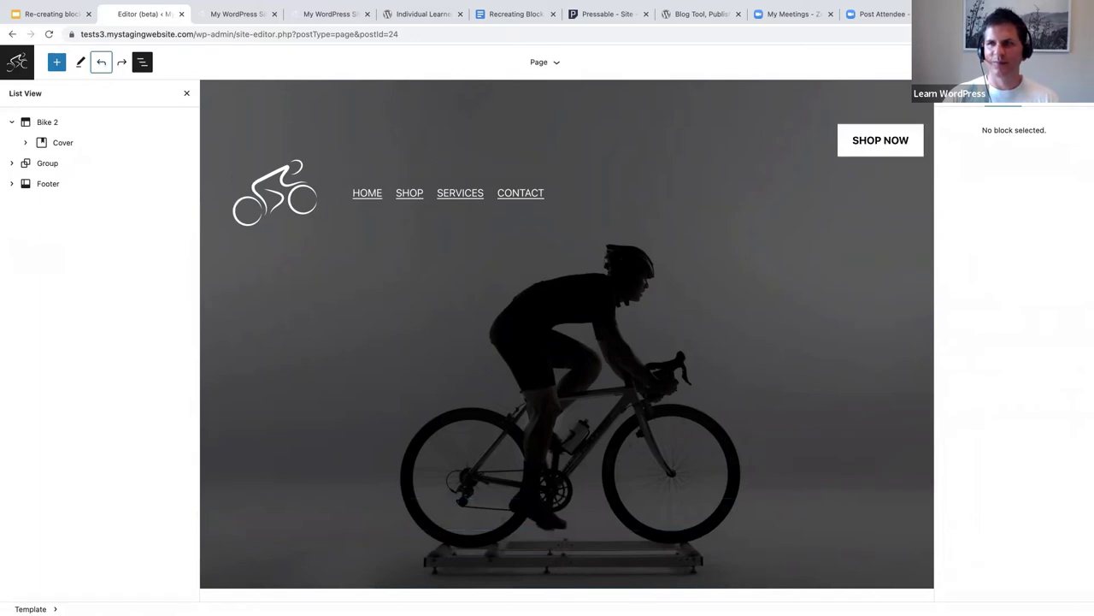
pyautogui.click(1039, 62)
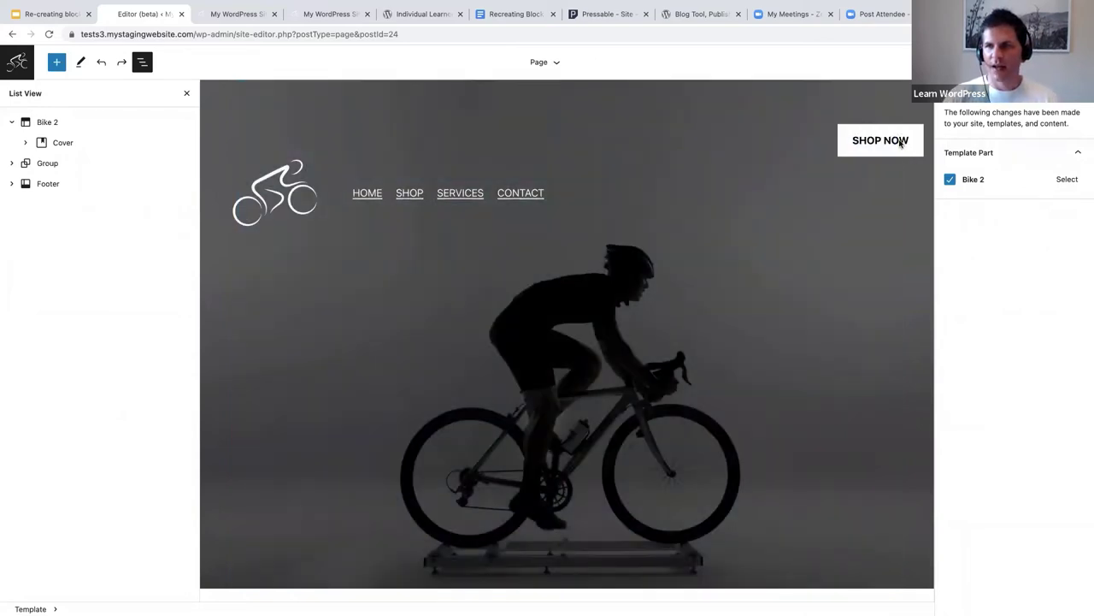
pyautogui.click(898, 140)
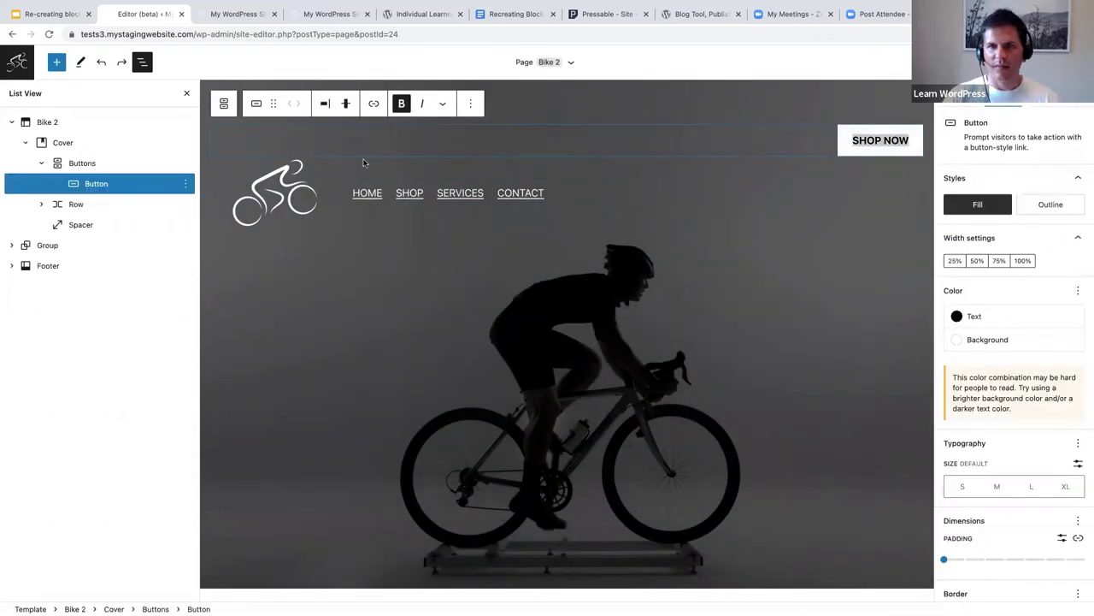
# - Switch the navigation menu's font size from S–XL presets to a custom pixel value
pyautogui.click(413, 196)
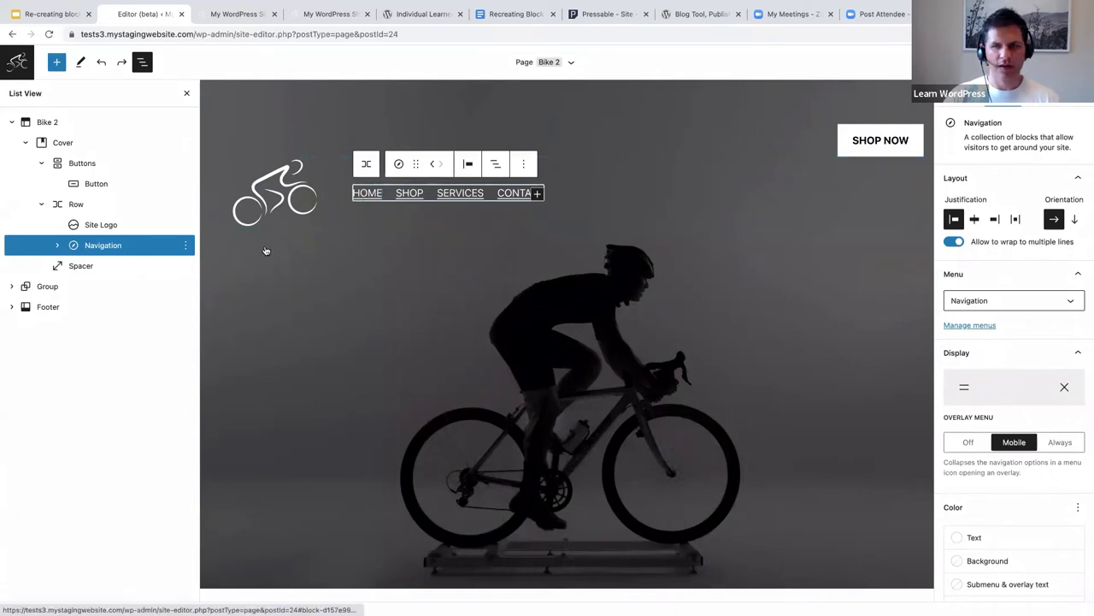
pyautogui.scroll(-4, 1052, 312)
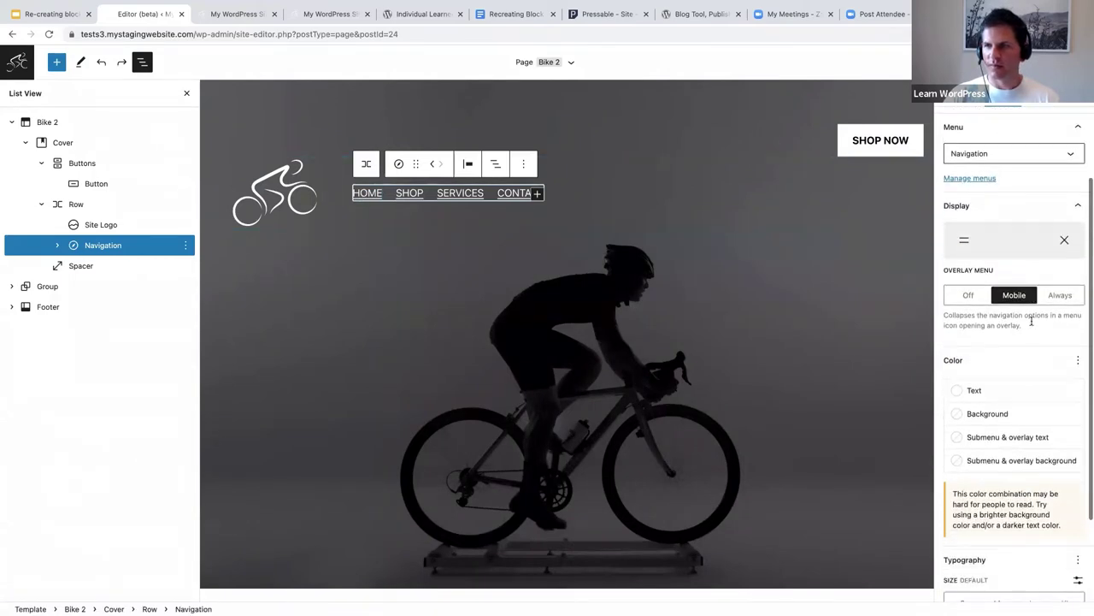
pyautogui.scroll(-2, 1035, 321)
pyautogui.scroll(-1, 1036, 323)
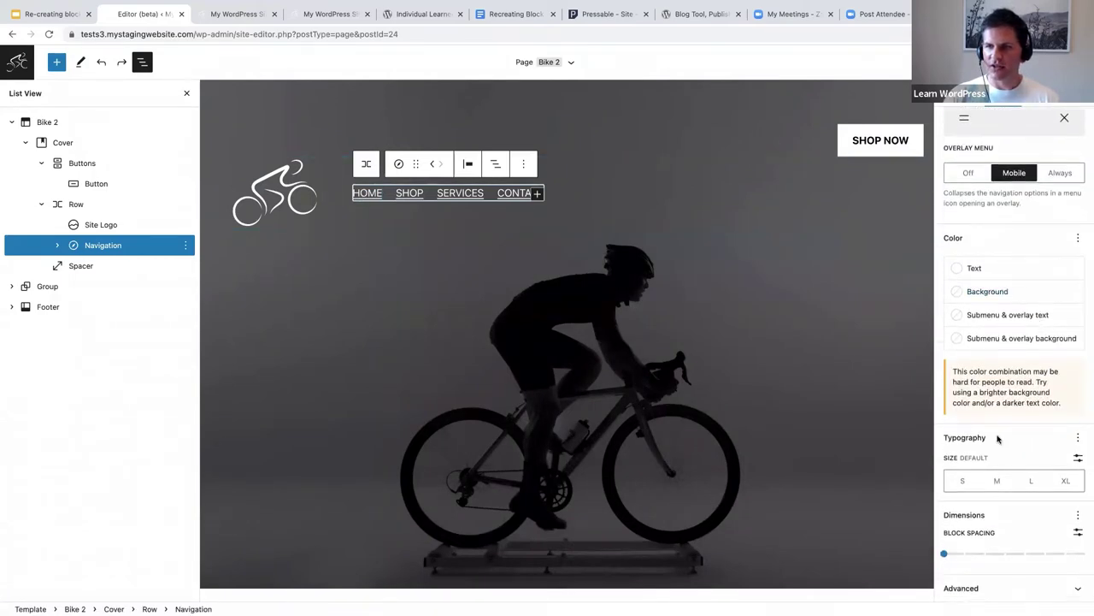
pyautogui.click(1079, 439)
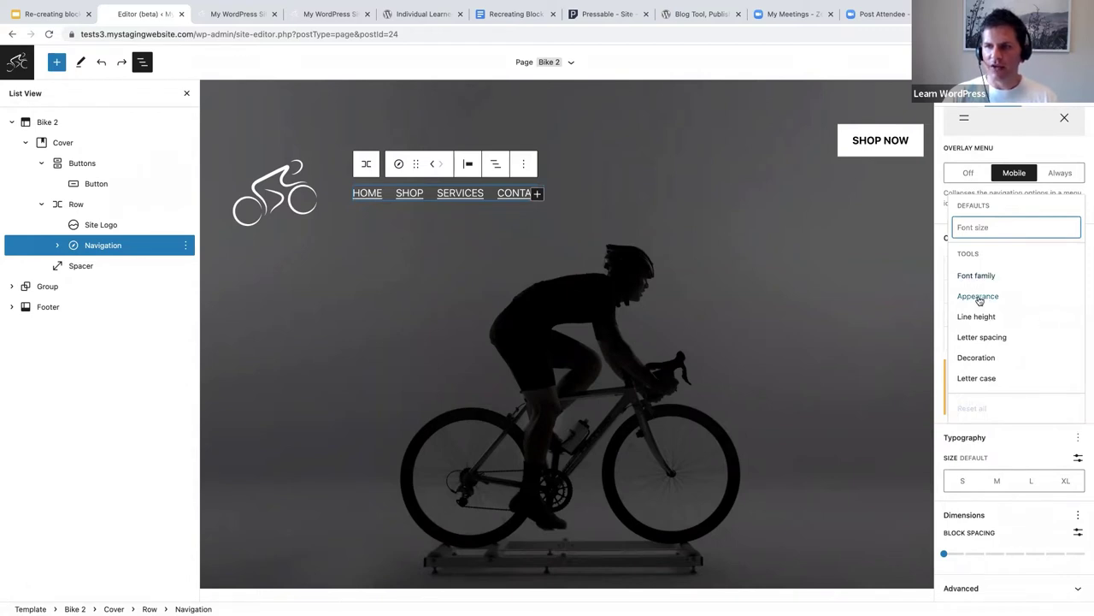
pyautogui.click(936, 344)
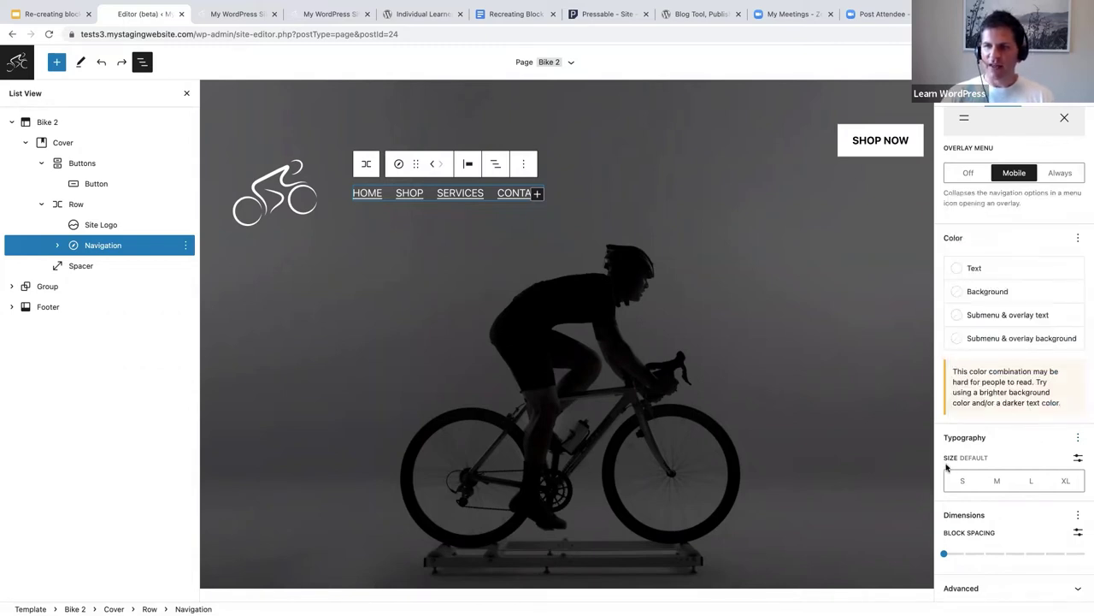
pyautogui.click(1077, 458)
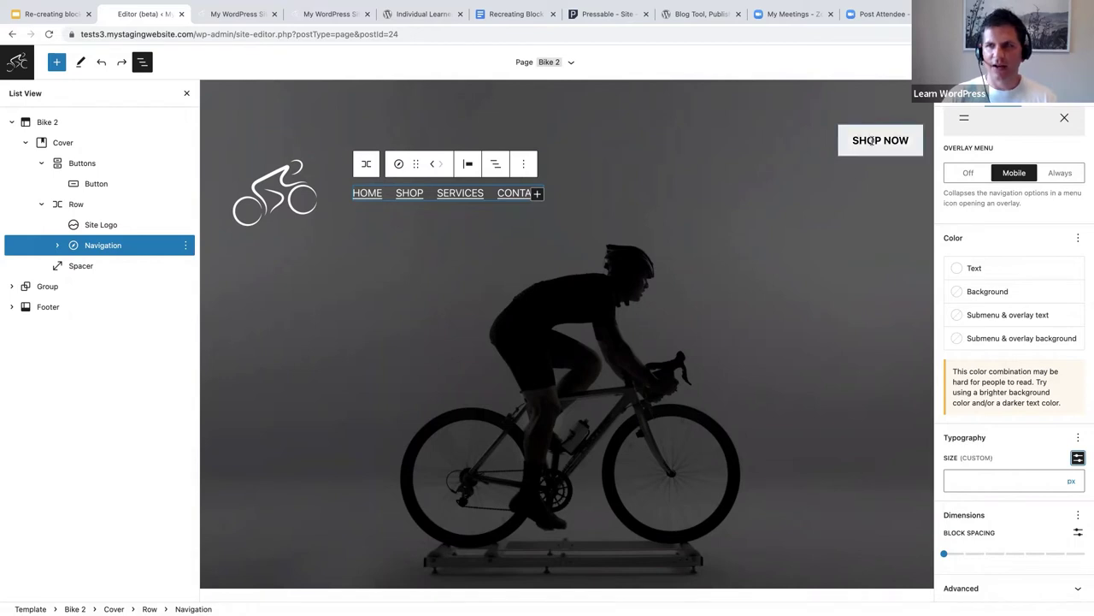
# - Leave the site editor for the Dashboard without saving the Bike 2 changes
pyautogui.click(884, 142)
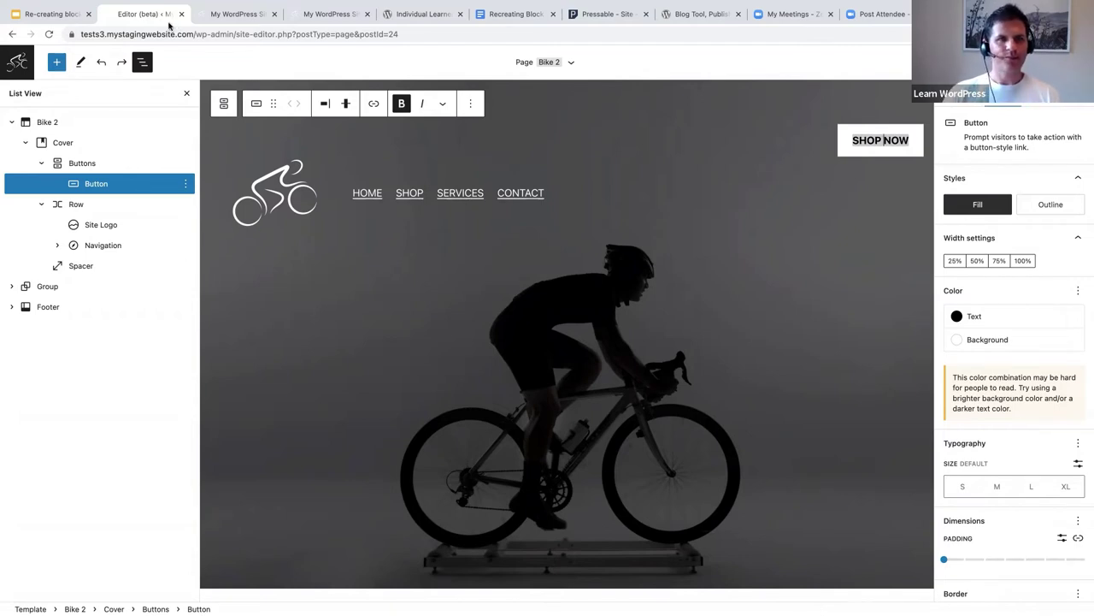
pyautogui.click(17, 61)
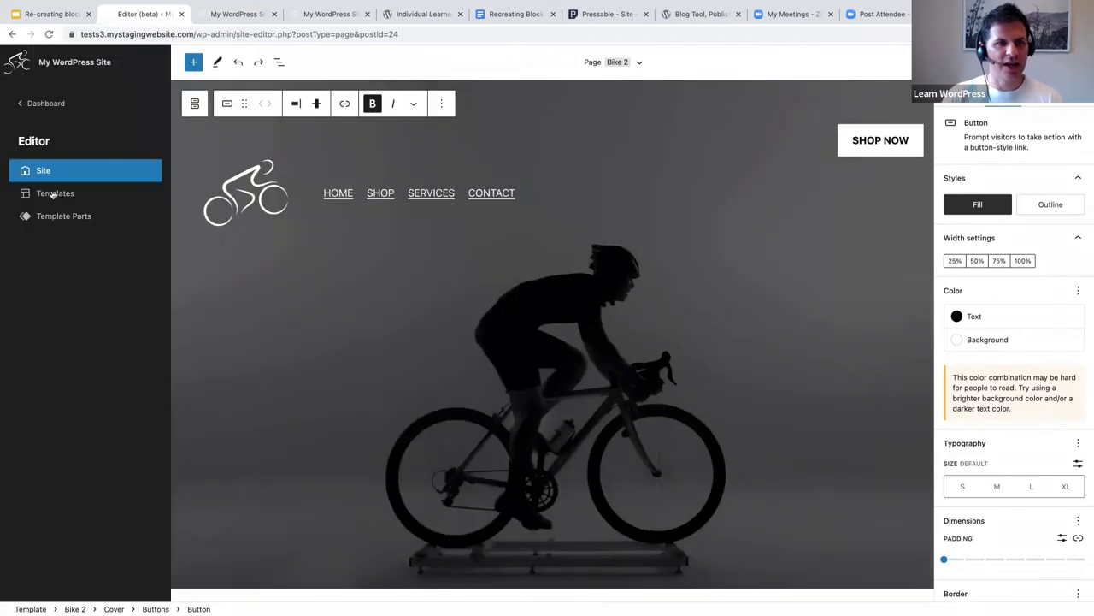
pyautogui.click(35, 103)
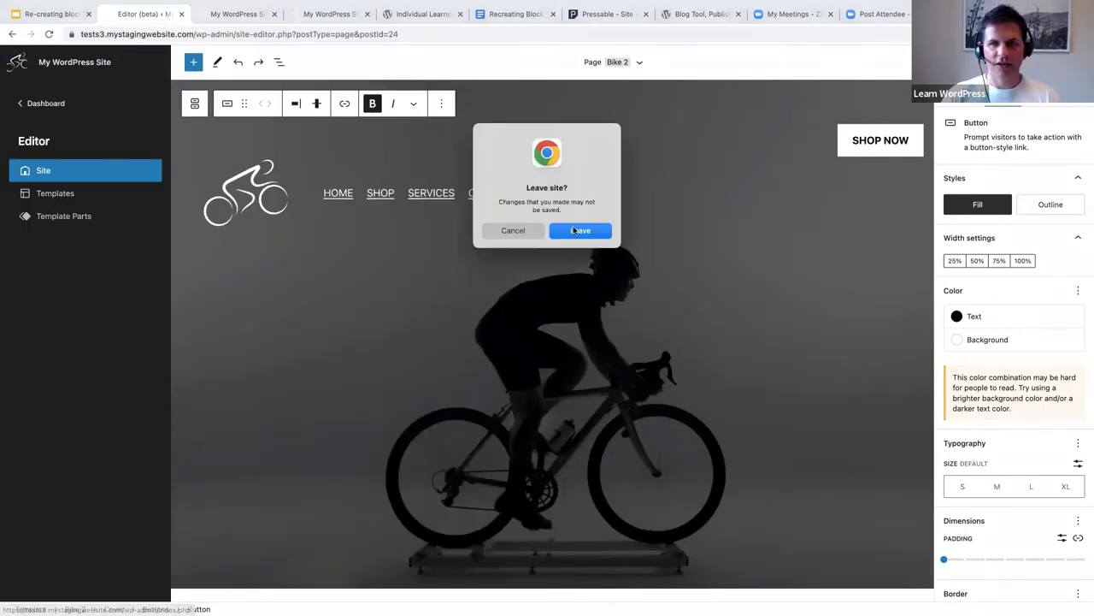
pyautogui.click(574, 230)
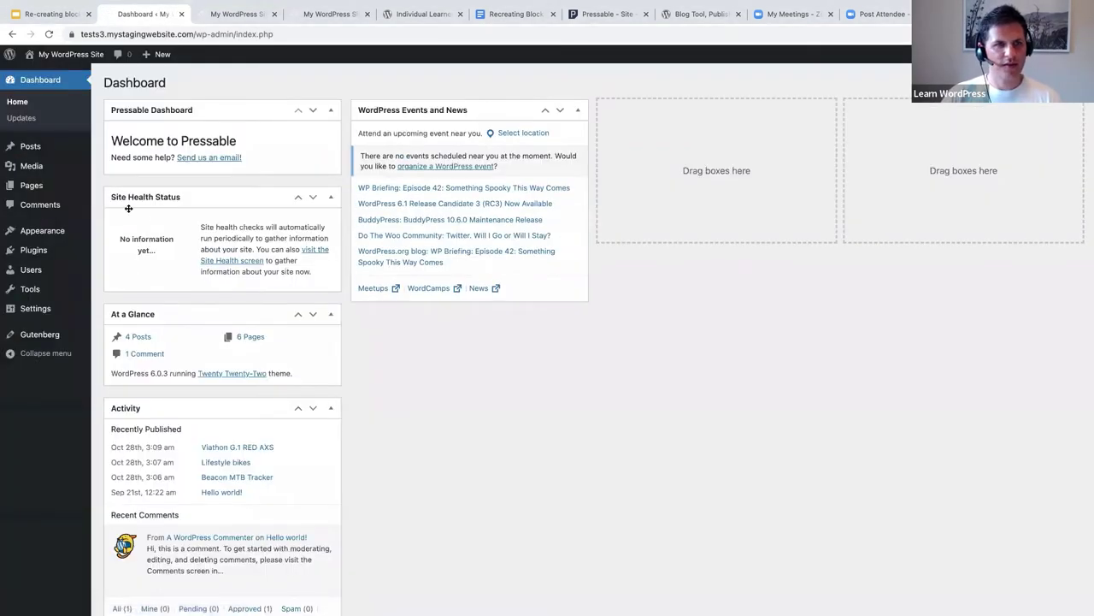
# - Open the Home 2 page from the Pages list in the block editor
pyautogui.click(34, 187)
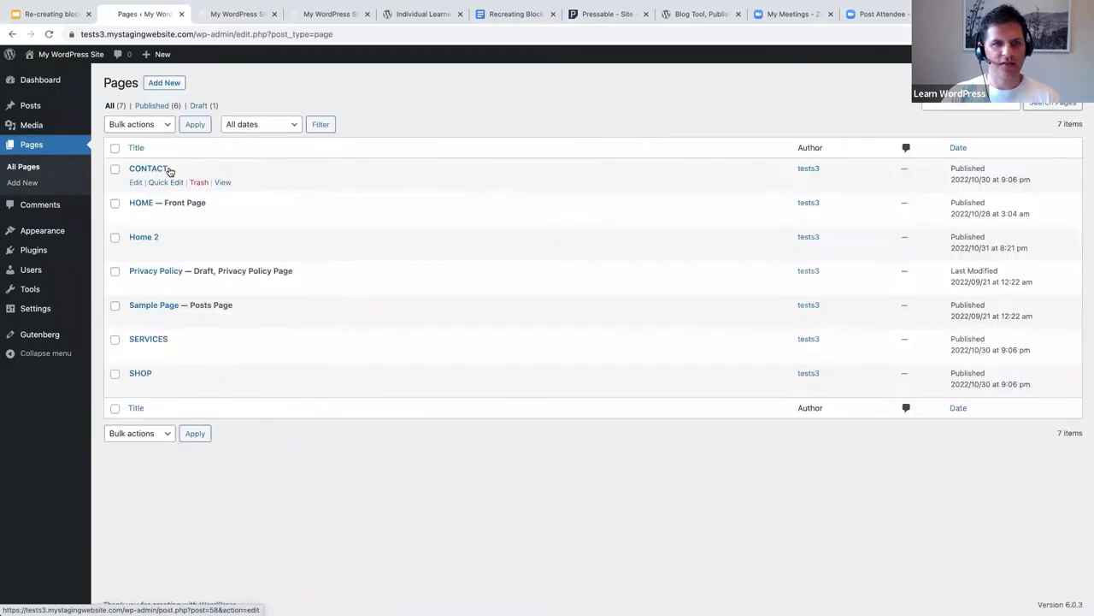
pyautogui.click(144, 237)
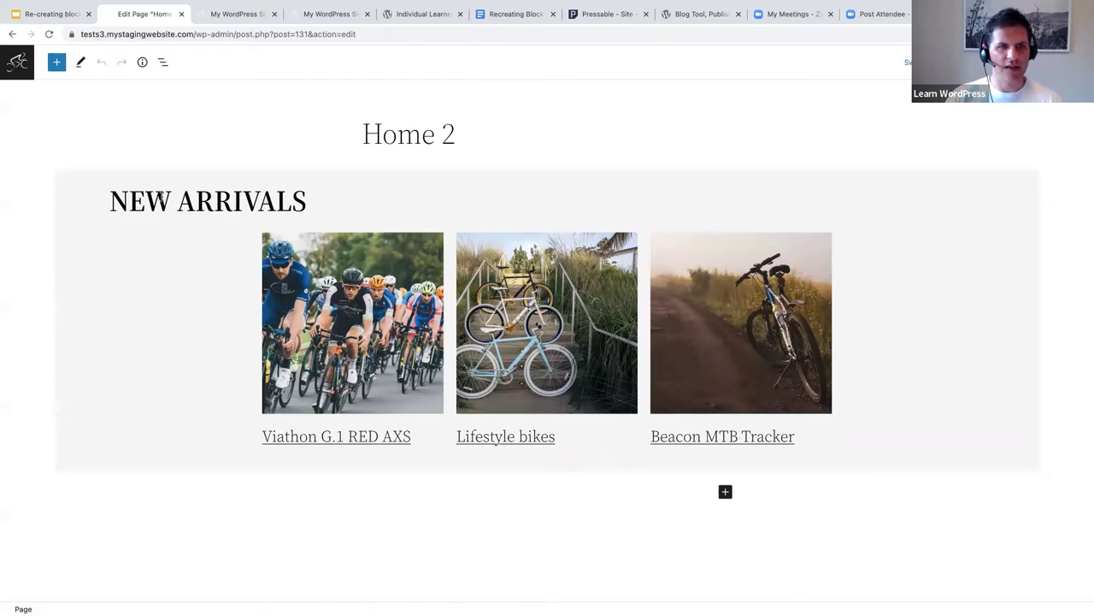
# - Try centre and right alignment on the NEW ARRIVALS heading, ending left-aligned
pyautogui.click(108, 198)
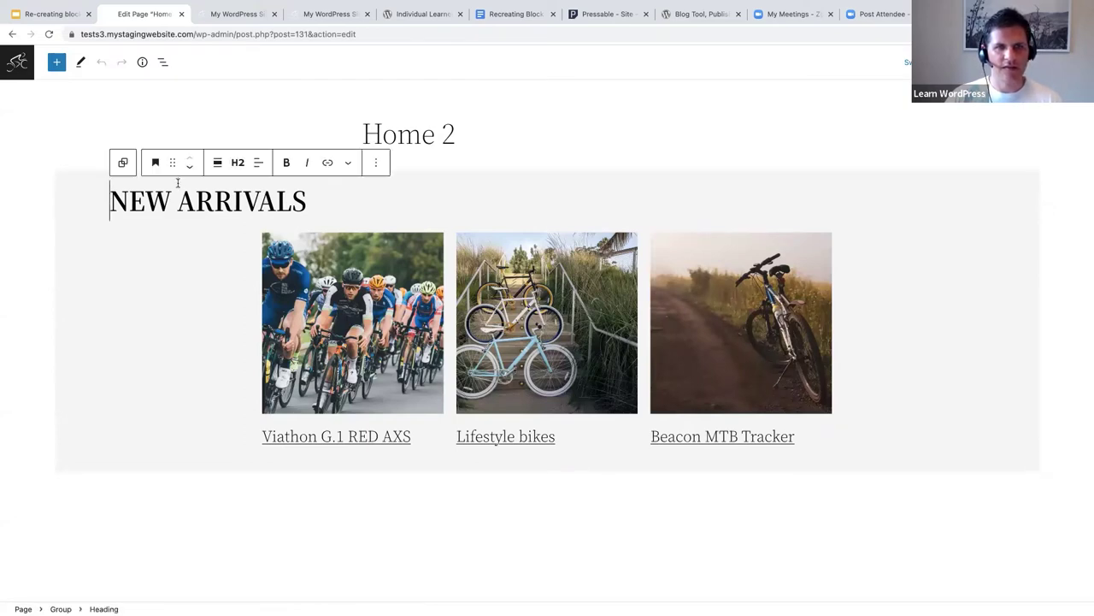
pyautogui.click(258, 163)
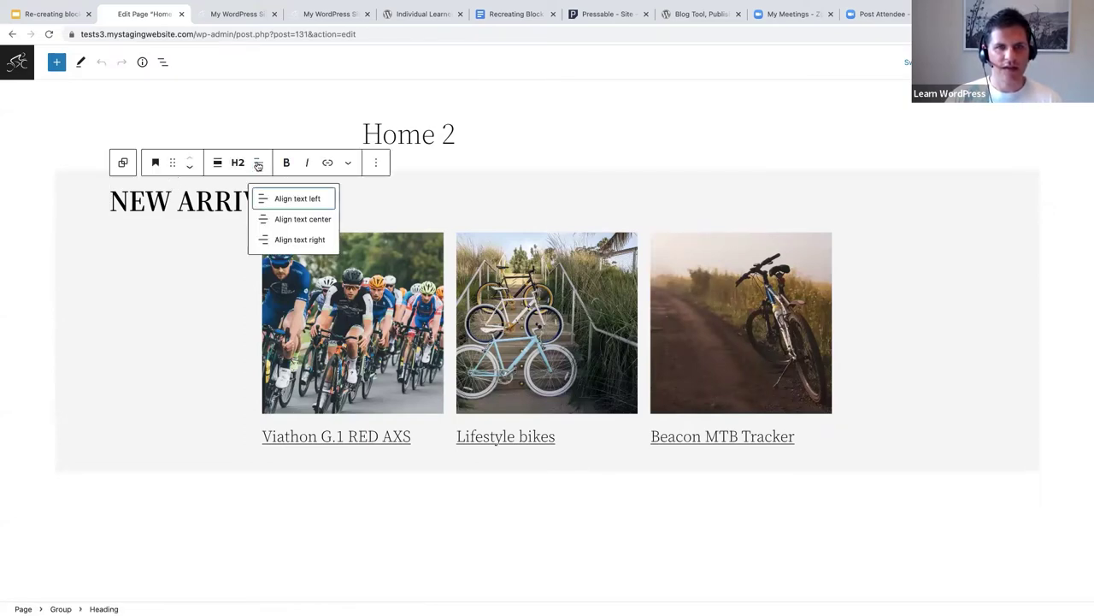
pyautogui.click(288, 219)
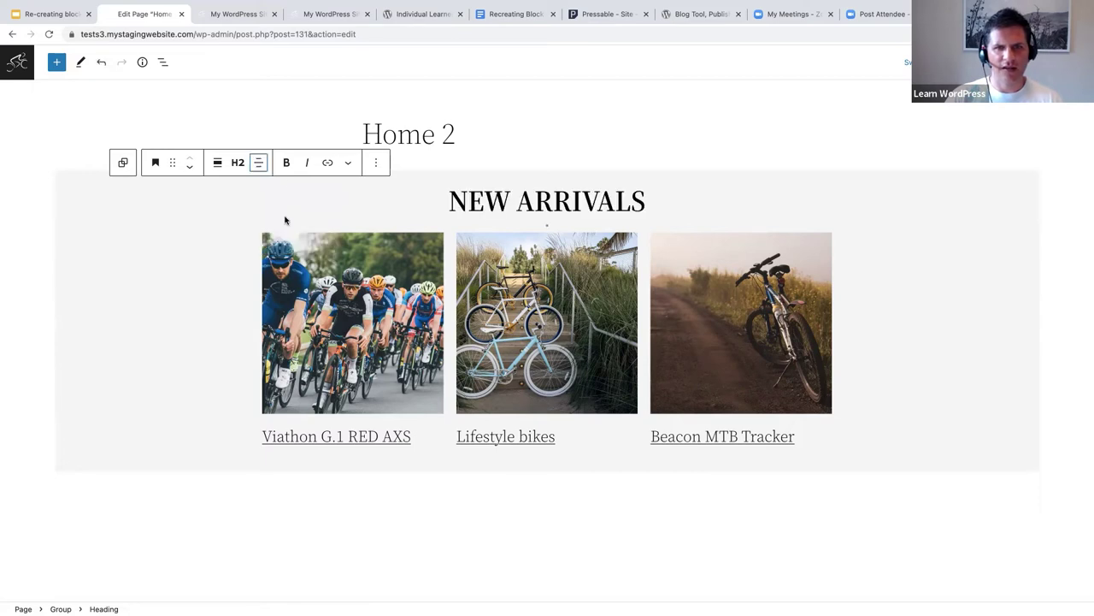
pyautogui.click(259, 163)
pyautogui.click(287, 242)
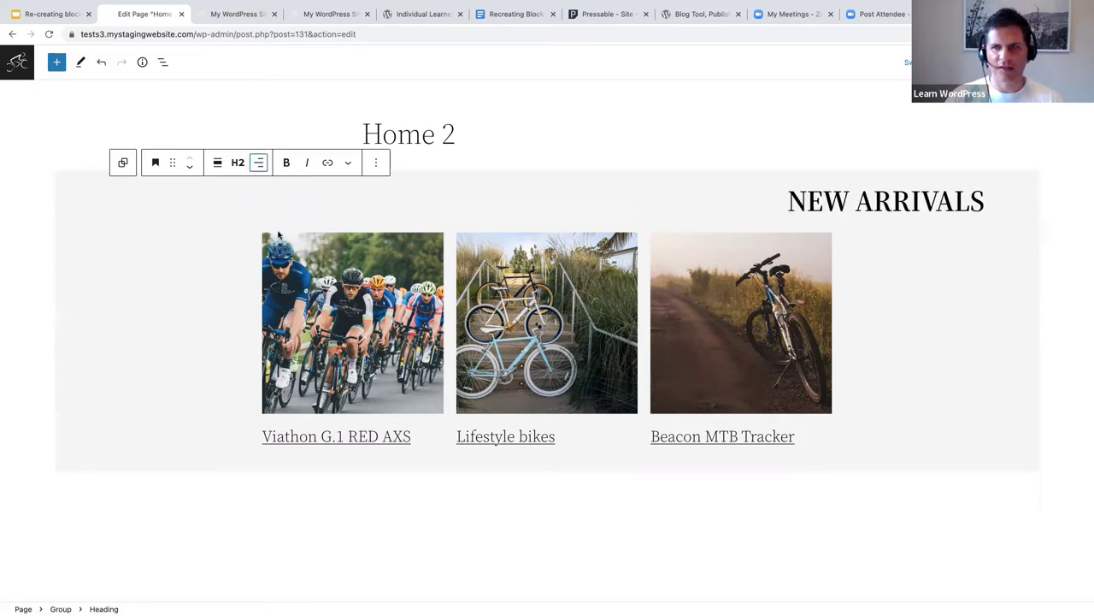
pyautogui.click(259, 163)
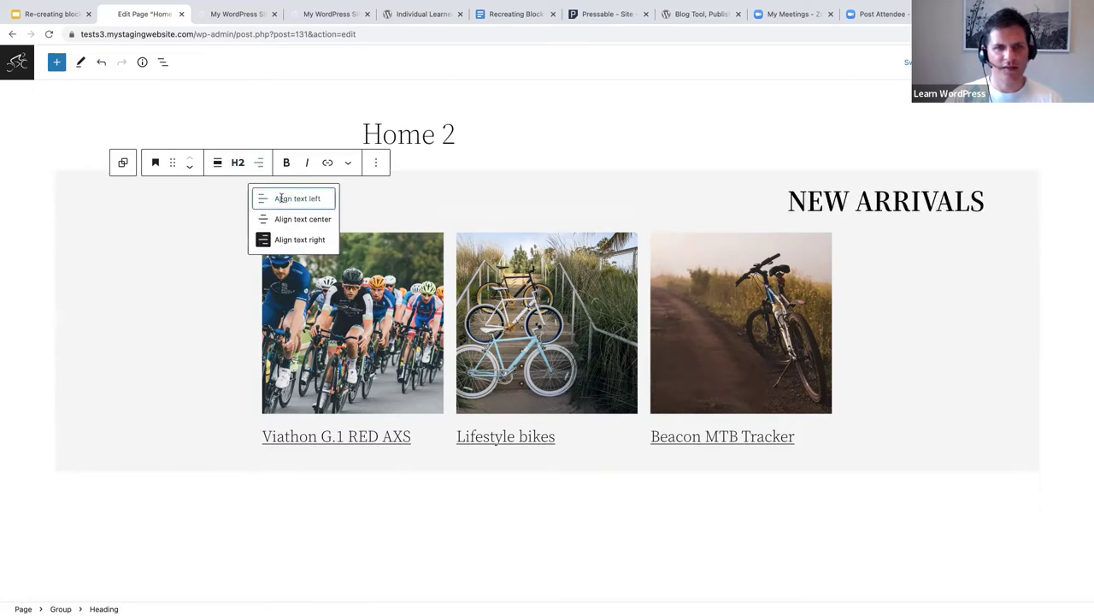
pyautogui.click(282, 199)
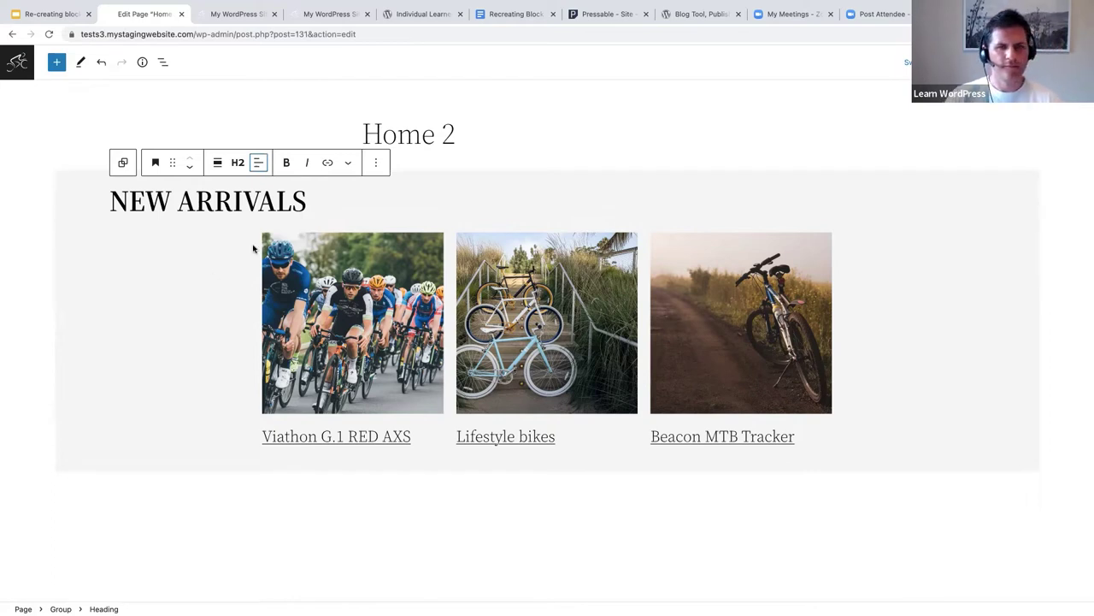
# - Show the heading's Settings sidebar with Ctrl+Shift+comma
pyautogui.scroll(-2, 198, 292)
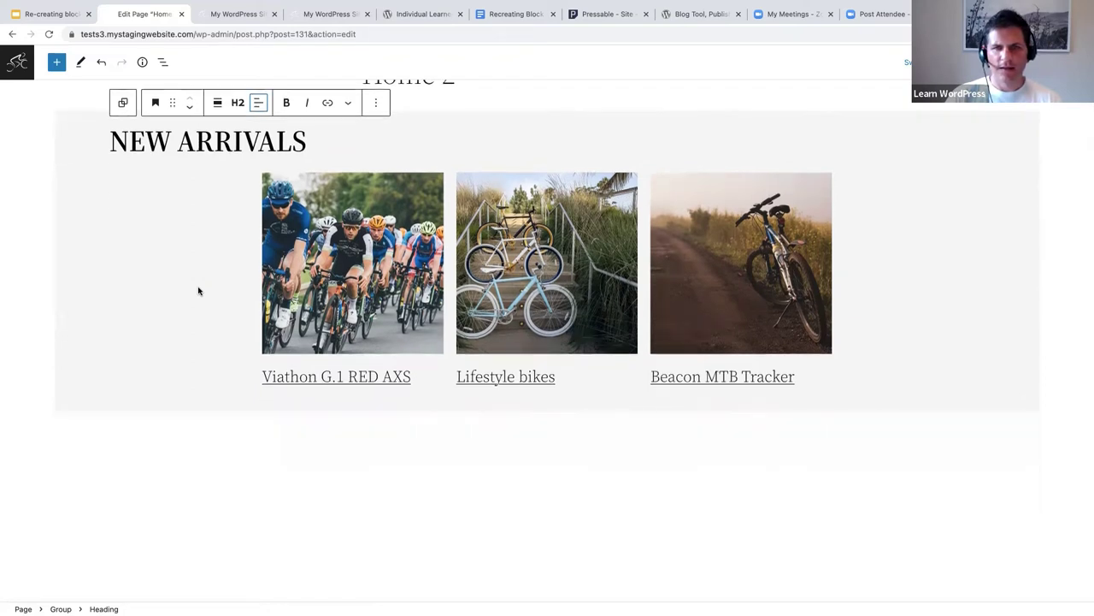
pyautogui.scroll(1, 197, 291)
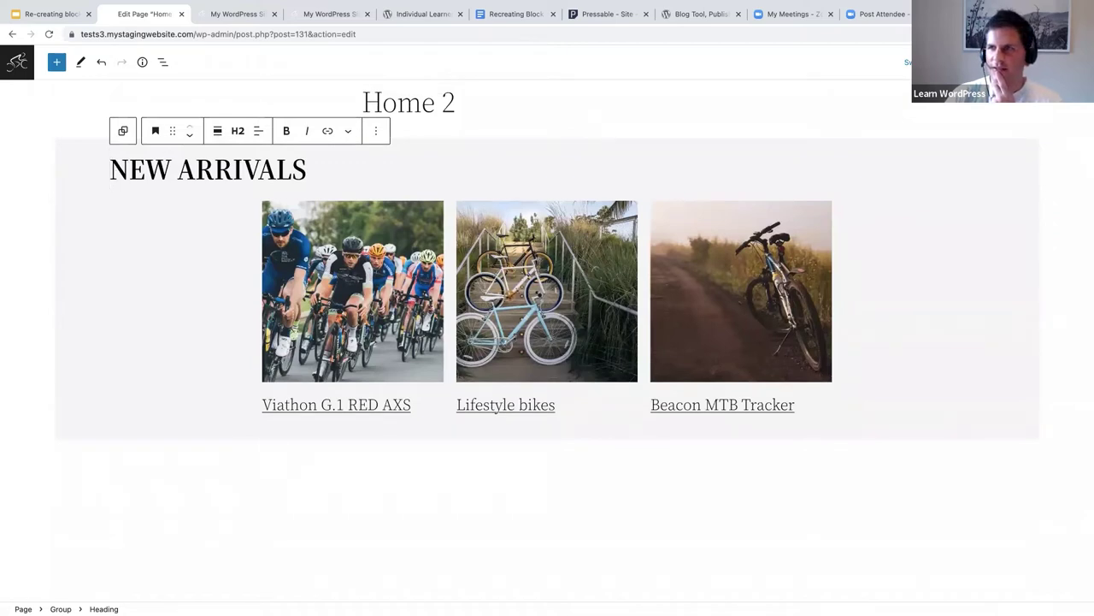
pyautogui.hotkey('ctrl', 'shift', ',')
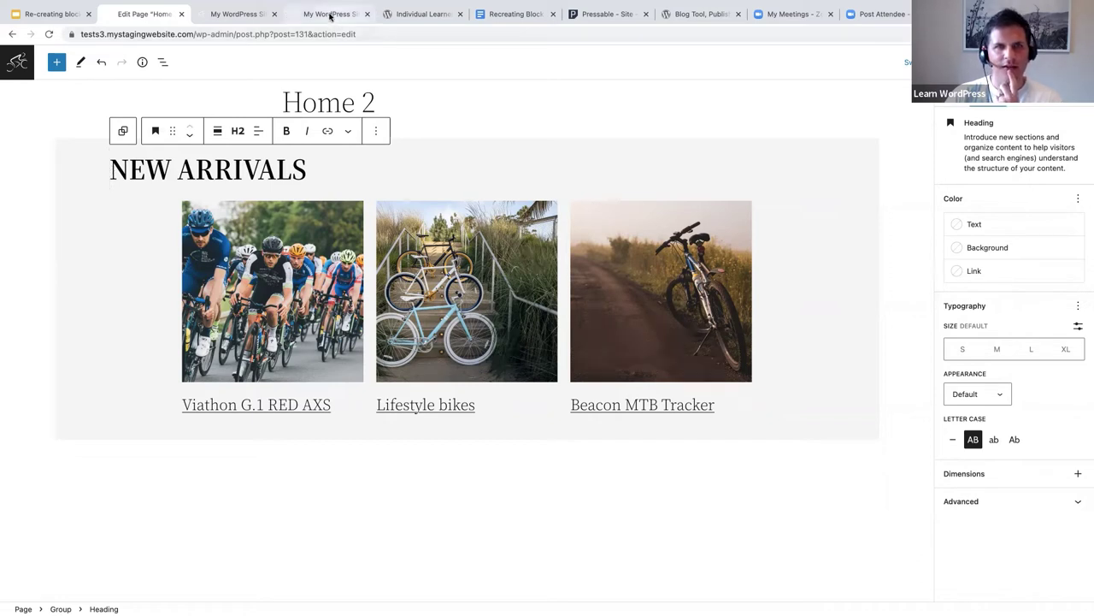
pyautogui.click(403, 16)
pyautogui.click(310, 13)
pyautogui.scroll(-1, 529, 282)
pyautogui.scroll(-5, 528, 282)
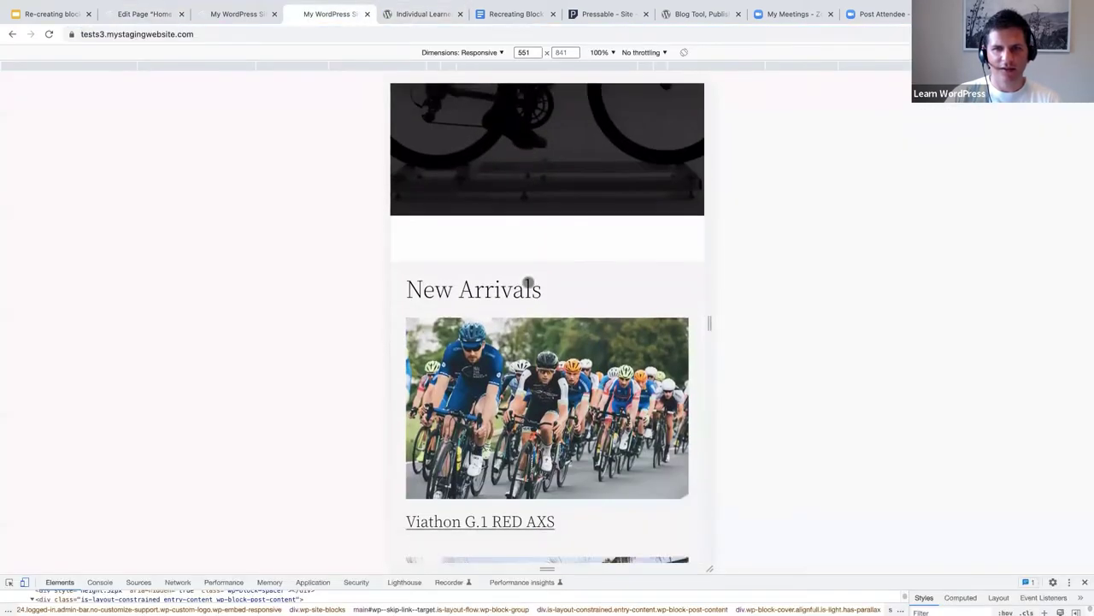
pyautogui.scroll(-2, 529, 282)
pyautogui.scroll(1, 547, 324)
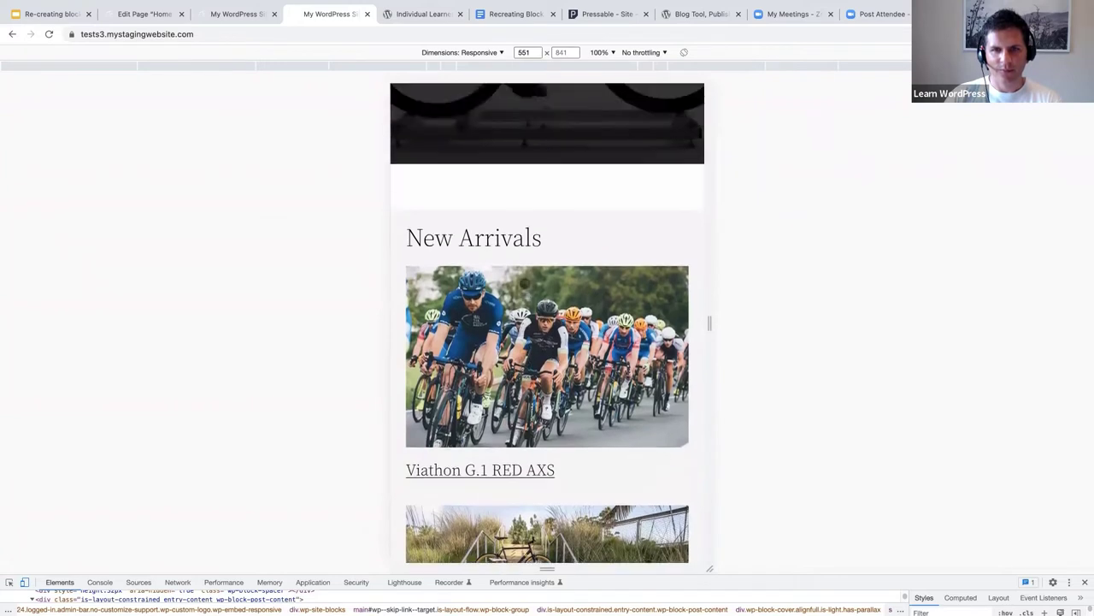
pyautogui.scroll(-1, 494, 288)
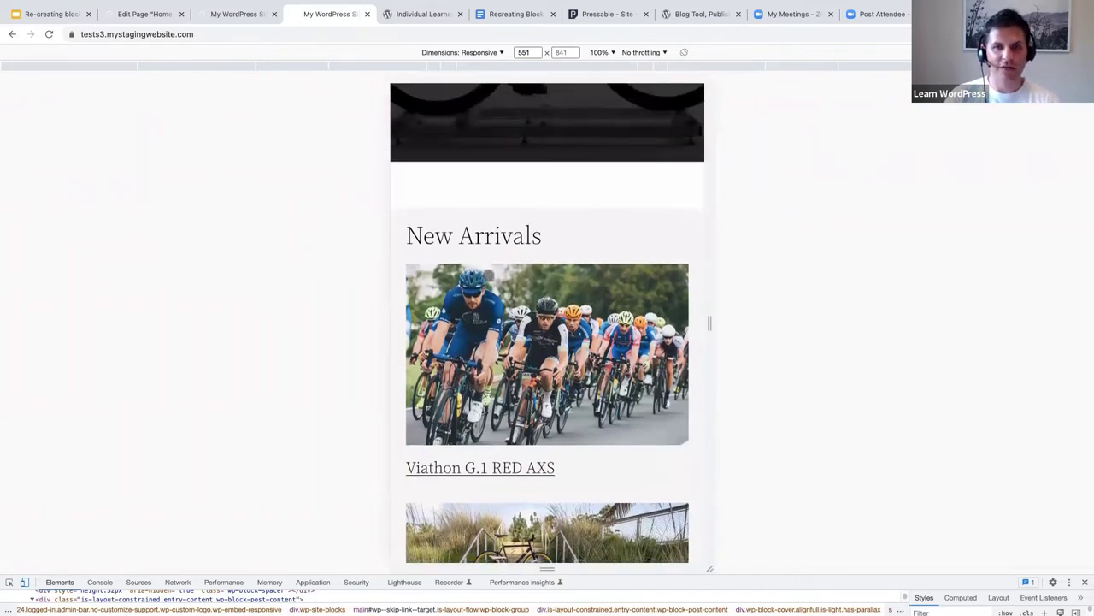
pyautogui.scroll(-1, 486, 269)
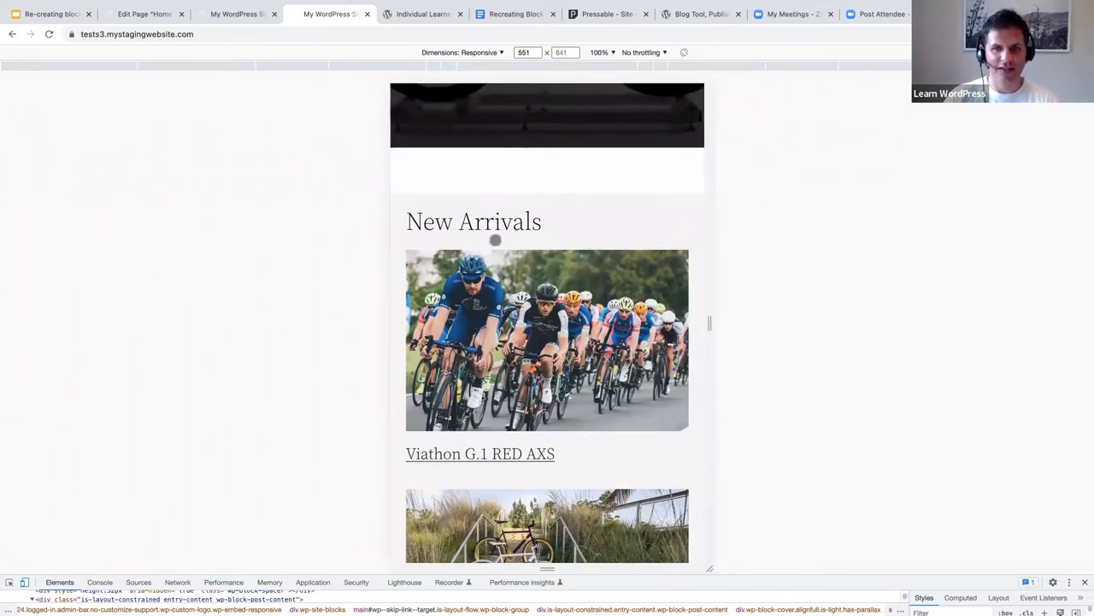
pyautogui.scroll(-1, 496, 240)
pyautogui.scroll(-1, 419, 161)
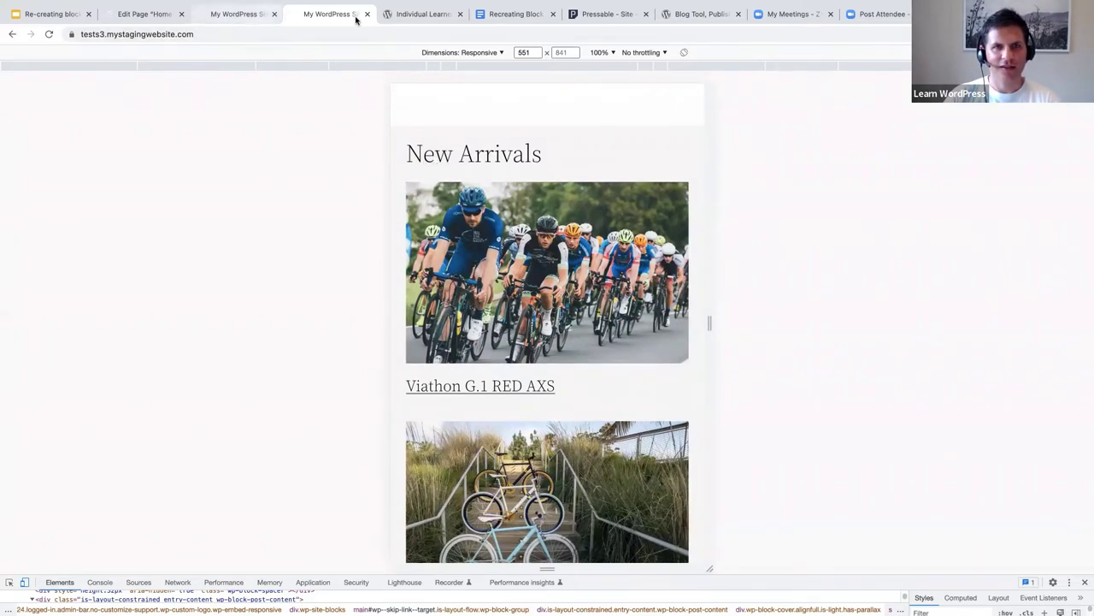
pyautogui.click(214, 20)
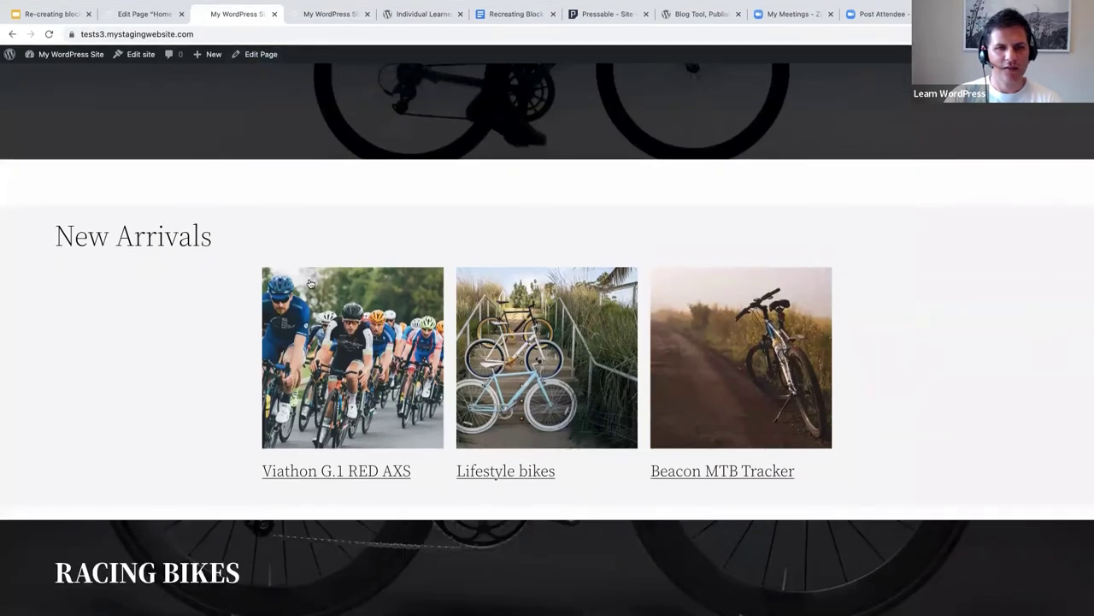
pyautogui.click(142, 15)
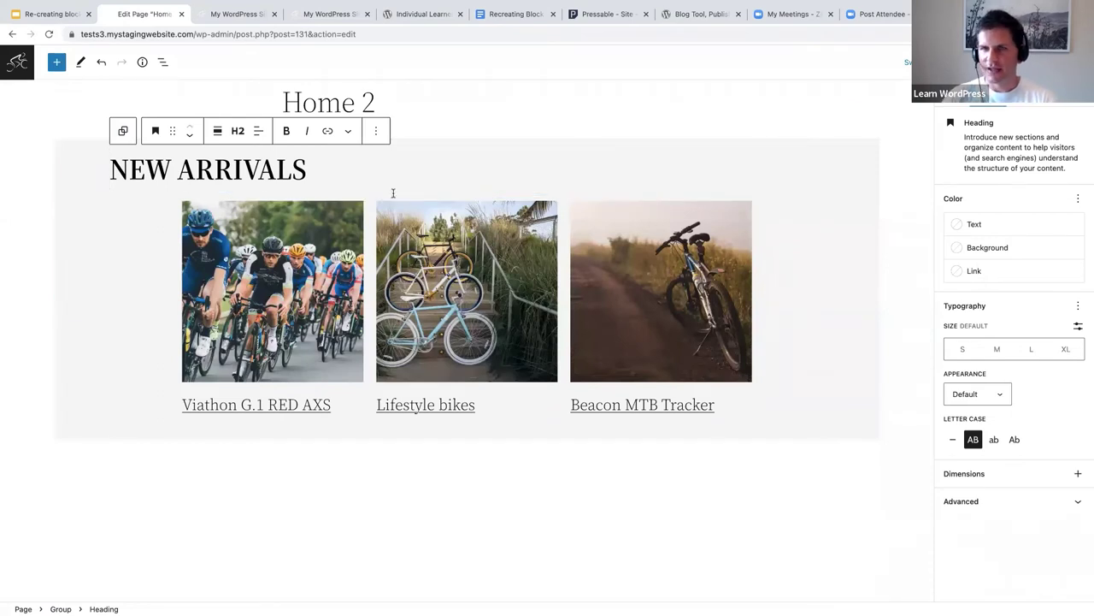
# - Close List View and the Settings sidebar, then preview the live page and return
pyautogui.tripleClick(128, 169)
pyautogui.click(162, 61)
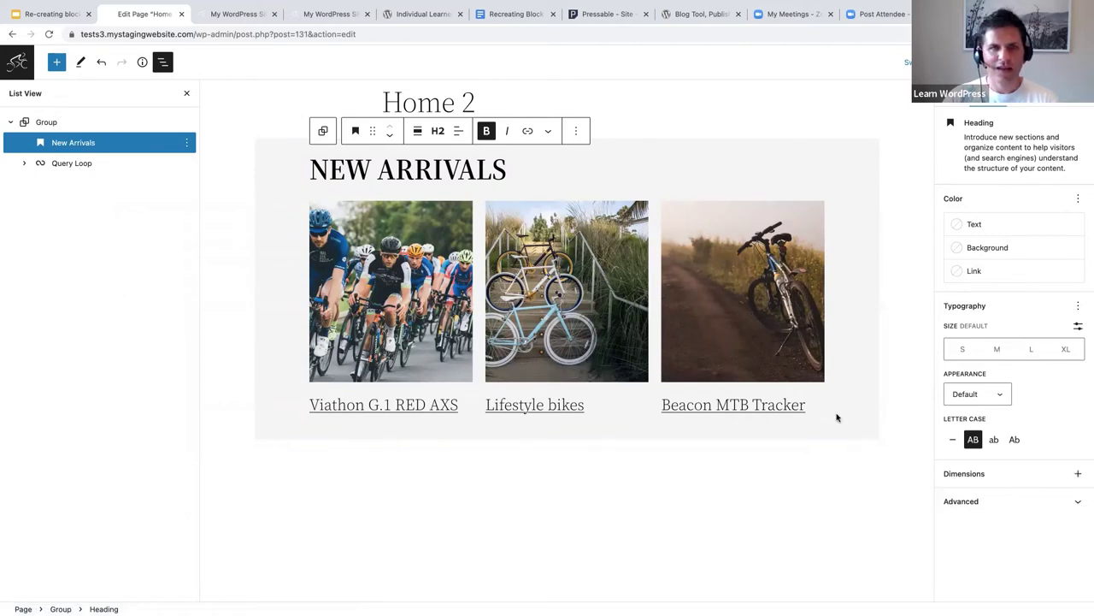
pyautogui.click(188, 94)
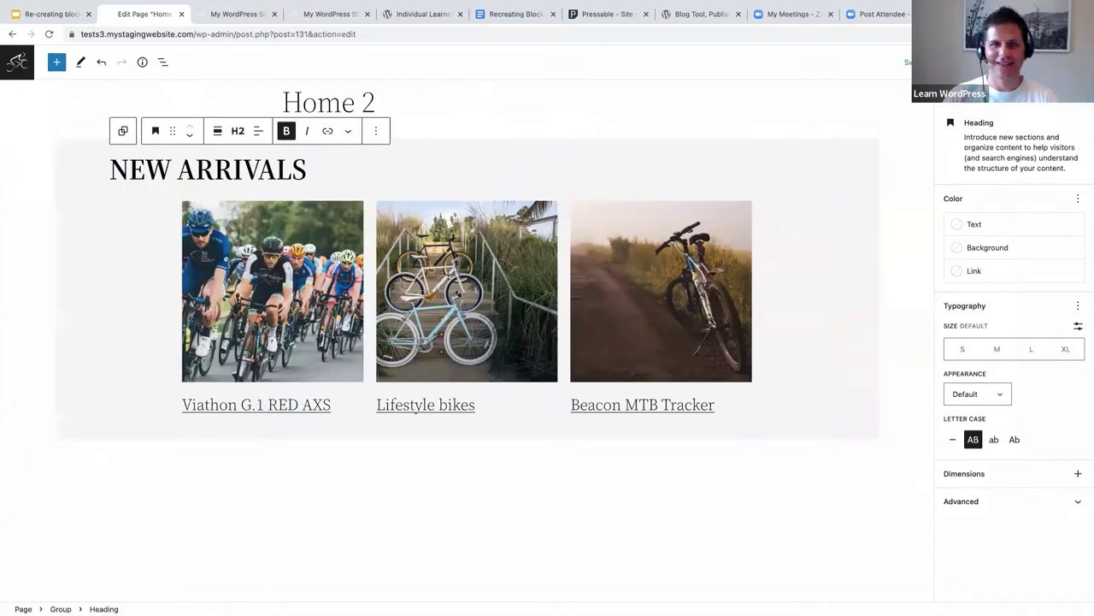
pyautogui.click(1057, 62)
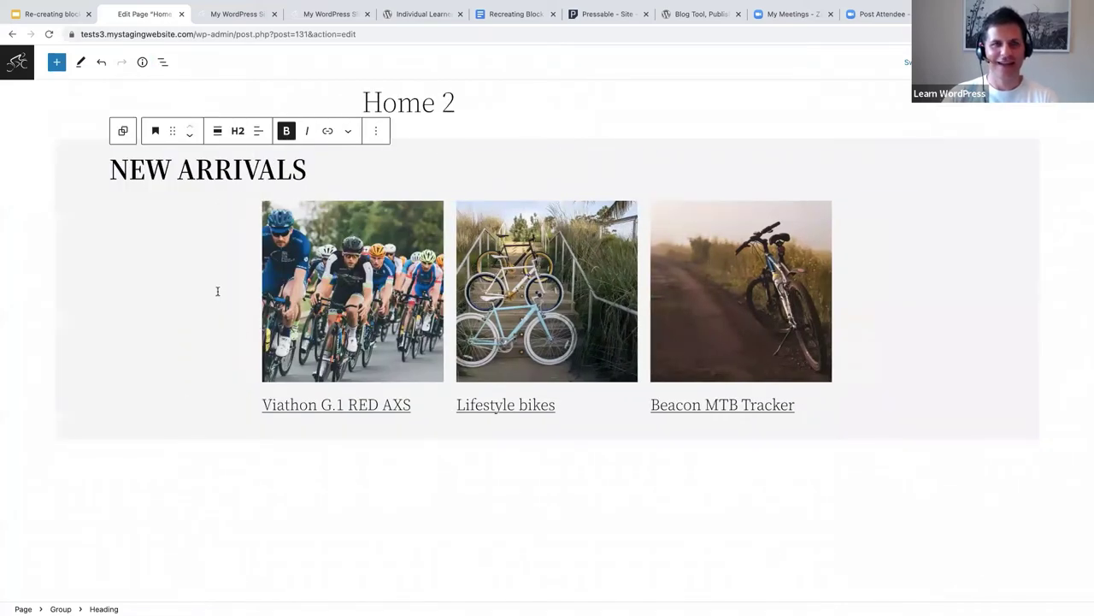
pyautogui.click(238, 15)
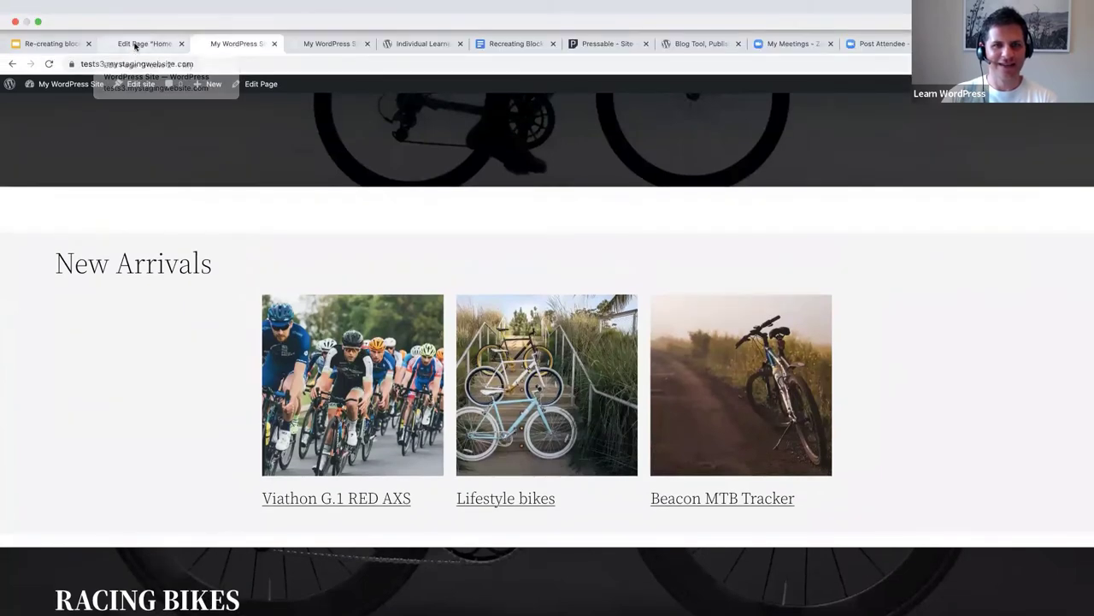
pyautogui.click(134, 45)
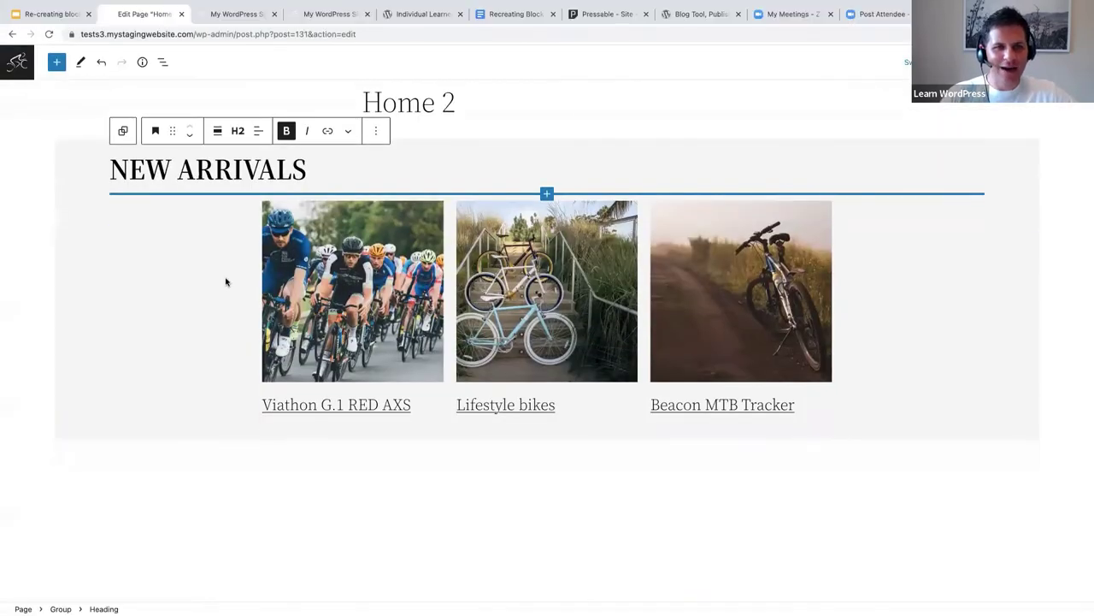
# - Type a stray B before the NEW ARRIVALS heading and delete it again
pyautogui.tripleClick(118, 200)
pyautogui.click(115, 169)
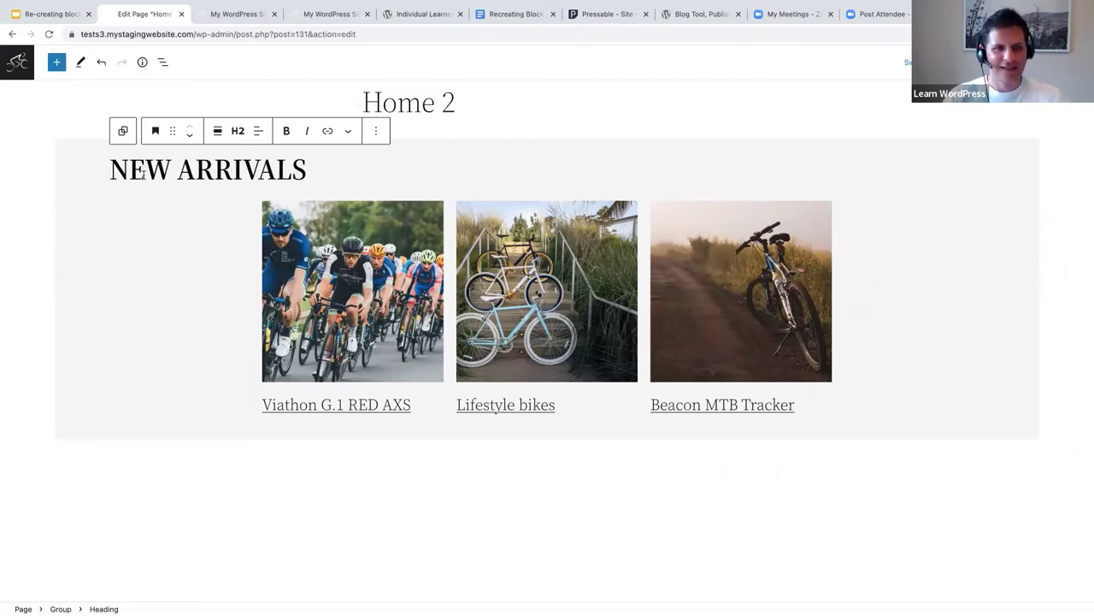
pyautogui.write('B')
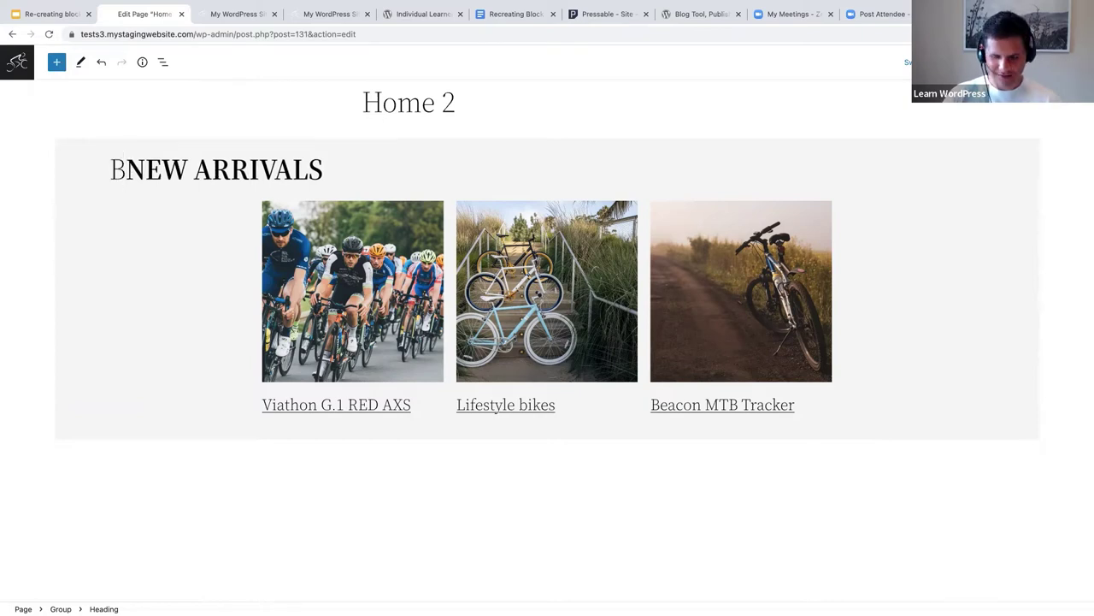
pyautogui.press('BackSpace')
pyautogui.scroll(-1, 195, 295)
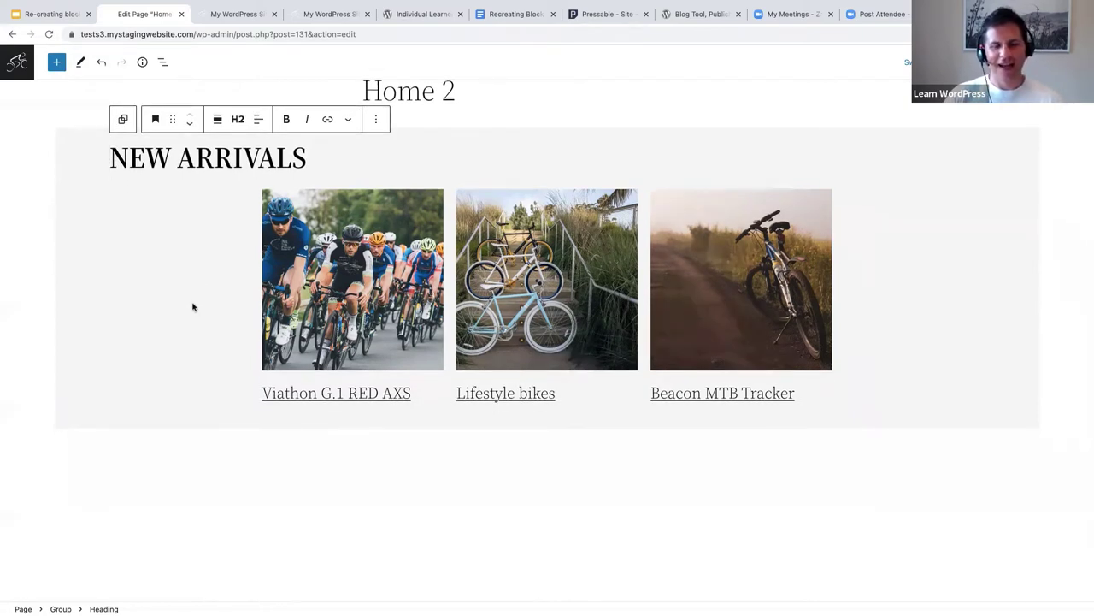
# - Wrap the New Arrivals heading and Query Loop together in a Stack from List View
pyautogui.click(163, 61)
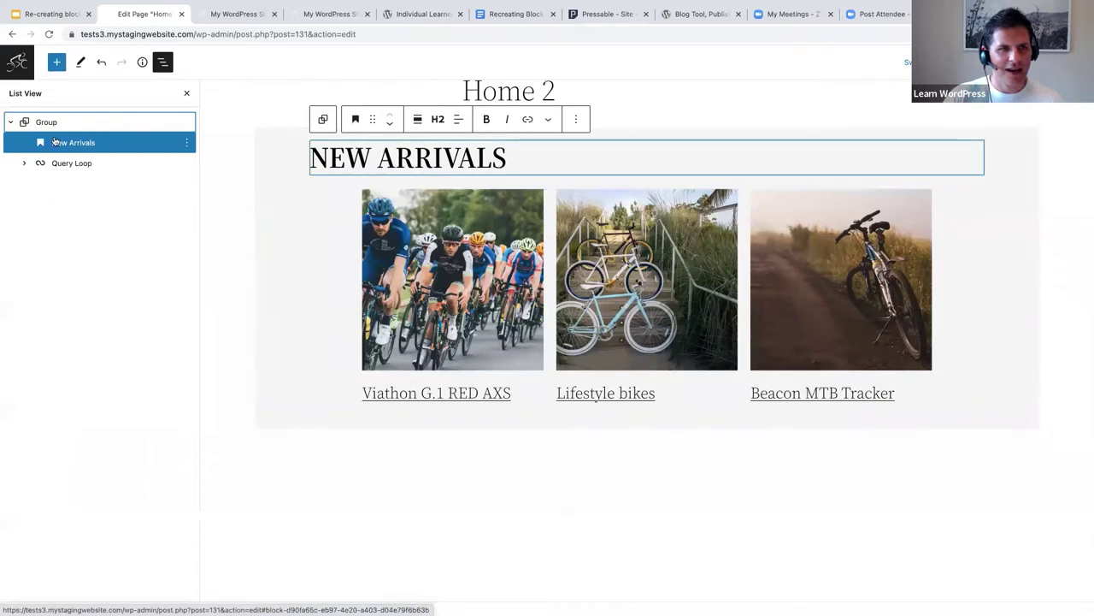
pyautogui.moveTo(62, 143)
pyautogui.mouseDown()
pyautogui.moveTo(71, 155)
pyautogui.moveTo(64, 138)
pyautogui.mouseUp()
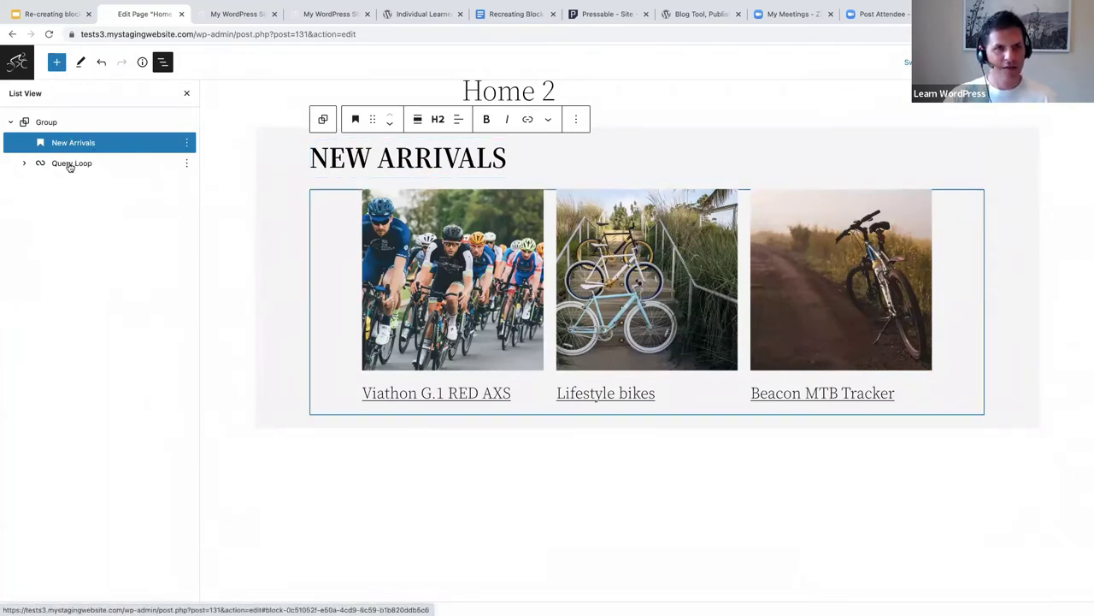
pyautogui.keyDown('shift'); pyautogui.click(71, 164); pyautogui.keyUp('shift')
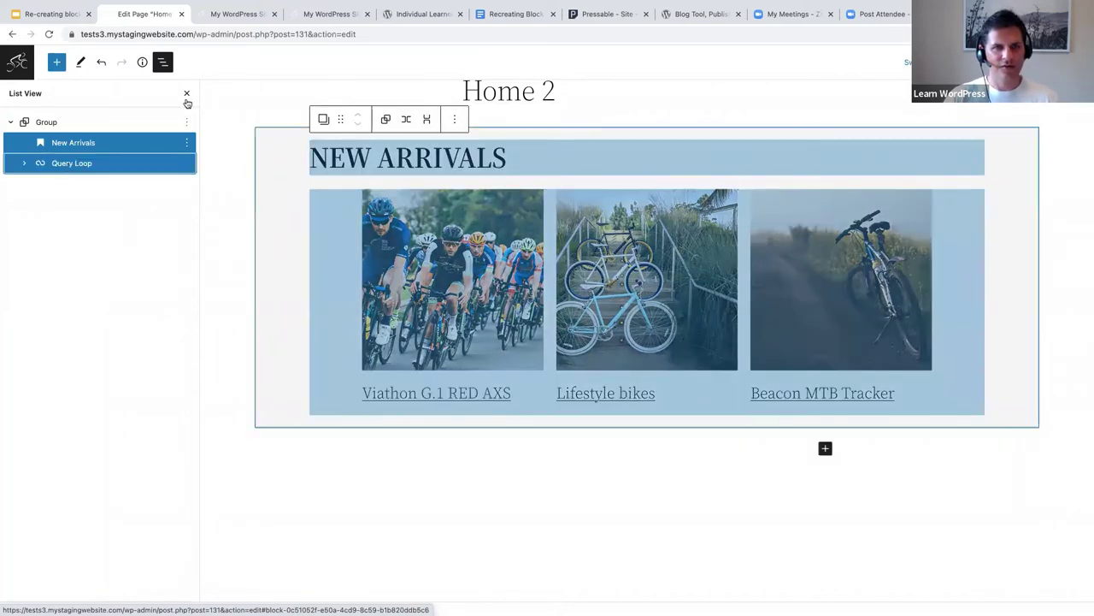
pyautogui.click(429, 121)
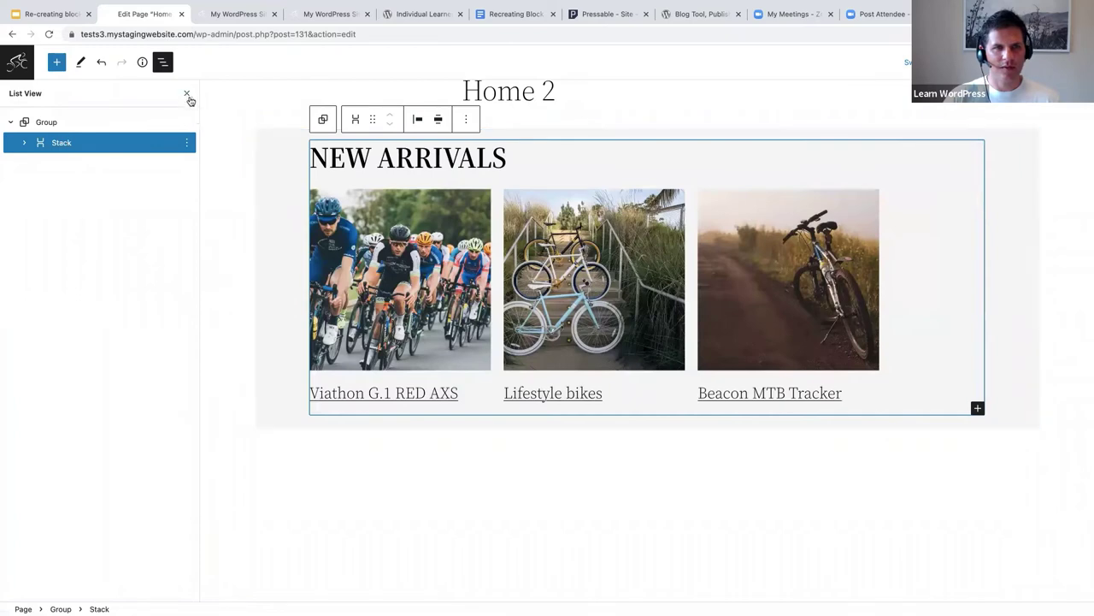
pyautogui.click(187, 94)
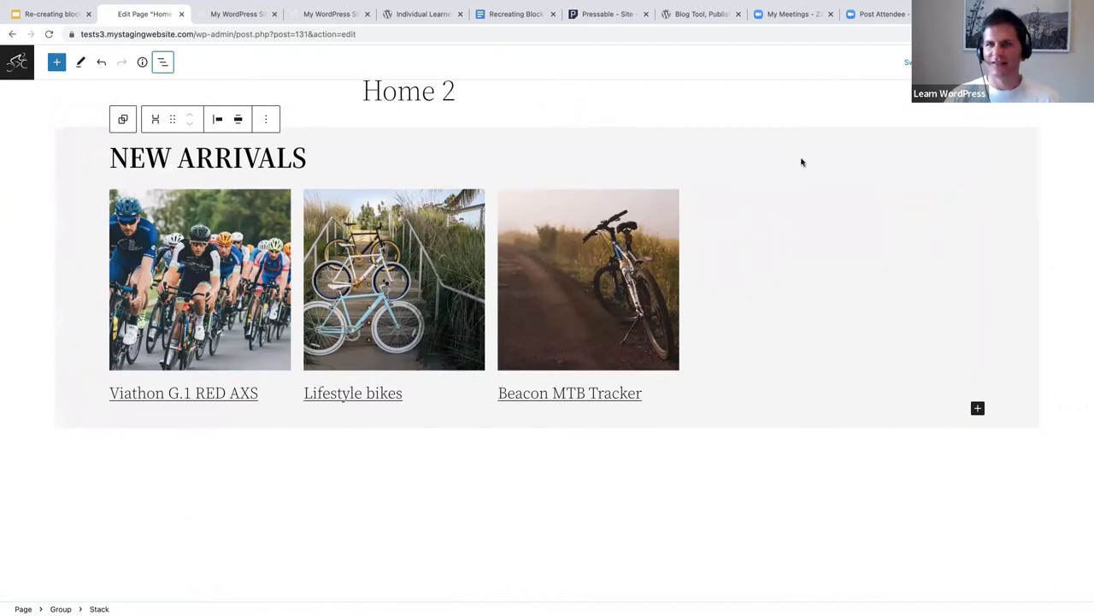
# - Reopen List View and undo the Stack grouping
pyautogui.click(163, 64)
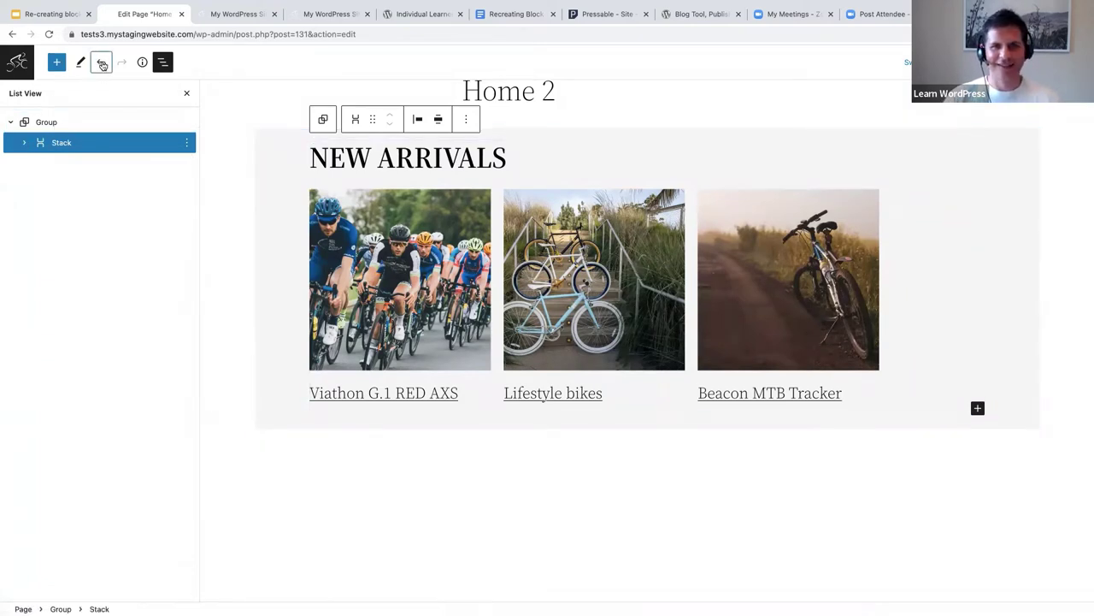
pyautogui.click(102, 64)
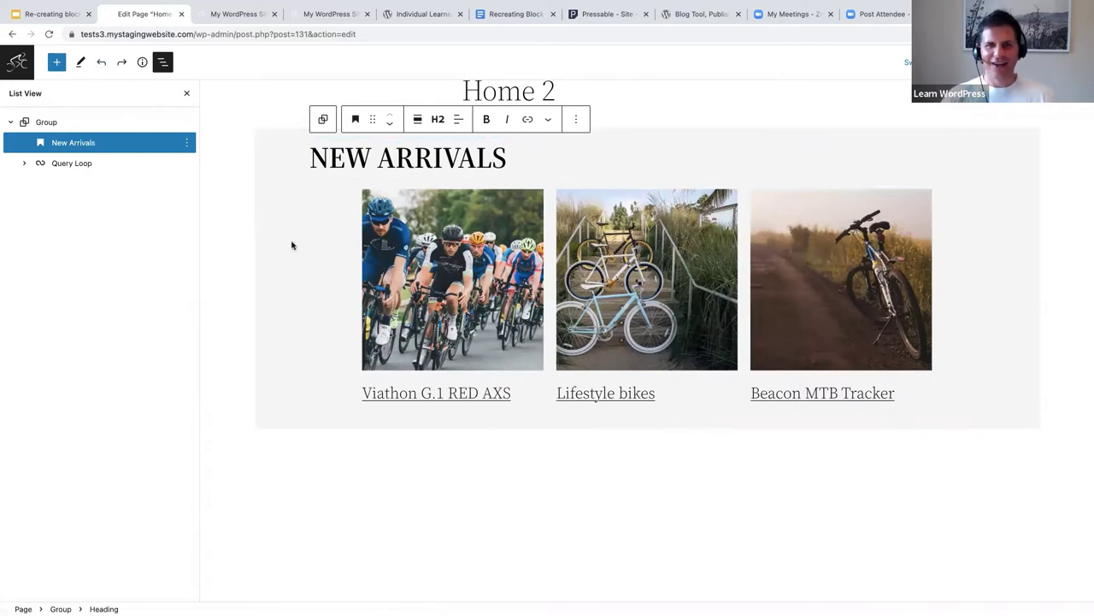
pyautogui.scroll(-2, 294, 345)
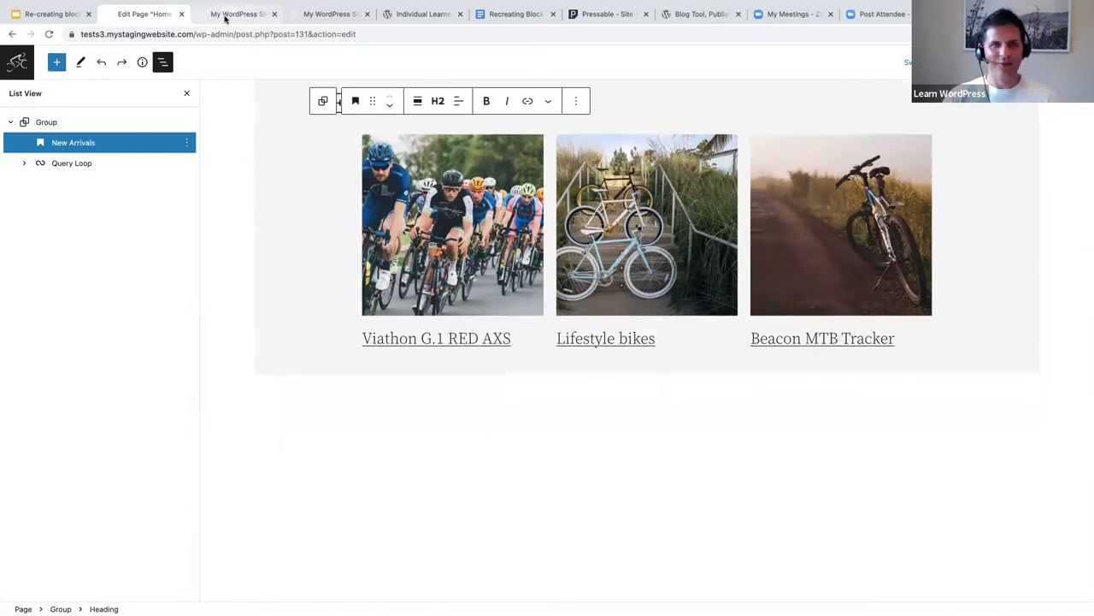
# - Scroll the live home page to see New Arrivals above the RACING BIKES cover
pyautogui.click(231, 10)
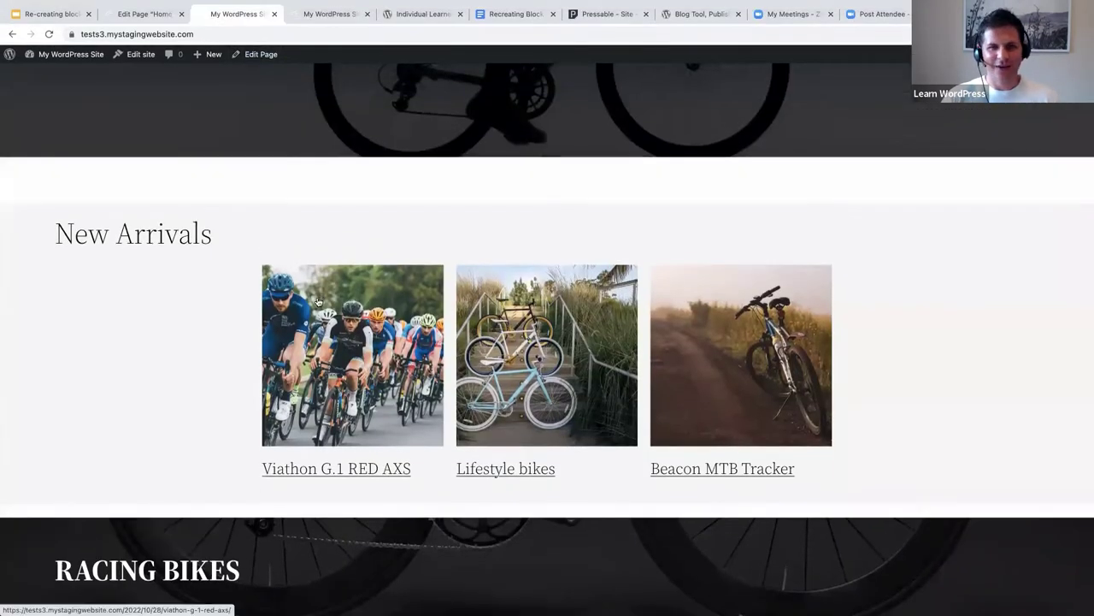
pyautogui.scroll(-5, 316, 302)
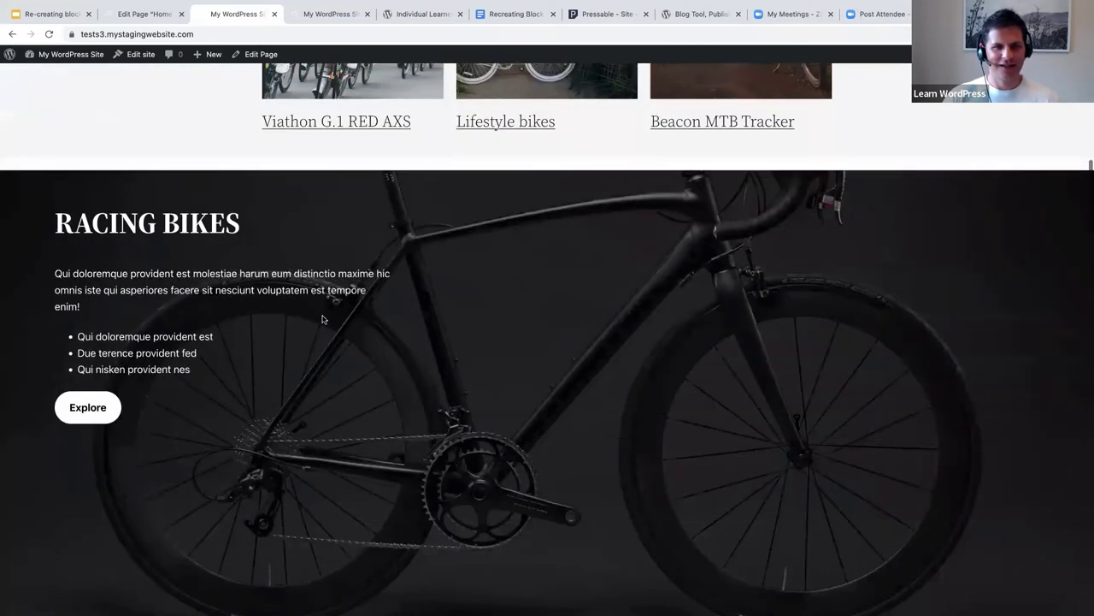
pyautogui.scroll(-2, 322, 319)
pyautogui.scroll(1, 323, 319)
pyautogui.scroll(1, 342, 356)
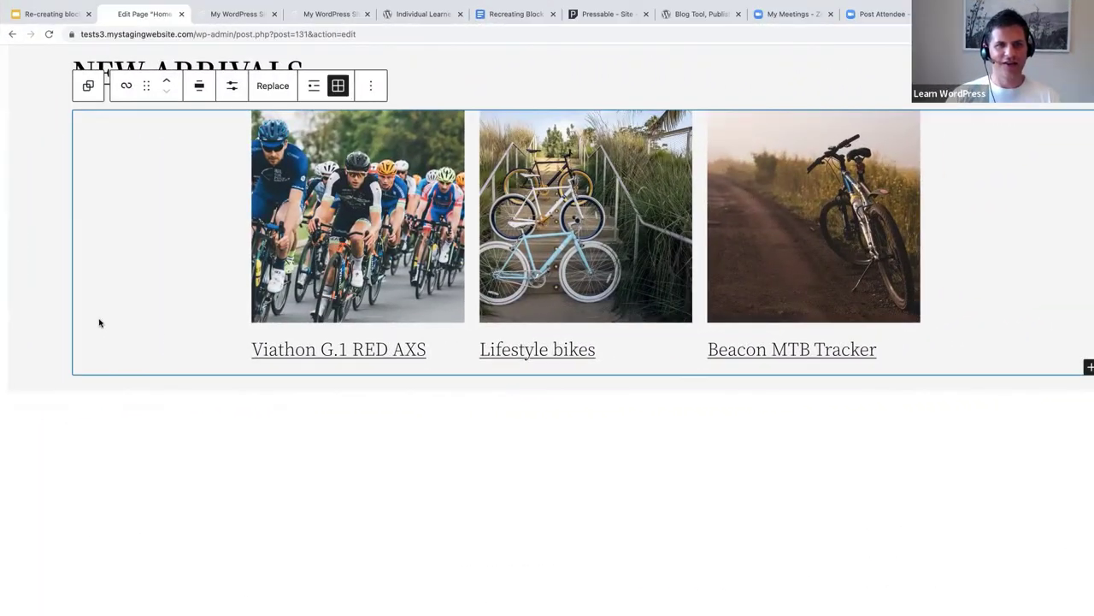
# - Insert a Cover block below the NEW ARRIVALS group using /cover
pyautogui.click(53, 322)
pyautogui.press('Return')
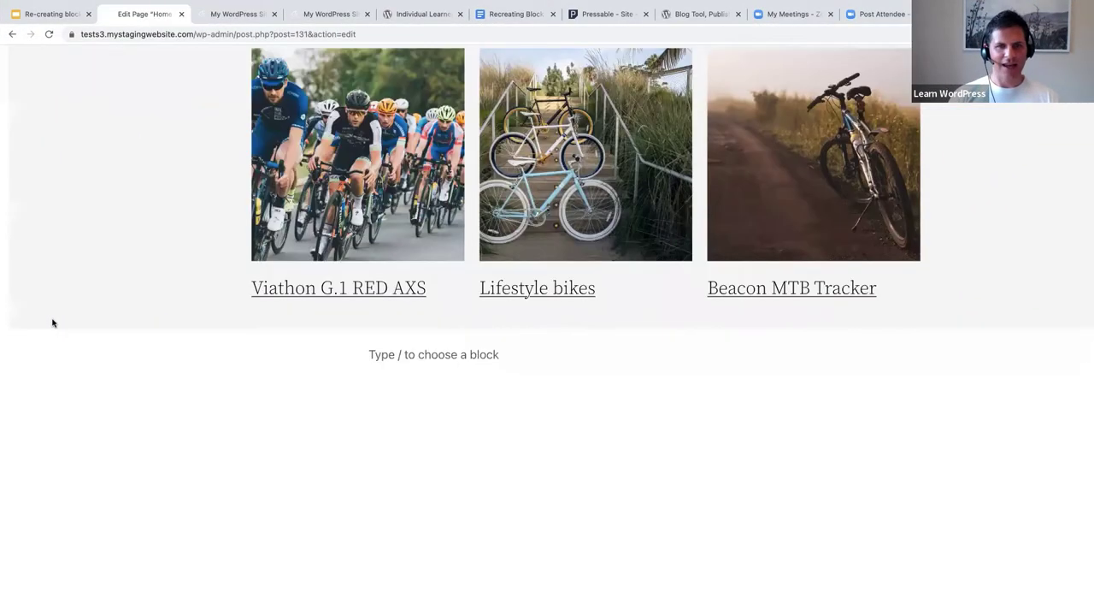
pyautogui.write('/')
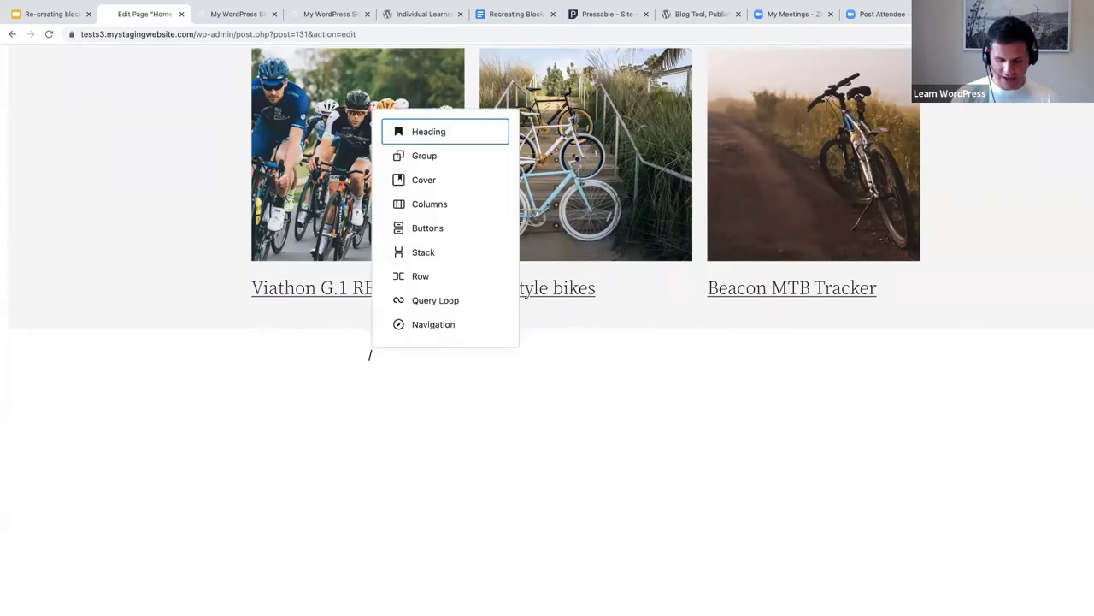
pyautogui.write('cover')
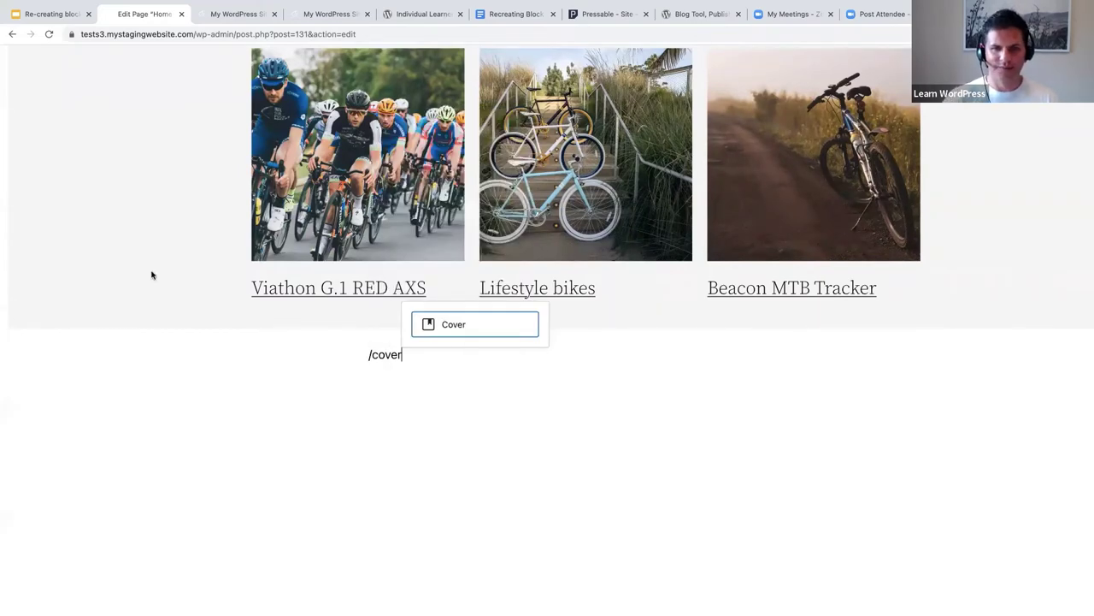
pyautogui.click(461, 327)
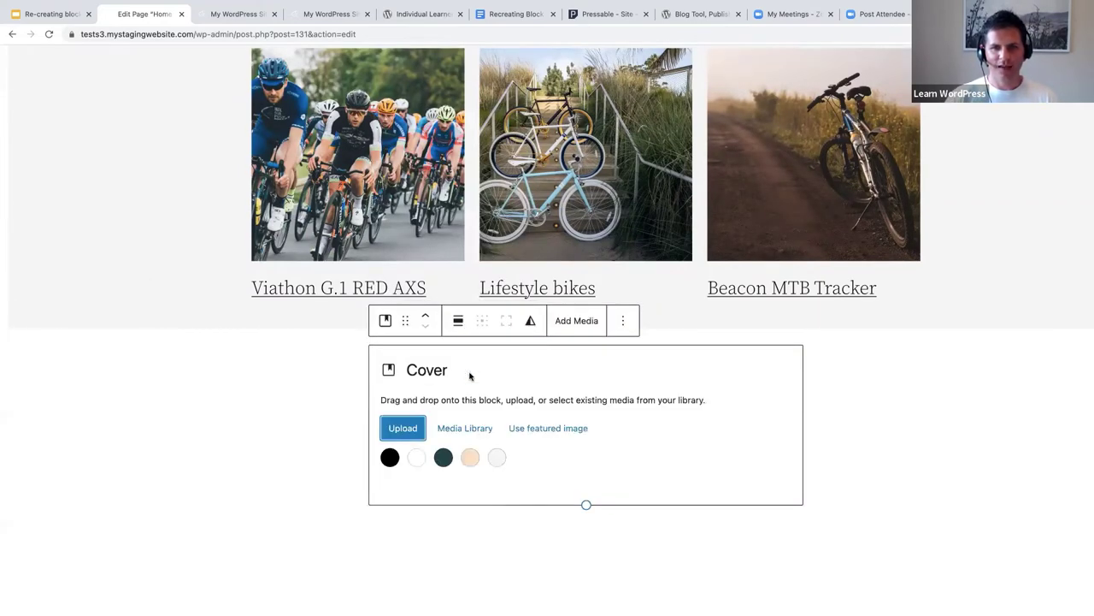
pyautogui.scroll(-2, 462, 329)
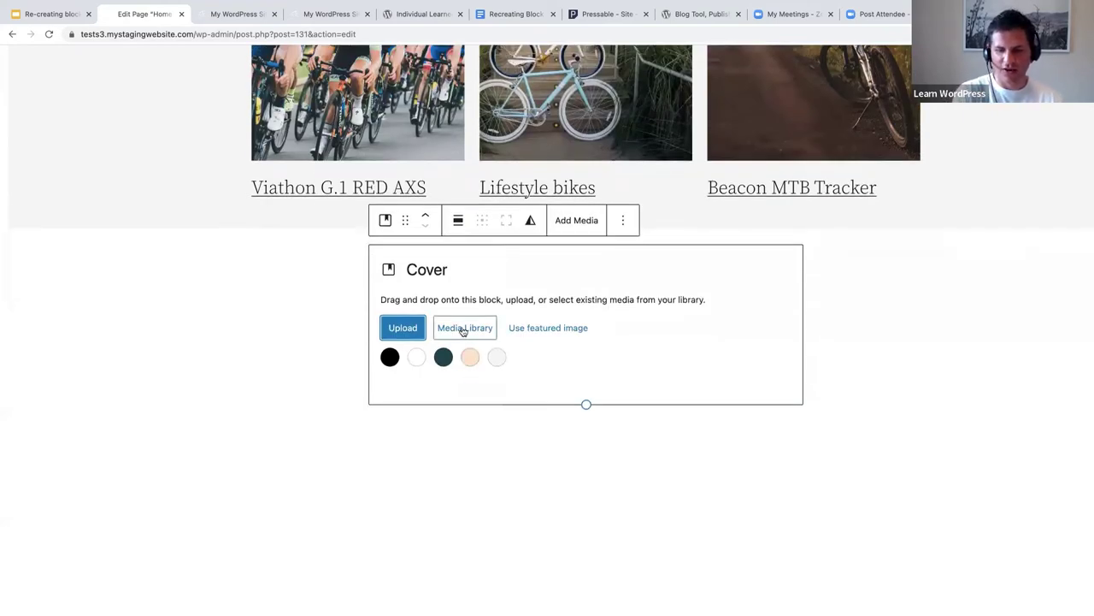
# - Pick the dark black bike photo from the Media Library for the cover
pyautogui.click(463, 330)
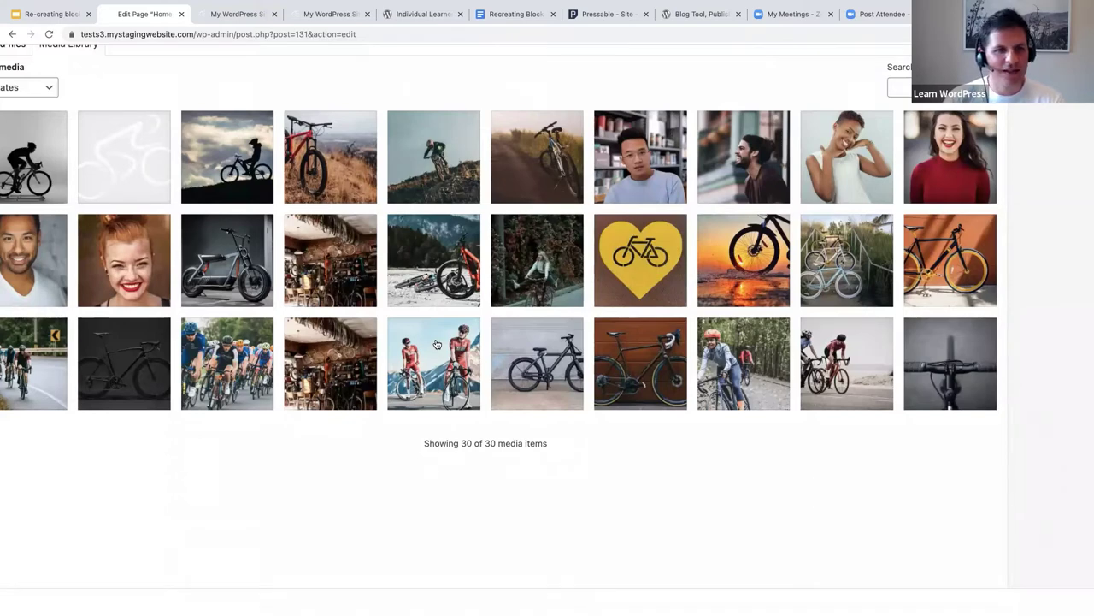
pyautogui.click(128, 361)
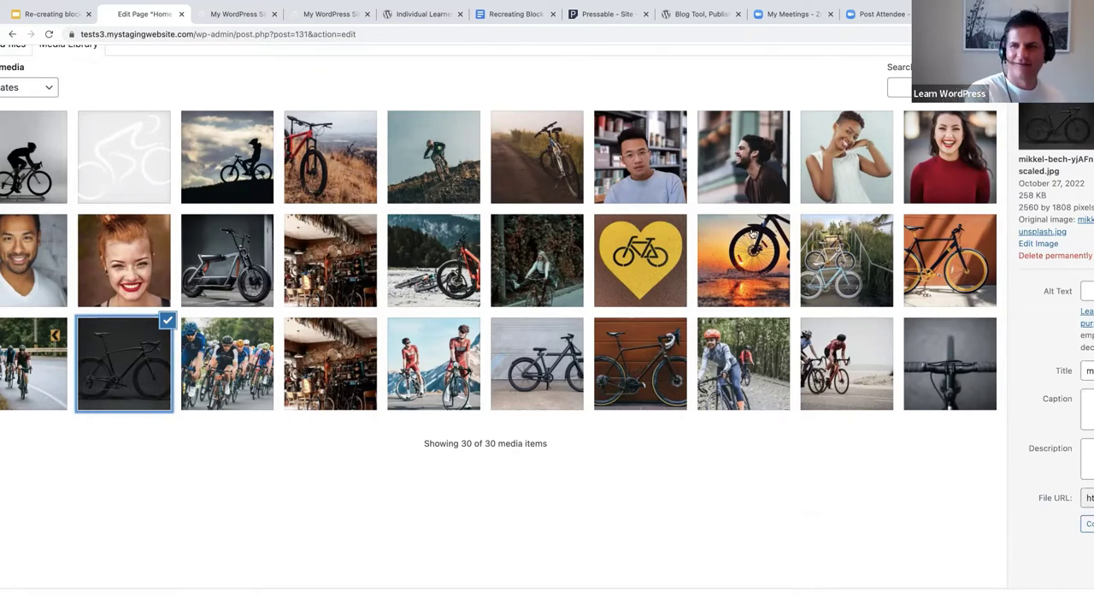
pyautogui.scroll(-3, 752, 231)
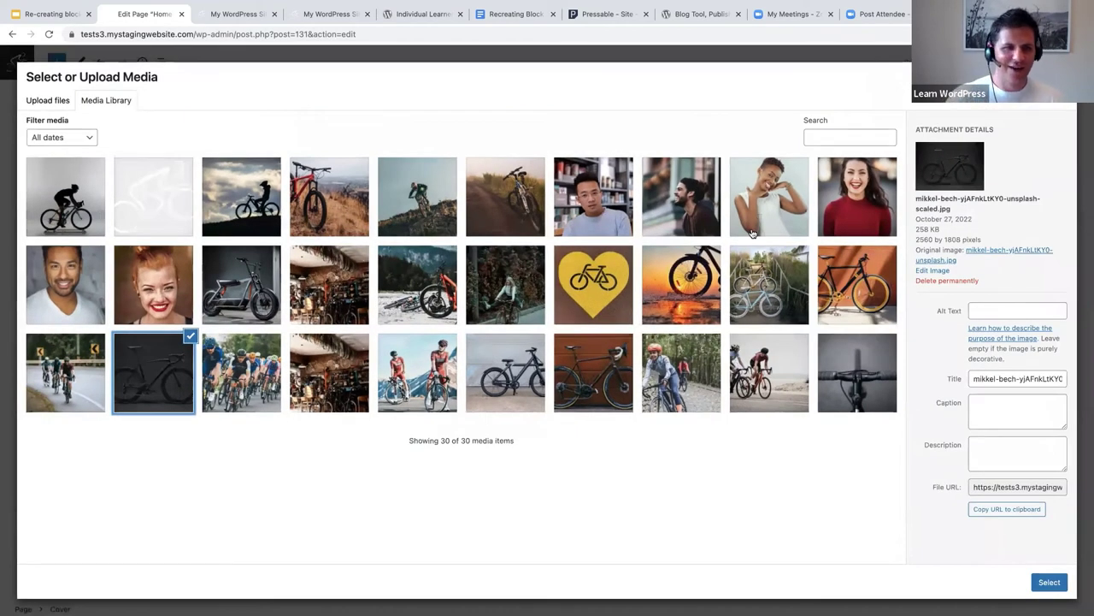
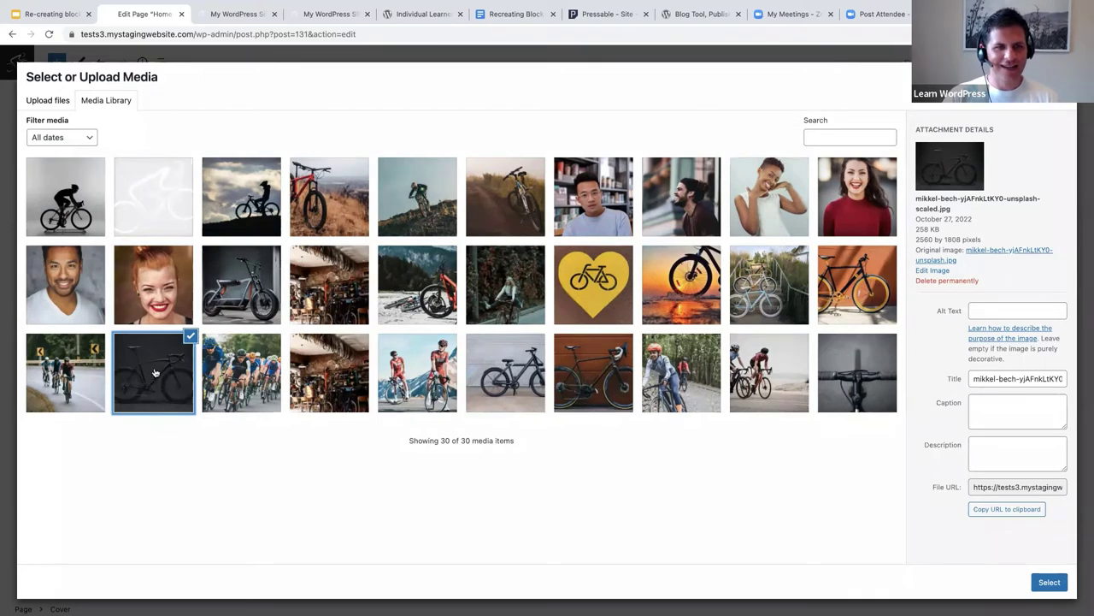
# - Use the black bike photo as the cover image, save the page, and toggle full height
pyautogui.click(1050, 582)
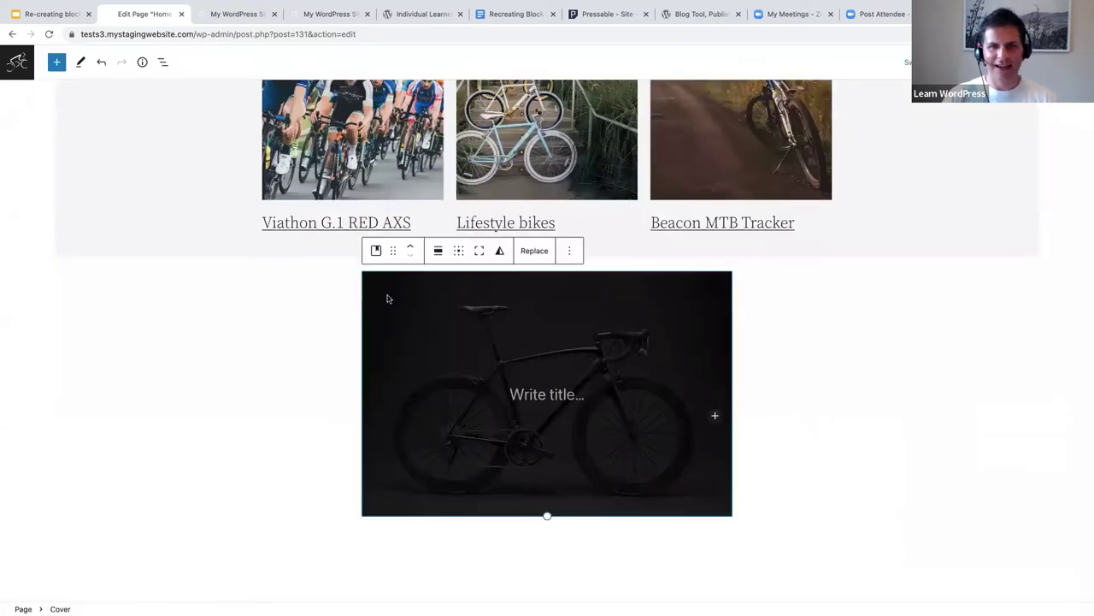
pyautogui.hotkey('ctrl', 's')
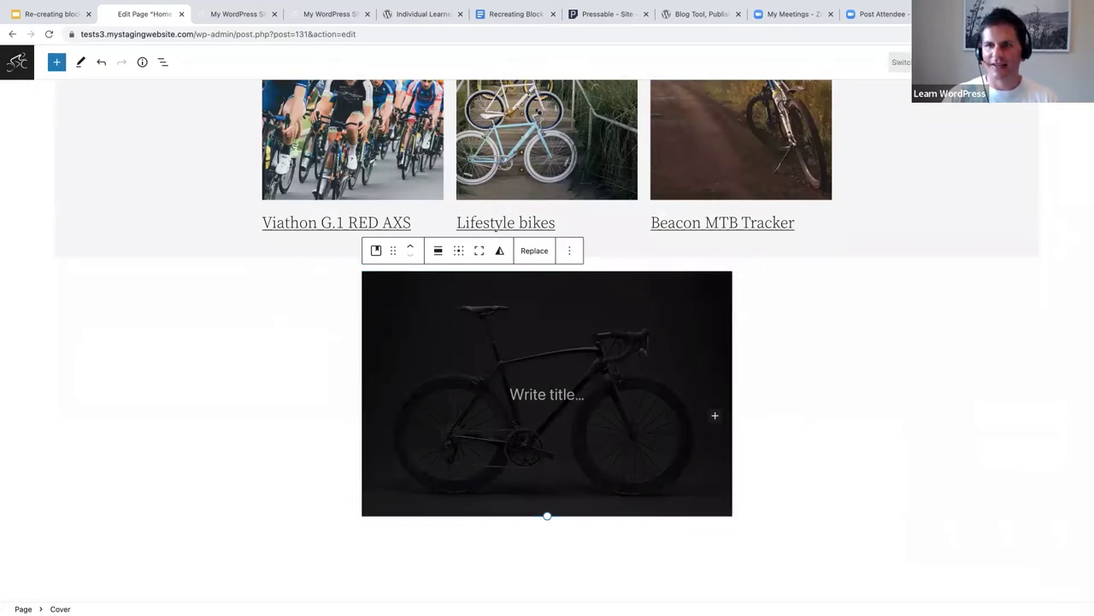
pyautogui.click(479, 251)
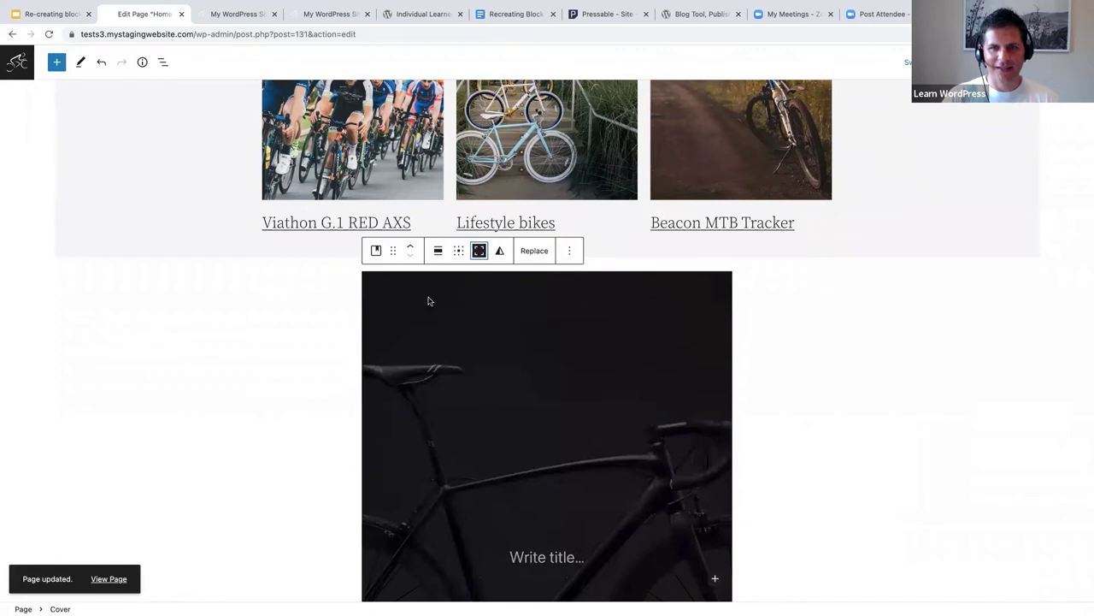
# - Align the cover to full width and re-toggle its full-height setting
pyautogui.click(438, 251)
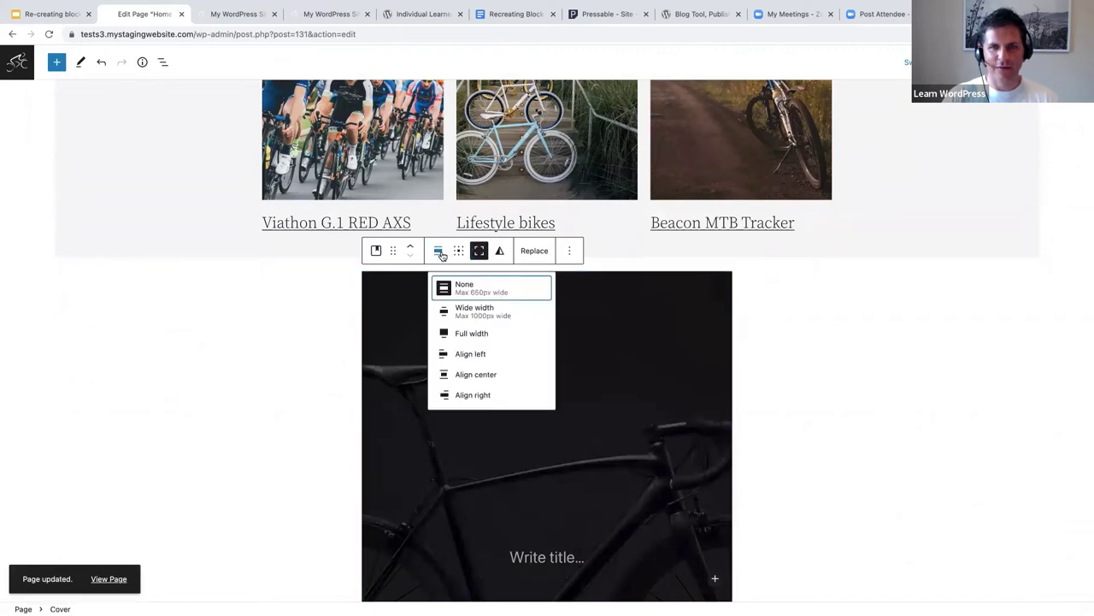
pyautogui.click(470, 333)
pyautogui.scroll(-5, 484, 400)
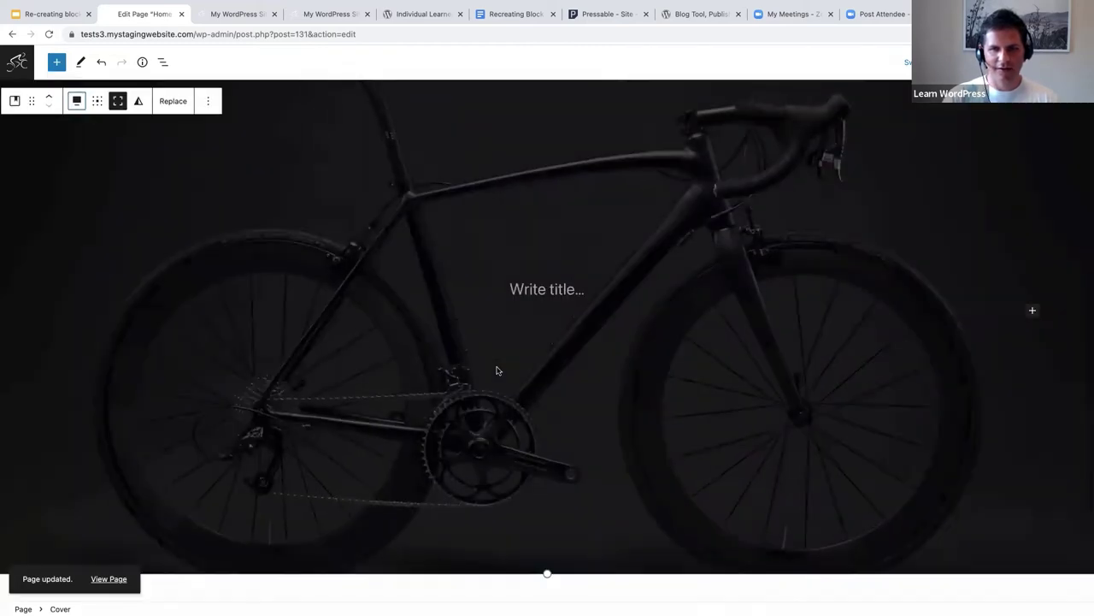
pyautogui.scroll(1, 496, 369)
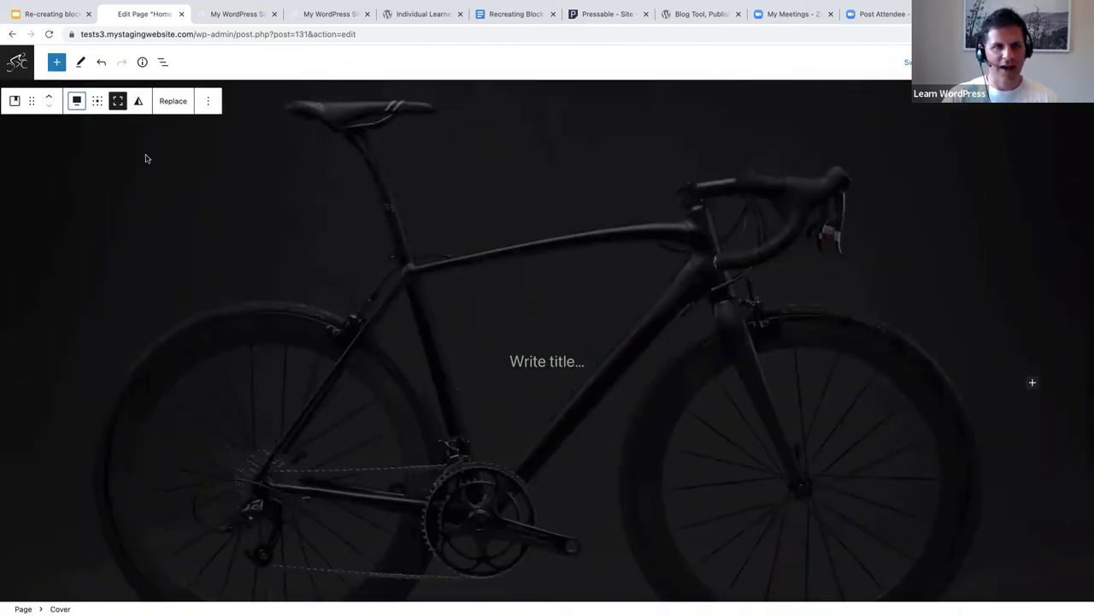
pyautogui.click(117, 103)
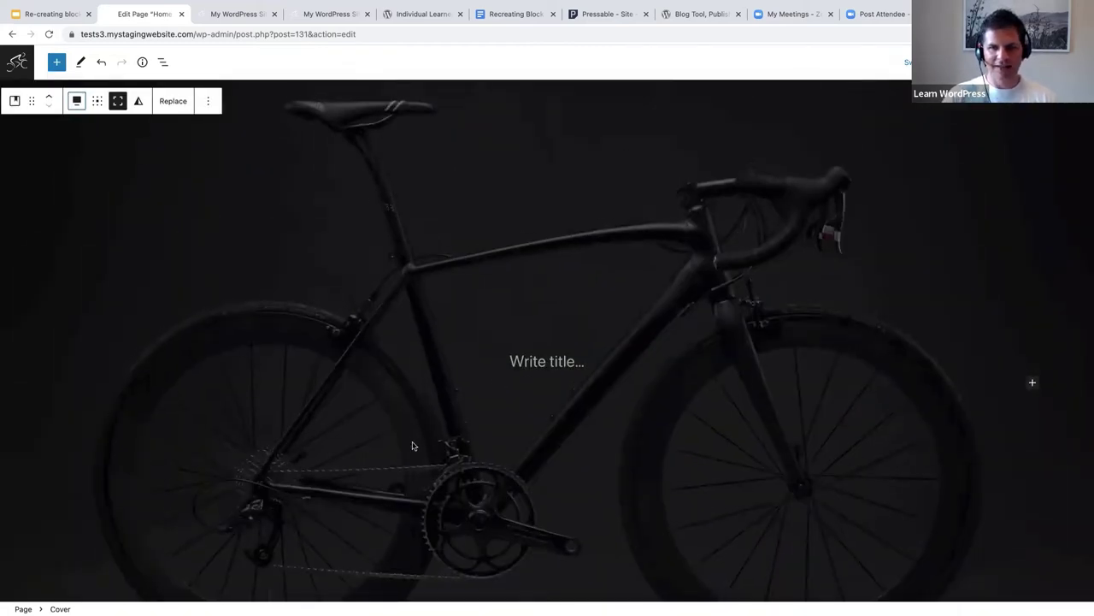
pyautogui.click(532, 361)
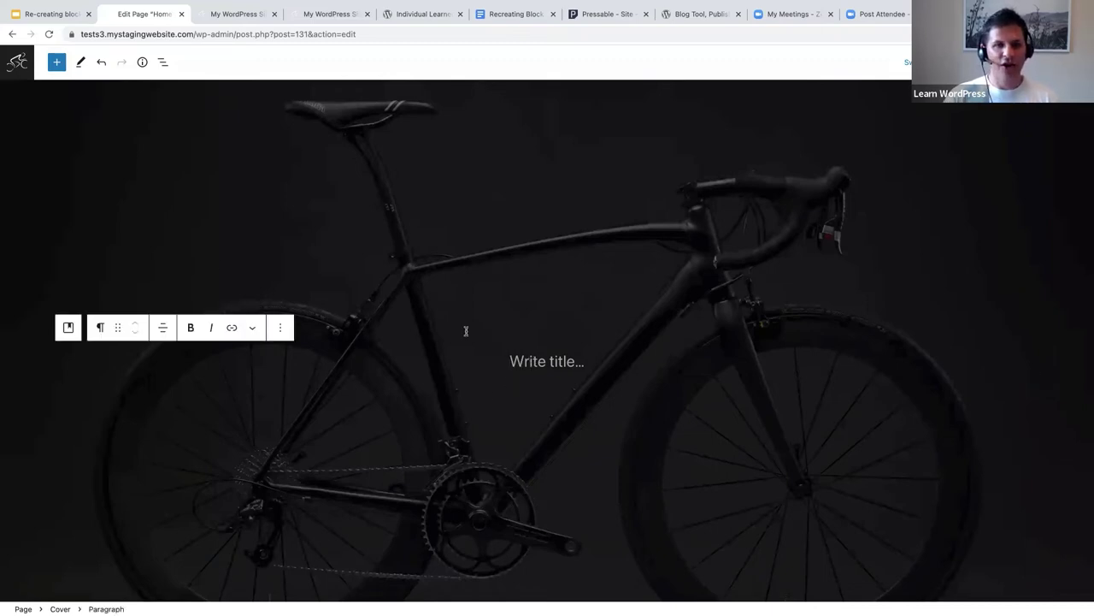
# - Move the cover's content position to top left
pyautogui.click(52, 206)
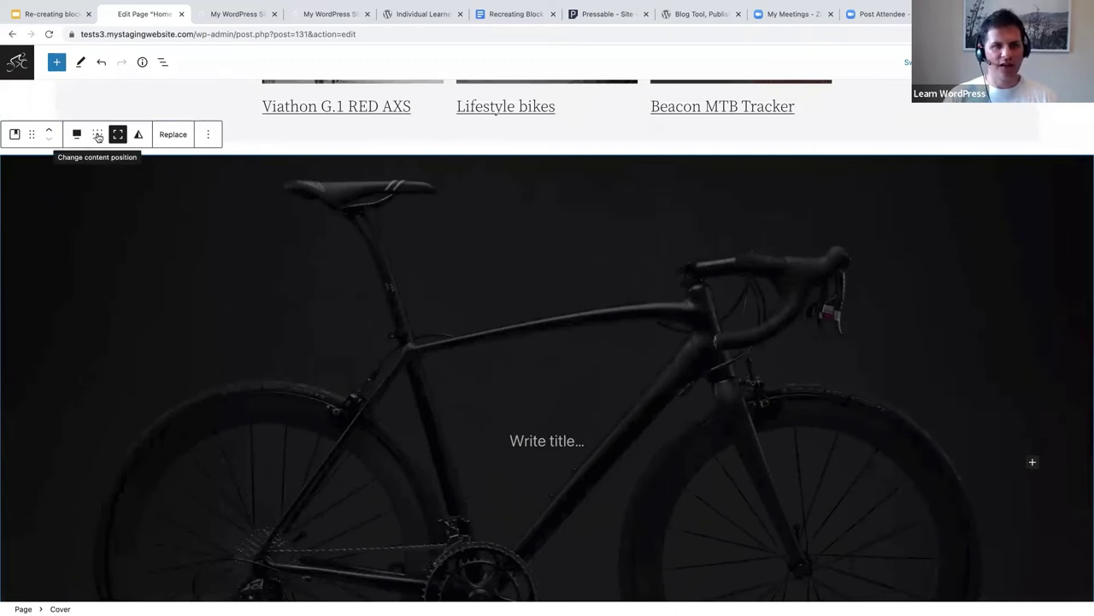
pyautogui.click(98, 136)
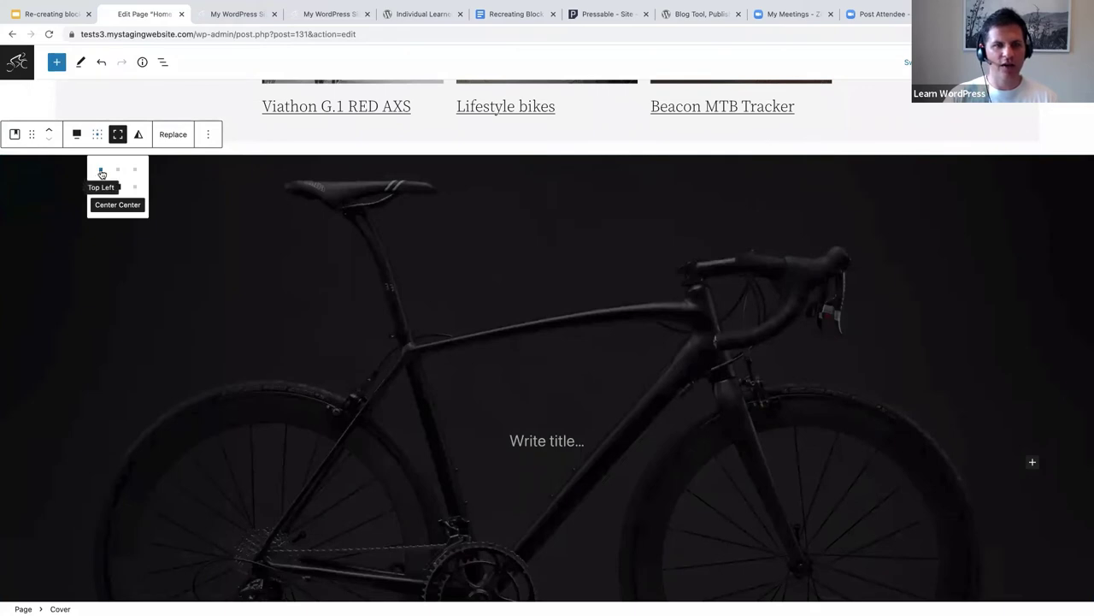
pyautogui.click(103, 171)
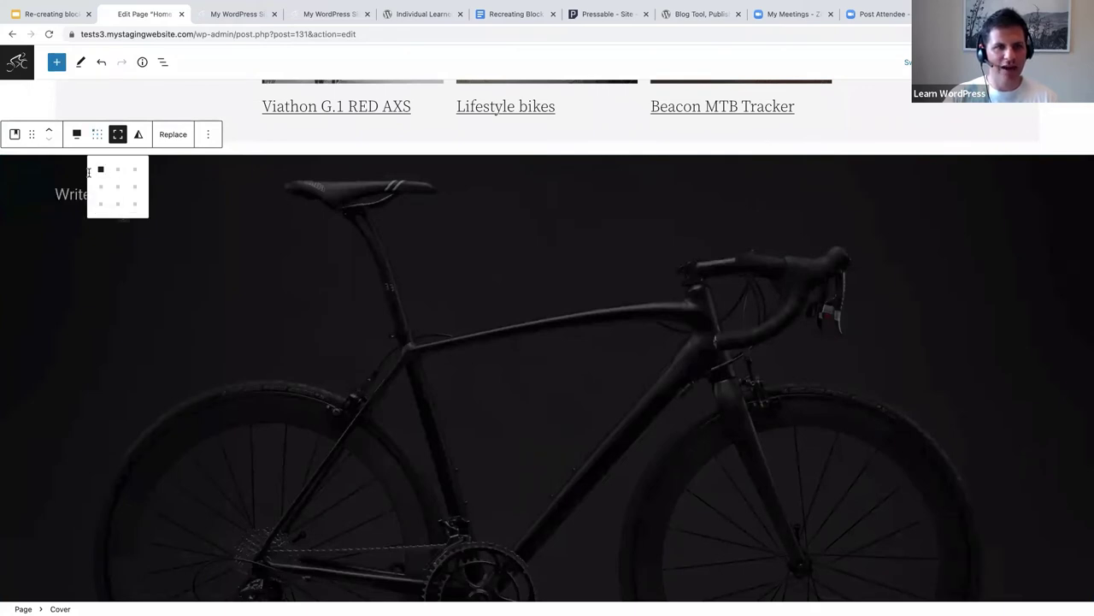
pyautogui.click(62, 191)
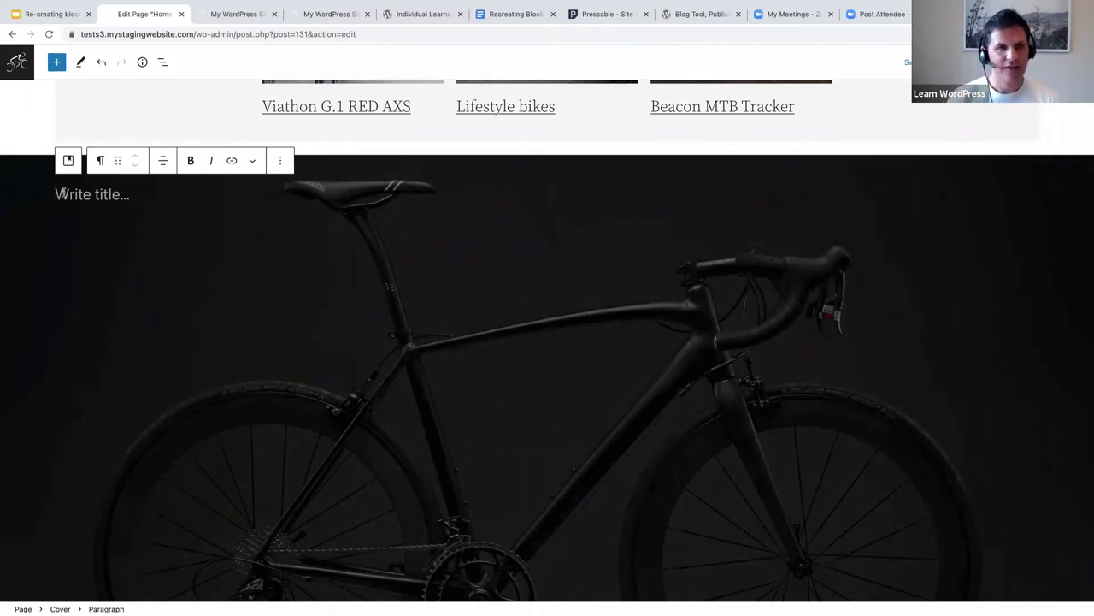
# - Turn the title paragraph into a Group with /group, undoing a heading misplaced outside it
pyautogui.write('/')
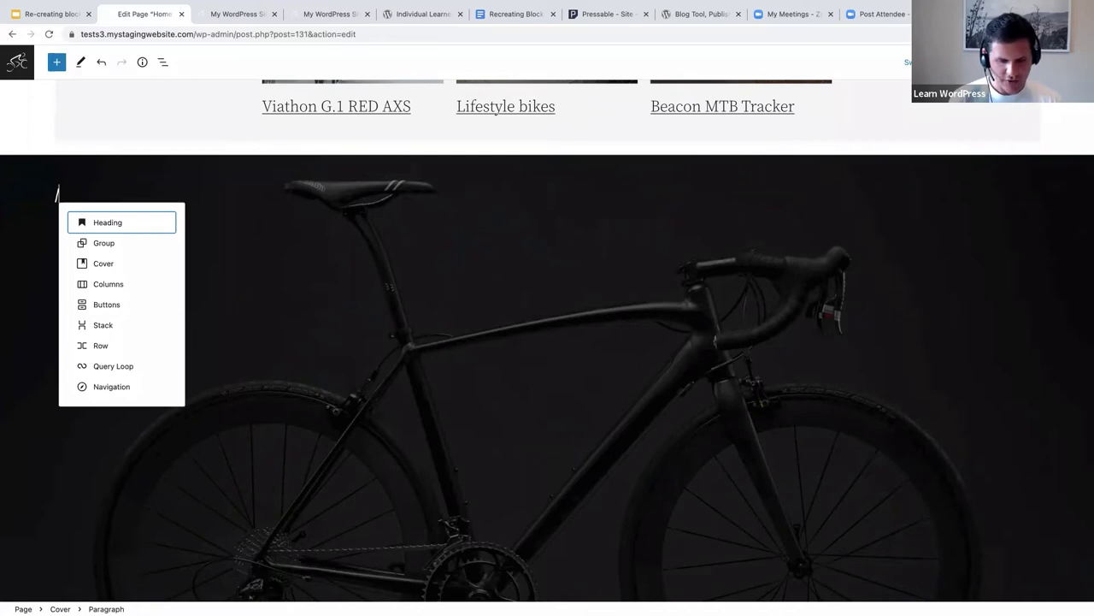
pyautogui.write('group')
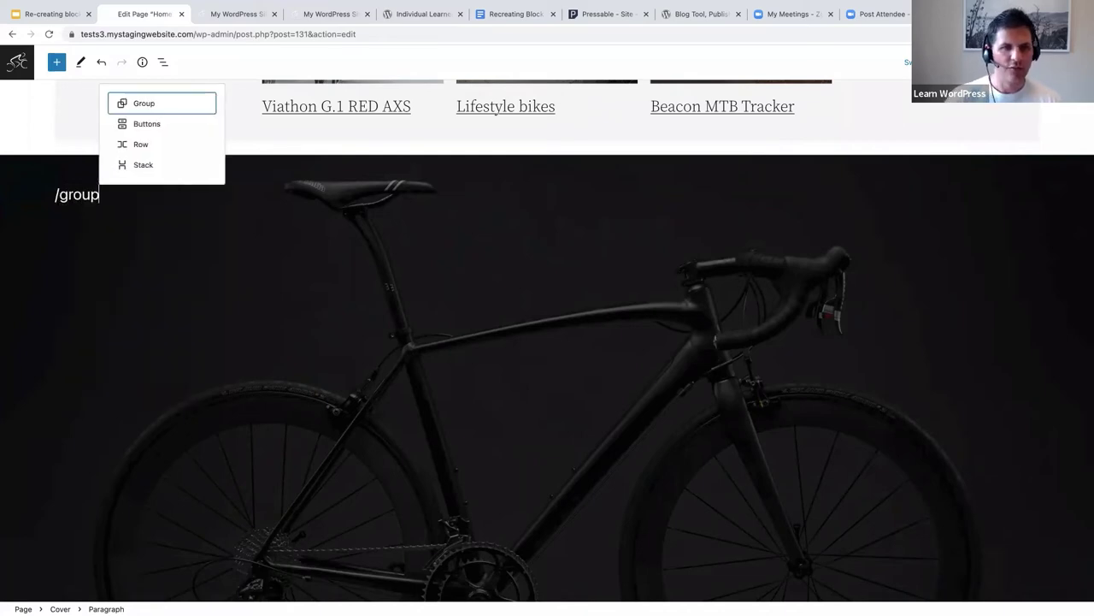
pyautogui.click(137, 107)
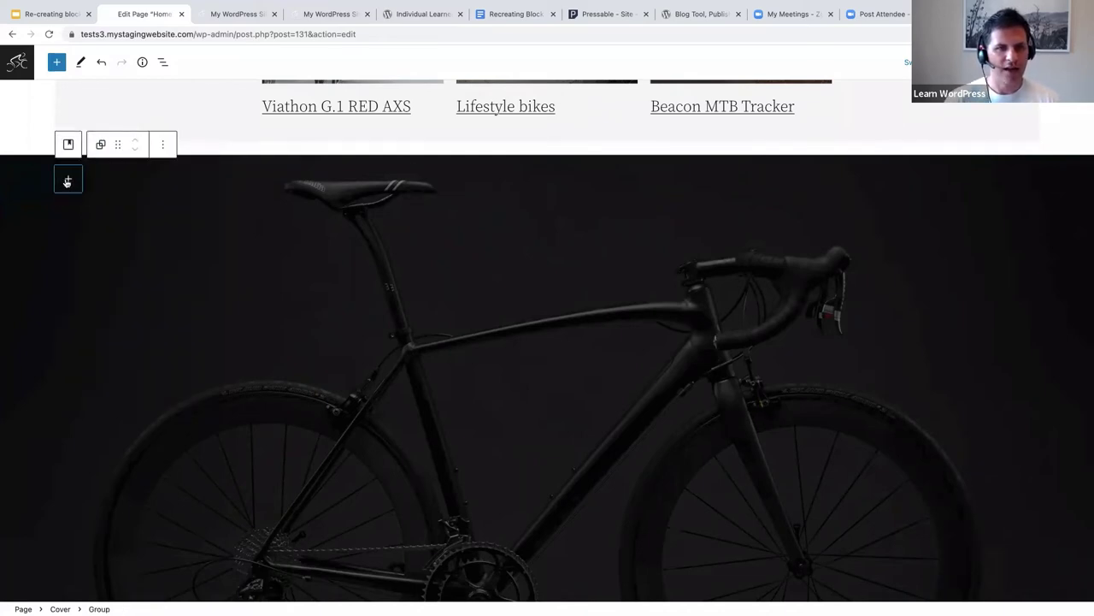
pyautogui.click(67, 181)
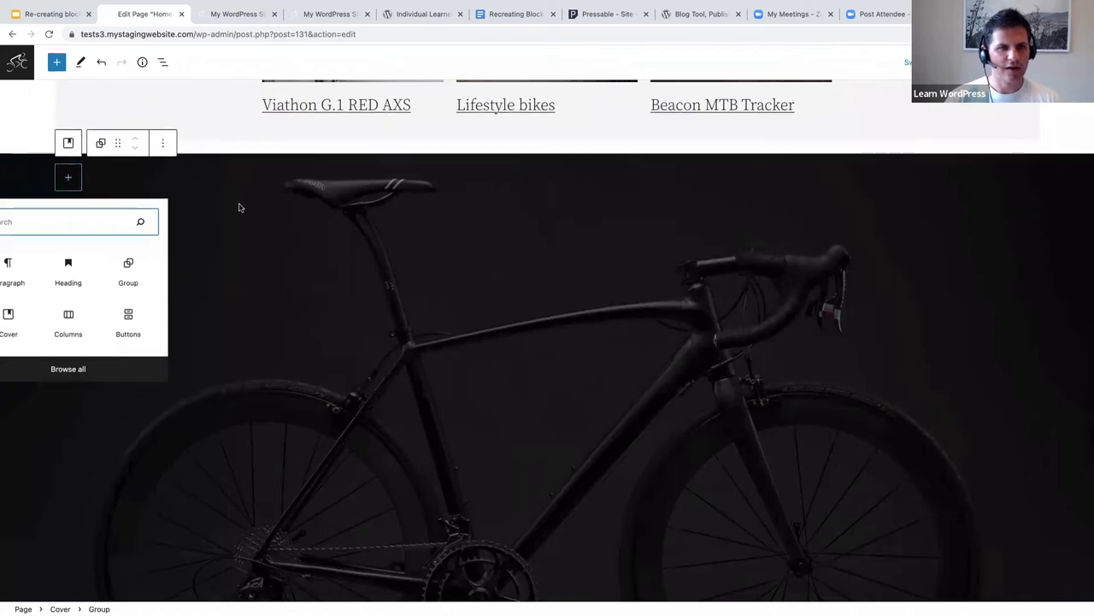
pyautogui.scroll(-1, 237, 208)
pyautogui.click(129, 180)
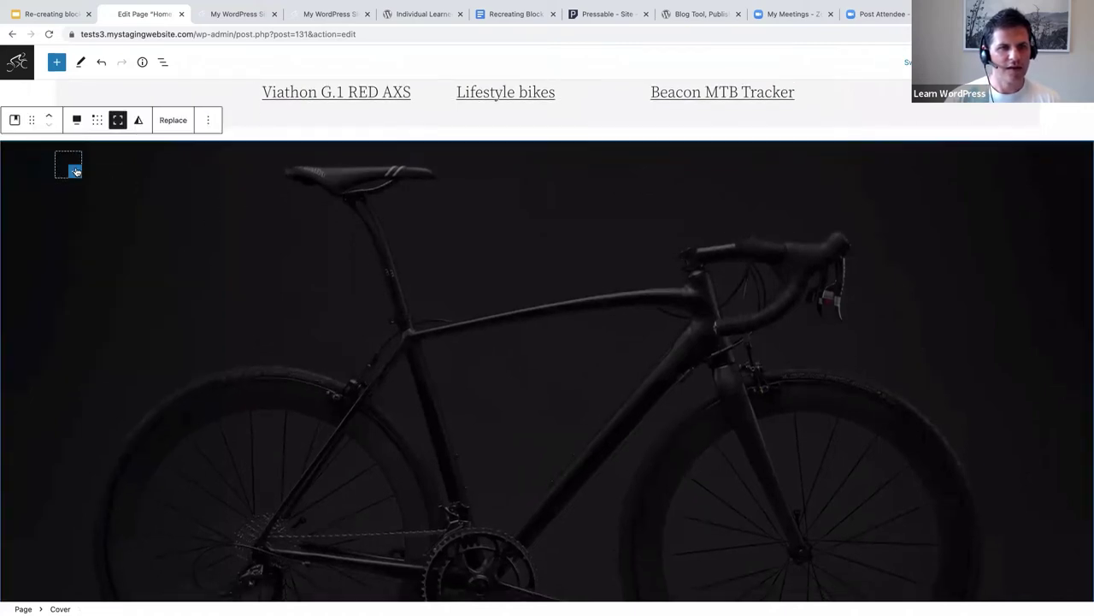
pyautogui.click(75, 171)
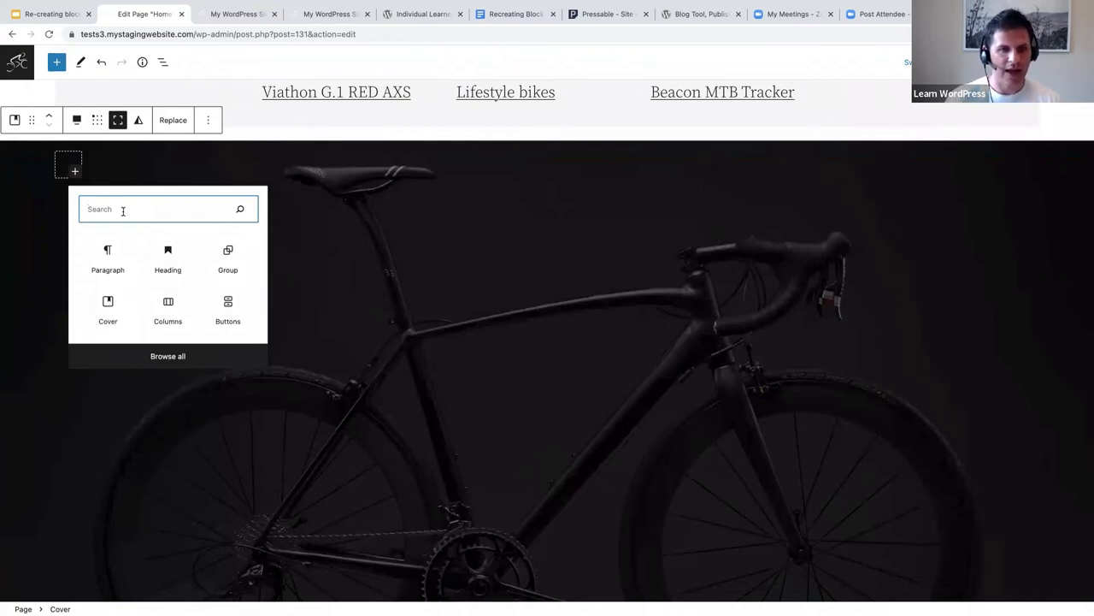
pyautogui.click(167, 255)
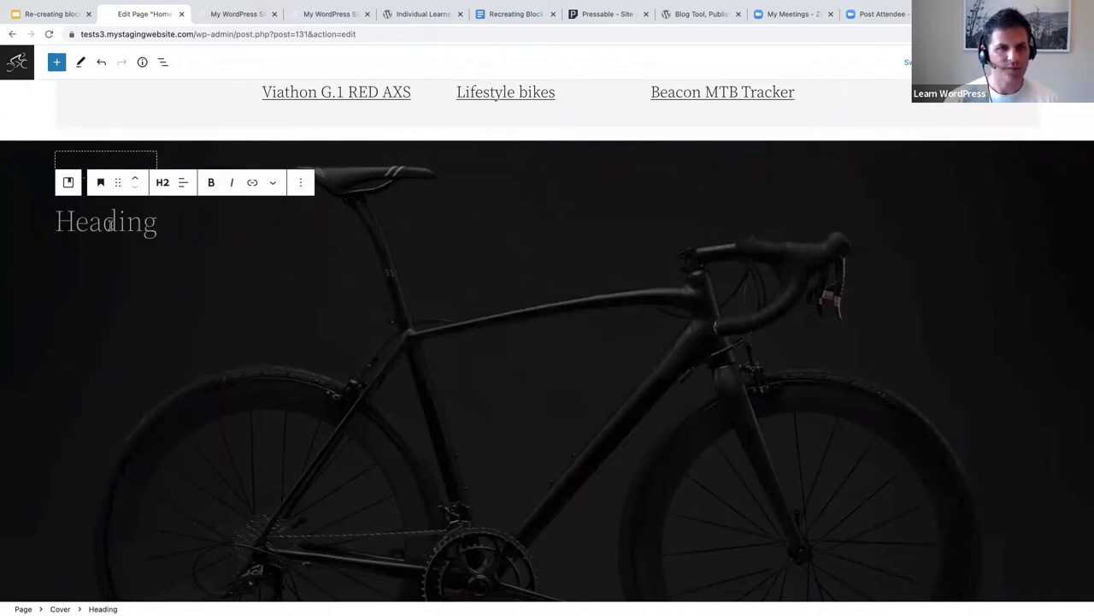
pyautogui.click(100, 65)
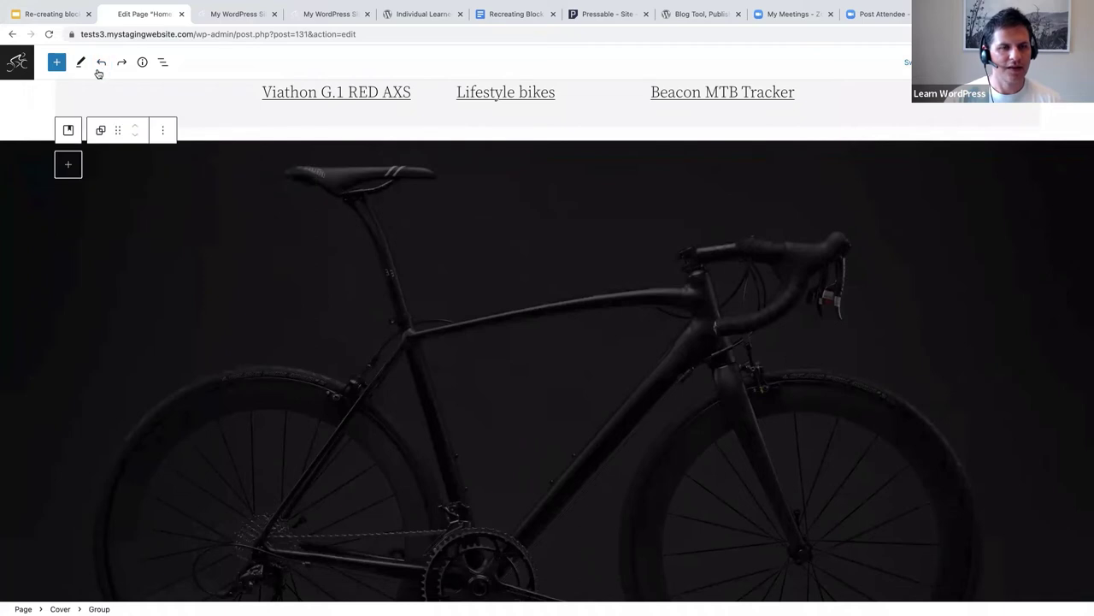
# - Add a 'RACING BIKES' heading inside the group, with a new paragraph below
pyautogui.click(68, 165)
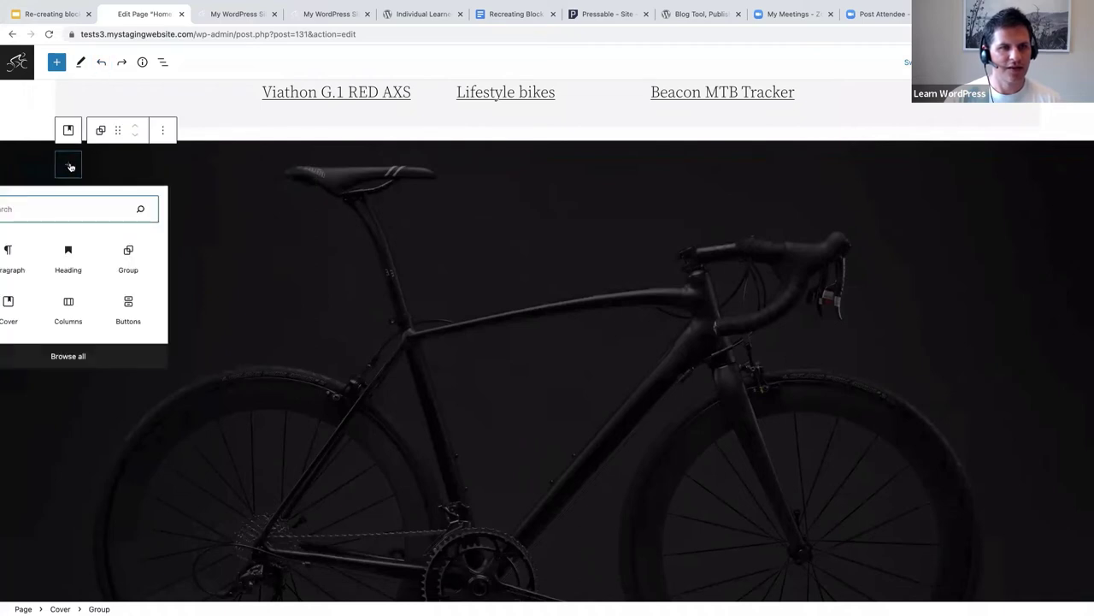
pyautogui.click(67, 253)
pyautogui.write('RACING BIKES')
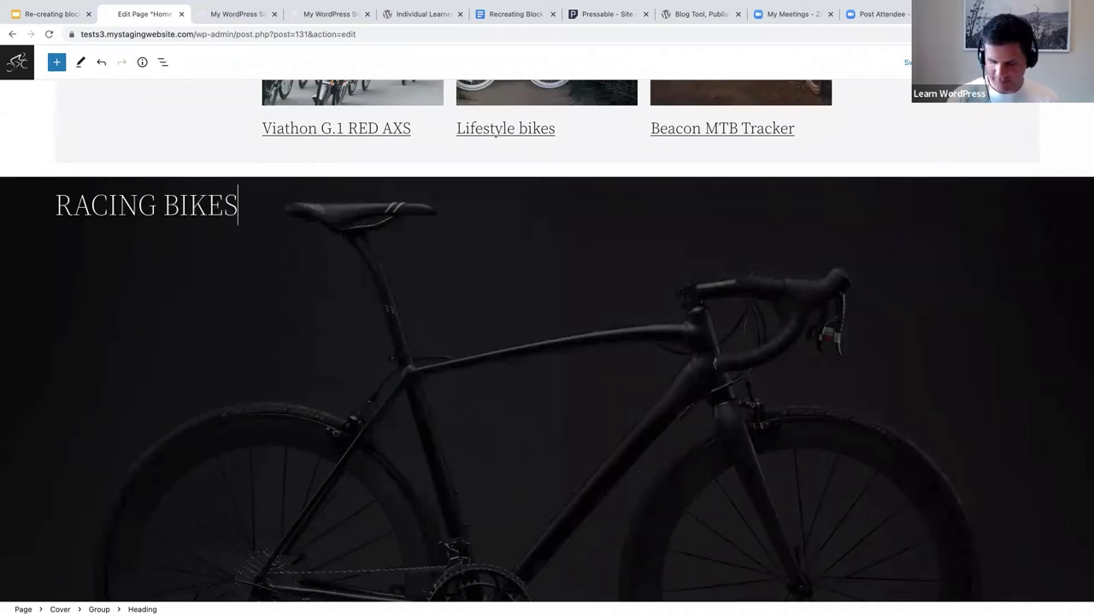
pyautogui.press('Return')
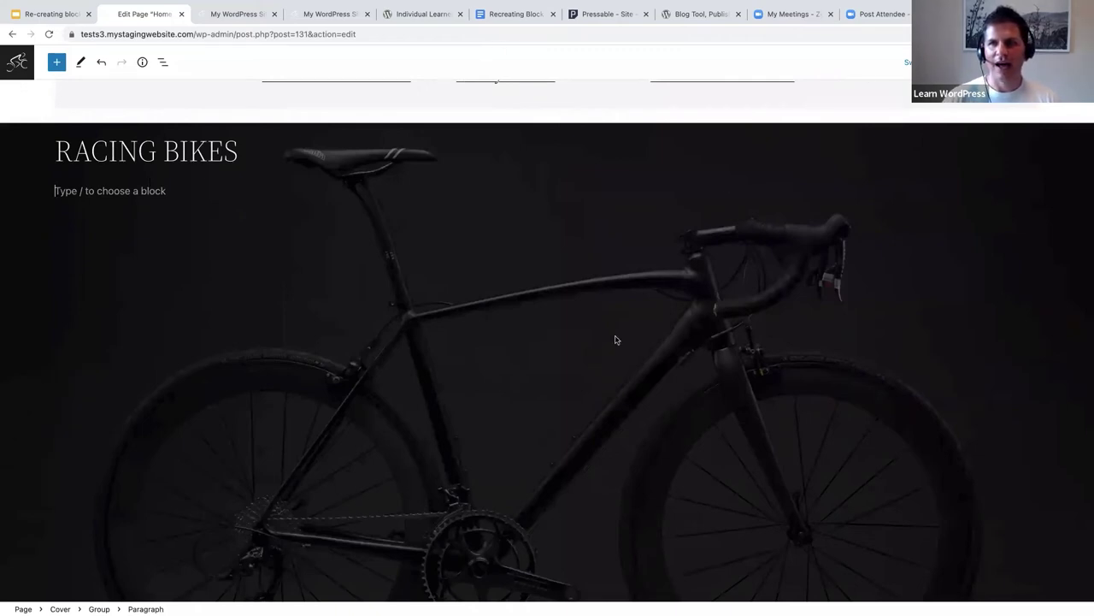
# - In the Google Doc, select the intro paragraph and three bullet points to copy
pyautogui.moveTo(273, 5)
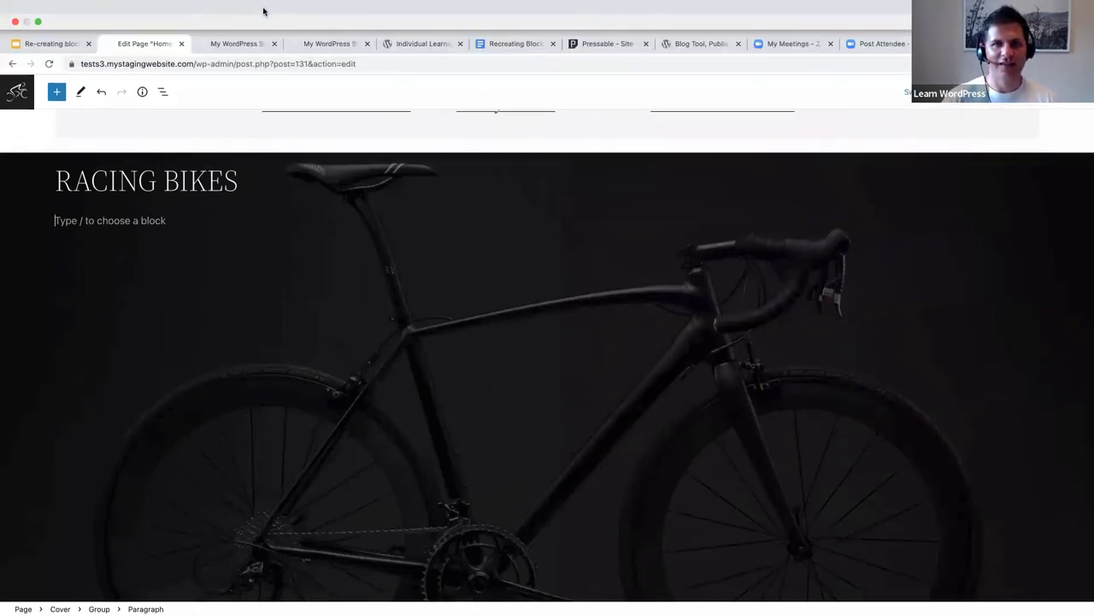
pyautogui.moveTo(478, 5)
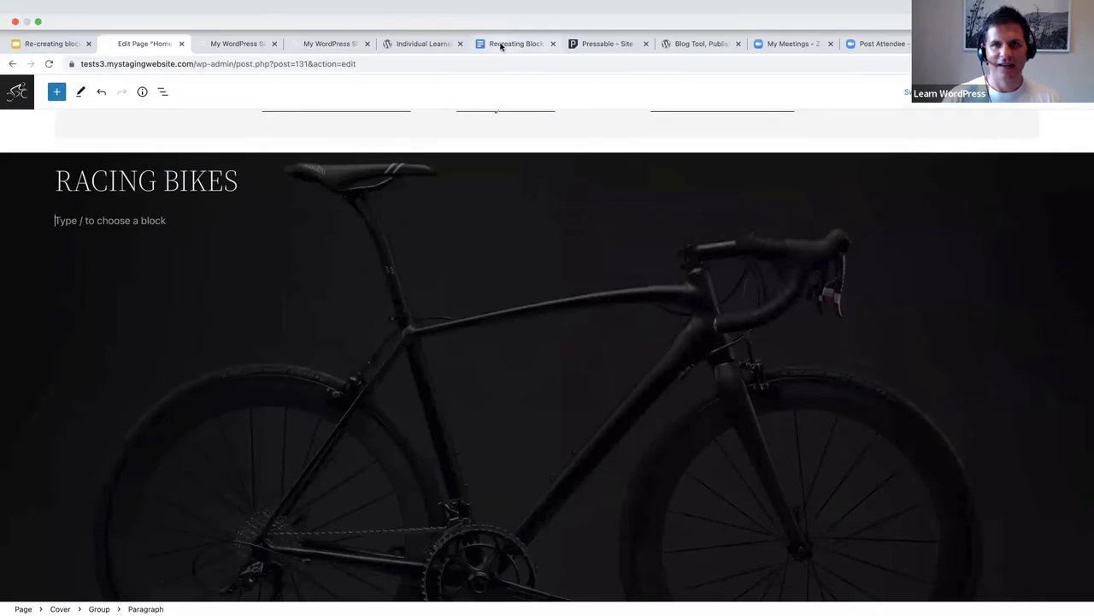
pyautogui.click(502, 43)
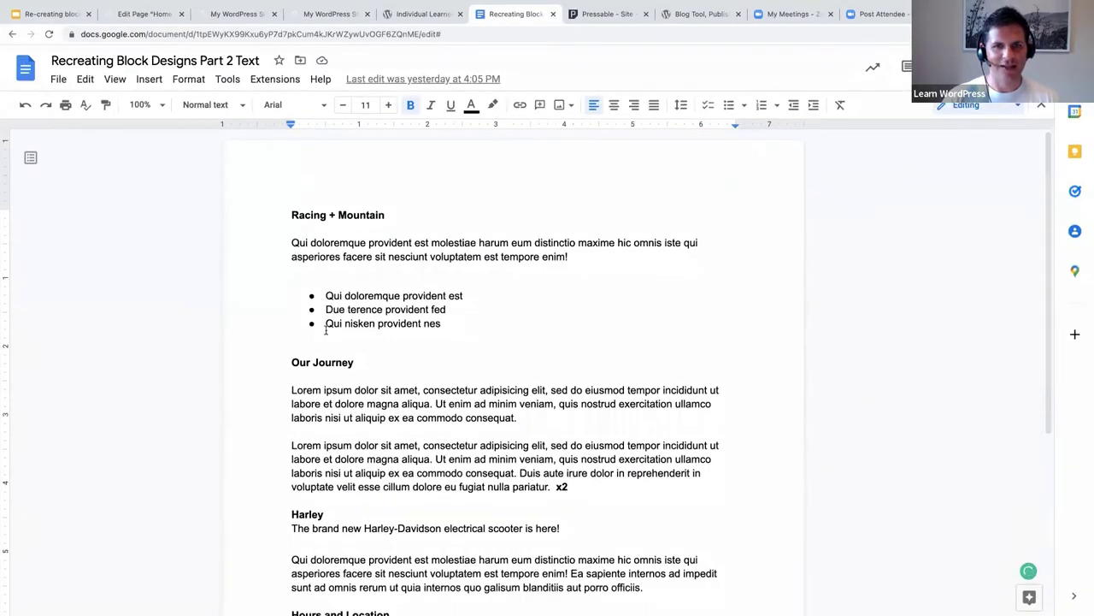
pyautogui.moveTo(319, 244); pyautogui.dragTo(502, 331)
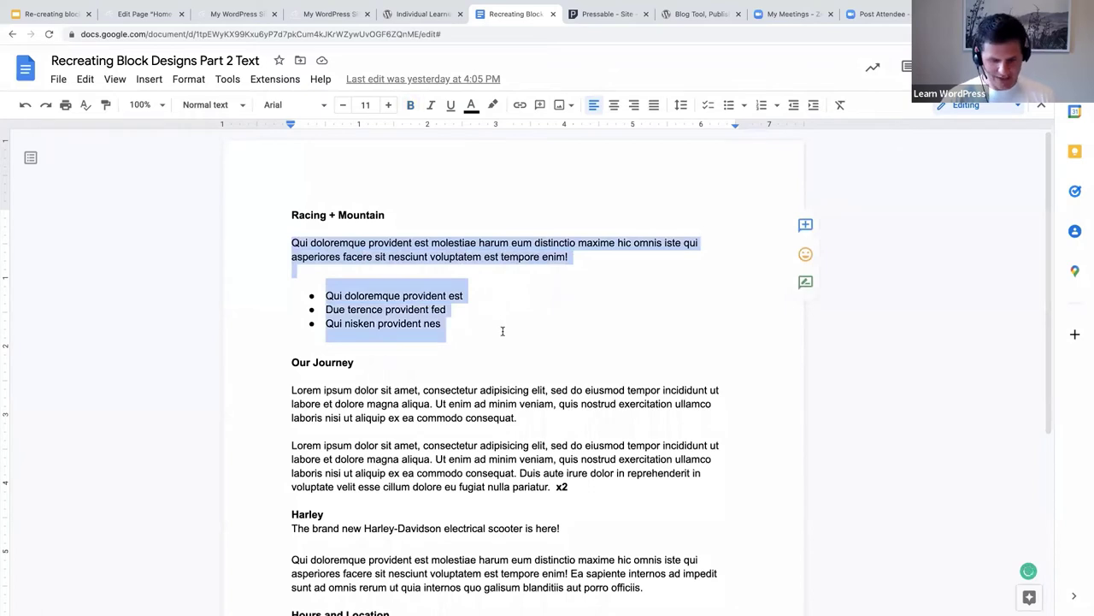
# - Paste the intro paragraph and bullet list under the RACING BIKES heading
pyautogui.click(143, 14)
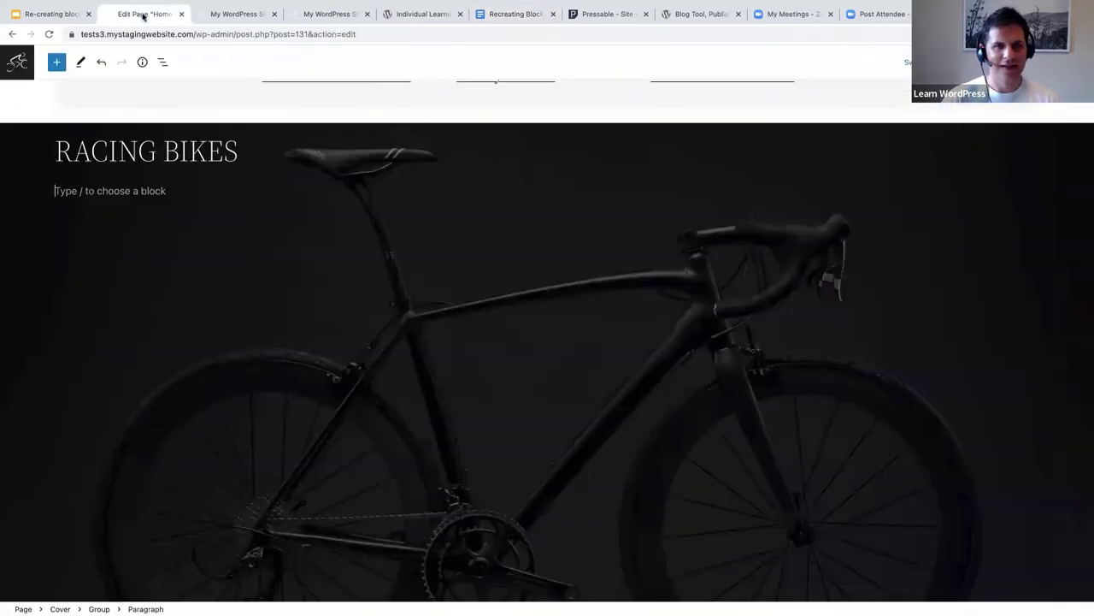
pyautogui.click(65, 193)
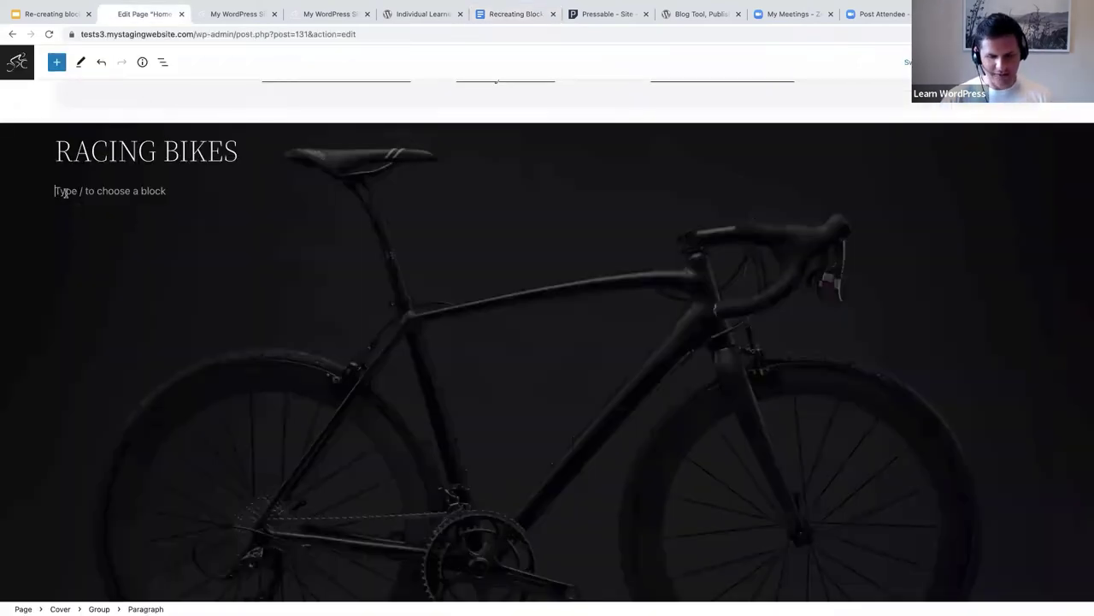
pyautogui.hotkey('ctrl', 'v')
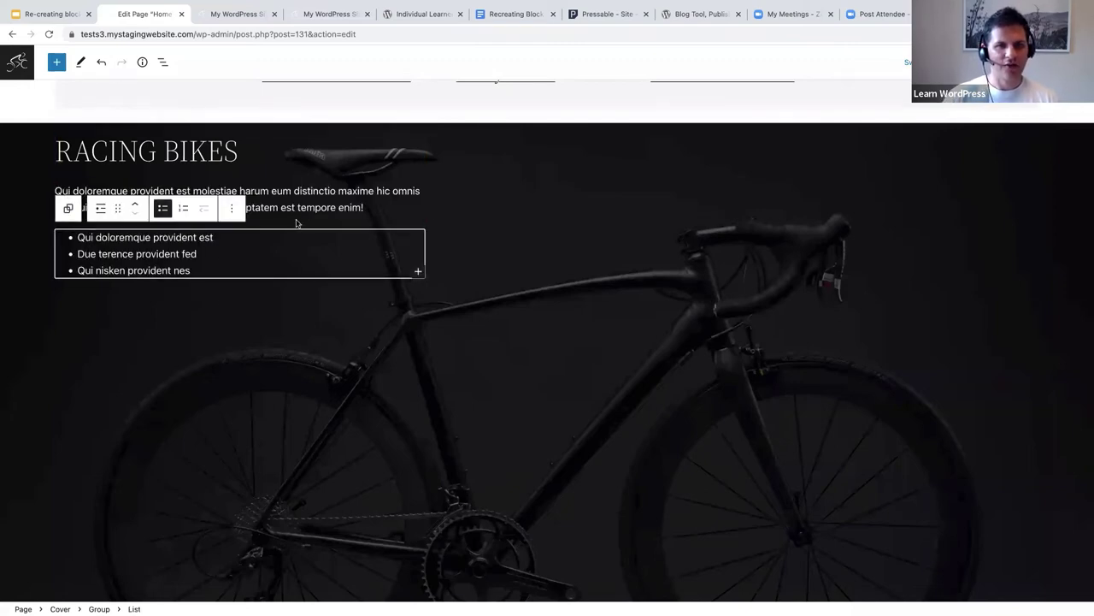
# - Make the RACING BIKES heading bold and select the whole cover
pyautogui.moveTo(243, 149); pyautogui.dragTo(55, 150)
pyautogui.click(235, 112)
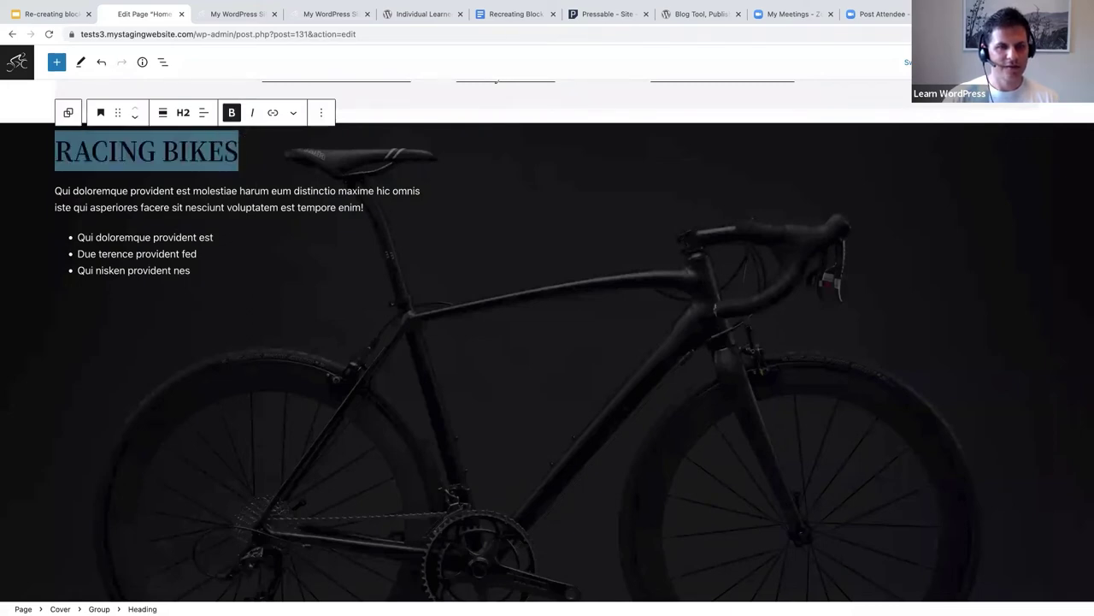
pyautogui.click(29, 165)
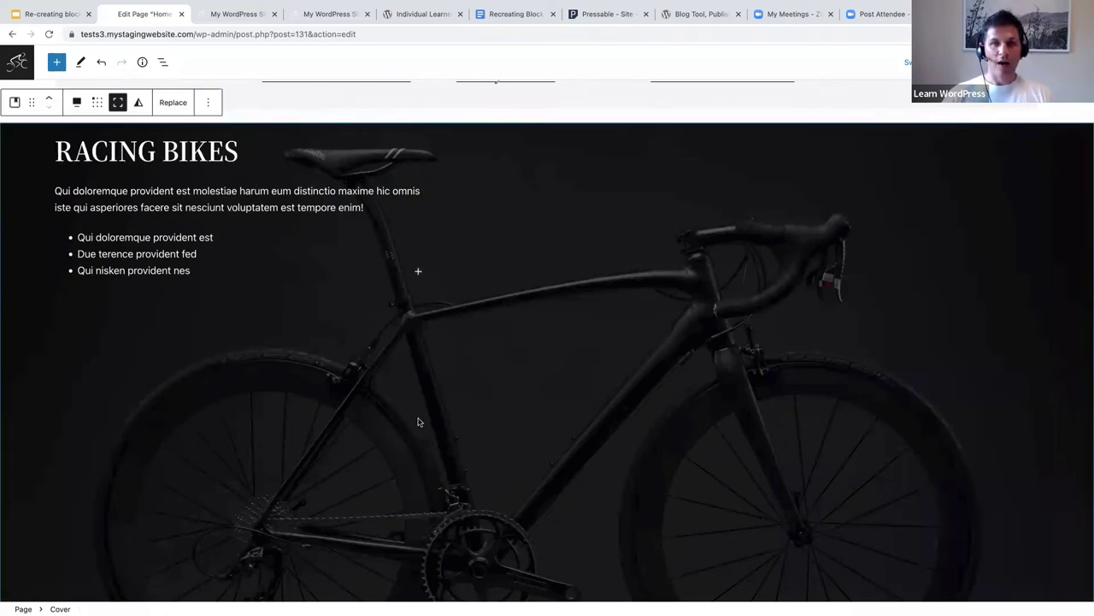
pyautogui.scroll(1, 418, 422)
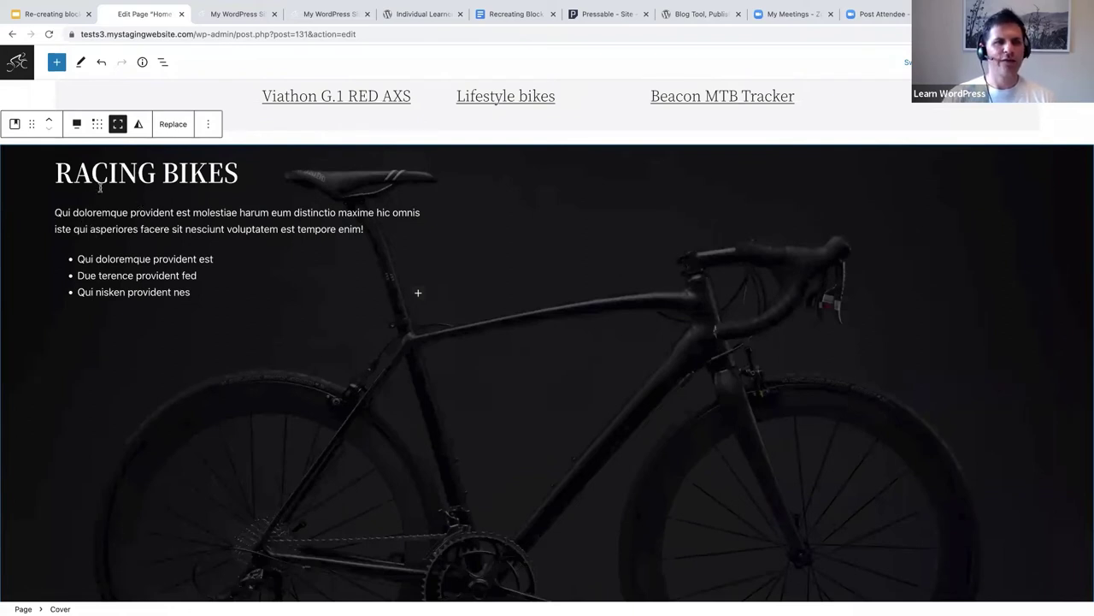
pyautogui.scroll(1, 141, 280)
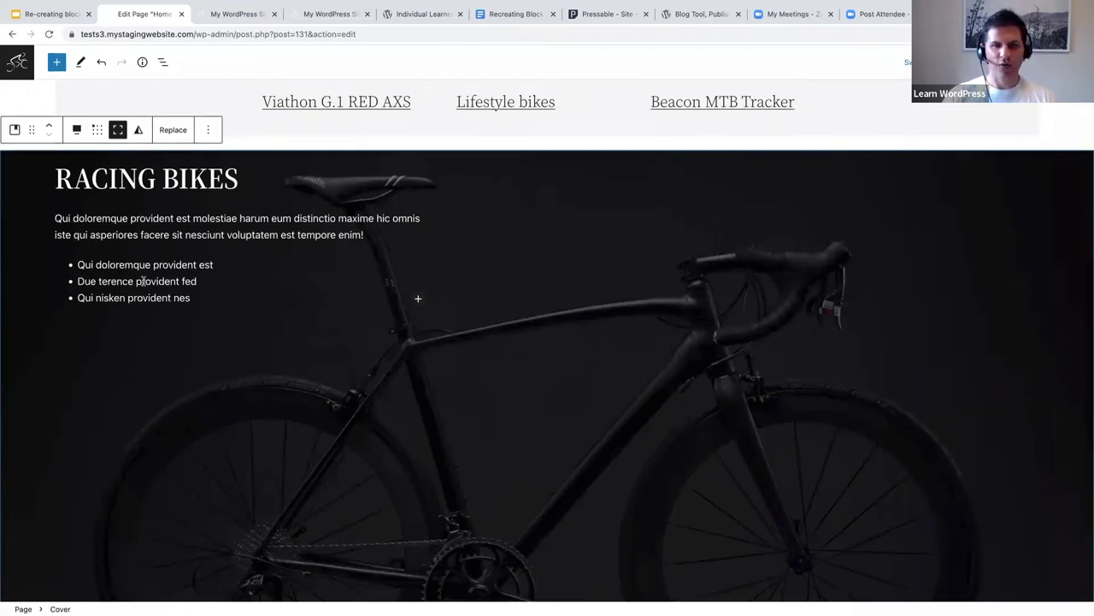
pyautogui.scroll(-2, 144, 280)
pyautogui.scroll(-1, 143, 280)
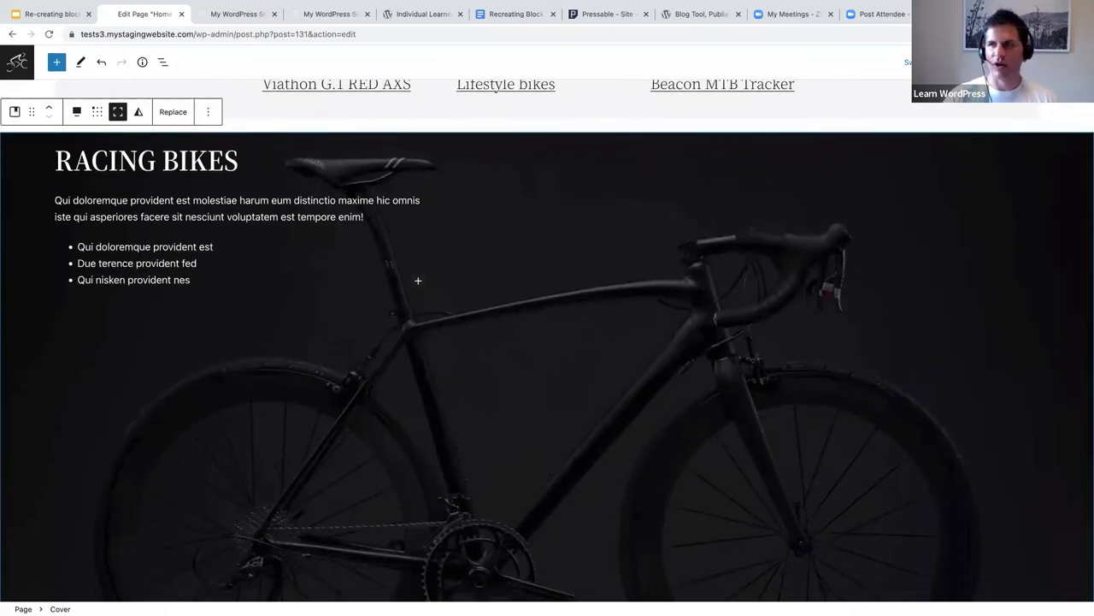
# - Lower the cover's overlay opacity from 50 to 30 and set its padding to 7
pyautogui.hotkey('ctrl', 'shift', ',')
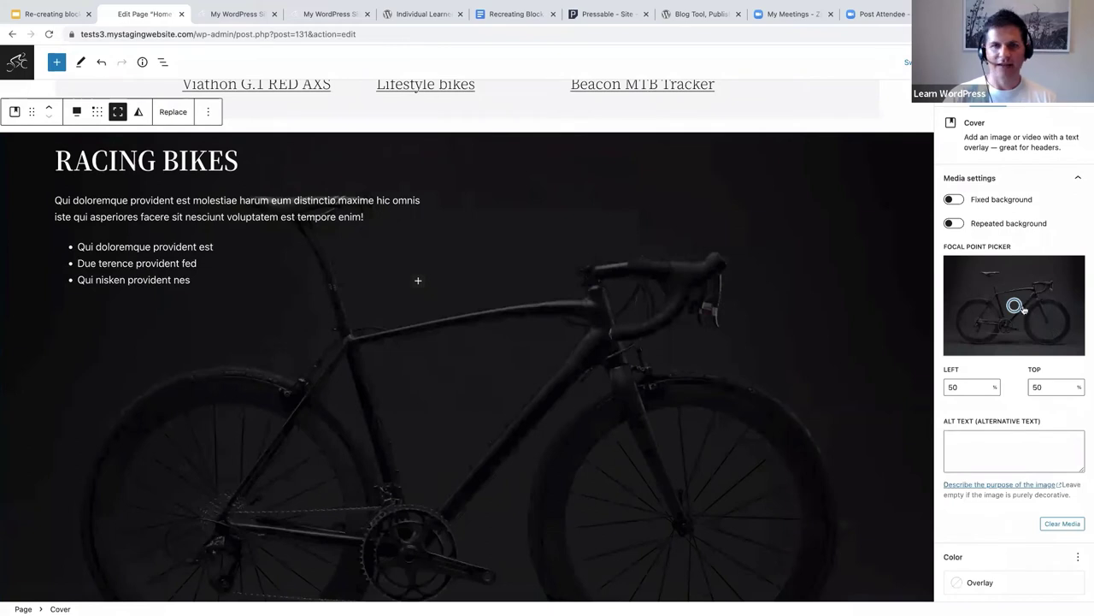
pyautogui.scroll(-4, 1026, 376)
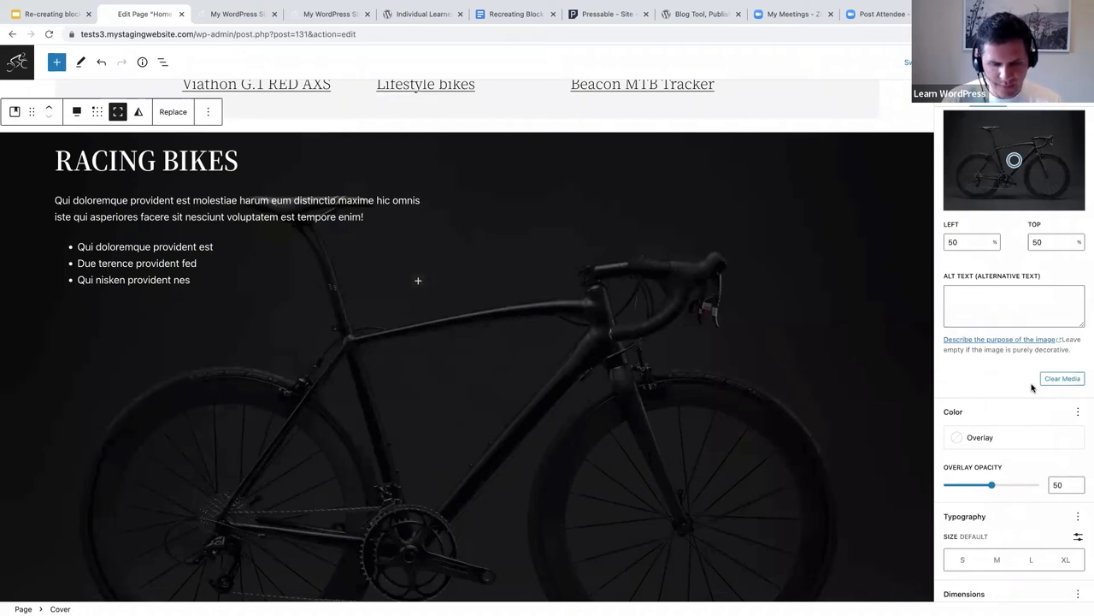
pyautogui.scroll(-1, 1023, 391)
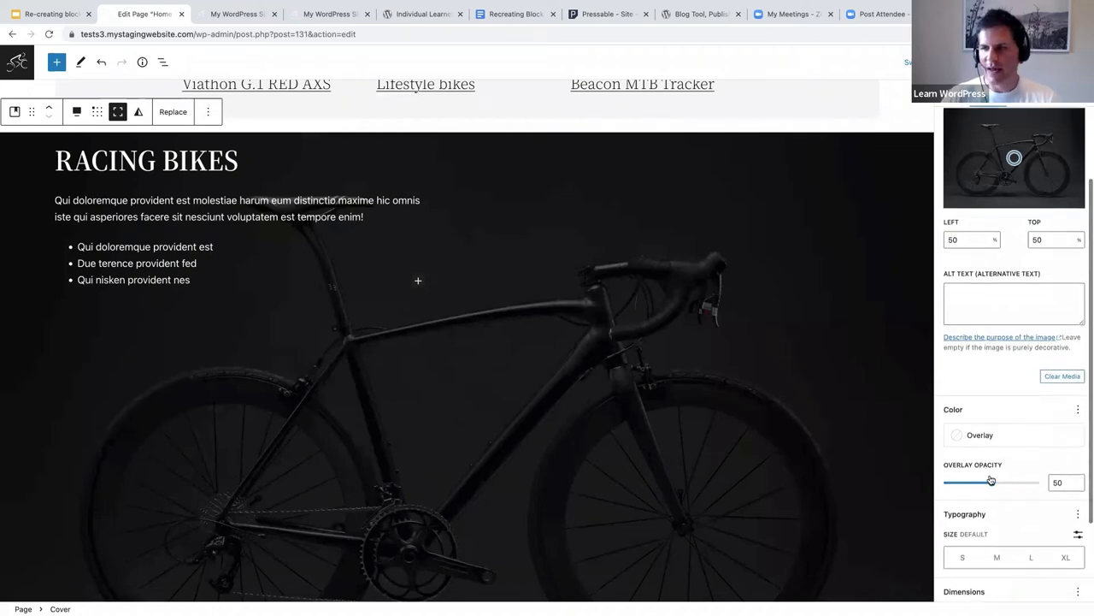
pyautogui.moveTo(986, 484); pyautogui.dragTo(974, 485)
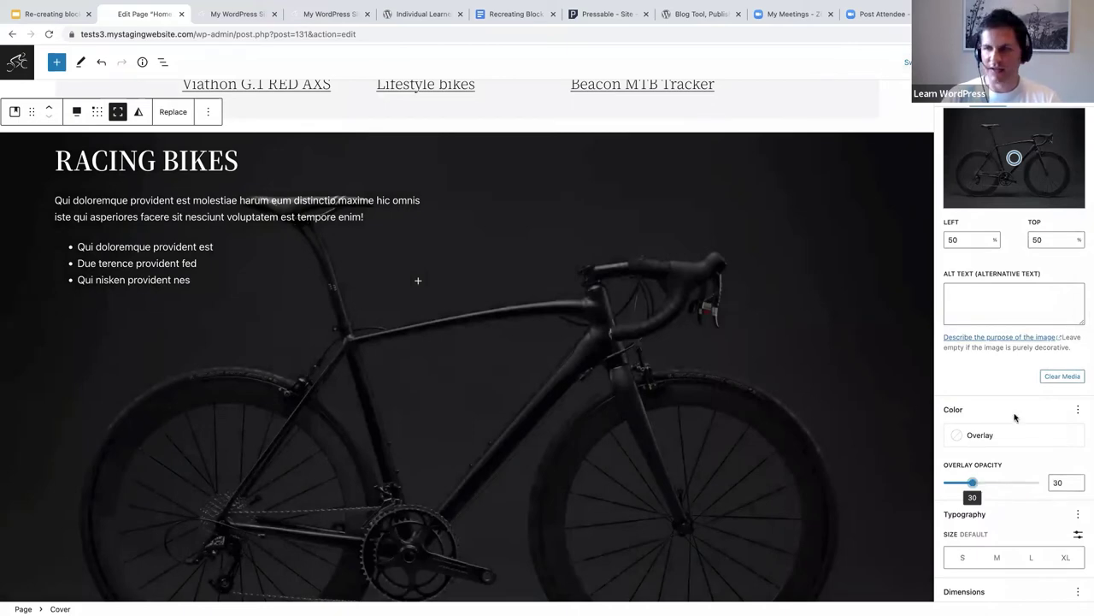
pyautogui.scroll(-1, 1018, 440)
pyautogui.scroll(-3, 1017, 440)
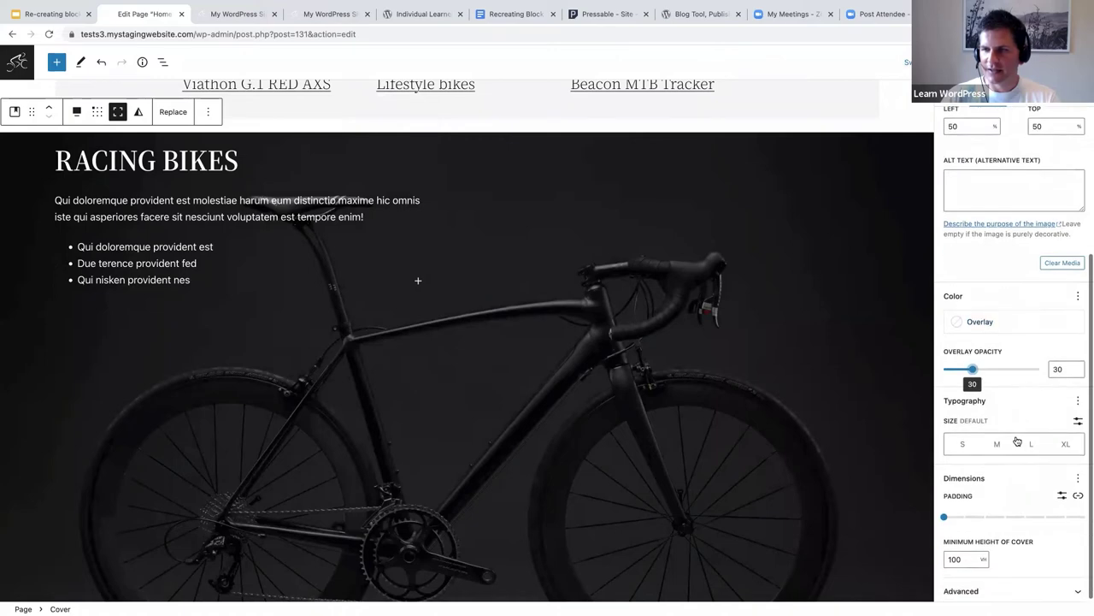
pyautogui.moveTo(948, 517); pyautogui.dragTo(1079, 518)
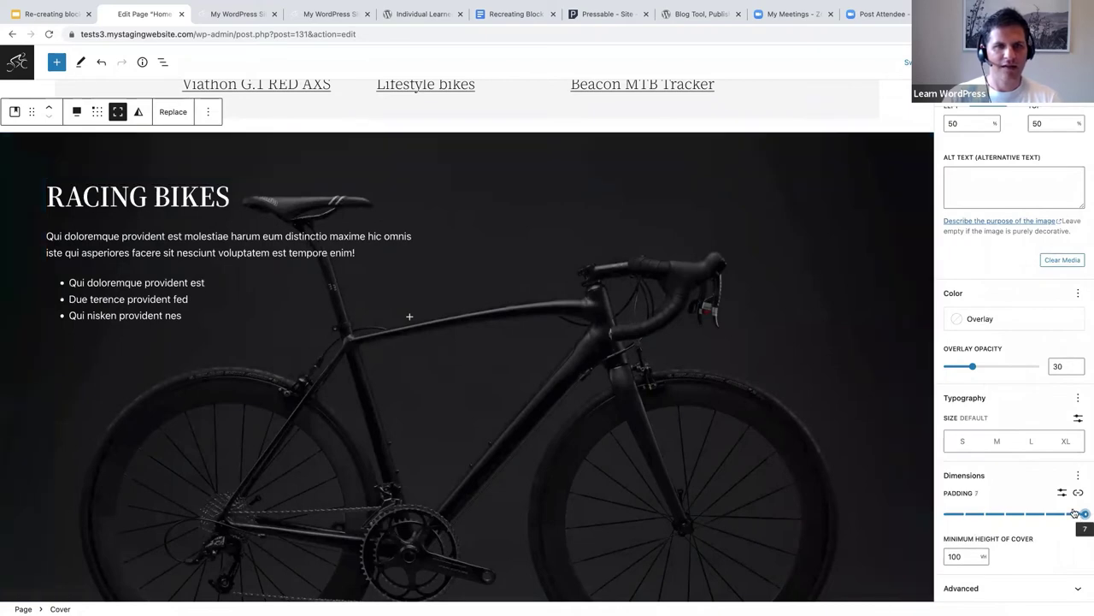
pyautogui.hotkey('ctrl', 'shift', ',')
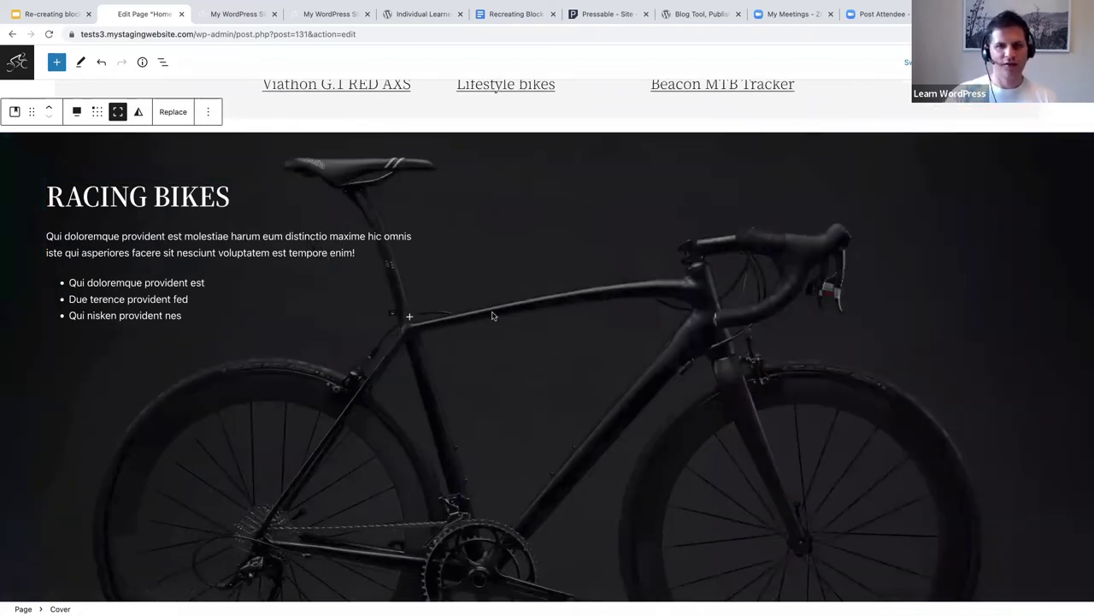
# - Switch on Fixed background for the Racing Bikes cover image
pyautogui.scroll(-1, 492, 316)
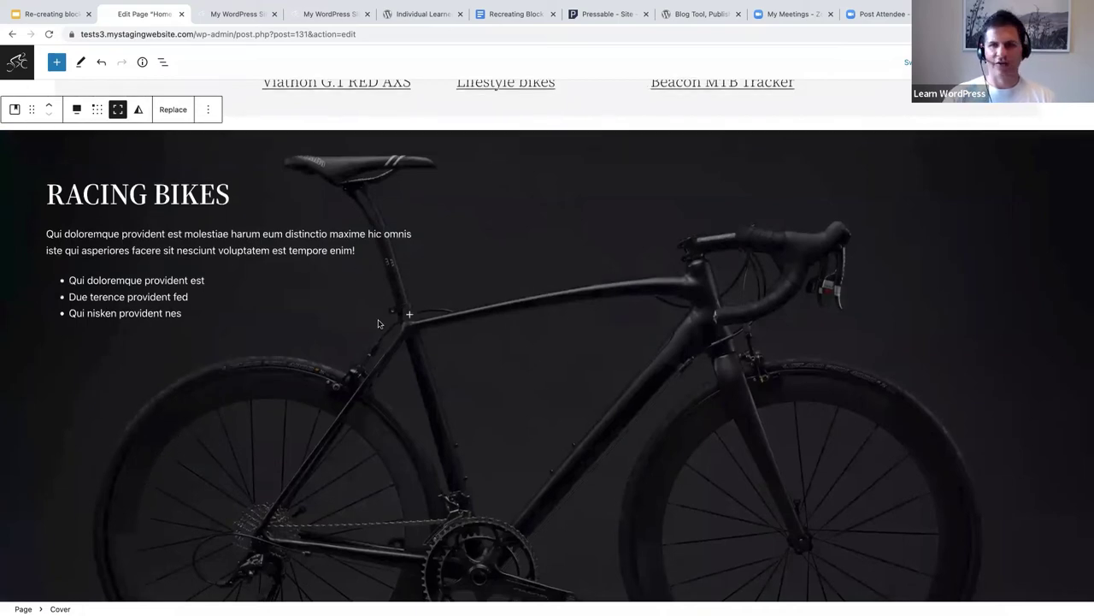
pyautogui.scroll(1, 392, 308)
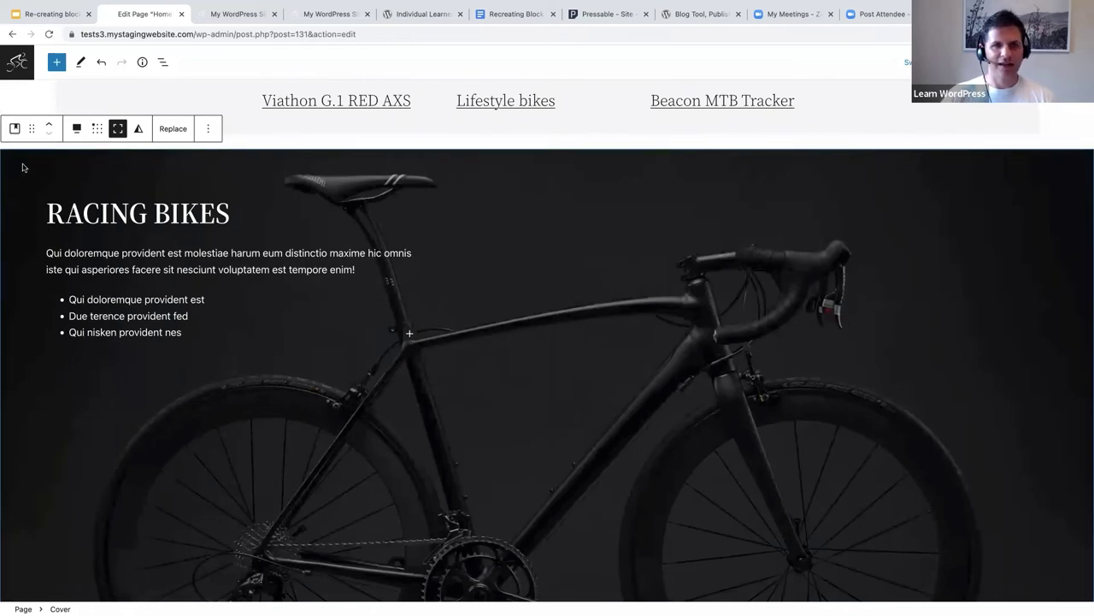
pyautogui.hotkey('ctrl', 'shift', ',')
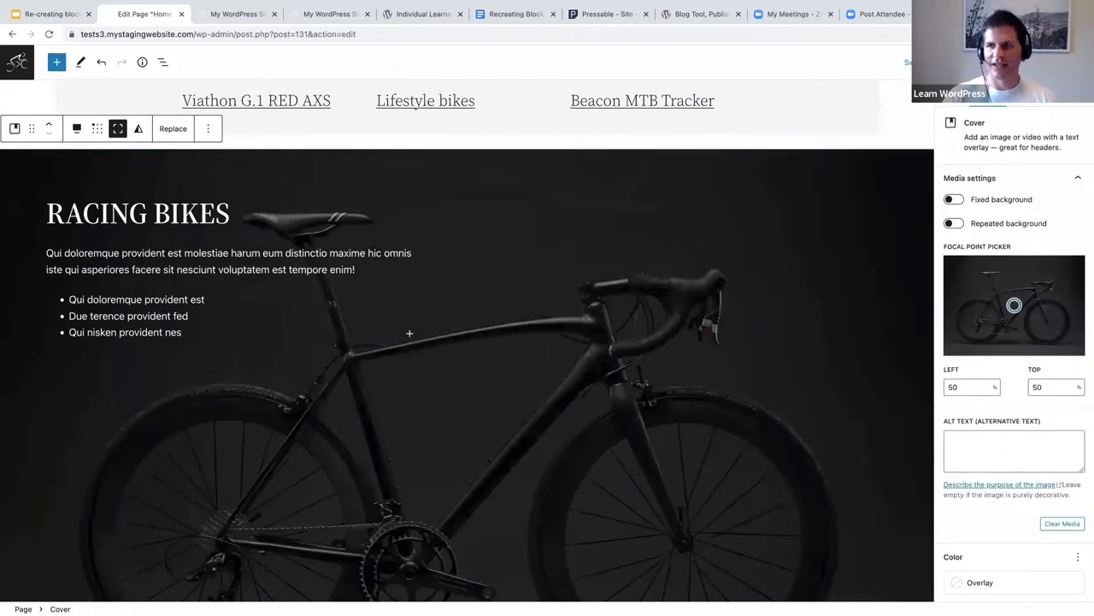
pyautogui.click(951, 203)
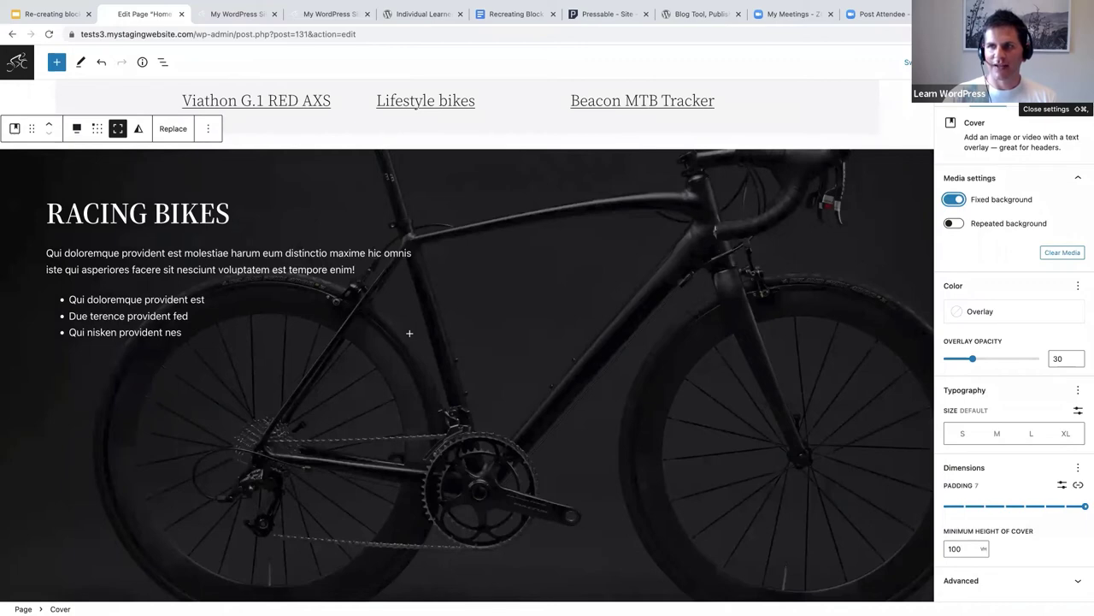
pyautogui.click(1057, 62)
# - Scroll to check the fixed background, then add an empty paragraph below the cover
pyautogui.scroll(3, 916, 318)
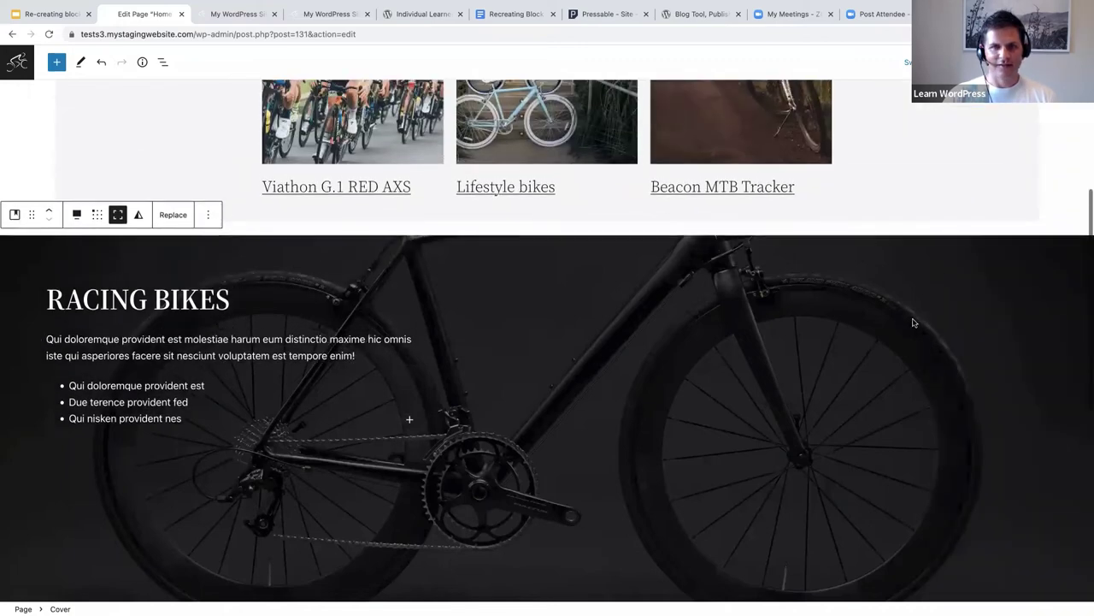
pyautogui.scroll(-3, 781, 278)
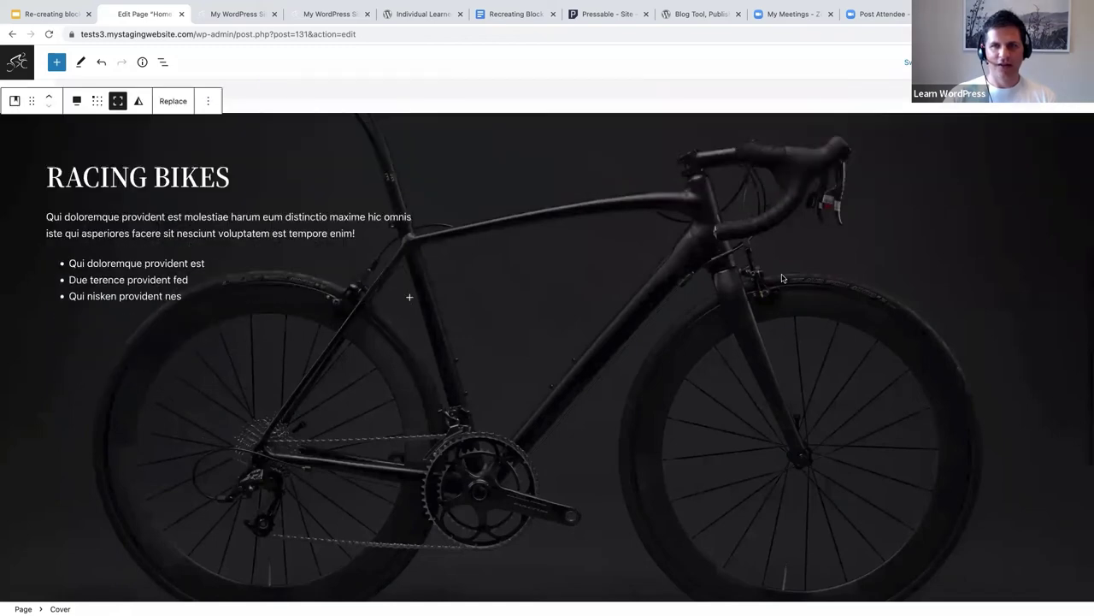
pyautogui.scroll(-5, 782, 278)
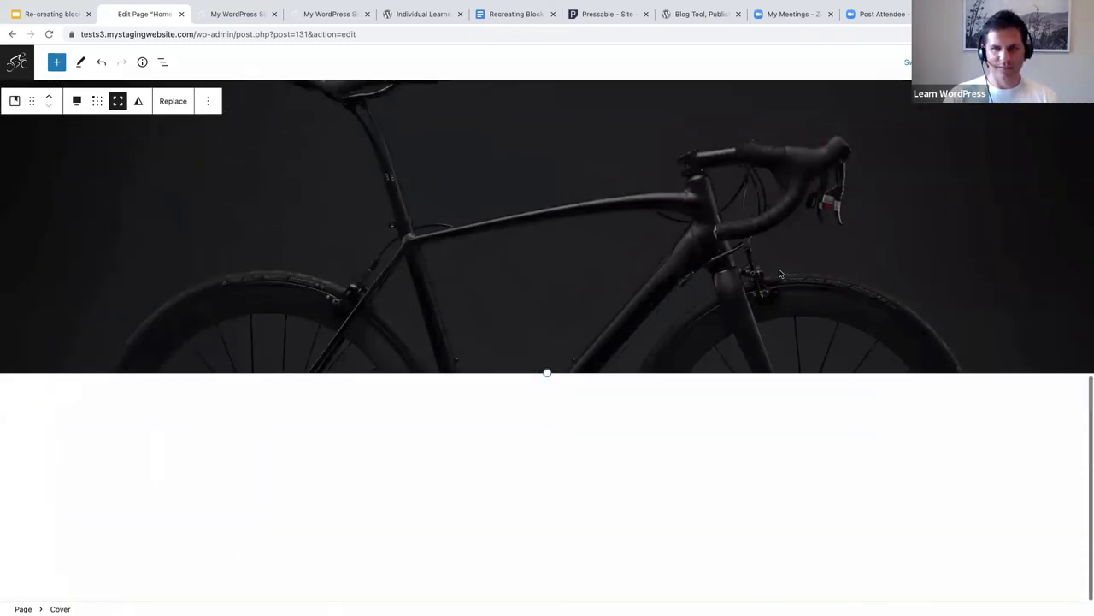
pyautogui.scroll(5, 780, 274)
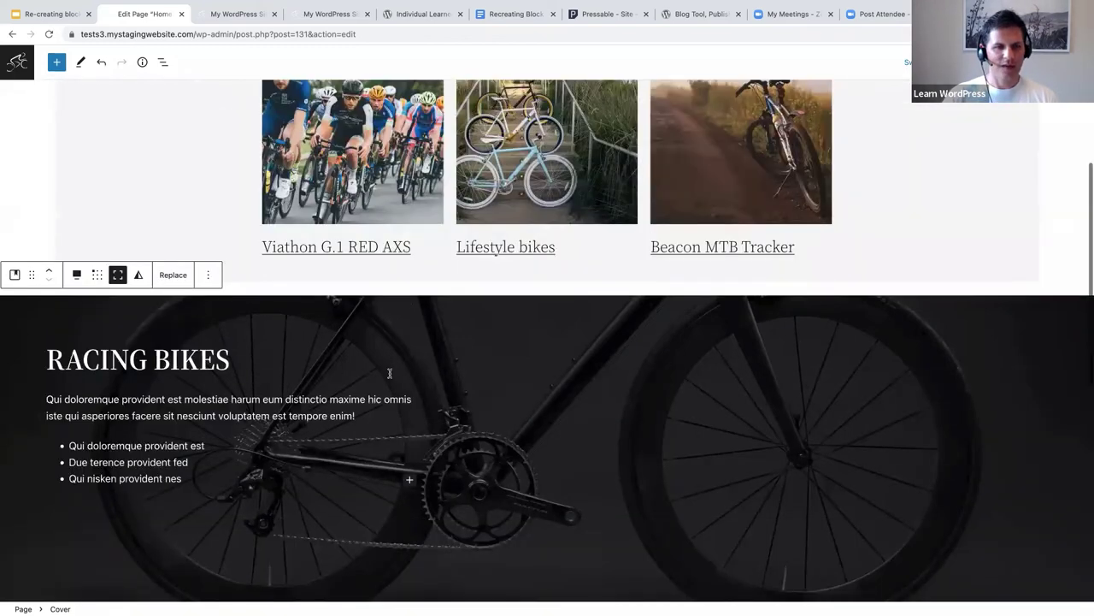
pyautogui.scroll(-2, 394, 372)
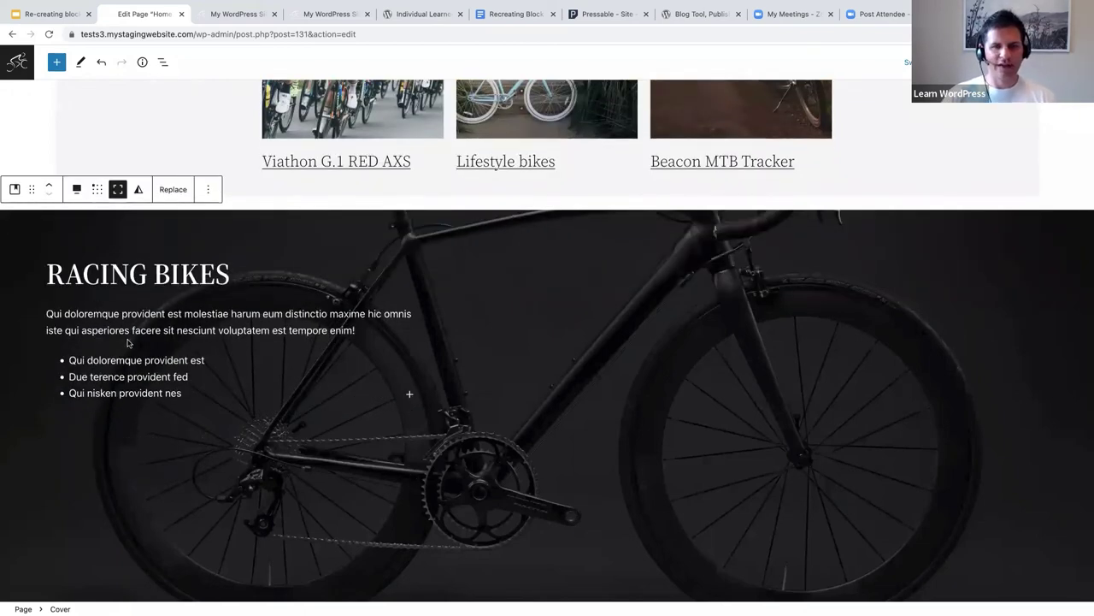
pyautogui.scroll(-3, 171, 385)
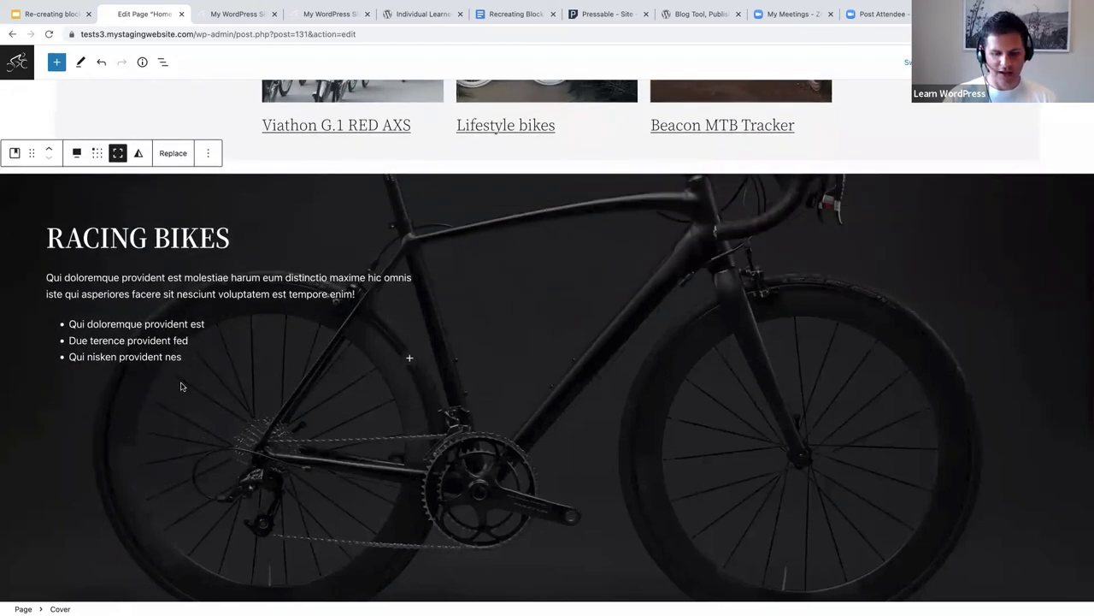
pyautogui.scroll(-10, 181, 386)
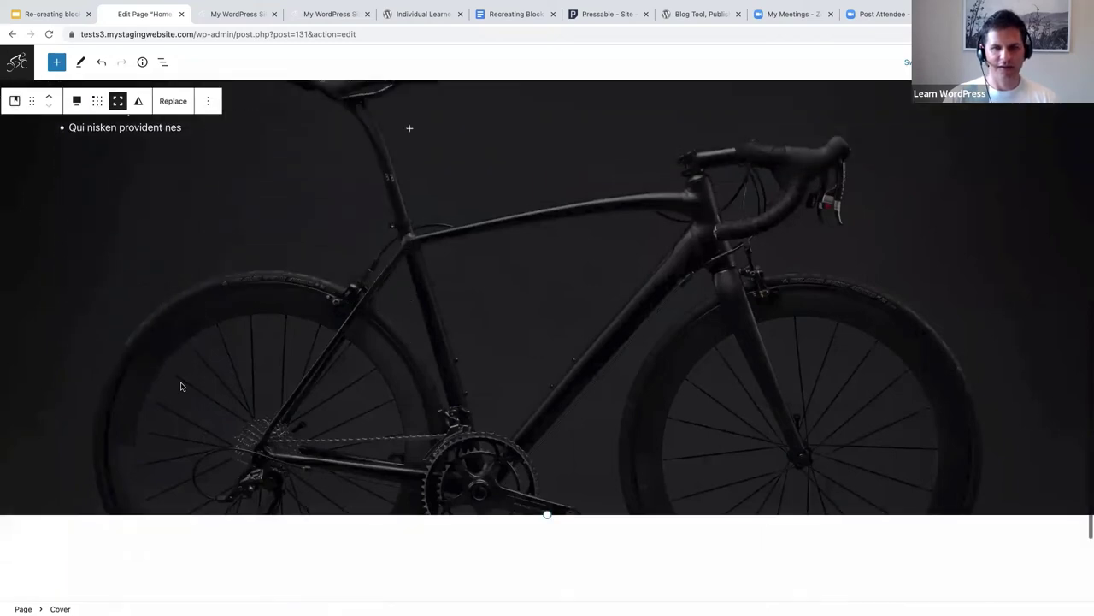
pyautogui.scroll(-2, 181, 386)
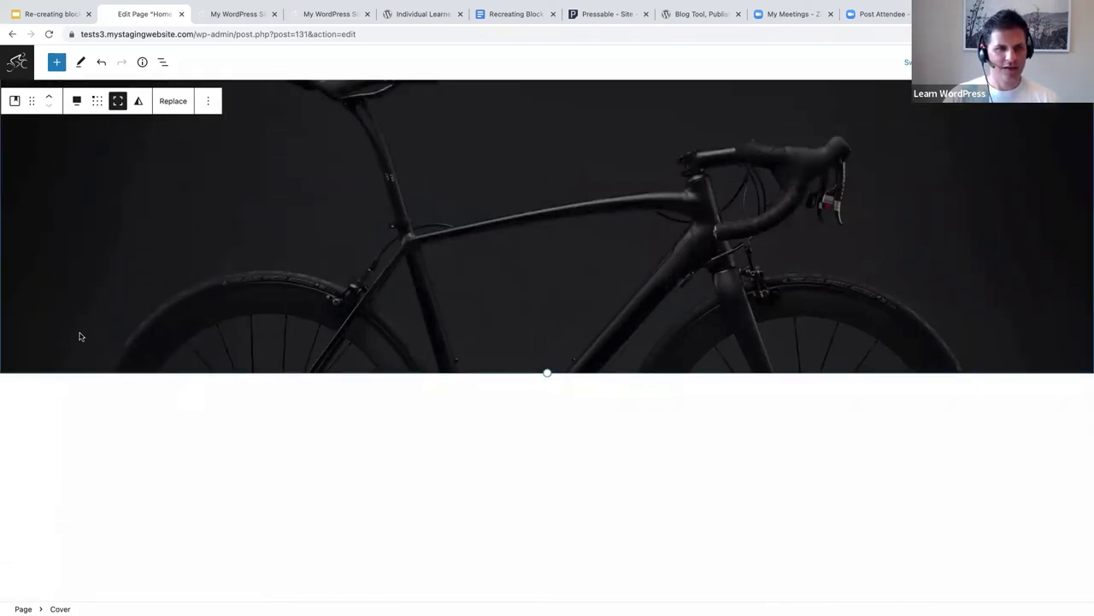
pyautogui.press('Return')
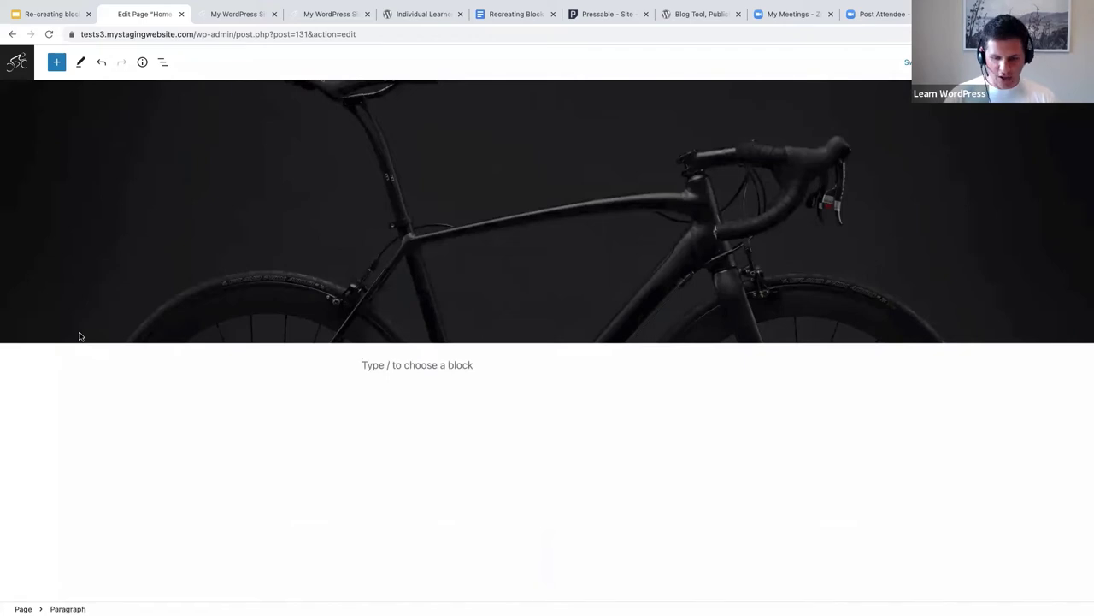
# - View the live site and scroll down to its Meet Our People section
pyautogui.click(242, 14)
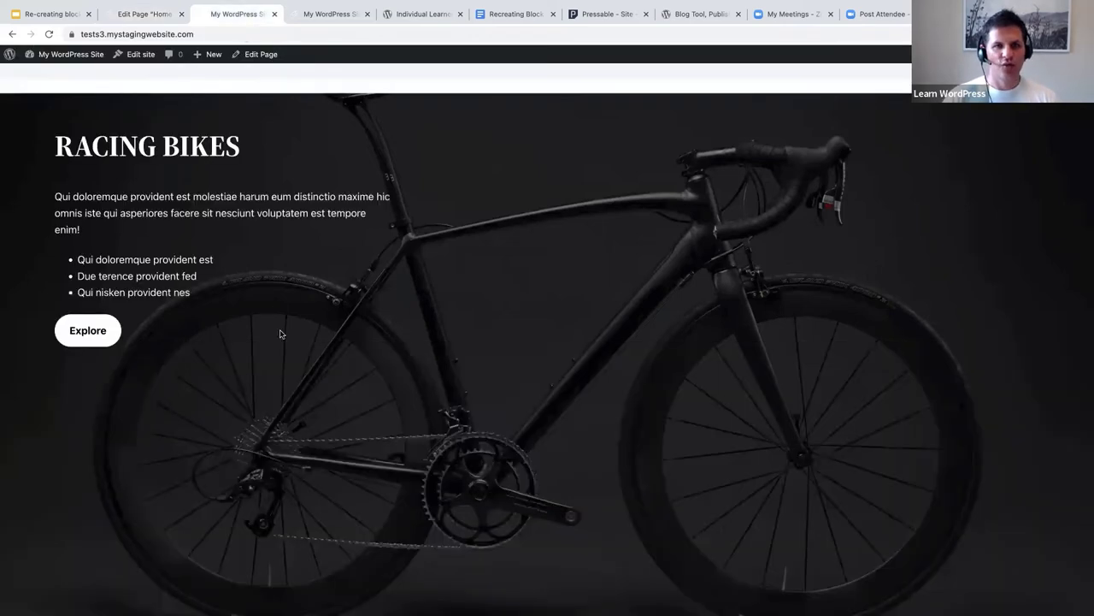
pyautogui.scroll(-10, 278, 295)
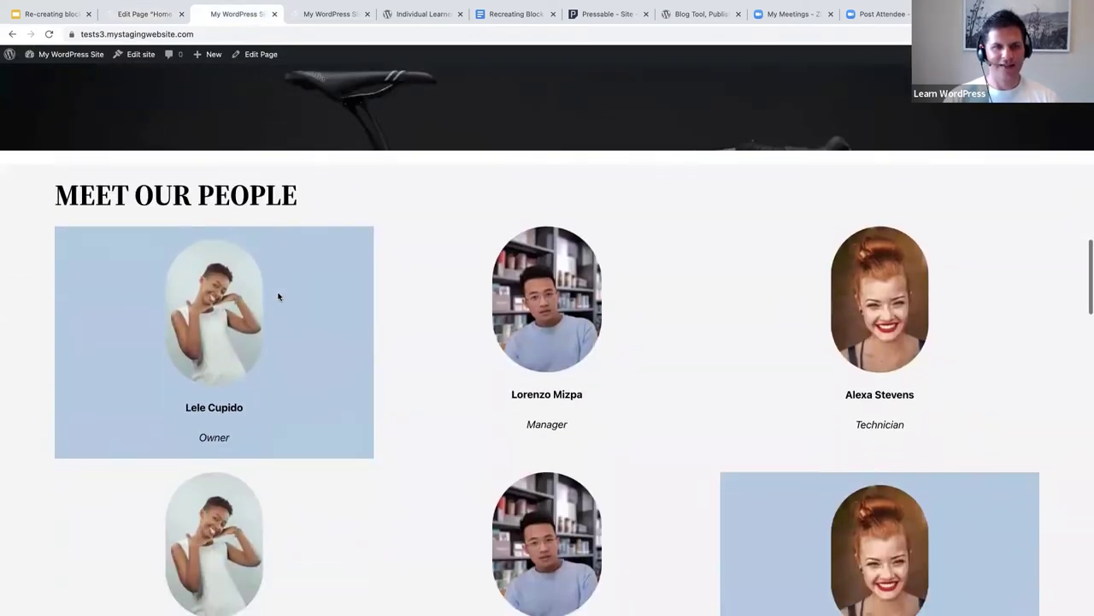
pyautogui.scroll(-1, 278, 296)
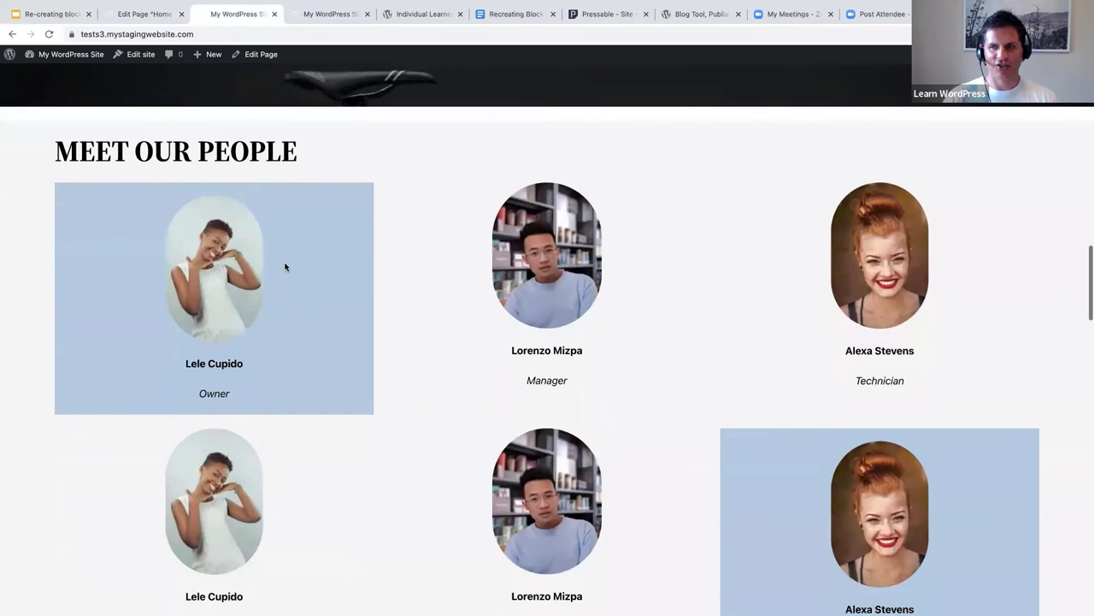
# - Turn the paragraph below the cover into a Group and insert a heading inside it
pyautogui.click(145, 15)
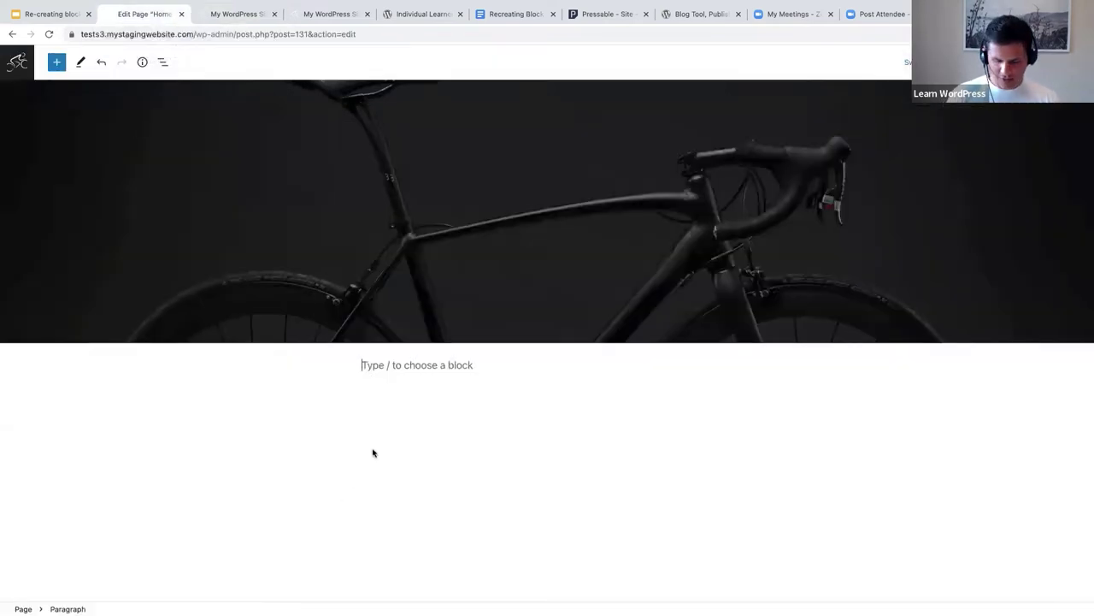
pyautogui.write('/')
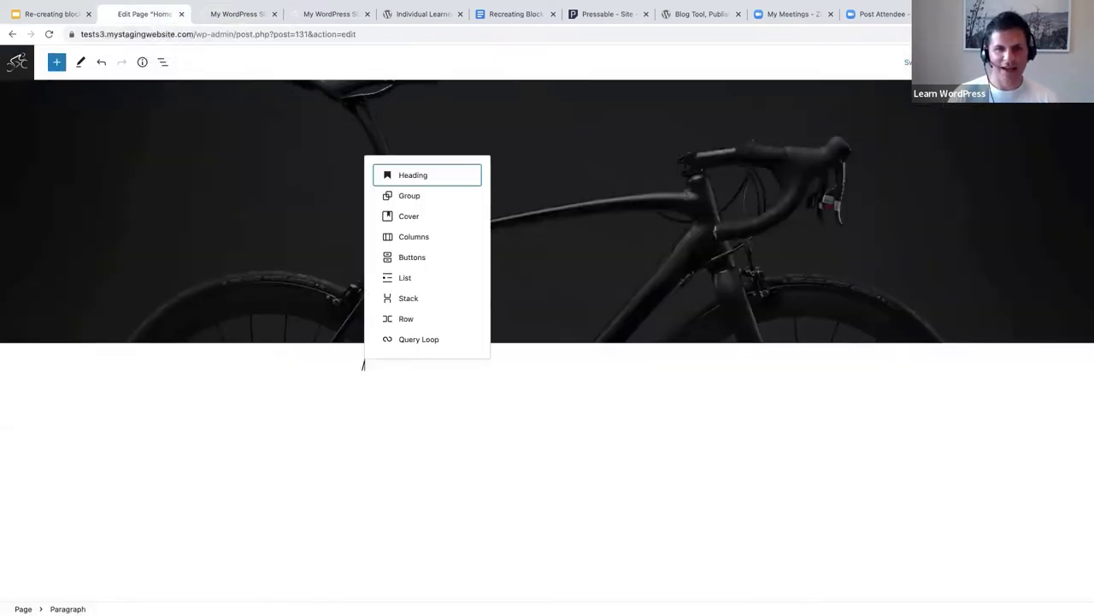
pyautogui.write('group')
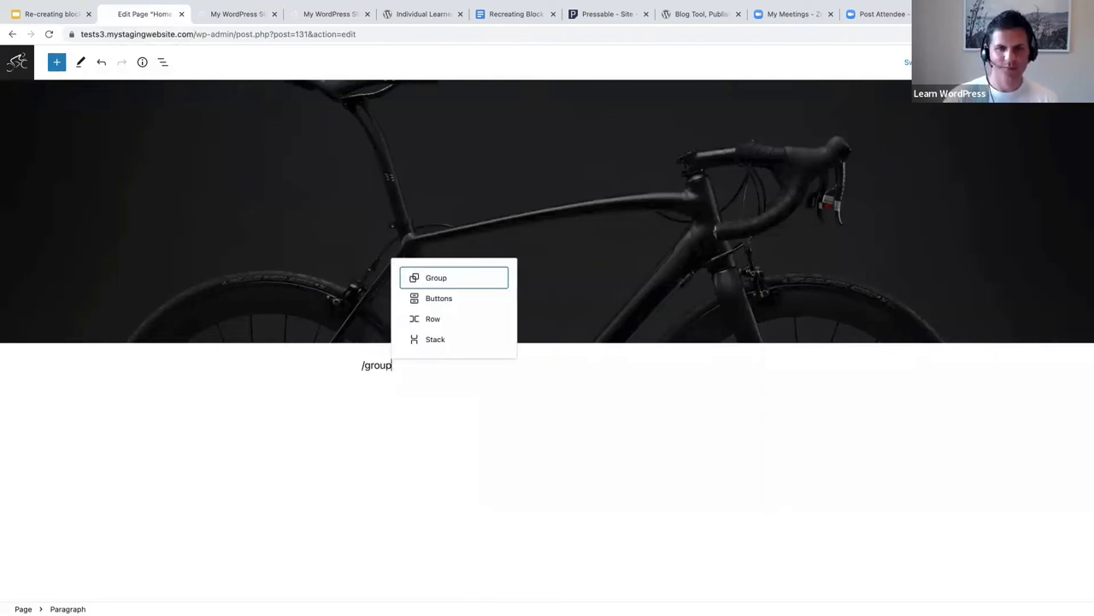
pyautogui.click(439, 279)
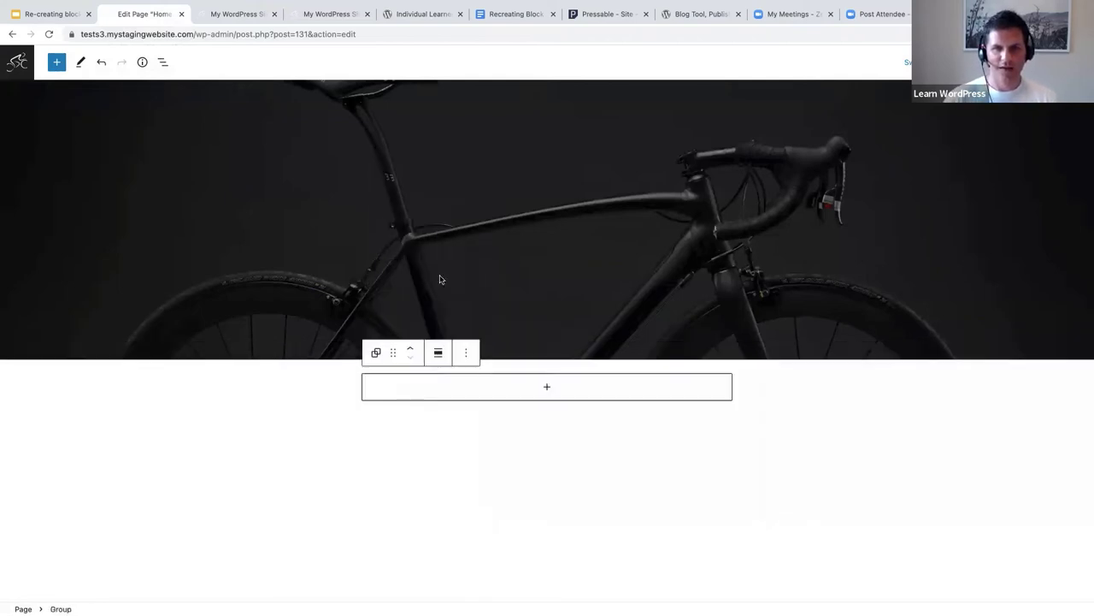
pyautogui.click(547, 390)
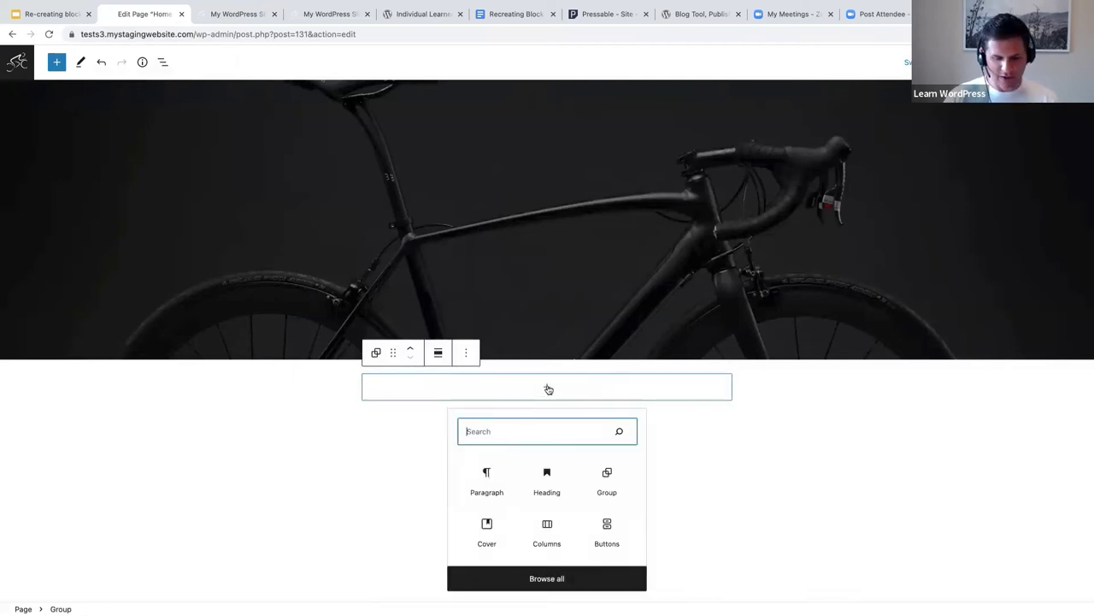
pyautogui.click(547, 479)
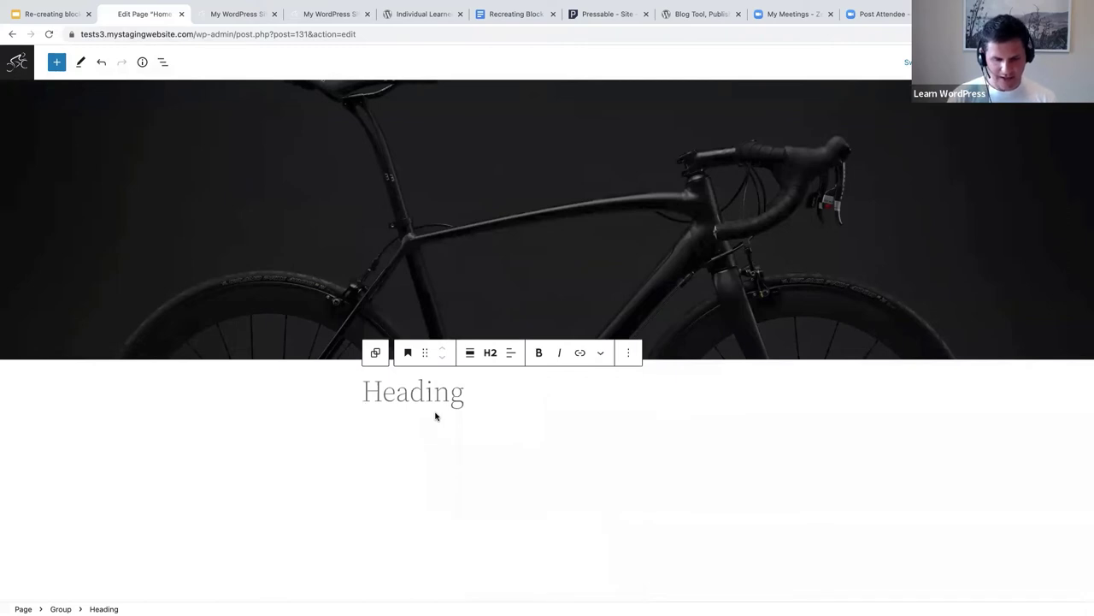
# - Type a bold 'MEET OUR PEOPLE' heading and start '/column' in a paragraph below
pyautogui.scroll(-1, 435, 416)
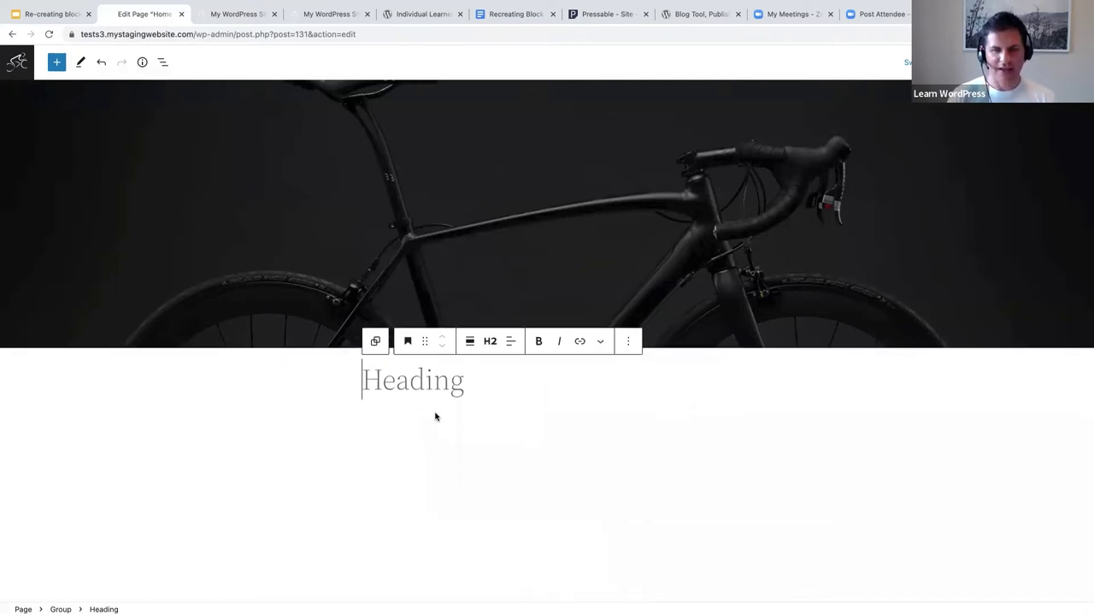
pyautogui.write('MEET O')
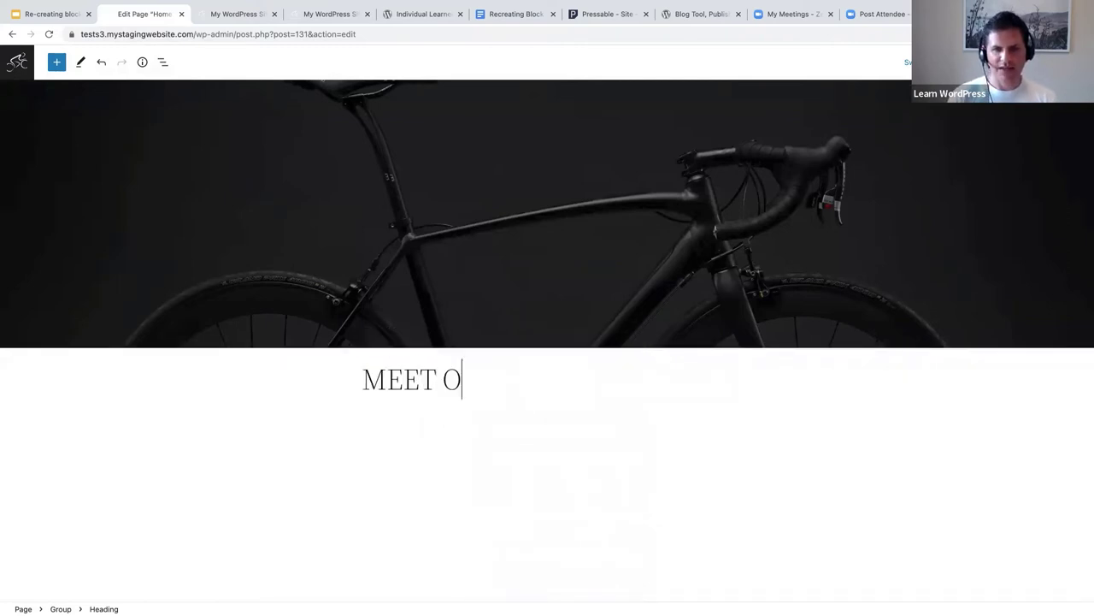
pyautogui.write('UR PEOPLE')
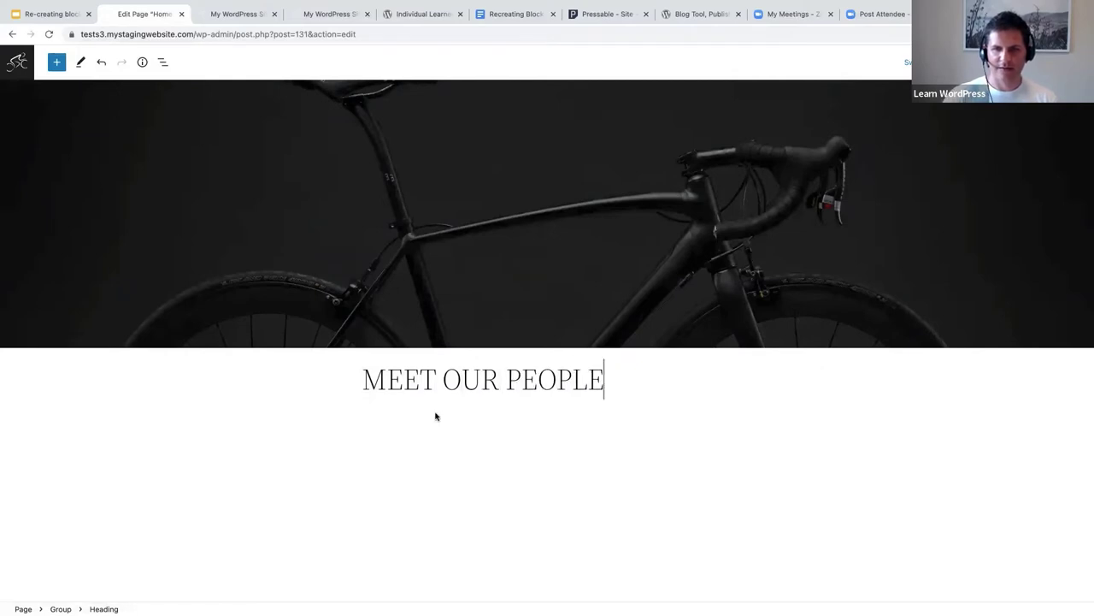
pyautogui.moveTo(611, 384); pyautogui.dragTo(347, 384)
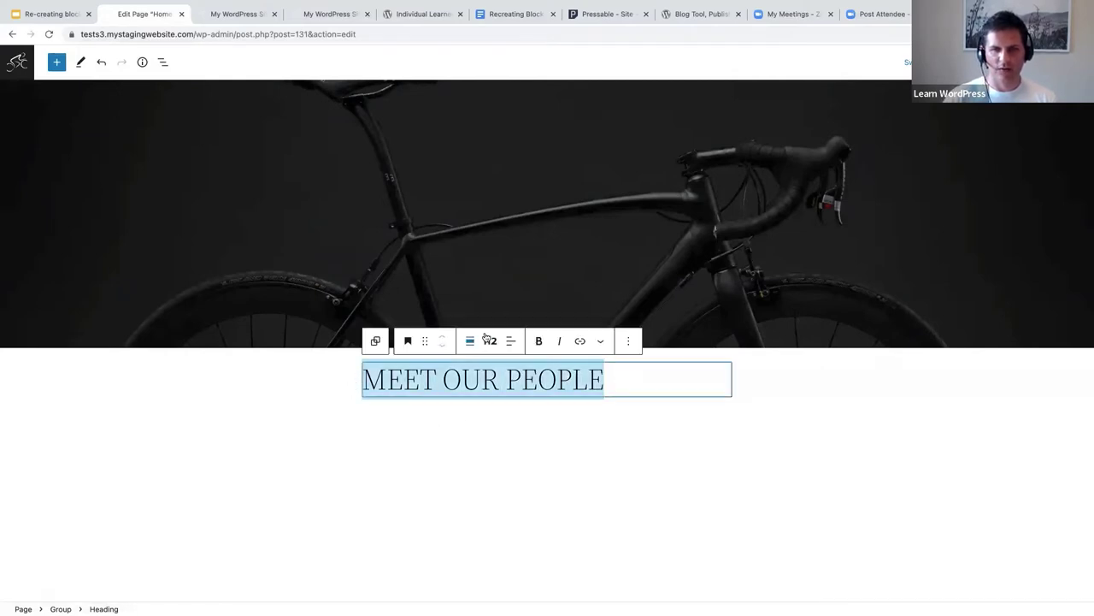
pyautogui.click(538, 340)
pyautogui.click(631, 379)
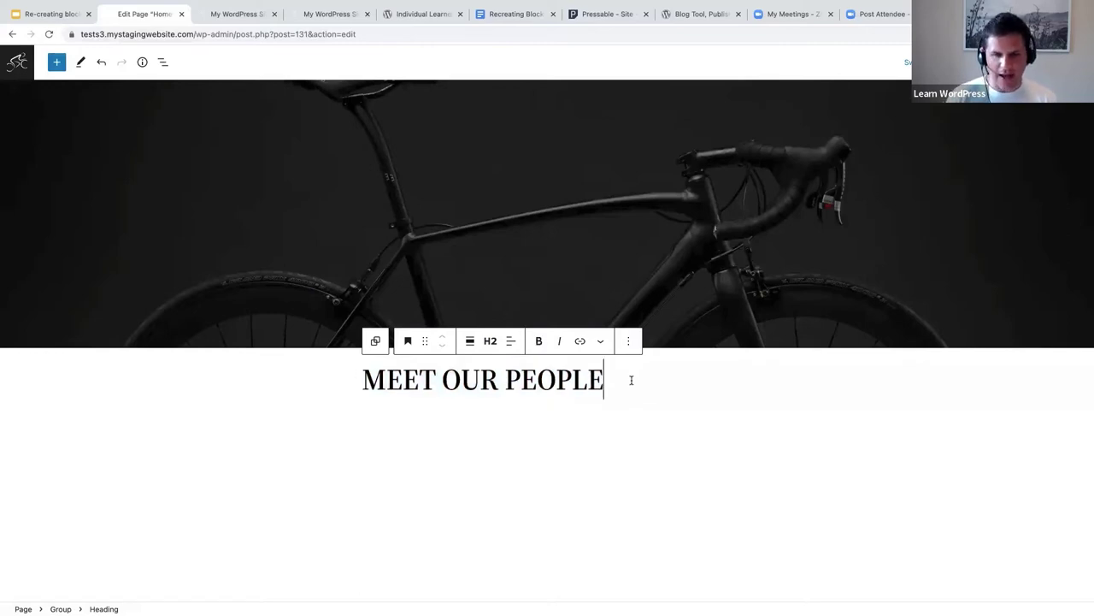
pyautogui.press('Return')
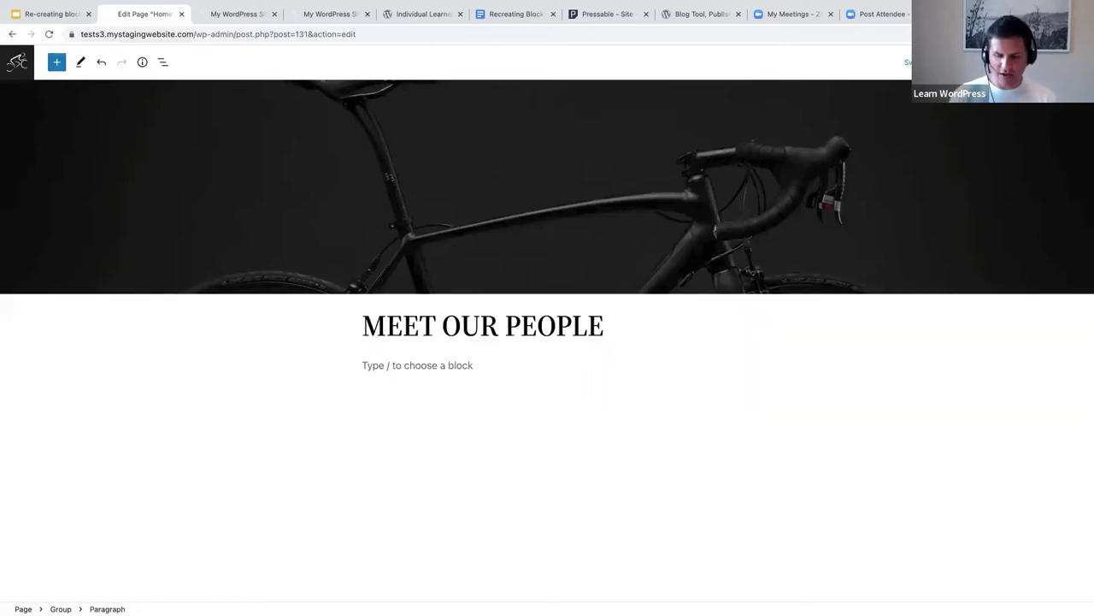
pyautogui.write('/column')
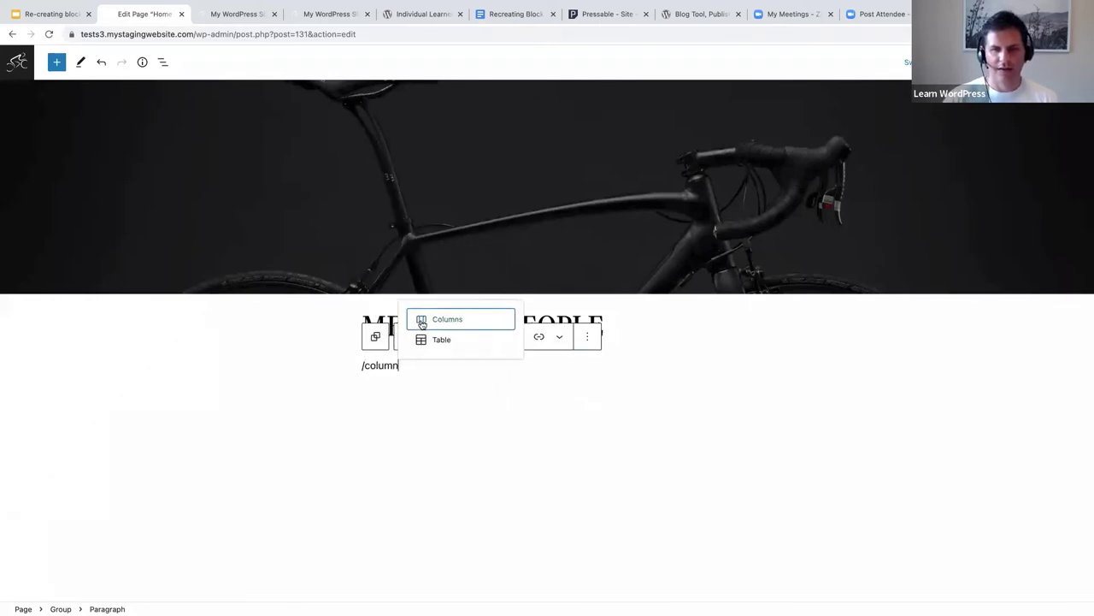
# - Insert a 33/33/33 Columns block and select its parent group in List View
pyautogui.click(450, 320)
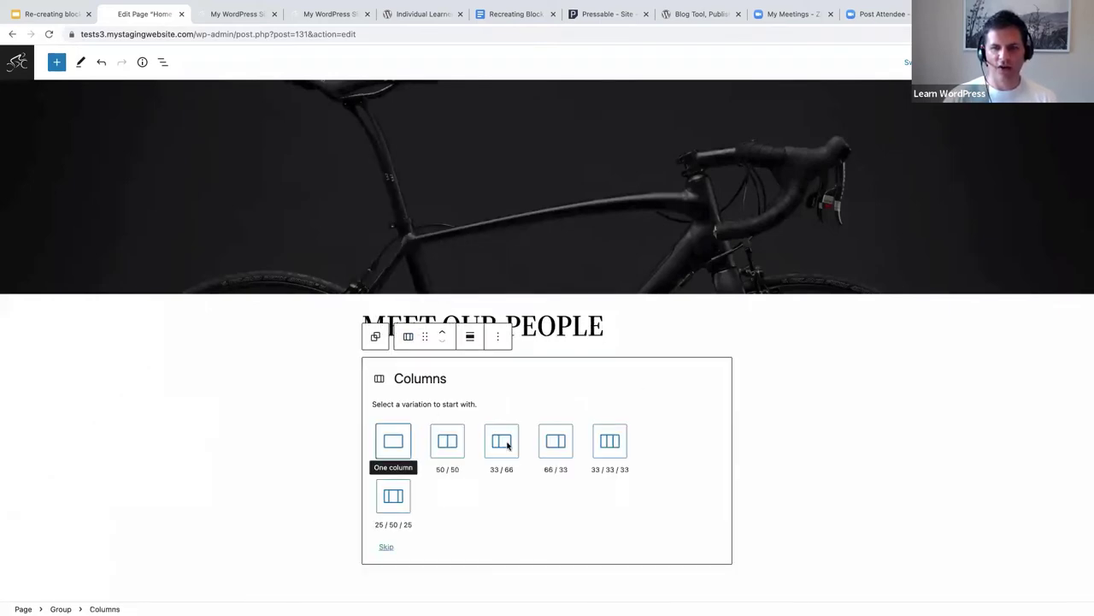
pyautogui.click(609, 441)
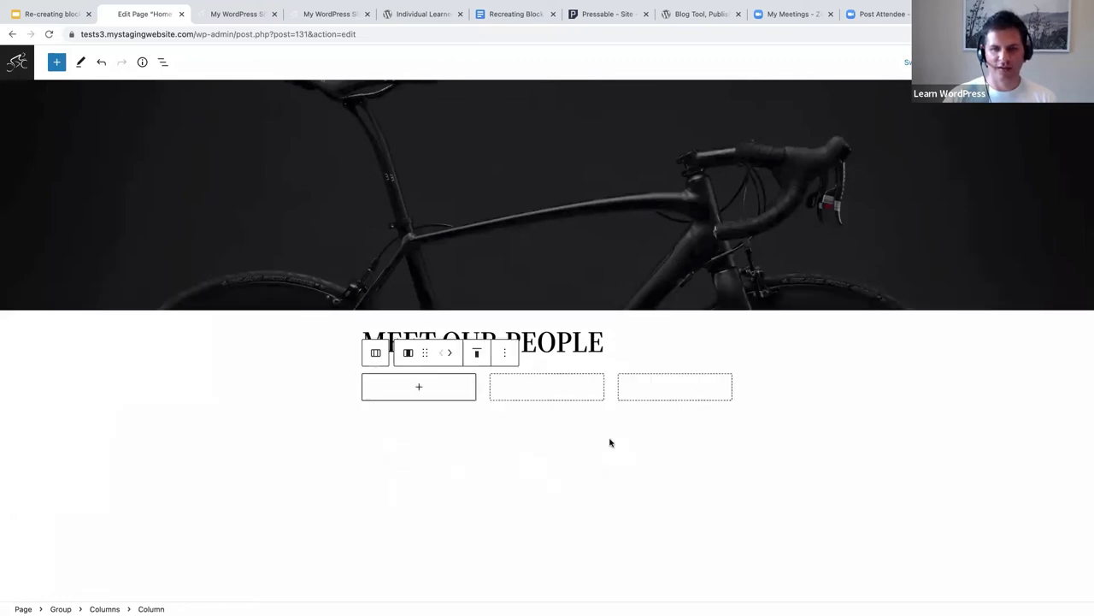
pyautogui.click(162, 62)
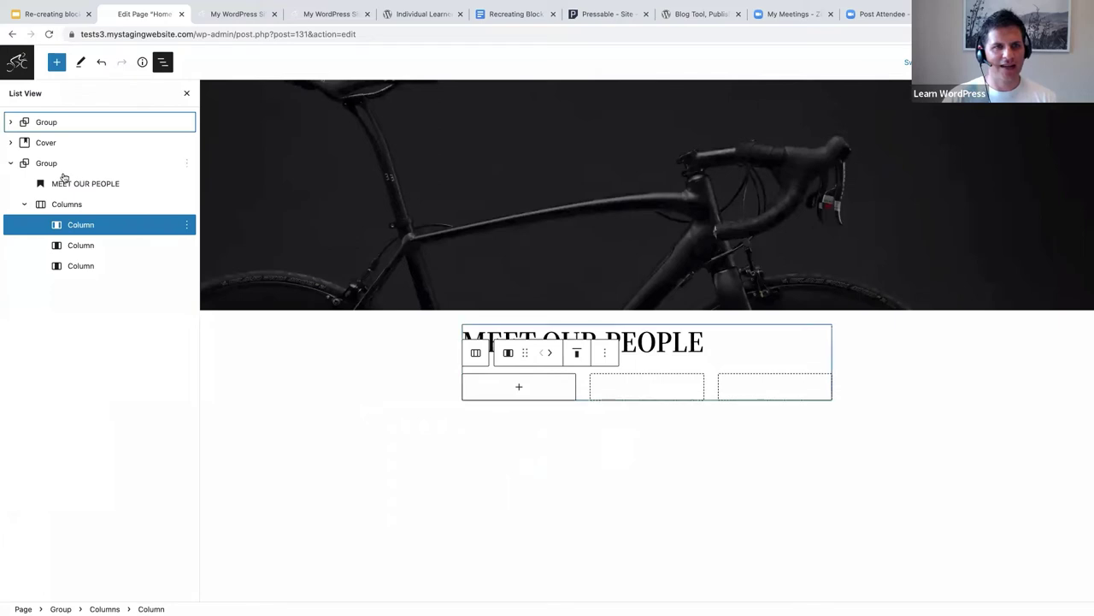
pyautogui.click(40, 161)
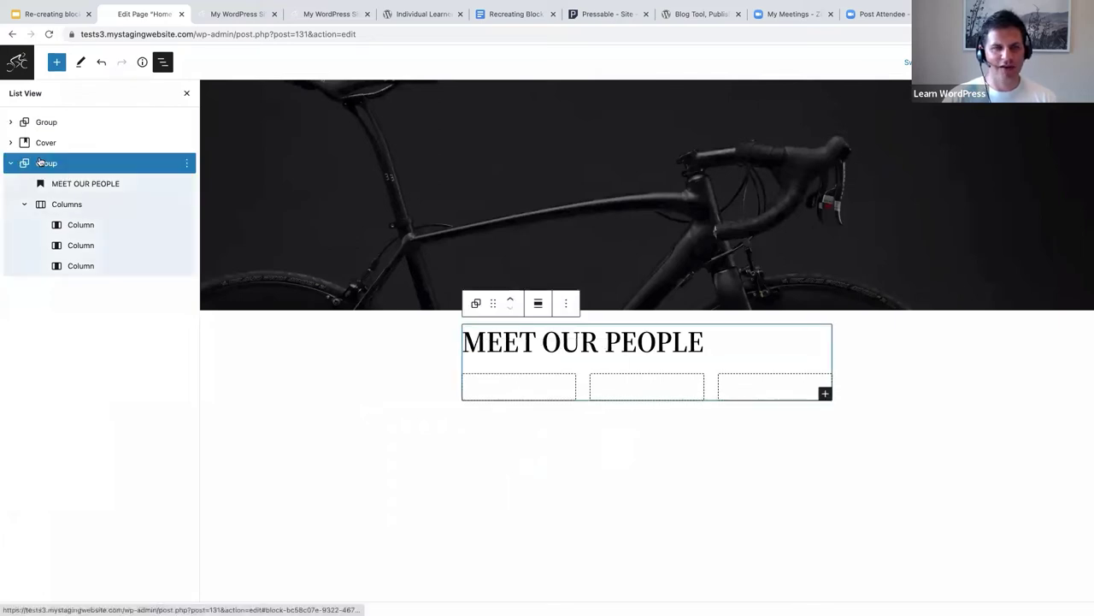
# - Align the group to full width and update the page
pyautogui.click(538, 303)
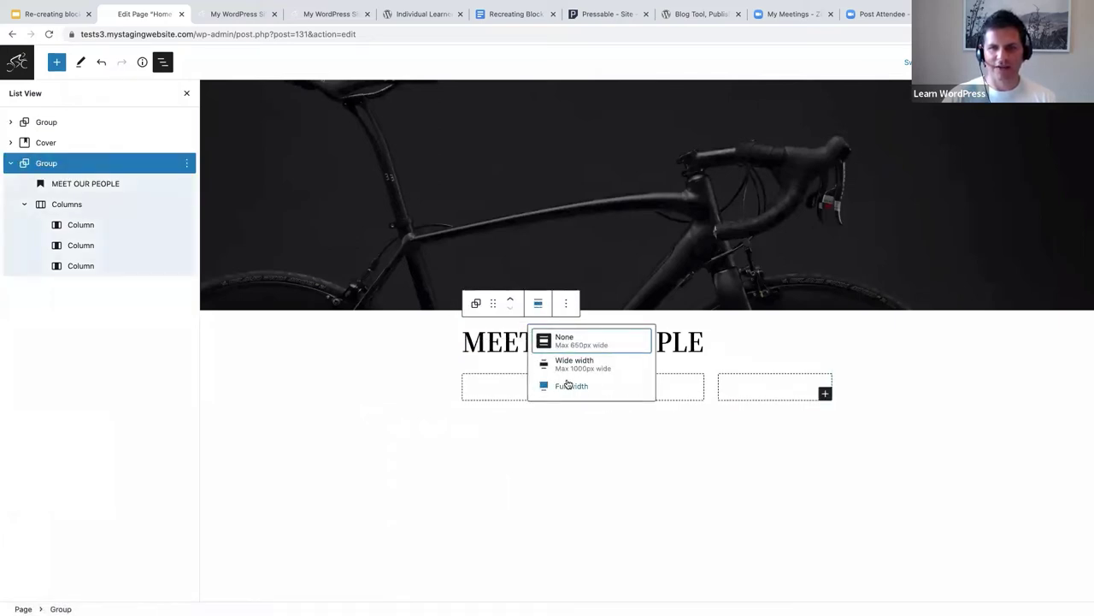
pyautogui.click(567, 385)
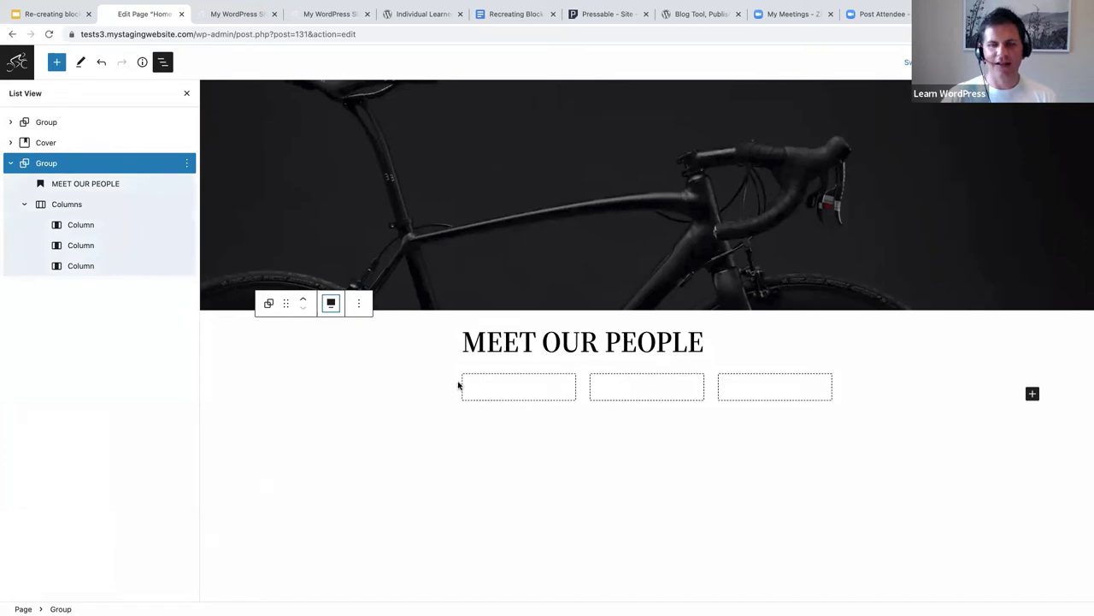
pyautogui.click(906, 62)
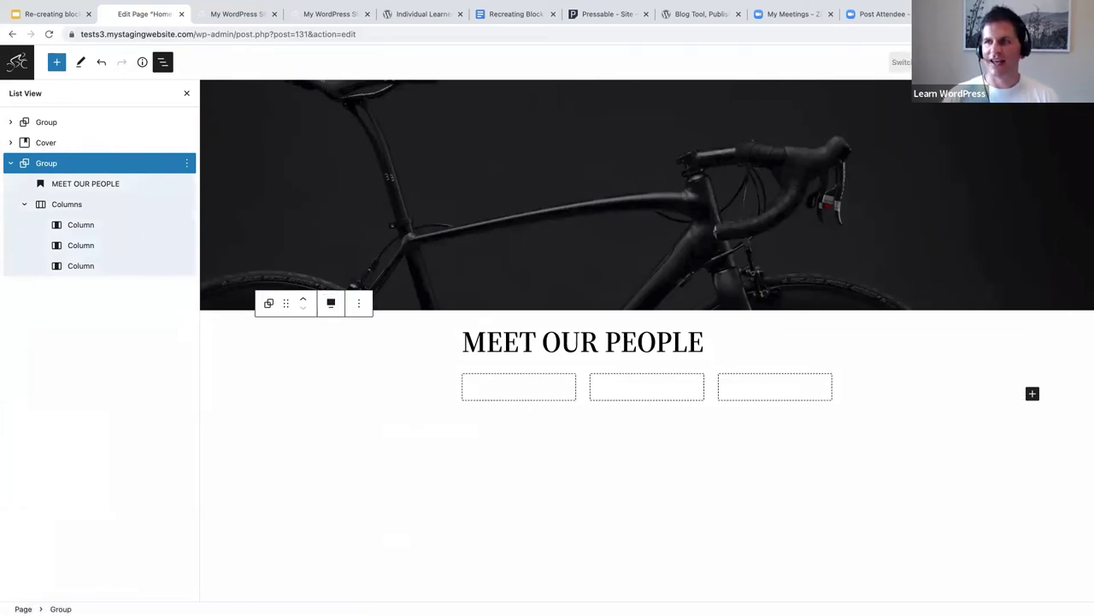
pyautogui.click(16, 61)
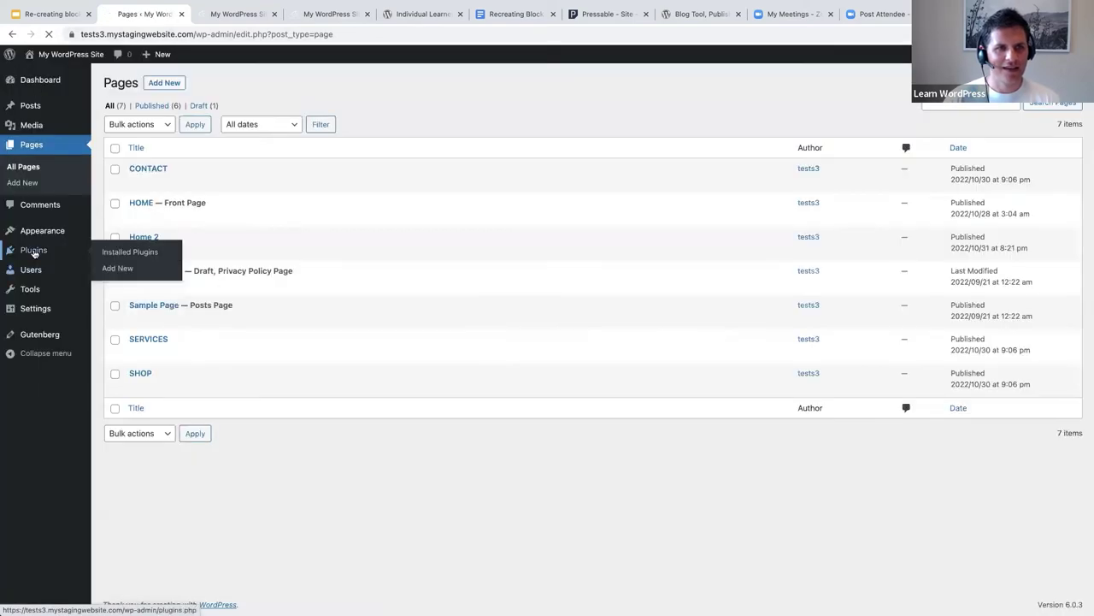
# - Deactivate the Gutenberg plugin and reopen the Home 2 page from Pages
pyautogui.click(35, 250)
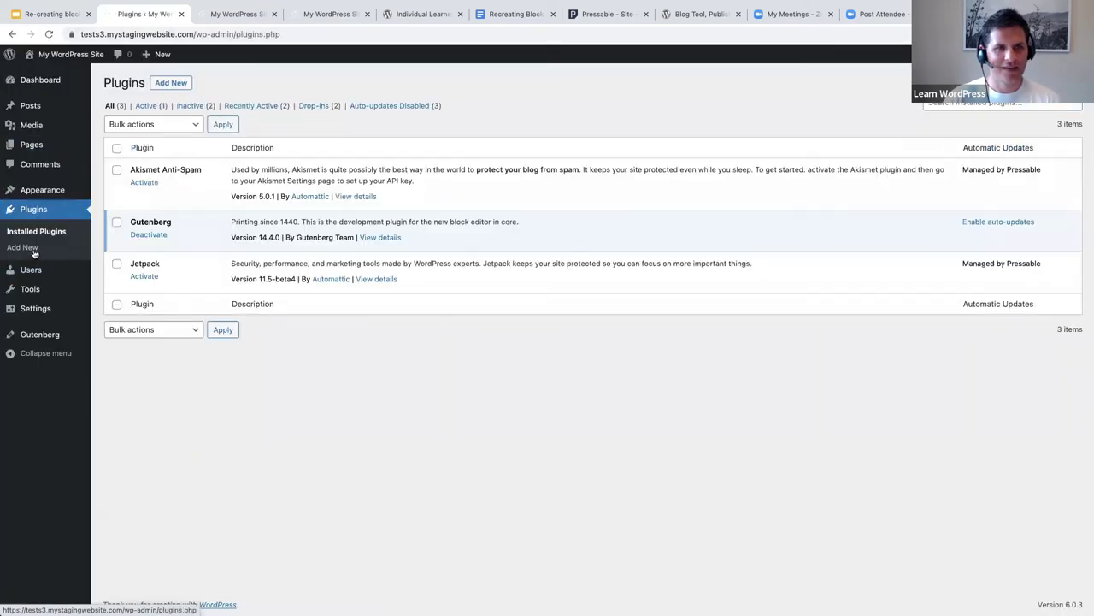
pyautogui.click(147, 238)
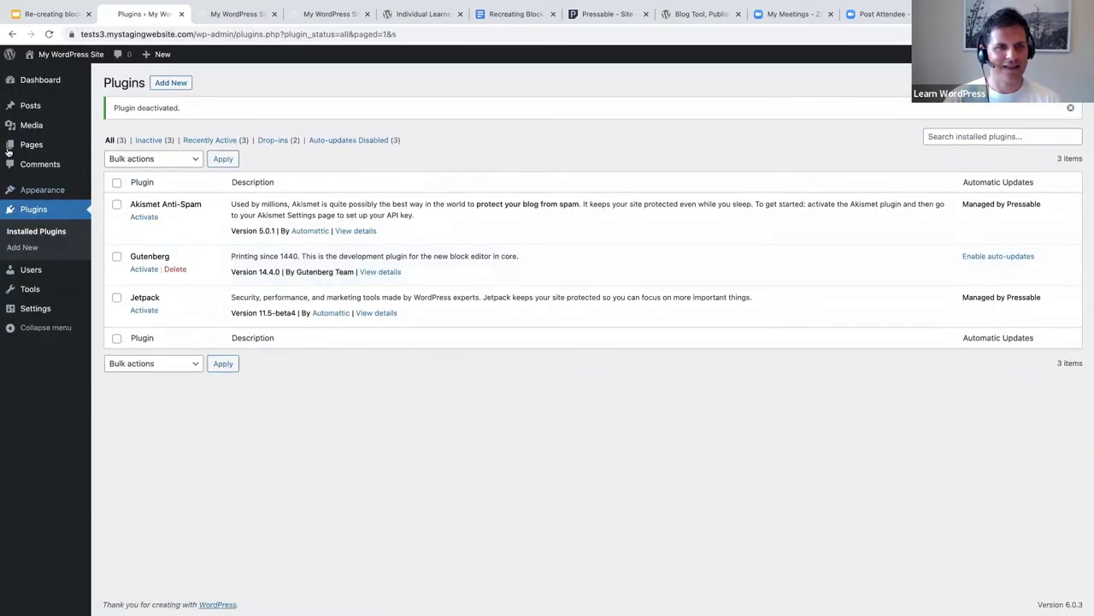
pyautogui.click(30, 144)
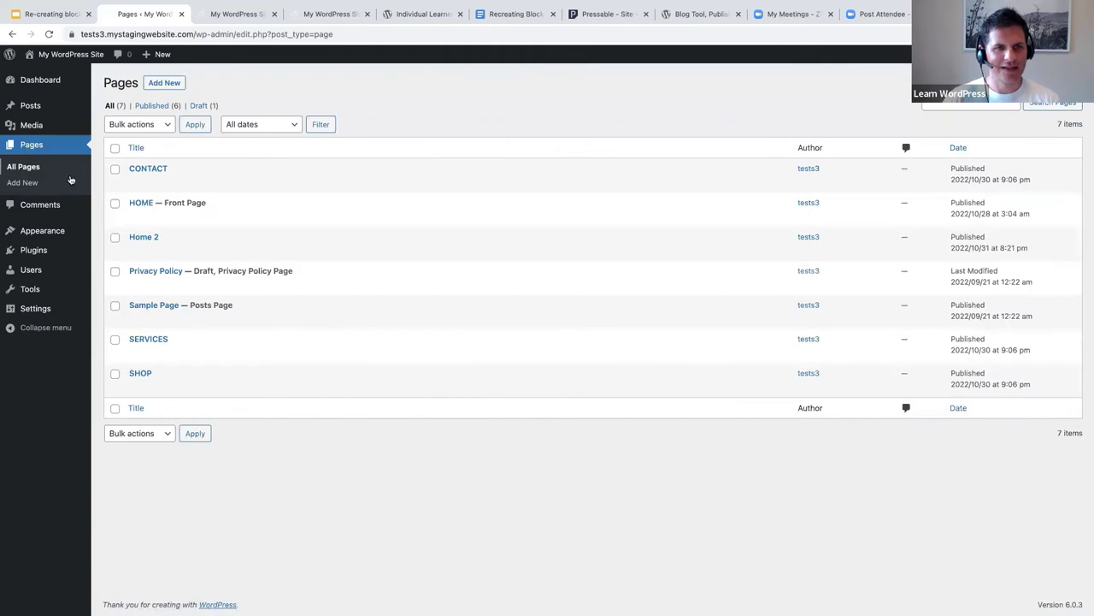
pyautogui.click(142, 239)
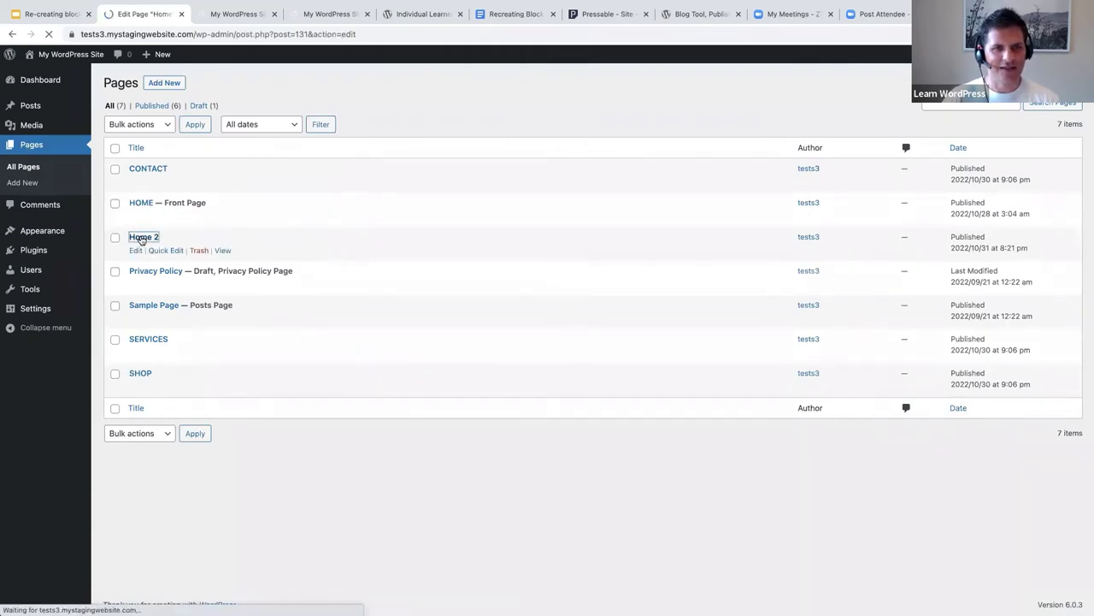
# - Attempt block recovery on the invalid Racing Bikes block, then undo and redo it
pyautogui.scroll(-5, 288, 276)
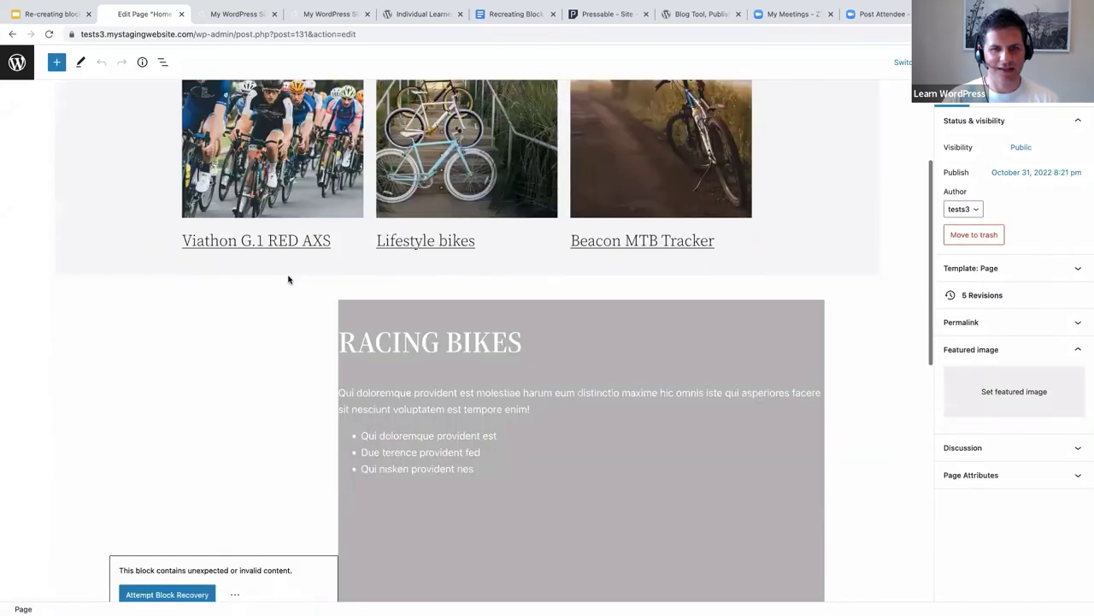
pyautogui.click(190, 378)
pyautogui.click(190, 374)
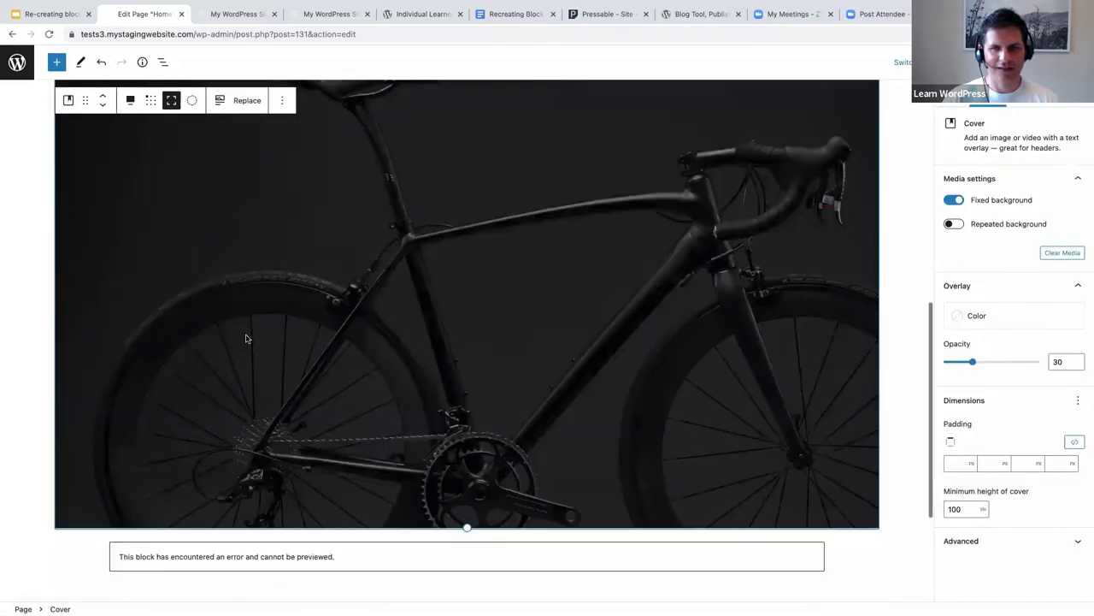
pyautogui.scroll(5, 203, 301)
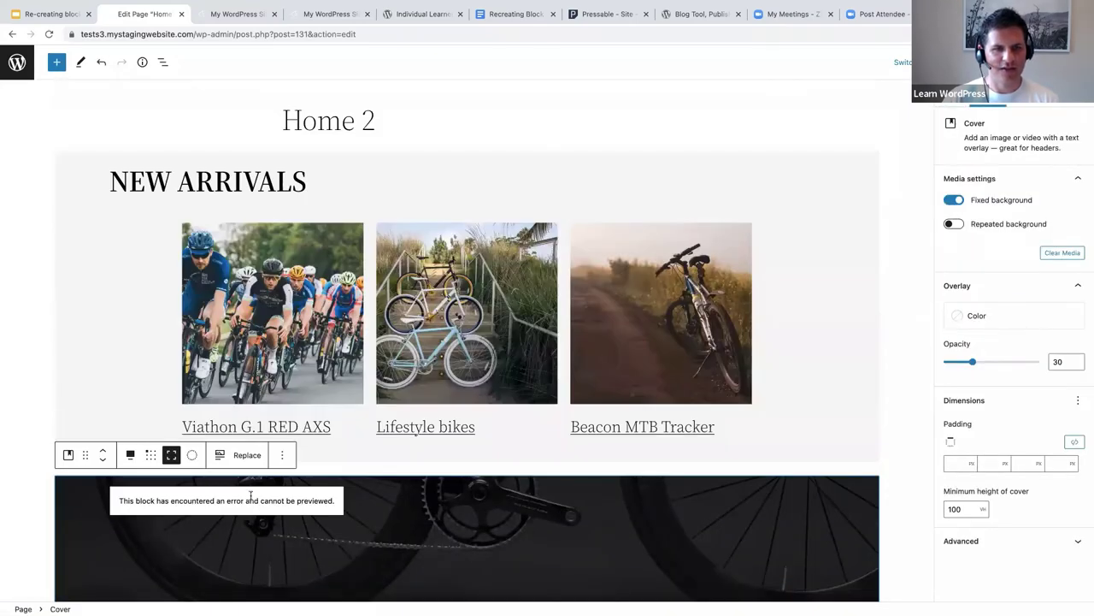
pyautogui.click(269, 522)
pyautogui.scroll(-5, 269, 522)
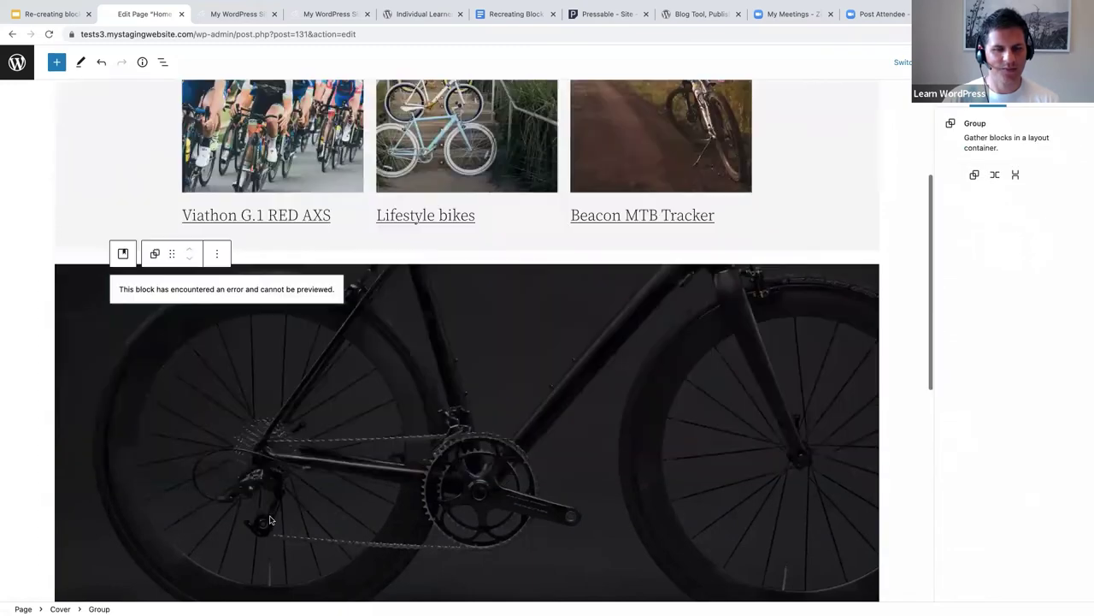
pyautogui.click(100, 63)
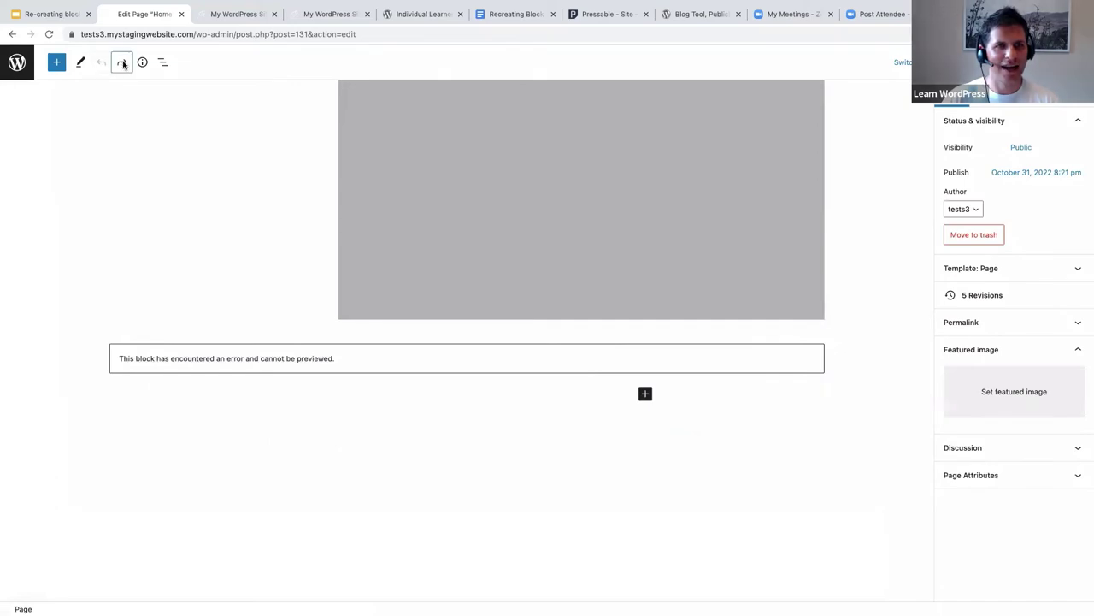
pyautogui.click(122, 62)
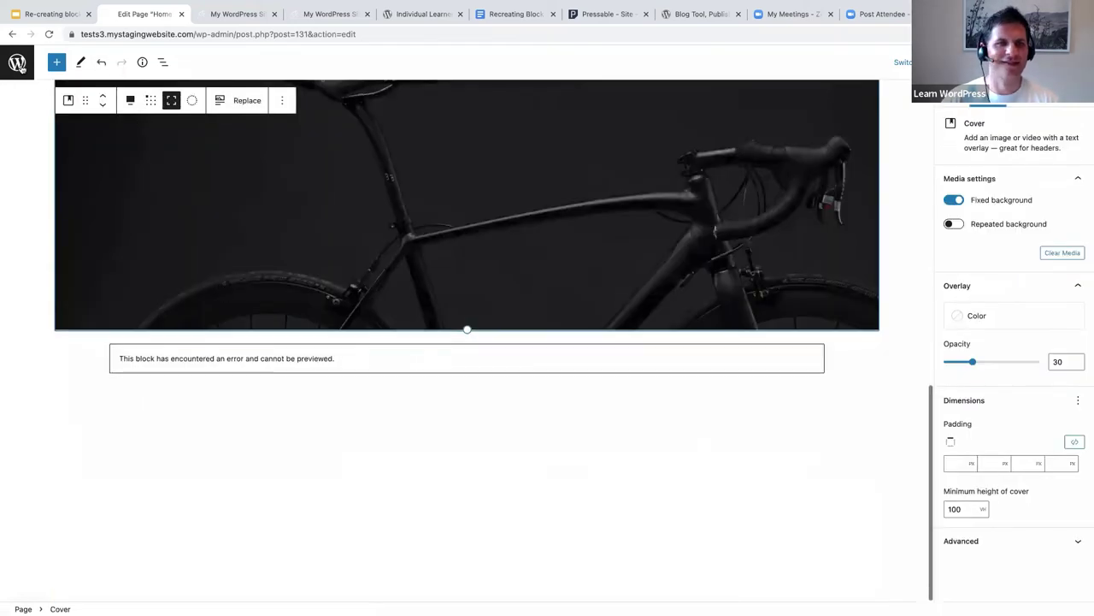
# - Leave the editor without saving, reactivate Gutenberg, and return to the Home 2 page
pyautogui.press('super+bracketleft')
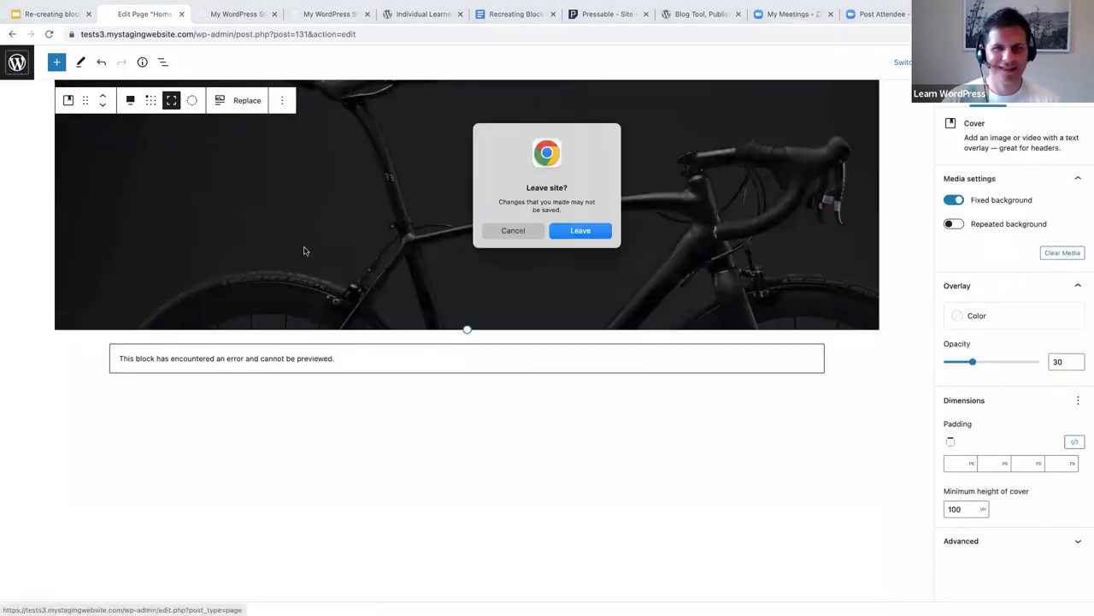
pyautogui.click(582, 232)
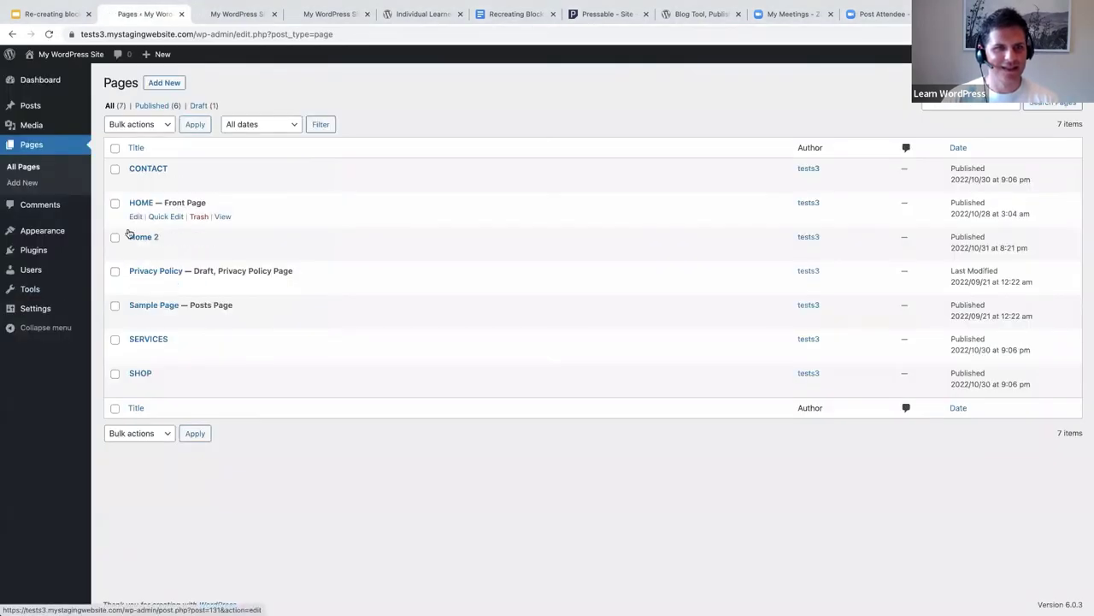
pyautogui.click(60, 256)
pyautogui.click(145, 236)
pyautogui.moveTo(30, 145)
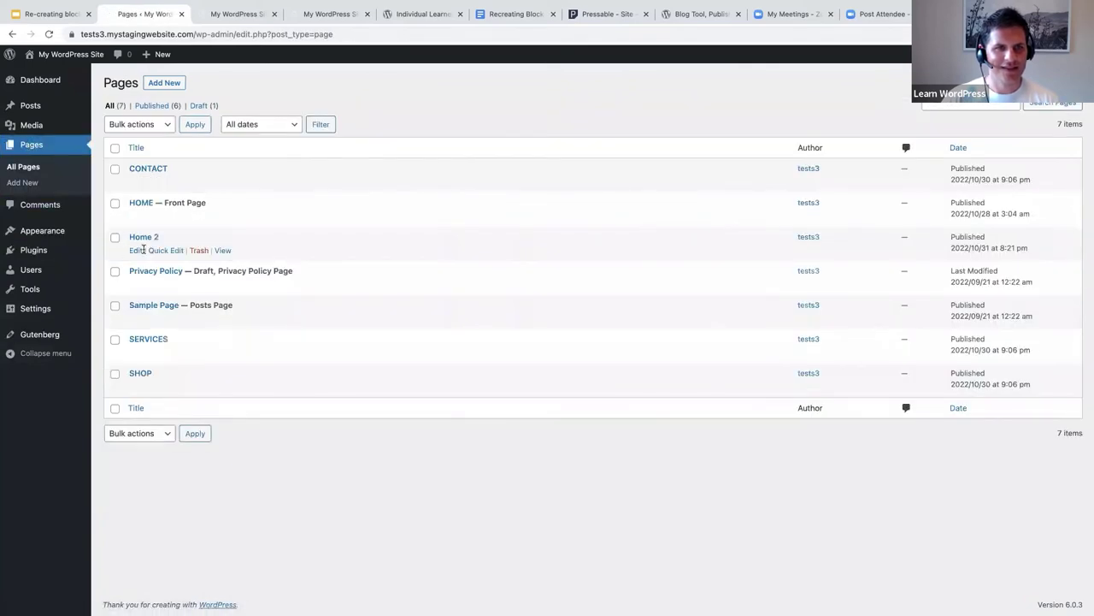
pyautogui.click(143, 237)
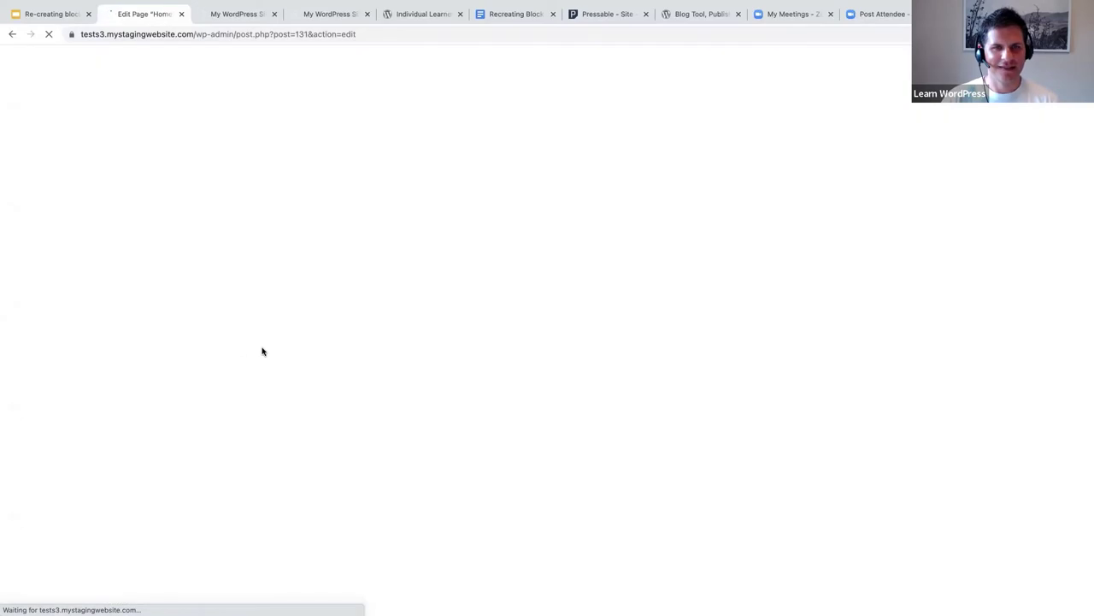
# - Set the three-column Columns block under MEET OUR PEOPLE to Wide width alignment
pyautogui.scroll(-10, 197, 297)
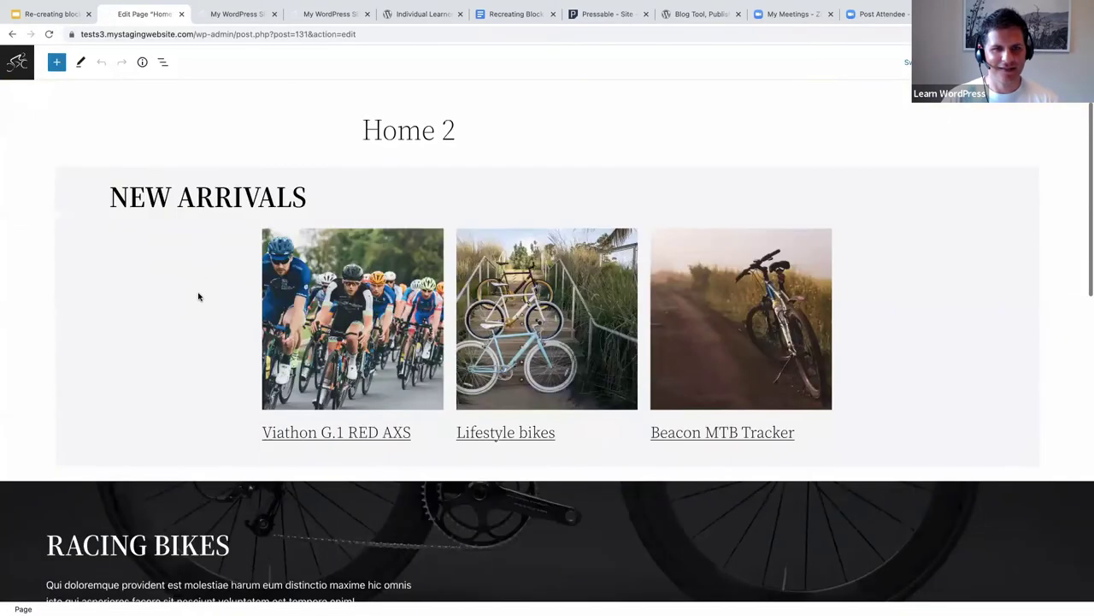
pyautogui.scroll(-5, 198, 297)
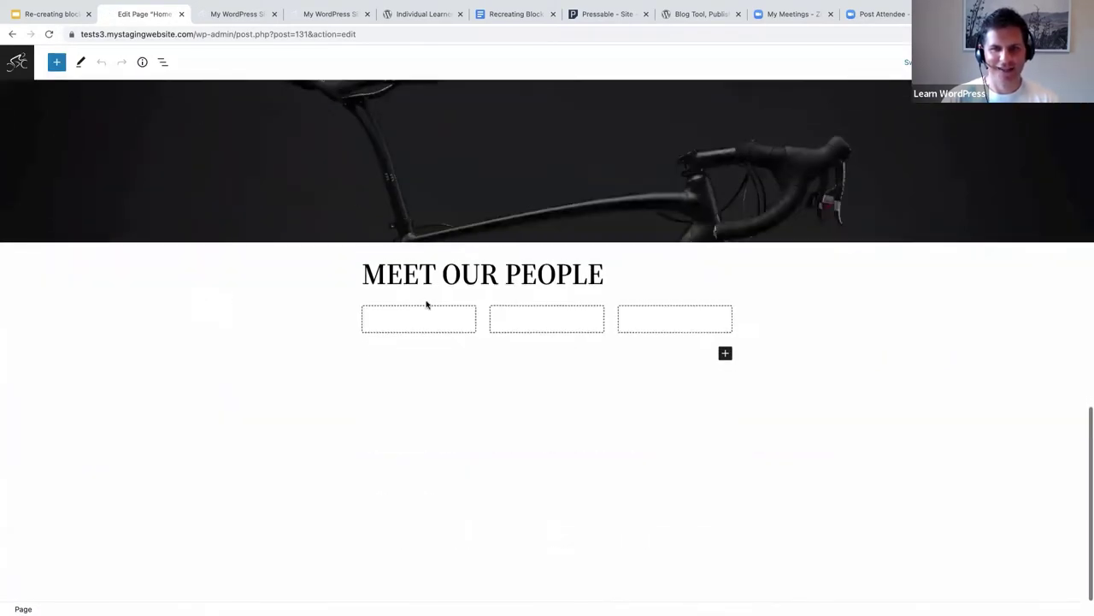
pyautogui.click(419, 318)
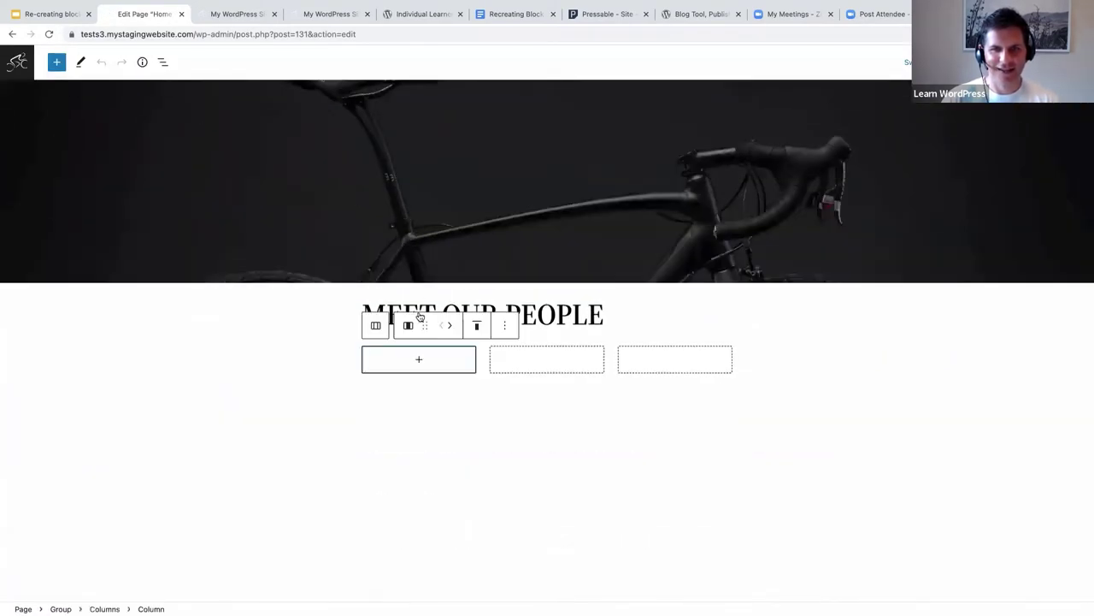
pyautogui.click(331, 361)
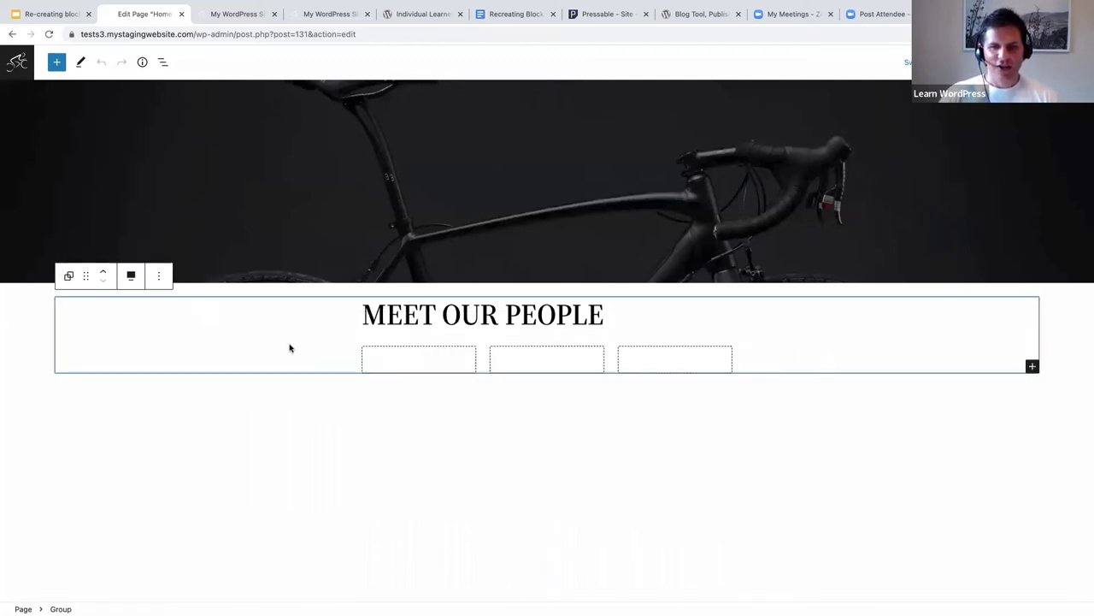
pyautogui.click(446, 359)
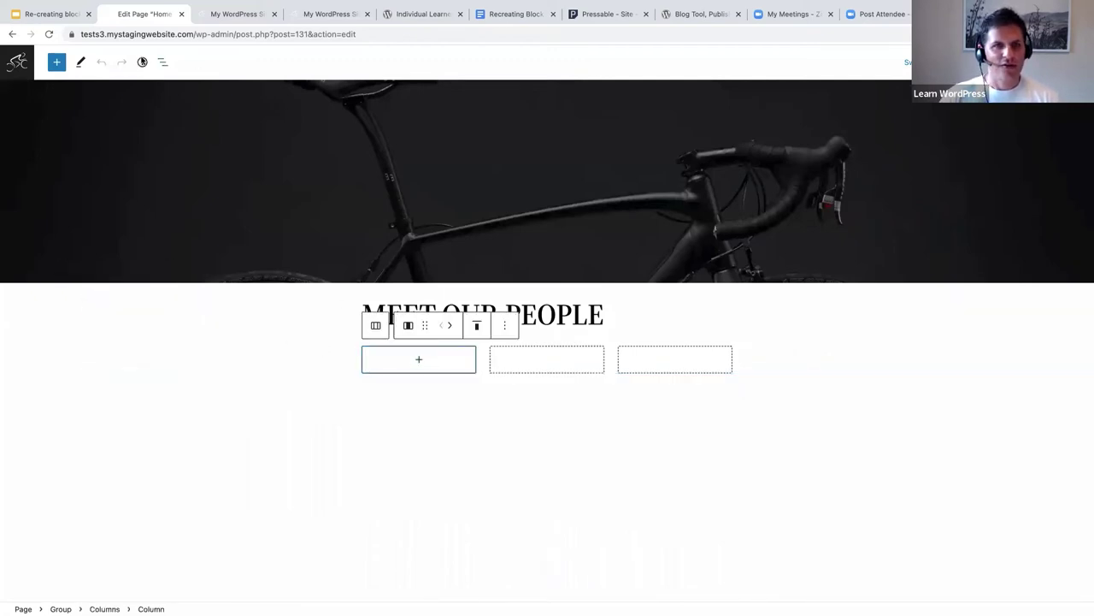
pyautogui.click(165, 64)
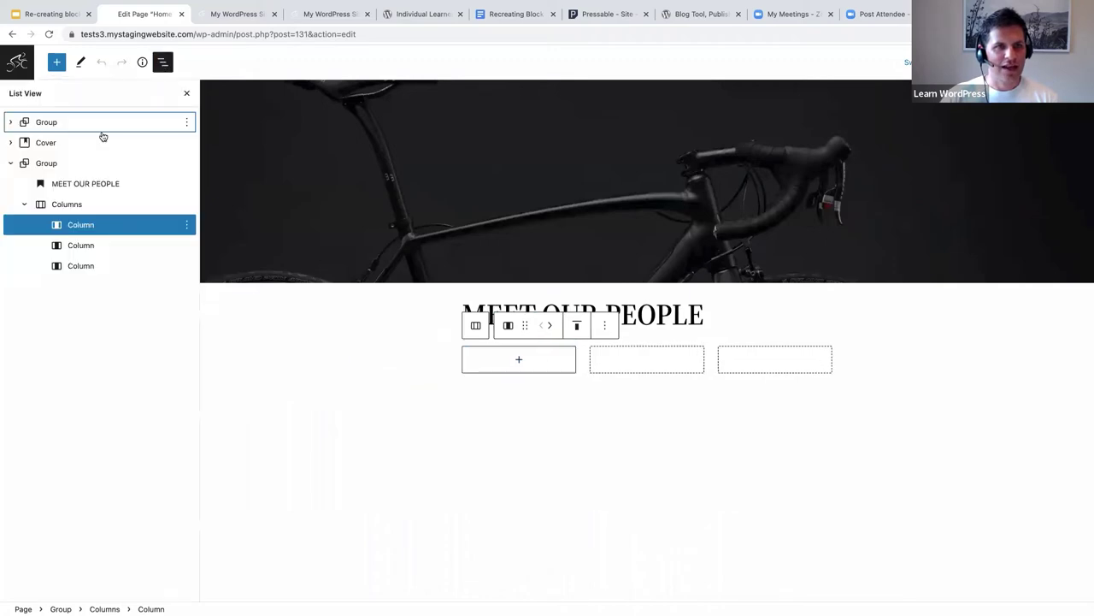
pyautogui.click(67, 206)
pyautogui.click(570, 324)
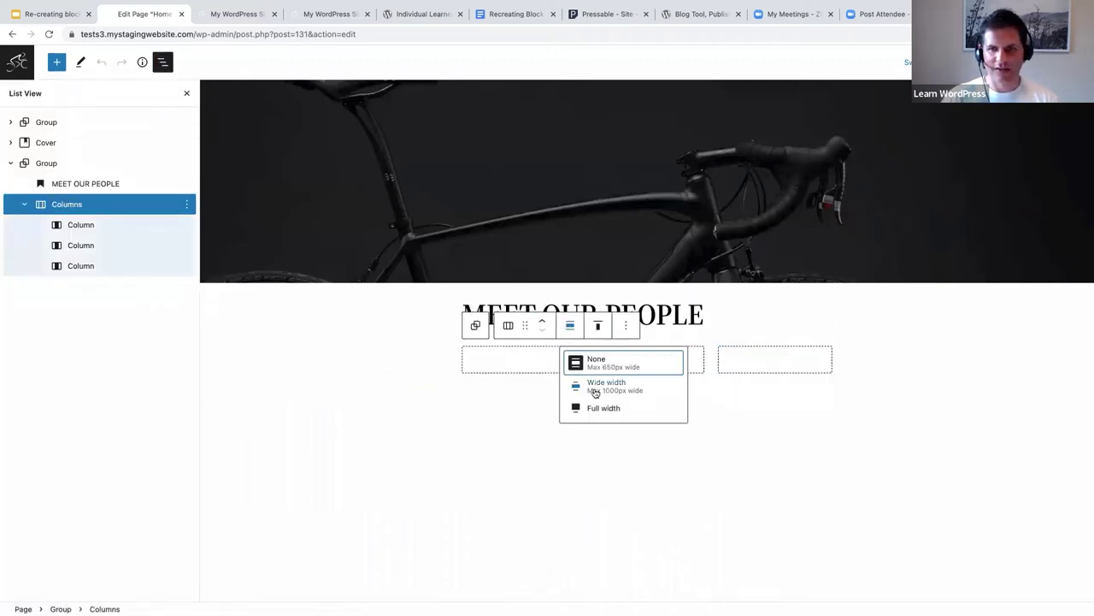
pyautogui.click(603, 412)
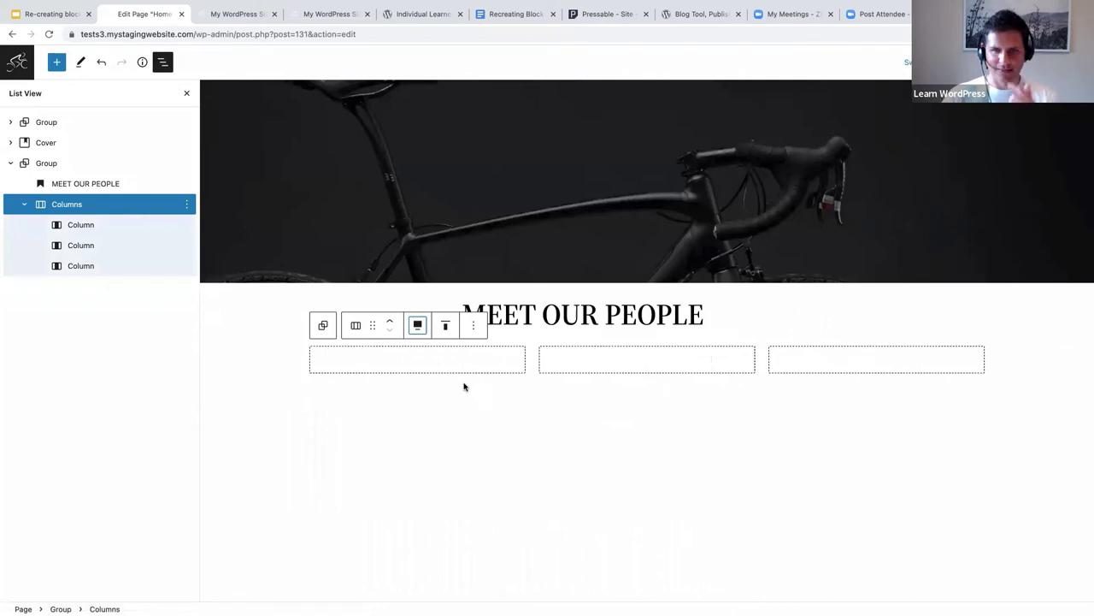
pyautogui.click(185, 94)
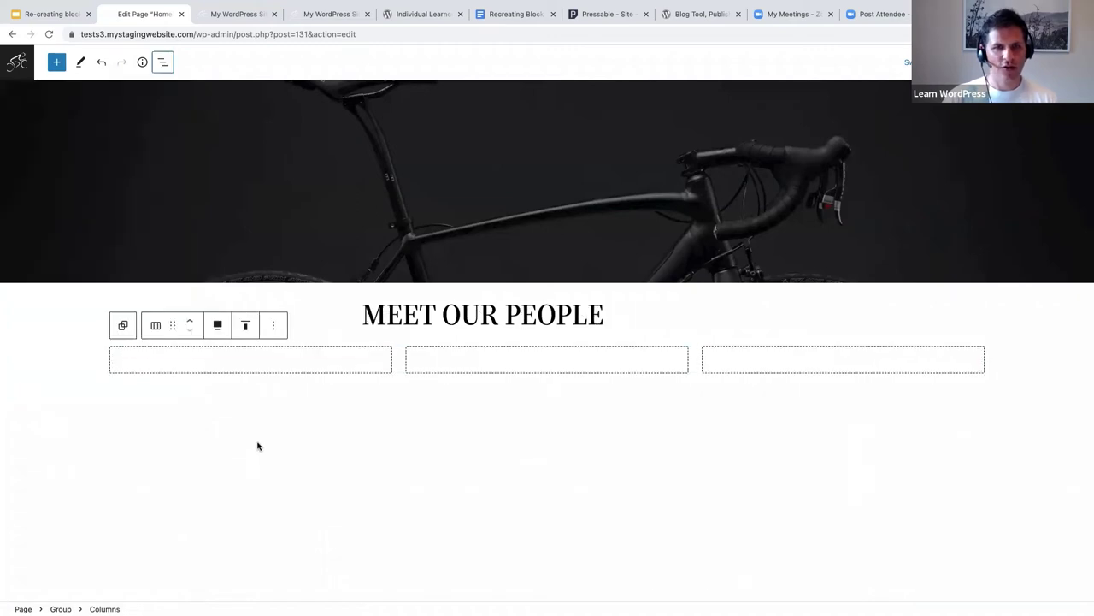
# - Add an Image block to the first column with the smiling woman's portrait from the Media Library
pyautogui.click(237, 367)
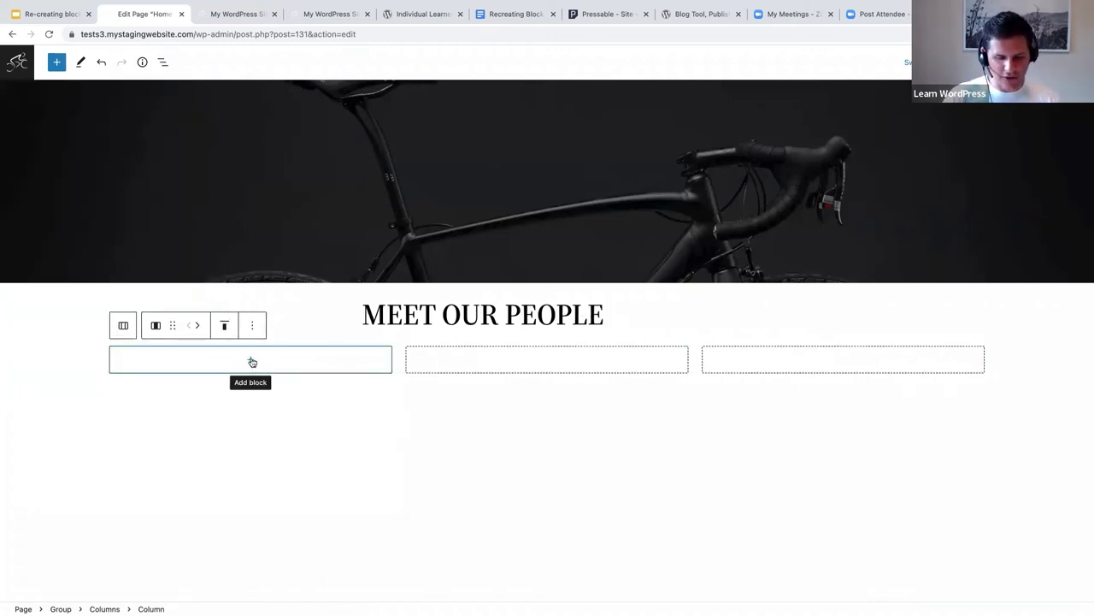
pyautogui.click(251, 362)
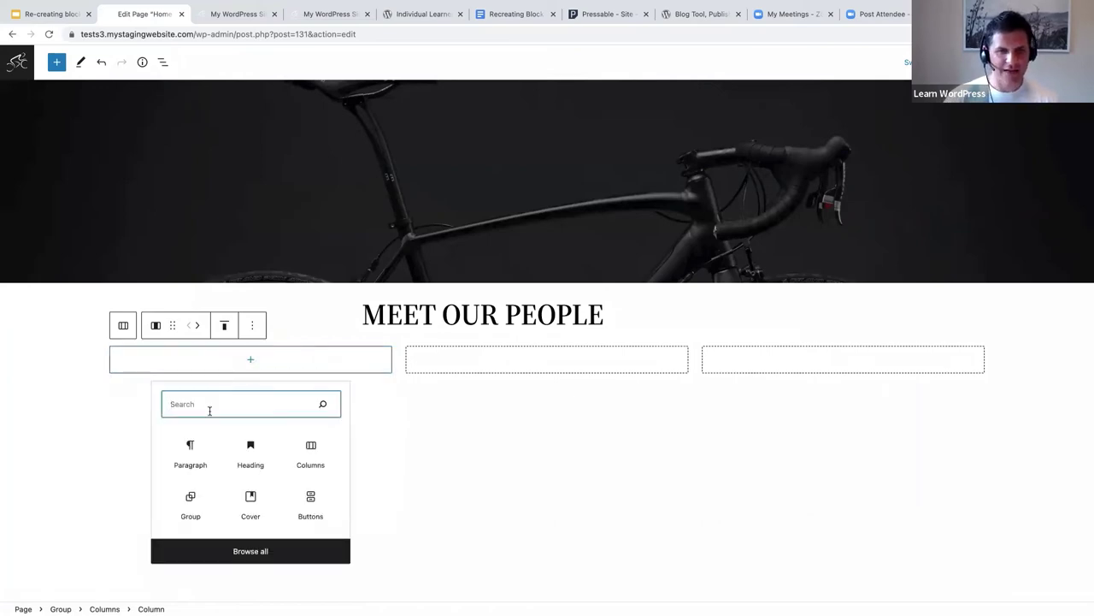
pyautogui.write('image')
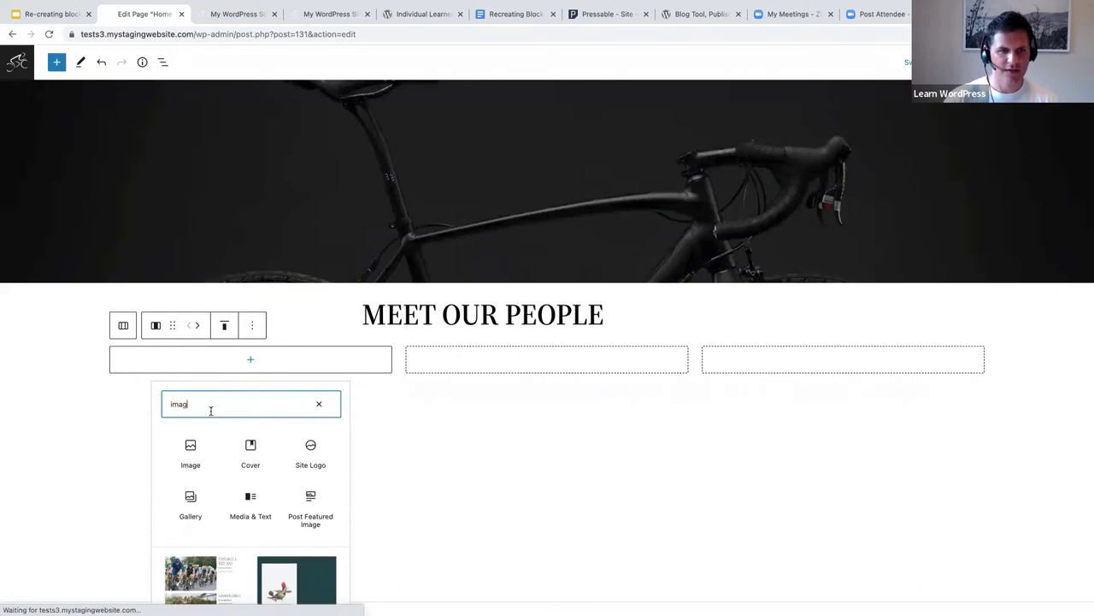
pyautogui.click(178, 459)
pyautogui.click(186, 432)
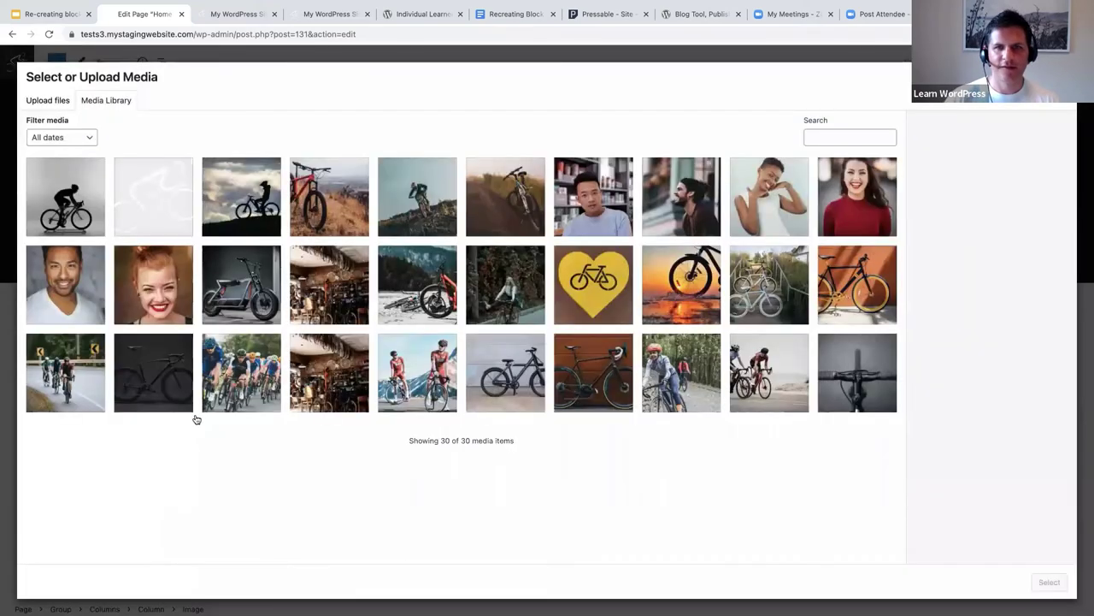
pyautogui.click(791, 204)
pyautogui.click(1049, 583)
# - Resize the portrait to 25%, give it the Rounded style, and add a paragraph below
pyautogui.scroll(-2, 268, 356)
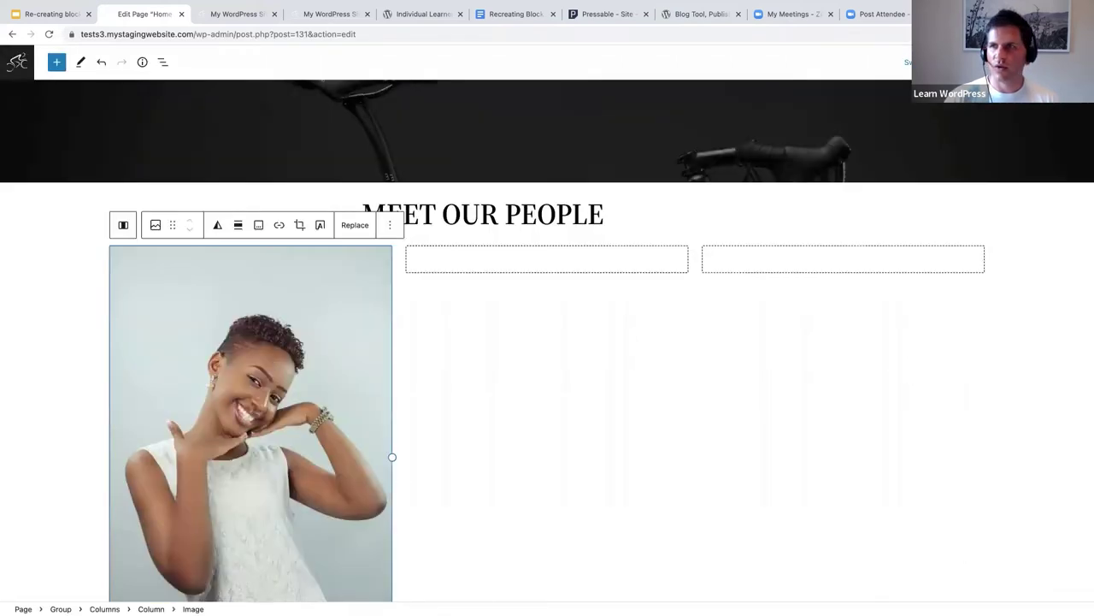
pyautogui.hotkey('ctrl', 'shift', ',')
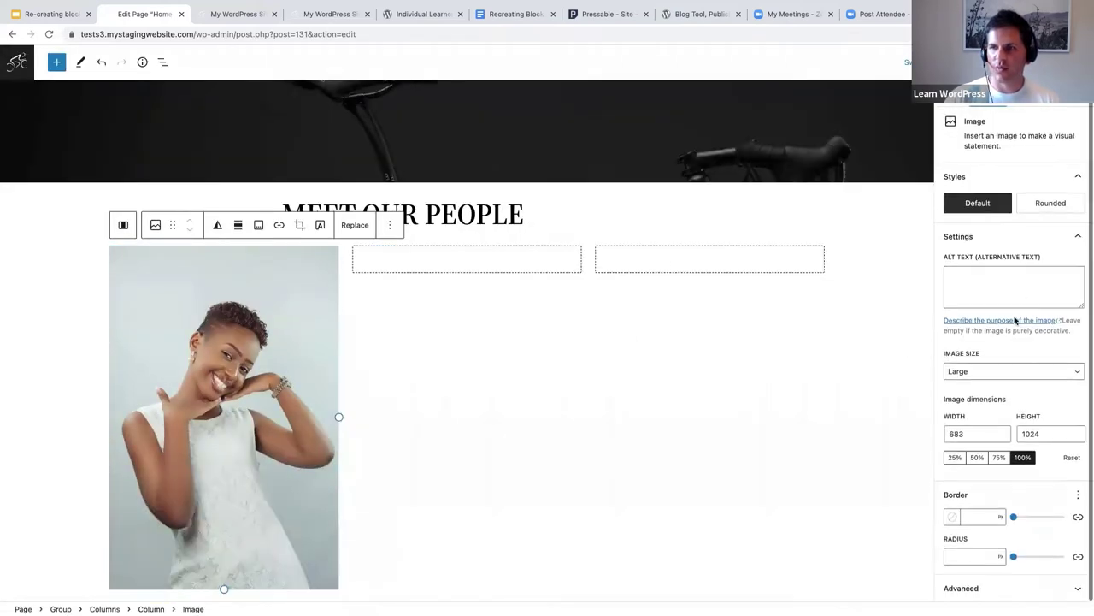
pyautogui.click(954, 459)
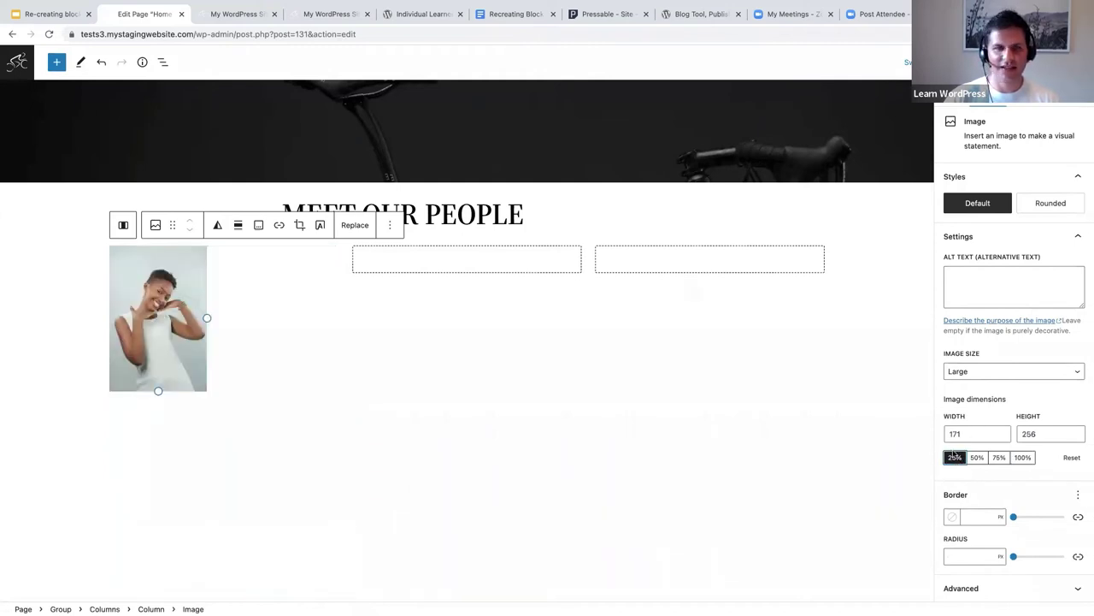
pyautogui.click(1052, 206)
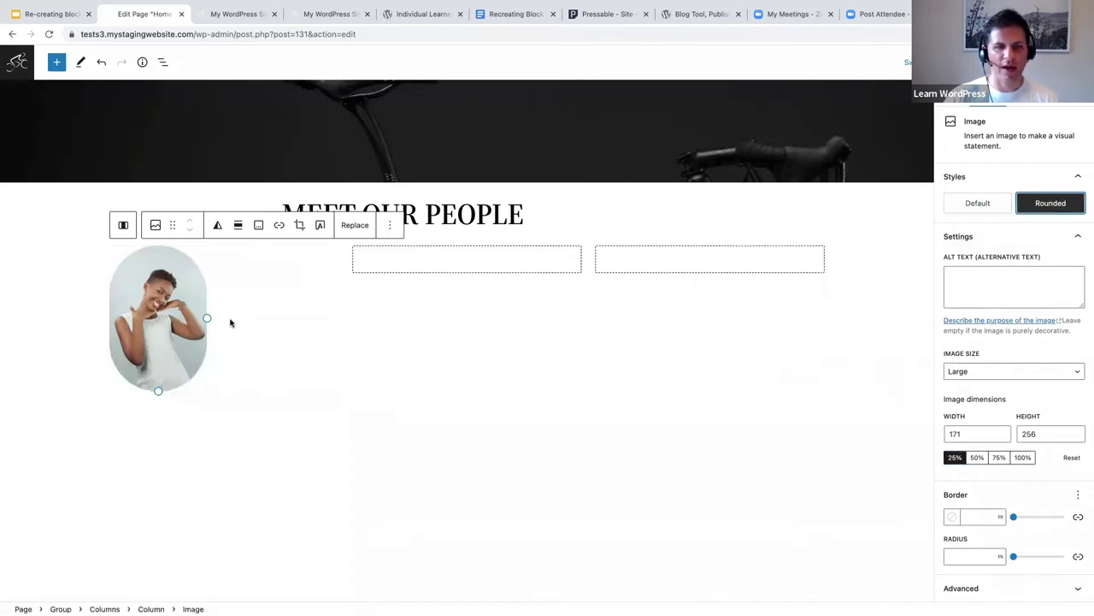
pyautogui.click(162, 315)
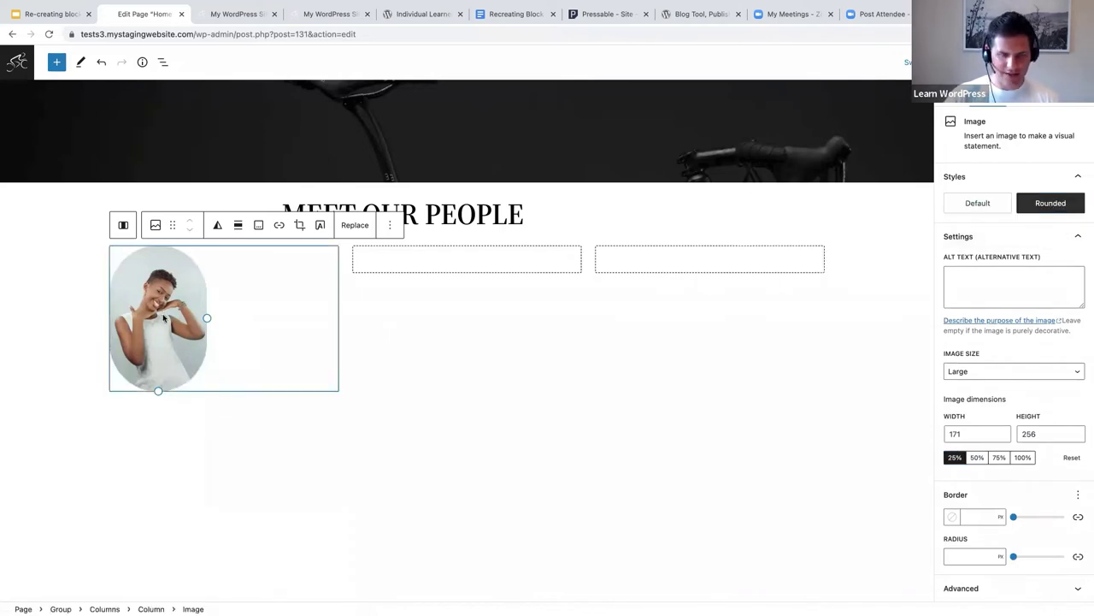
pyautogui.press('Return')
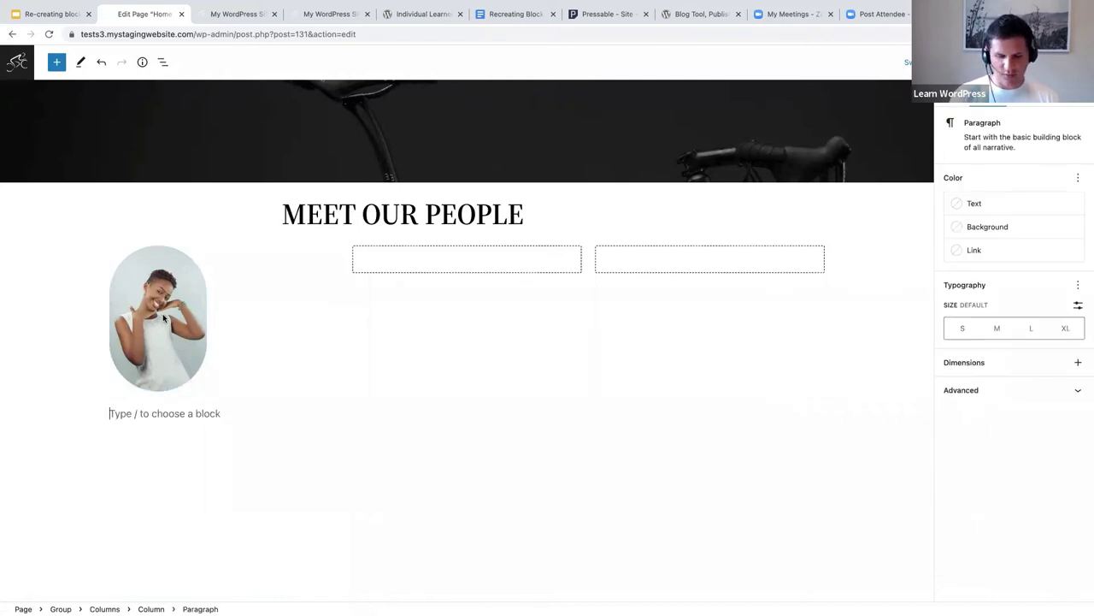
# - Type the team member's name with the role 'Owner' on the line below
pyautogui.write('Le')
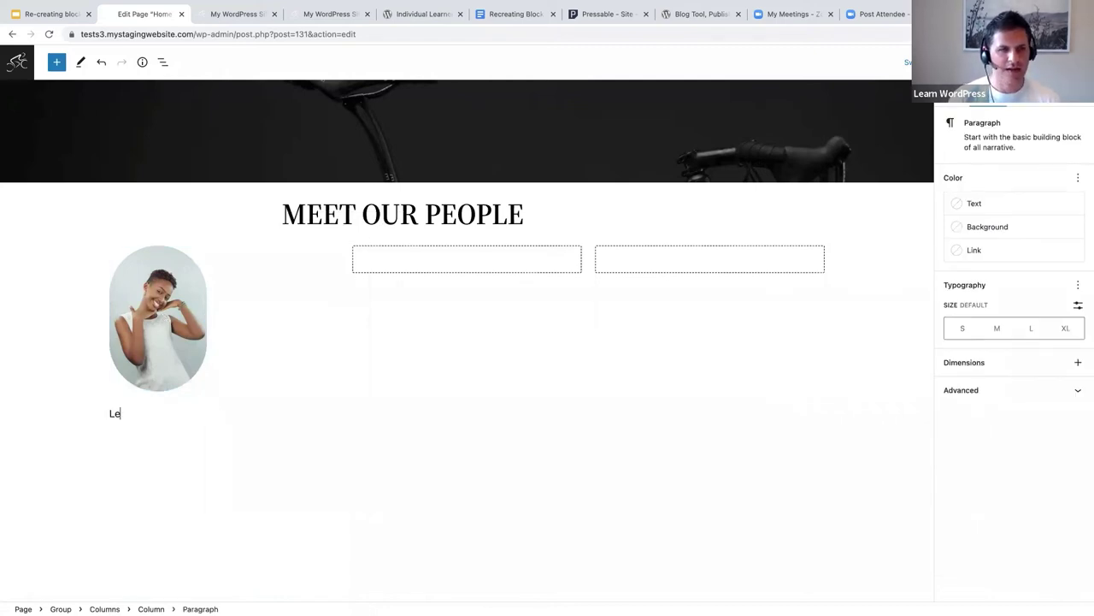
pyautogui.write('le Cupi')
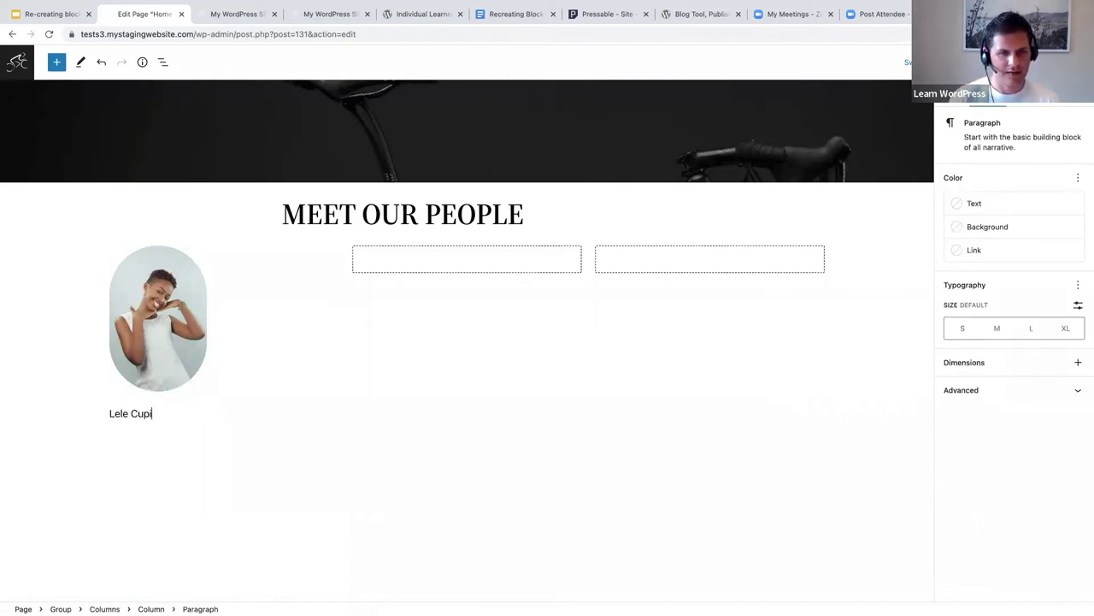
pyautogui.write('do')
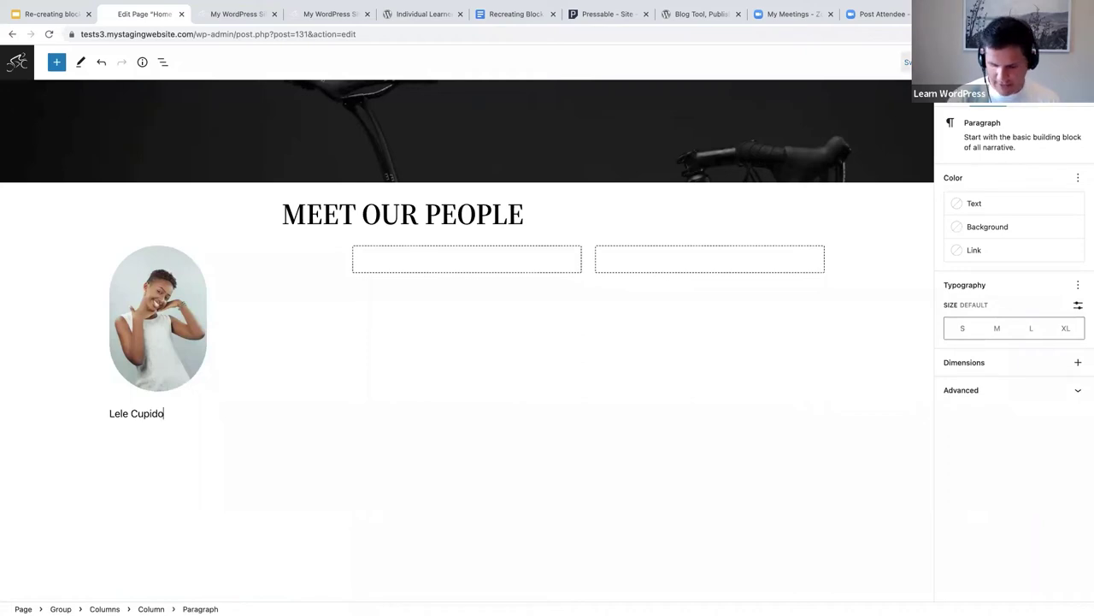
pyautogui.press('Return')
pyautogui.write('Owner')
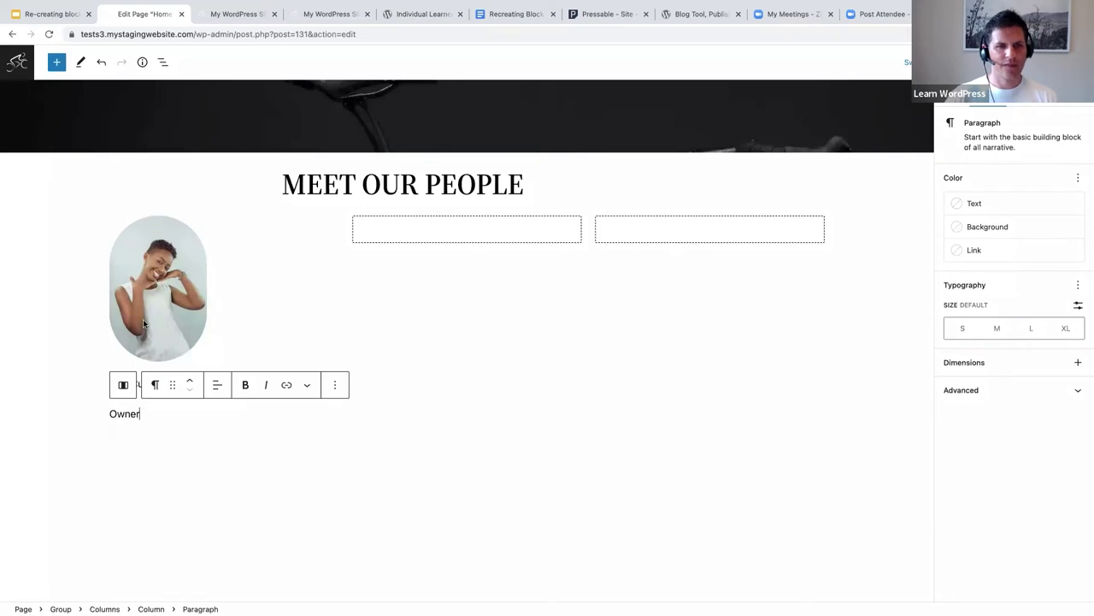
# - Make the member's name bold and the word 'Owner' italic
pyautogui.click(101, 370)
pyautogui.click(152, 384)
pyautogui.moveTo(164, 384); pyautogui.dragTo(110, 385)
pyautogui.click(246, 354)
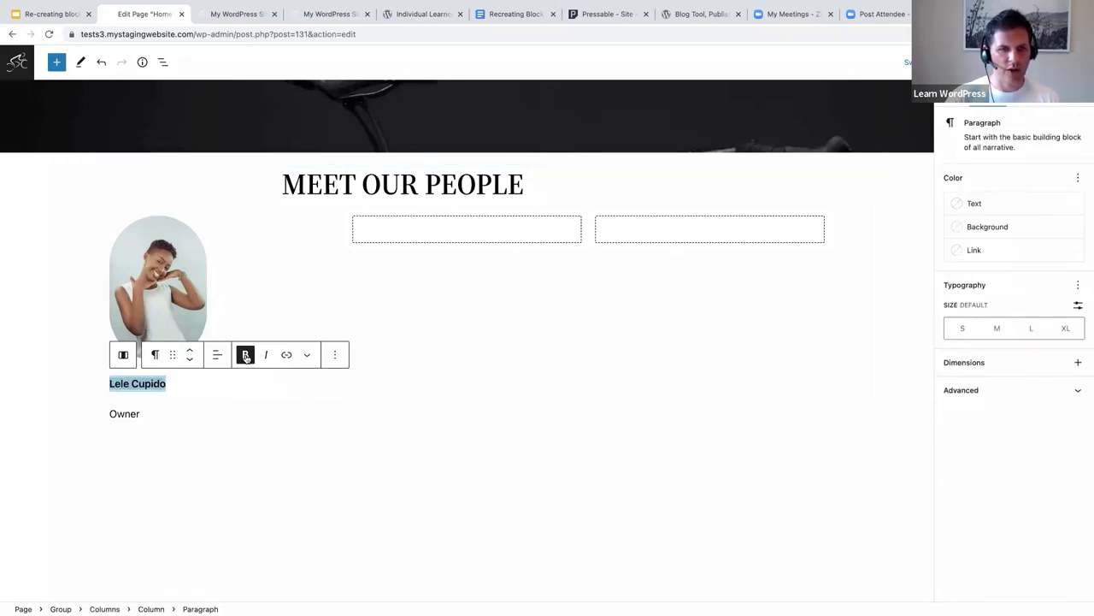
pyautogui.moveTo(140, 413); pyautogui.dragTo(109, 413)
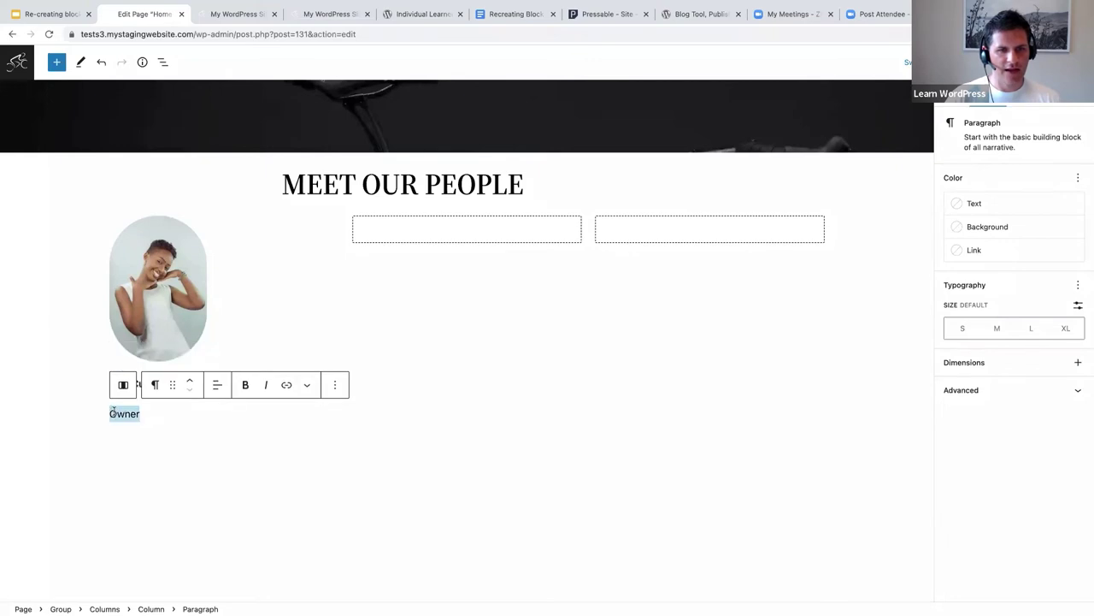
pyautogui.click(267, 385)
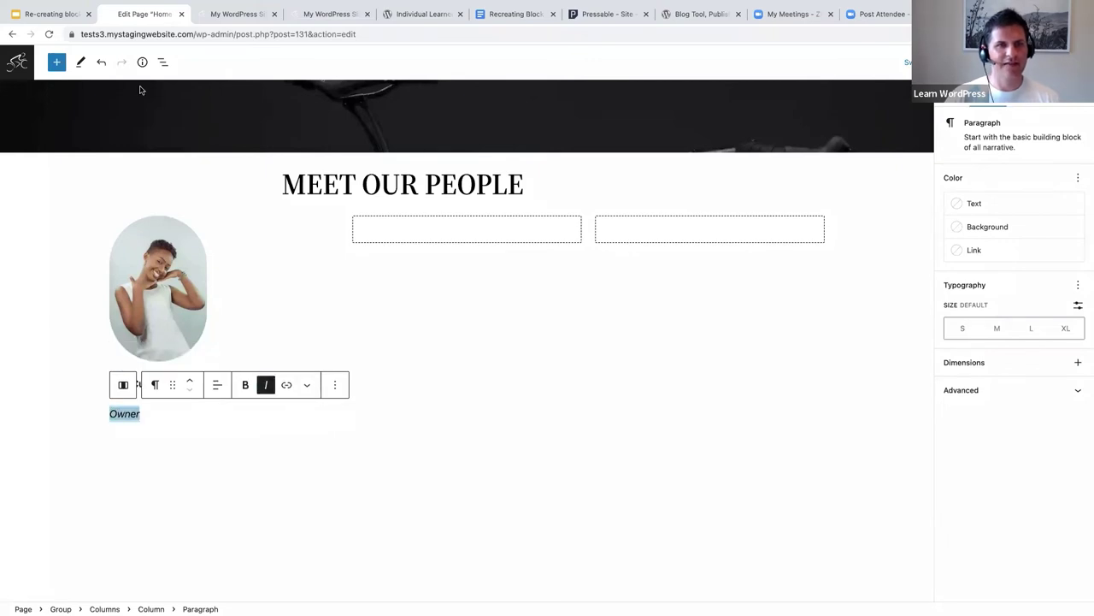
pyautogui.click(162, 63)
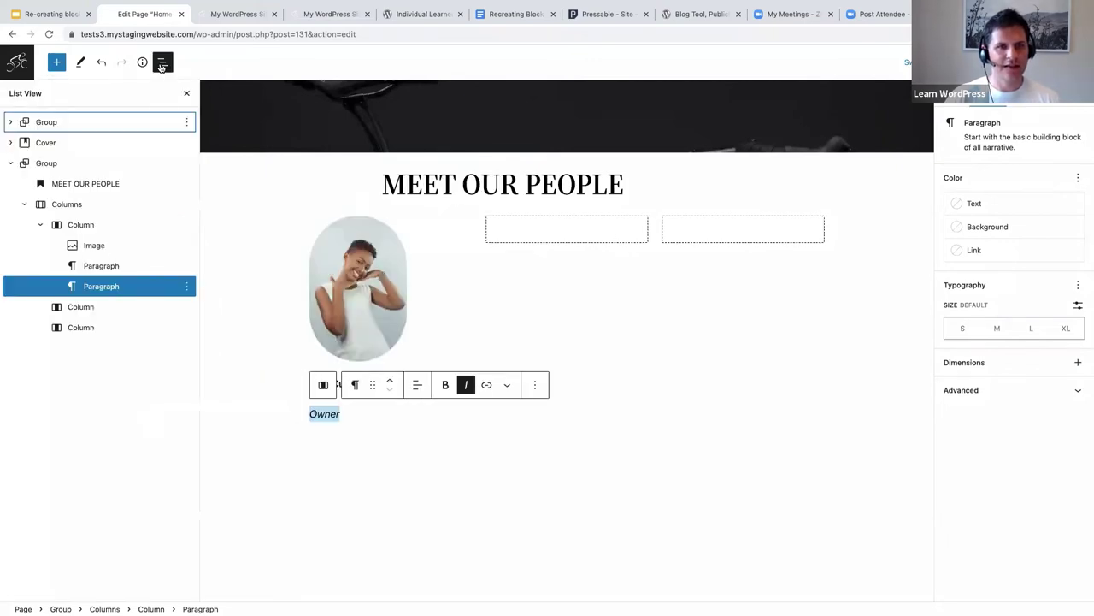
# - Wrap the portrait, name and role in a Stack justified center, then preview the live site
pyautogui.click(77, 224)
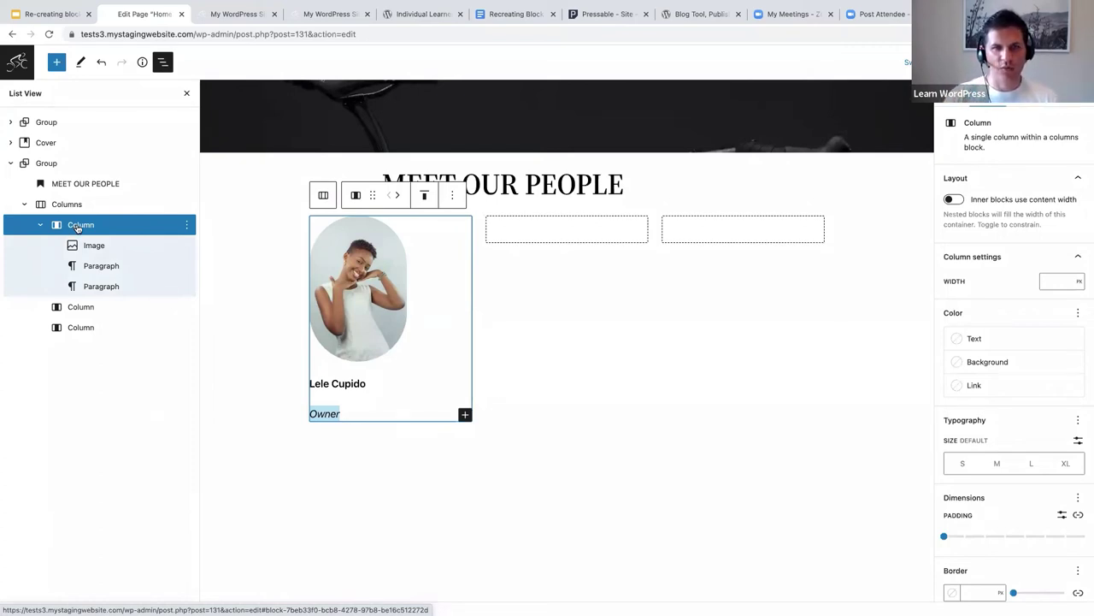
pyautogui.click(92, 245)
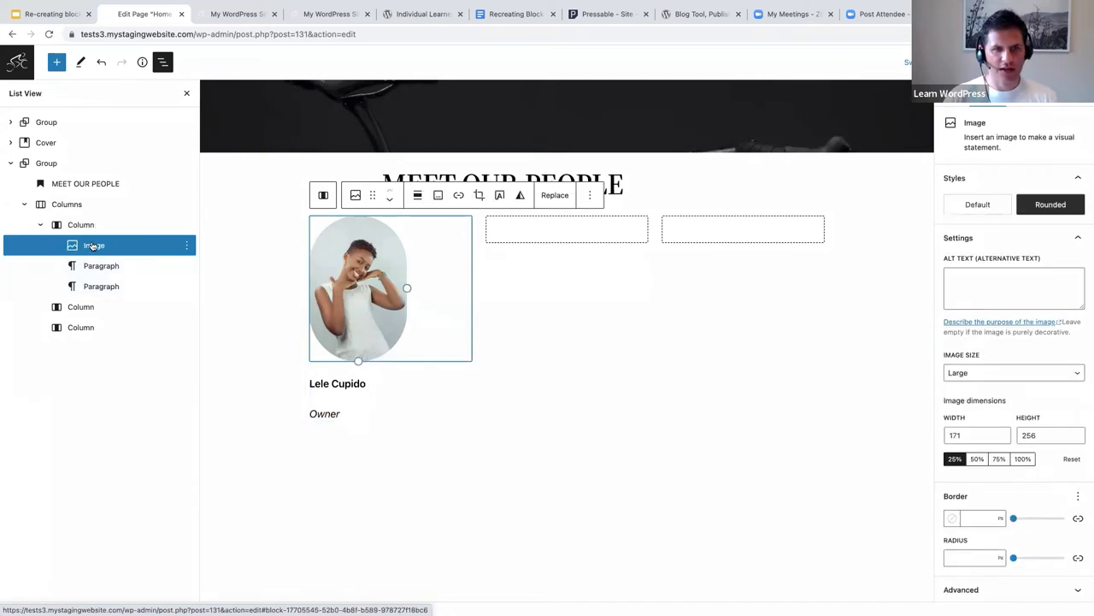
pyautogui.keyDown('shift'); pyautogui.click(97, 287); pyautogui.keyUp('shift')
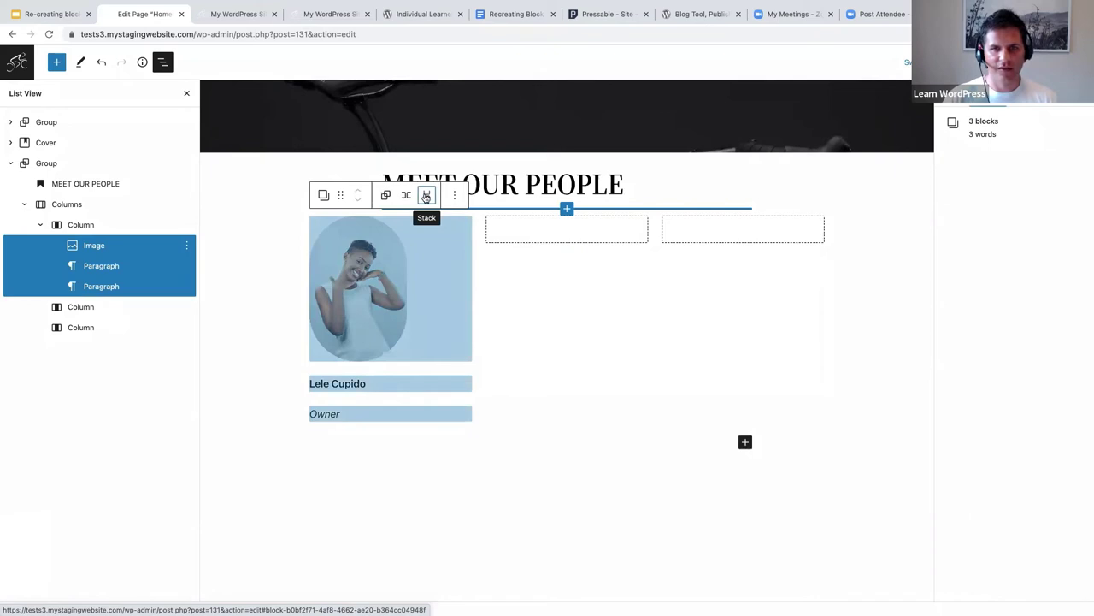
pyautogui.click(427, 197)
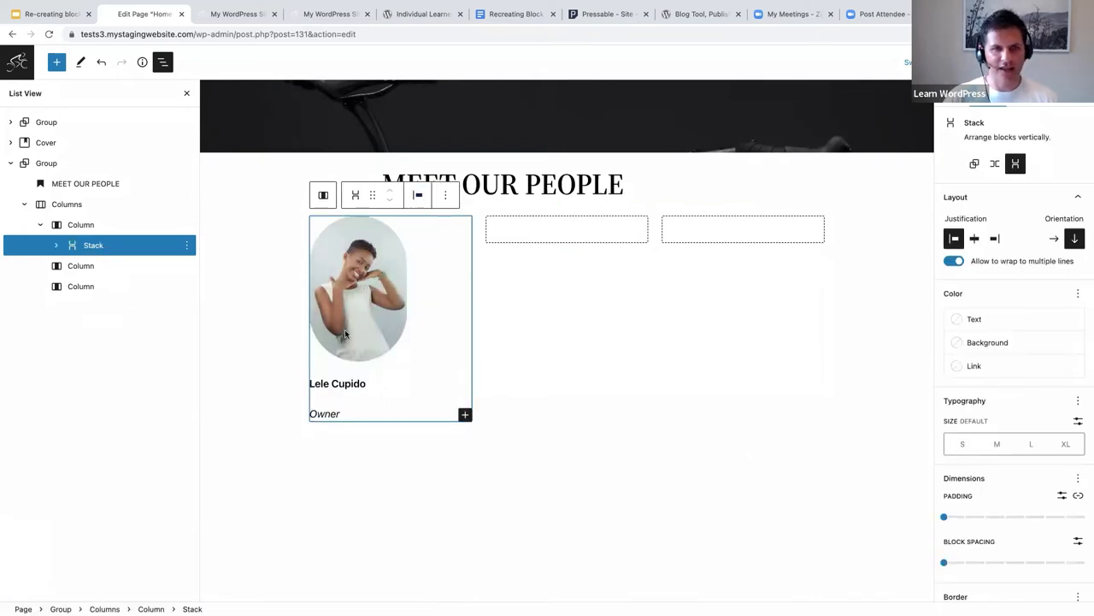
pyautogui.click(974, 239)
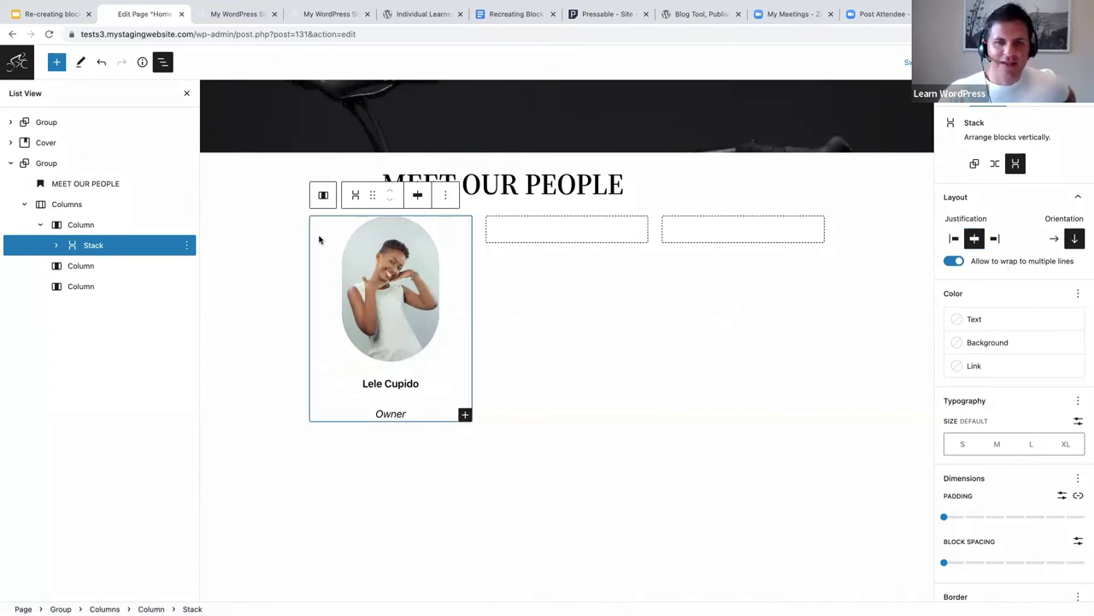
pyautogui.click(237, 15)
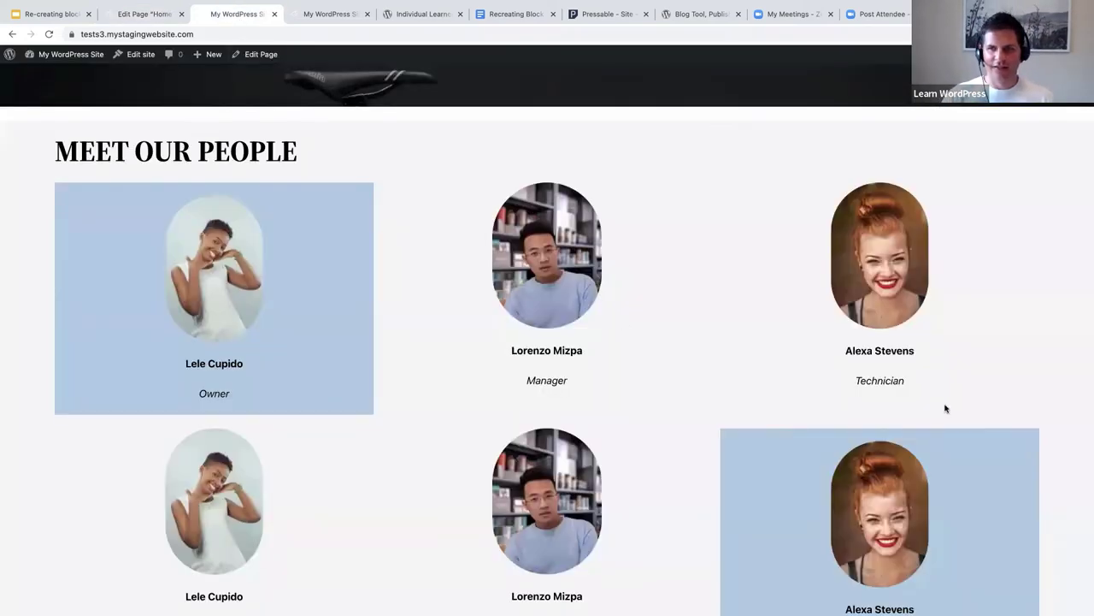
# - Duplicate the team-member column twice to make three identical cards
pyautogui.scroll(-1, 927, 434)
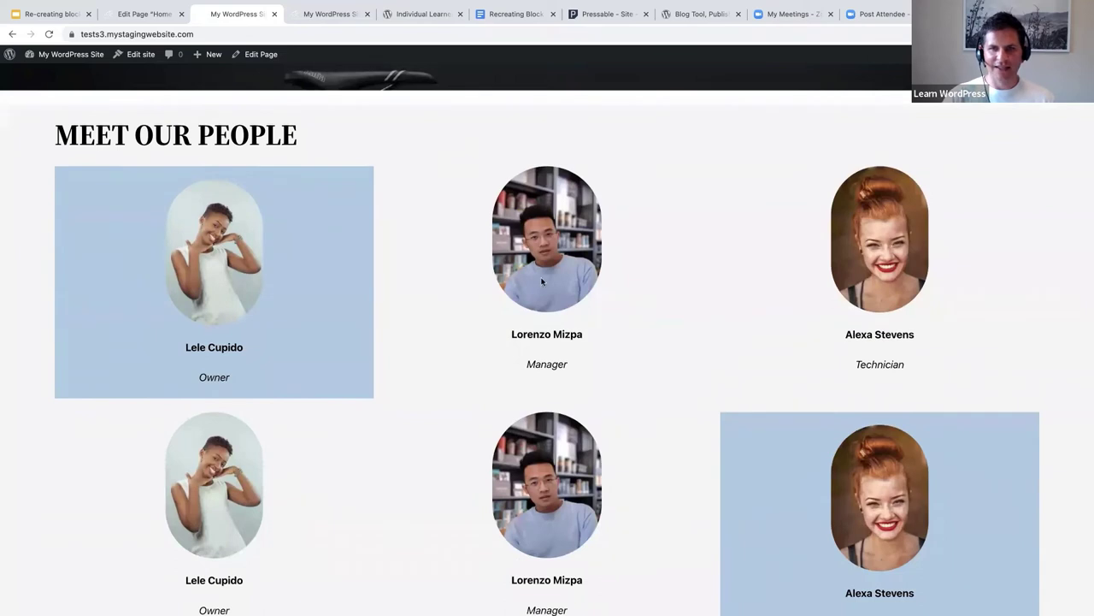
pyautogui.click(134, 15)
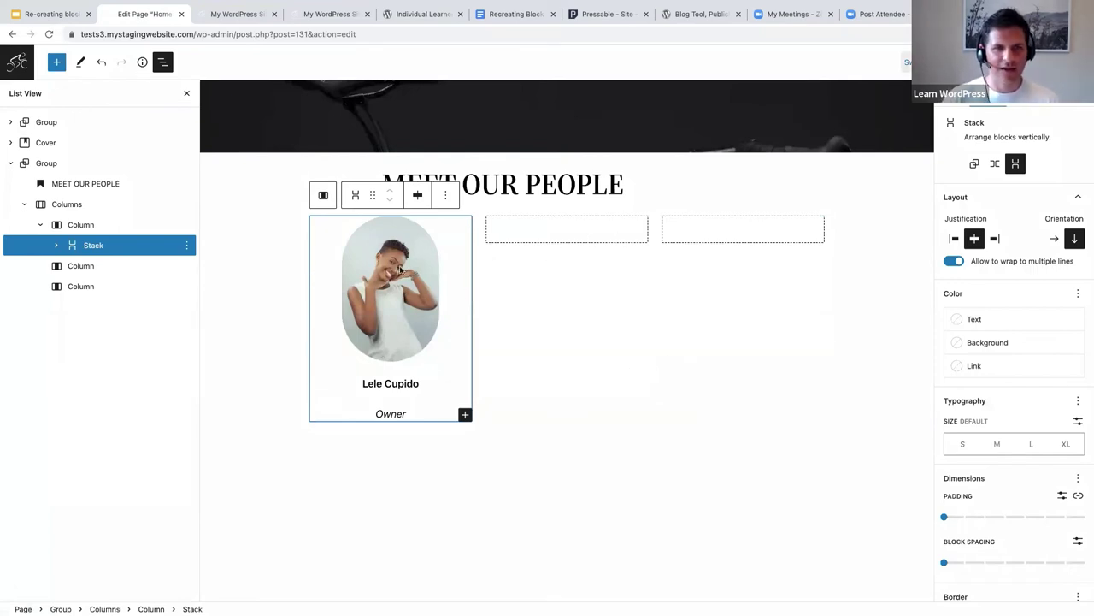
pyautogui.click(117, 224)
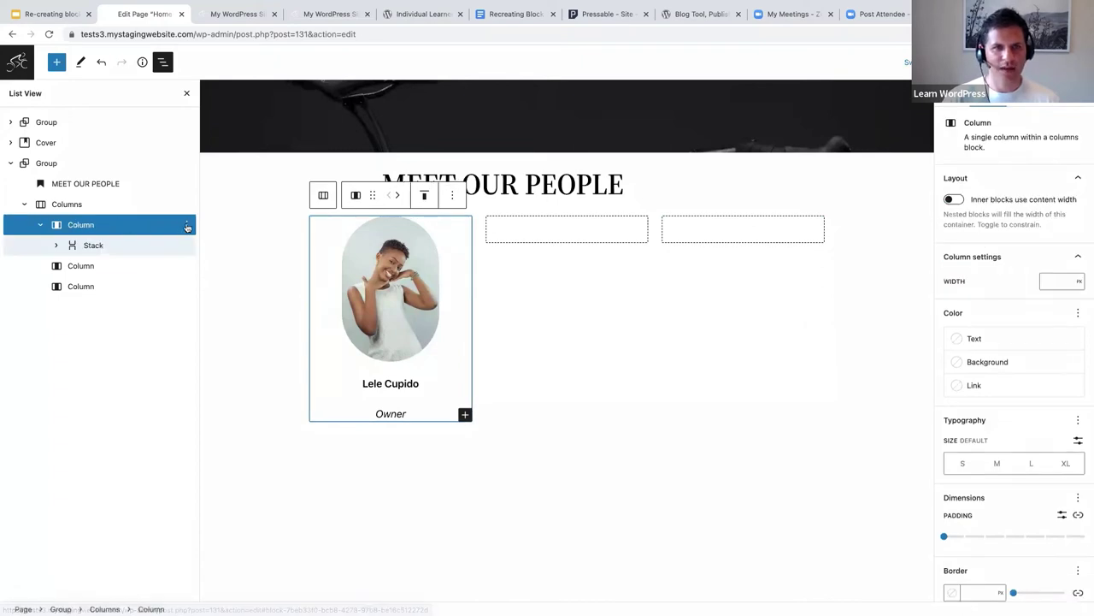
pyautogui.click(188, 226)
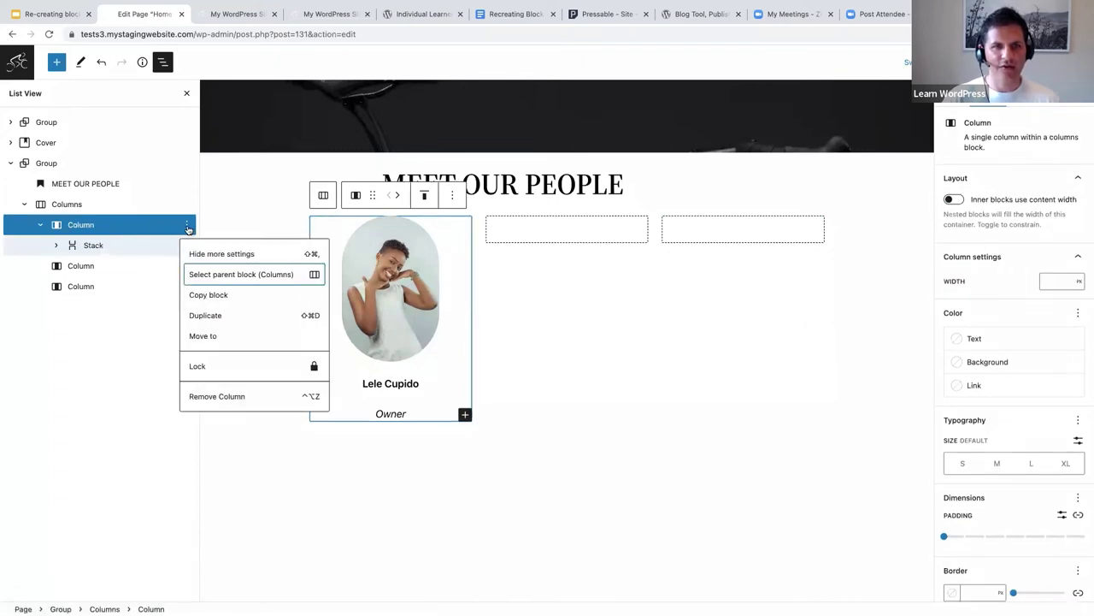
pyautogui.click(206, 317)
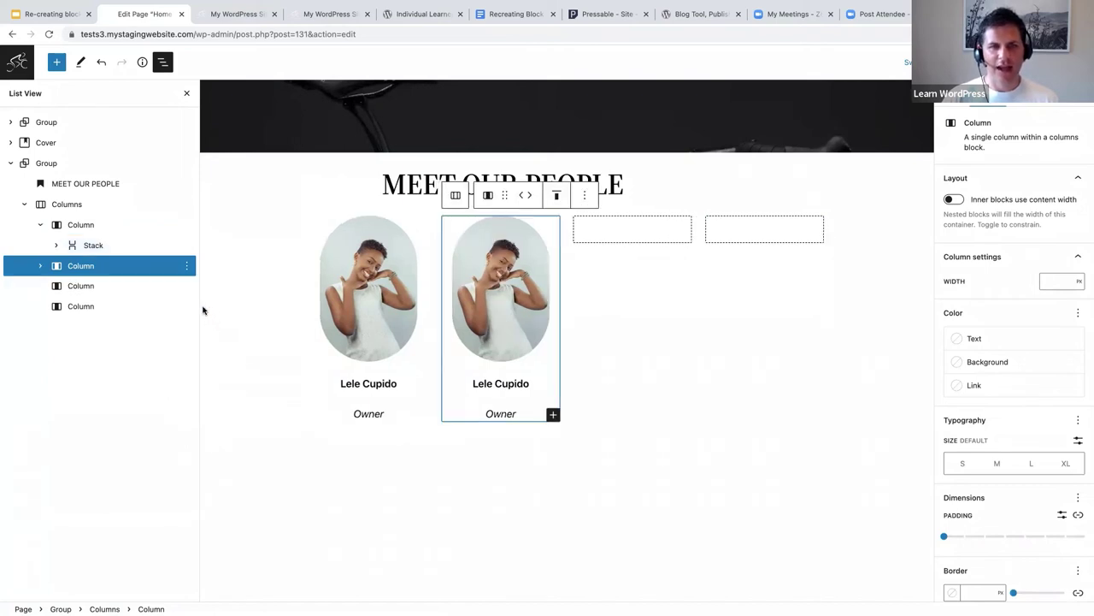
pyautogui.click(188, 270)
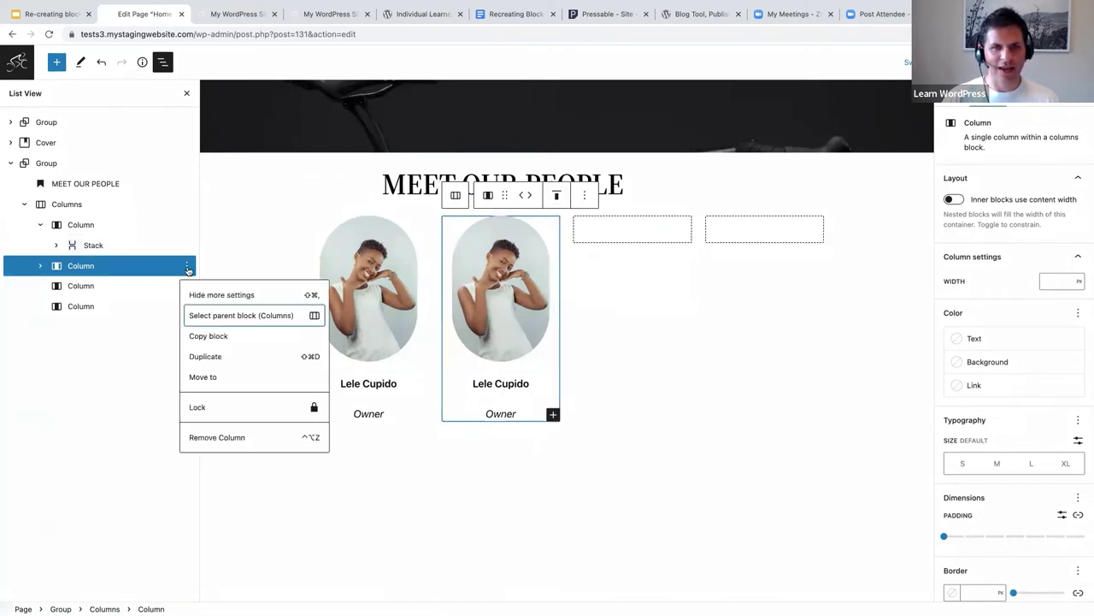
pyautogui.click(215, 358)
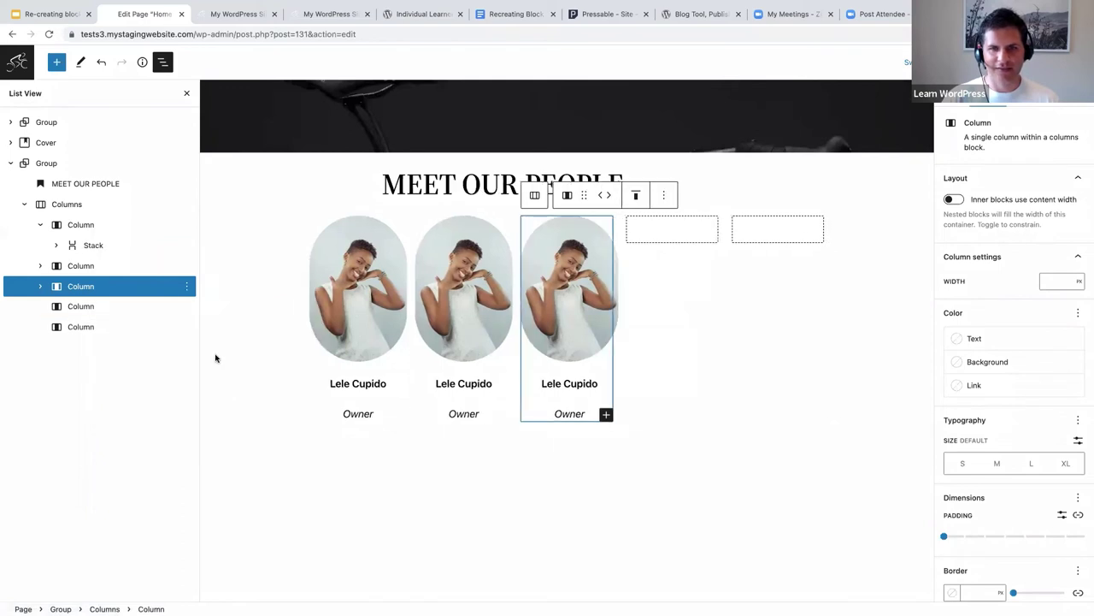
# - Remove the two leftover empty columns from the people row
pyautogui.click(137, 307)
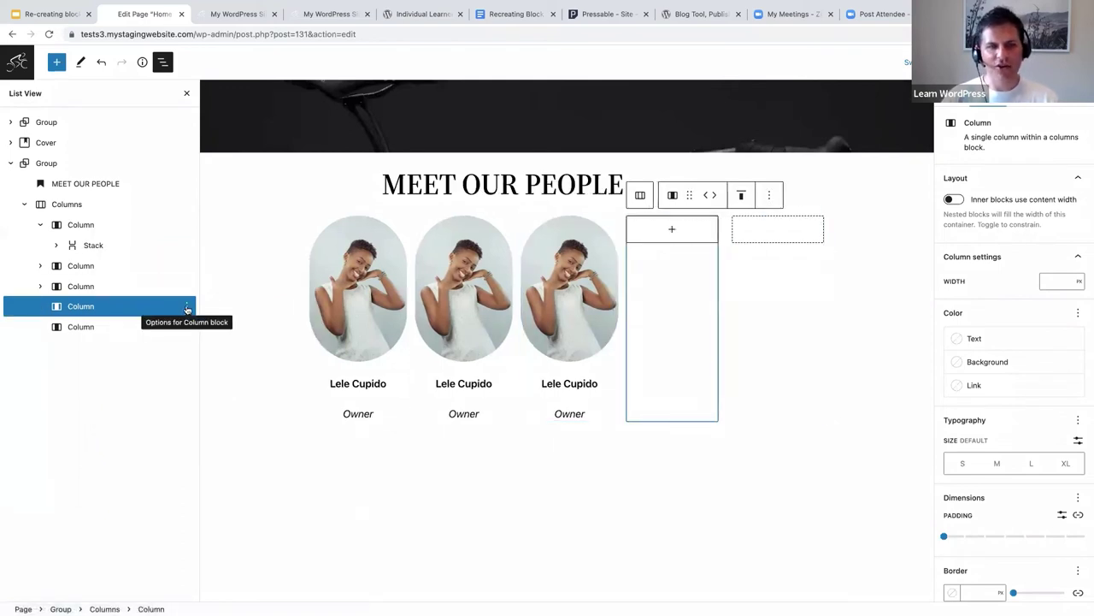
pyautogui.click(187, 308)
pyautogui.click(231, 486)
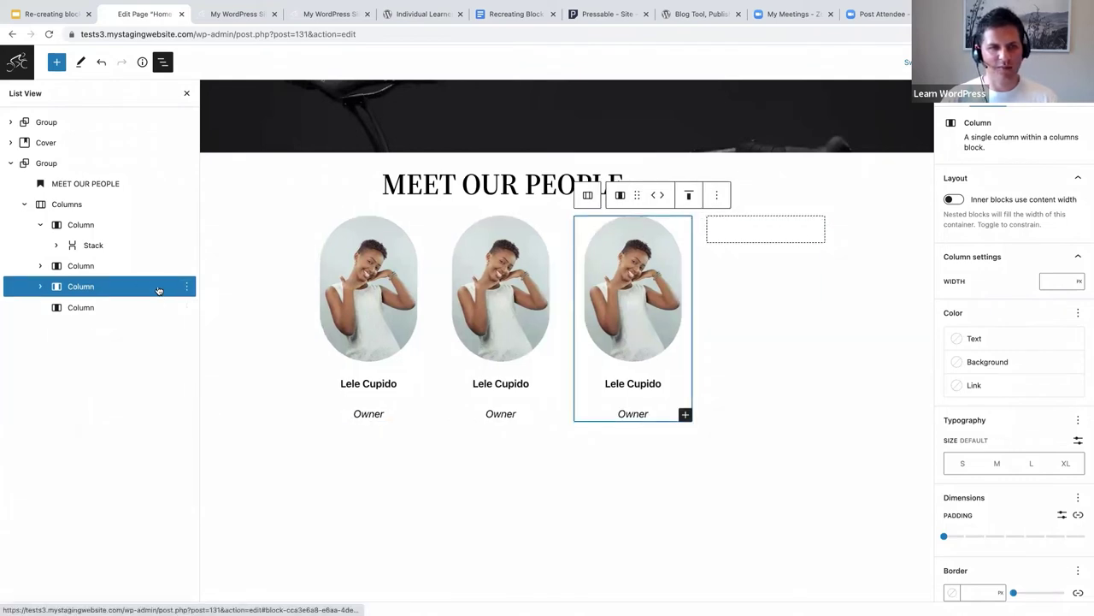
pyautogui.click(175, 307)
pyautogui.click(186, 307)
pyautogui.click(226, 484)
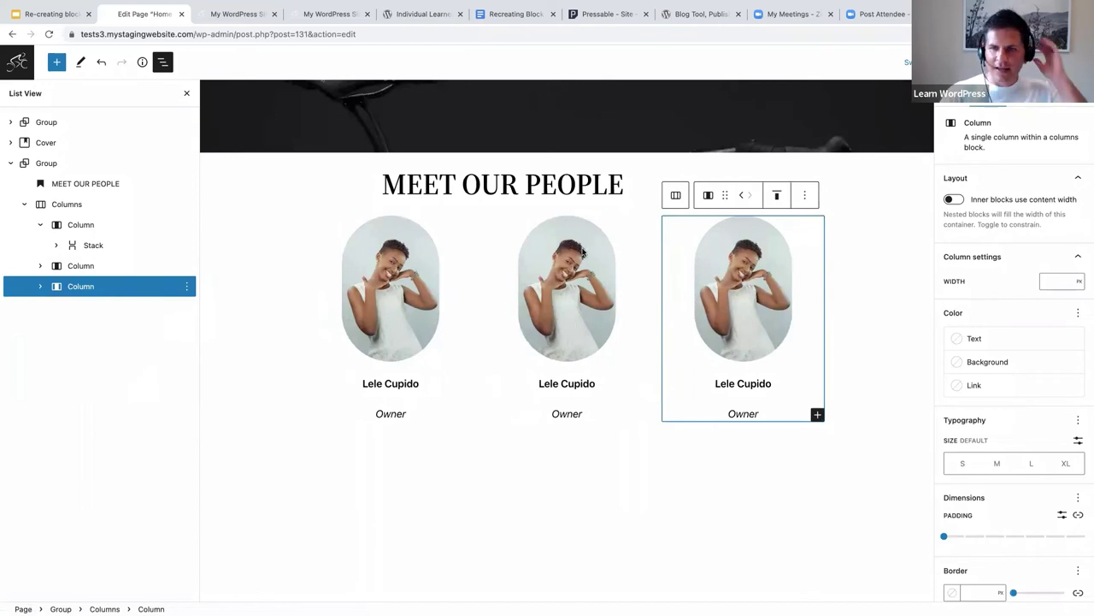
# - Replace the middle column's photo with the man's portrait from the Media Library at 25%
pyautogui.click(576, 258)
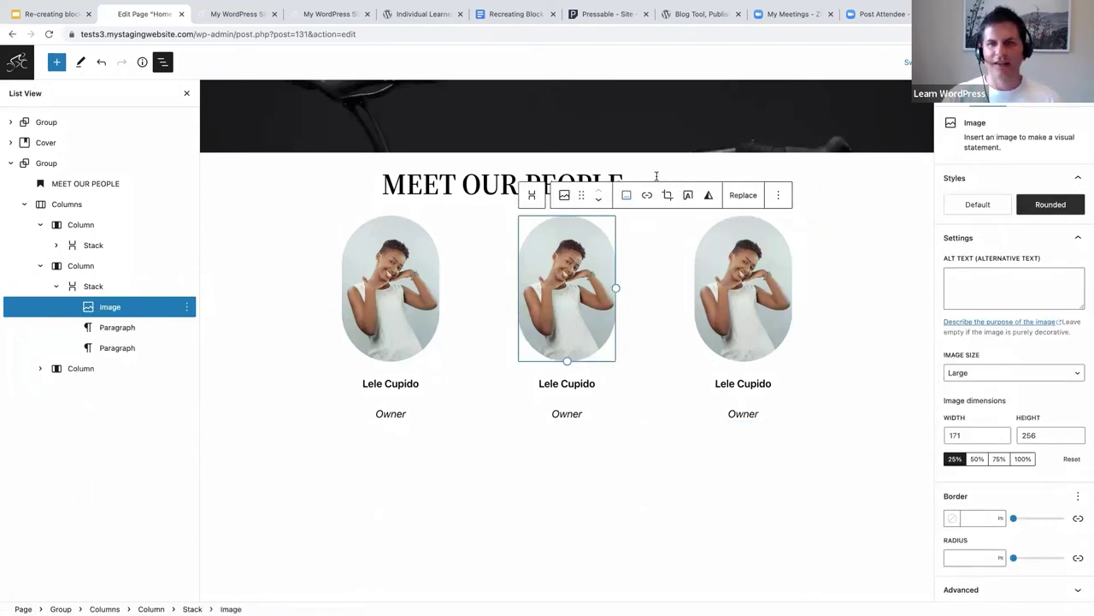
pyautogui.click(743, 196)
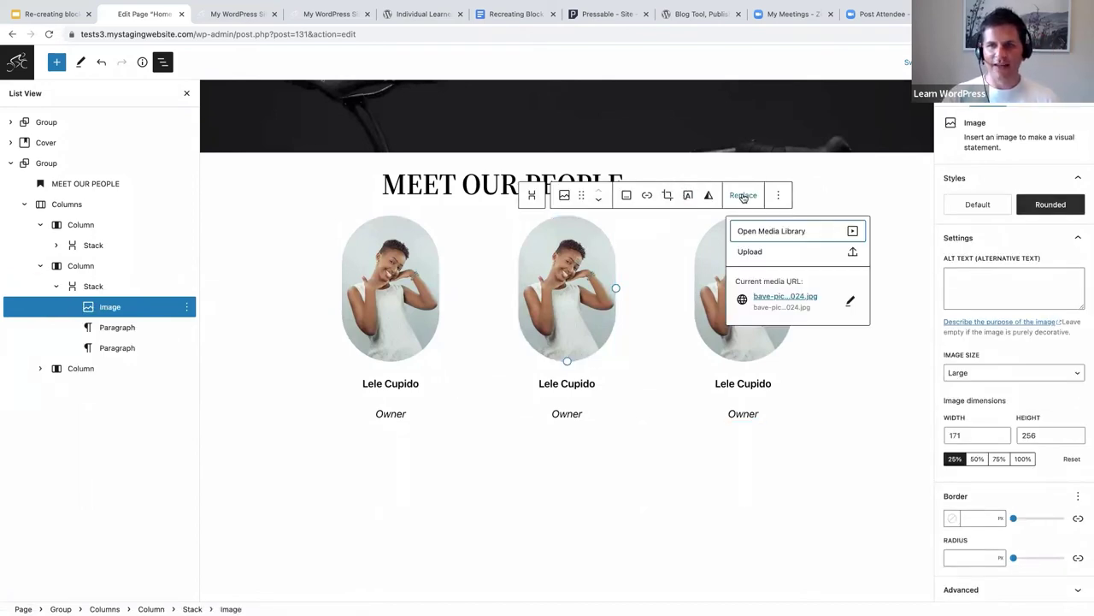
pyautogui.click(767, 232)
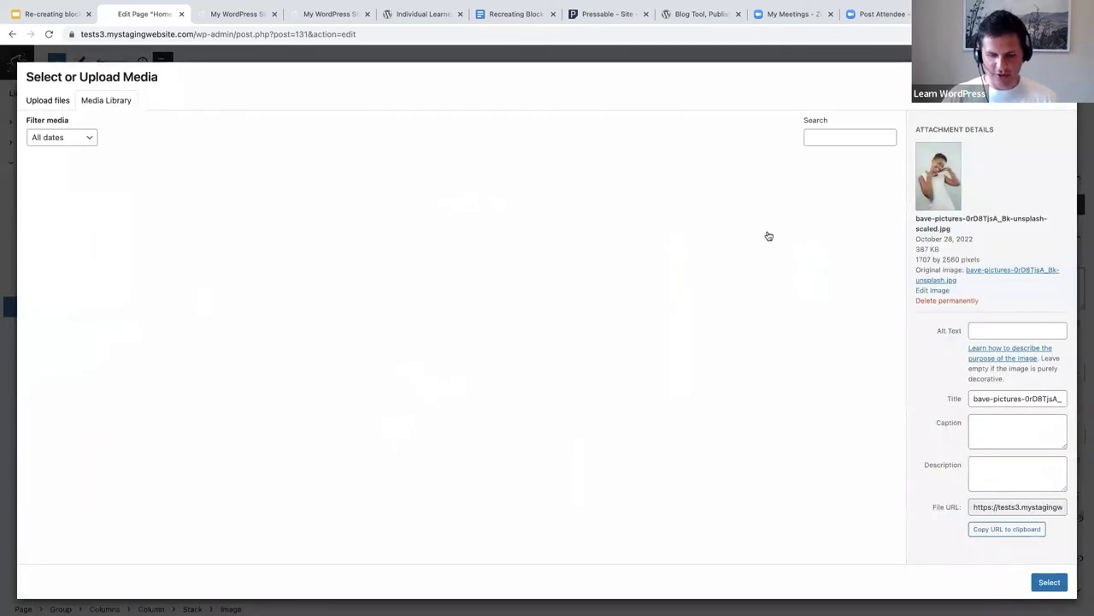
pyautogui.click(614, 229)
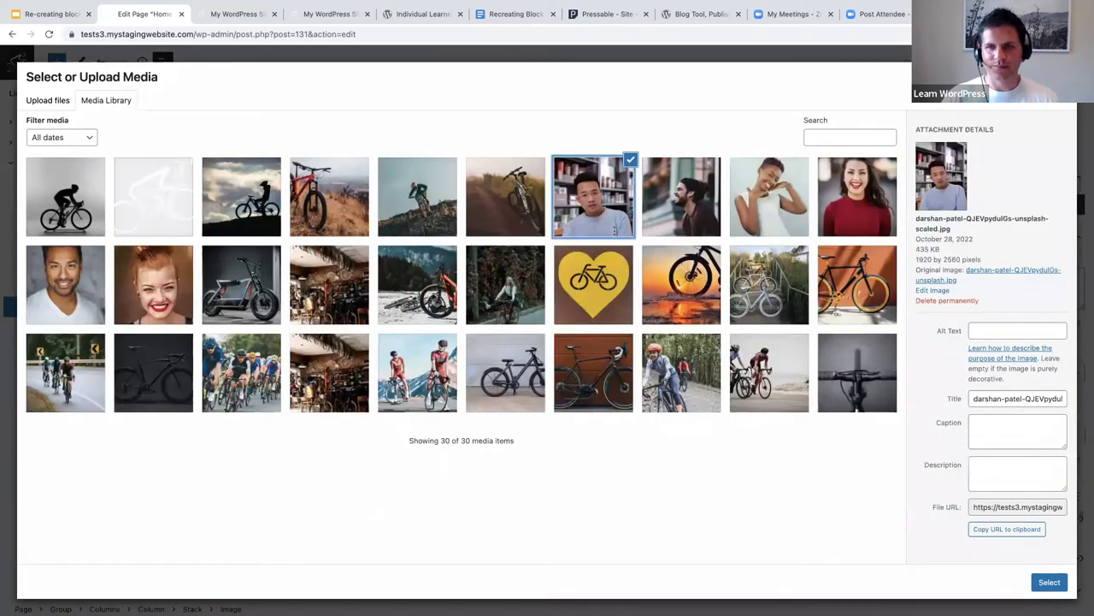
pyautogui.click(1050, 588)
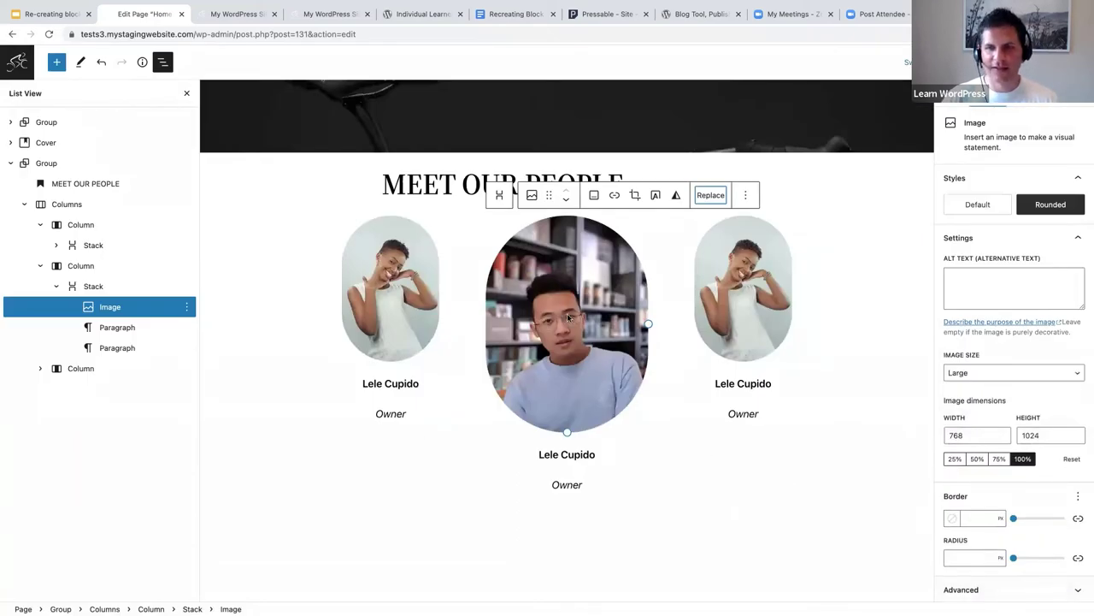
pyautogui.click(954, 459)
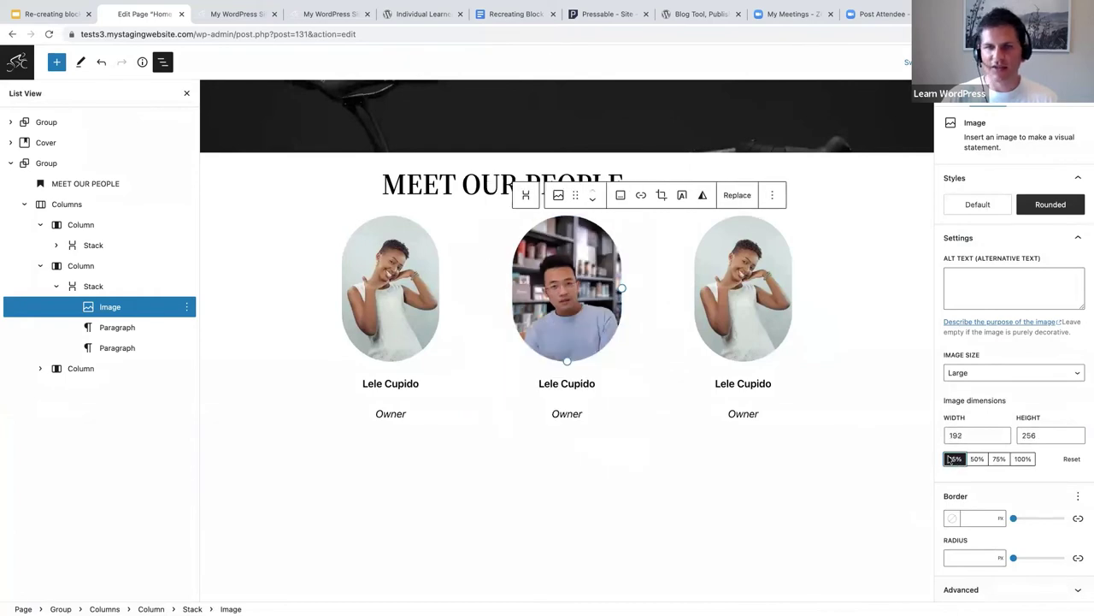
# - Overwrite the middle member's name with a new person's name and change the role to 'Manager'
pyautogui.click(596, 385)
pyautogui.moveTo(595, 383); pyautogui.dragTo(543, 385)
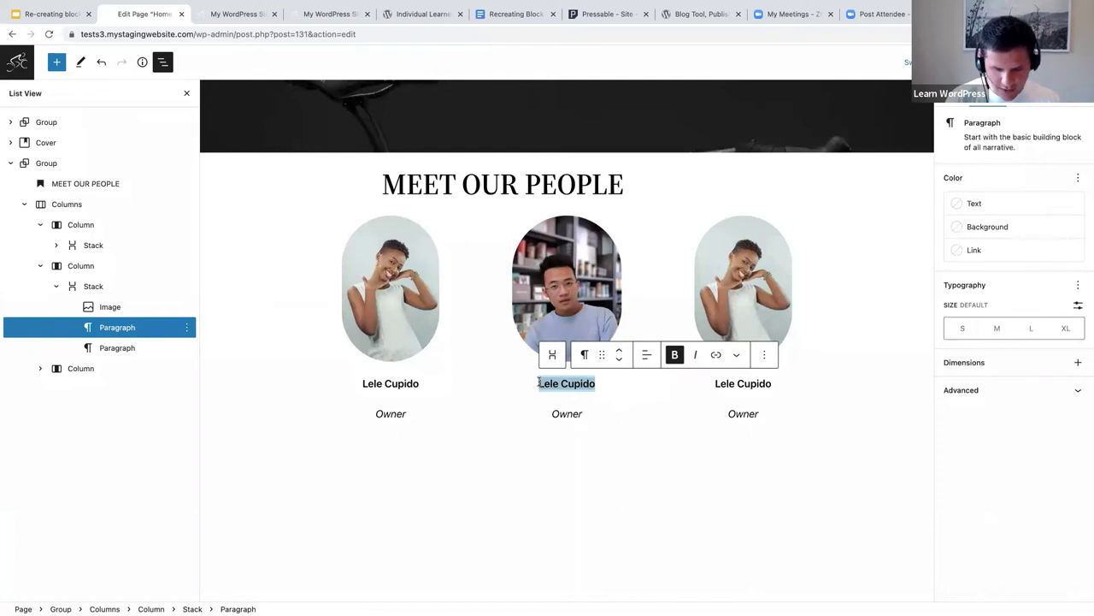
pyautogui.write('Lore')
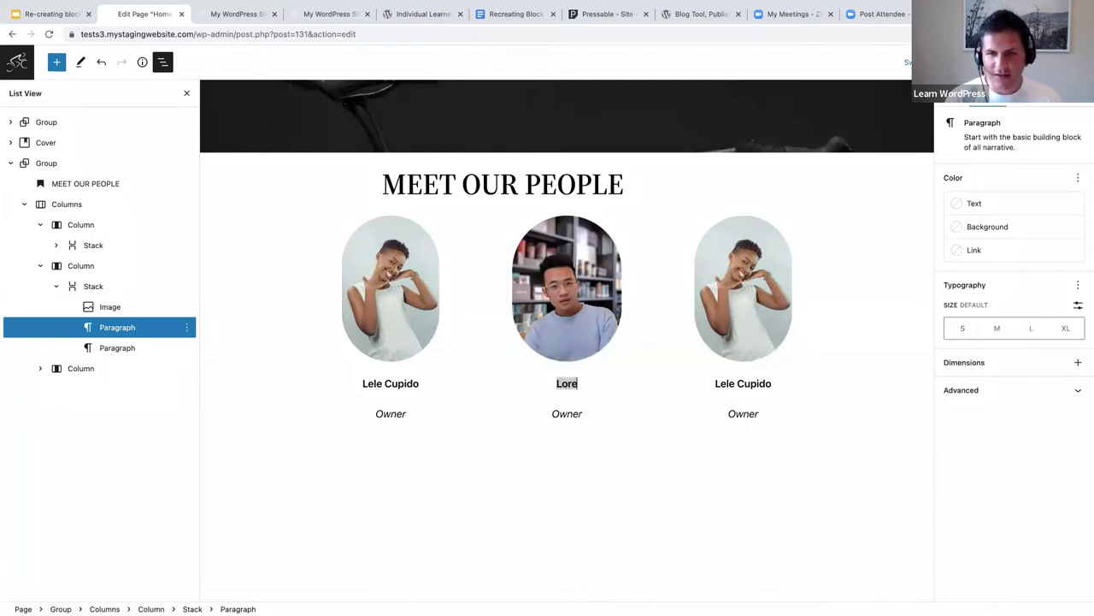
pyautogui.write('nza Mizpa')
pyautogui.moveTo(579, 414); pyautogui.dragTo(553, 414)
pyautogui.doubleClick(572, 413)
pyautogui.press('BackSpace')
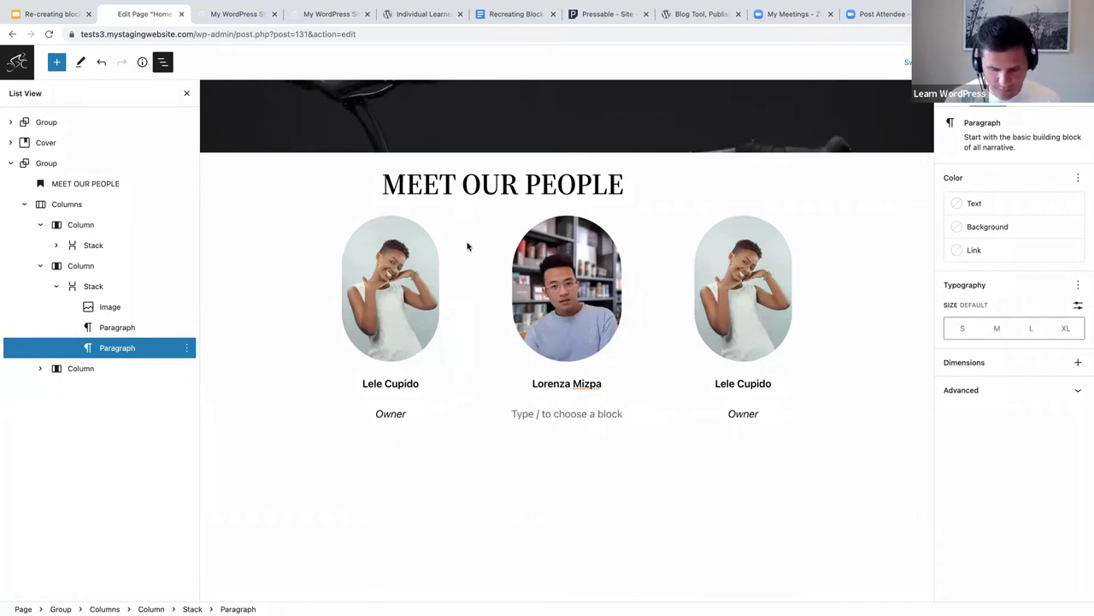
pyautogui.click(101, 62)
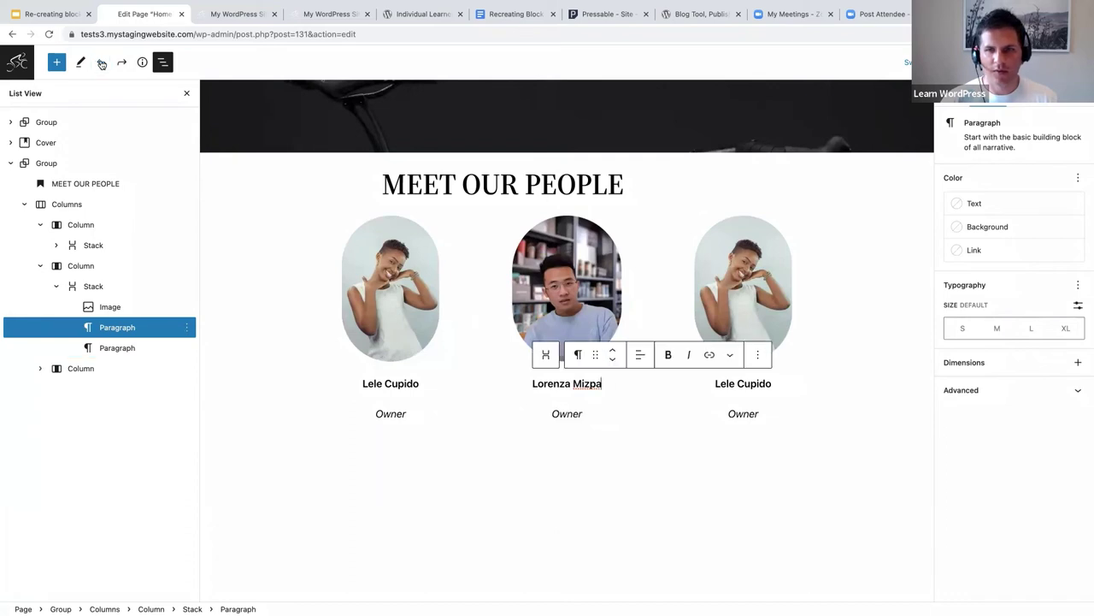
pyautogui.moveTo(552, 413); pyautogui.dragTo(579, 417)
pyautogui.write('Manager')
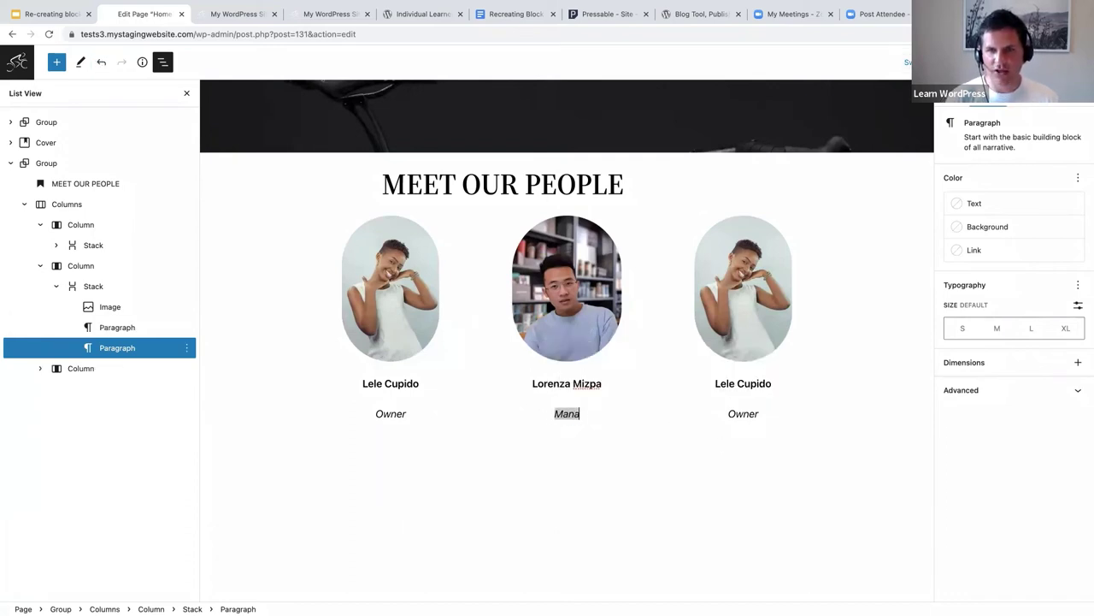
pyautogui.click(752, 320)
pyautogui.click(883, 195)
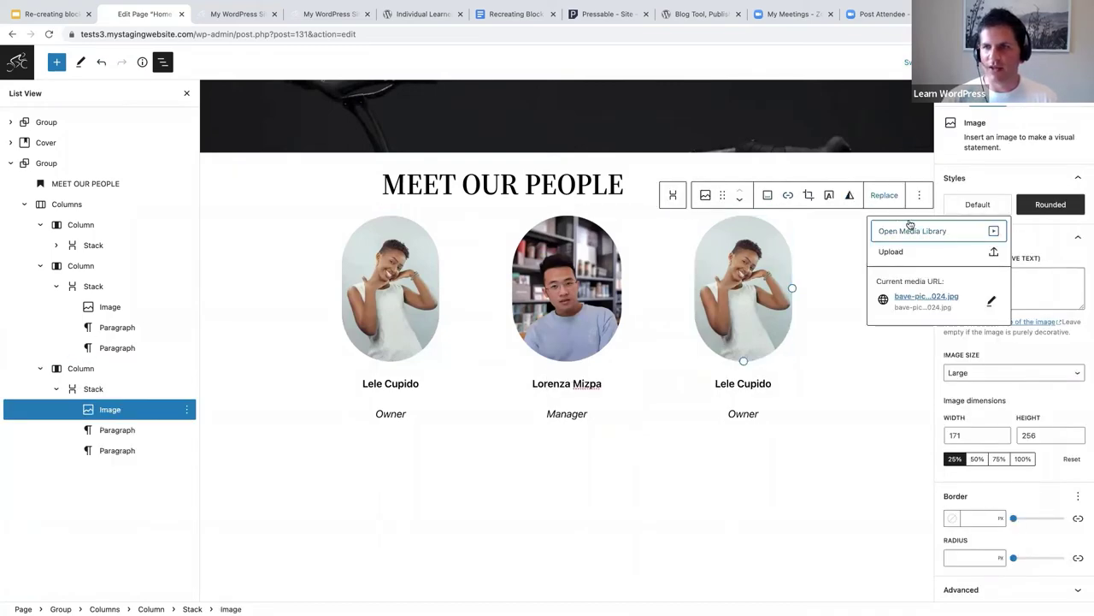
# - Replace the third column's photo with the red-haired woman's portrait at 25%
pyautogui.click(911, 227)
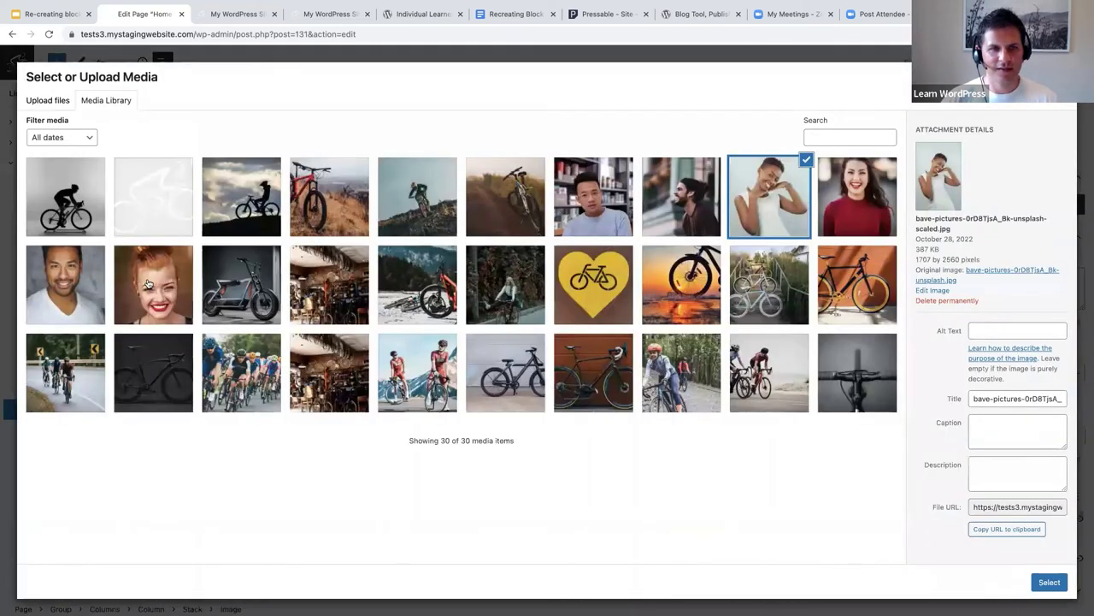
pyautogui.click(147, 284)
pyautogui.click(1049, 581)
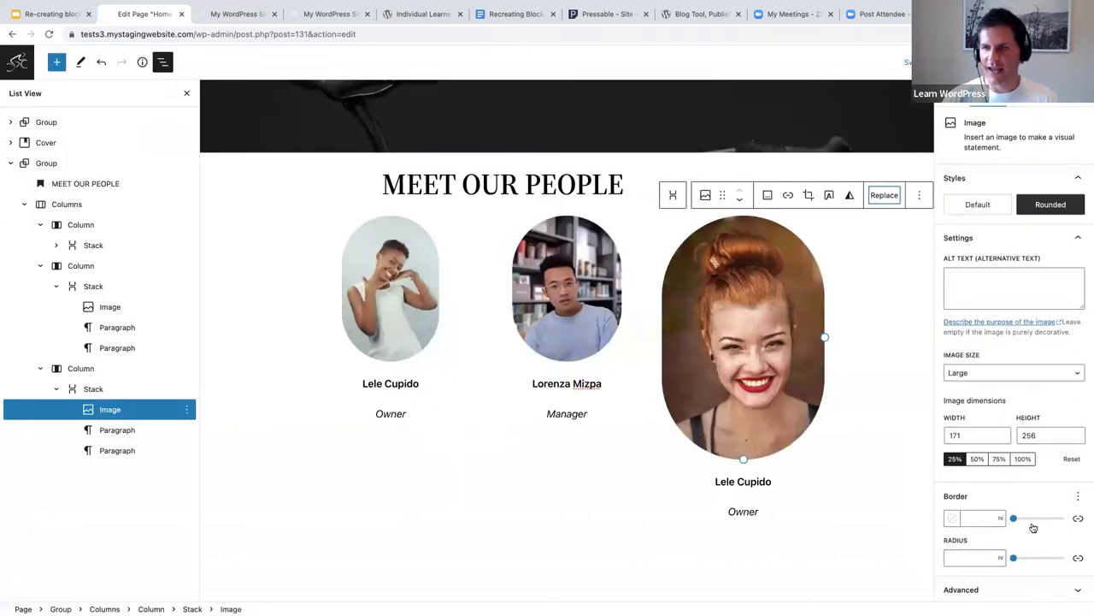
pyautogui.click(956, 460)
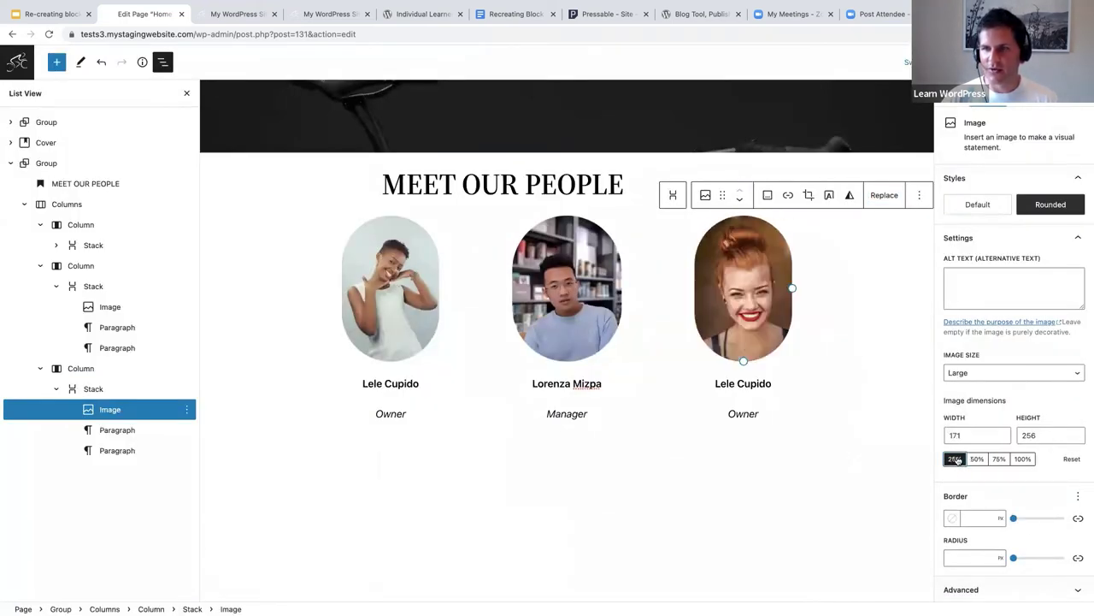
# - Enter a new name for the third member and change the role from Owner to 'Technician'
pyautogui.click(751, 380)
pyautogui.moveTo(771, 383)
pyautogui.mouseDown()
pyautogui.moveTo(723, 383)
pyautogui.moveTo(769, 385)
pyautogui.mouseUp()
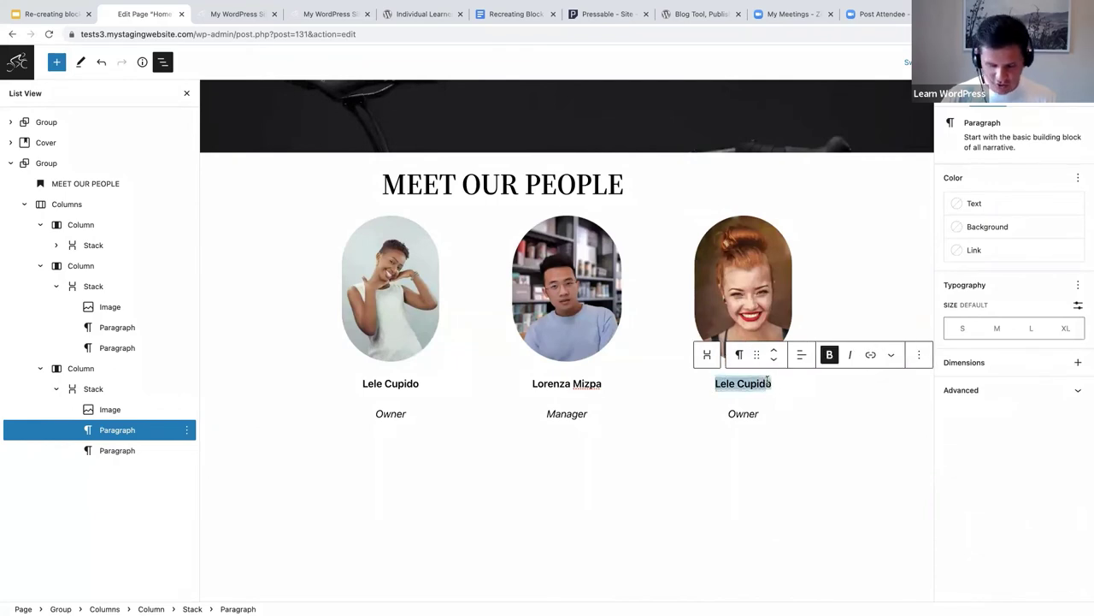
pyautogui.write('Aleoxao')
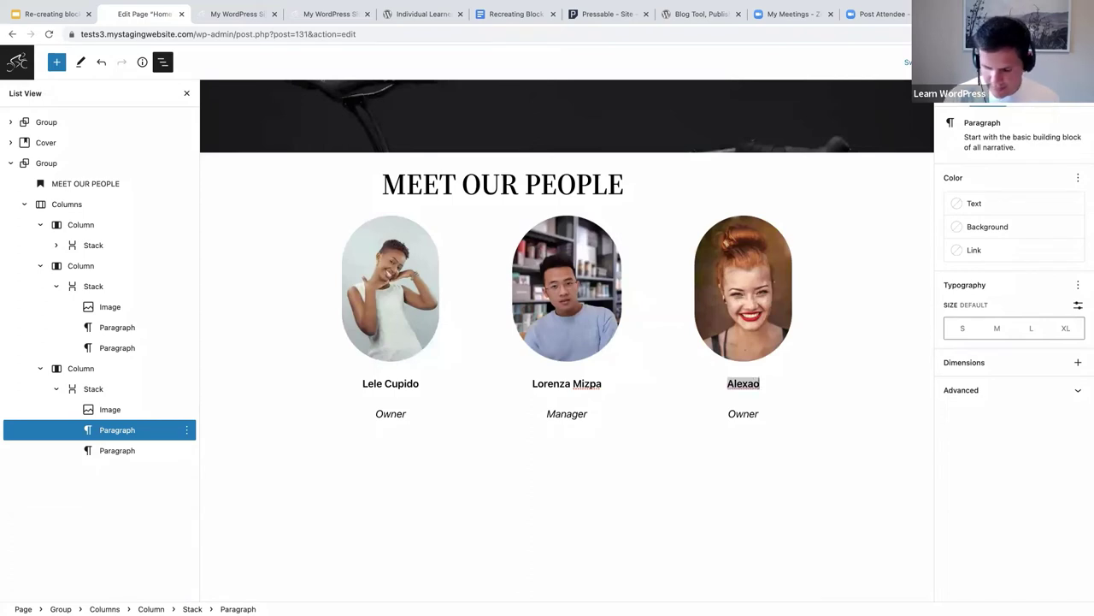
pyautogui.press('Delete')
pyautogui.write('Stevens')
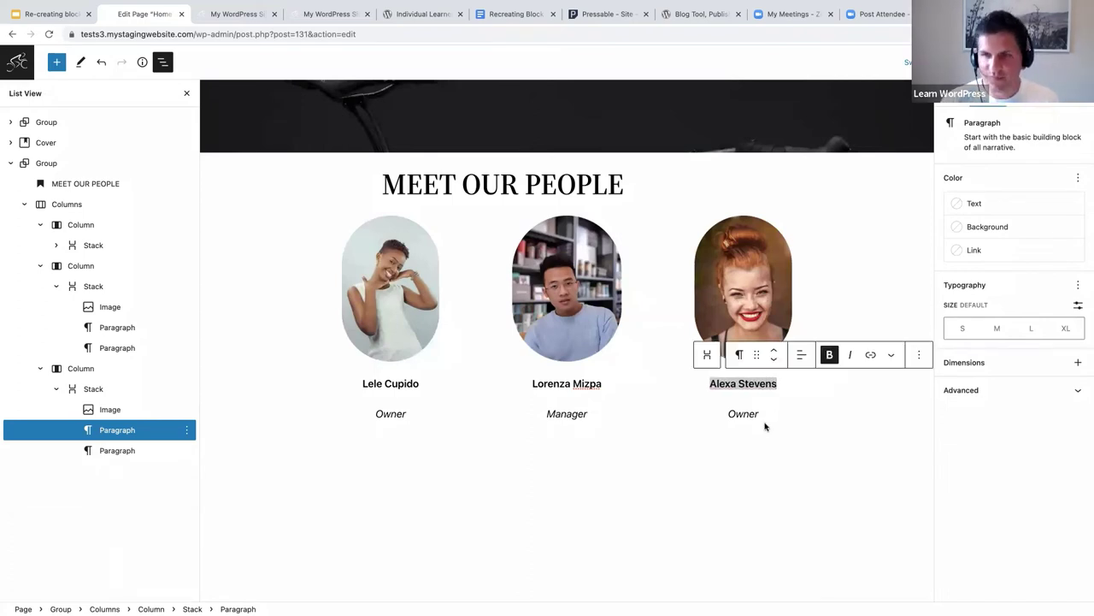
pyautogui.moveTo(729, 414); pyautogui.dragTo(756, 414)
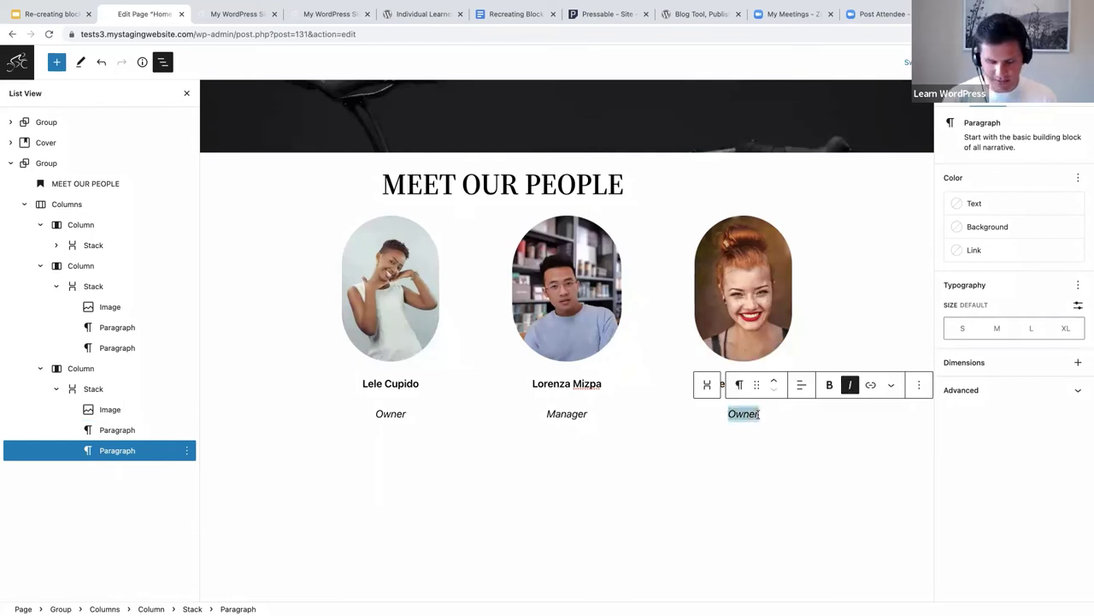
pyautogui.write('Technicia')
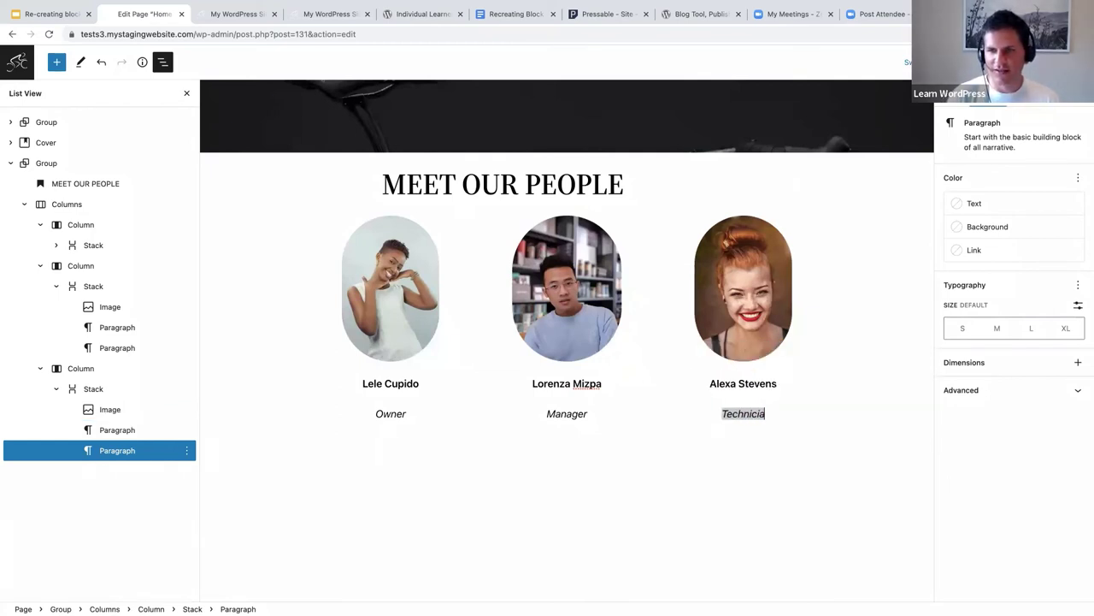
pyautogui.write('n')
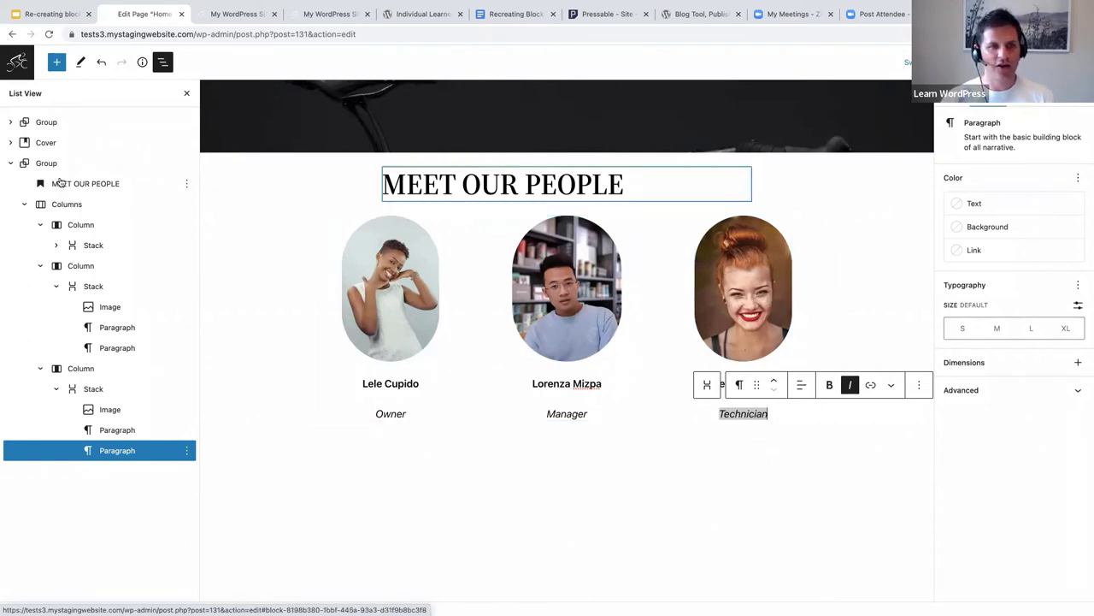
# - Duplicate the team-grid Columns block into a second row and check it on the front end
pyautogui.click(61, 205)
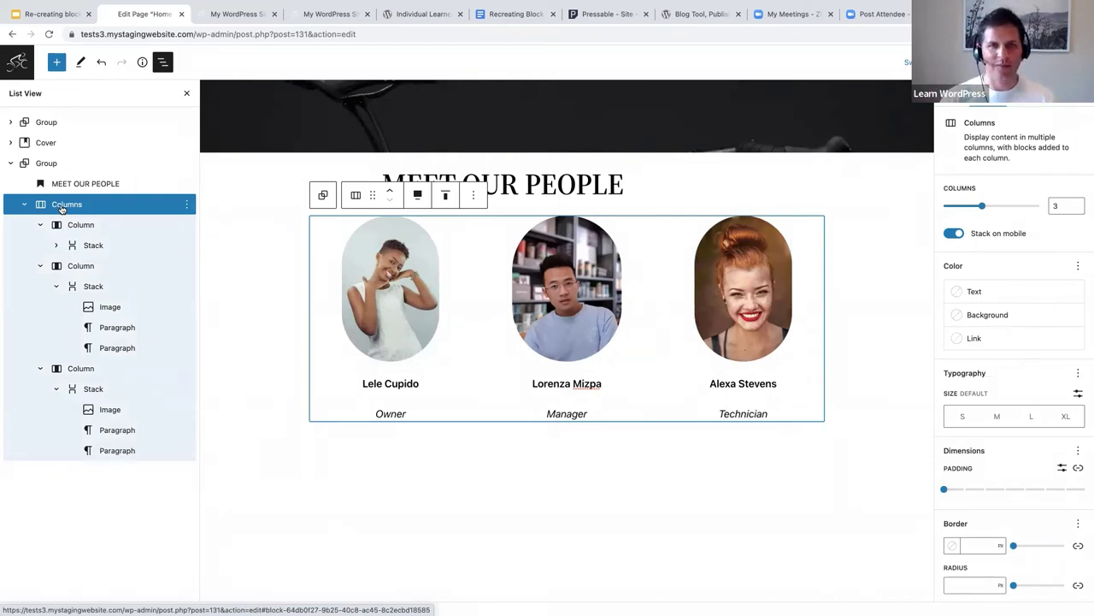
pyautogui.click(475, 196)
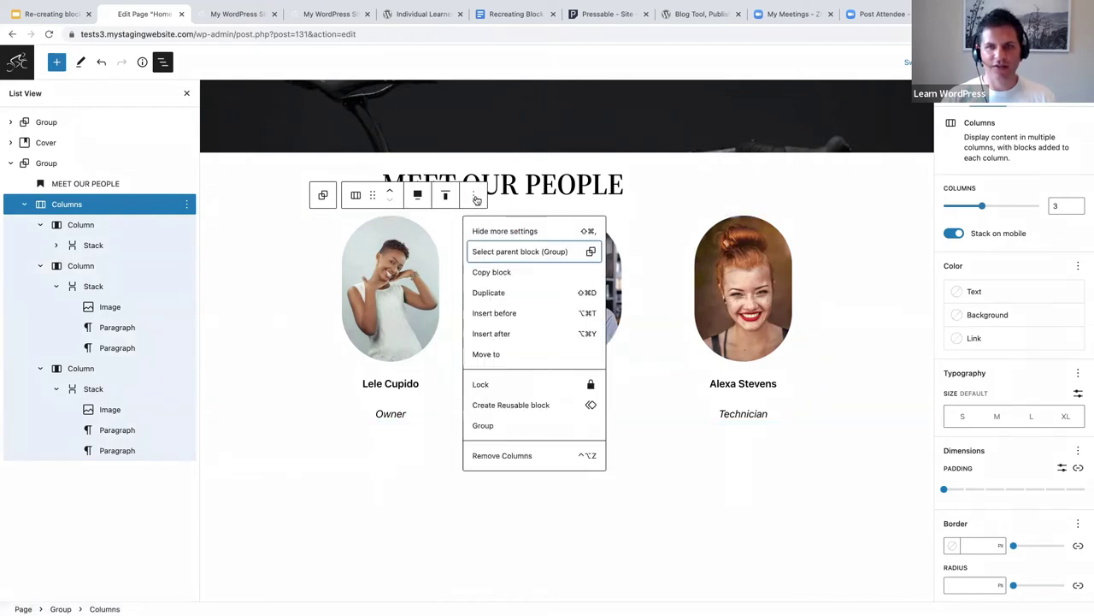
pyautogui.click(491, 293)
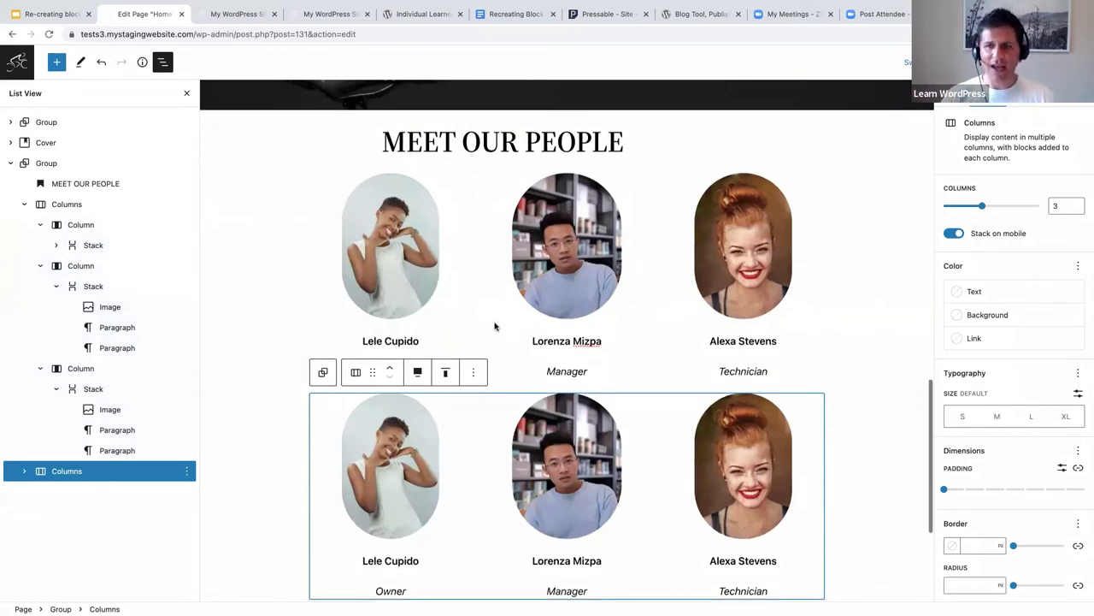
pyautogui.scroll(-1, 667, 384)
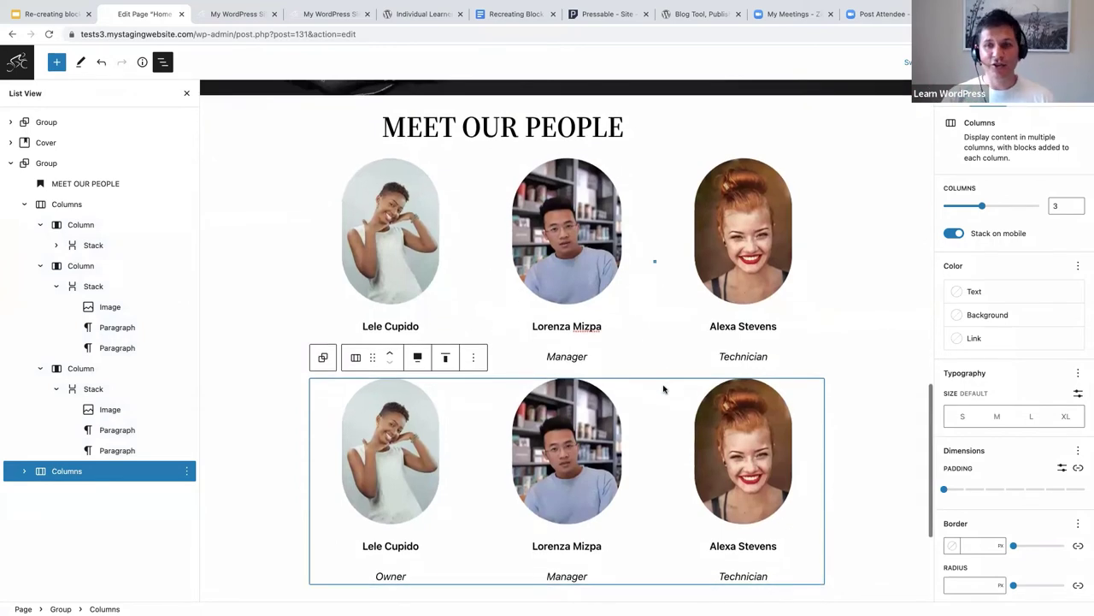
pyautogui.click(239, 14)
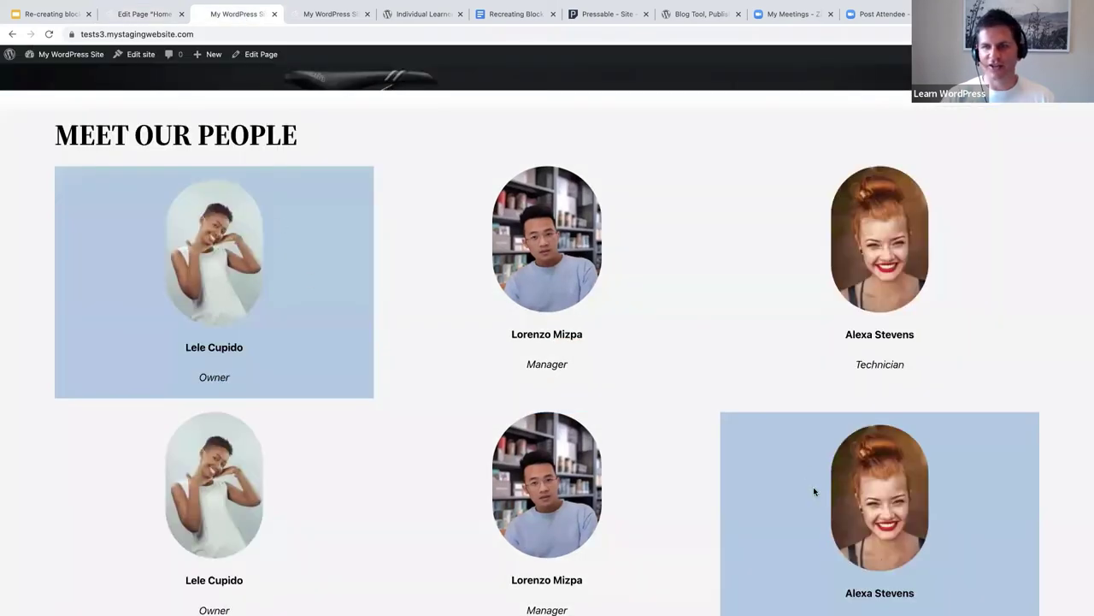
pyautogui.scroll(-1, 813, 491)
pyautogui.click(130, 13)
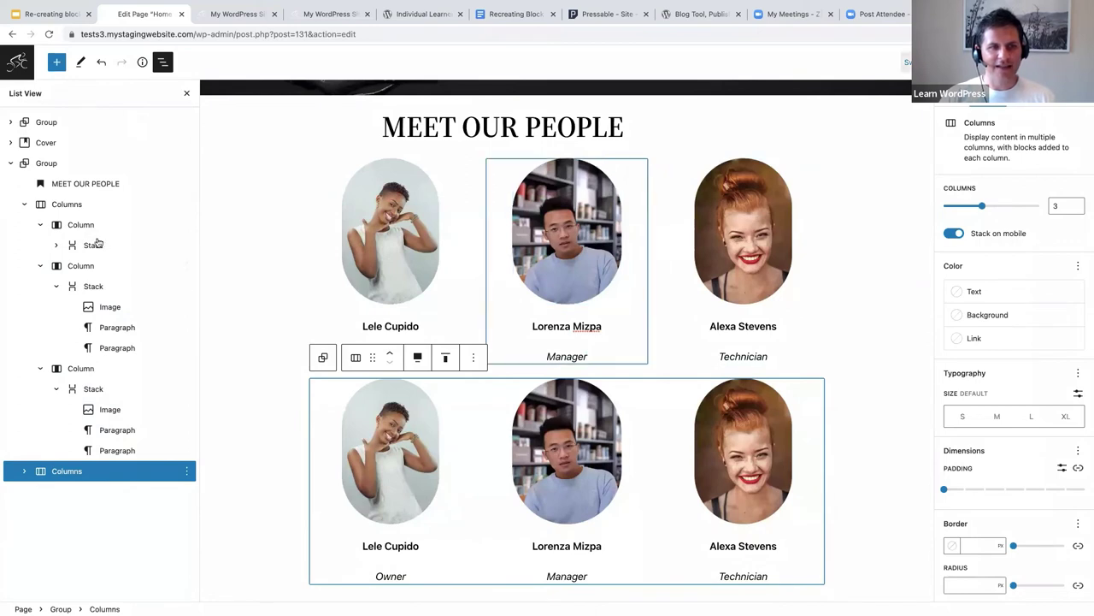
# - Give the first top-row card's Stack a custom background colour of #B2CCE3
pyautogui.click(364, 217)
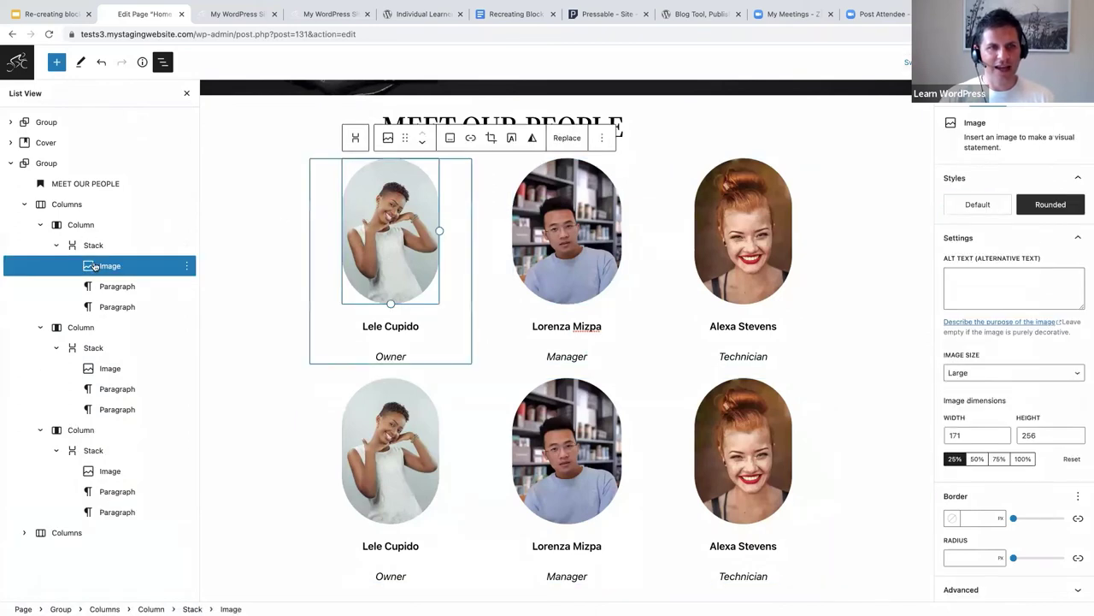
pyautogui.click(93, 246)
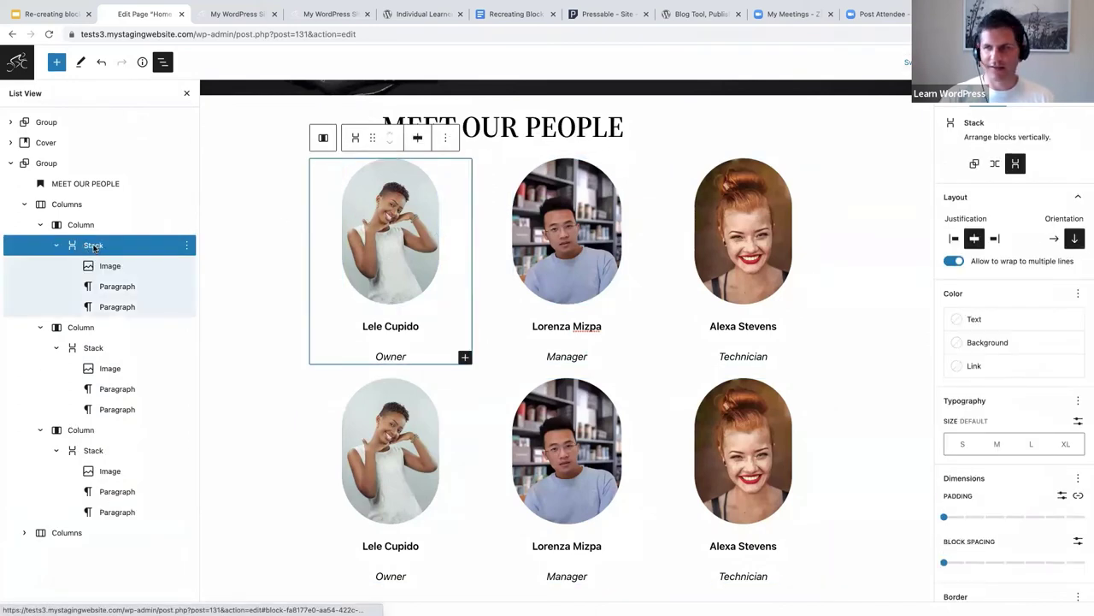
pyautogui.click(987, 343)
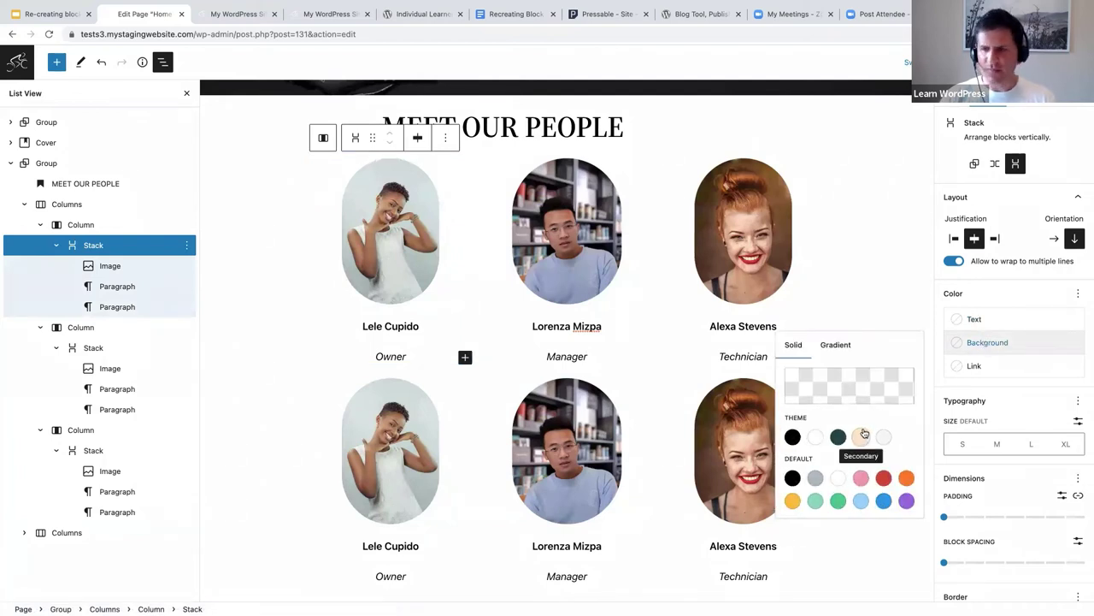
pyautogui.click(845, 388)
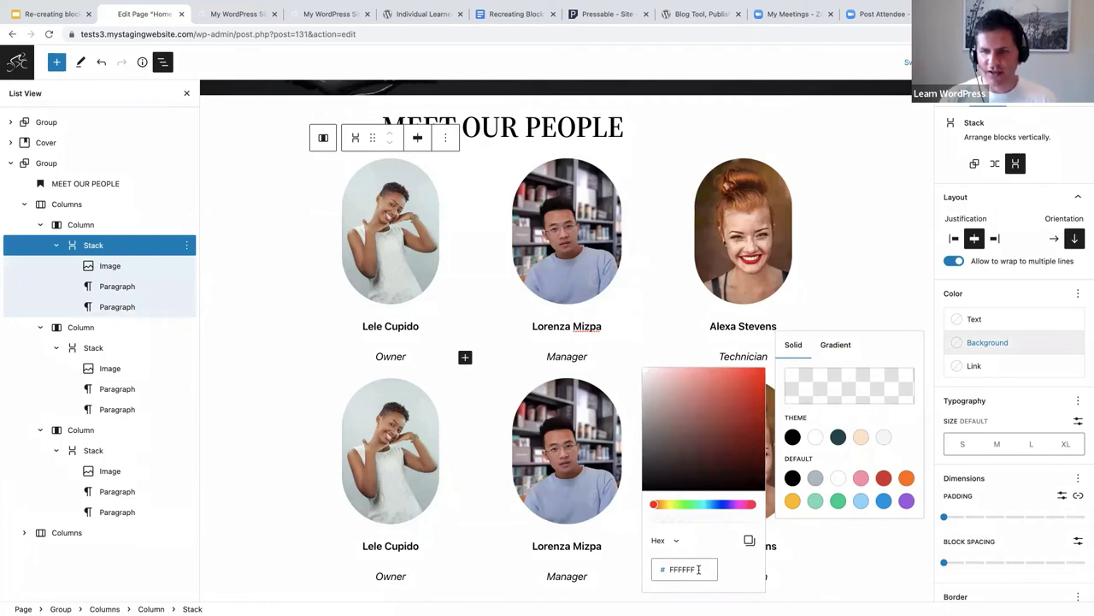
pyautogui.doubleClick(663, 569)
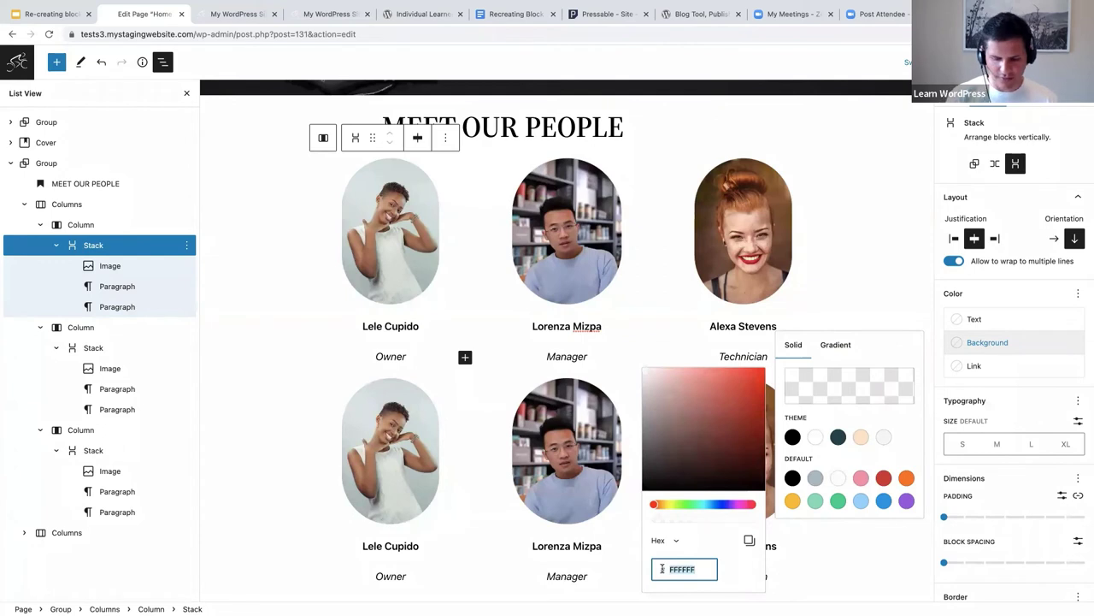
pyautogui.write('B2')
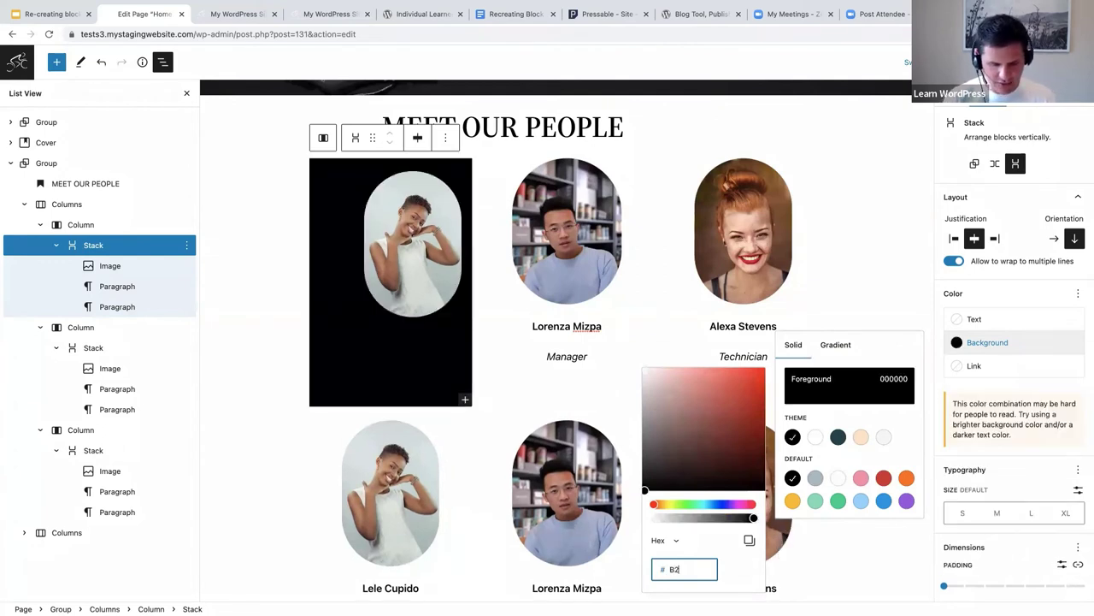
pyautogui.write('CC')
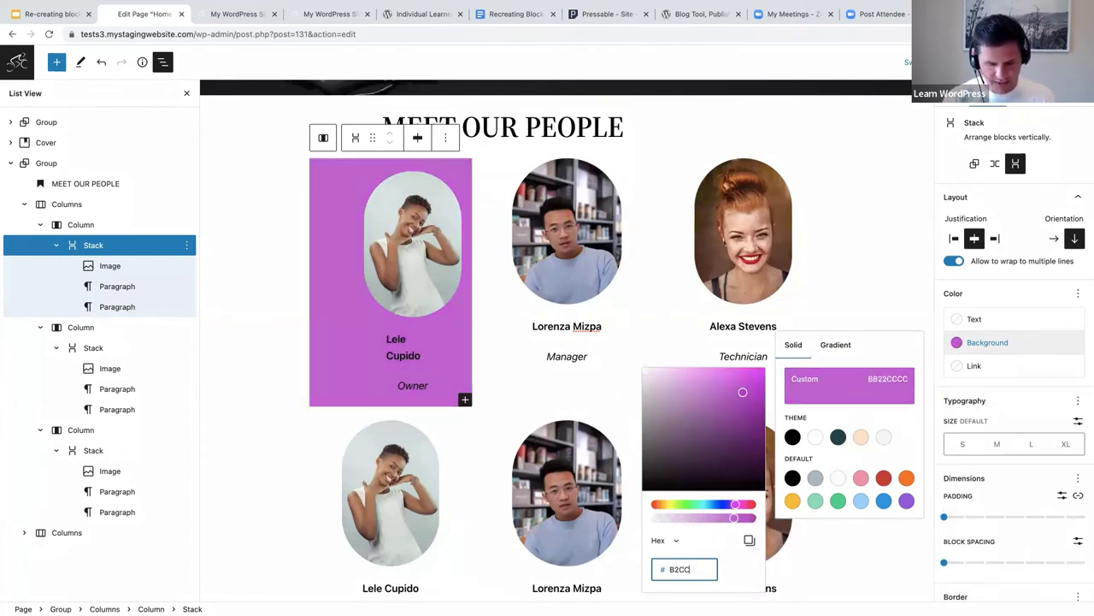
pyautogui.write('E3')
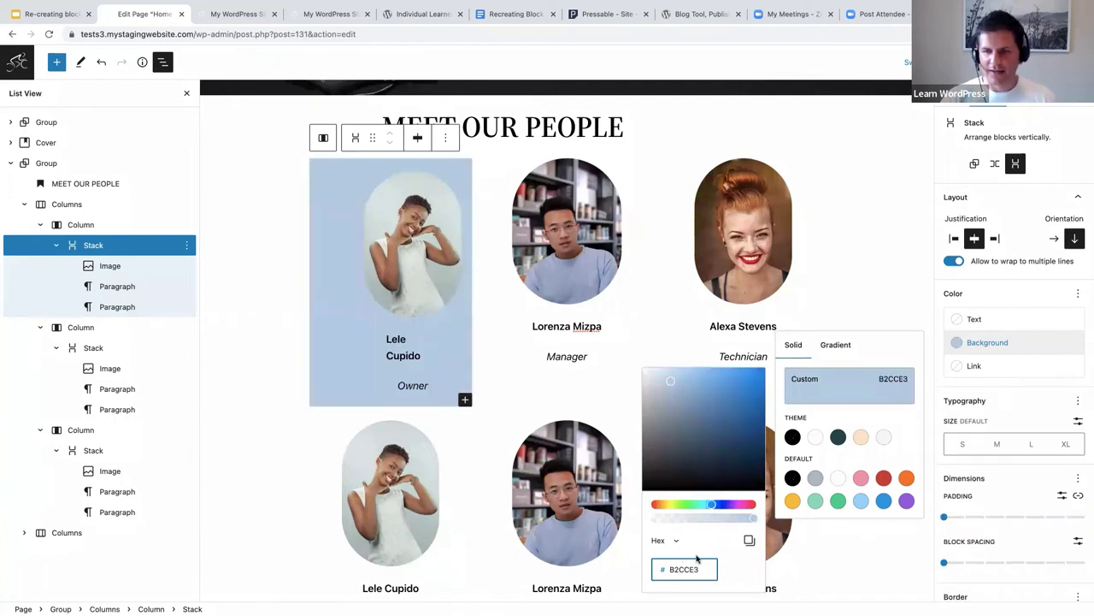
pyautogui.click(749, 541)
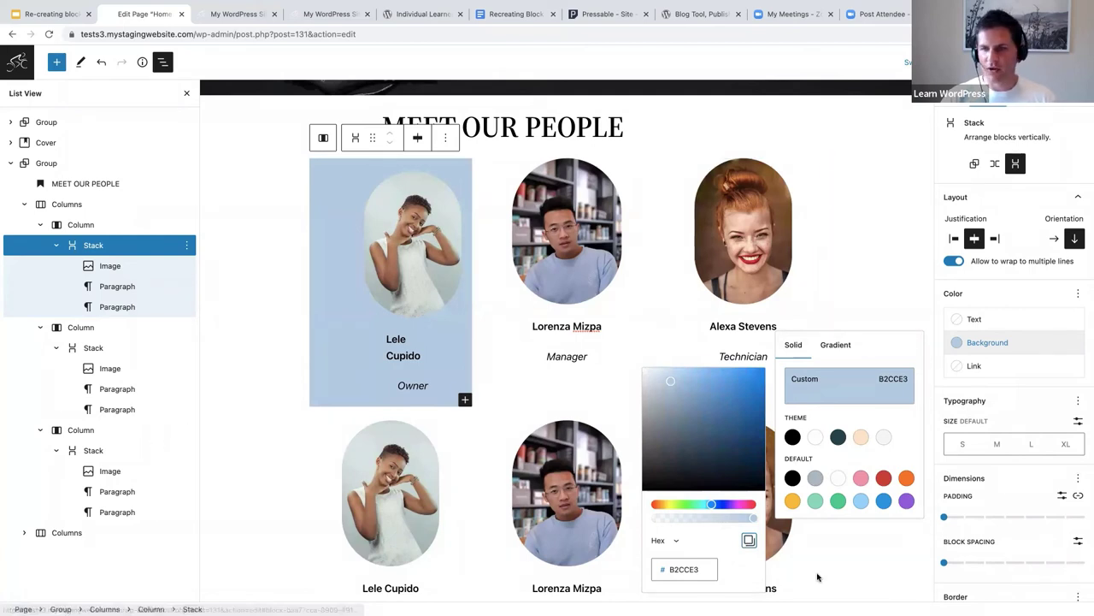
# - Paste #B2CCE3 as the bottom-right card's background and save the page
pyautogui.click(765, 491)
pyautogui.scroll(-3, 766, 491)
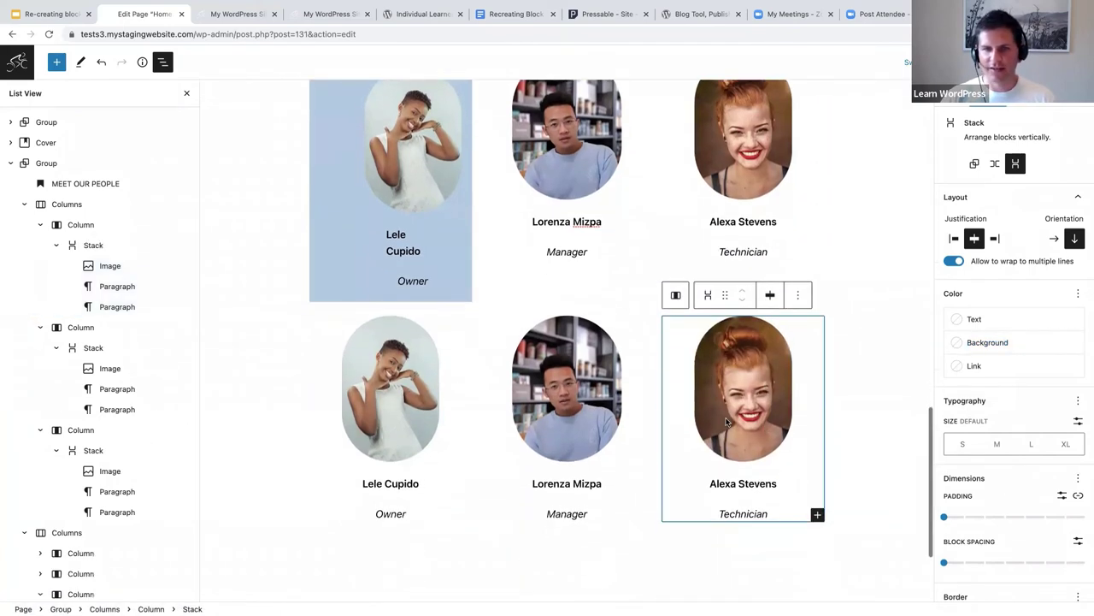
pyautogui.click(990, 344)
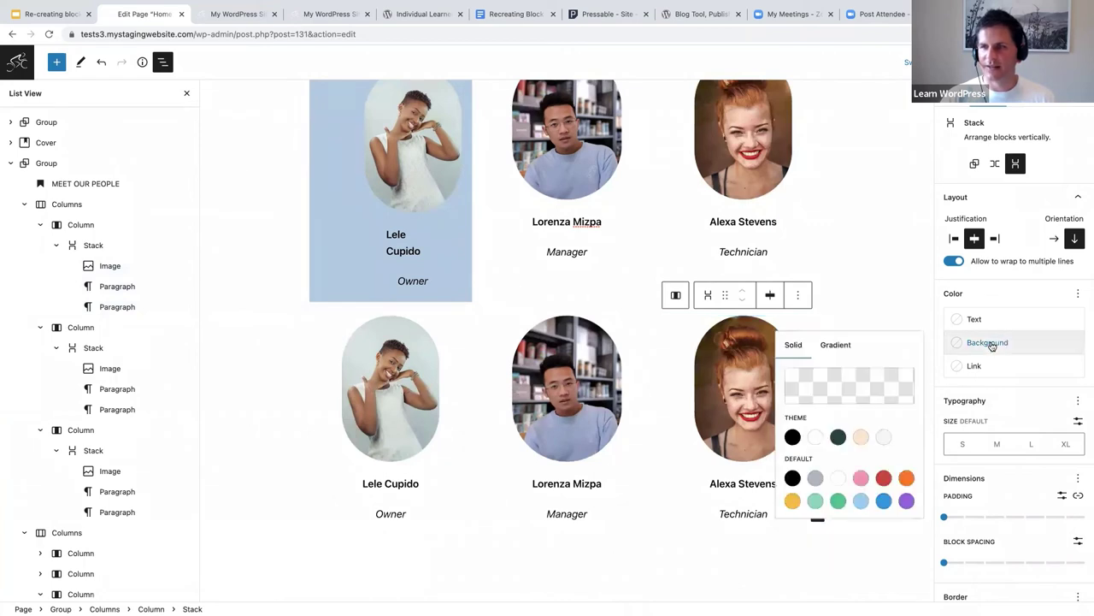
pyautogui.click(848, 384)
pyautogui.click(676, 570)
pyautogui.press('BackSpace')
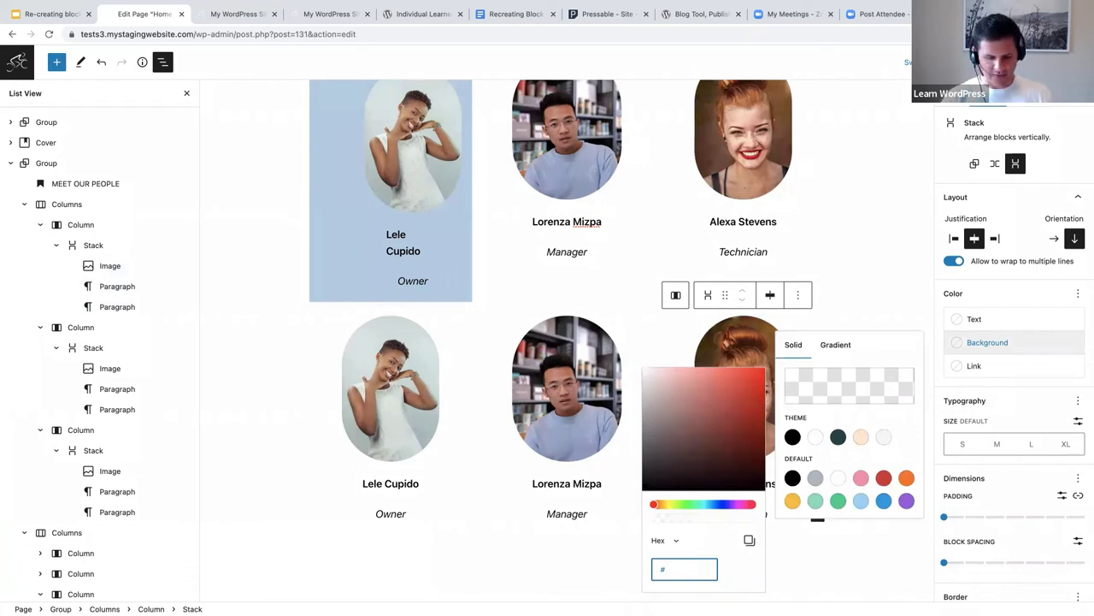
pyautogui.hotkey('ctrl', 'v')
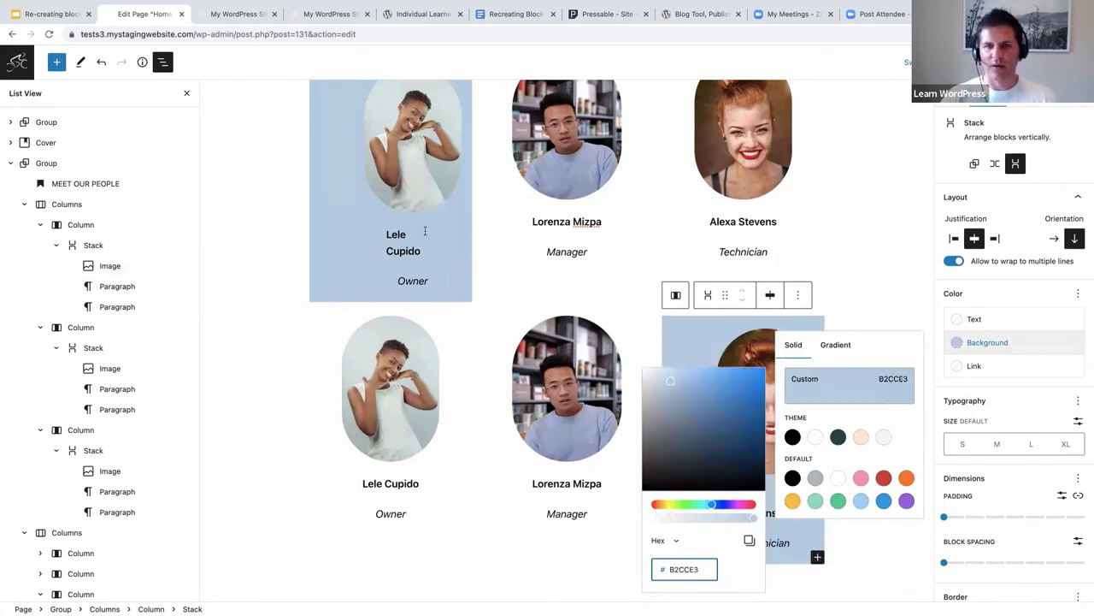
pyautogui.click(334, 222)
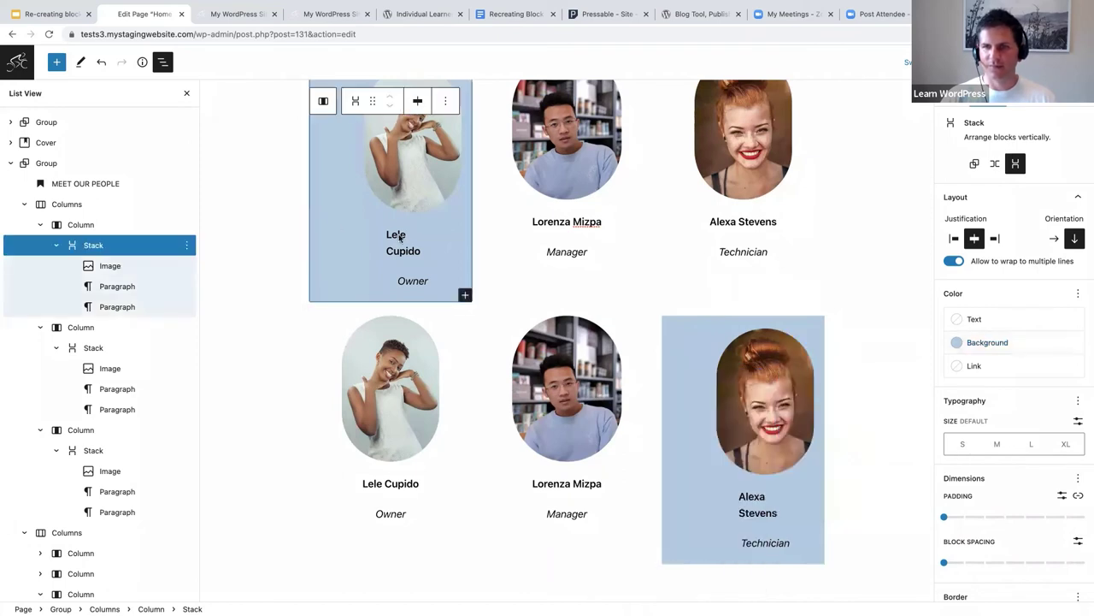
pyautogui.hotkey('ctrl', 's')
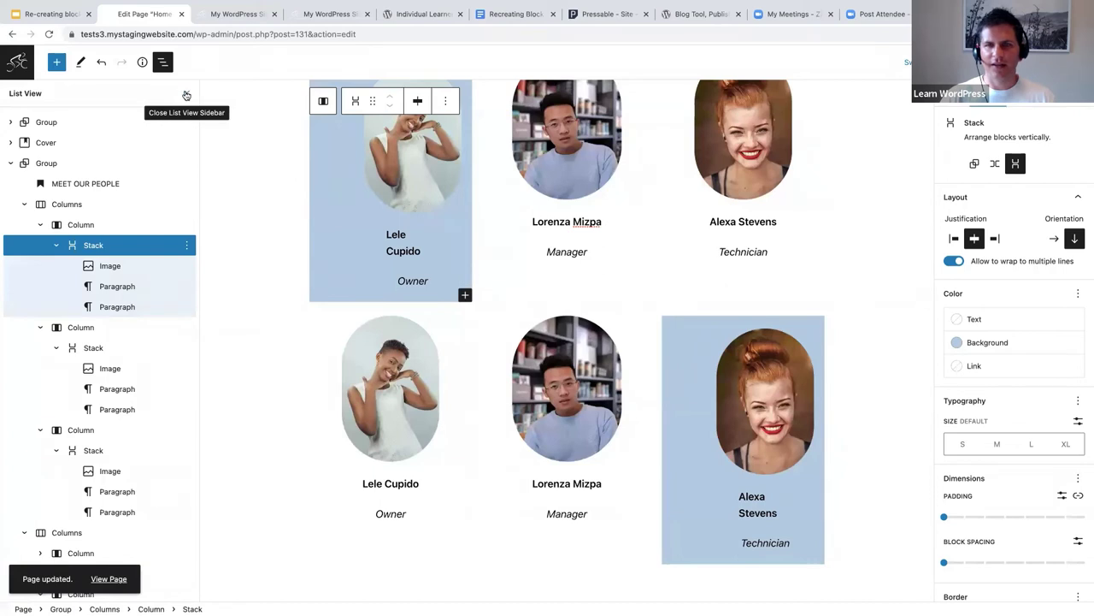
# - Close the List View and Settings sidebars and scroll back up the page
pyautogui.click(187, 95)
pyautogui.click(1035, 62)
pyautogui.scroll(2, 1018, 349)
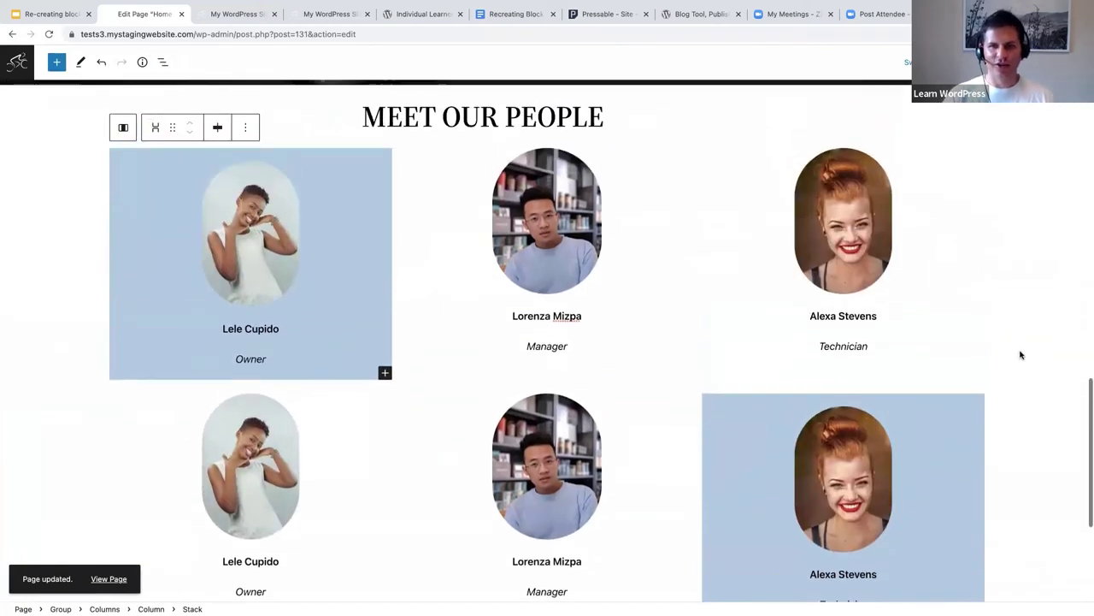
pyautogui.scroll(-1, 1020, 354)
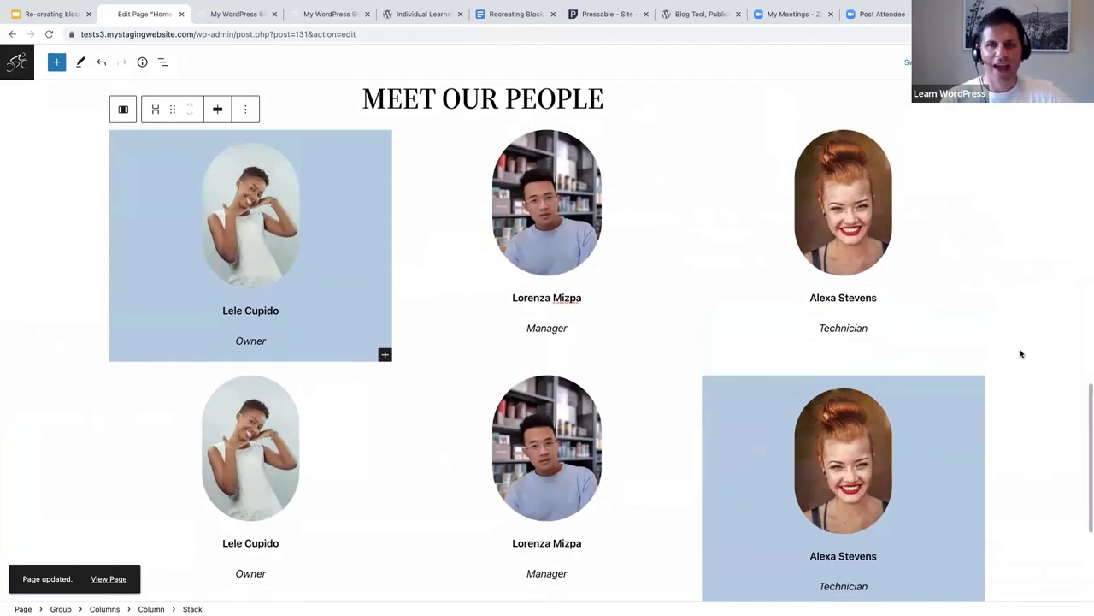
pyautogui.scroll(3, 950, 371)
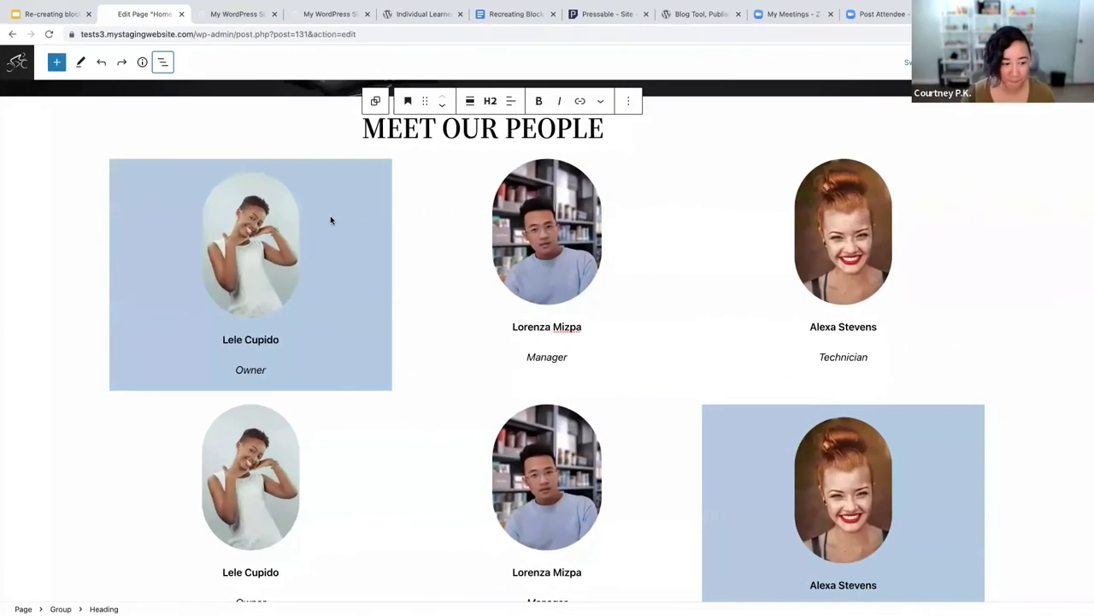
pyautogui.scroll(5, 330, 220)
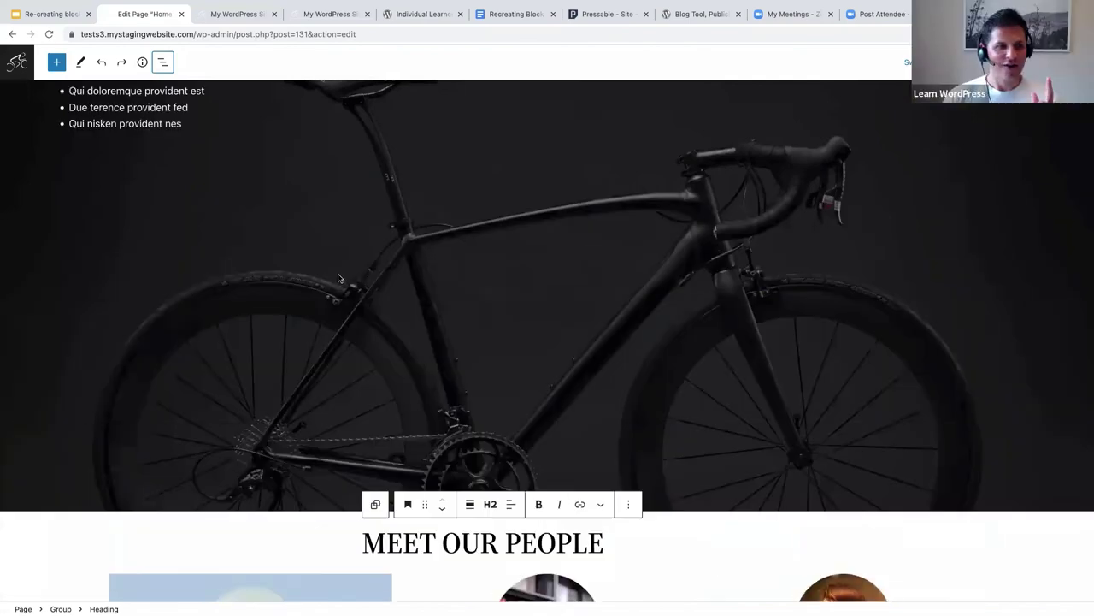
pyautogui.scroll(2, 337, 301)
pyautogui.scroll(3, 336, 303)
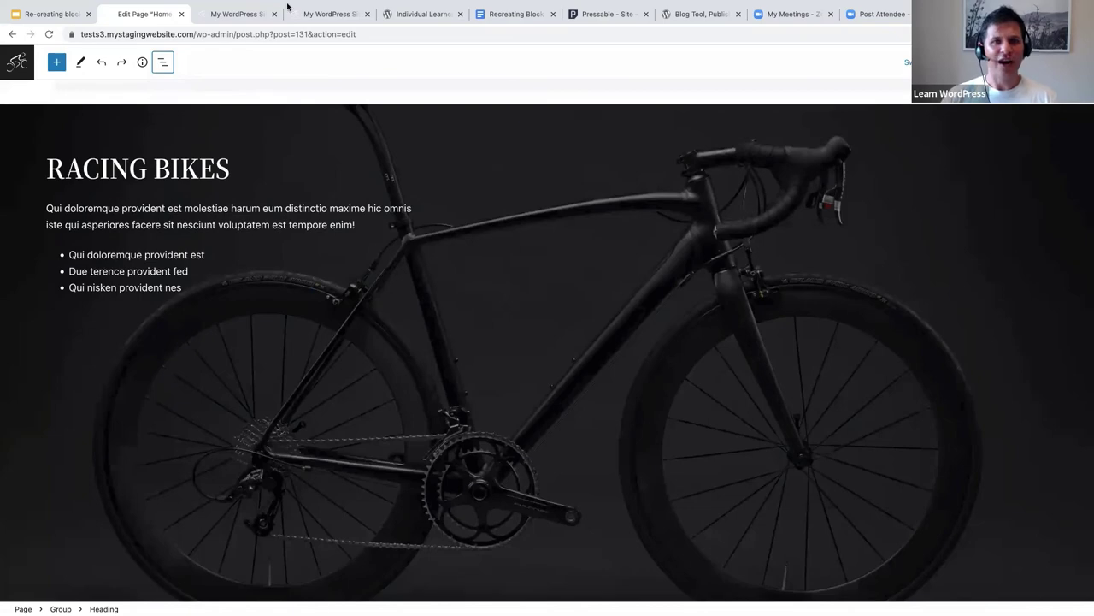
pyautogui.click(232, 43)
pyautogui.scroll(-5, 357, 231)
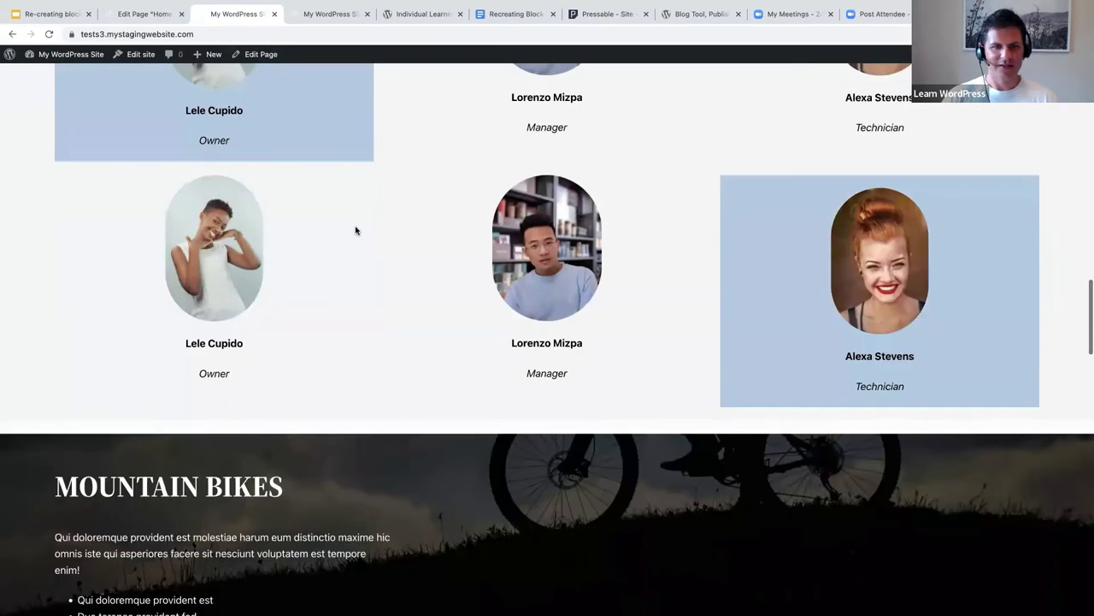
pyautogui.scroll(-4, 357, 230)
pyautogui.scroll(10, 355, 232)
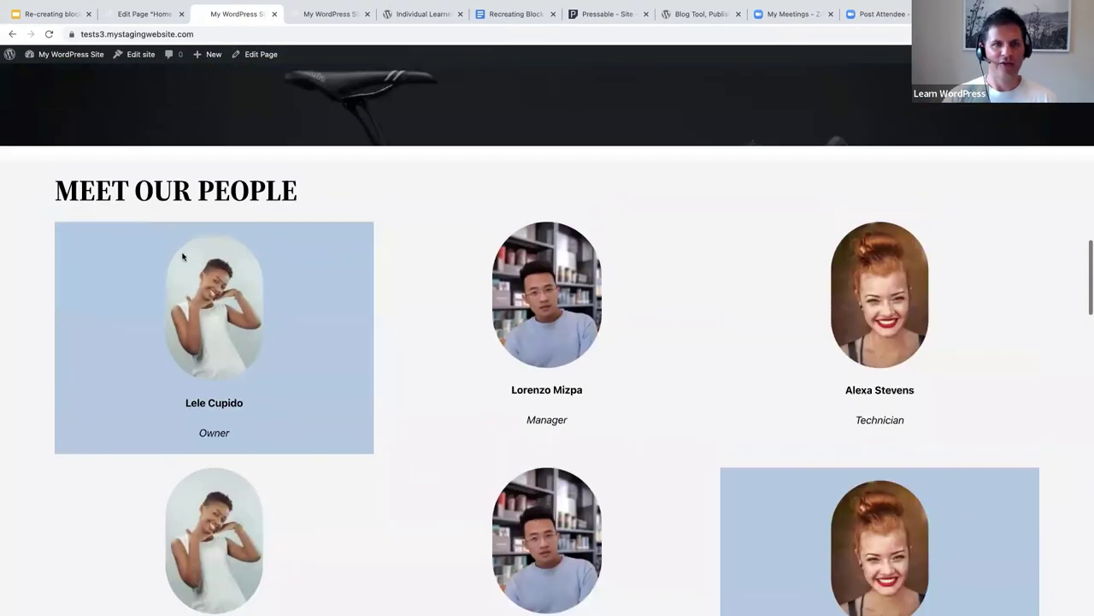
pyautogui.scroll(-6, 292, 261)
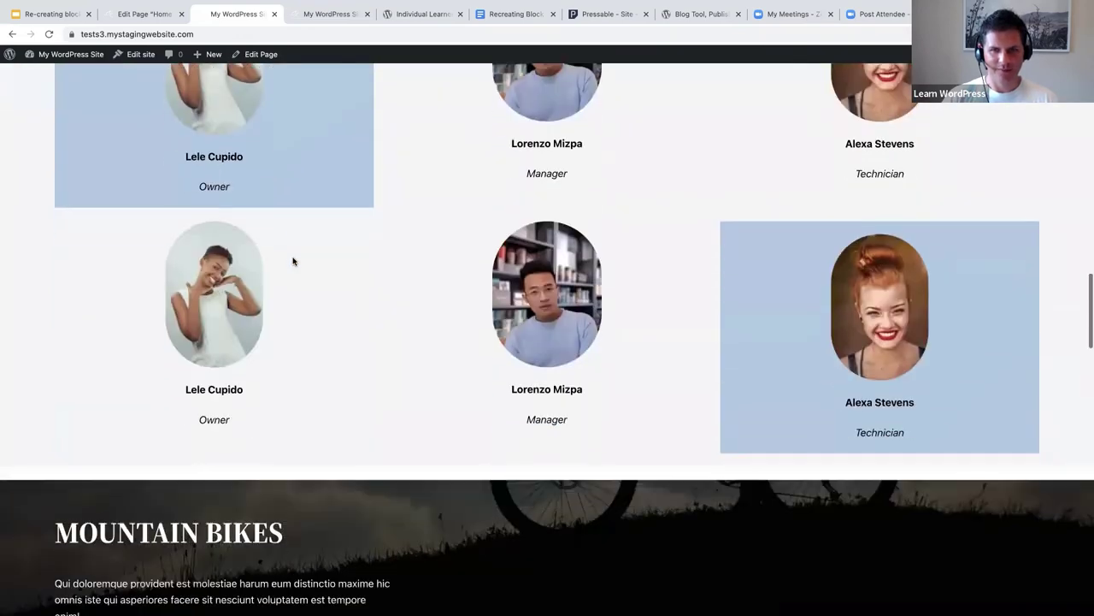
pyautogui.scroll(-8, 293, 261)
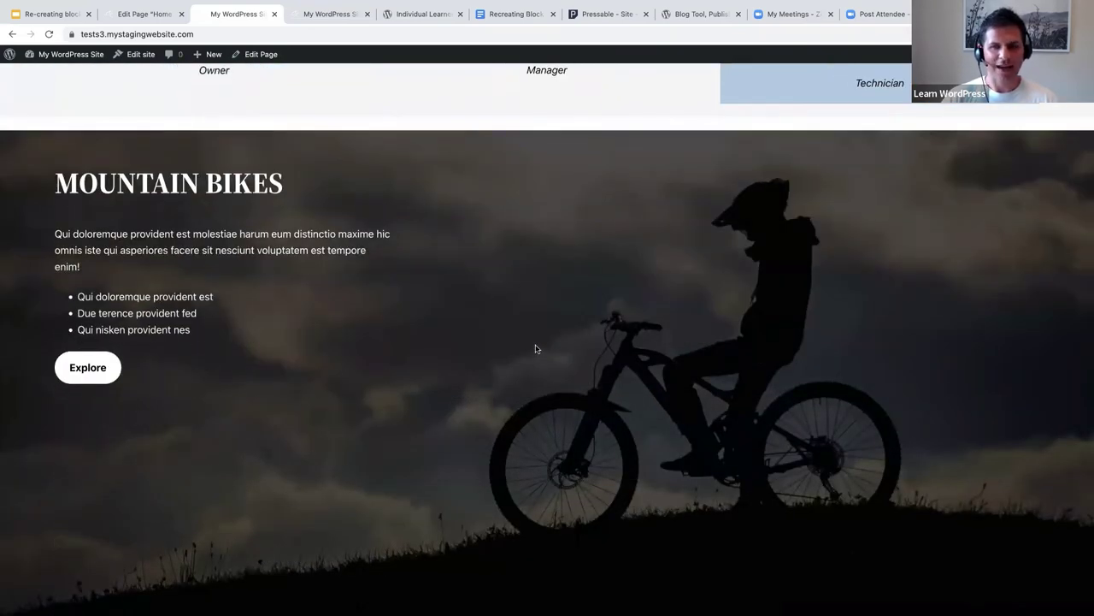
pyautogui.scroll(-2, 530, 340)
pyautogui.scroll(15, 508, 325)
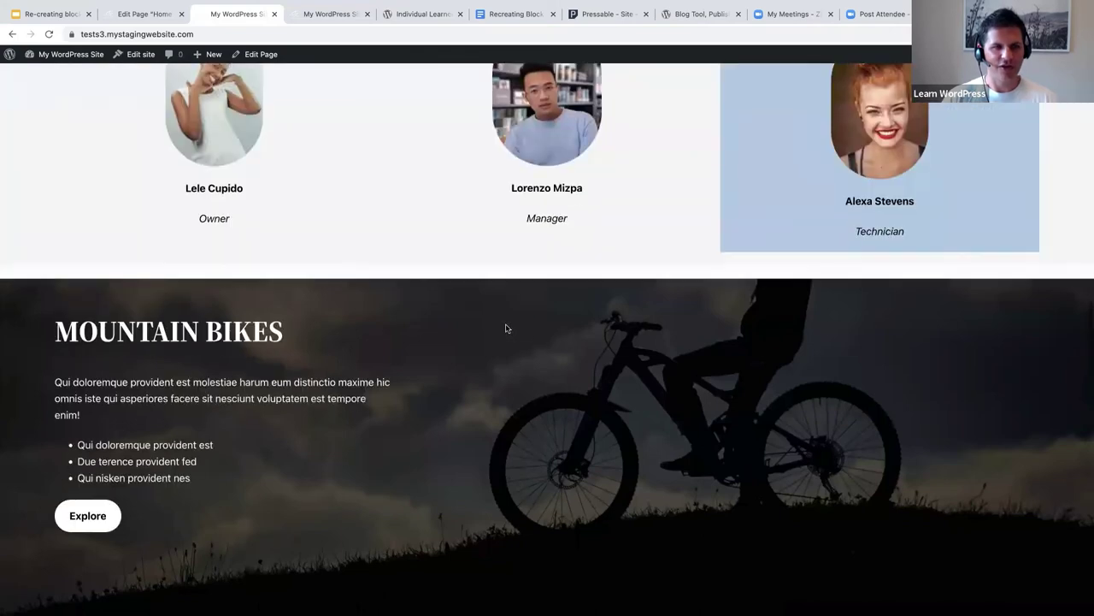
pyautogui.scroll(14, 496, 294)
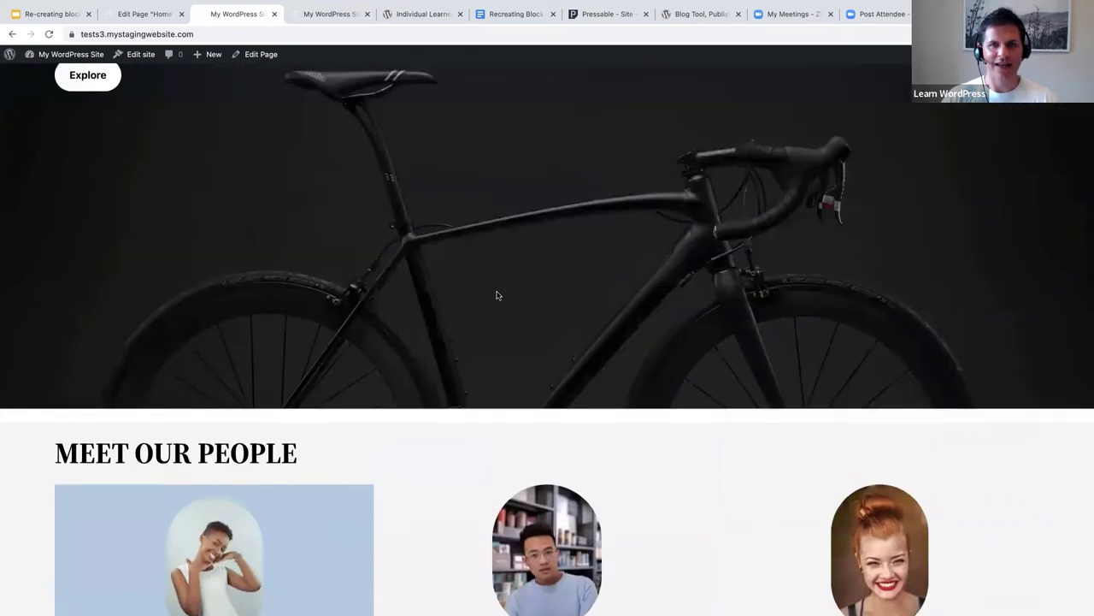
pyautogui.scroll(-4, 498, 300)
pyautogui.scroll(-12, 501, 320)
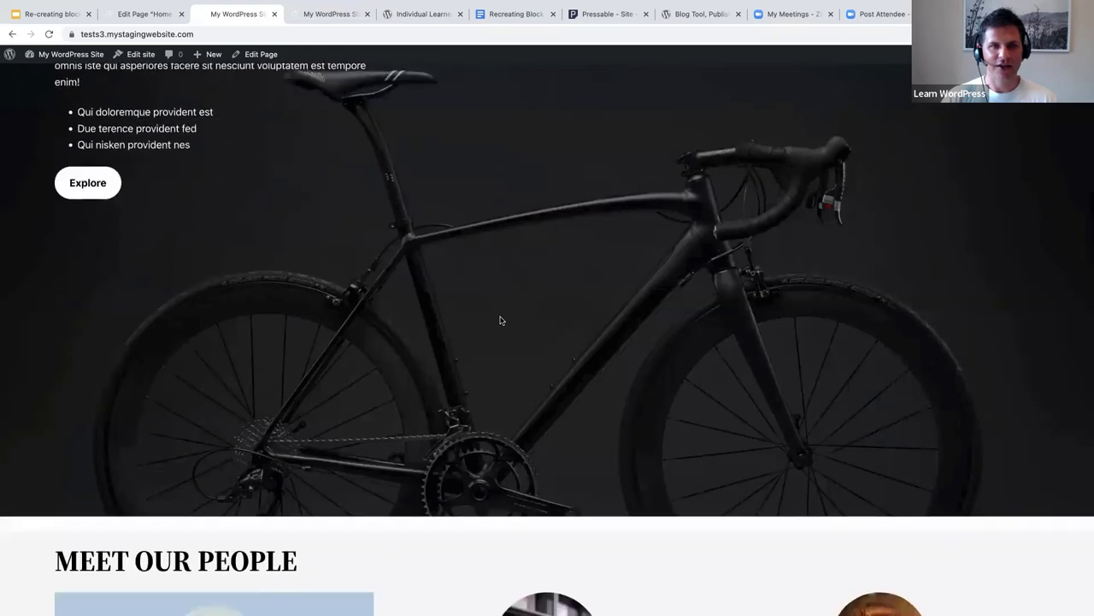
pyautogui.scroll(-6, 501, 319)
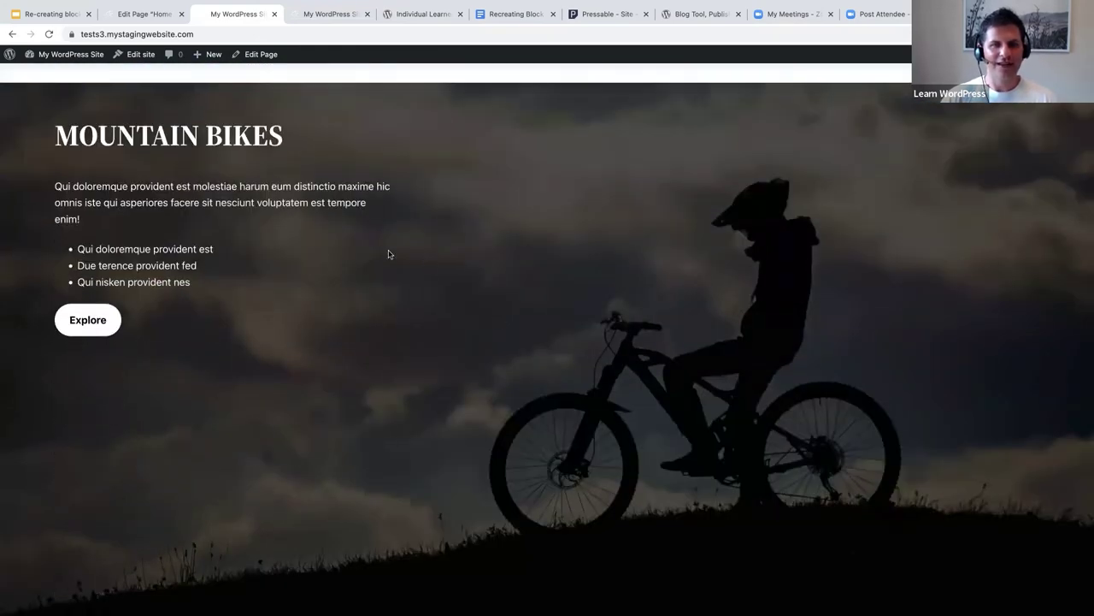
# - Duplicate the RACING BIKES cover block from its Options menu
pyautogui.click(142, 14)
pyautogui.scroll(1, 156, 200)
pyautogui.scroll(-5, 282, 261)
pyautogui.scroll(-2, 282, 261)
pyautogui.scroll(10, 282, 261)
pyautogui.click(37, 229)
pyautogui.click(215, 192)
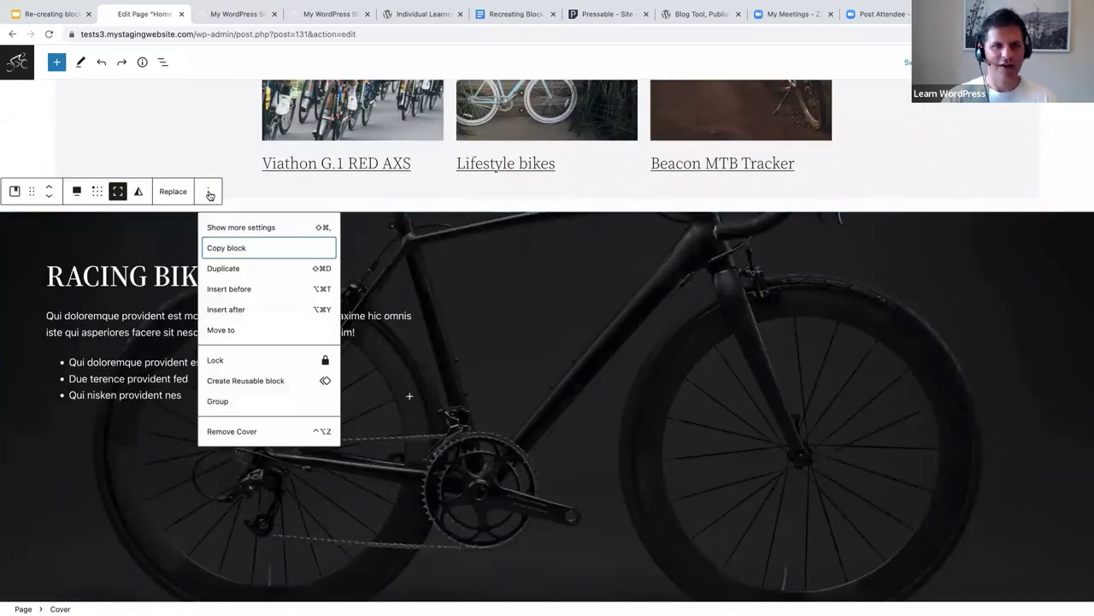
pyautogui.click(224, 268)
# - Move the copied cover down below the MEET OUR PEOPLE team section
pyautogui.scroll(6, 296, 240)
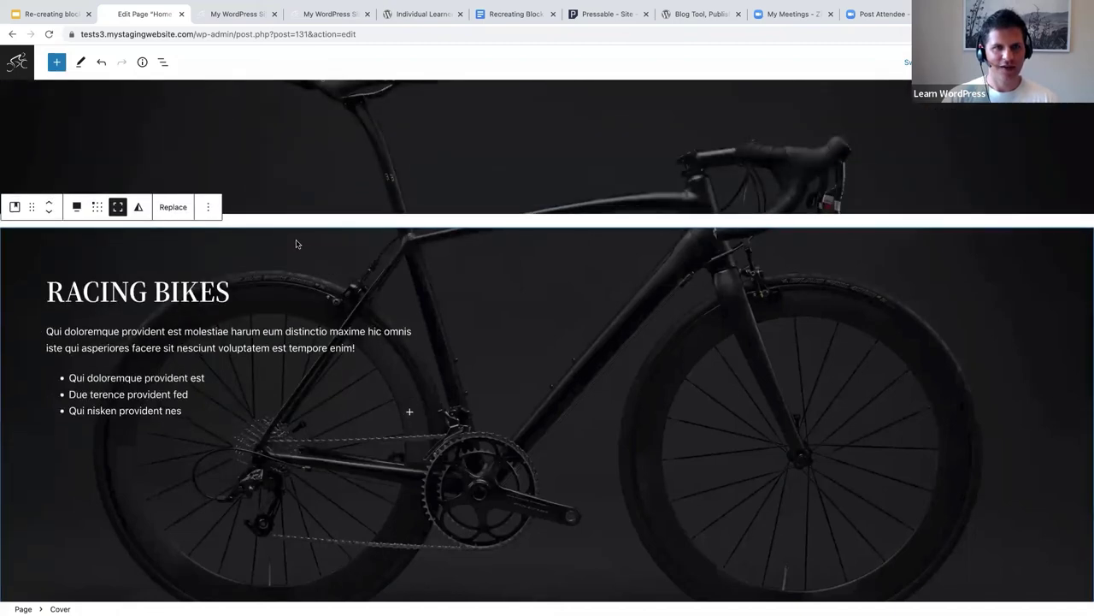
pyautogui.scroll(1, 295, 244)
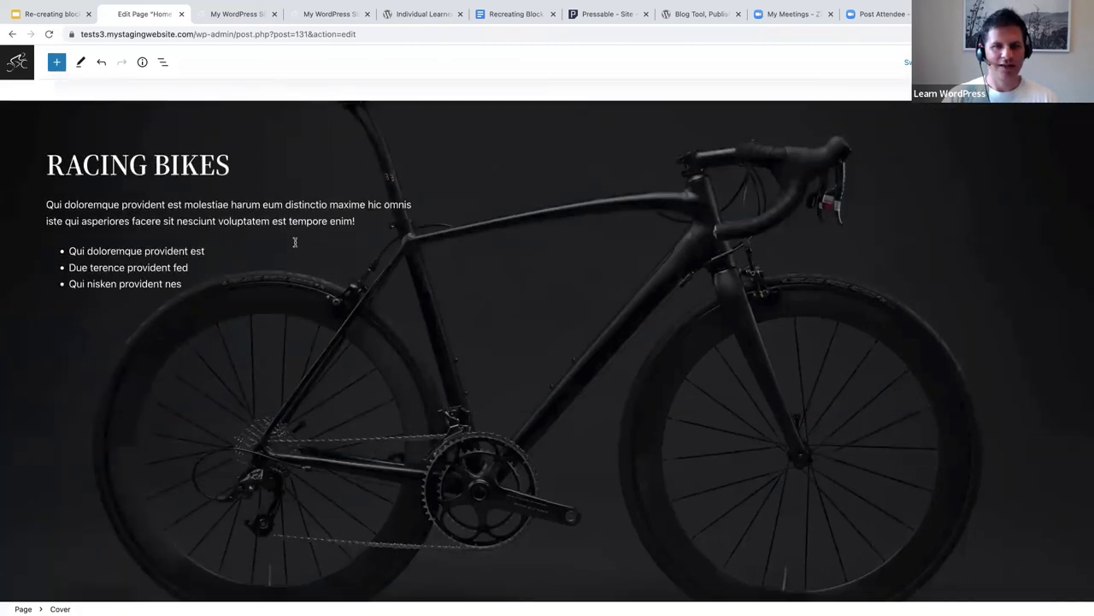
pyautogui.scroll(-7, 295, 242)
pyautogui.scroll(2, 27, 196)
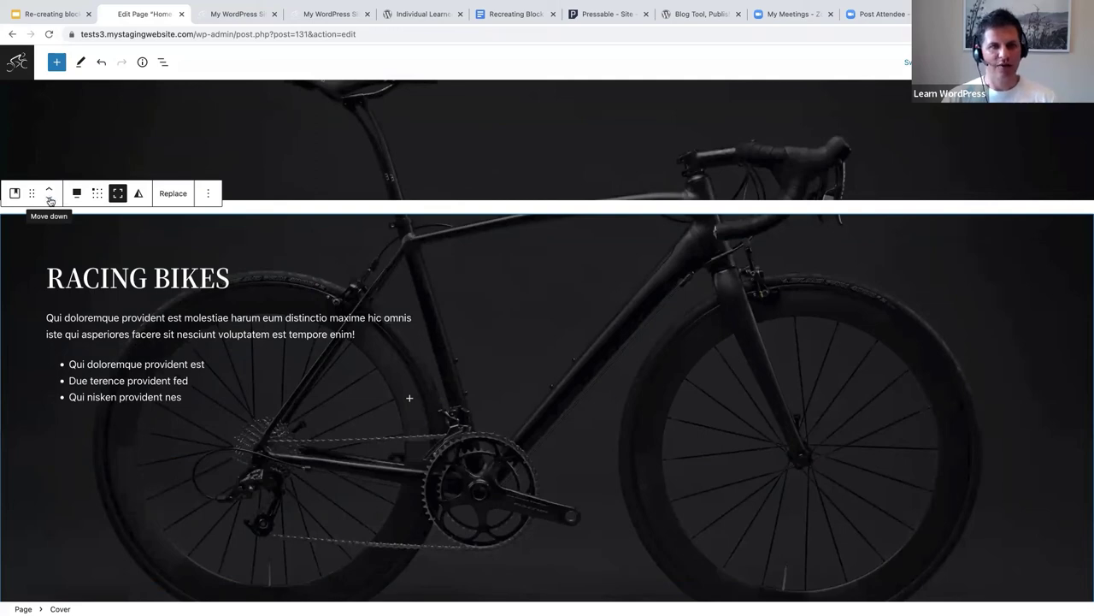
pyautogui.click(49, 200)
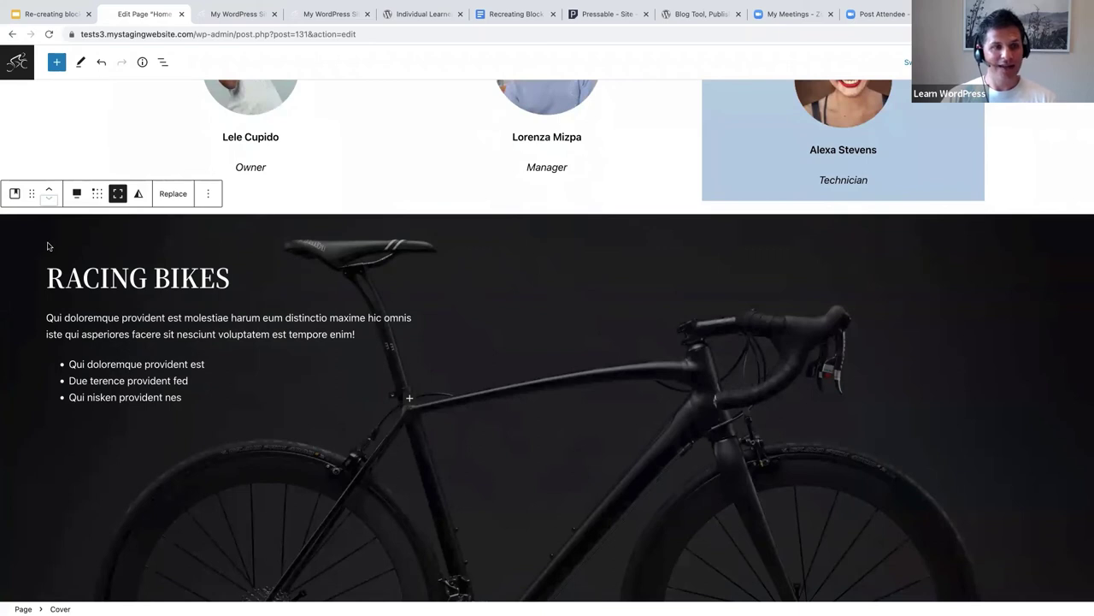
# - Replace the copied cover's background with the Media Library's cyclist silhouette against a cloudy sky
pyautogui.click(171, 196)
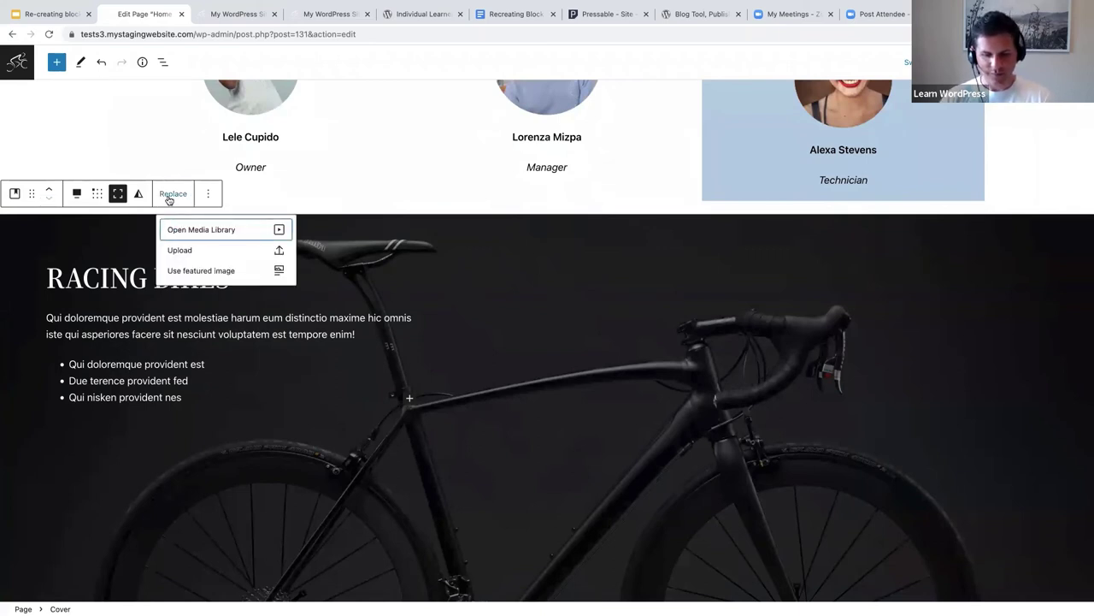
pyautogui.click(195, 230)
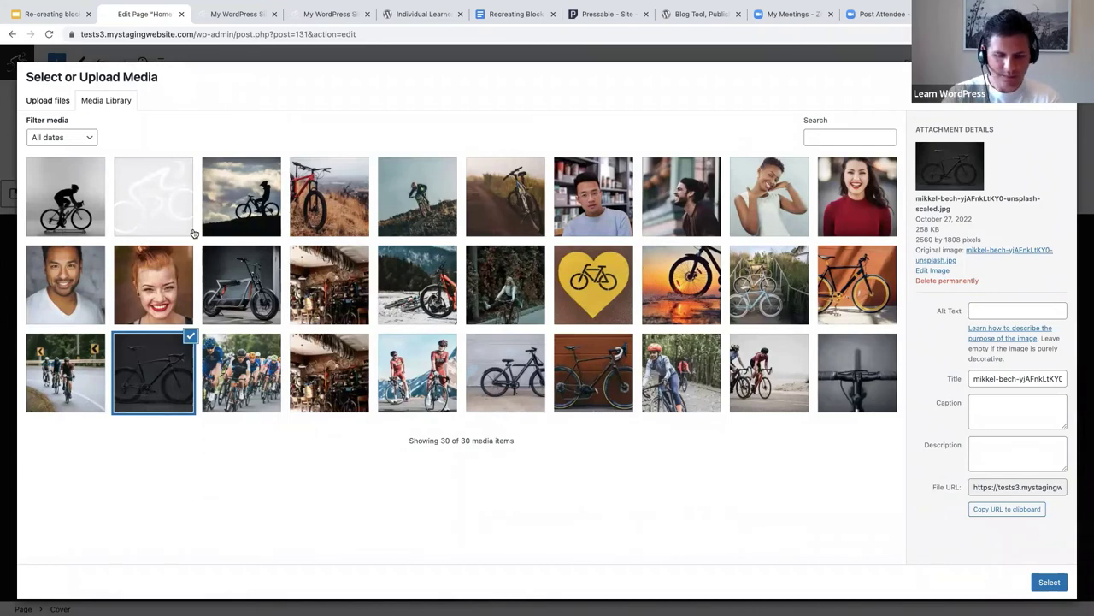
pyautogui.click(224, 203)
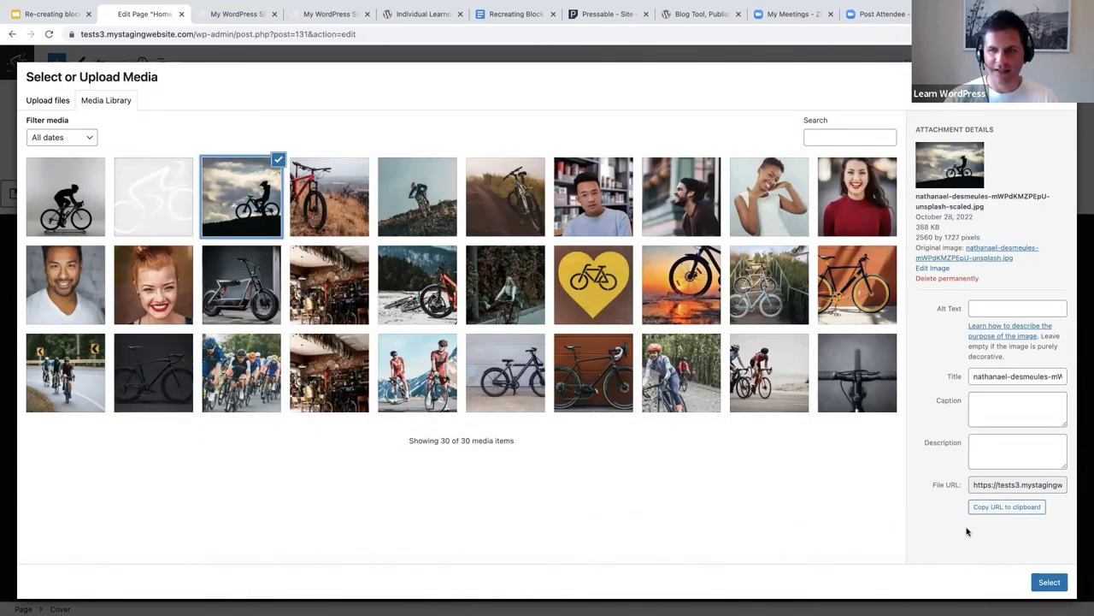
pyautogui.click(1058, 582)
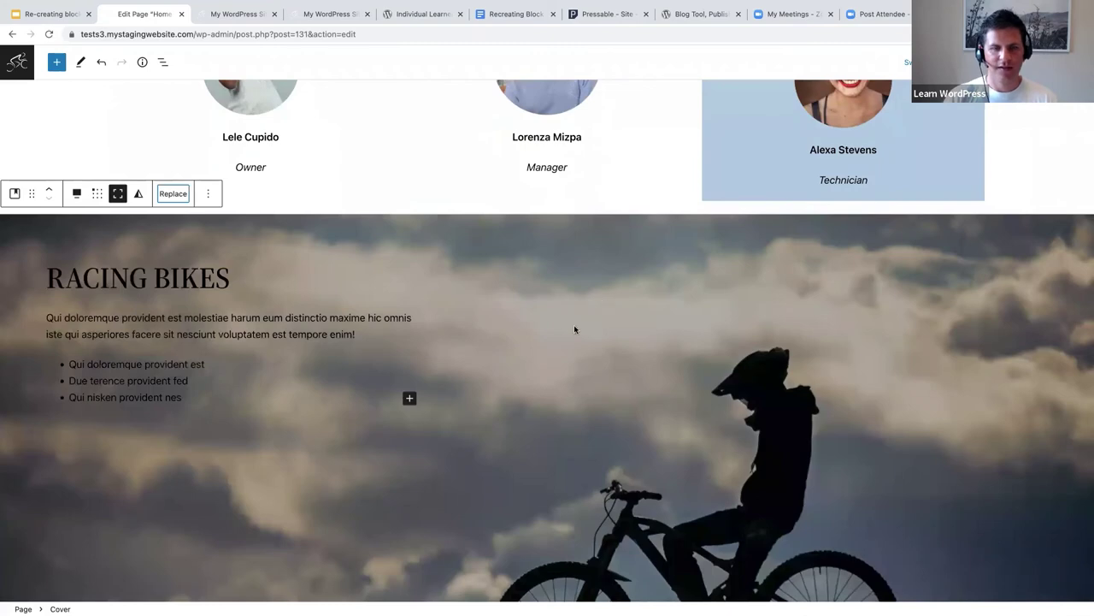
pyautogui.scroll(-2, 571, 342)
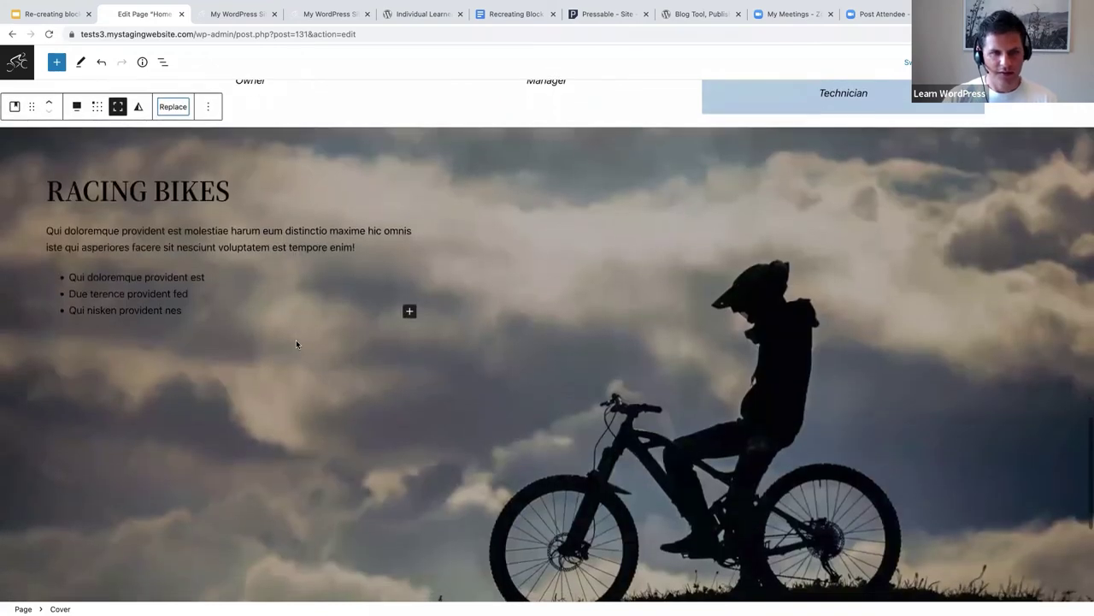
# - Set the RACING BIKES heading and its paragraph text colour to white
pyautogui.tripleClick(163, 173)
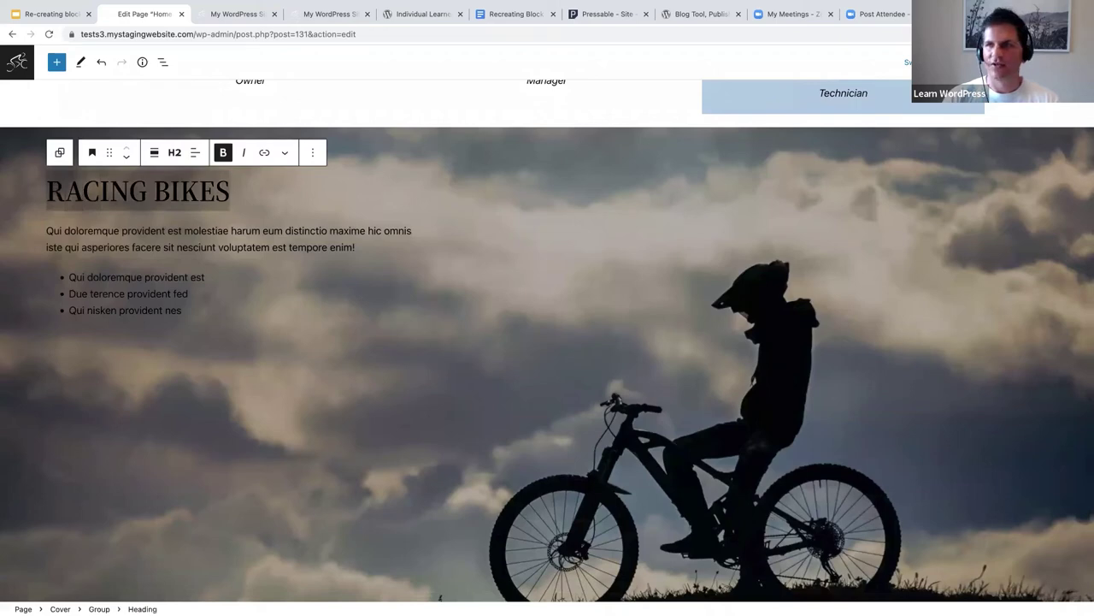
pyautogui.click(1069, 62)
pyautogui.click(972, 227)
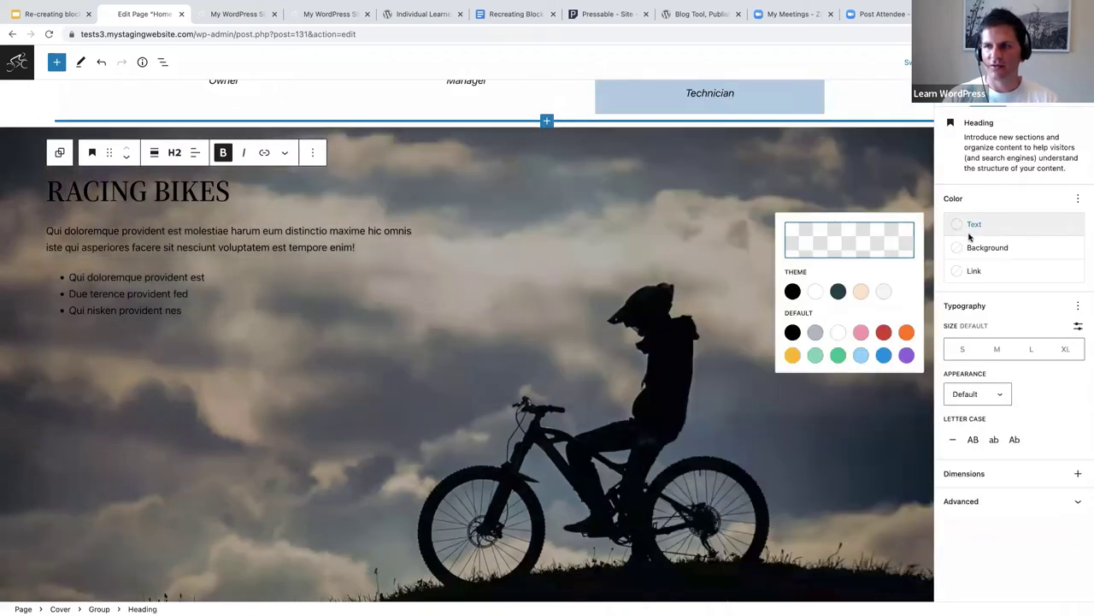
pyautogui.click(815, 292)
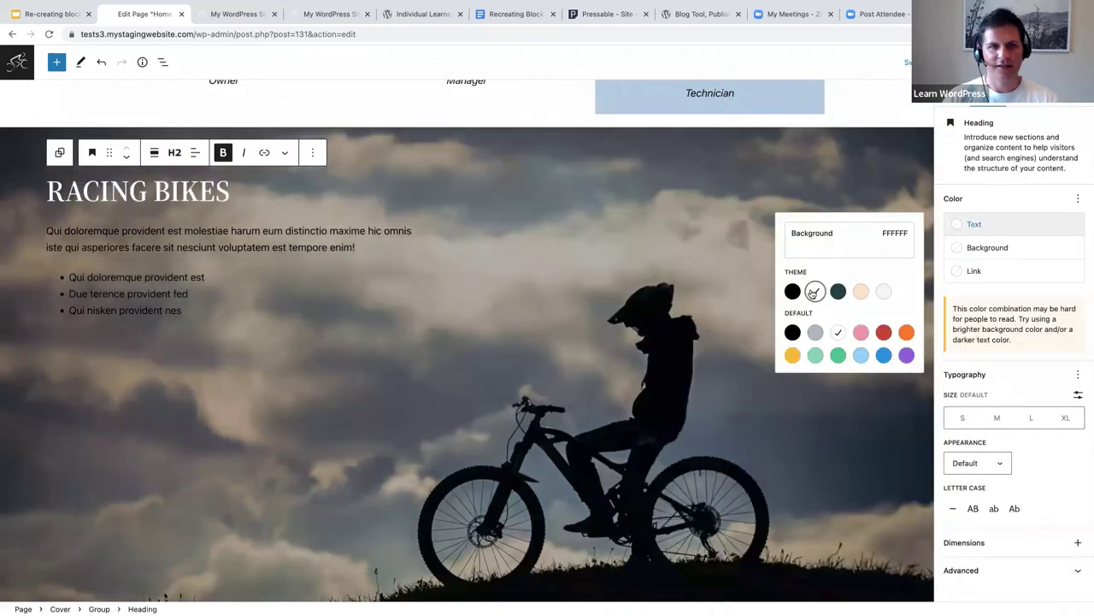
pyautogui.click(124, 233)
pyautogui.click(1002, 208)
pyautogui.click(816, 270)
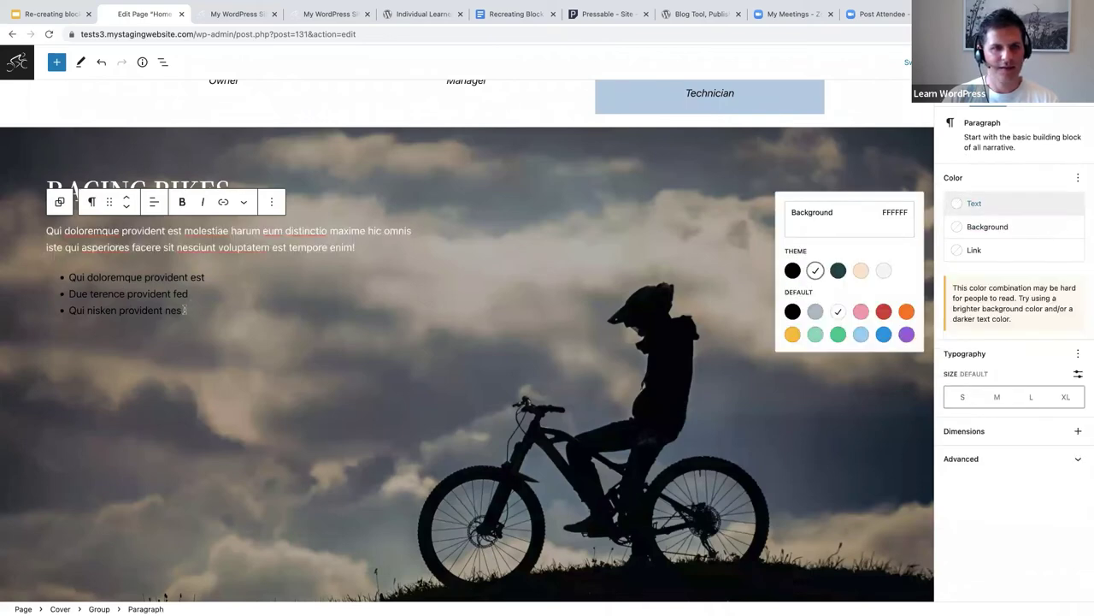
# - Select the three bullet list items and check their Typography options, leaving them unchanged
pyautogui.moveTo(186, 310); pyautogui.dragTo(68, 275)
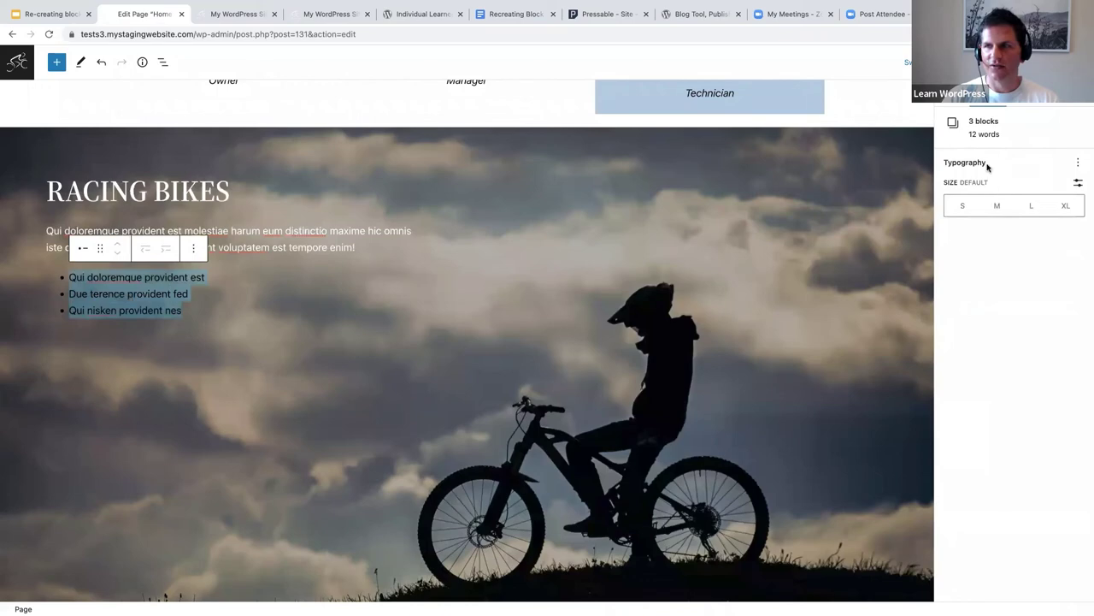
pyautogui.click(109, 277)
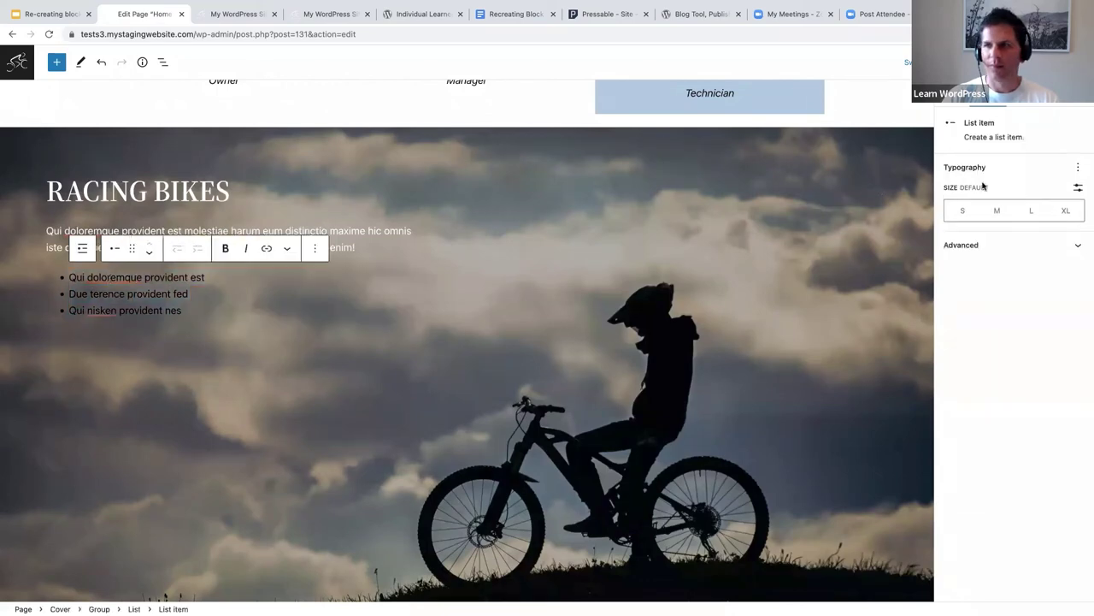
pyautogui.moveTo(197, 313); pyautogui.dragTo(66, 276)
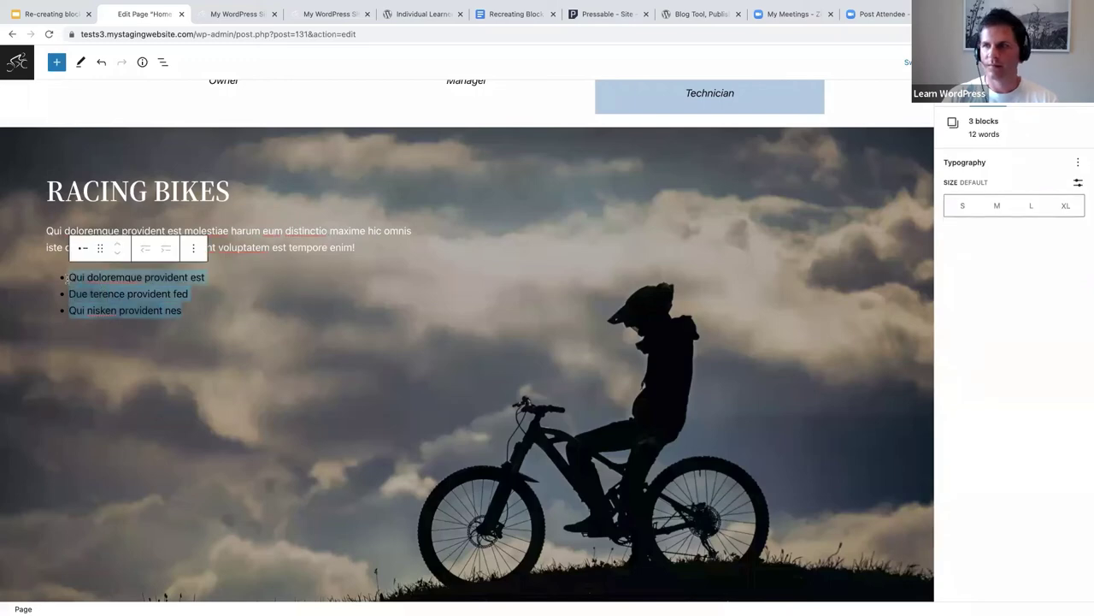
pyautogui.click(1078, 163)
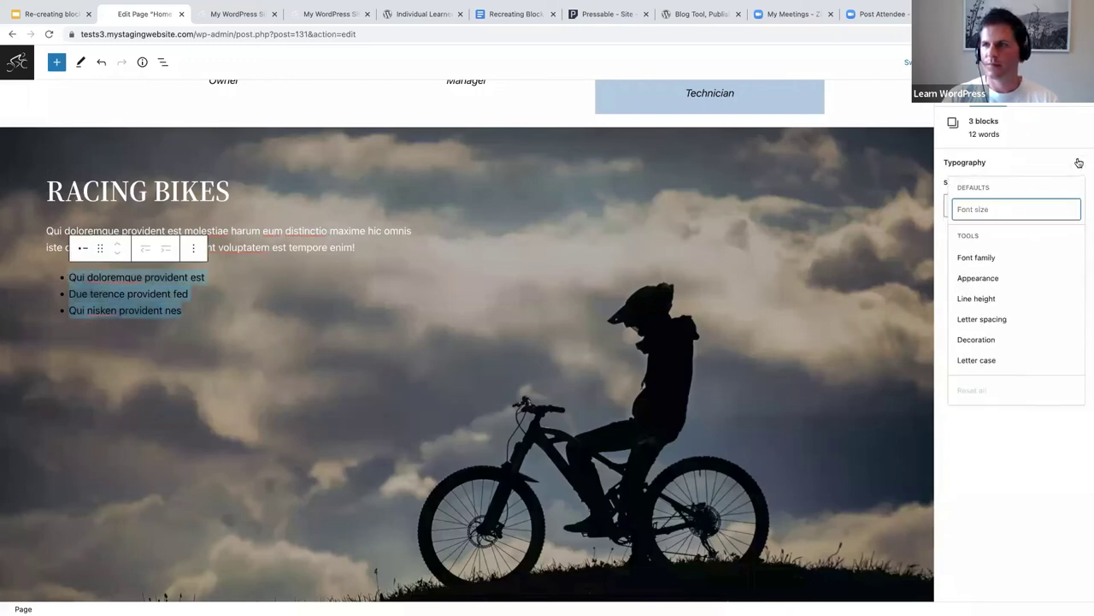
pyautogui.click(1079, 163)
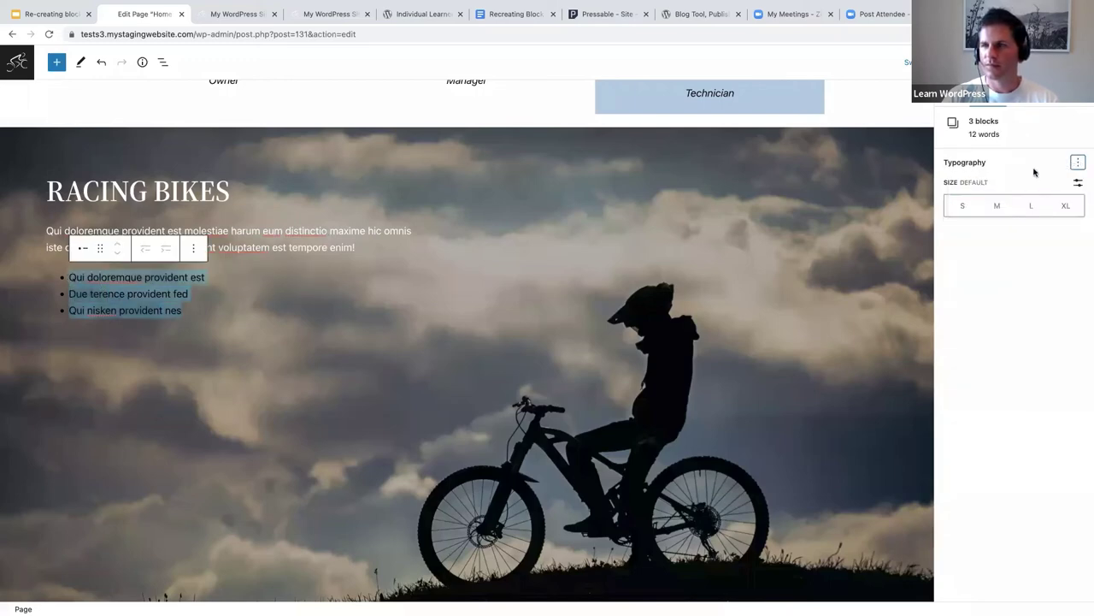
# - Delete the silhouette cover's three dark bullet items, leaving an empty paragraph
pyautogui.click(82, 283)
pyautogui.click(111, 295)
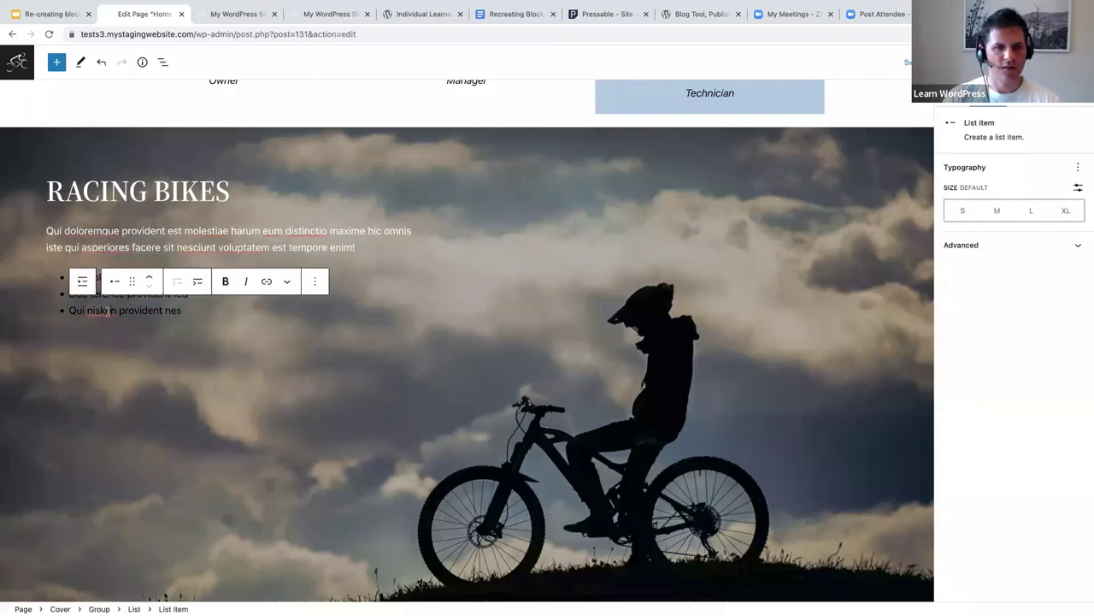
pyautogui.click(99, 245)
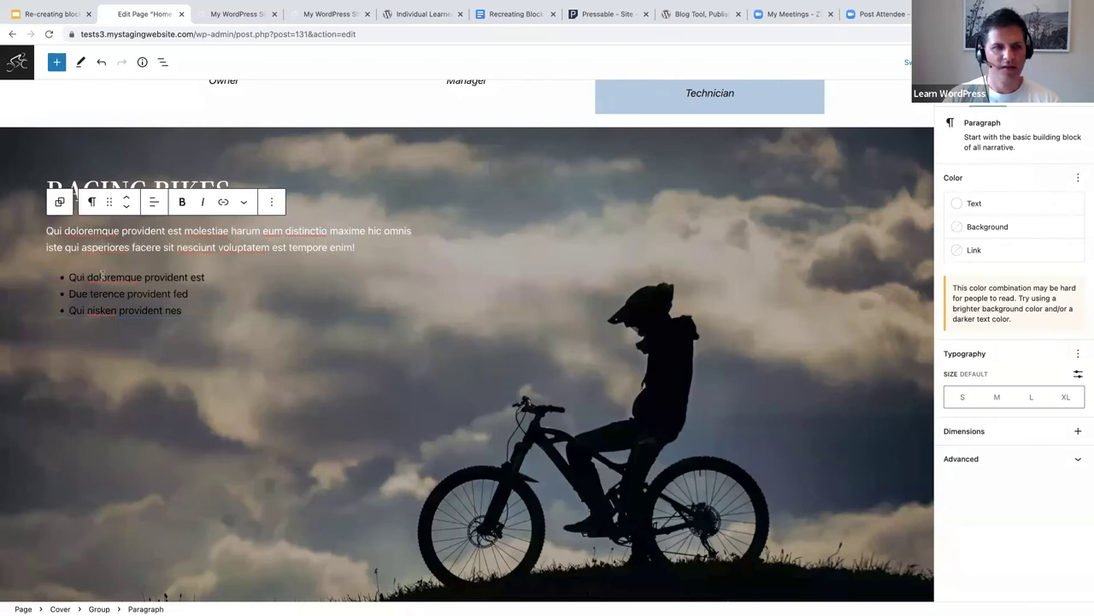
pyautogui.click(103, 274)
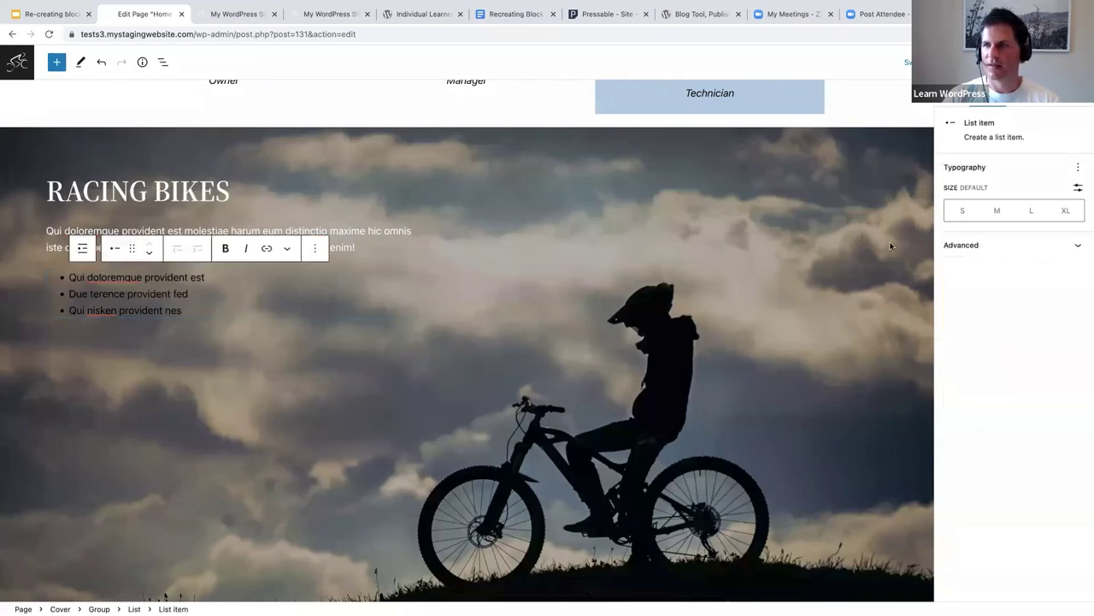
pyautogui.moveTo(197, 309); pyautogui.dragTo(59, 277)
pyautogui.press('BackSpace')
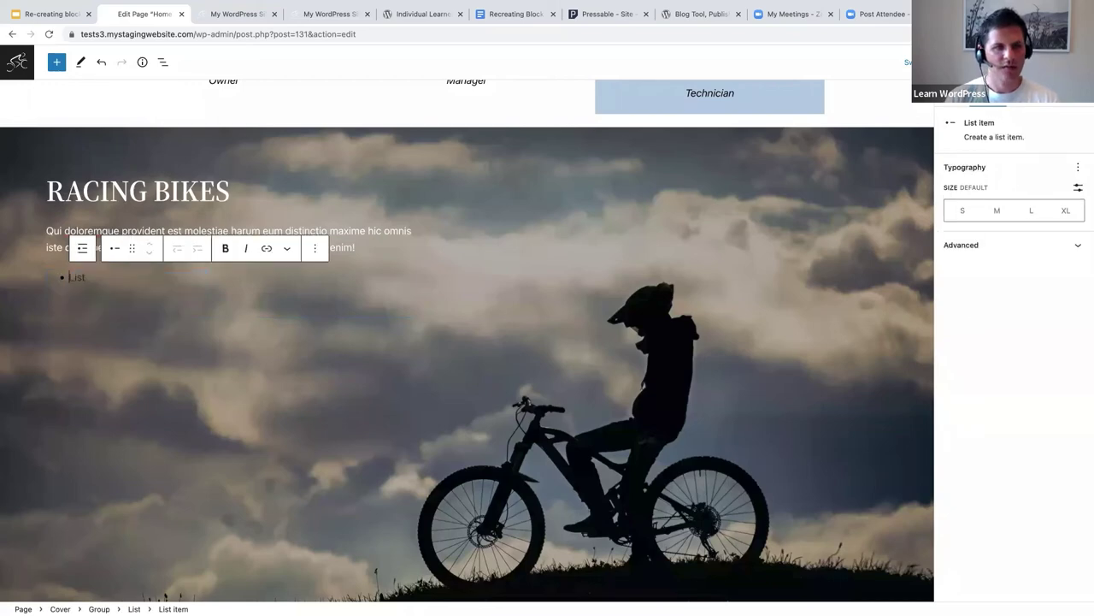
pyautogui.press('BackSpace')
pyautogui.press('BackSpace')
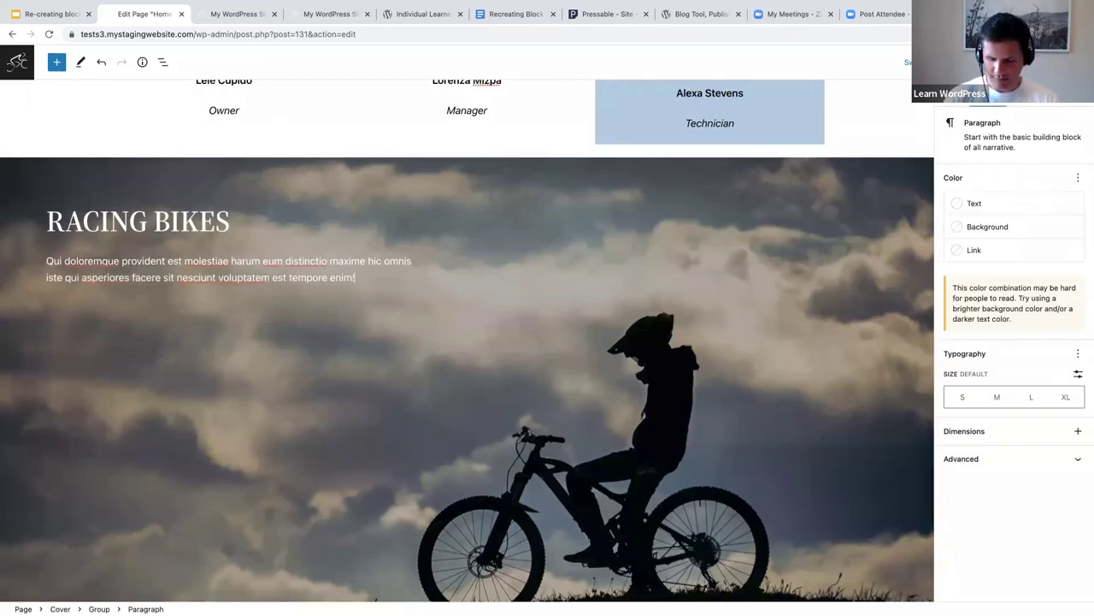
pyautogui.press('Return')
# - Copy the three bullet items from the Google Docs source document
pyautogui.scroll(5, 173, 257)
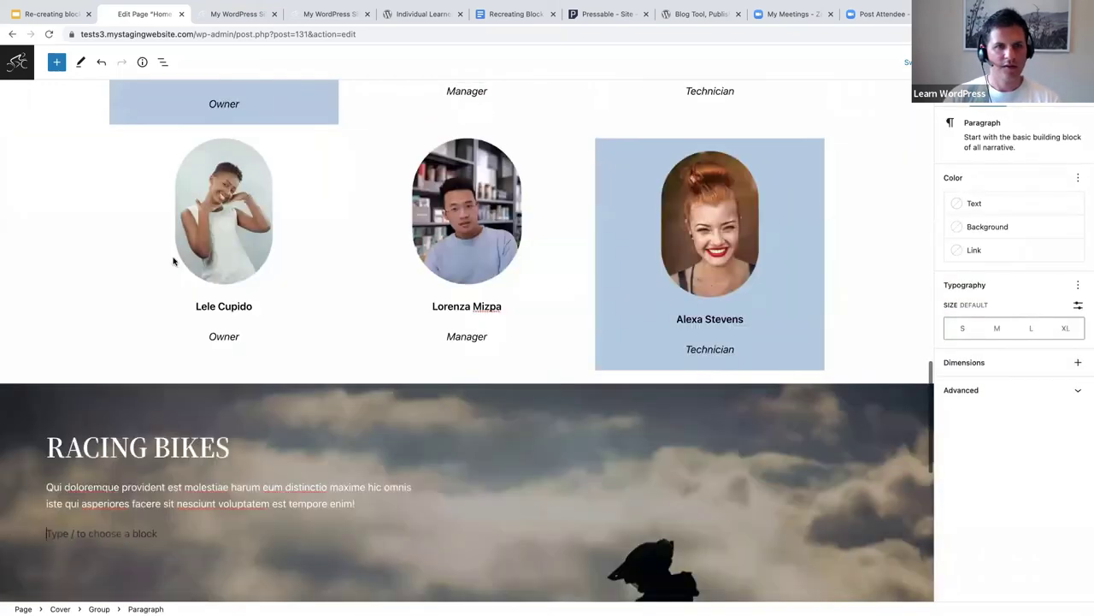
pyautogui.scroll(8, 174, 257)
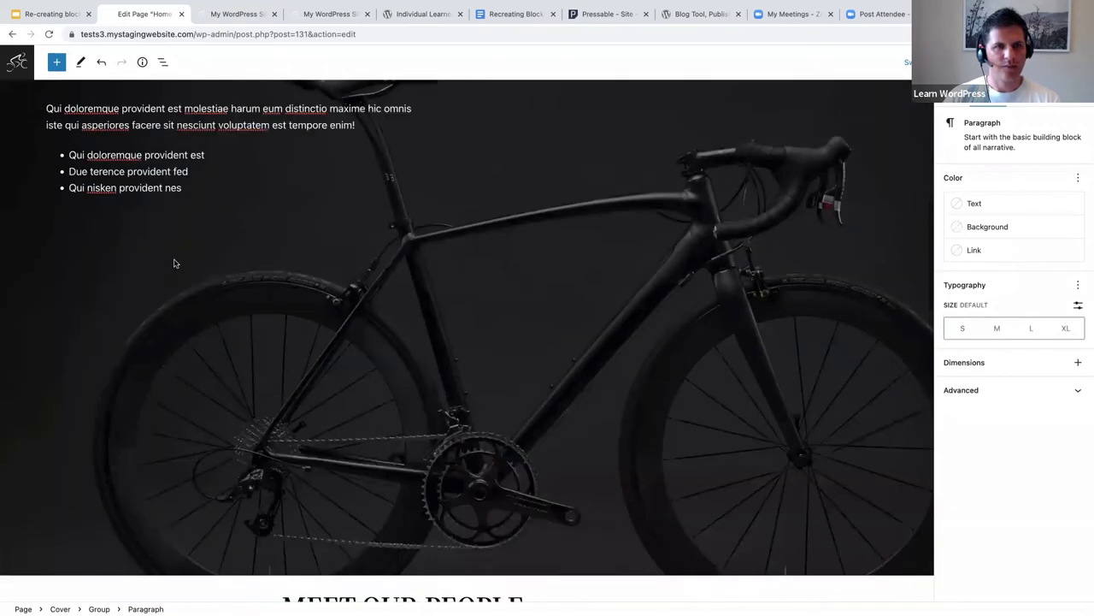
pyautogui.moveTo(178, 267); pyautogui.dragTo(64, 240)
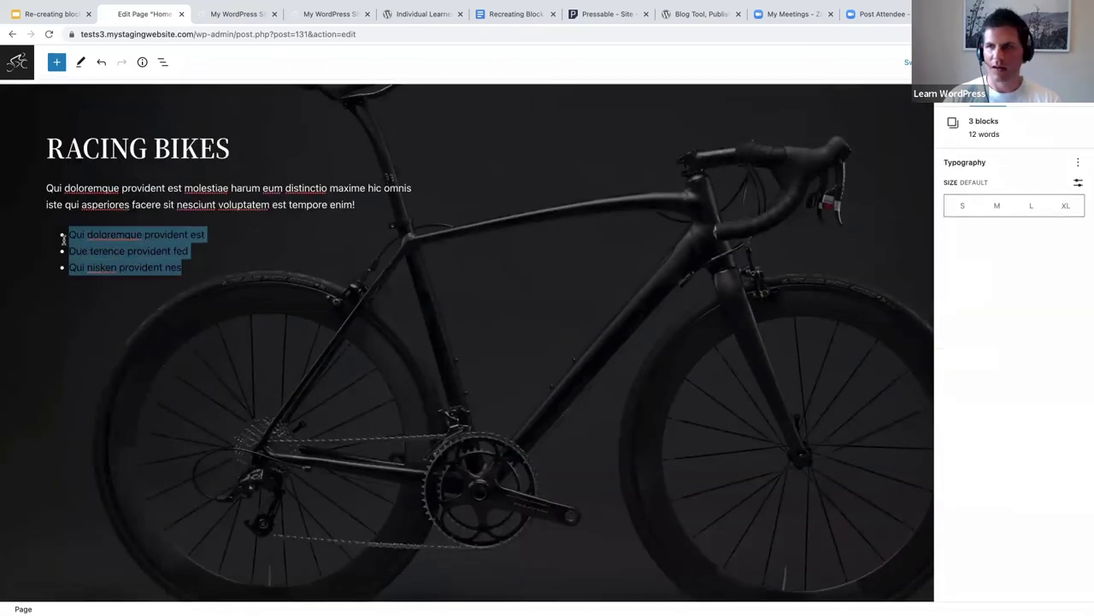
pyautogui.click(510, 14)
pyautogui.click(429, 310)
pyautogui.moveTo(441, 324); pyautogui.dragTo(323, 297)
pyautogui.hotkey('ctrl', 'c')
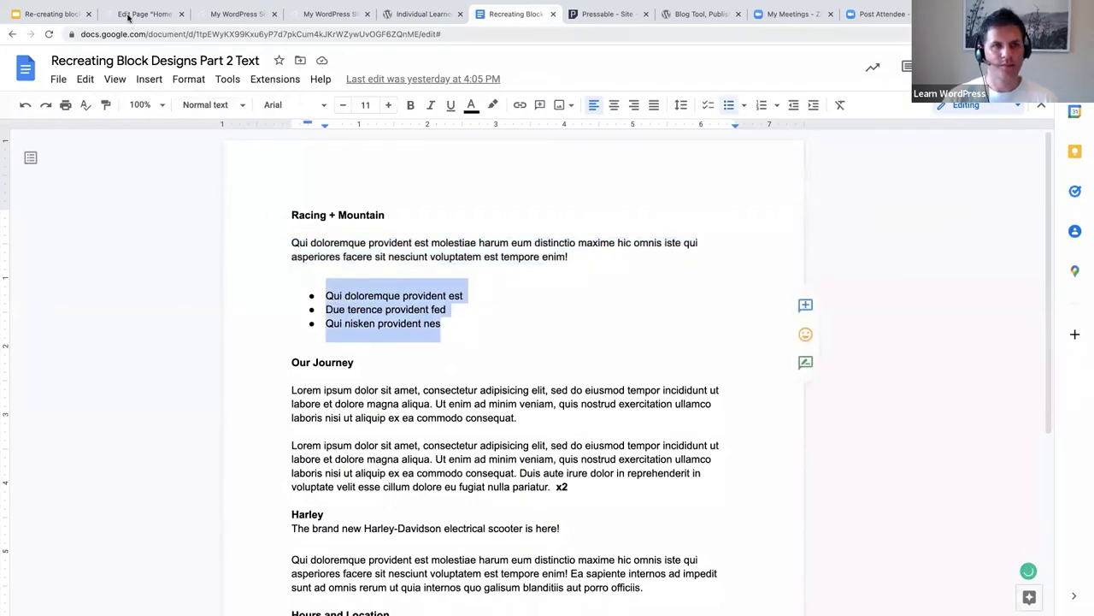
# - Back in the editor, place the caret in the empty block under the intro text
pyautogui.click(134, 14)
pyautogui.scroll(-4, 157, 294)
pyautogui.scroll(-8, 157, 294)
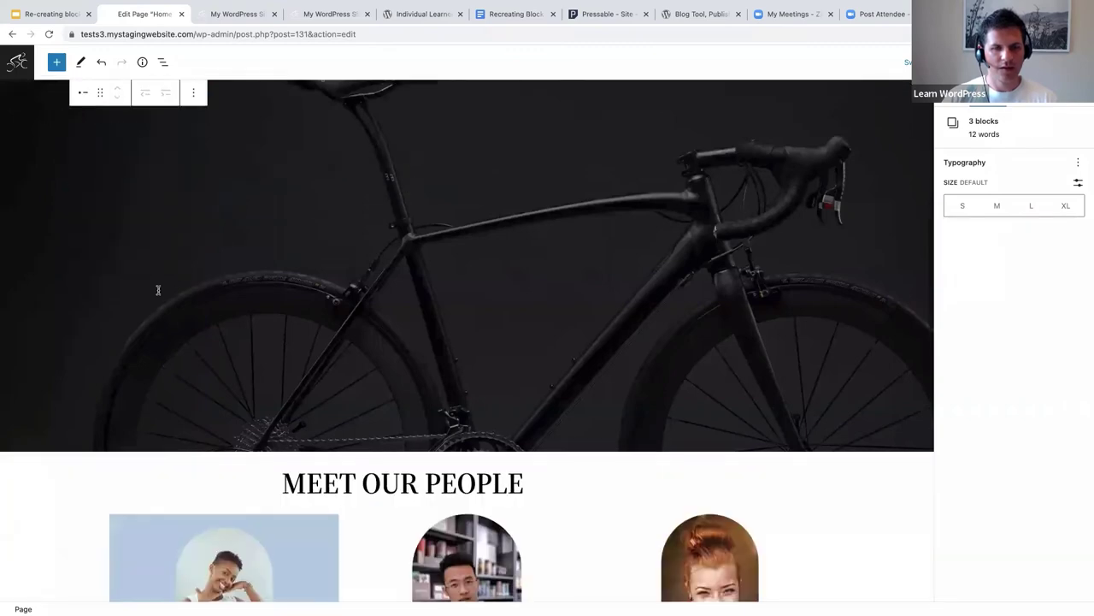
pyautogui.scroll(-3, 145, 308)
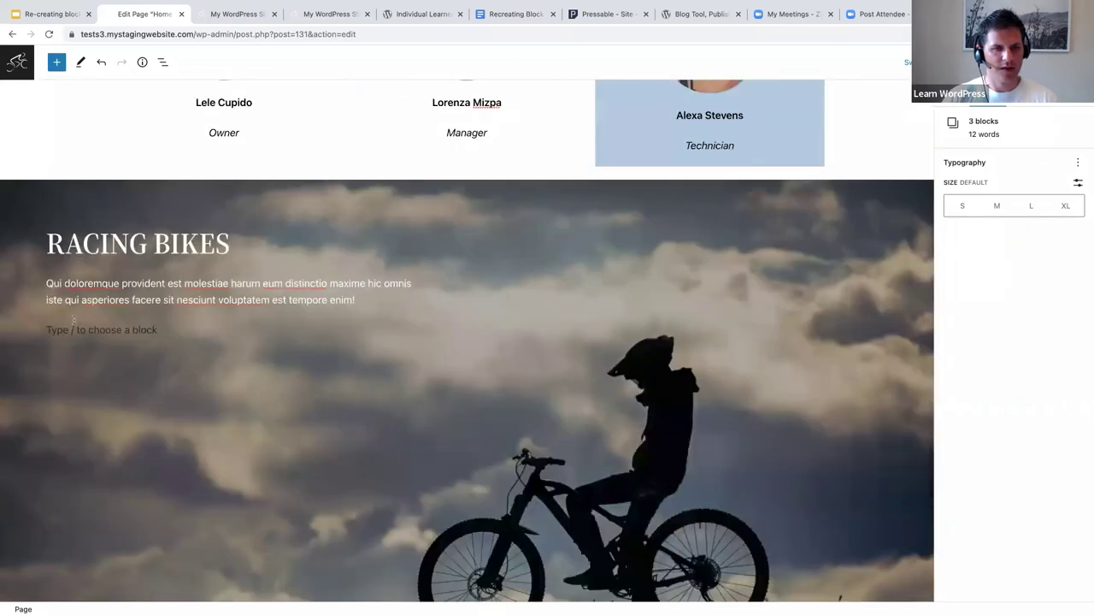
pyautogui.click(66, 328)
# - Paste the three bullet items as a list and make its text white
pyautogui.hotkey('ctrl', 'v')
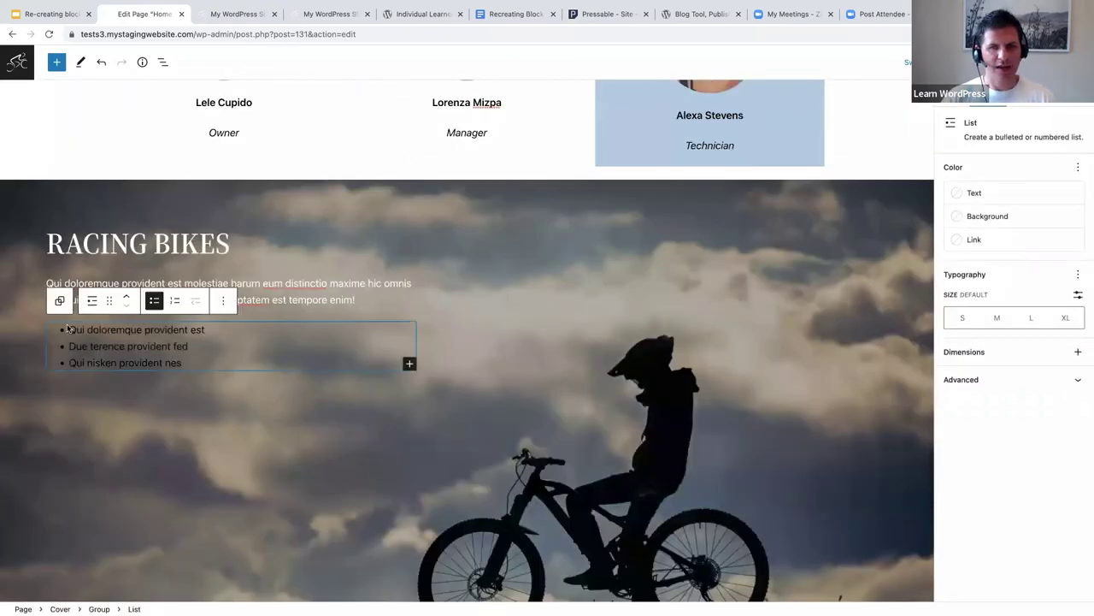
pyautogui.click(981, 196)
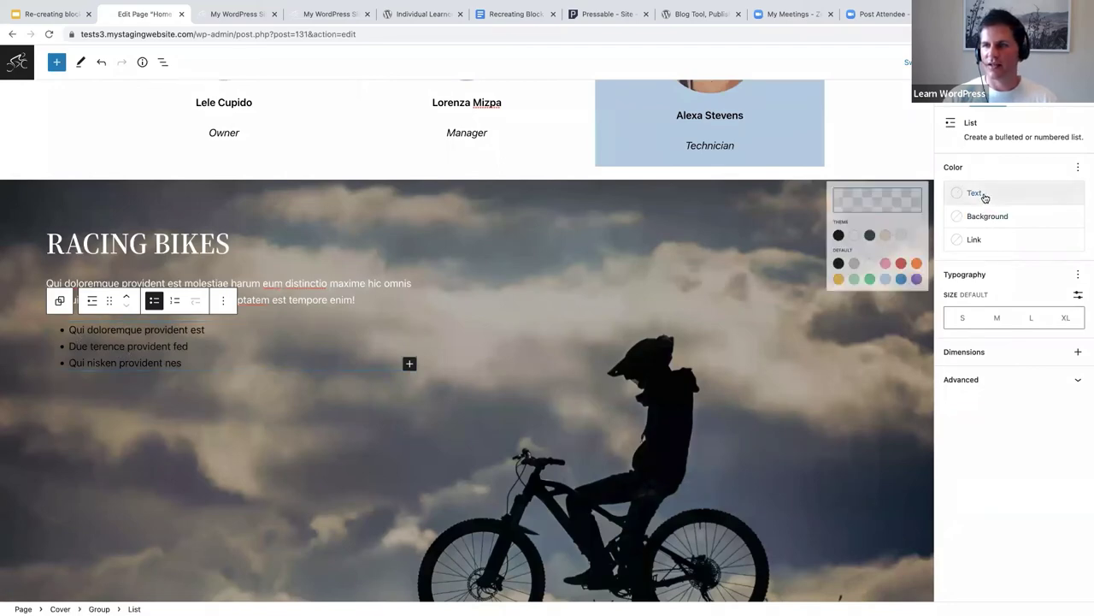
pyautogui.click(817, 261)
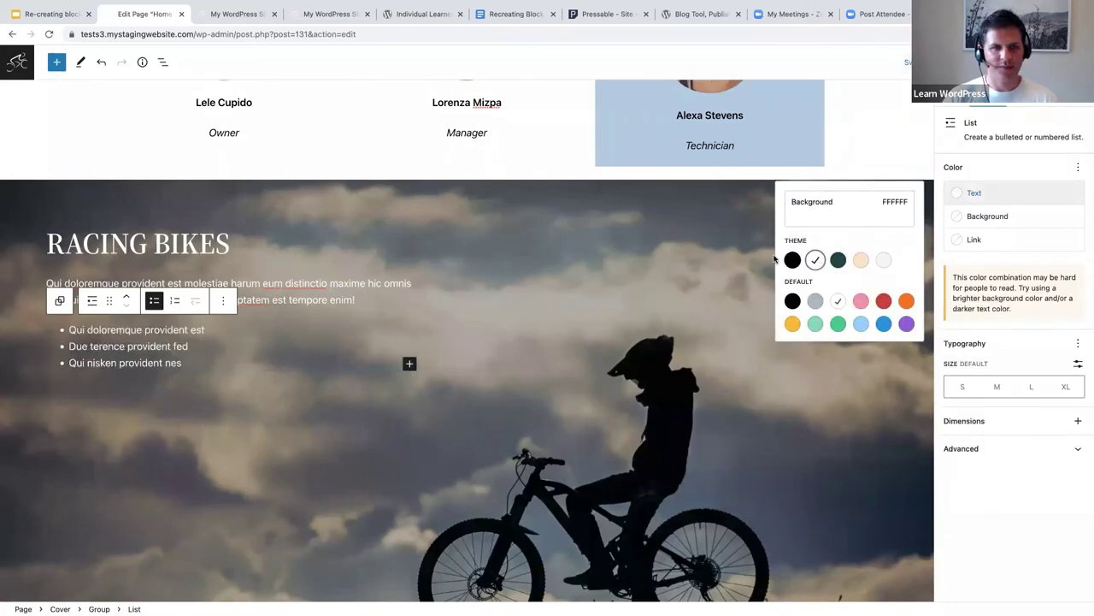
# - Darken the mountain-bike cover's overlay opacity from 30 to 50
pyautogui.click(34, 209)
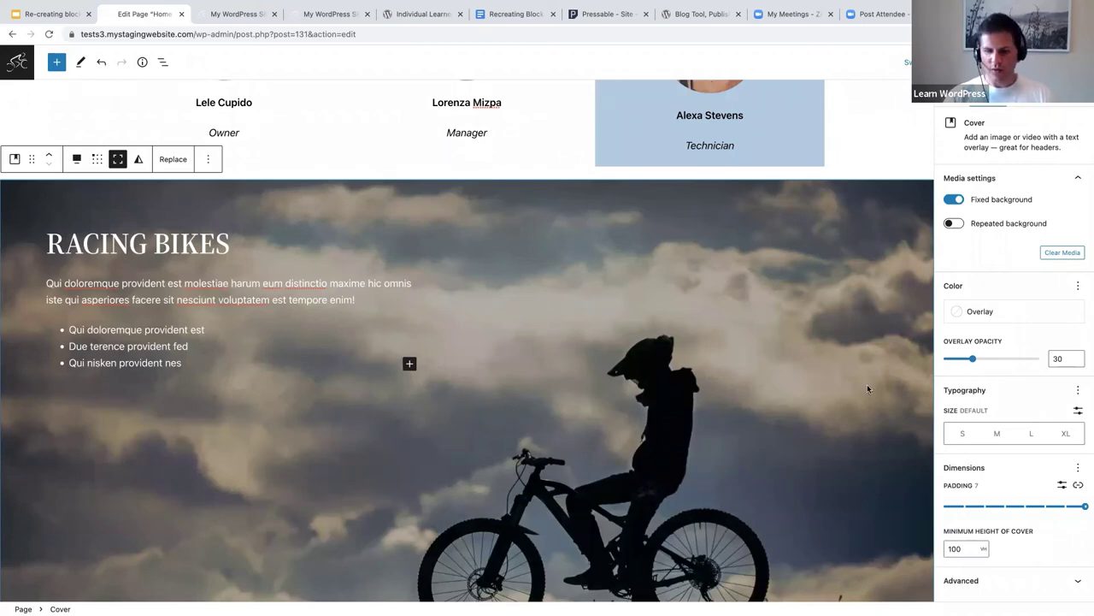
pyautogui.moveTo(973, 359); pyautogui.dragTo(1011, 360)
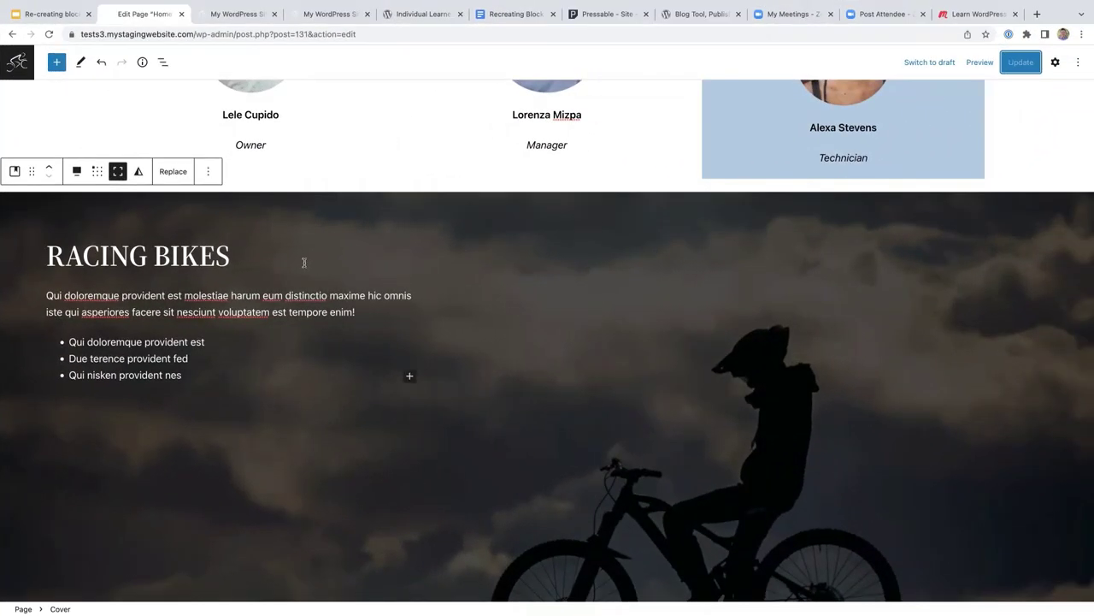
pyautogui.moveTo(306, 277)
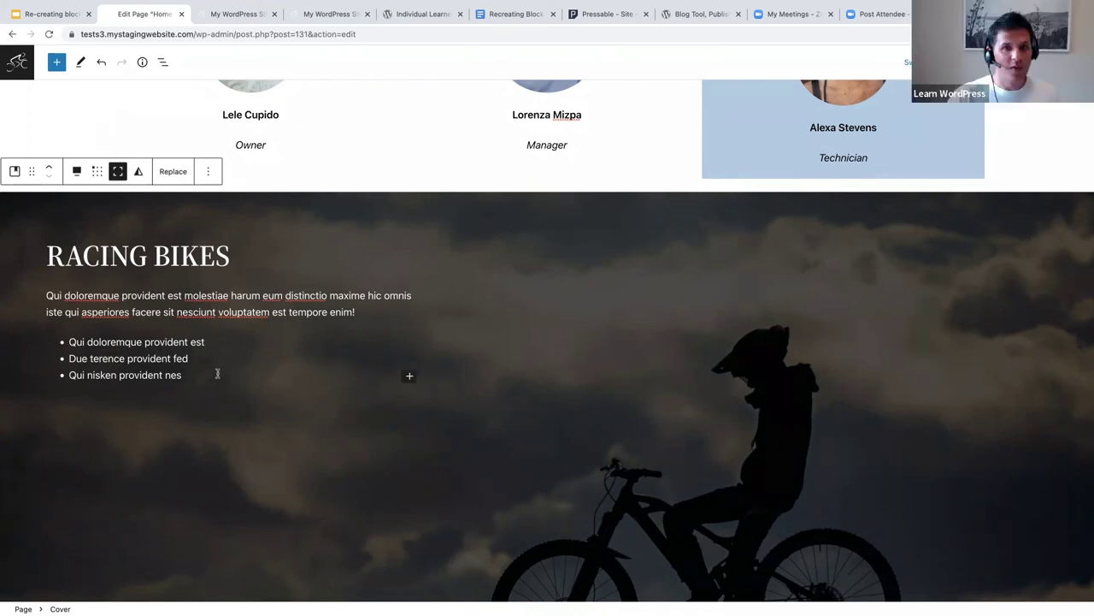
pyautogui.scroll(2, 342, 346)
pyautogui.scroll(2, 340, 346)
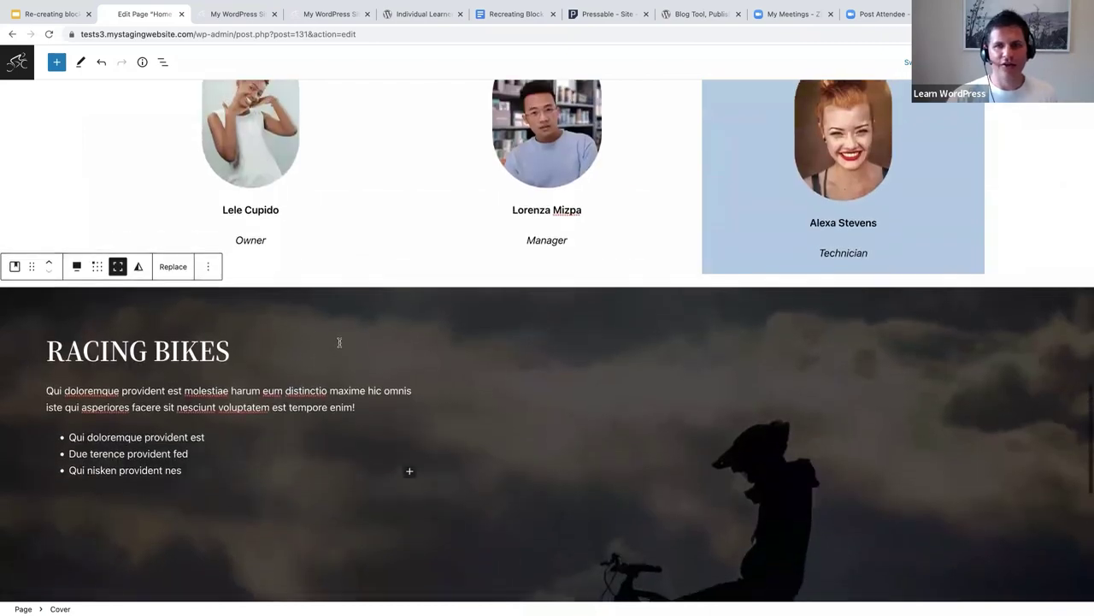
pyautogui.scroll(1, 336, 346)
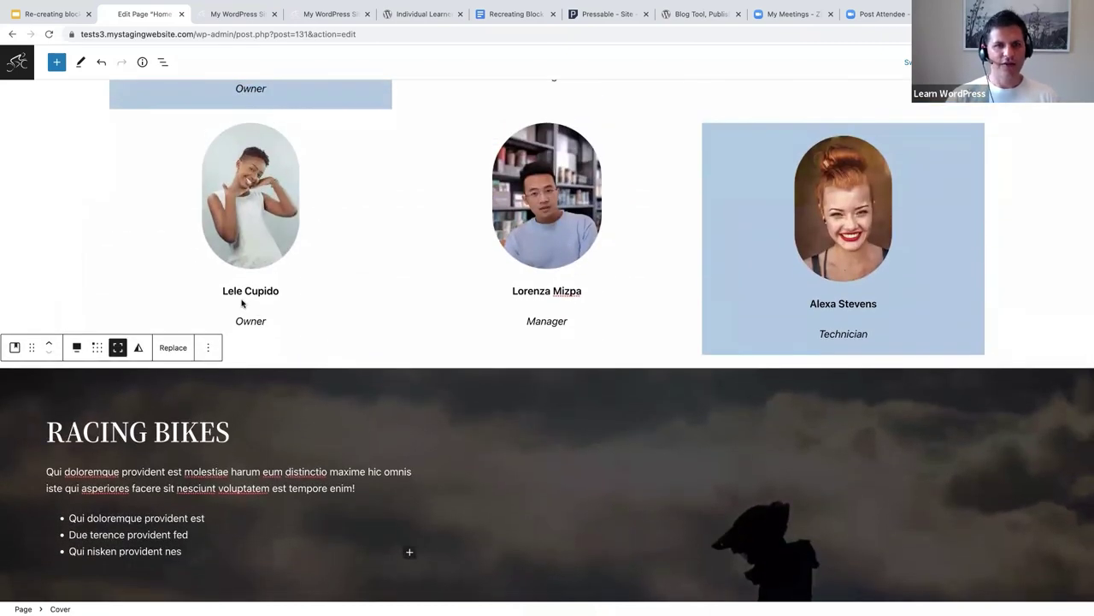
pyautogui.click(261, 321)
pyautogui.click(222, 291)
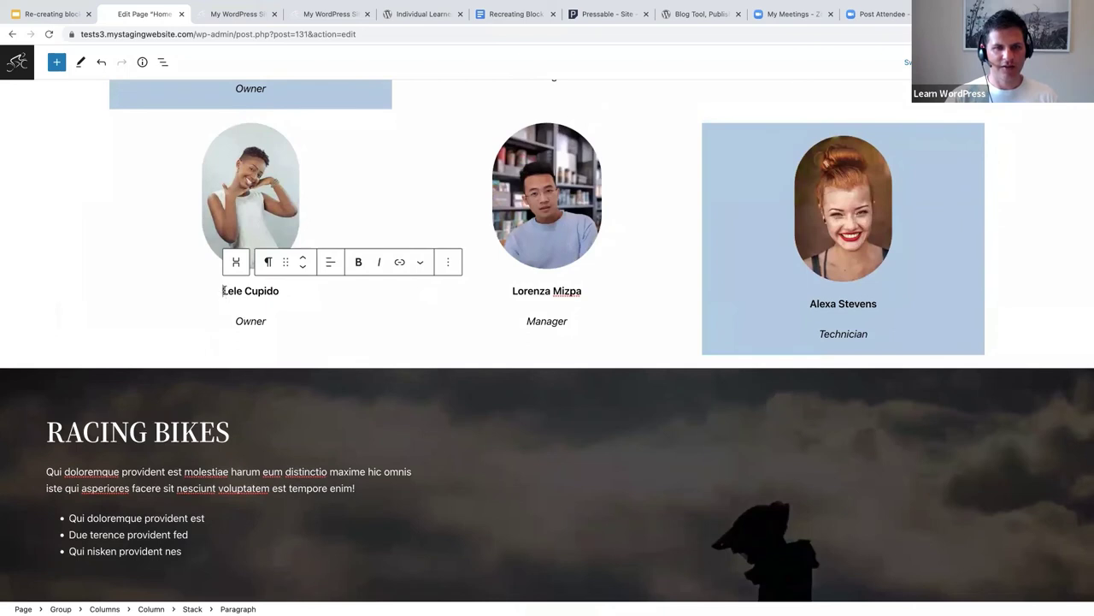
pyautogui.click(163, 62)
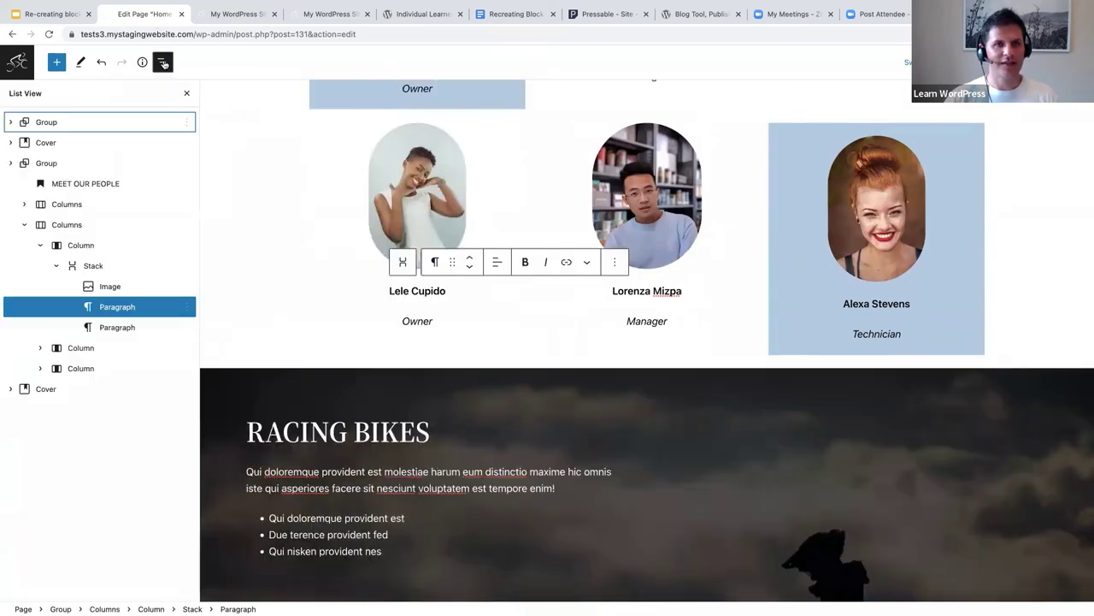
pyautogui.click(93, 267)
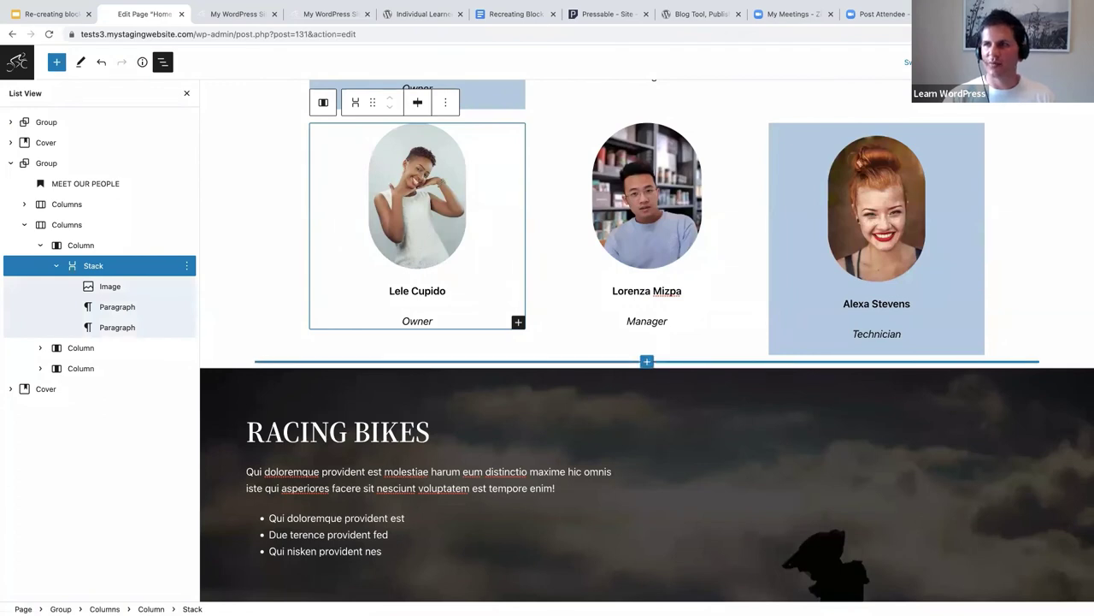
pyautogui.hotkey('ctrl', 'shift', ',')
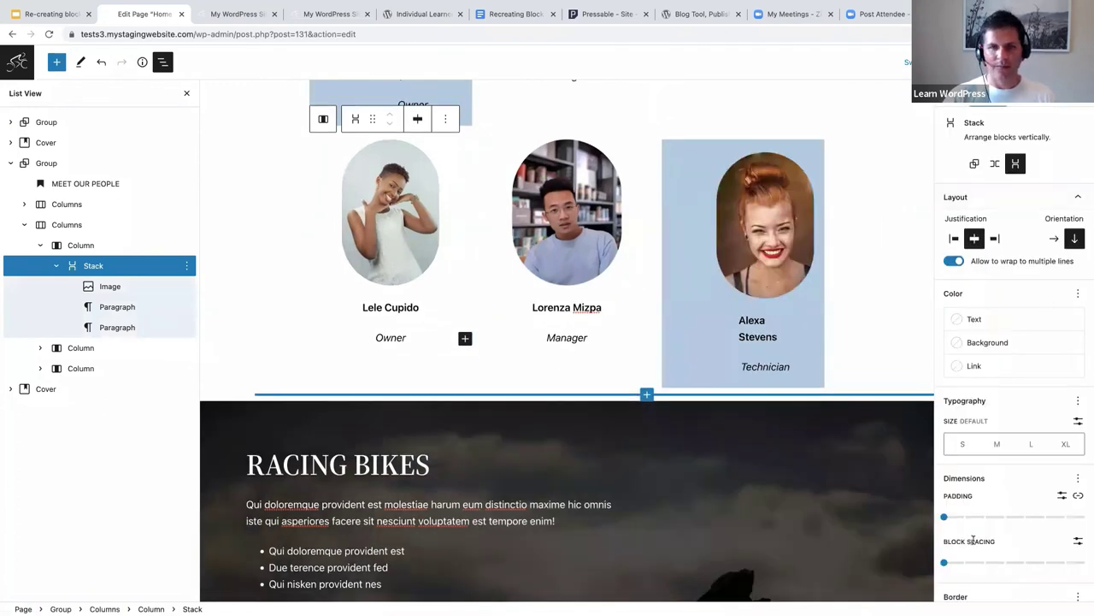
pyautogui.scroll(-2, 973, 541)
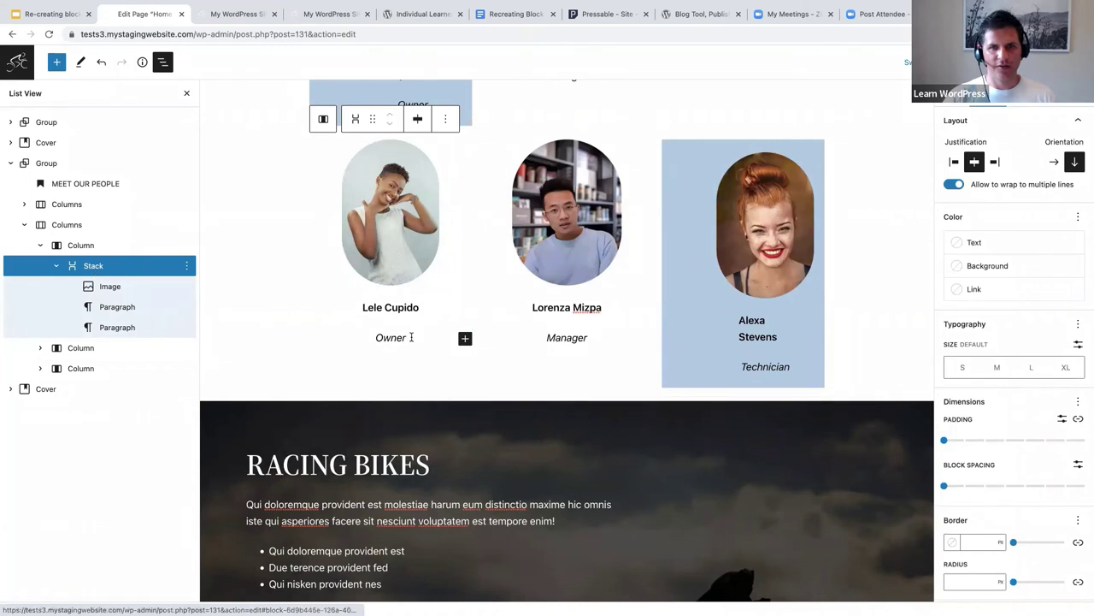
pyautogui.click(374, 307)
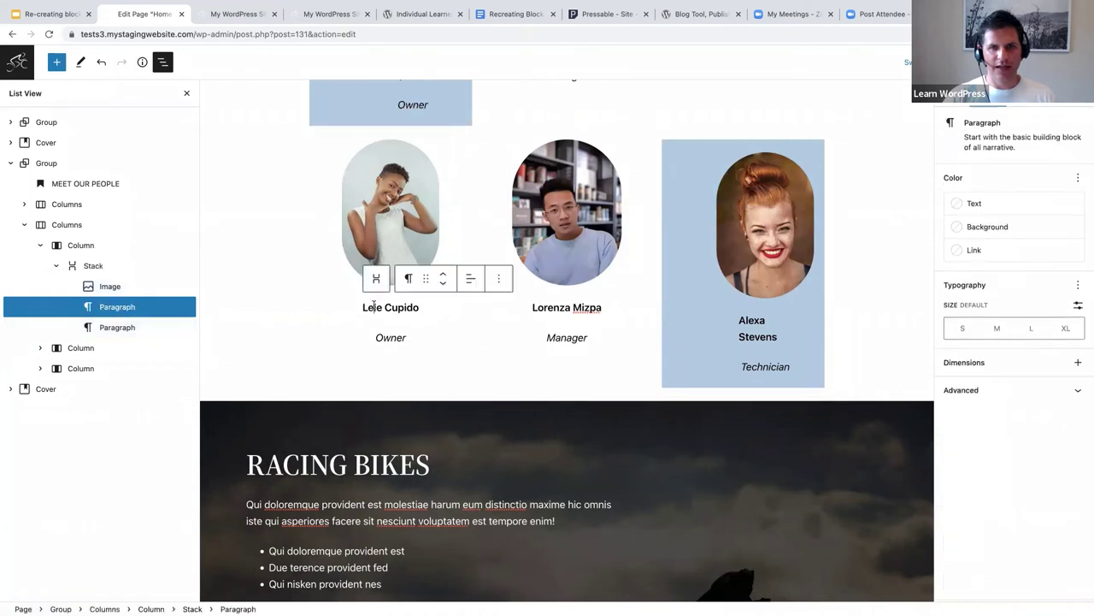
pyautogui.keyDown('shift'); pyautogui.click(116, 329); pyautogui.keyUp('shift')
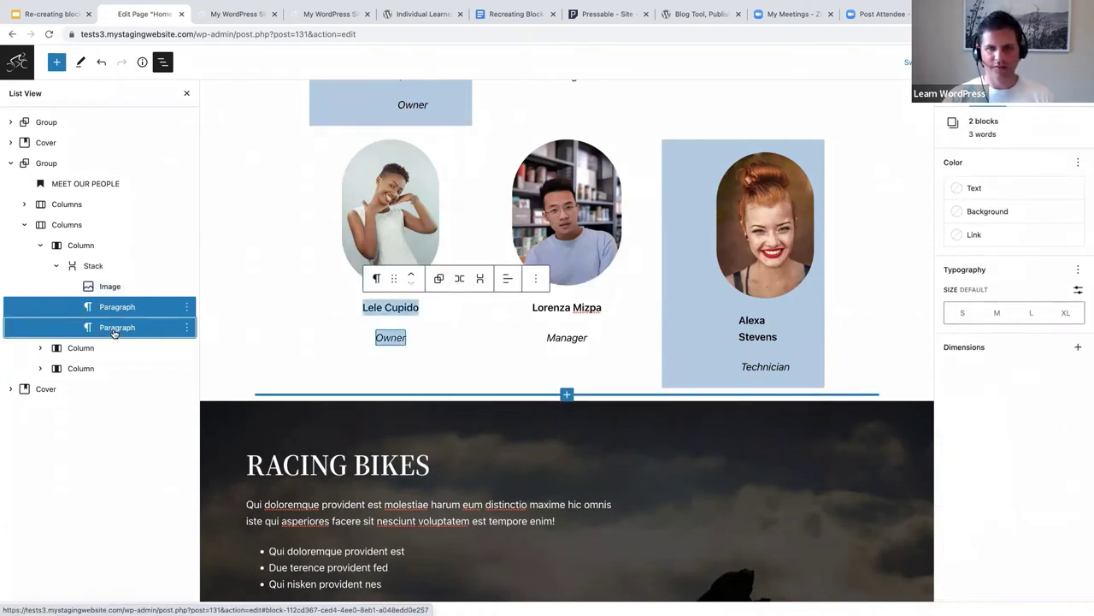
# - Wrap the Lele Cupido name and Owner role in a Group and centre the Owner text
pyautogui.click(442, 279)
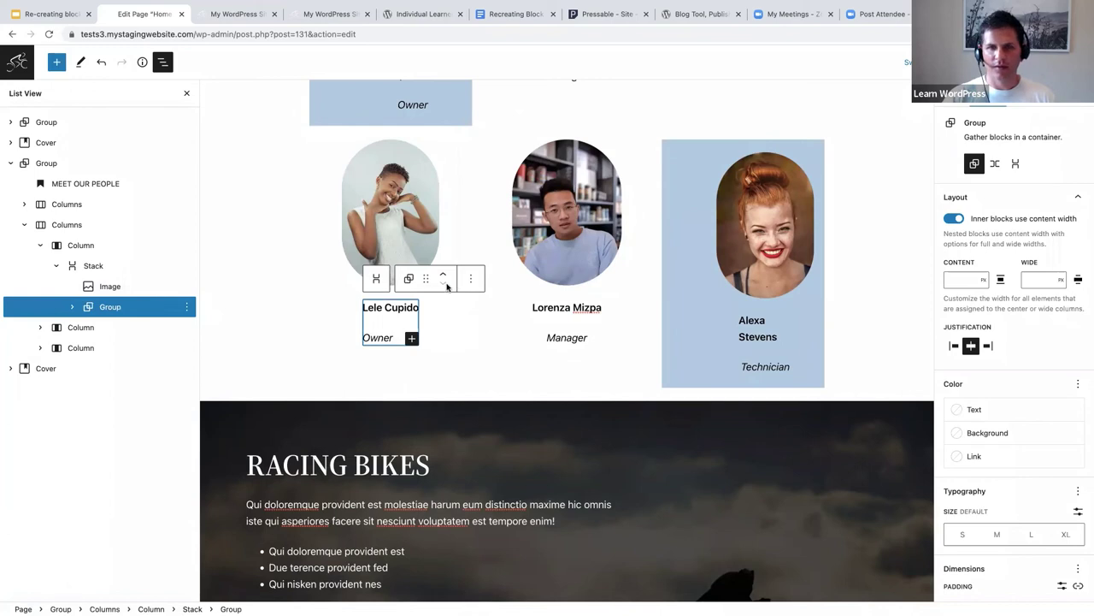
pyautogui.click(470, 279)
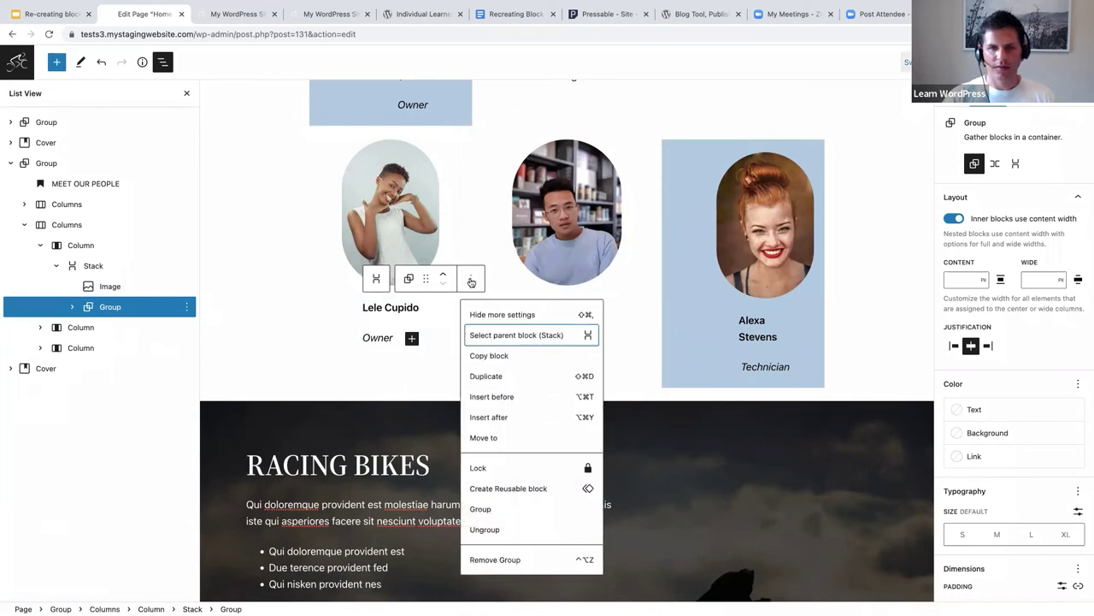
pyautogui.click(470, 280)
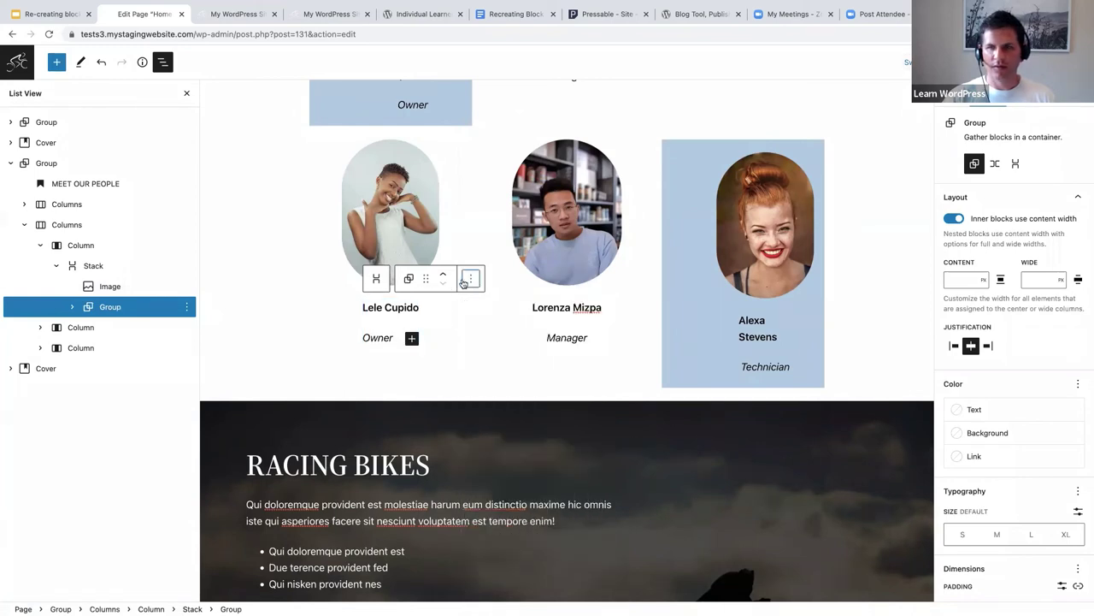
pyautogui.doubleClick(382, 337)
pyautogui.click(476, 309)
pyautogui.click(500, 366)
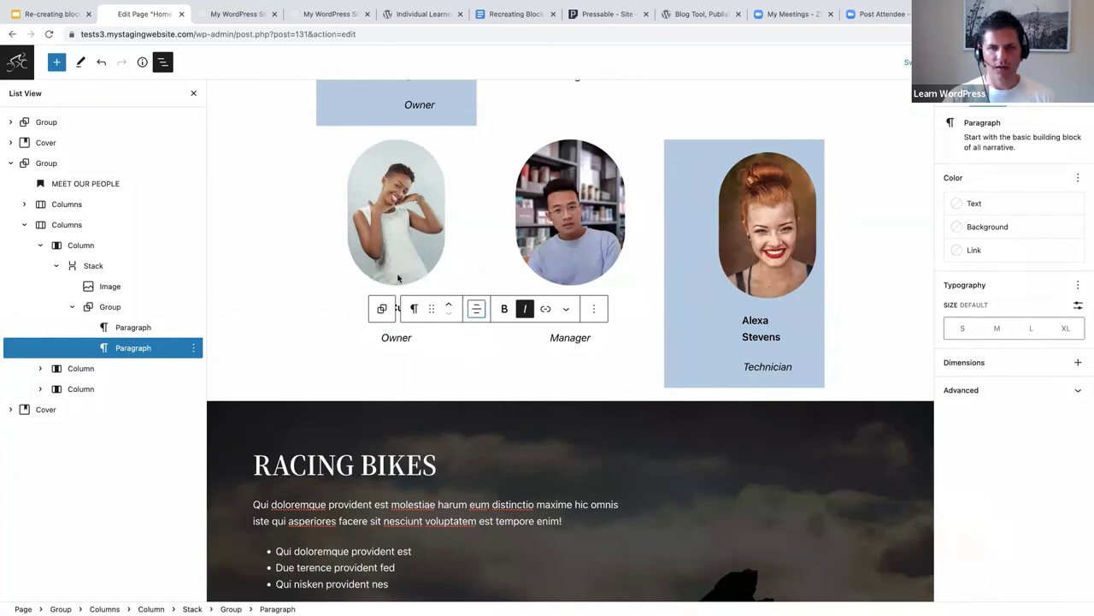
# - Set the new Group's block spacing to 0 so the role sits tight under the name
pyautogui.click(398, 280)
pyautogui.tripleClick(402, 284)
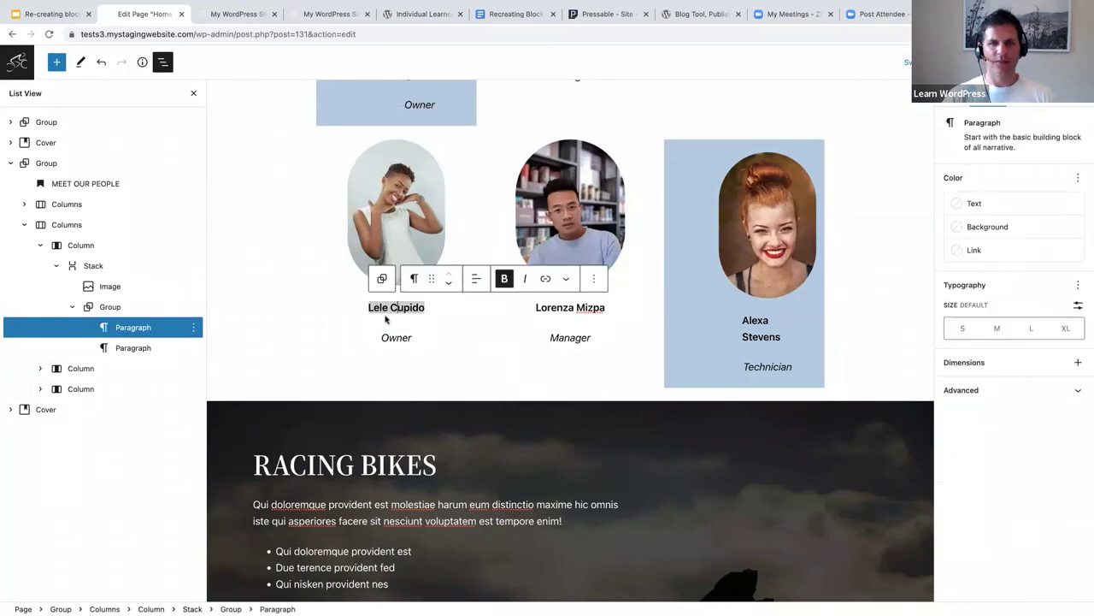
pyautogui.click(112, 308)
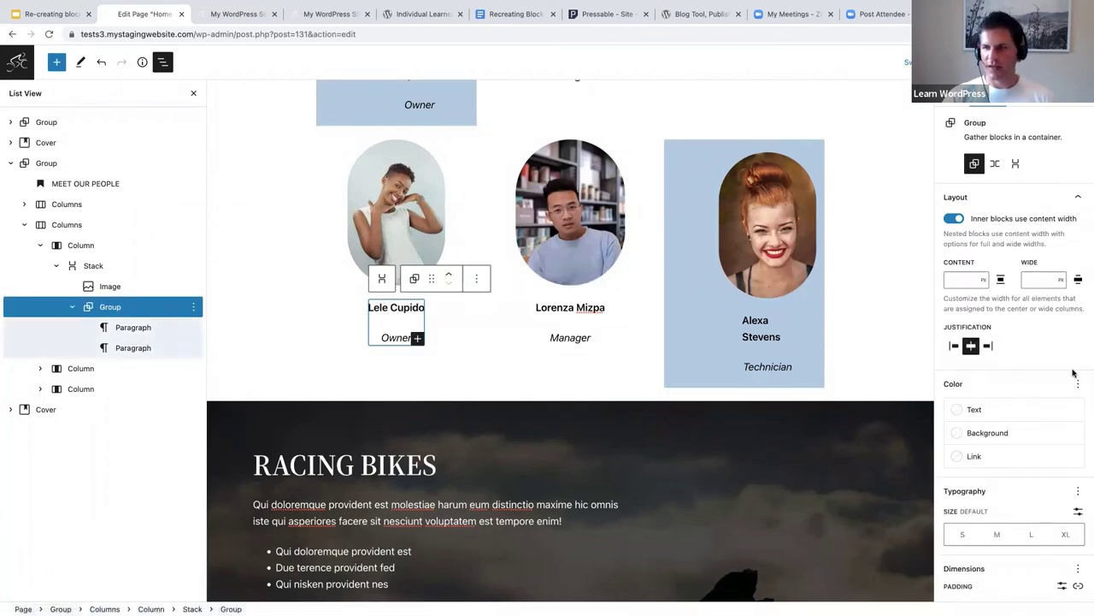
pyautogui.scroll(-2, 1065, 377)
pyautogui.scroll(-2, 1065, 377)
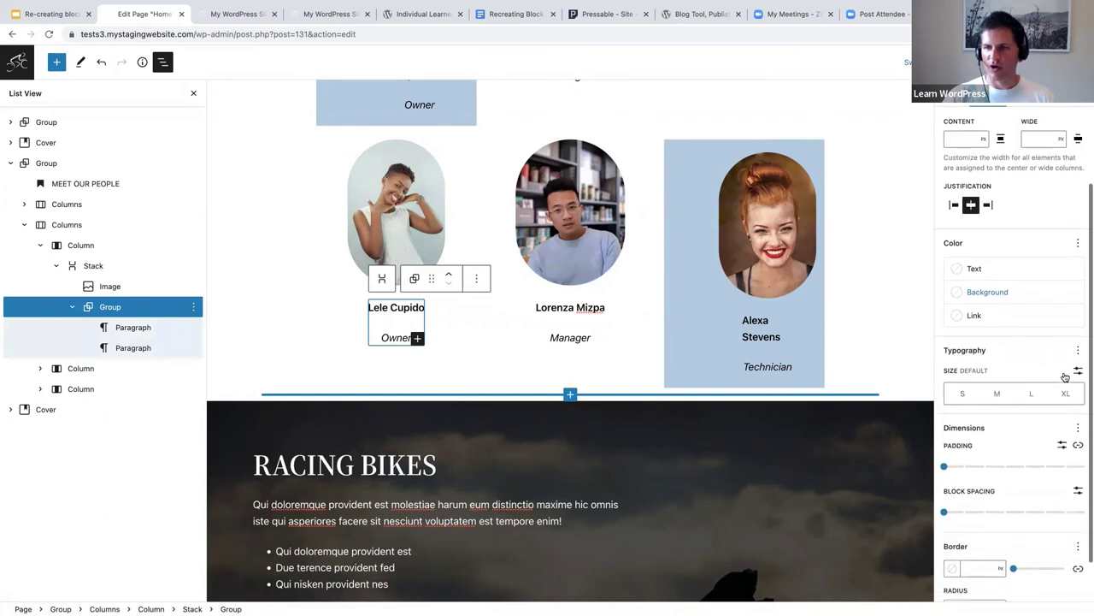
pyautogui.moveTo(946, 495); pyautogui.dragTo(951, 497)
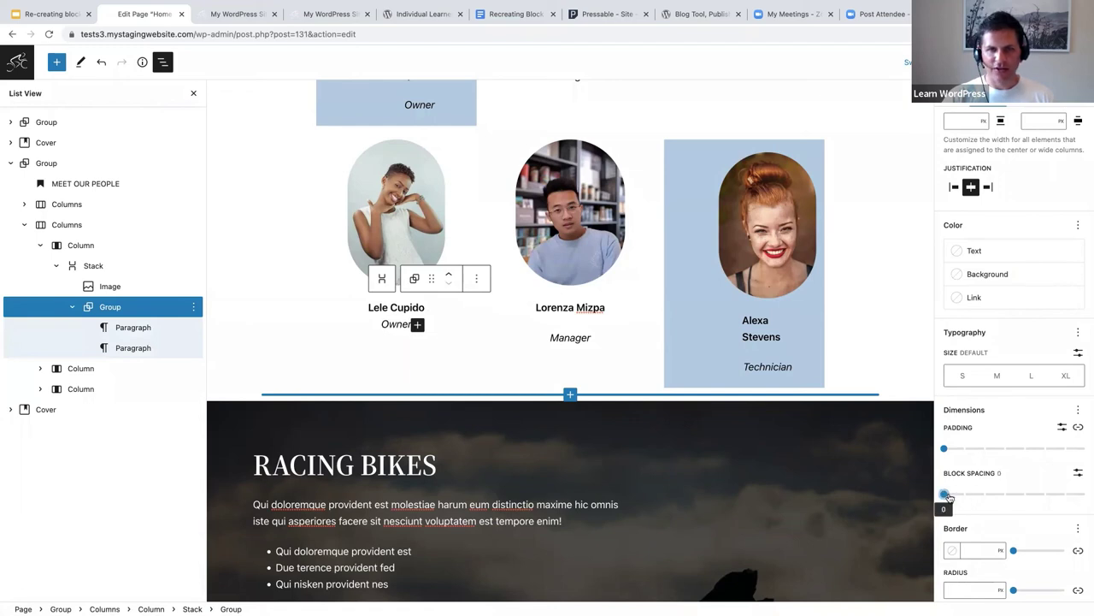
pyautogui.moveTo(949, 498)
pyautogui.mouseDown()
pyautogui.moveTo(964, 498)
pyautogui.moveTo(945, 496)
pyautogui.mouseUp()
pyautogui.click(435, 314)
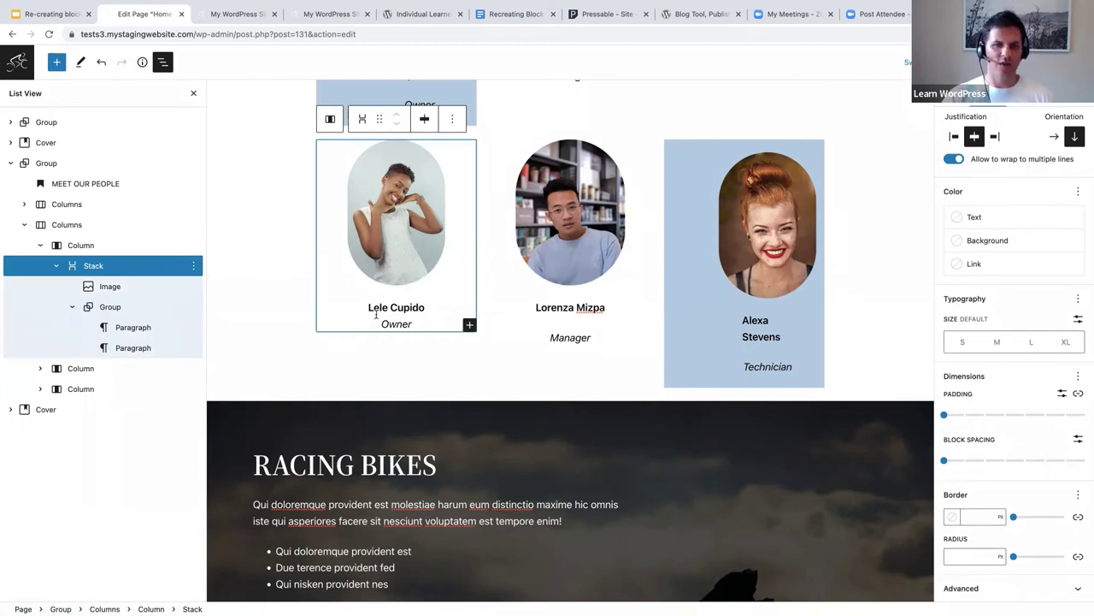
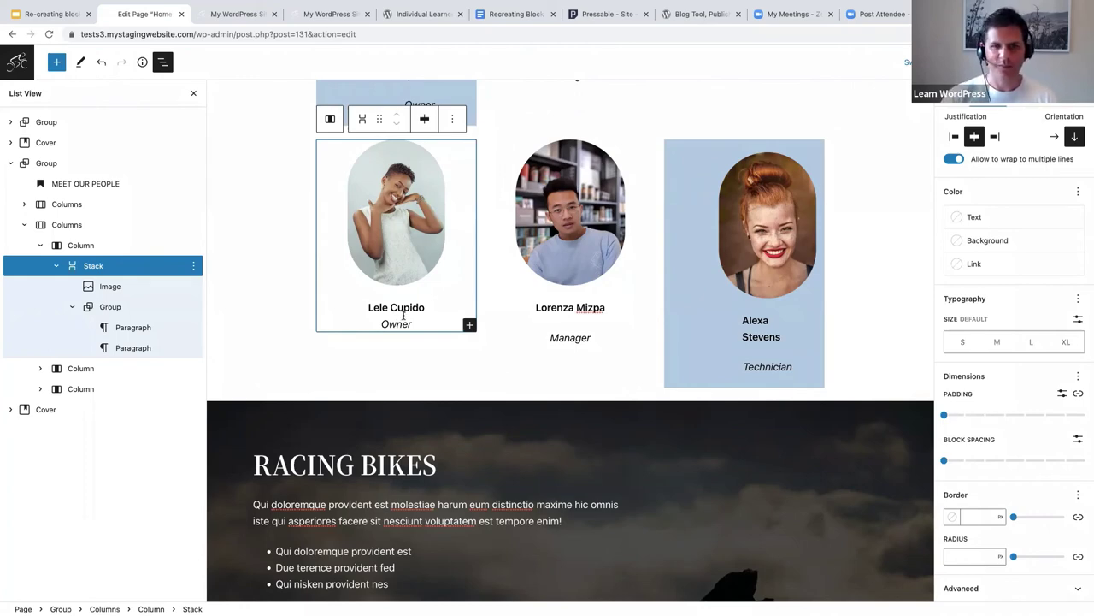
# - Close the List View outline so the editing canvas spans the full window width
pyautogui.scroll(-3, 495, 334)
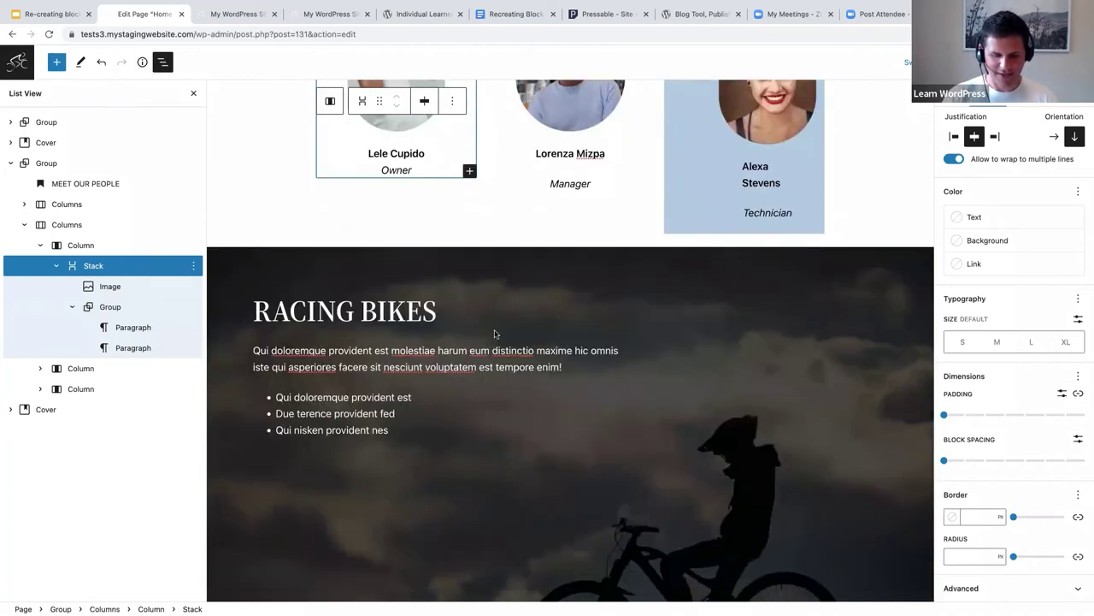
pyautogui.scroll(-7, 494, 334)
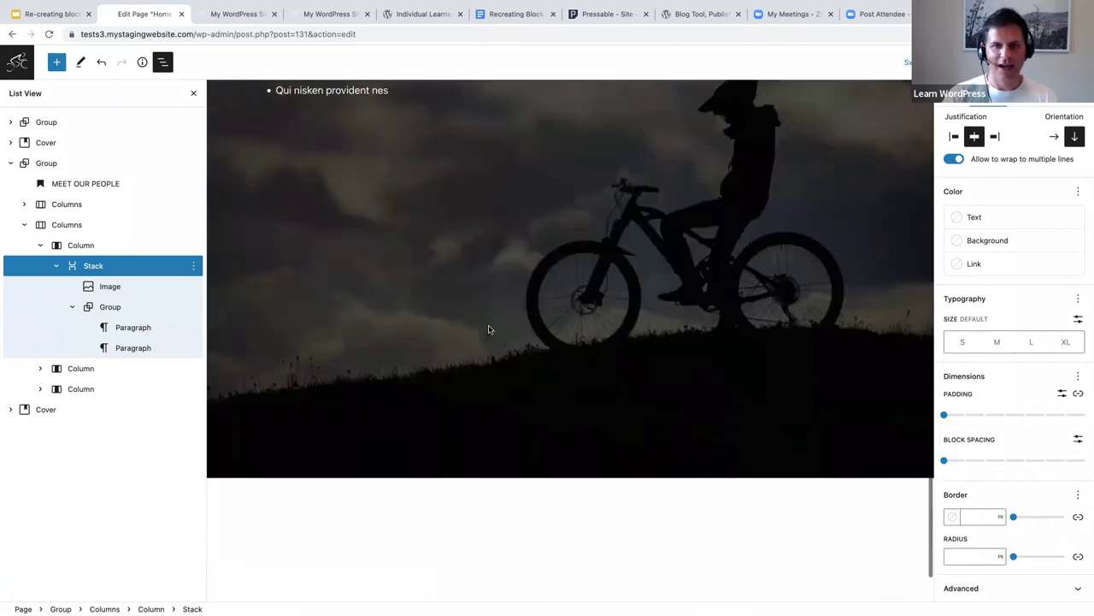
pyautogui.scroll(-2, 475, 317)
pyautogui.click(193, 93)
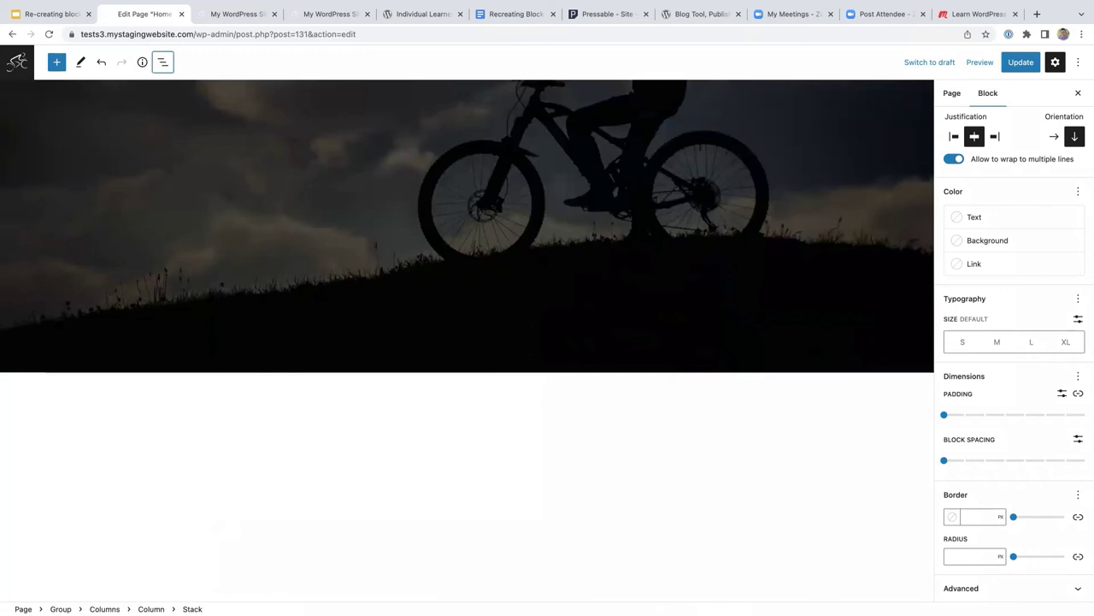
pyautogui.scroll(8, 181, 244)
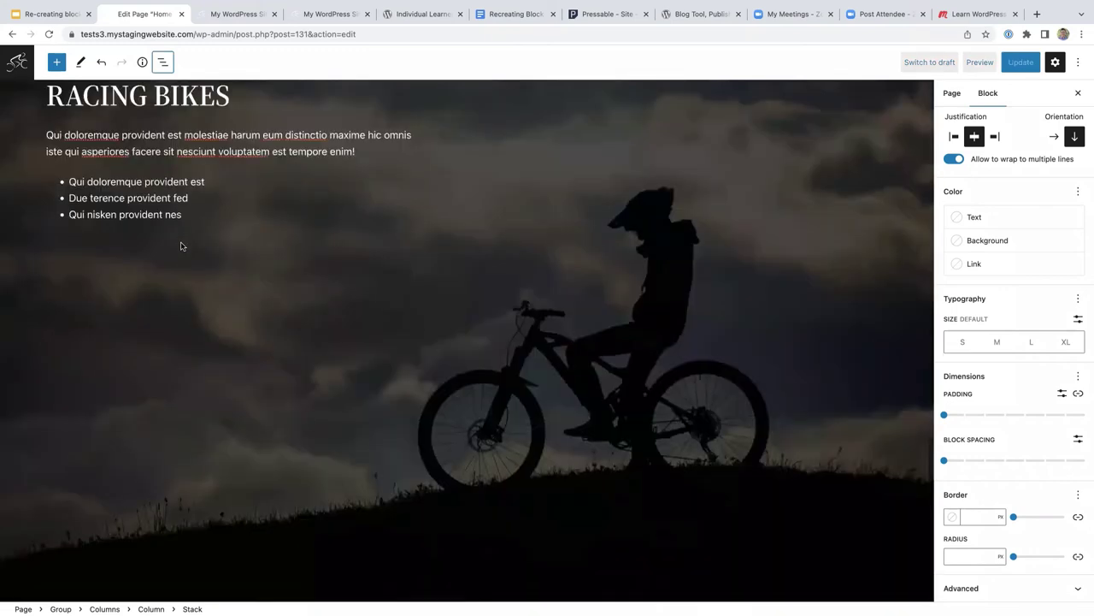
# - Replace RACING with MOUNTAIN in the cover heading so it reads MOUNTAIN BIKES
pyautogui.click(148, 275)
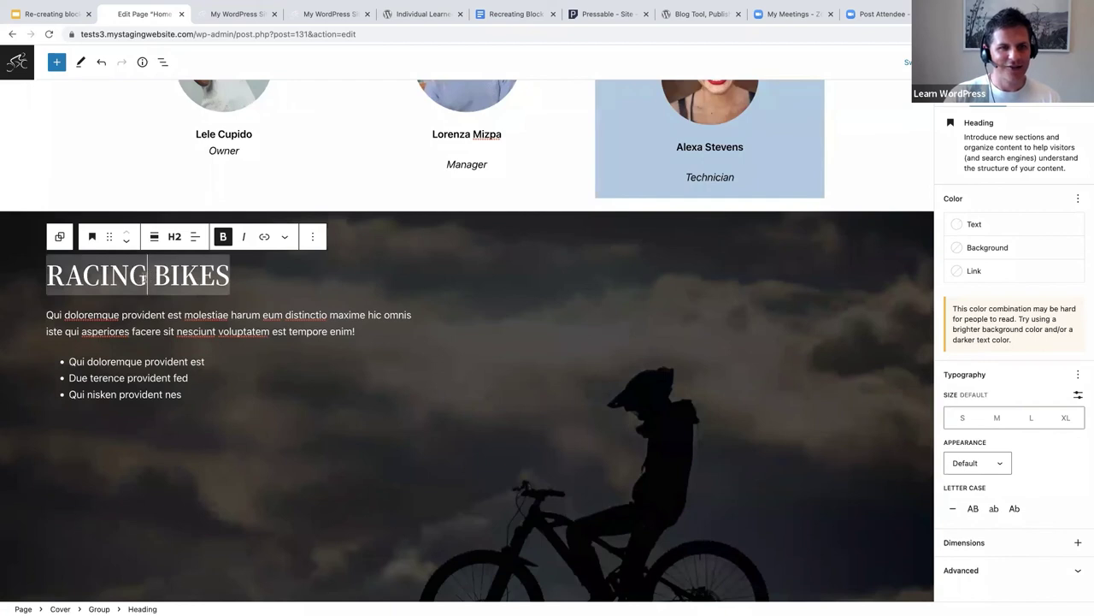
pyautogui.doubleClick(83, 275)
pyautogui.write('MOUNN')
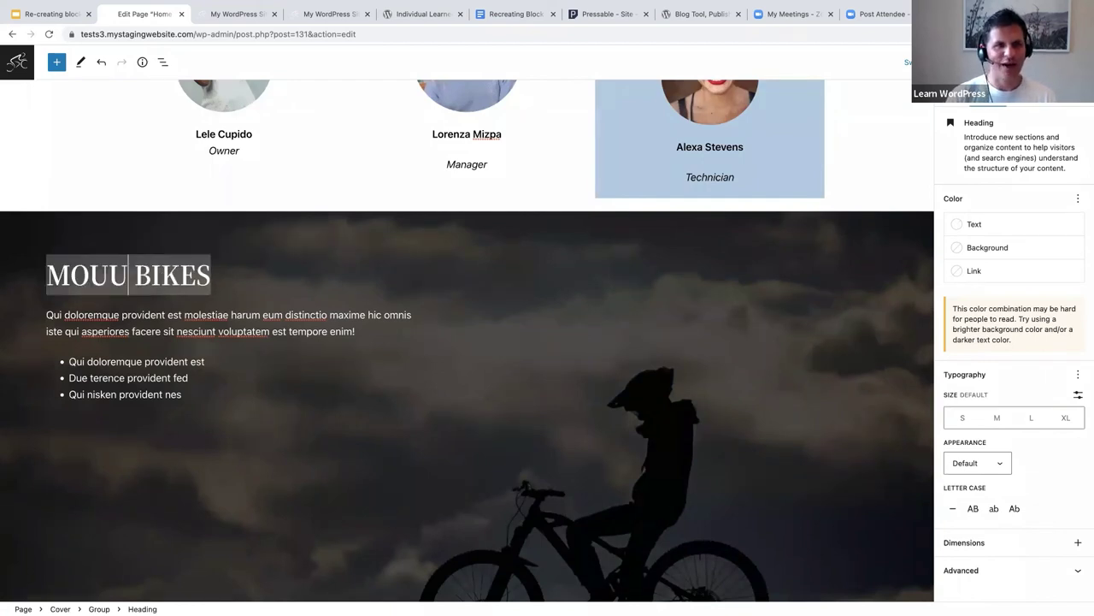
pyautogui.press('BackSpace')
pyautogui.write('TAIN')
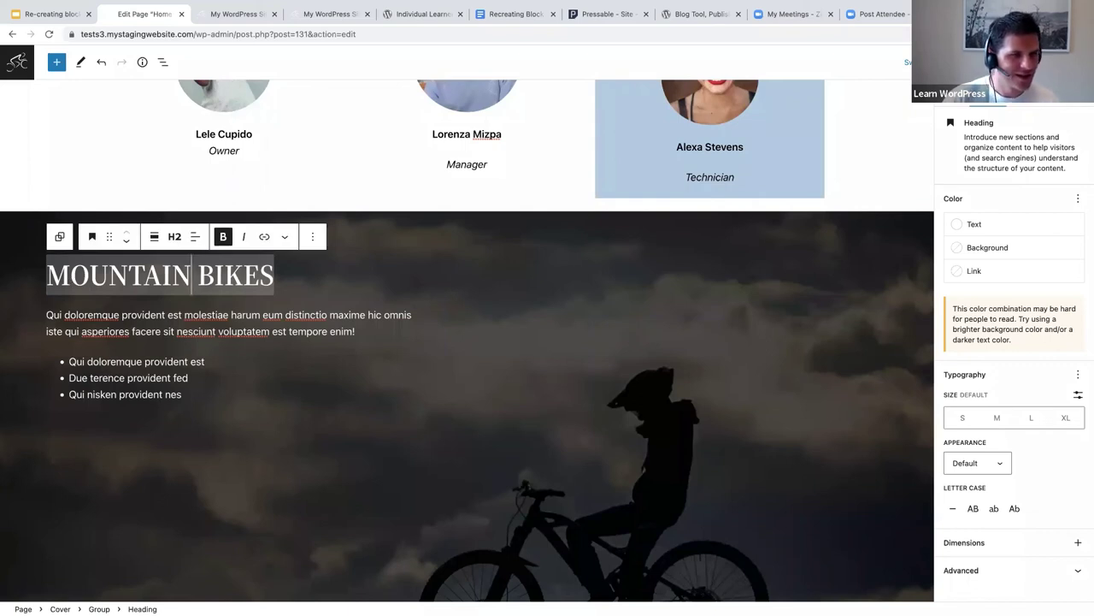
pyautogui.click(236, 399)
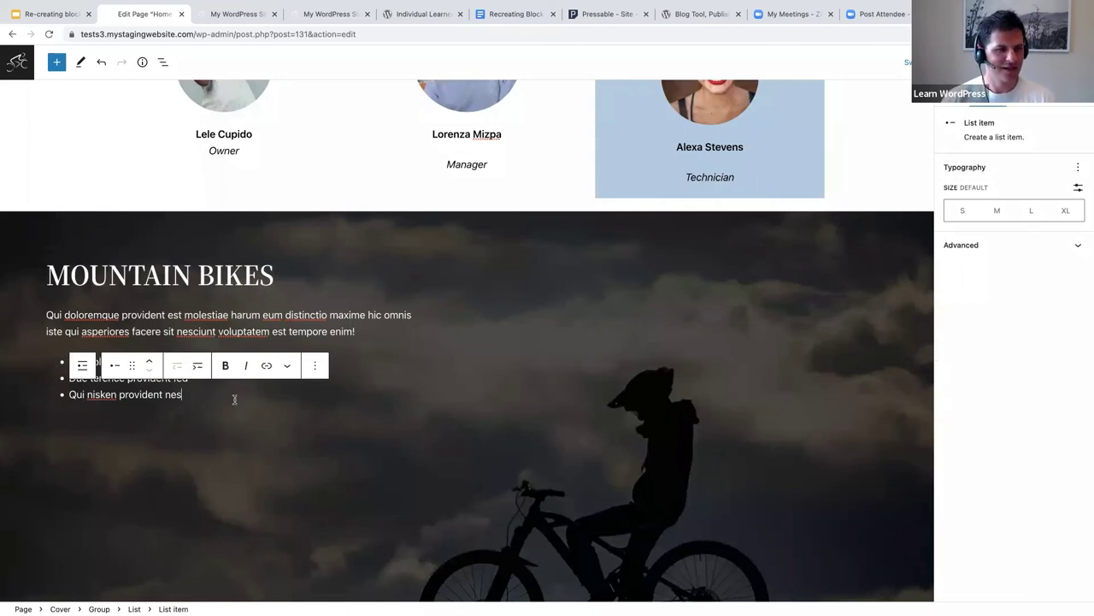
pyautogui.scroll(-3, 243, 410)
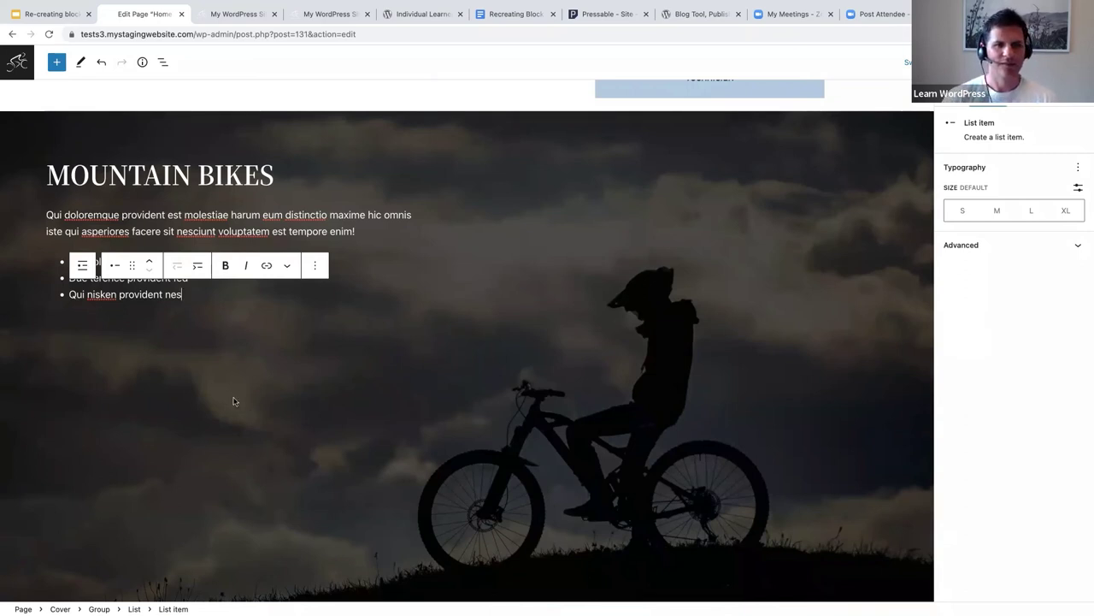
pyautogui.scroll(-7, 244, 393)
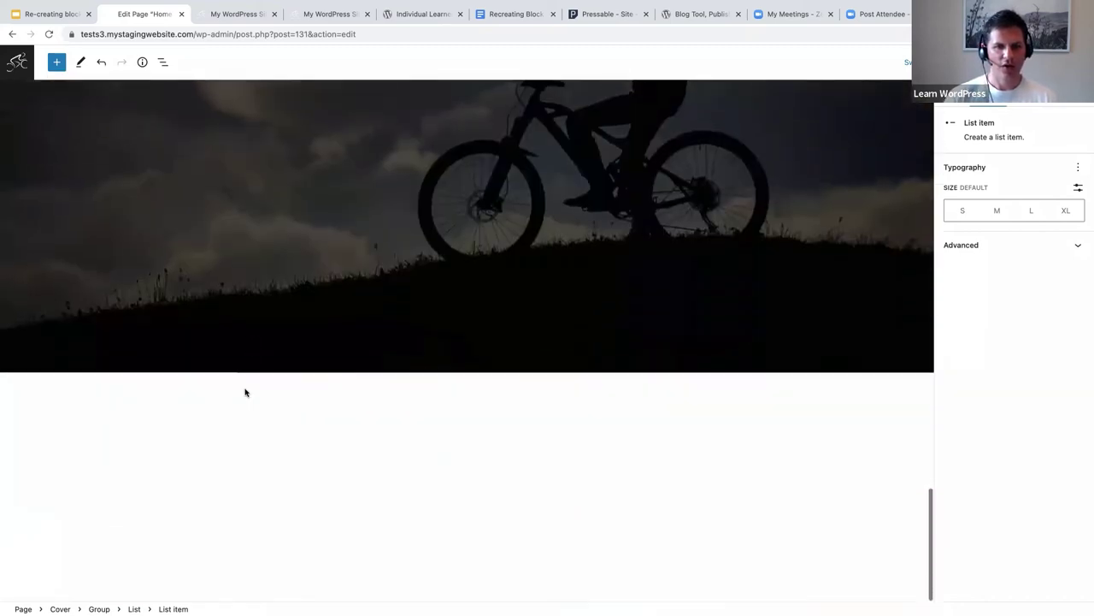
pyautogui.click(215, 338)
# - Add an empty paragraph below the cover and review the live site's Our Journey section
pyautogui.press('Return')
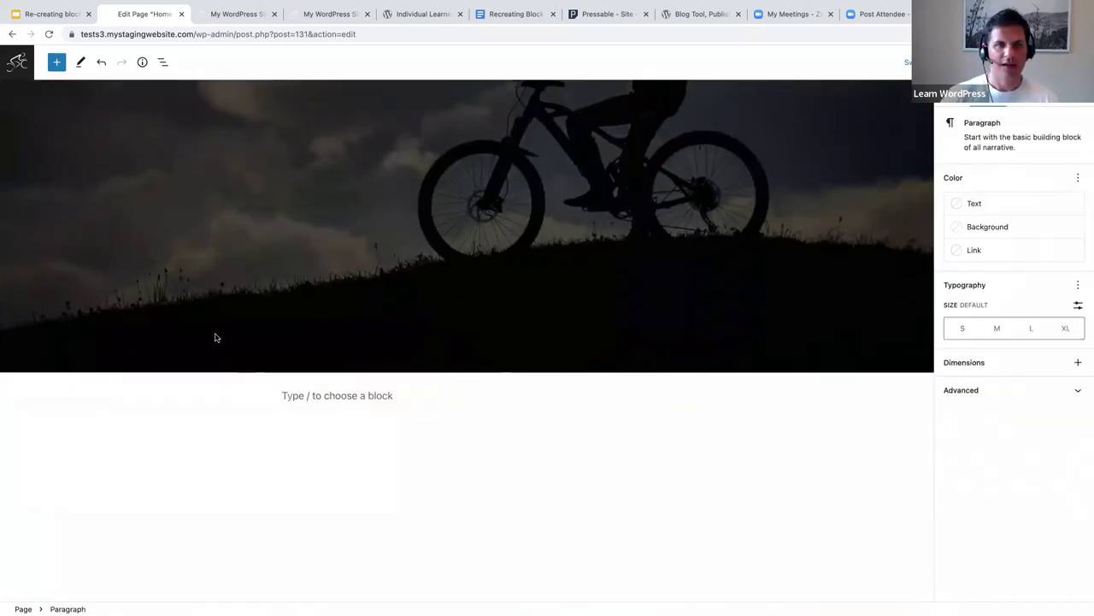
pyautogui.click(228, 50)
pyautogui.scroll(-1, 373, 372)
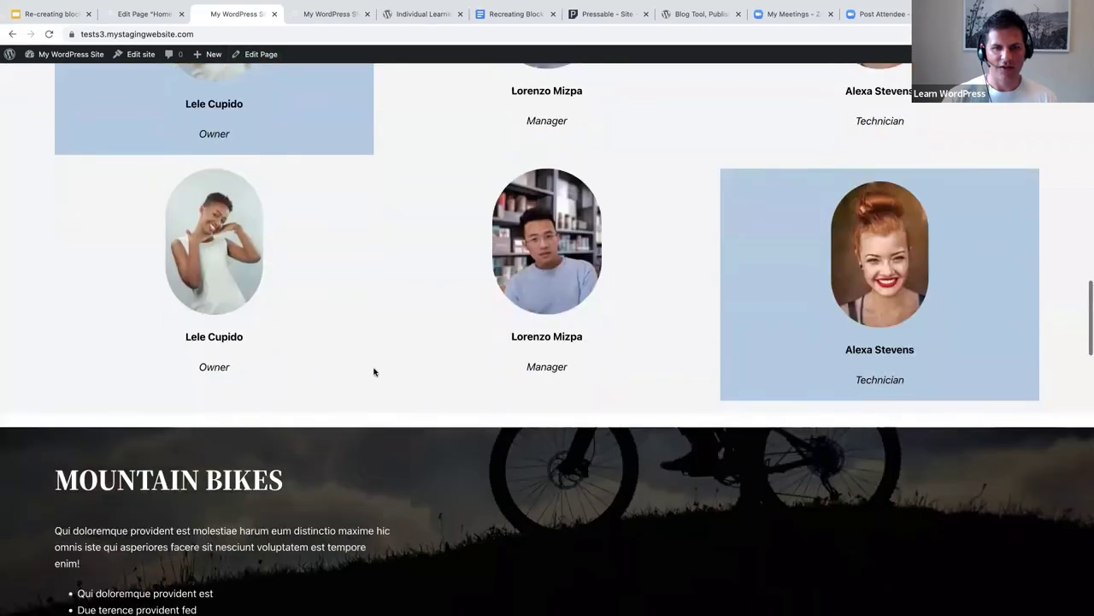
pyautogui.scroll(-10, 374, 371)
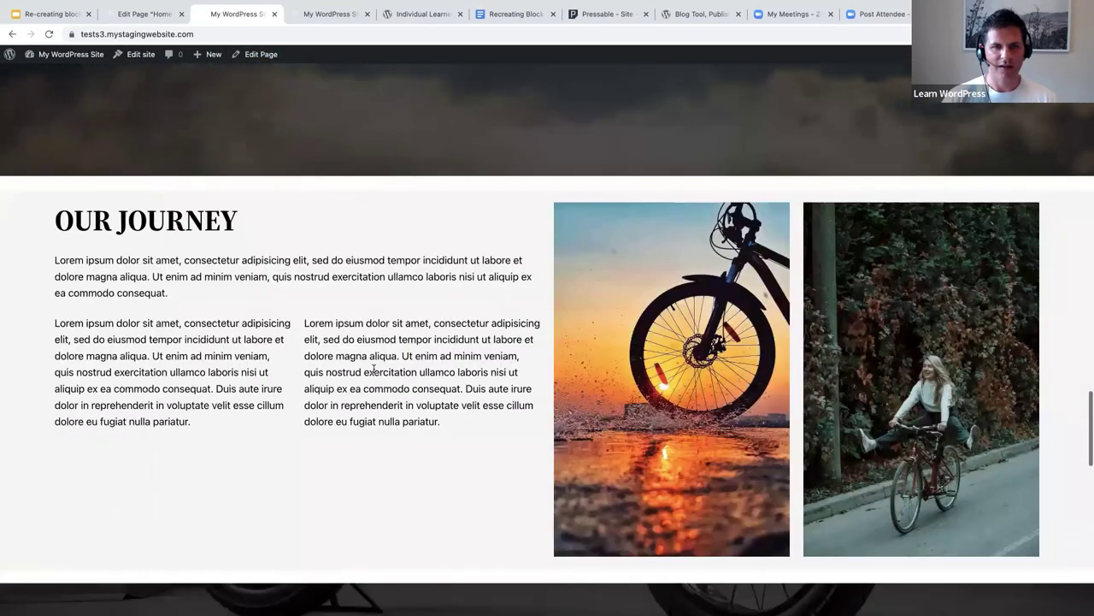
pyautogui.scroll(-1, 373, 370)
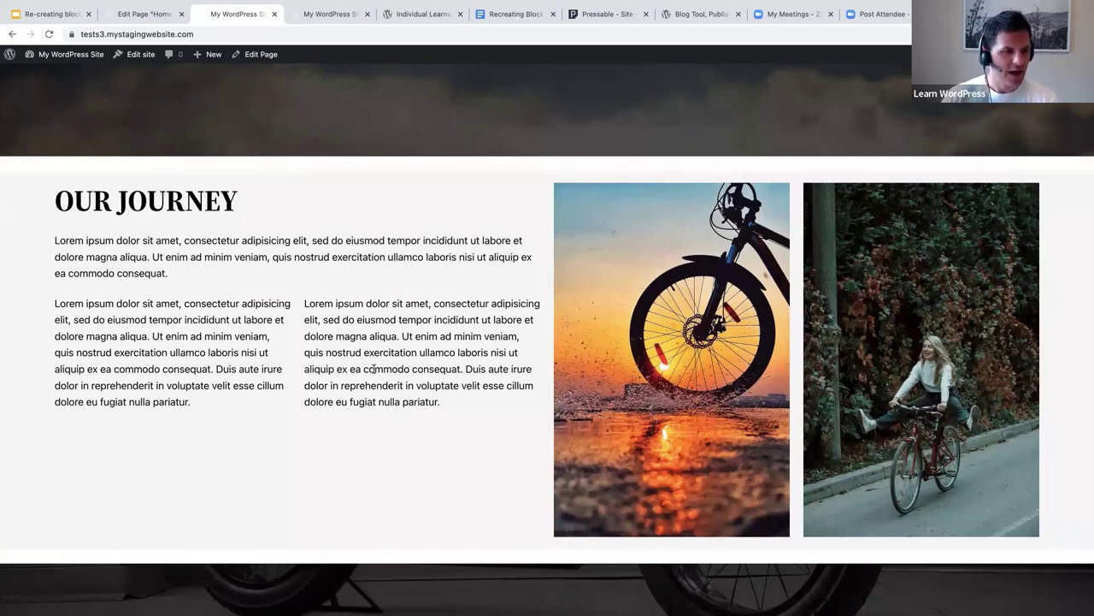
pyautogui.click(145, 16)
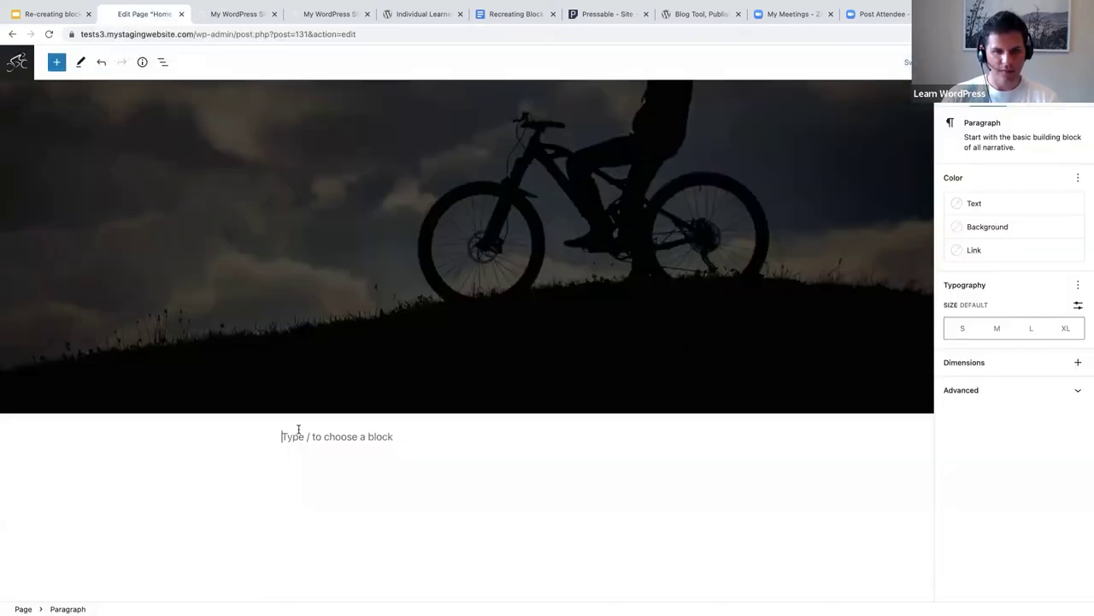
# - Insert a 50/50 two-column Columns block below the cover and align it full width
pyautogui.write('/coliu')
pyautogui.press('BackSpace')
pyautogui.press('BackSpace')
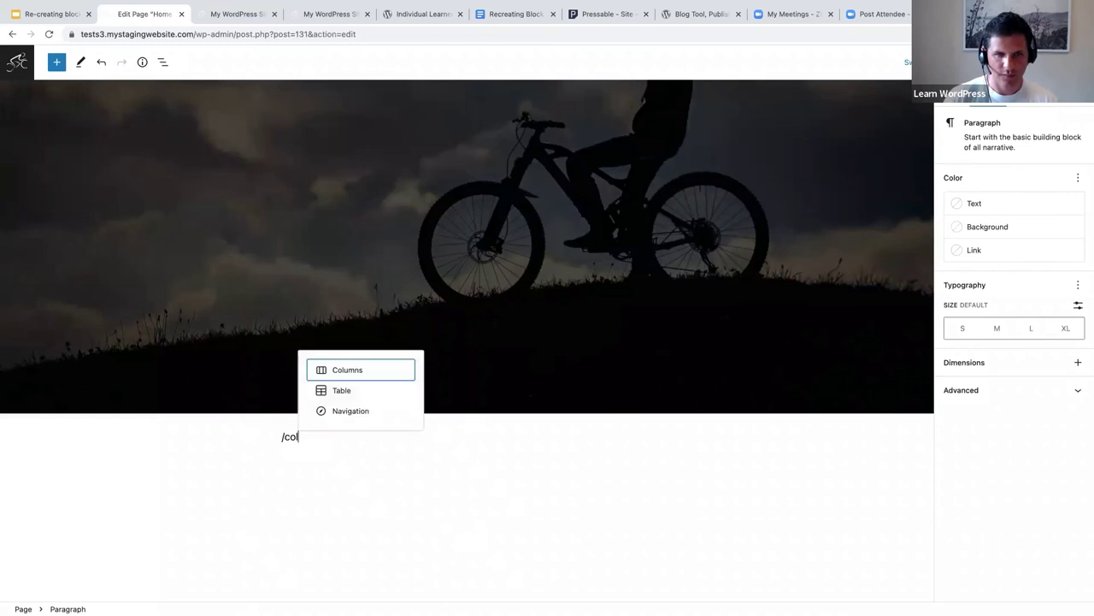
pyautogui.click(351, 377)
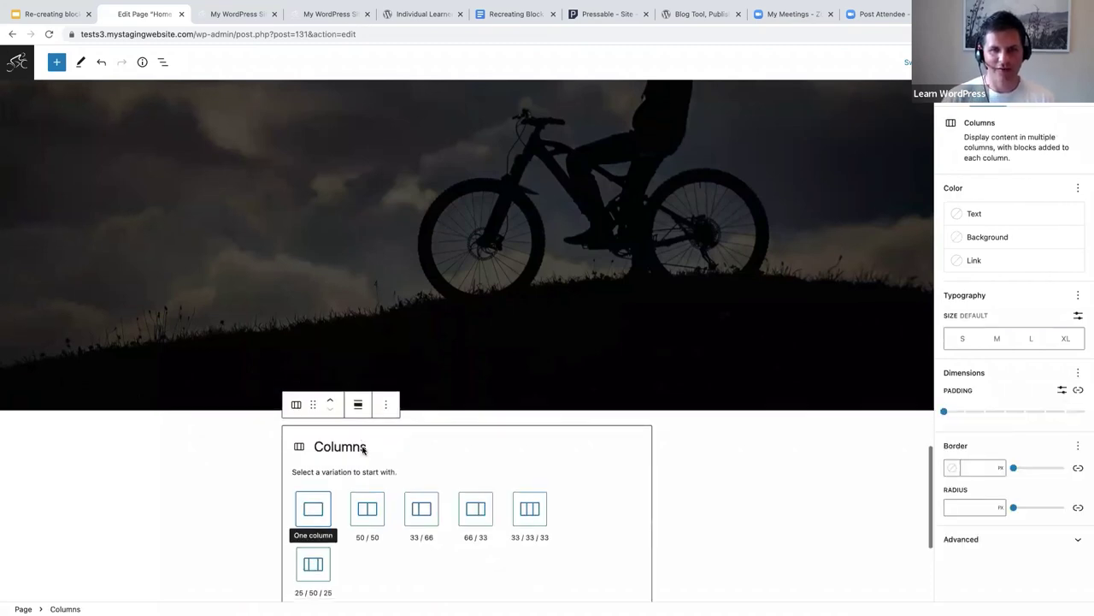
pyautogui.scroll(-3, 364, 453)
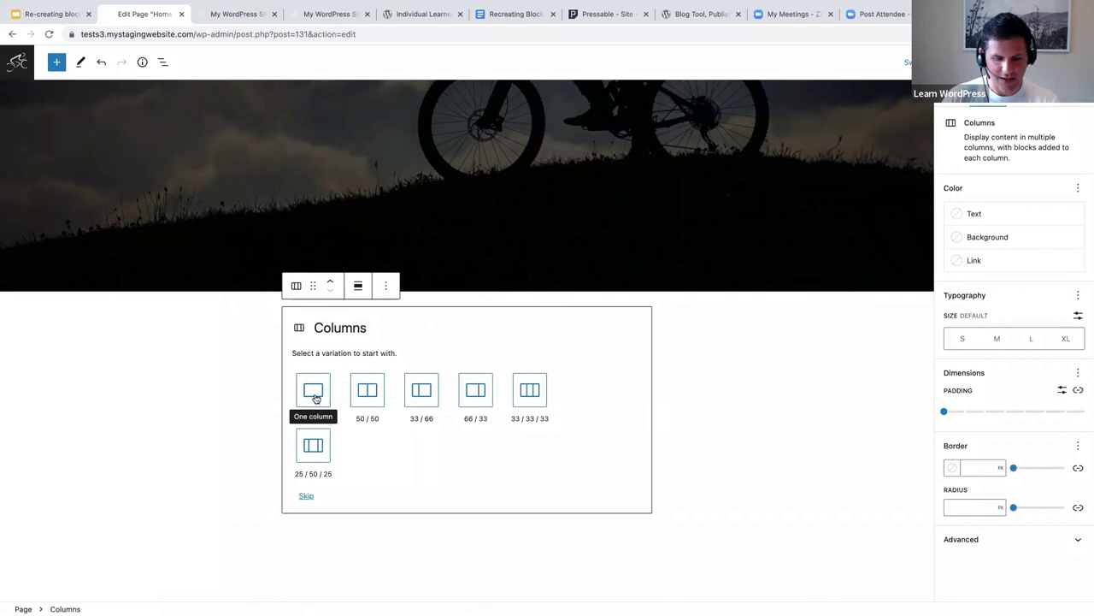
pyautogui.click(367, 391)
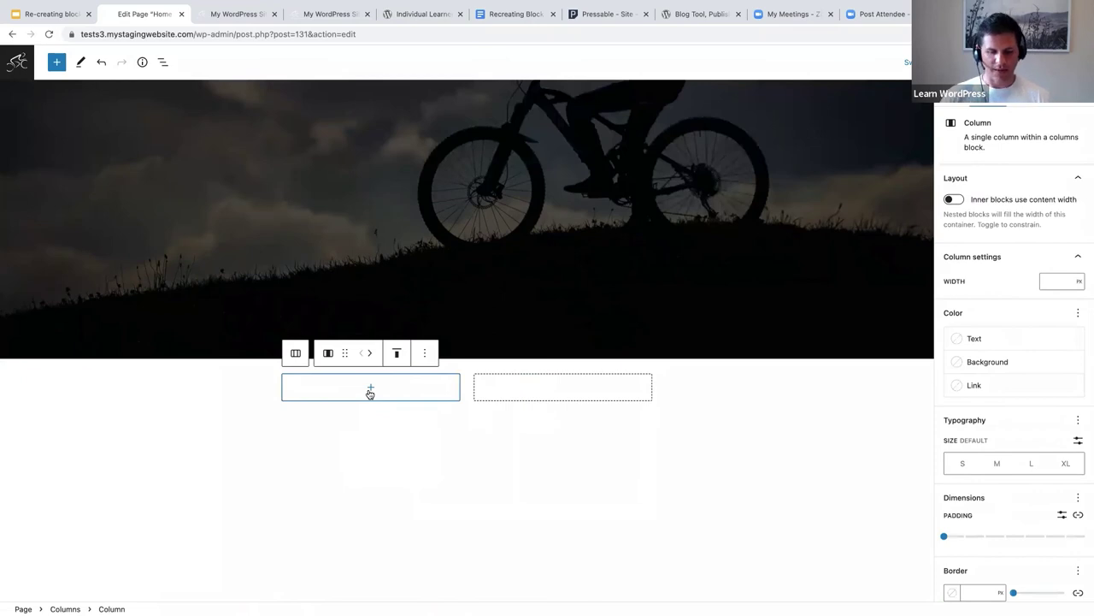
pyautogui.click(162, 62)
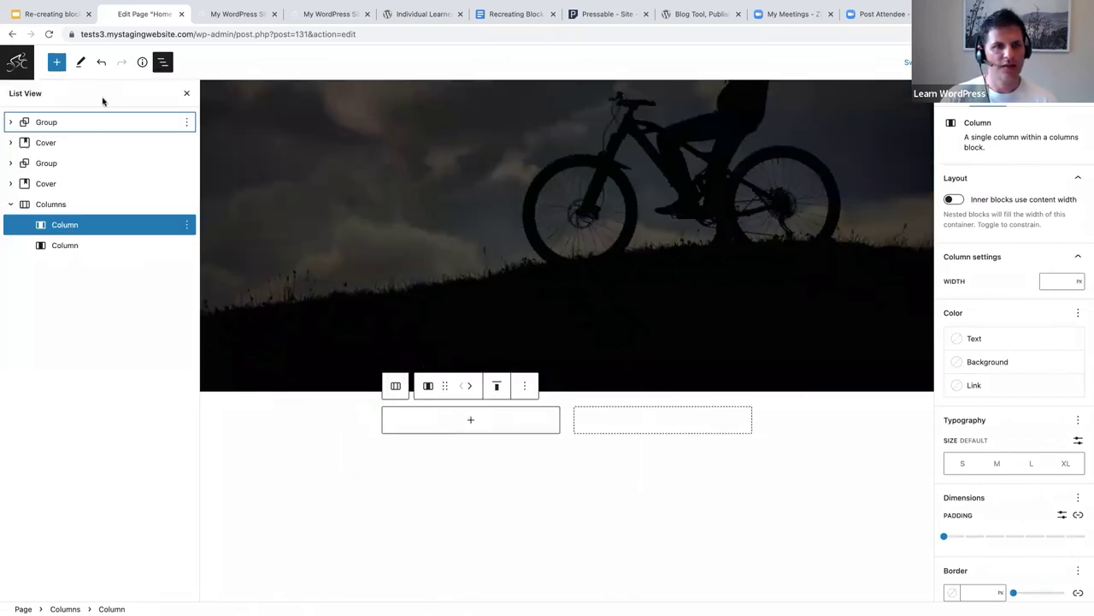
pyautogui.click(51, 206)
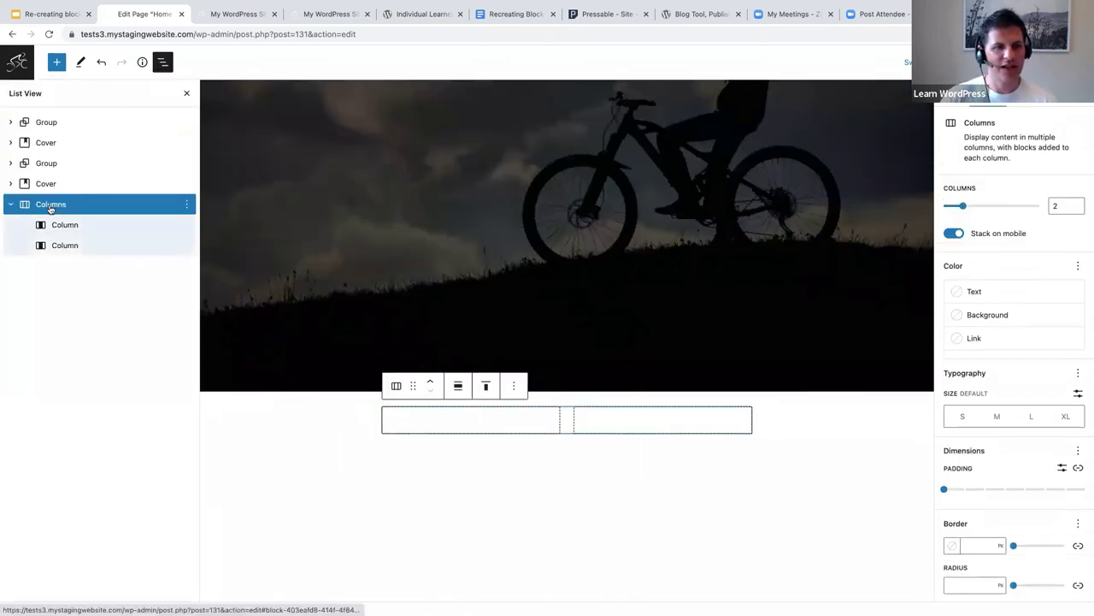
pyautogui.click(458, 386)
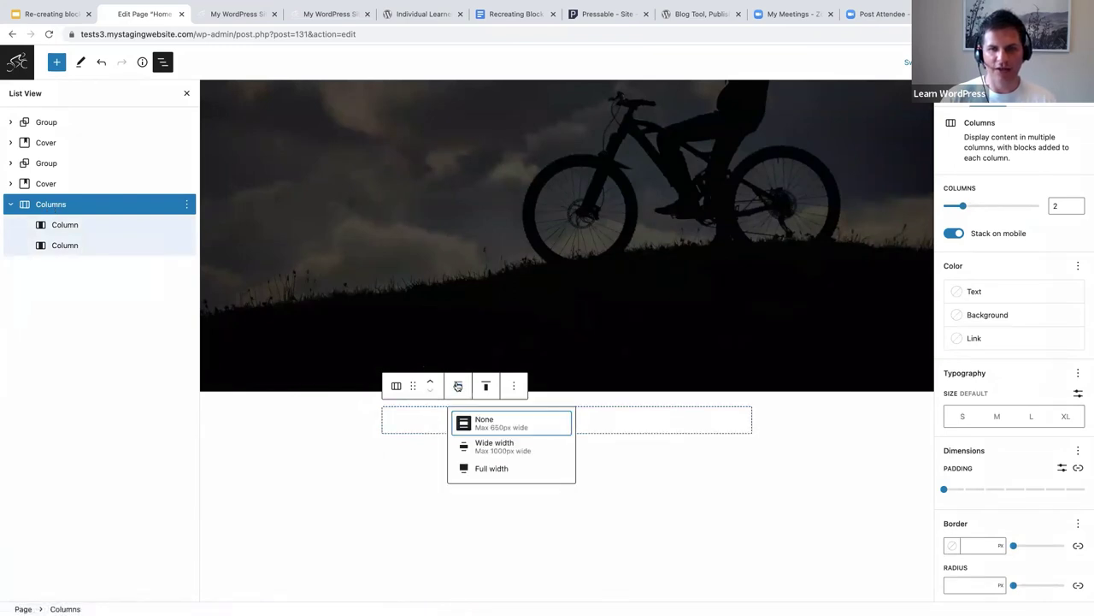
pyautogui.click(494, 469)
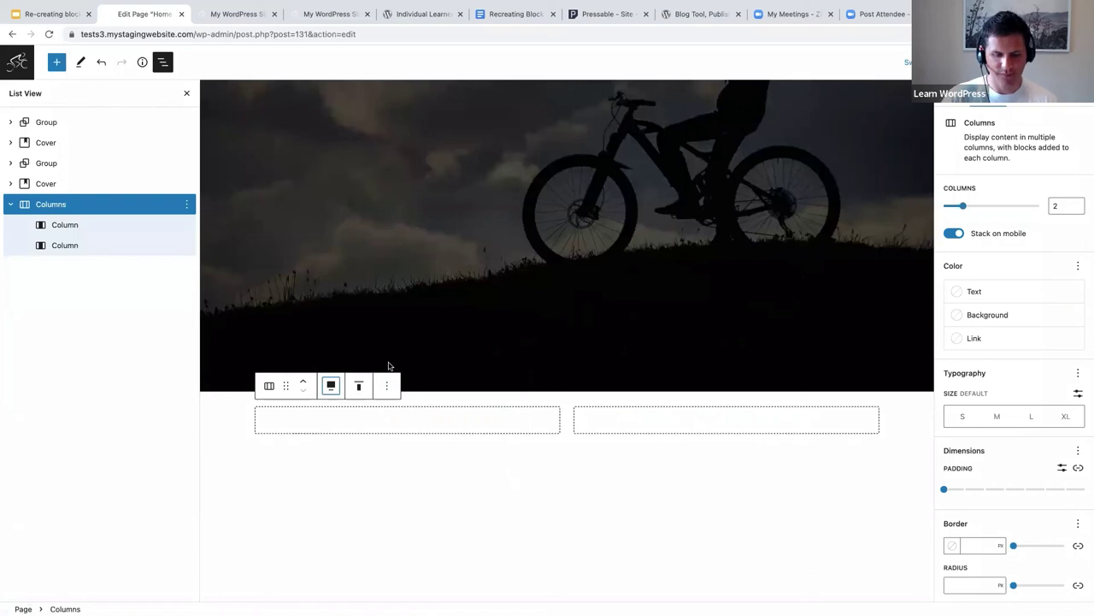
pyautogui.click(398, 426)
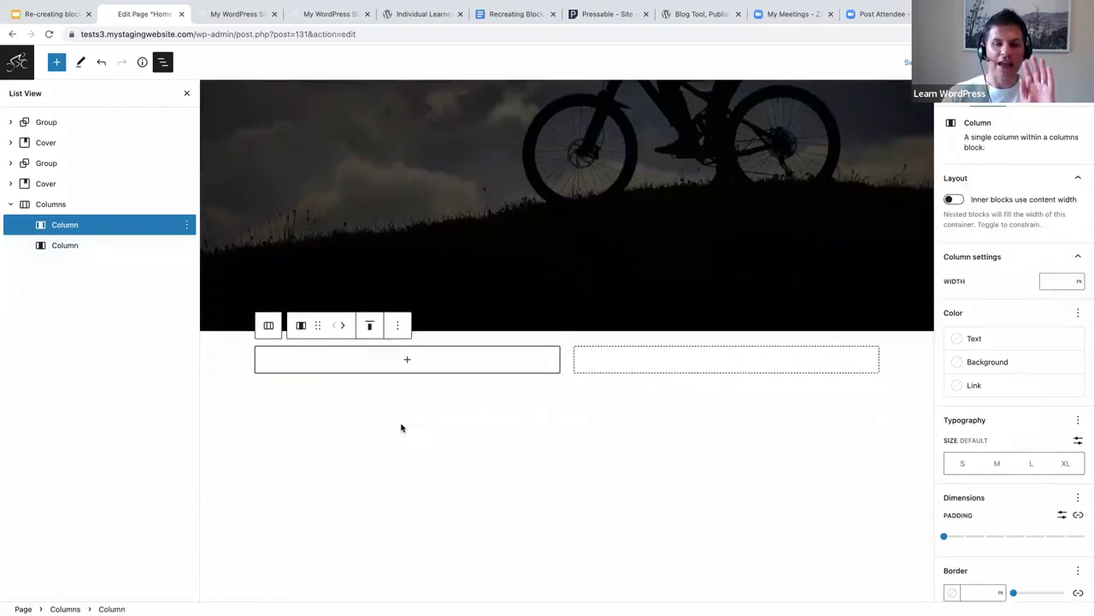
# - Add an OUR JOURNEY heading to the first column with an empty paragraph below it
pyautogui.click(407, 360)
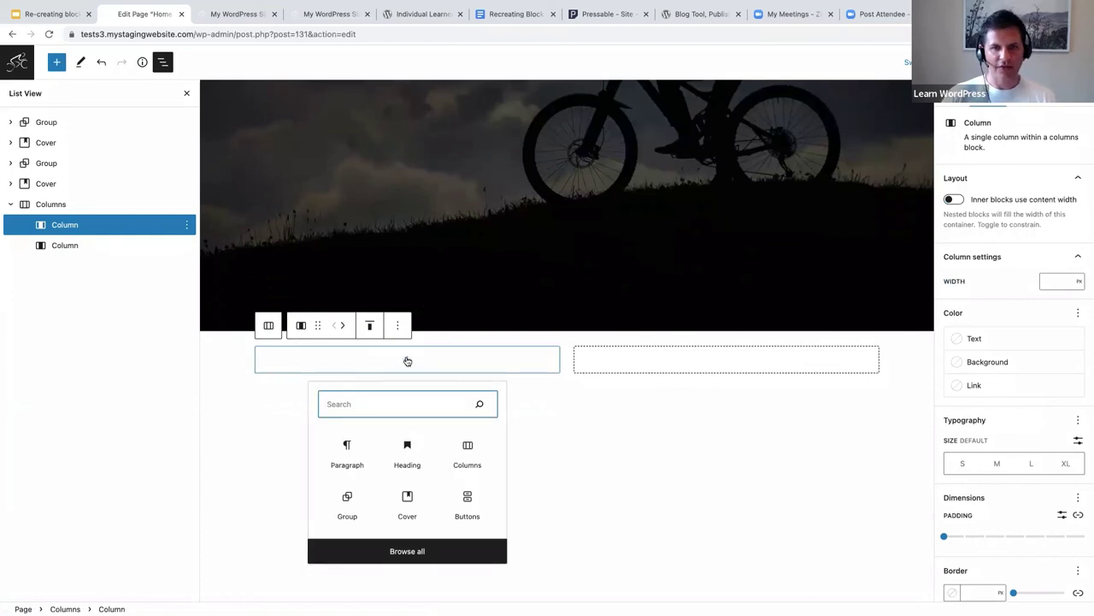
pyautogui.click(410, 463)
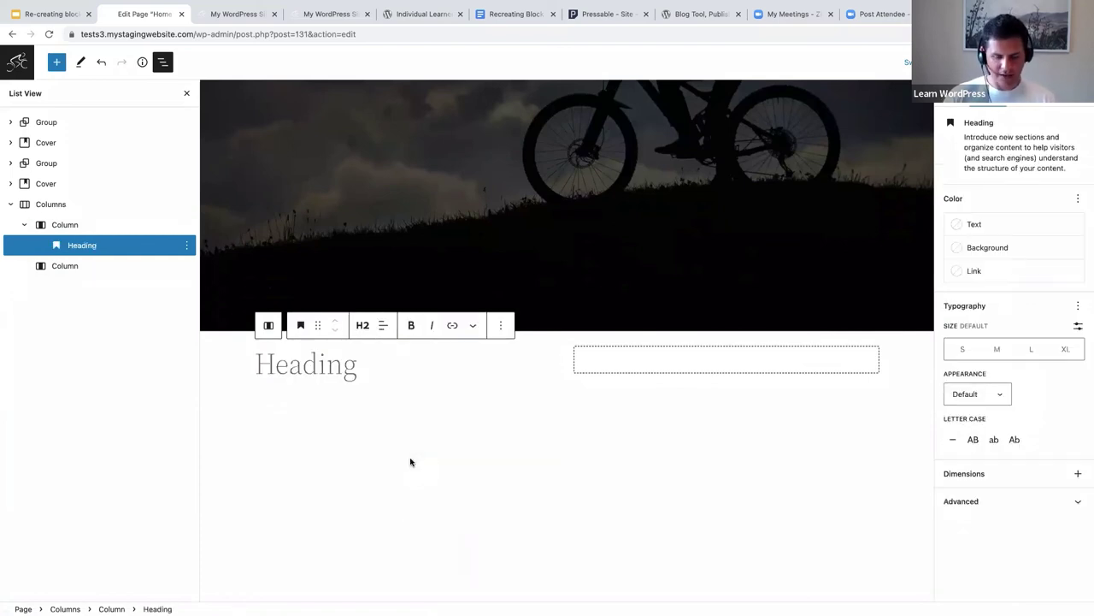
pyautogui.write('OUR J')
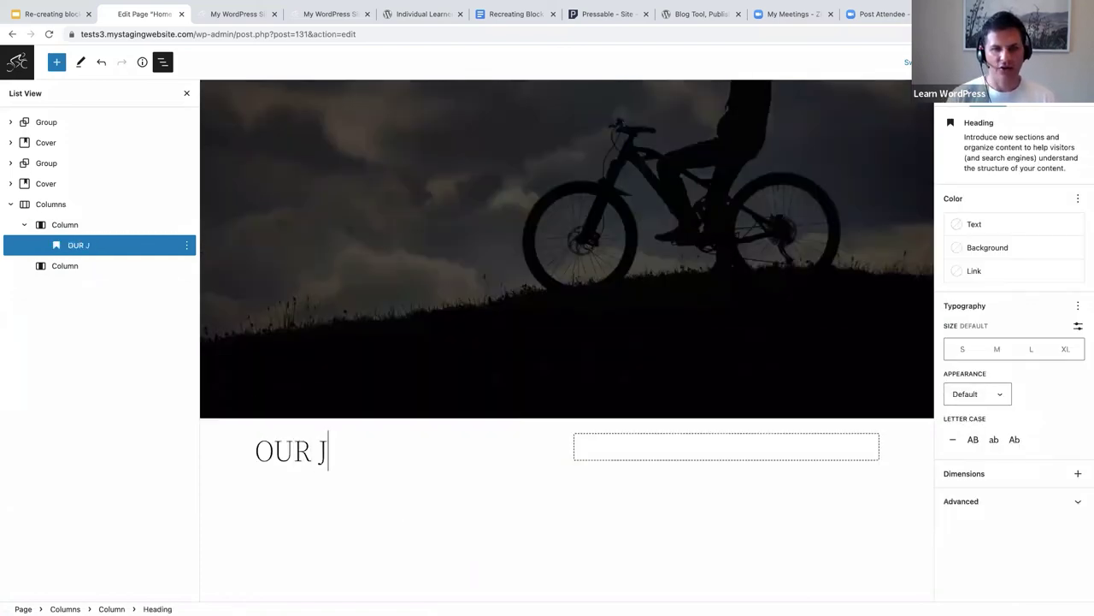
pyautogui.write('OURNEY')
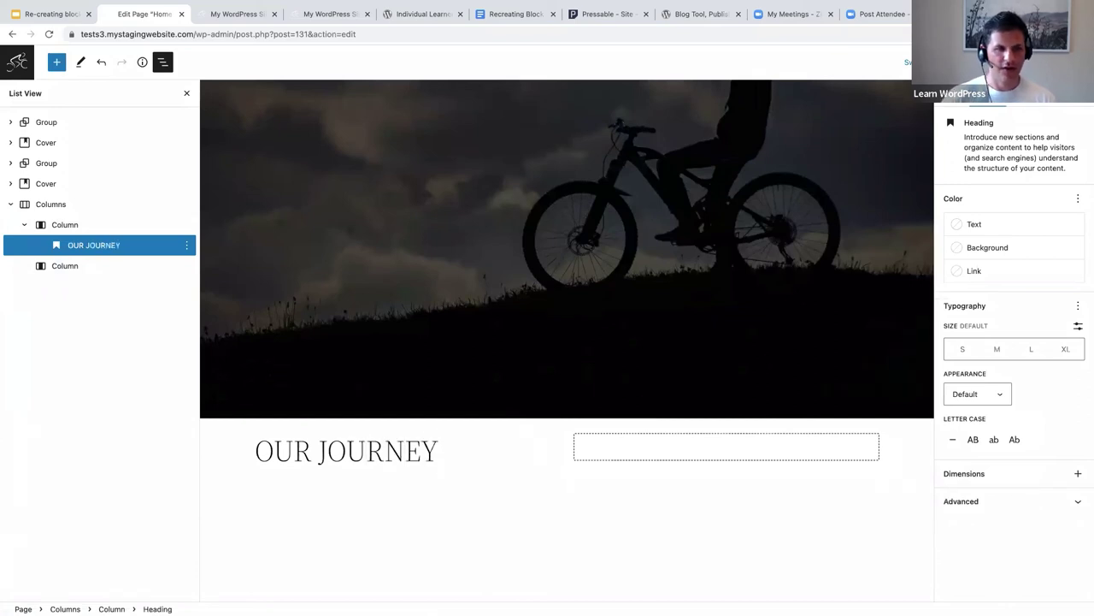
pyautogui.scroll(-2, 513, 457)
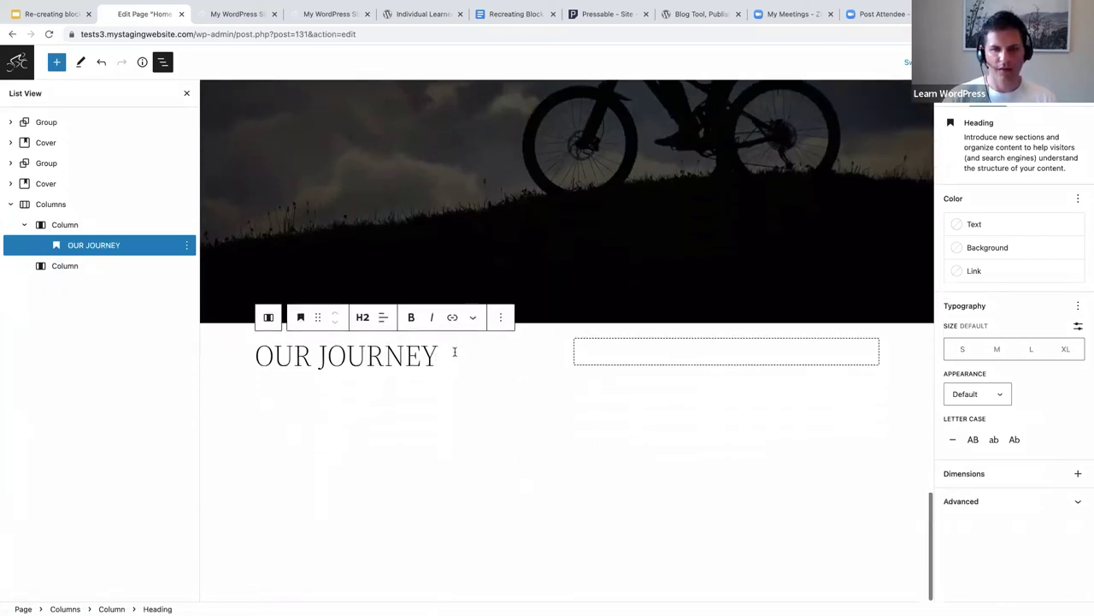
pyautogui.press('Return')
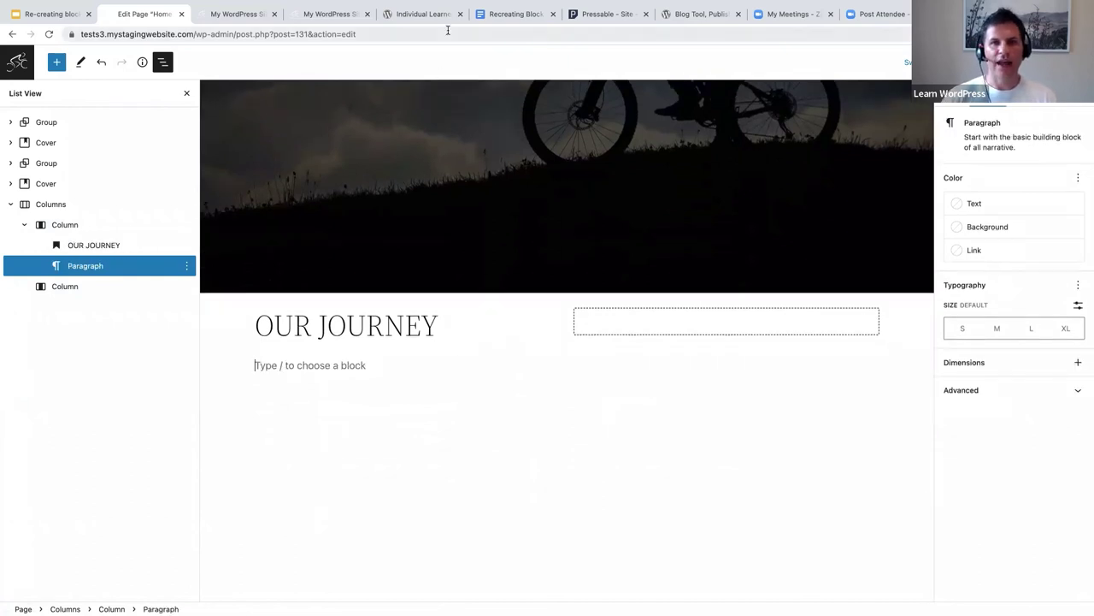
# - Copy the first Our Journey paragraph from the Google Docs reference
pyautogui.click(514, 15)
pyautogui.scroll(-1, 347, 377)
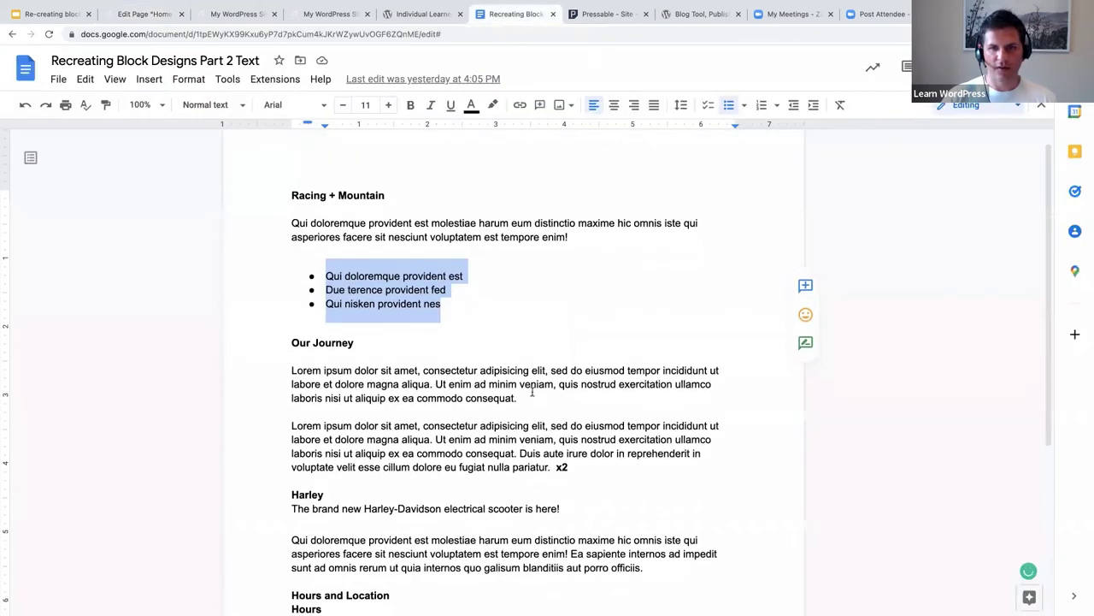
pyautogui.tripleClick(347, 374)
pyautogui.hotkey('ctrl', 'c')
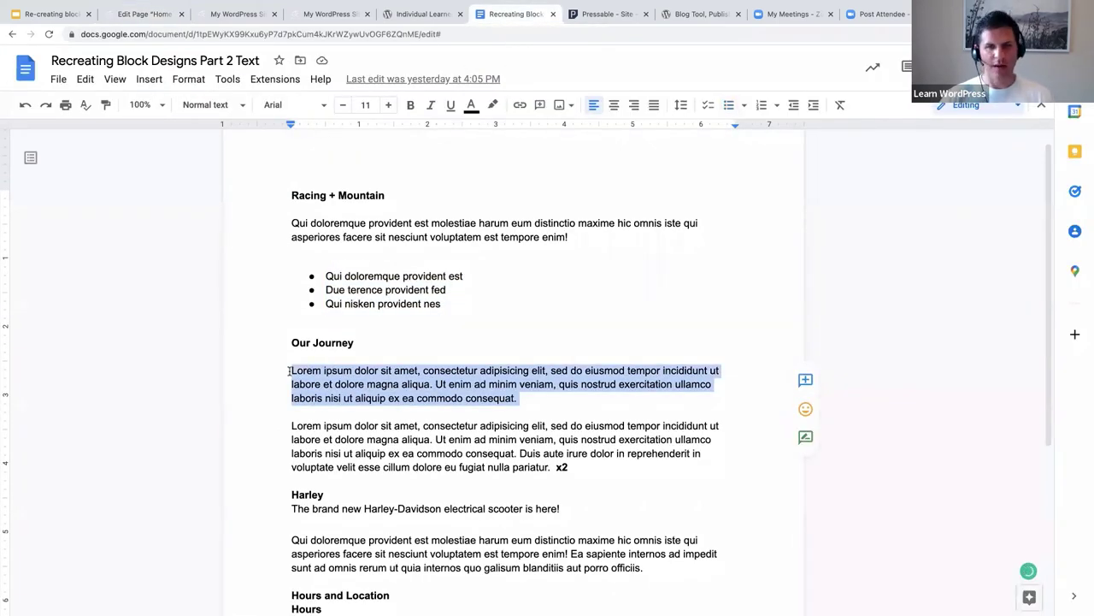
pyautogui.click(136, 14)
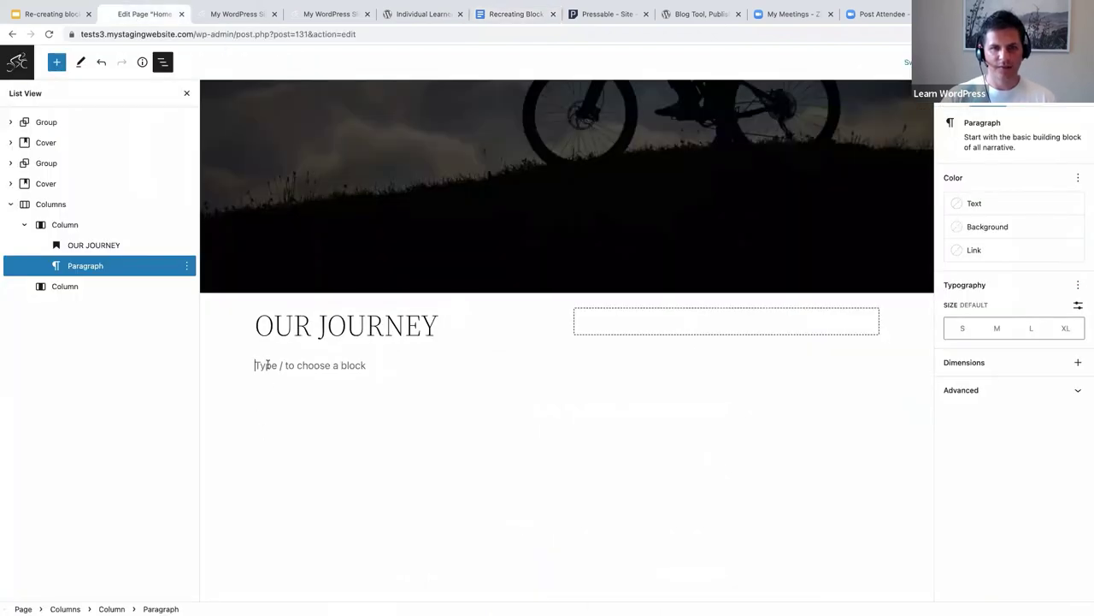
# - Paste the first Lorem ipsum paragraph under OUR JOURNEY and add an empty block below it
pyautogui.hotkey('ctrl', 'v')
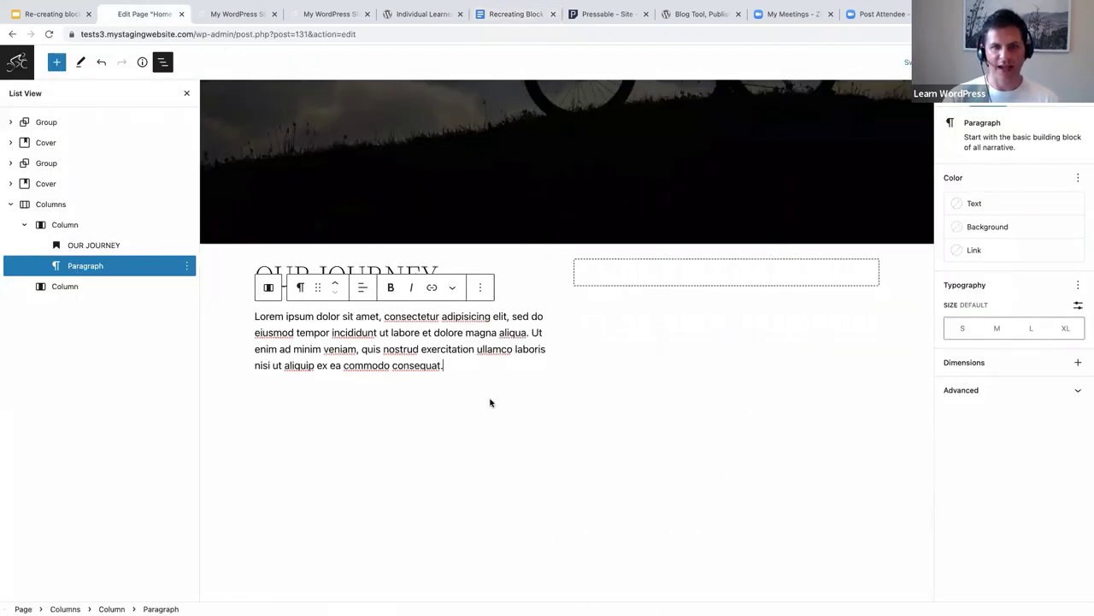
pyautogui.click(241, 15)
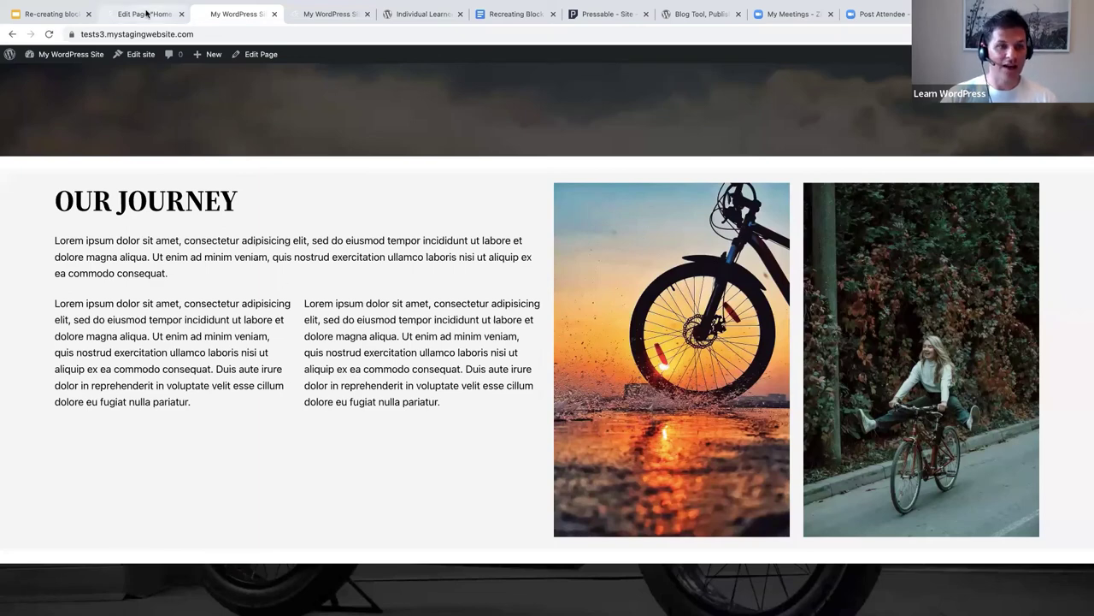
pyautogui.click(146, 14)
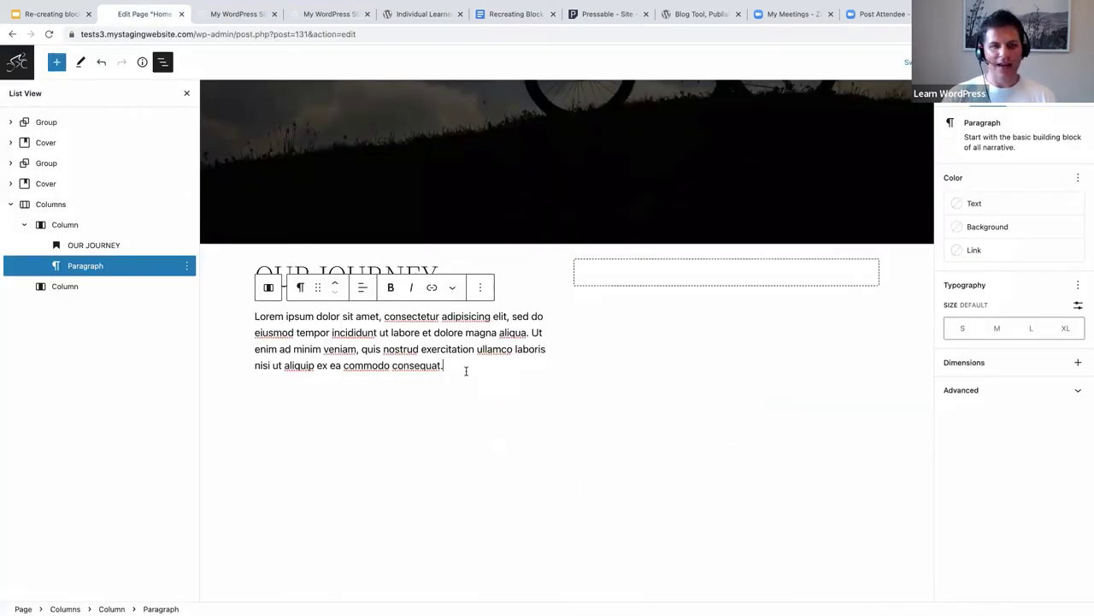
pyautogui.press('Return')
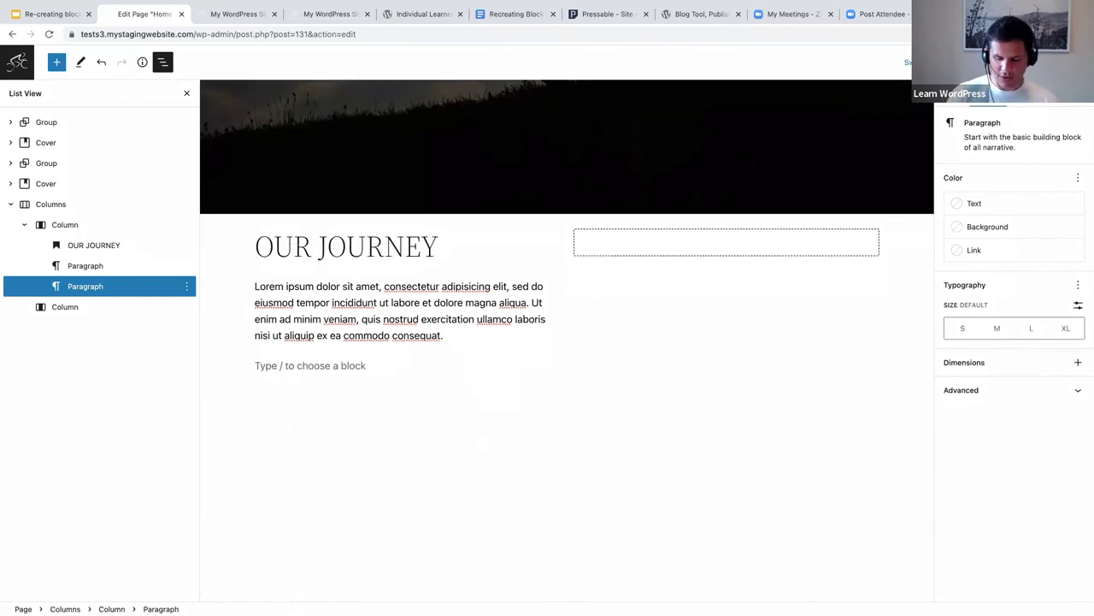
# - Insert a nested 50/50 Columns block with an empty paragraph in its left column
pyautogui.write('/')
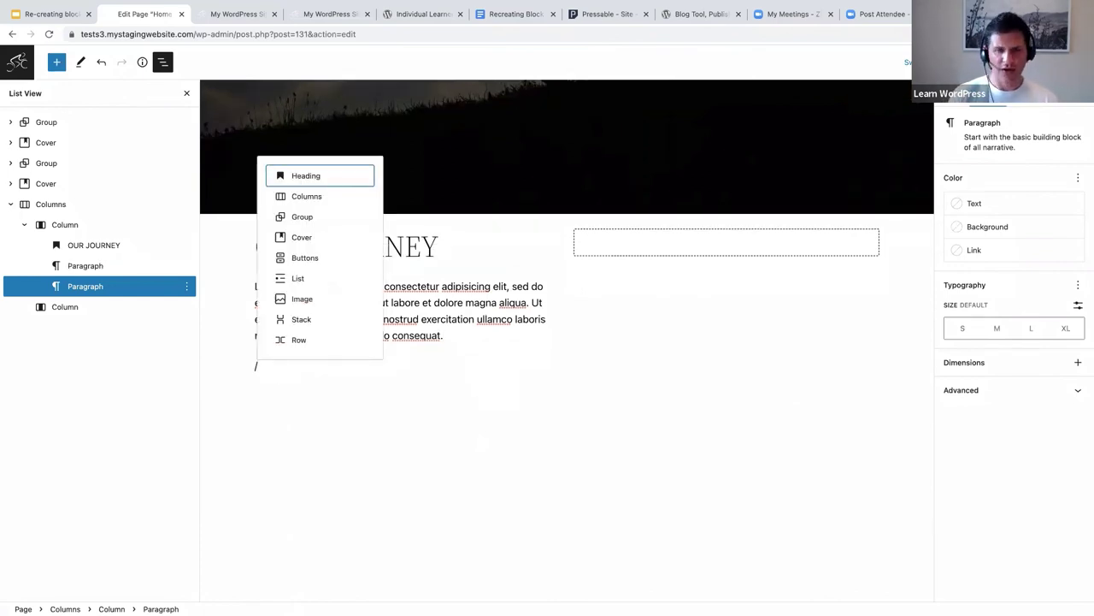
pyautogui.write('colu')
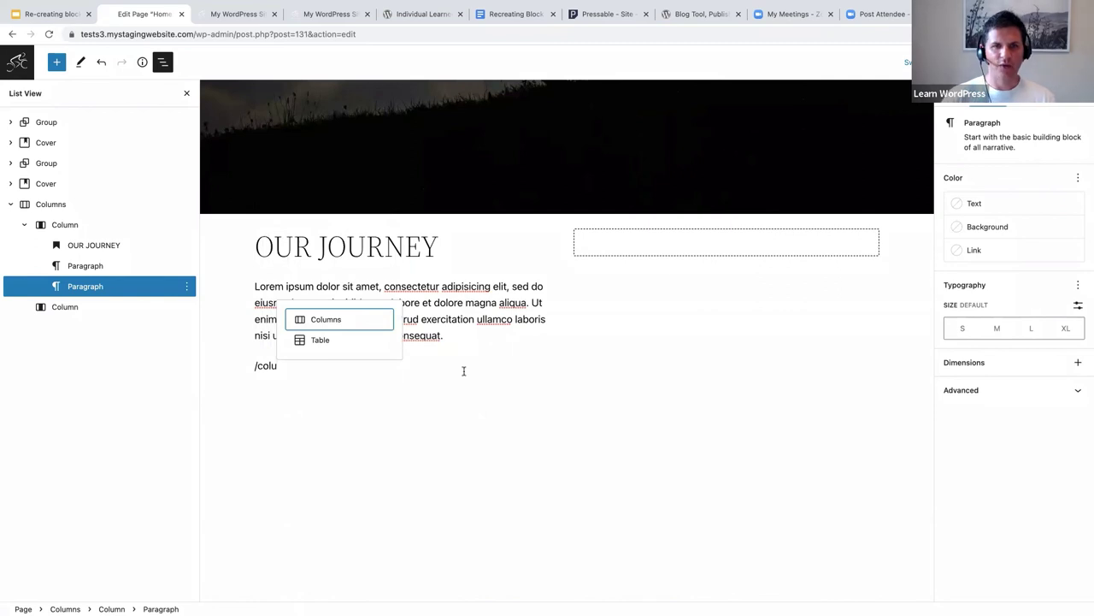
pyautogui.click(328, 319)
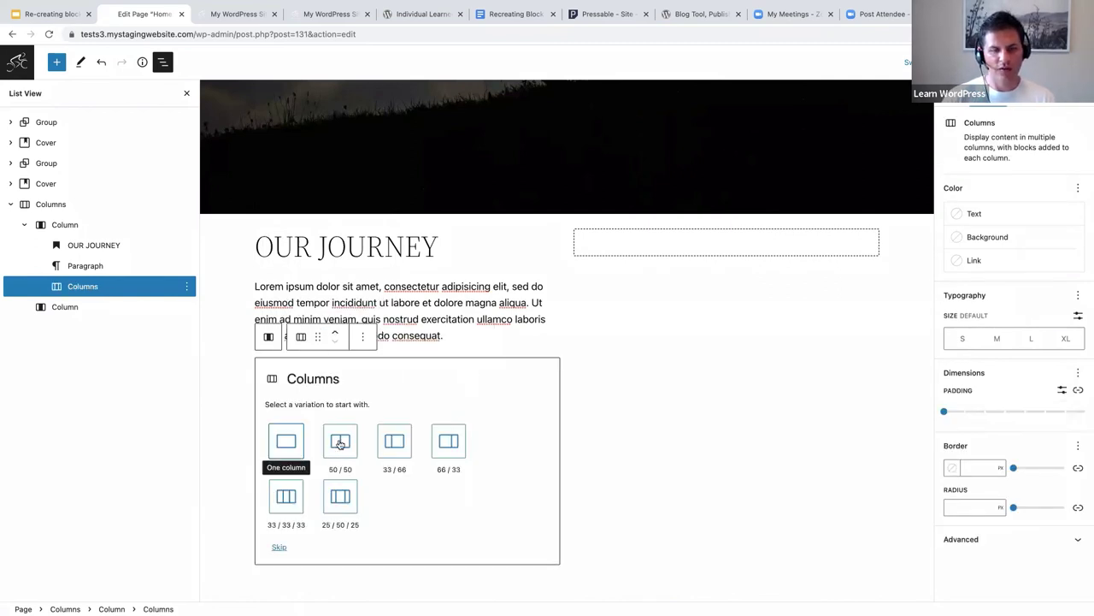
pyautogui.click(341, 442)
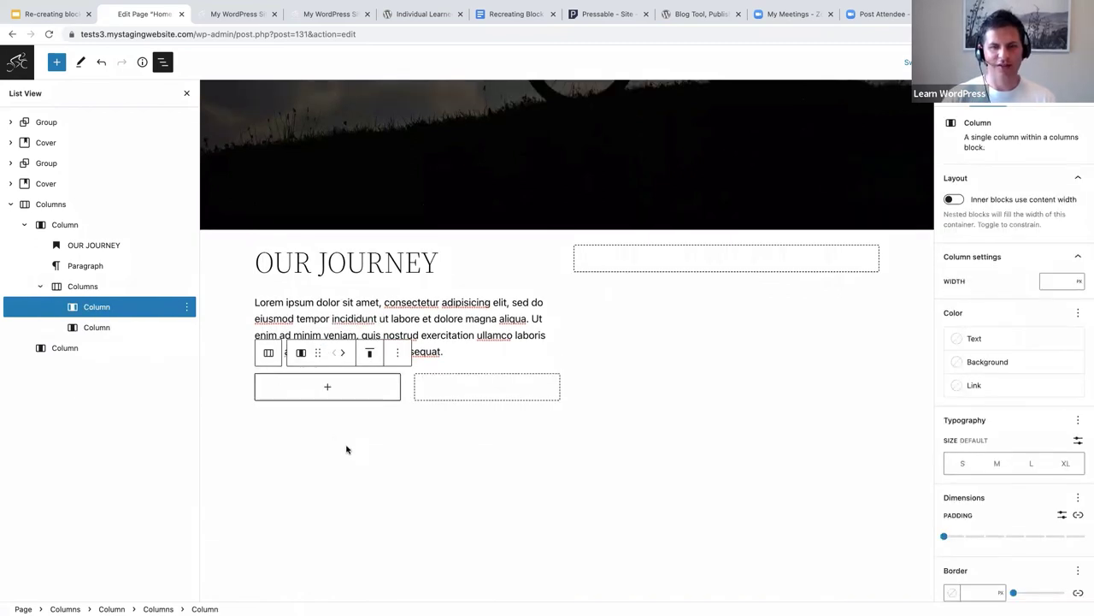
pyautogui.click(333, 393)
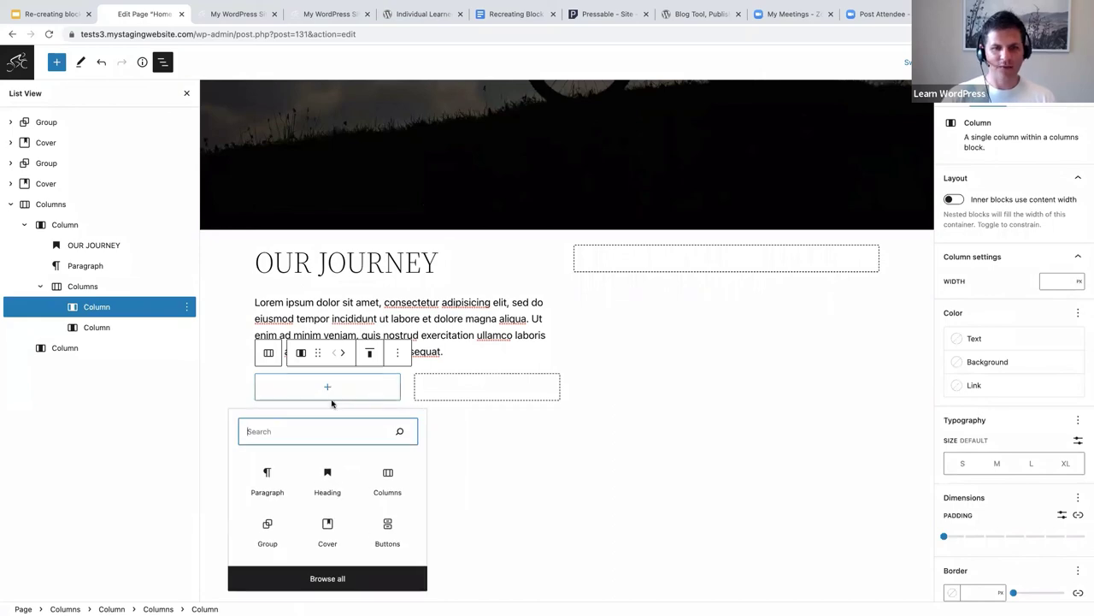
pyautogui.click(267, 478)
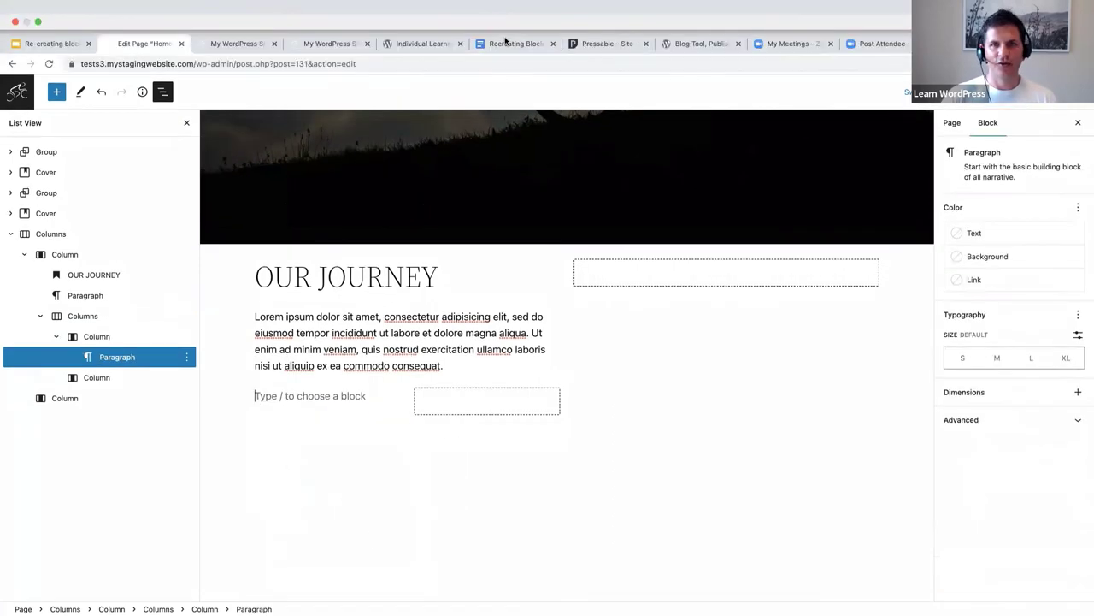
# - Copy the second Our Journey paragraph from Google Docs and paste it into the left inner column
pyautogui.click(511, 43)
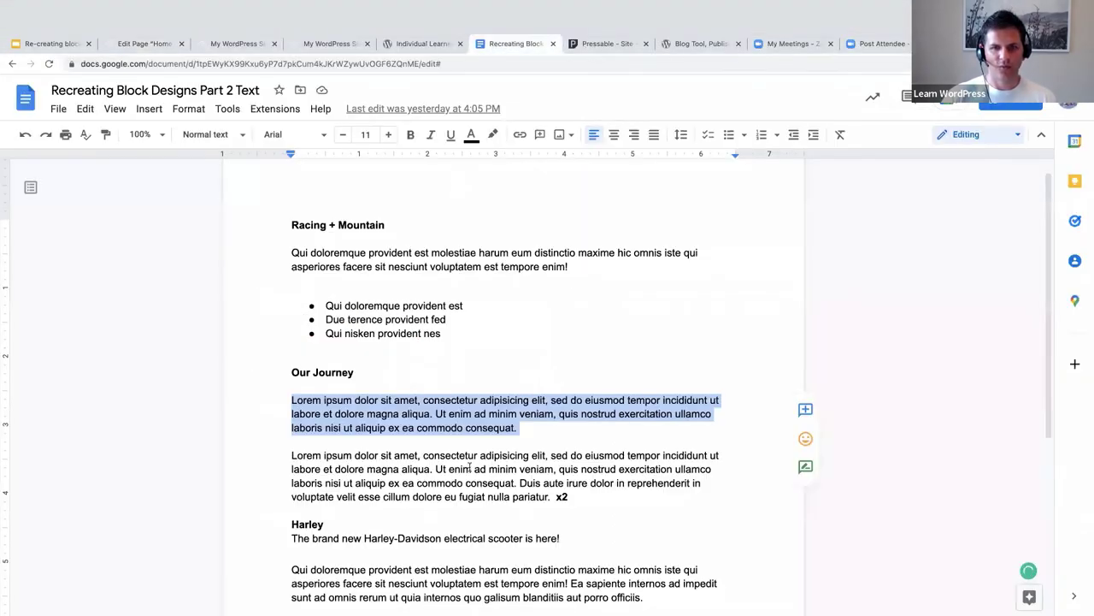
pyautogui.moveTo(552, 467); pyautogui.dragTo(291, 428)
pyautogui.hotkey('ctrl', 'c')
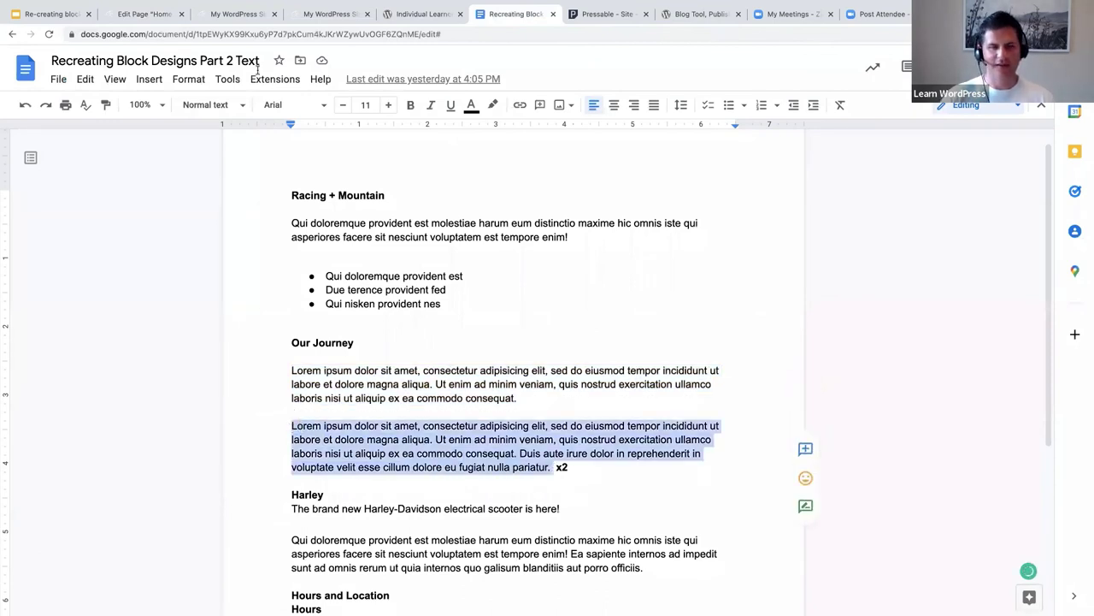
pyautogui.click(147, 17)
pyautogui.click(276, 427)
pyautogui.hotkey('ctrl', 'v')
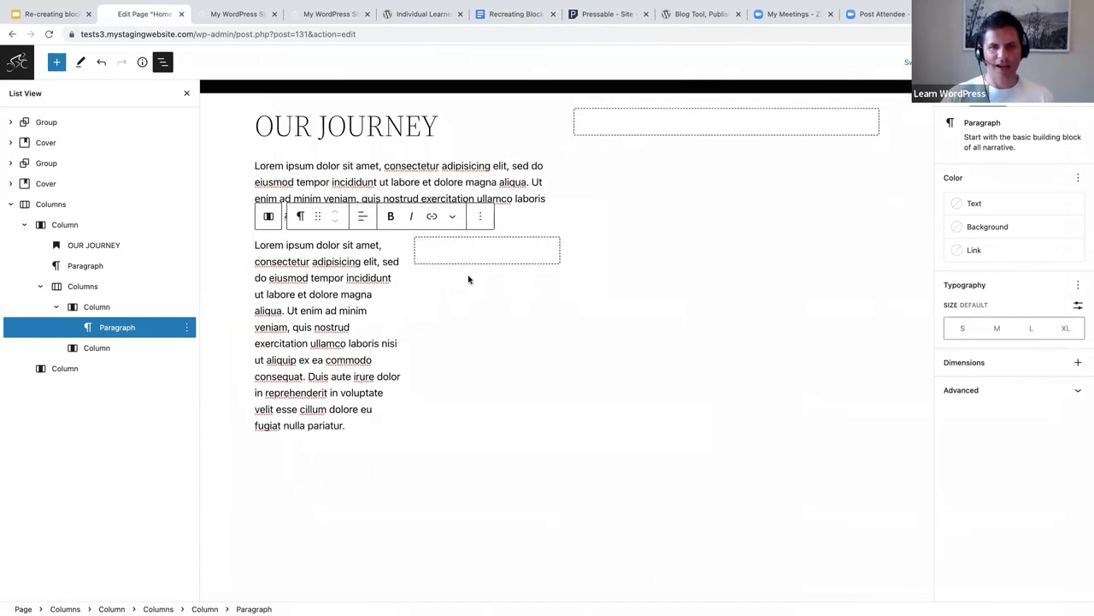
# - Add a paragraph to the right inner column and paste the same Lorem ipsum text into it
pyautogui.click(482, 251)
pyautogui.click(487, 253)
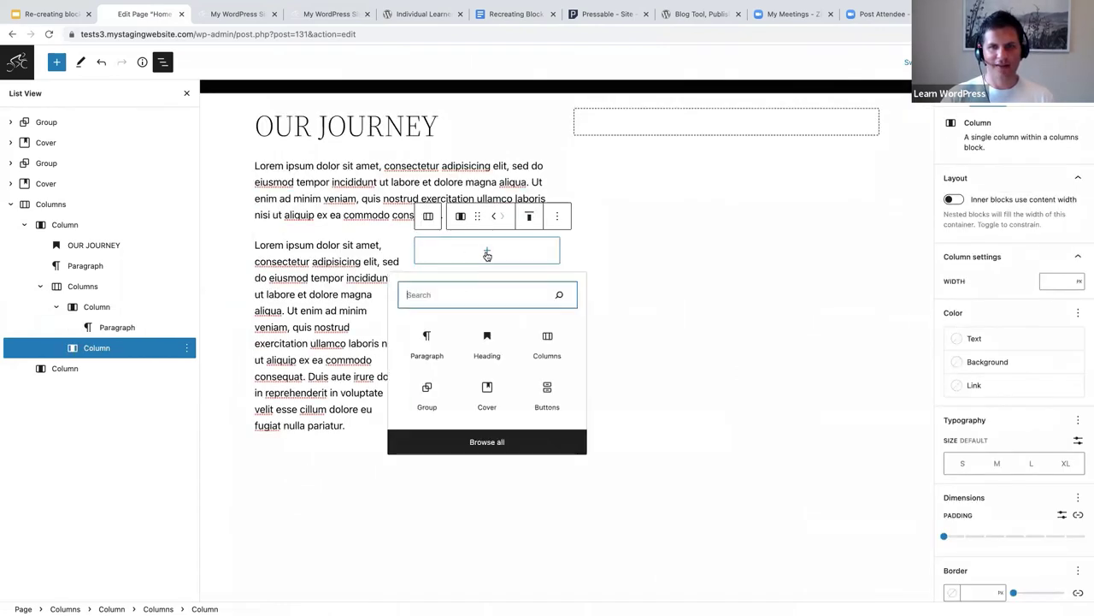
pyautogui.click(419, 342)
pyautogui.hotkey('ctrl', 'v')
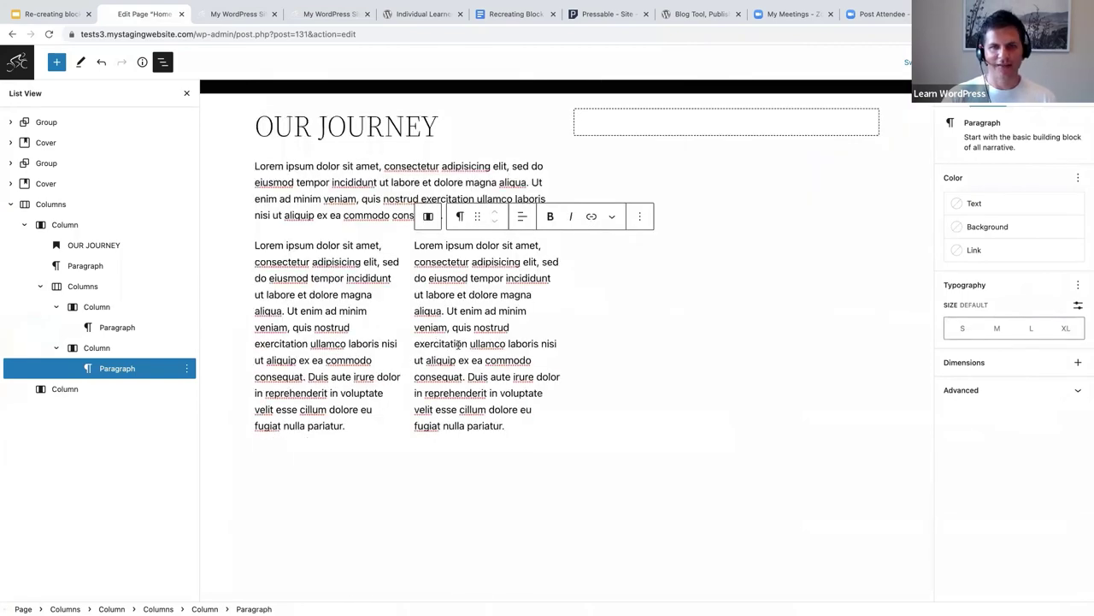
pyautogui.scroll(1, 526, 419)
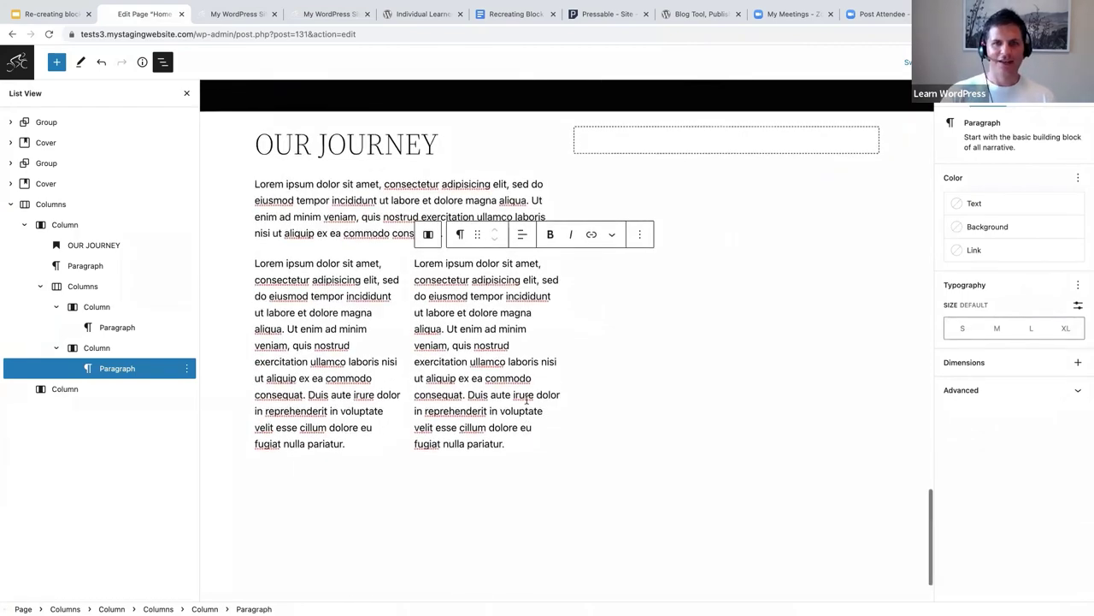
pyautogui.click(442, 147)
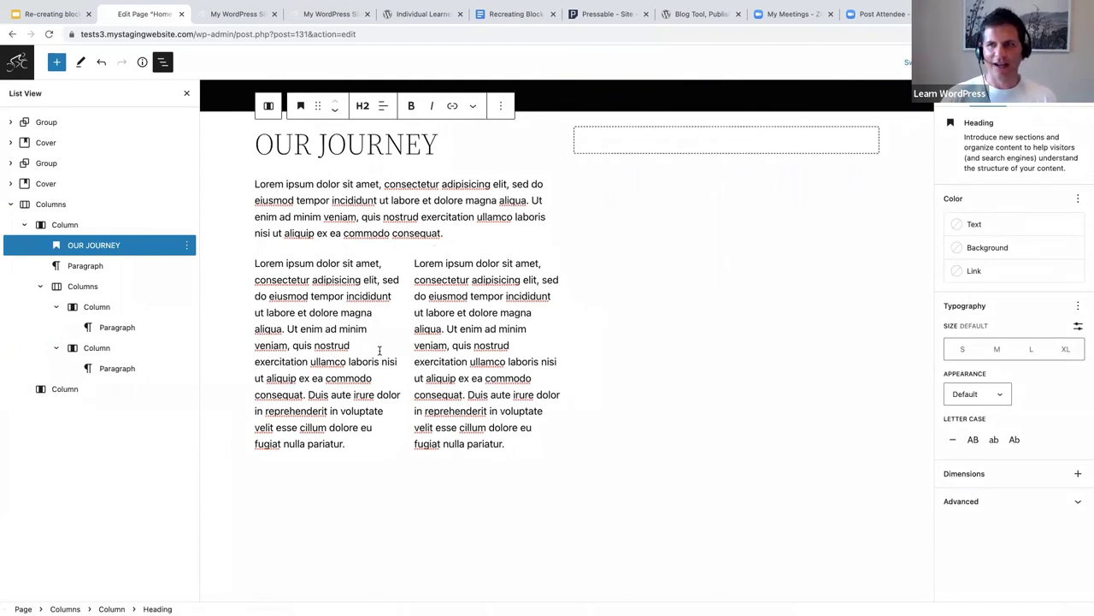
pyautogui.click(363, 295)
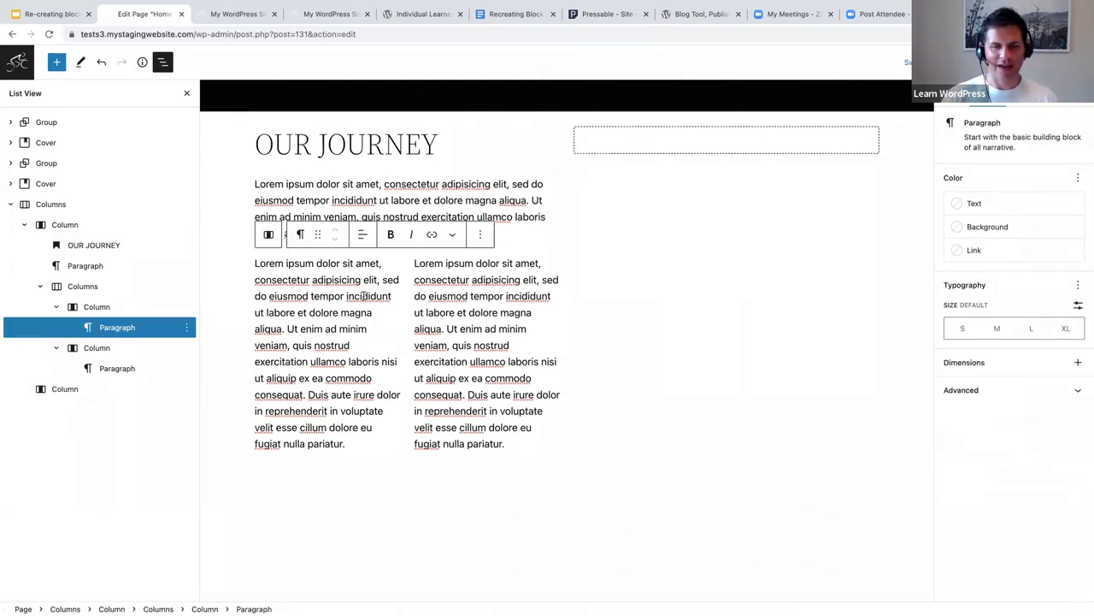
pyautogui.scroll(1, 534, 349)
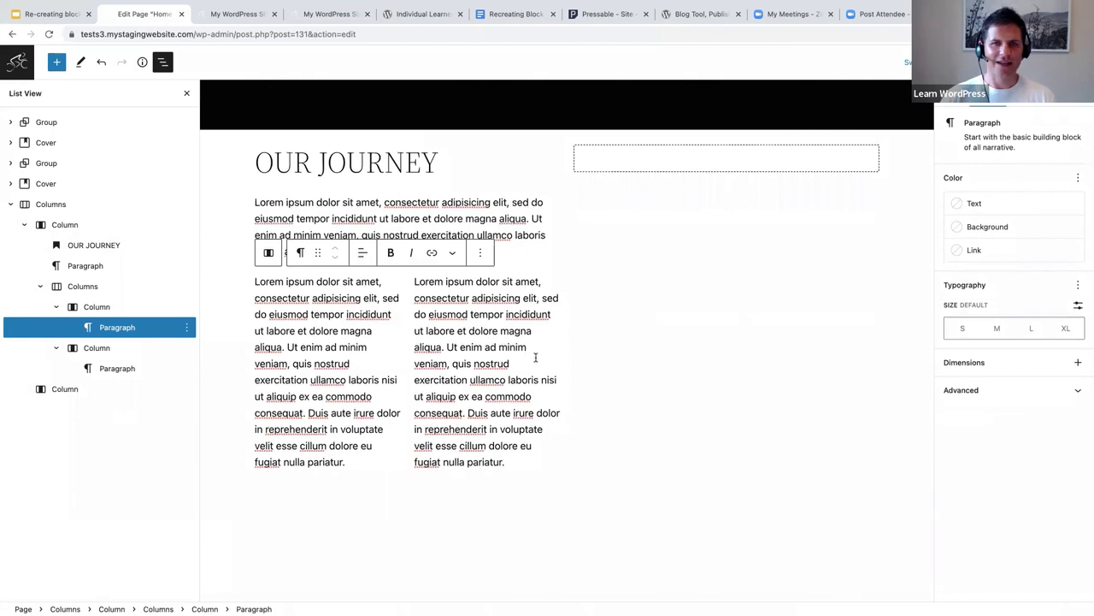
pyautogui.click(698, 170)
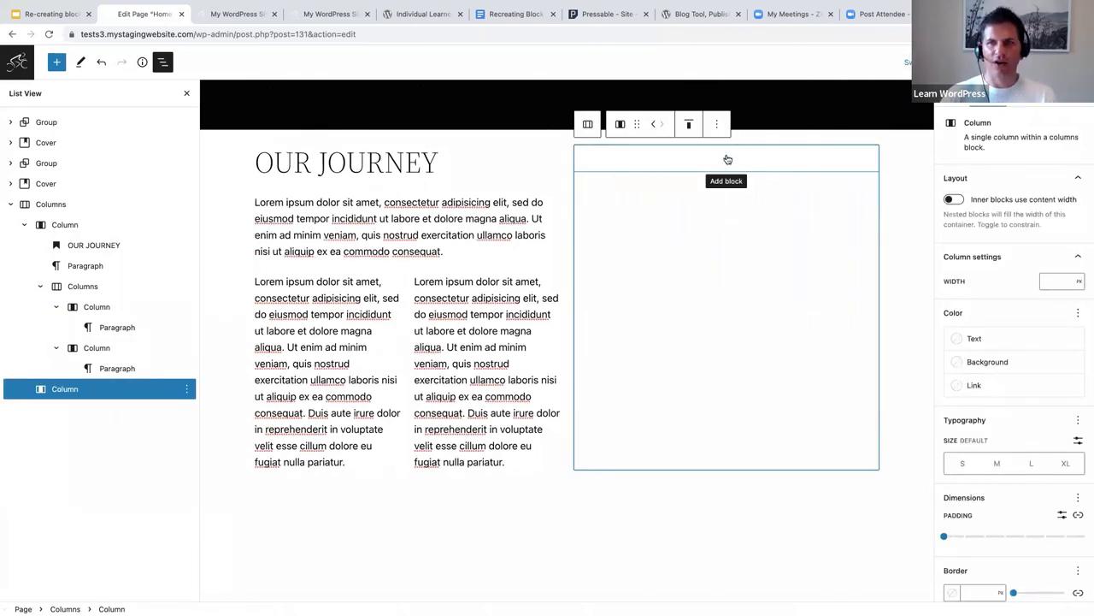
# - Add a Gallery to the outer right column with the sunset bike wheel and woman cycling photos
pyautogui.click(728, 160)
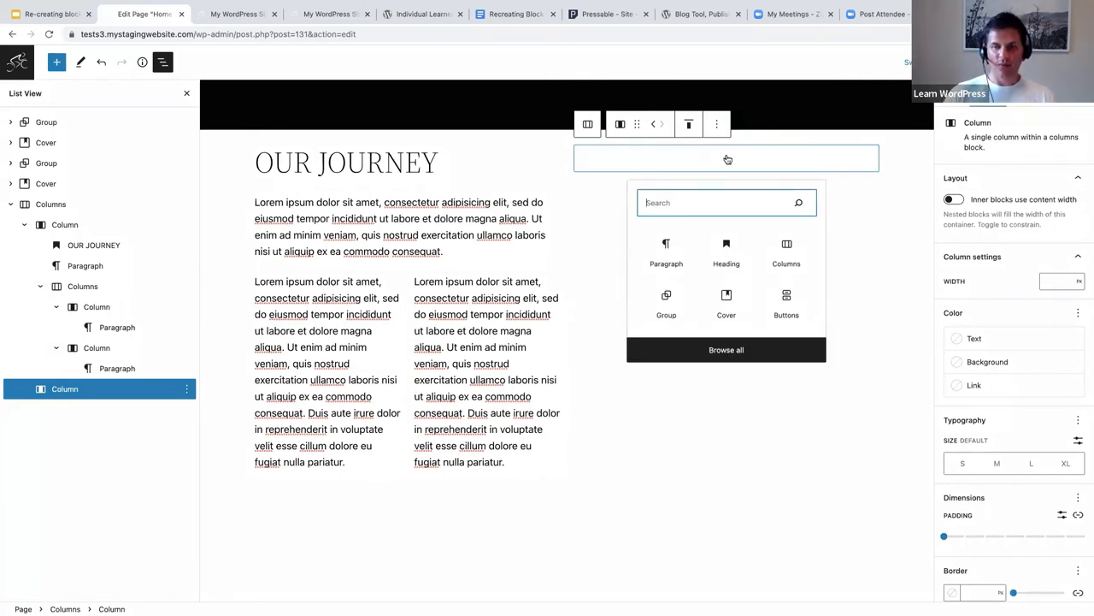
pyautogui.write('gall')
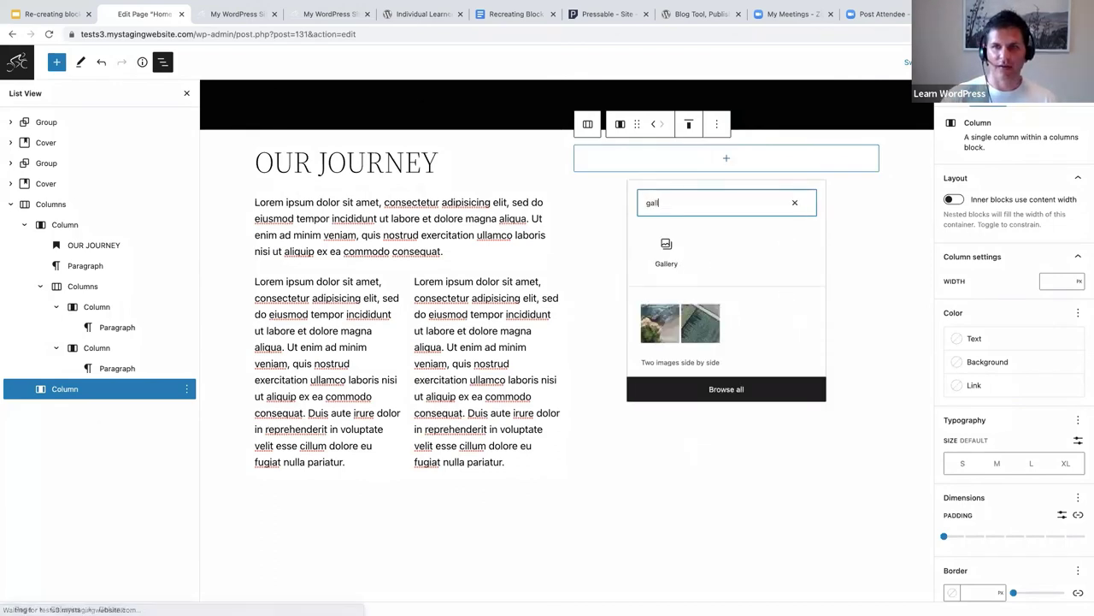
pyautogui.click(667, 254)
pyautogui.click(656, 225)
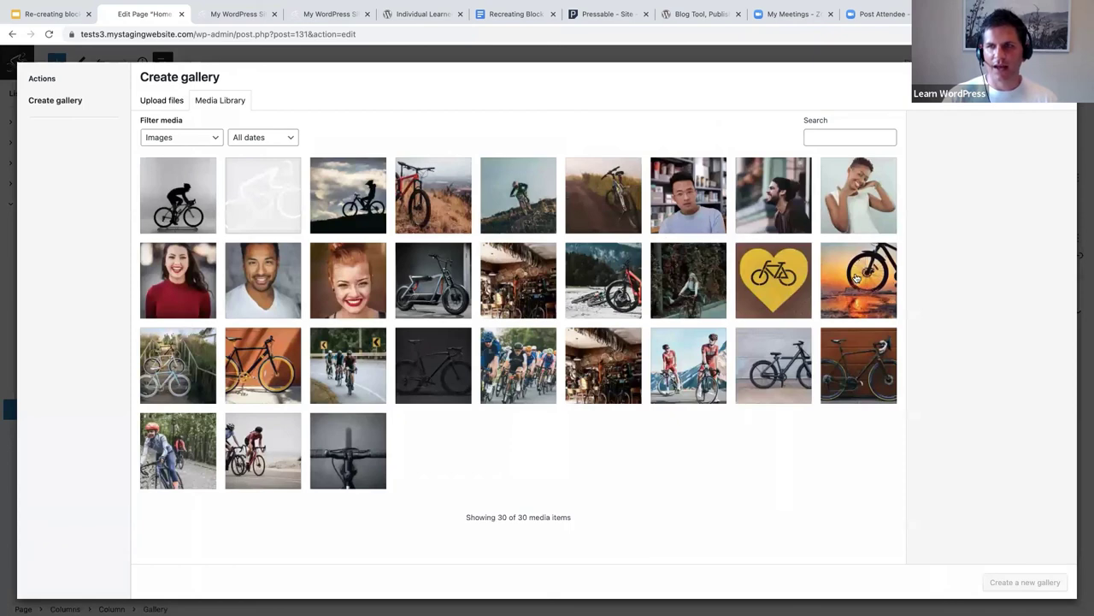
pyautogui.click(856, 279)
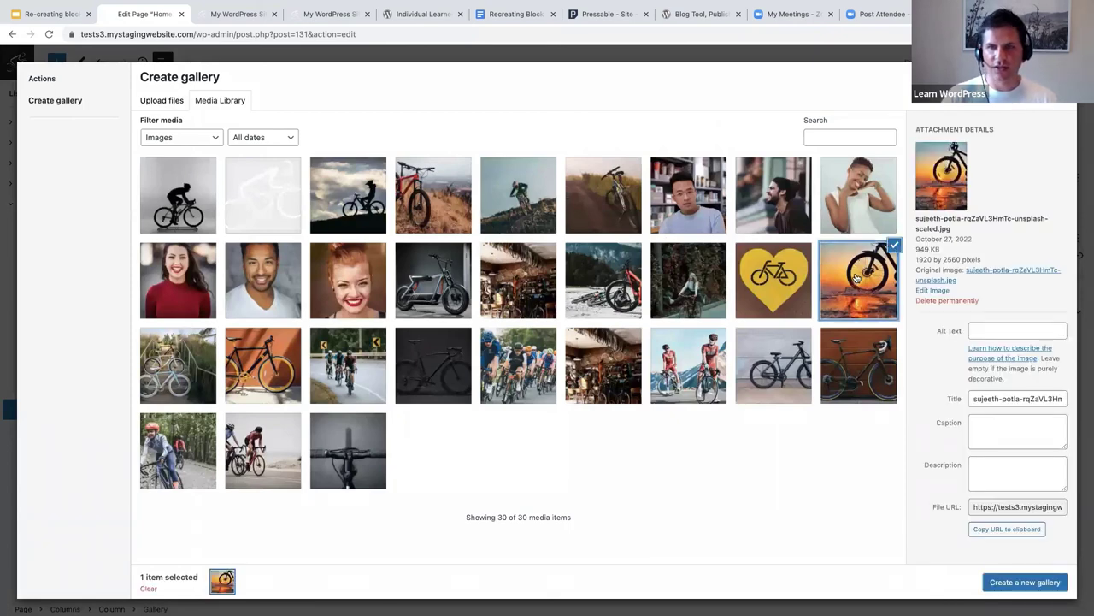
pyautogui.click(689, 290)
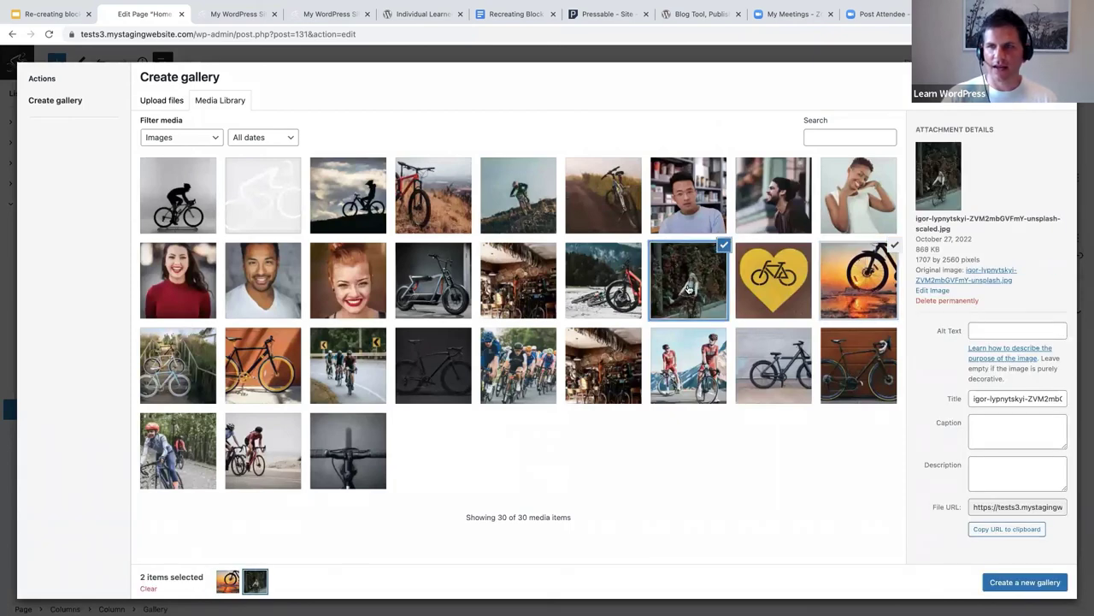
pyautogui.click(1019, 585)
pyautogui.click(1043, 584)
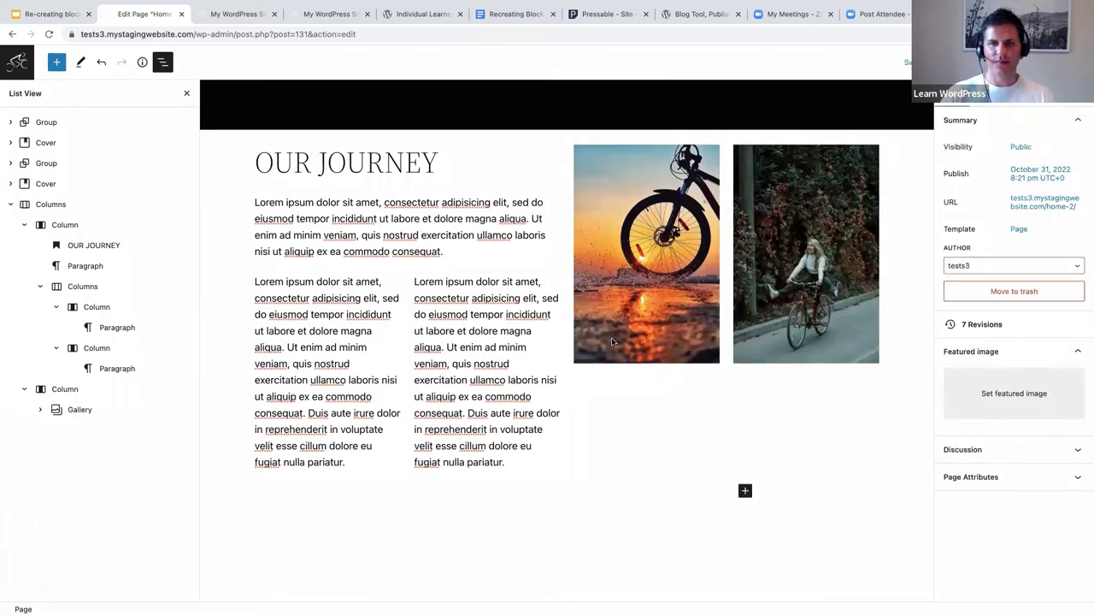
pyautogui.click(187, 95)
# - Use List View to inspect the Column, Columns and Gallery blocks, comparing with the published page
pyautogui.hotkey('ctrl', 'shift', ',')
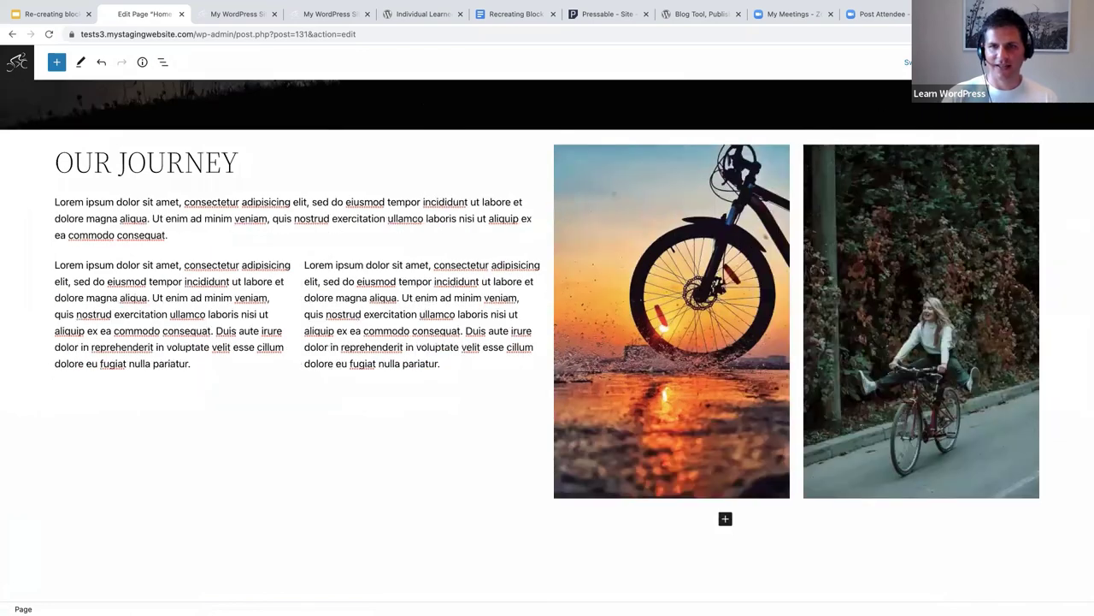
pyautogui.click(603, 395)
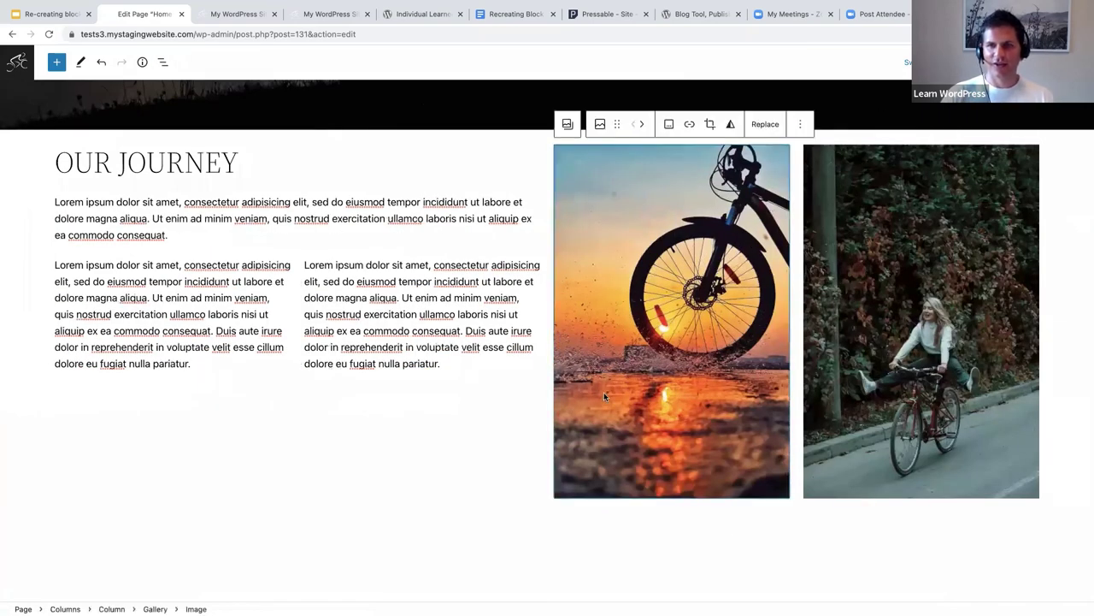
pyautogui.scroll(1, 645, 396)
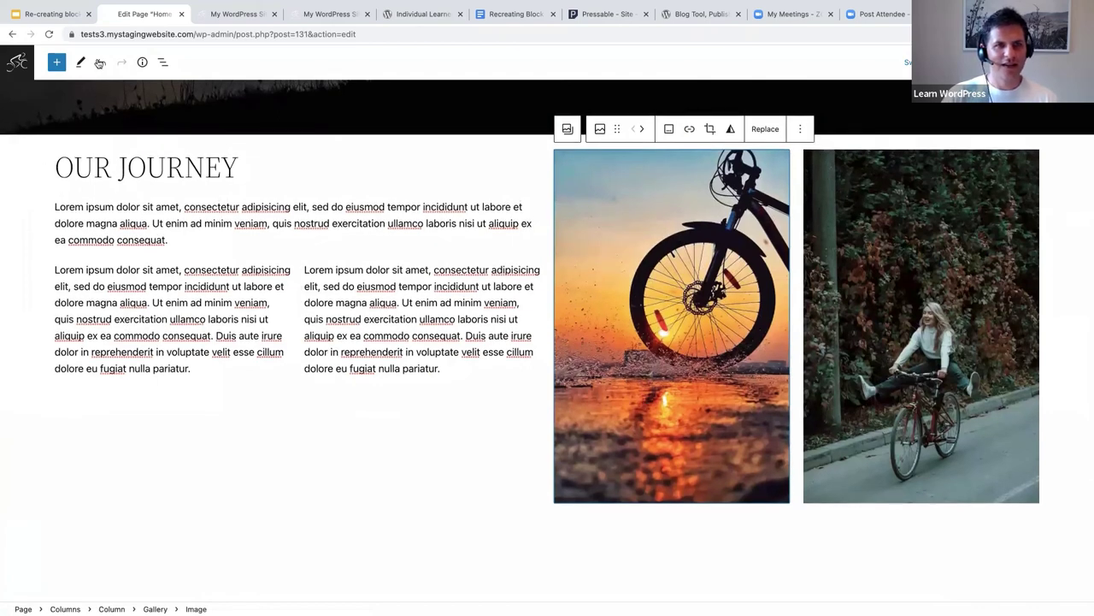
pyautogui.click(163, 63)
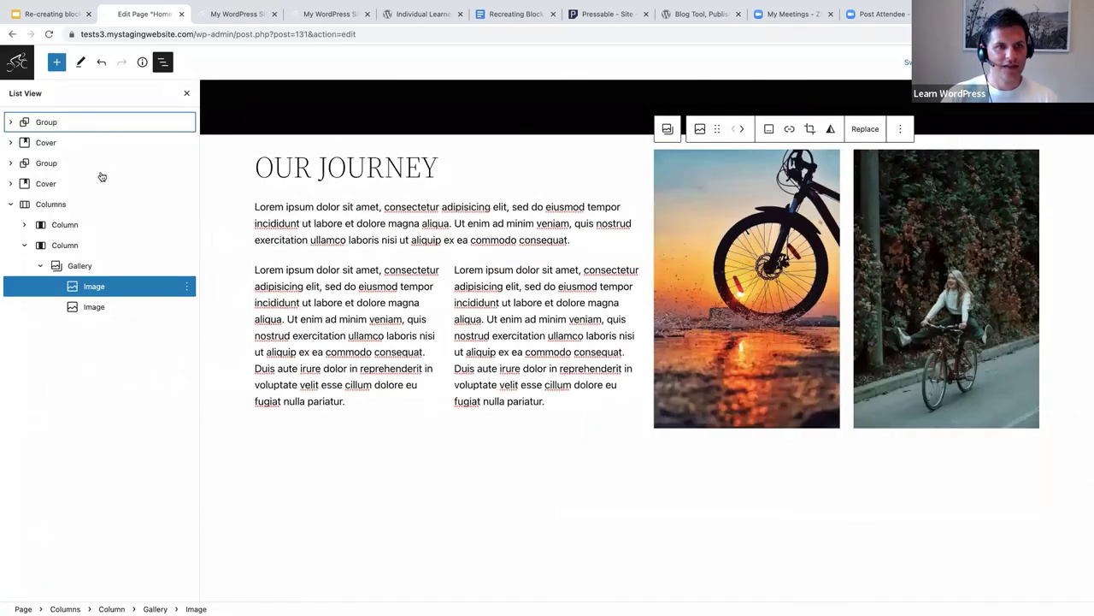
pyautogui.click(60, 225)
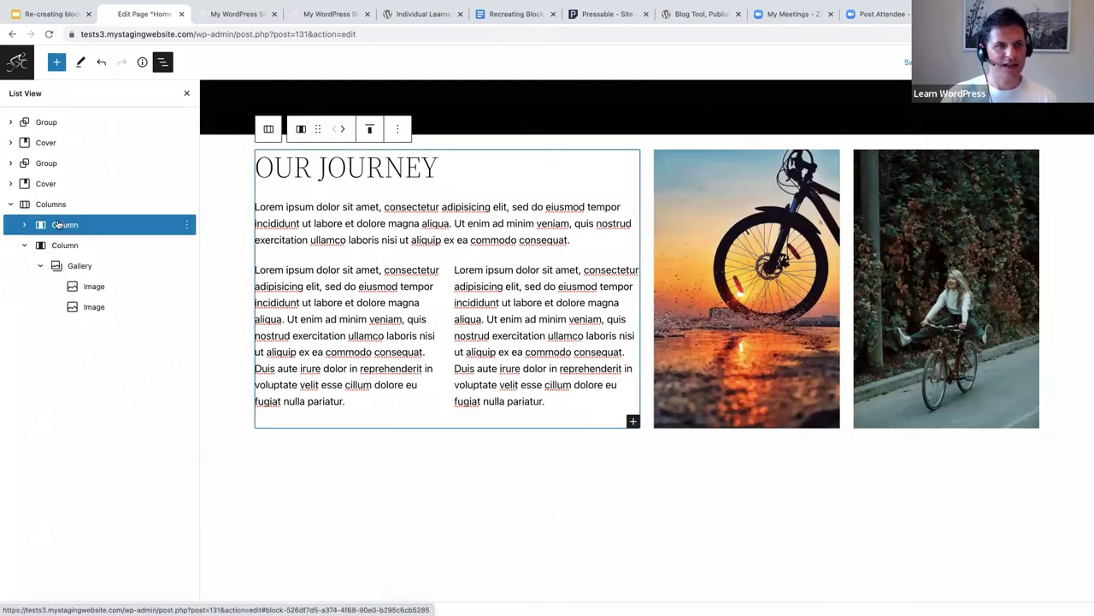
pyautogui.click(50, 207)
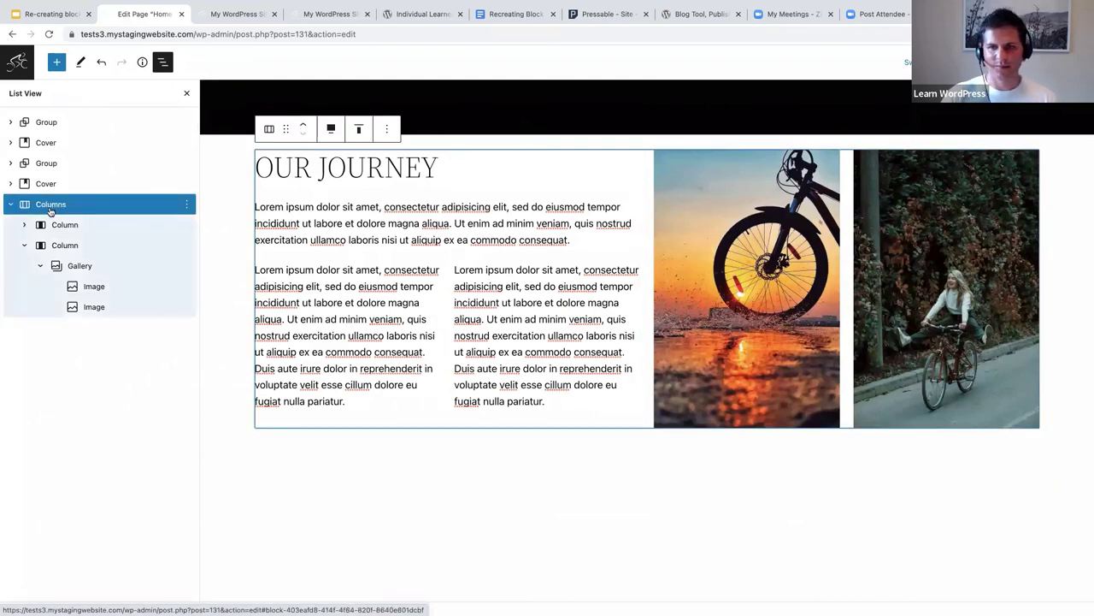
pyautogui.click(72, 267)
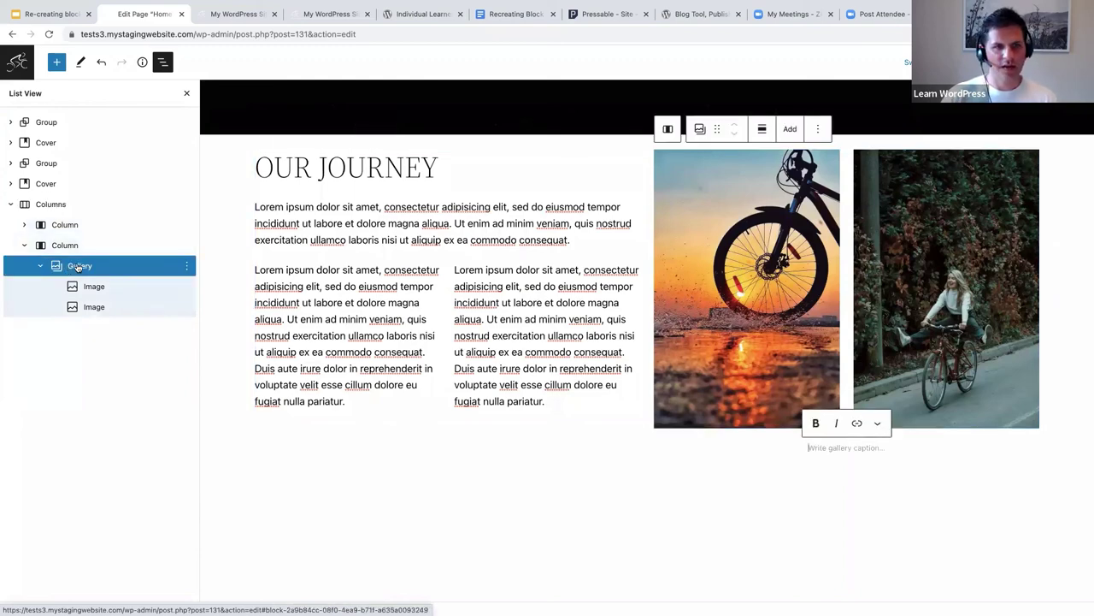
pyautogui.click(60, 206)
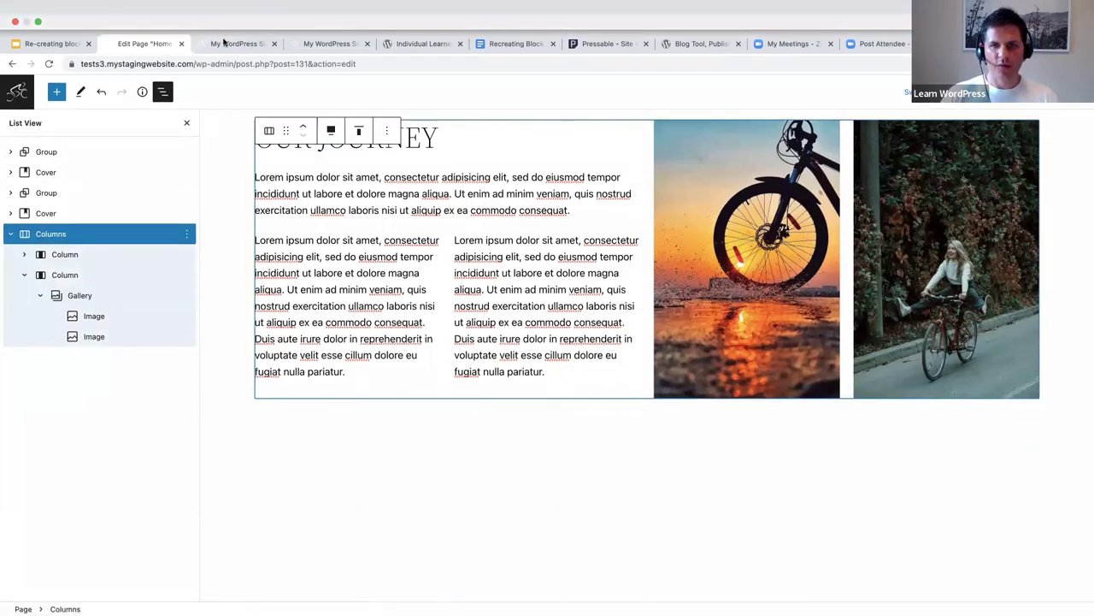
pyautogui.click(235, 43)
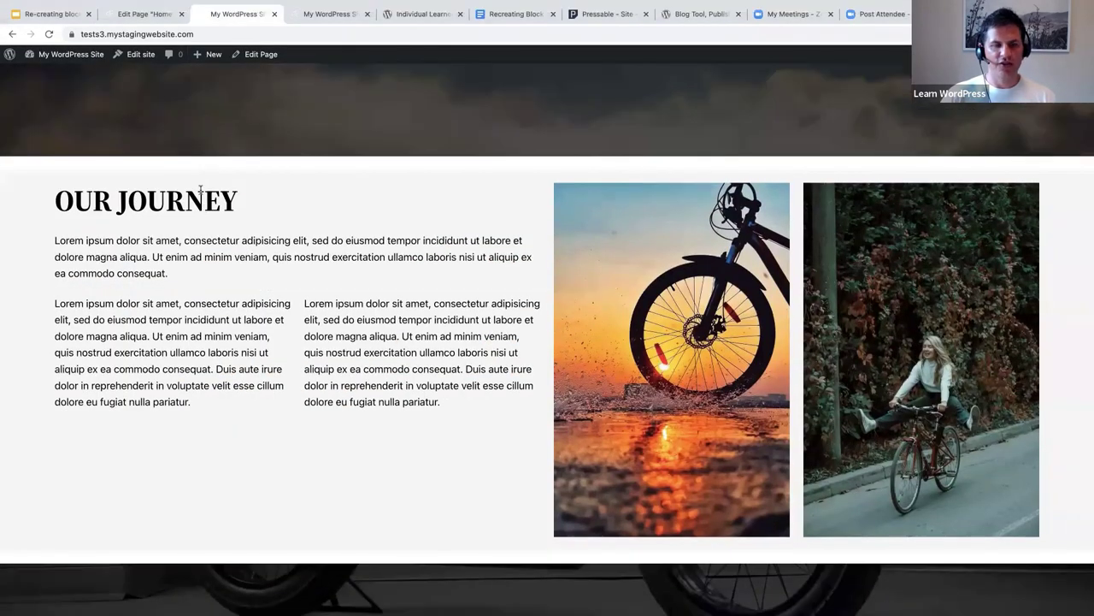
pyautogui.click(144, 13)
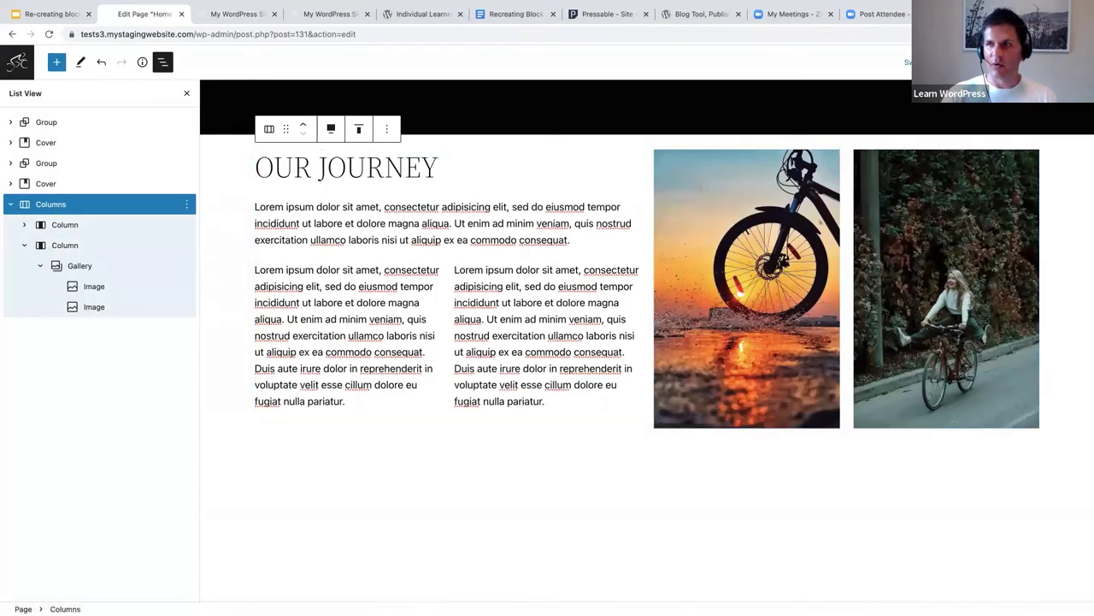
# - Give the Our Journey Columns section the light grey Tertiary (F6F6F6) background, then close the side panels
pyautogui.hotkey('ctrl', 'shift', ',')
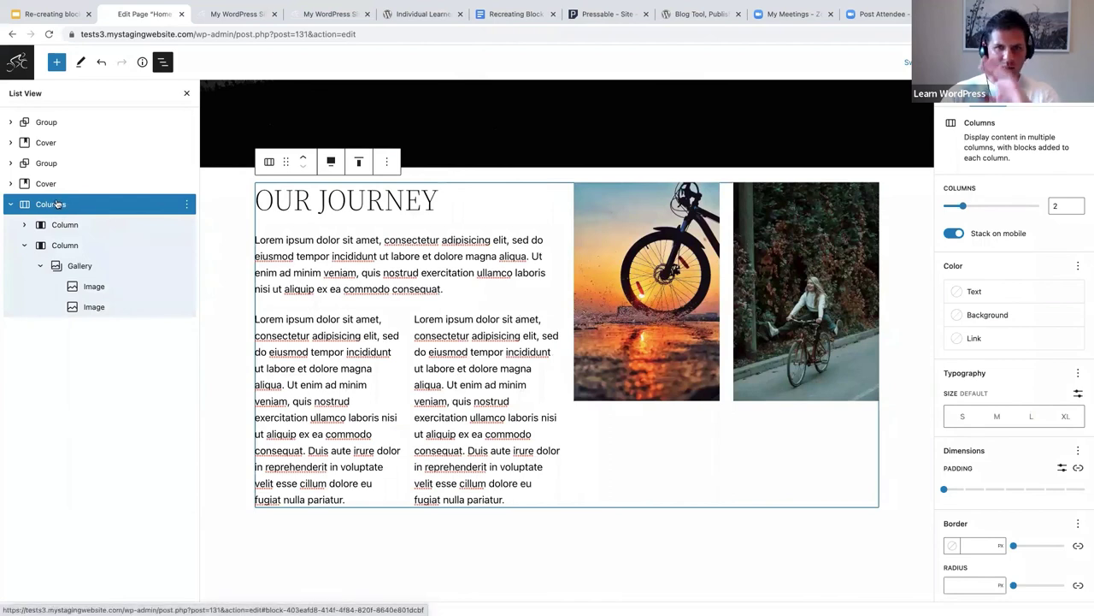
pyautogui.click(987, 314)
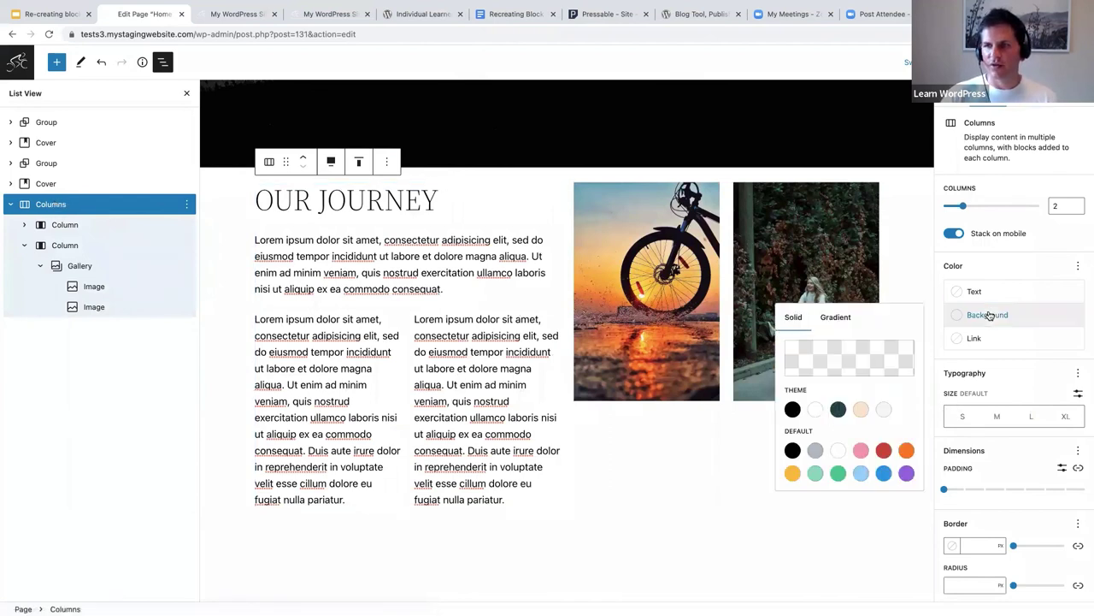
pyautogui.click(884, 409)
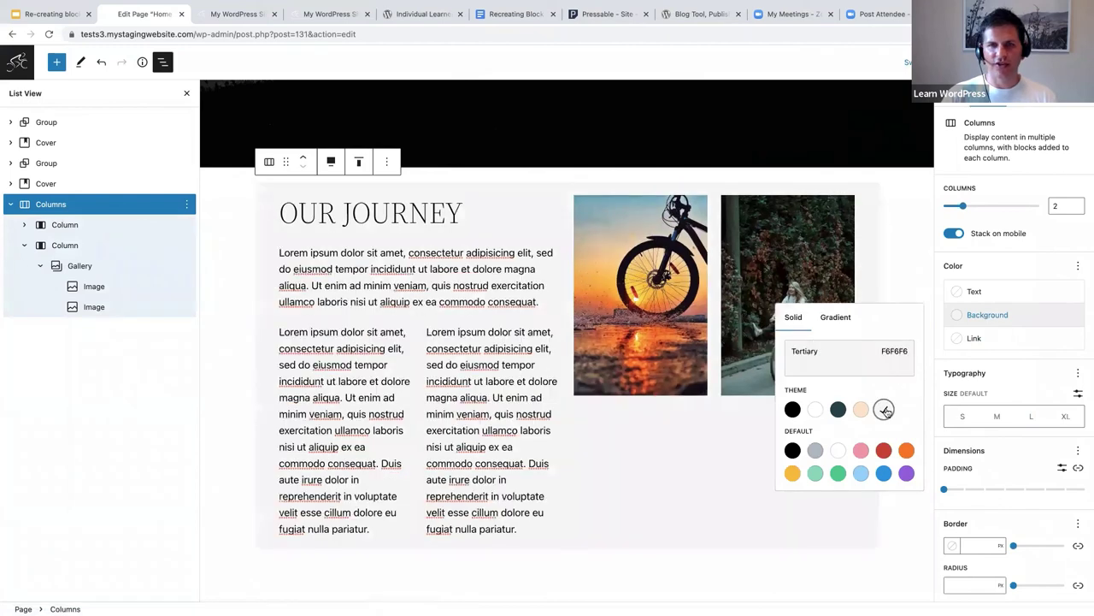
pyautogui.click(187, 93)
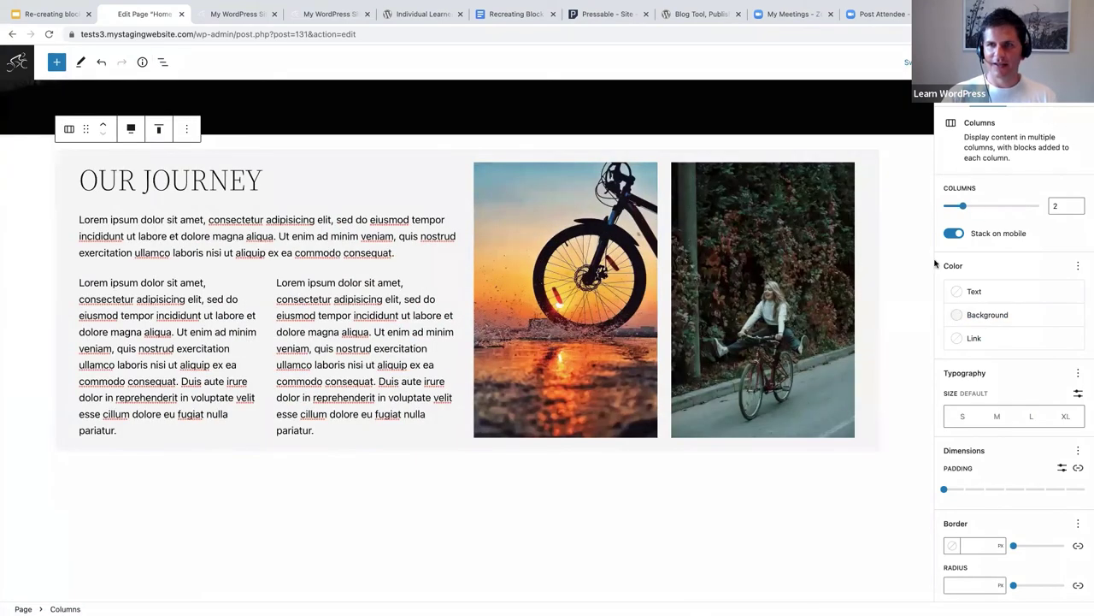
pyautogui.hotkey('ctrl', 'shift', ',')
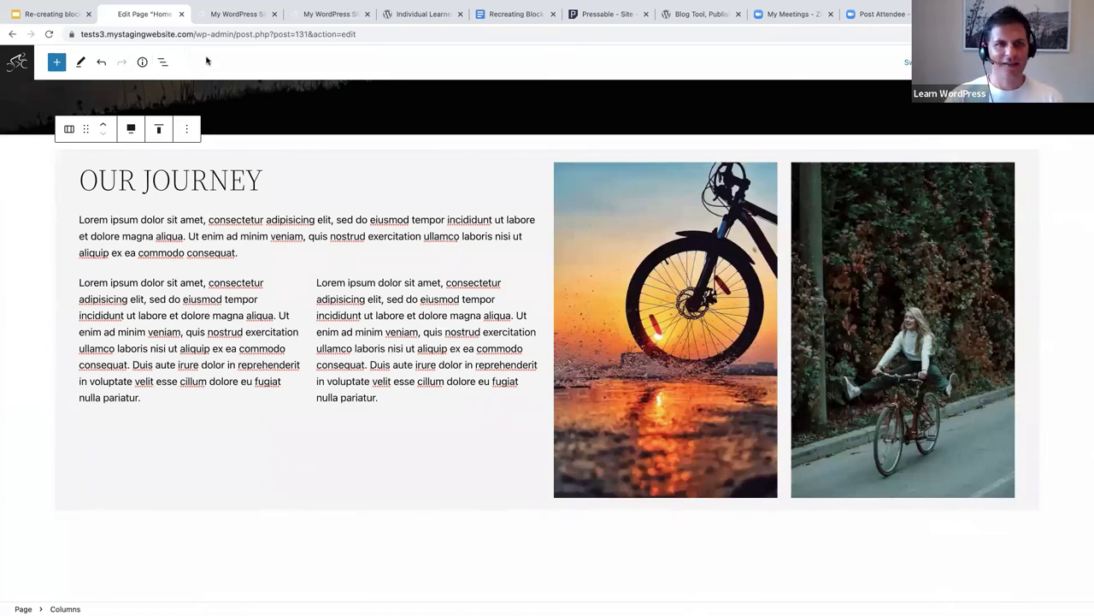
# - Make the OUR JOURNEY heading bold to match the published site
pyautogui.click(224, 15)
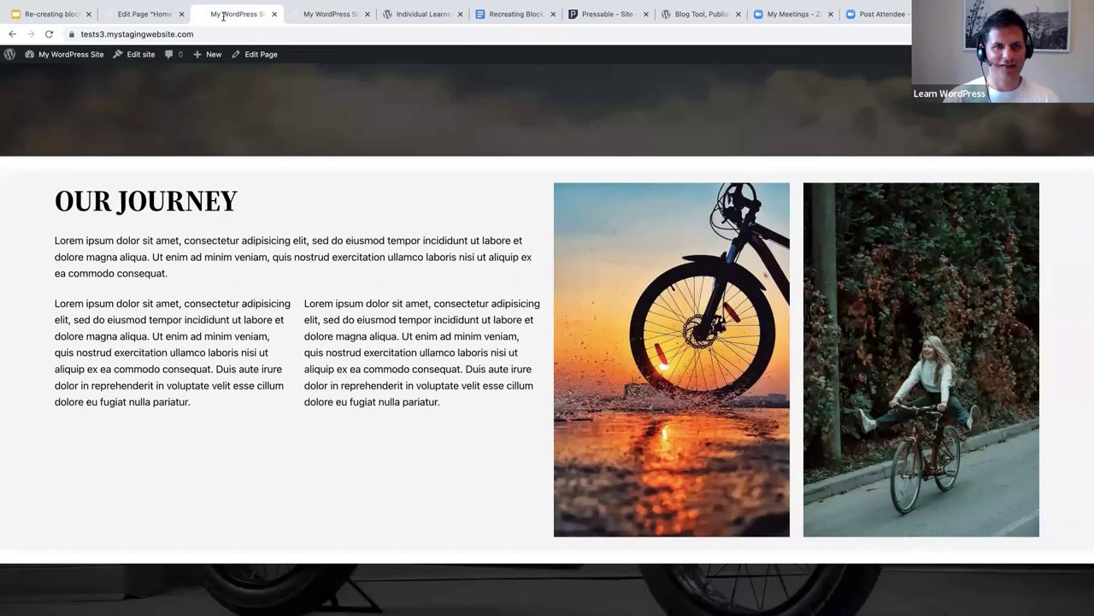
pyautogui.moveTo(145, 32)
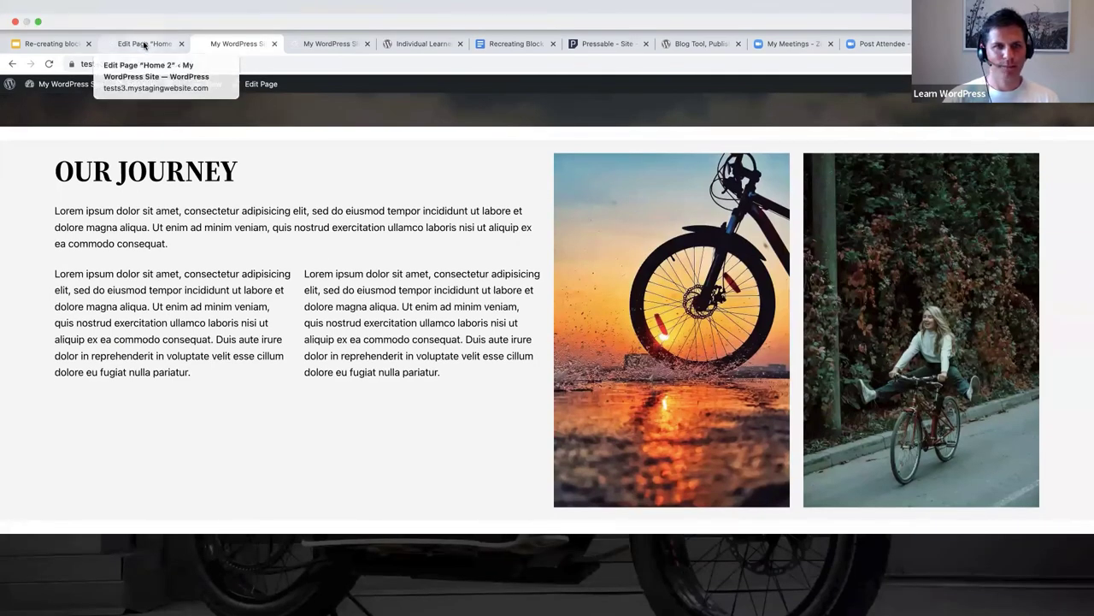
pyautogui.click(146, 43)
pyautogui.moveTo(258, 179); pyautogui.dragTo(82, 178)
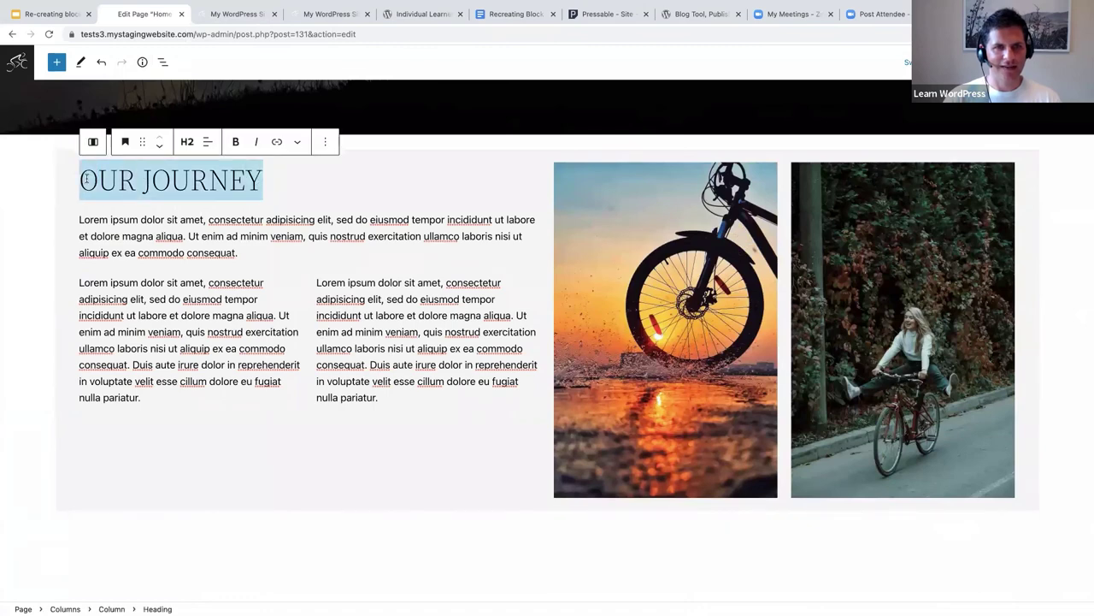
pyautogui.click(235, 142)
pyautogui.click(300, 194)
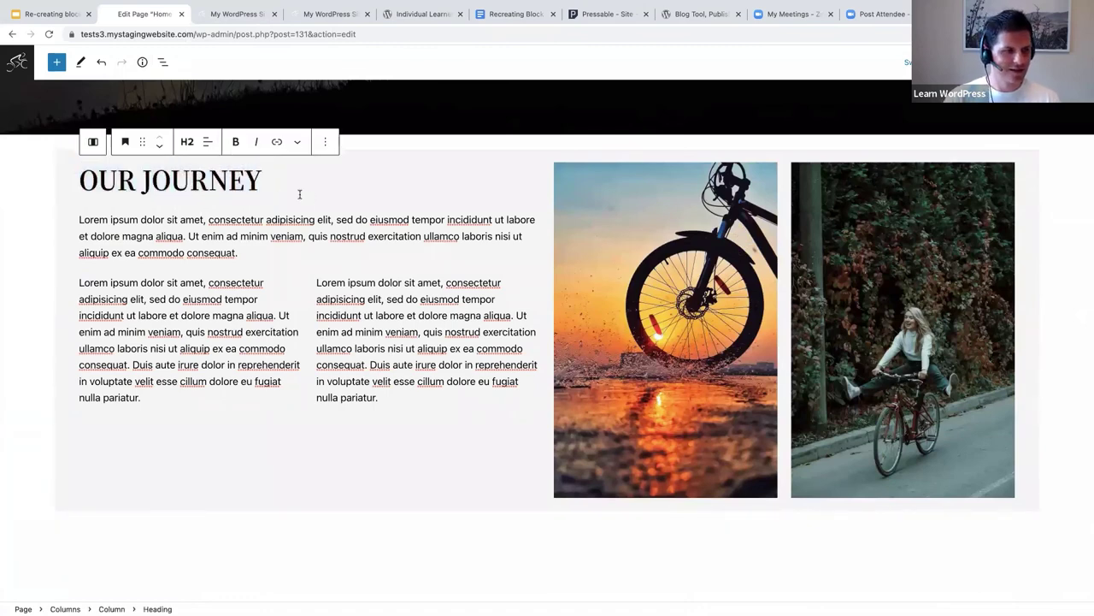
# - Check the bold heading on the published page, then return to the editor's text column
pyautogui.click(238, 16)
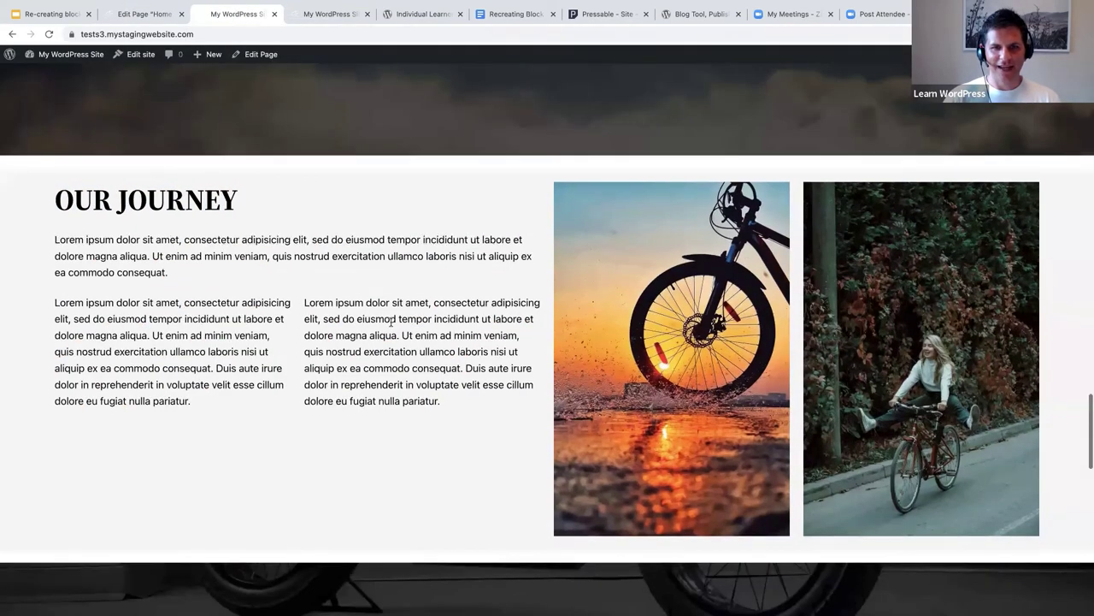
pyautogui.scroll(-2, 391, 322)
pyautogui.scroll(-6, 391, 322)
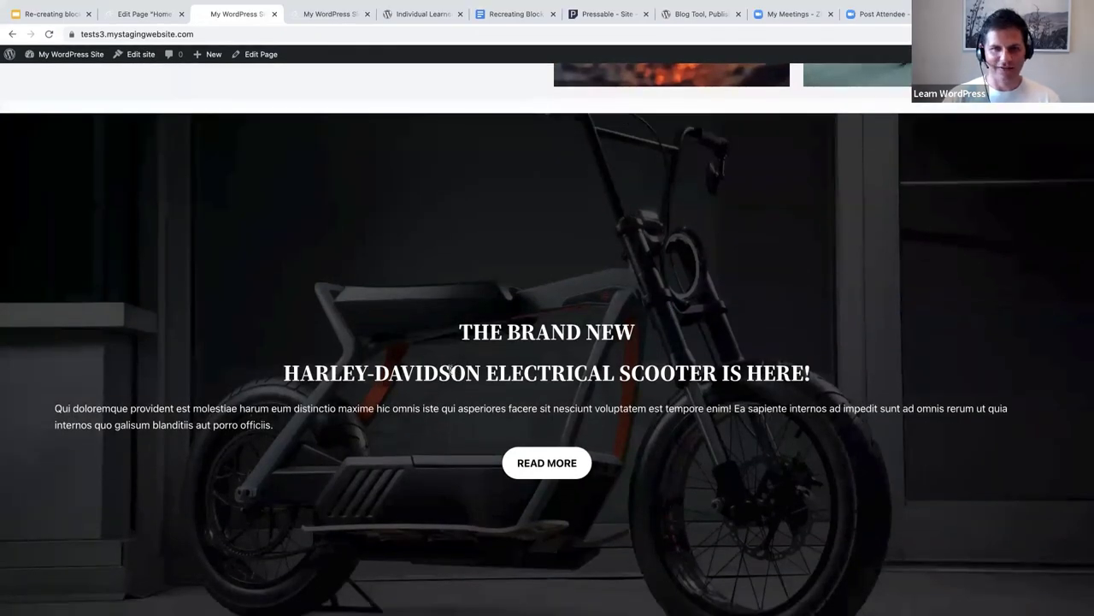
pyautogui.scroll(-1, 450, 371)
pyautogui.scroll(1, 450, 371)
pyautogui.scroll(-1, 290, 288)
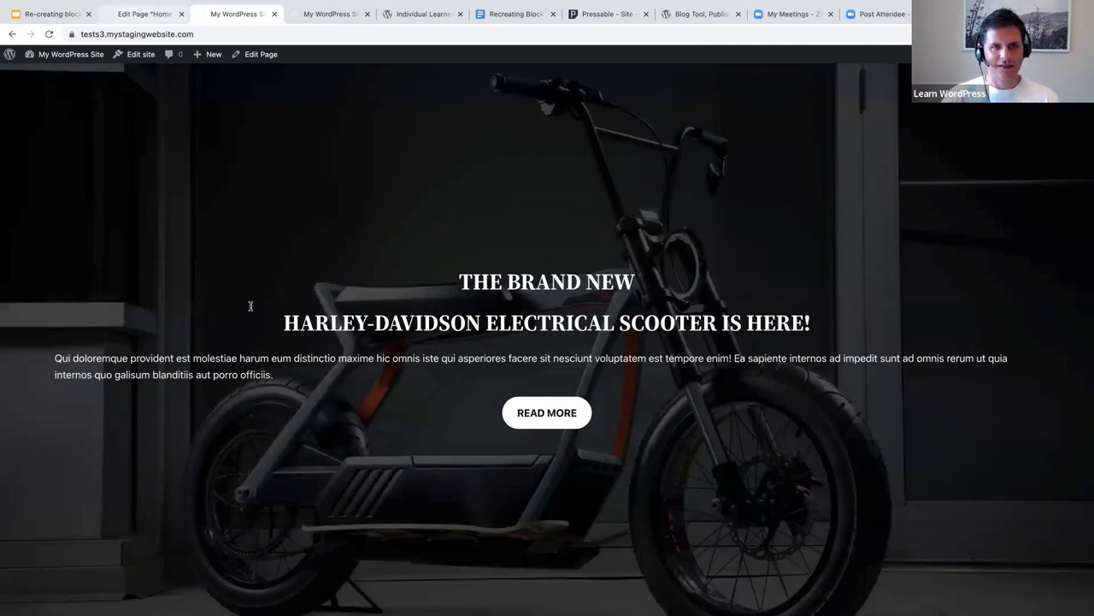
pyautogui.hotkey('ctrl', 'shift', 'Tab')
pyautogui.click(85, 450)
# - Insert a Cover block below the columns using the Harley-Davidson scooter image from the media library
pyautogui.click(72, 450)
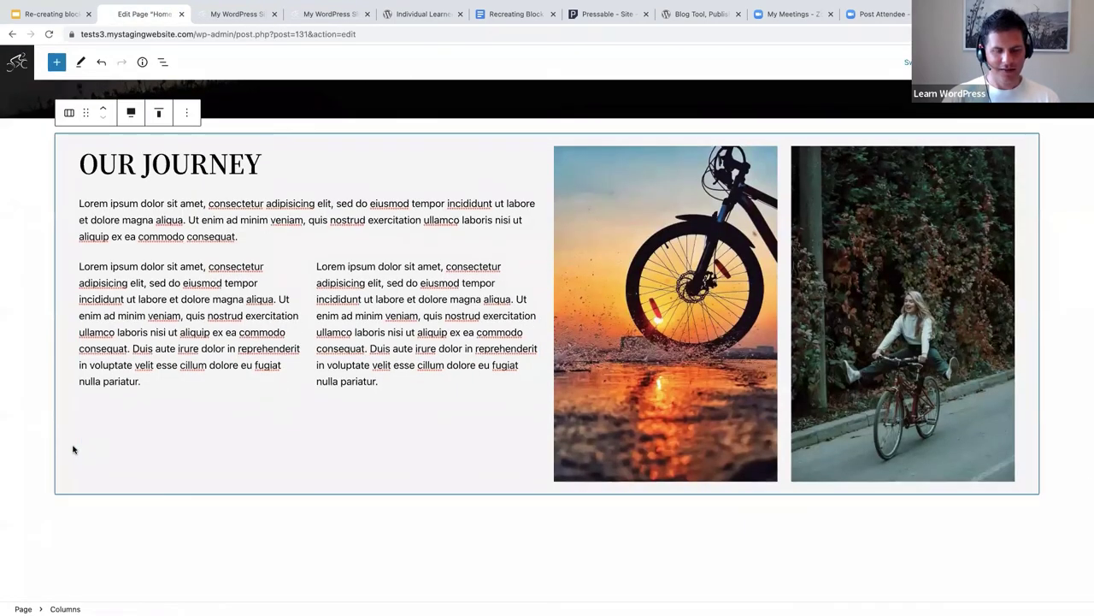
pyautogui.press('Return')
pyautogui.write('/')
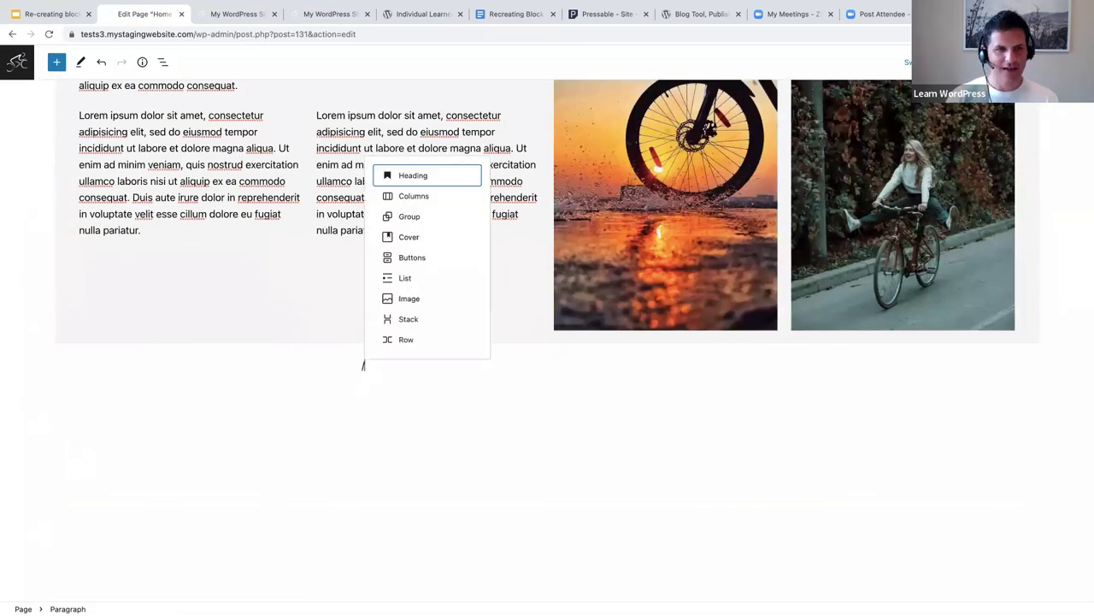
pyautogui.write('cover')
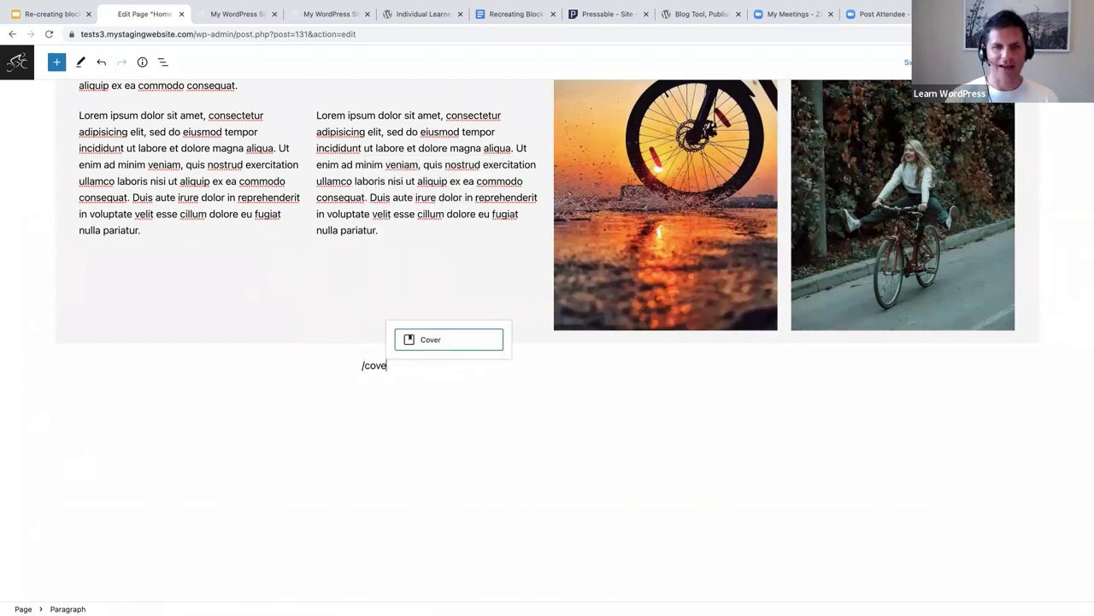
pyautogui.click(442, 342)
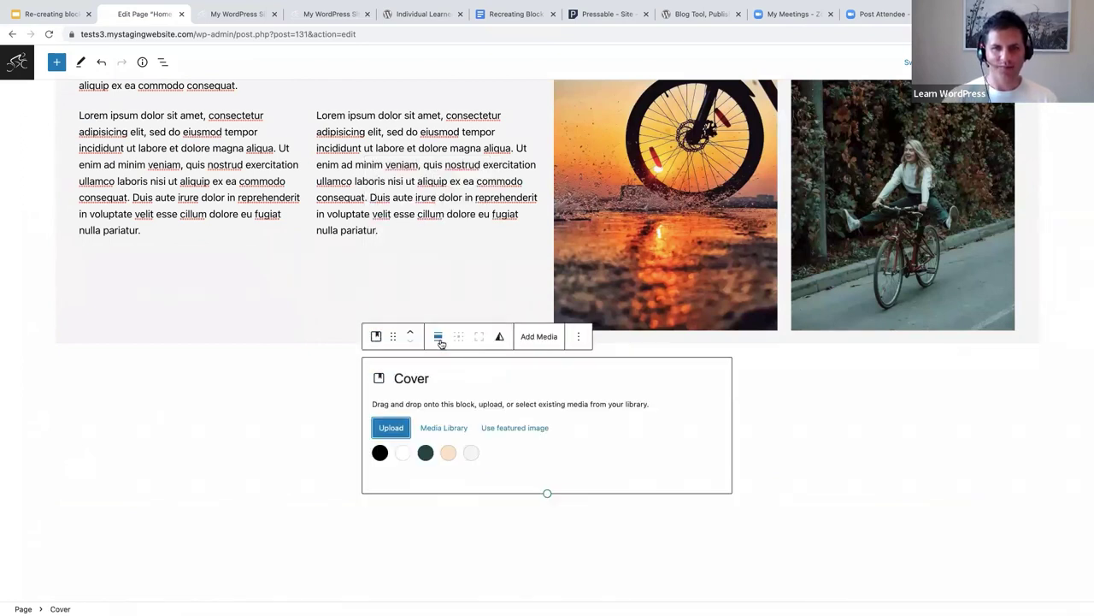
pyautogui.click(439, 430)
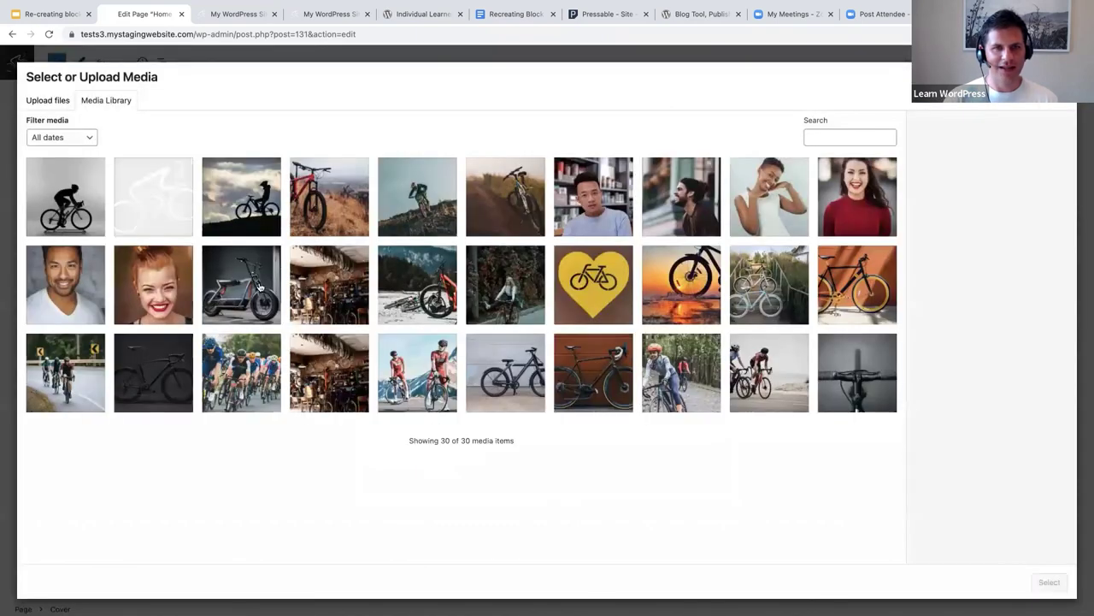
pyautogui.click(242, 276)
pyautogui.click(1050, 581)
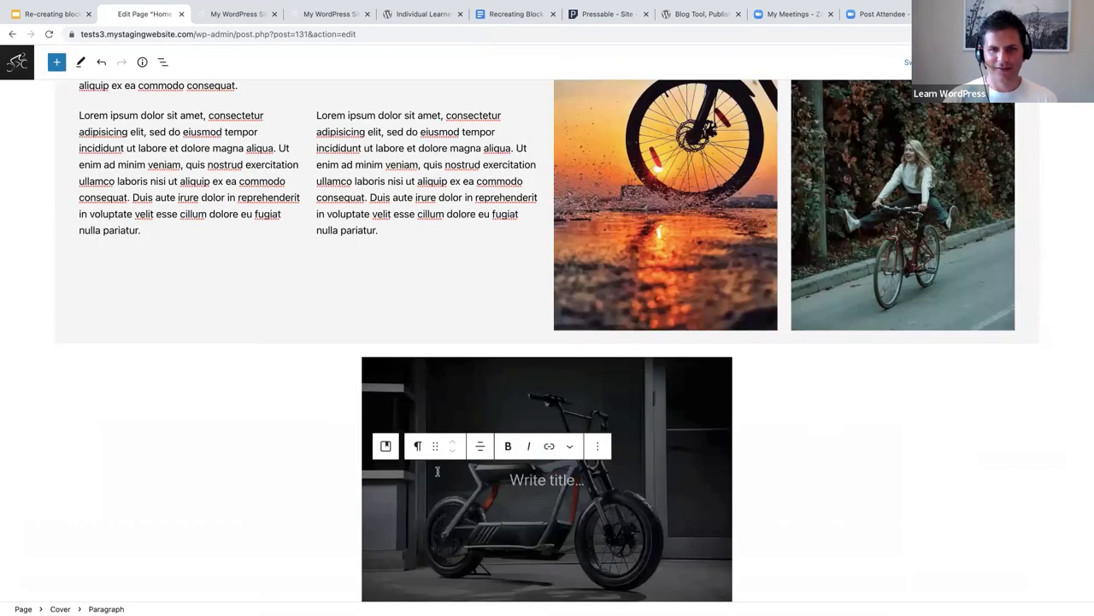
# - Make the scooter cover full width and full screen height
pyautogui.click(399, 376)
pyautogui.click(438, 333)
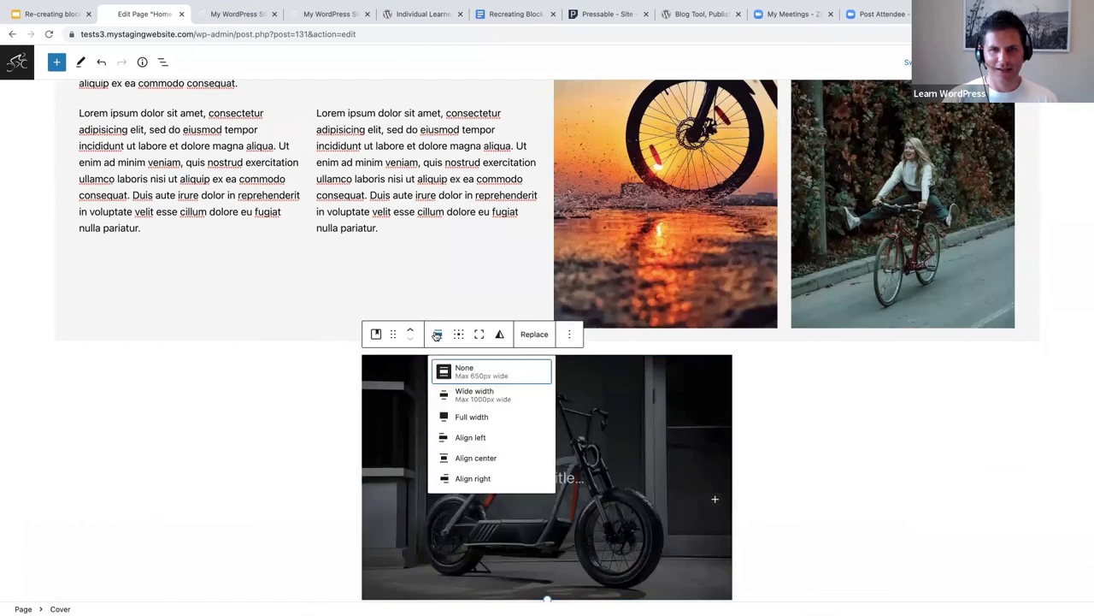
pyautogui.click(472, 417)
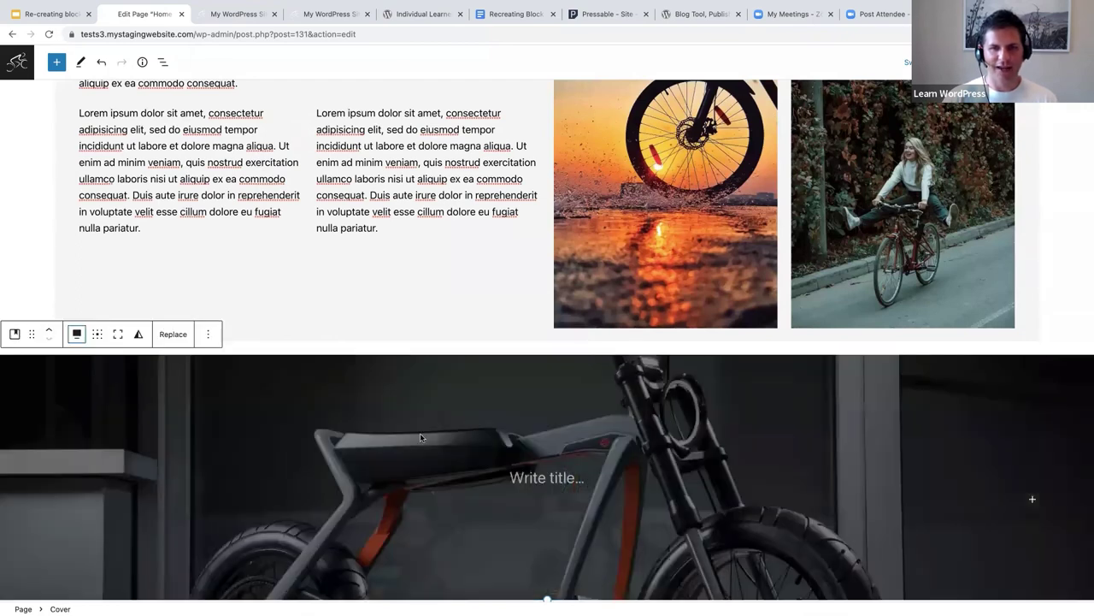
pyautogui.scroll(-2, 420, 432)
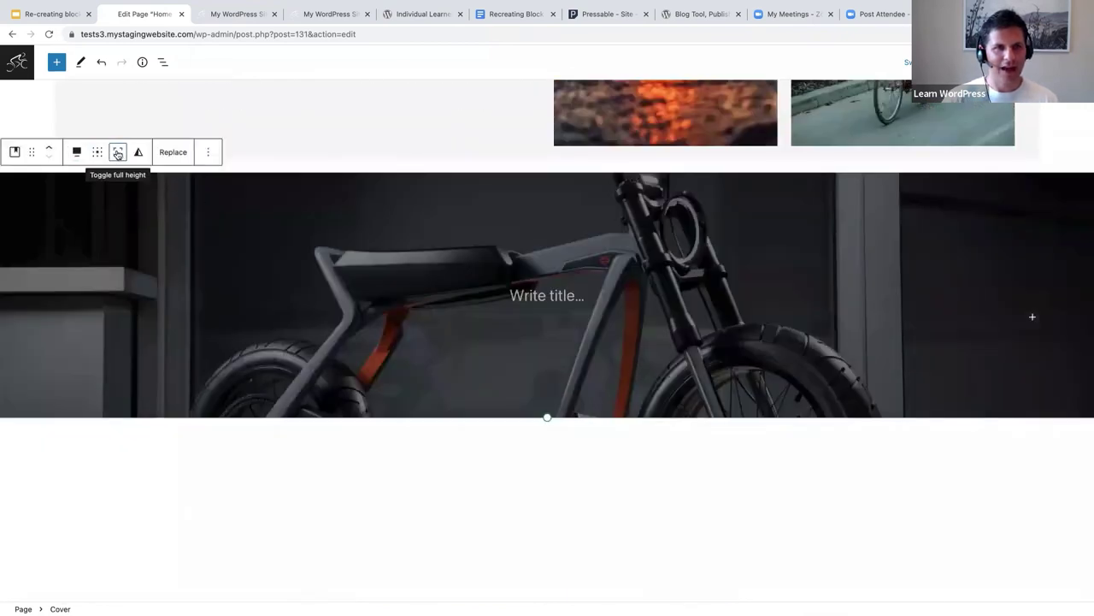
pyautogui.click(118, 152)
pyautogui.scroll(-1, 346, 336)
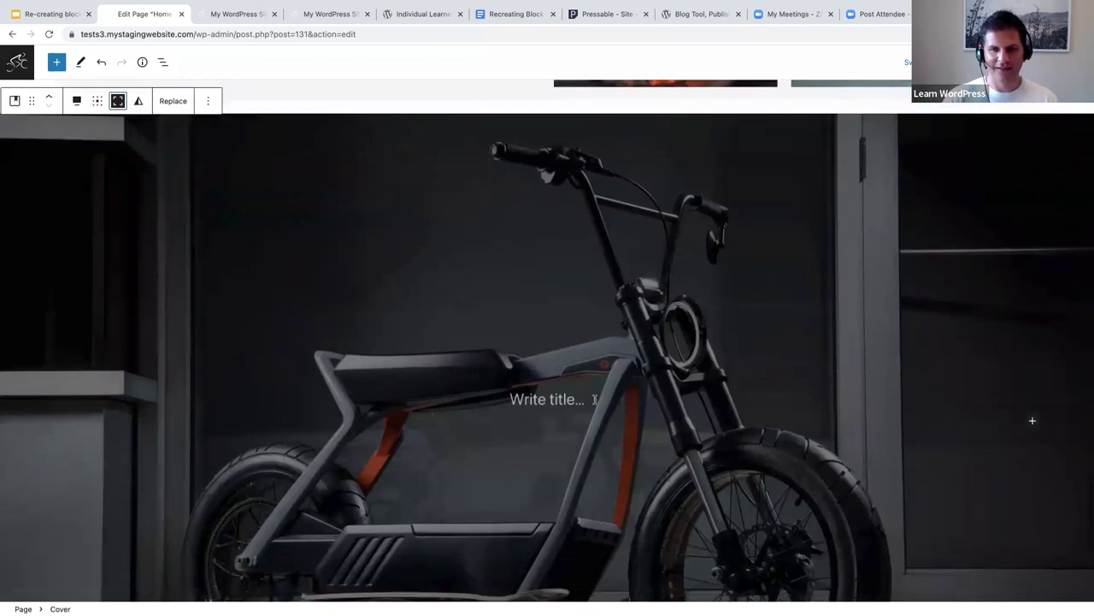
pyautogui.click(548, 400)
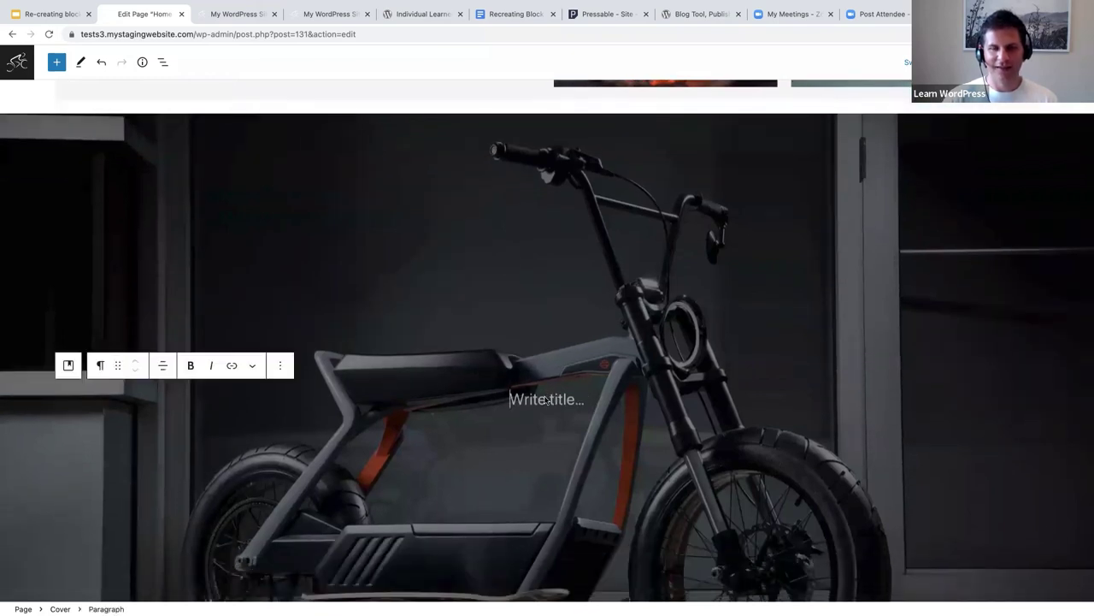
# - Paste 'The brand new Harley-Davidson electrical scooter is here!' from the reference doc into the cover
pyautogui.click(499, 21)
pyautogui.scroll(-3, 328, 333)
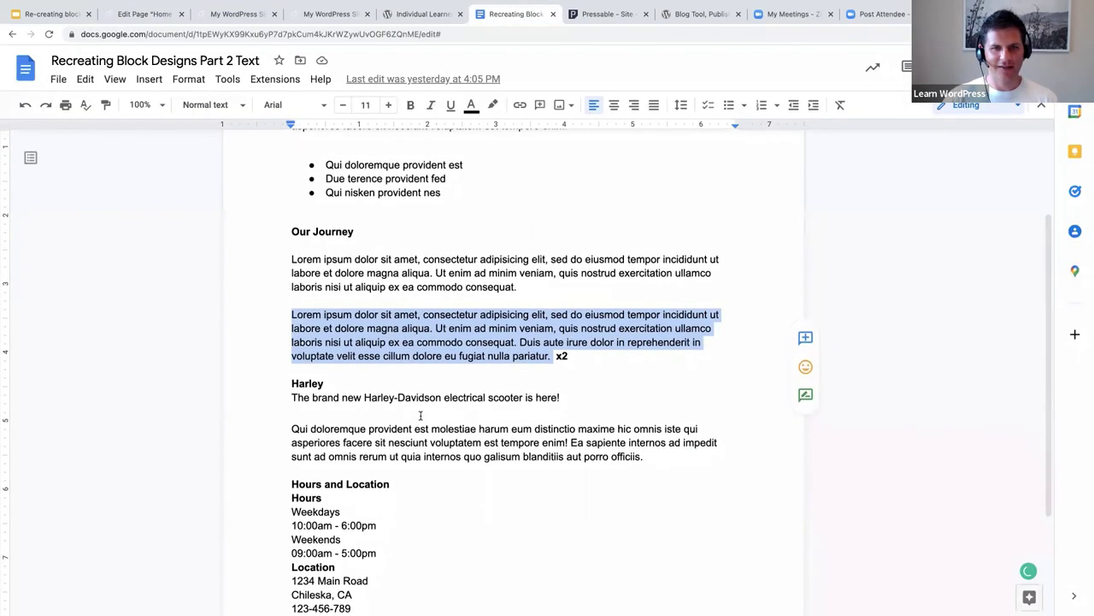
pyautogui.moveTo(287, 343); pyautogui.dragTo(562, 341)
pyautogui.hotkey('ctrl', 'c')
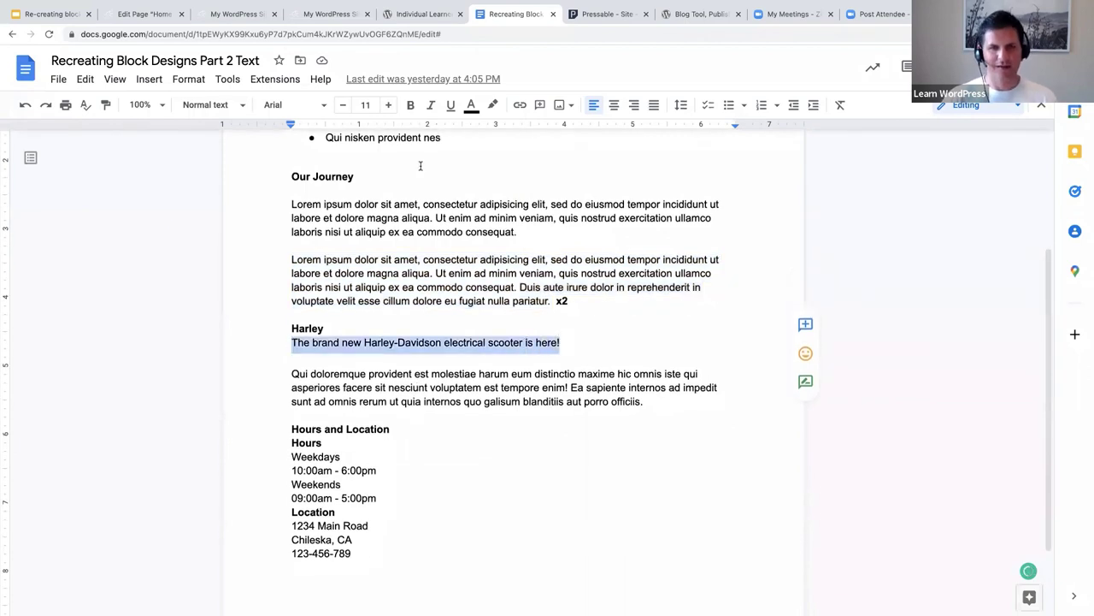
pyautogui.click(143, 13)
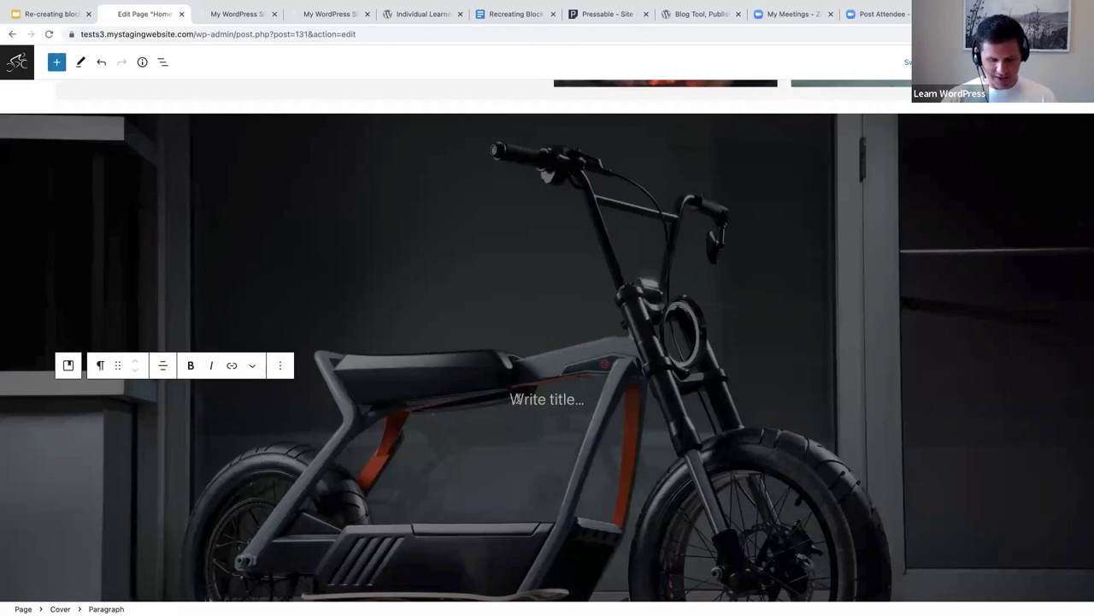
pyautogui.hotkey('ctrl', 'v')
# - Transform the pasted tagline paragraph into a heading
pyautogui.moveTo(346, 398); pyautogui.dragTo(744, 399)
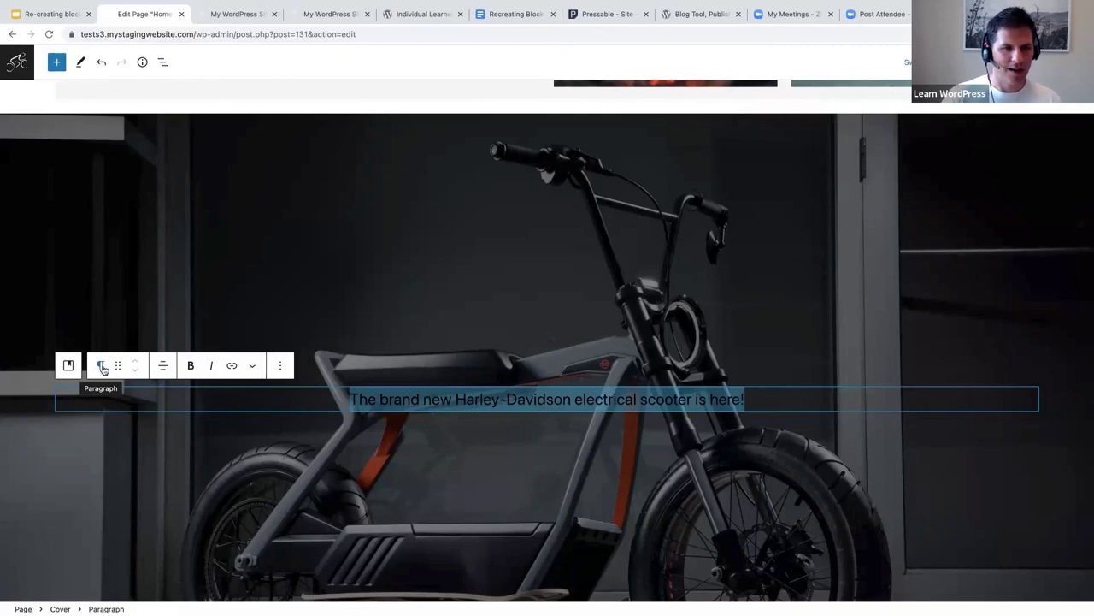
pyautogui.click(103, 368)
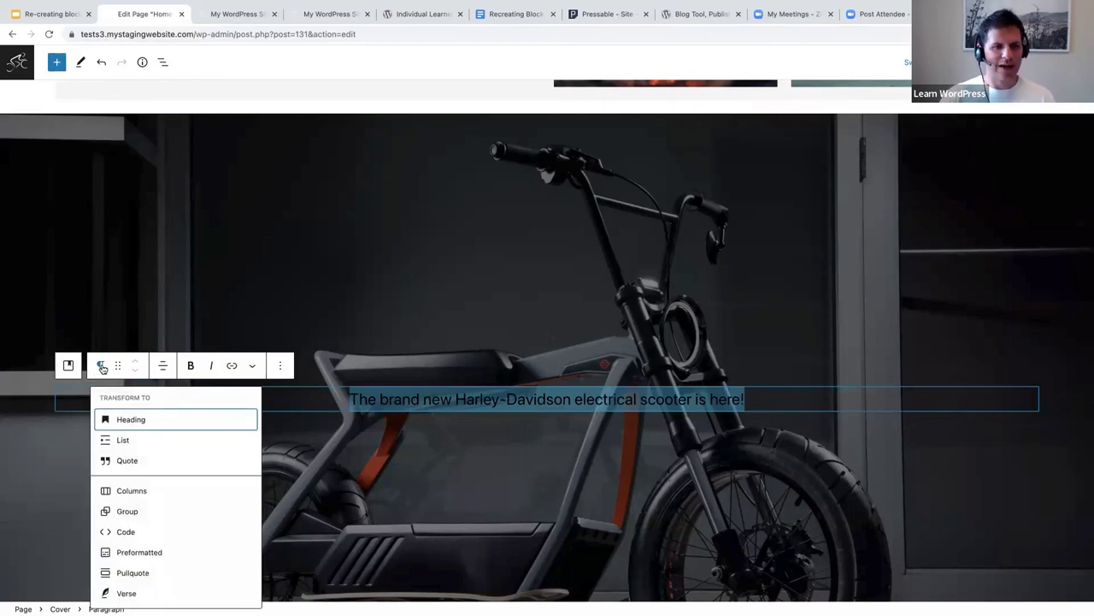
pyautogui.click(130, 421)
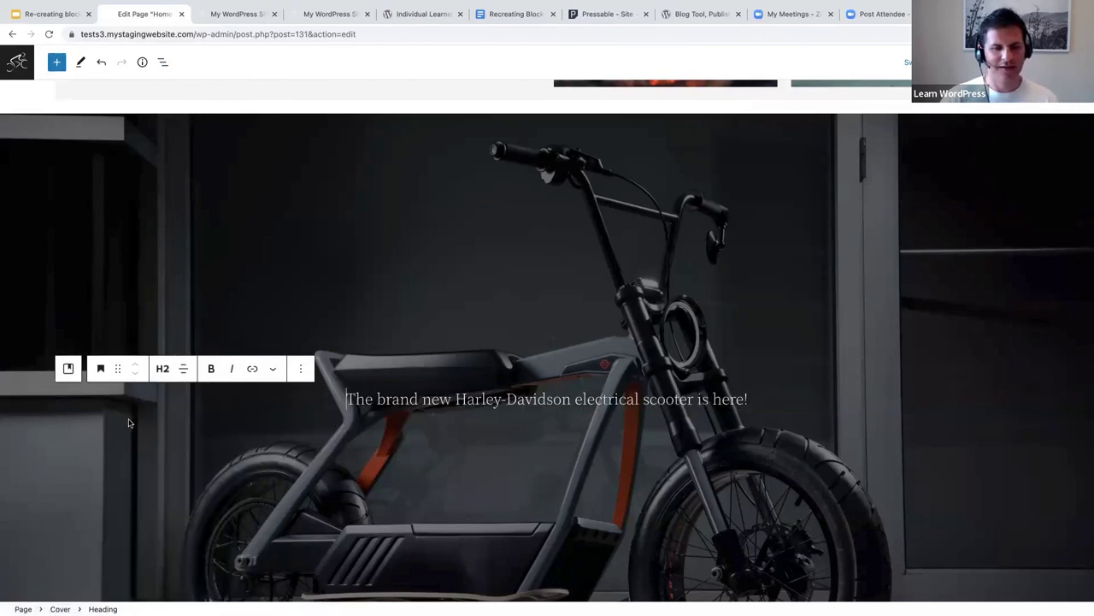
# - Set the cover heading to a custom font size of 40 px
pyautogui.moveTo(755, 399); pyautogui.dragTo(350, 398)
pyautogui.hotkey('ctrl', 'shift', ',')
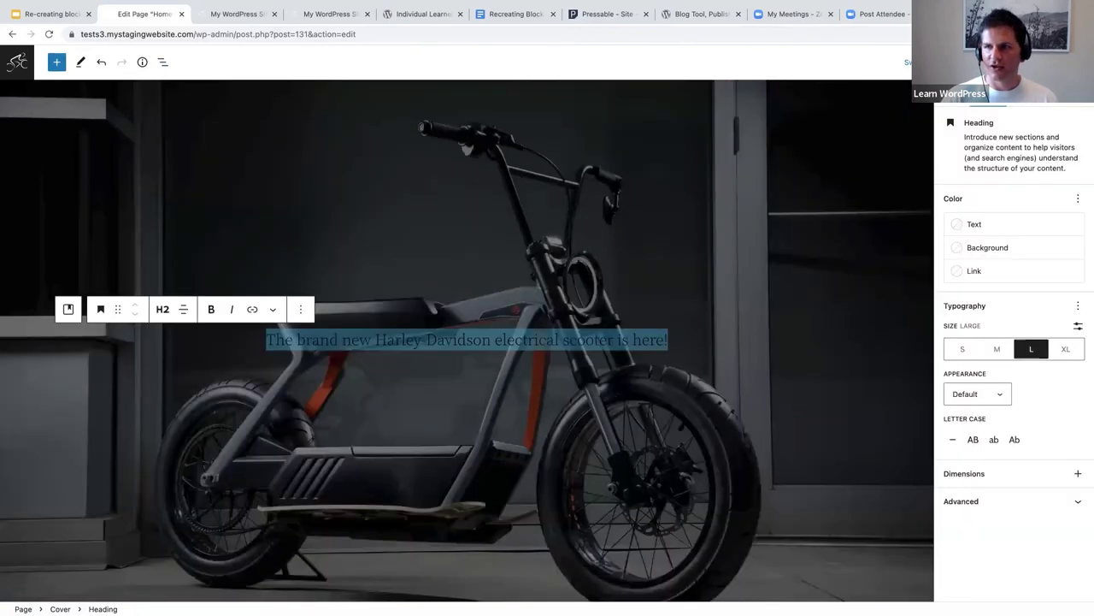
pyautogui.click(1078, 328)
pyautogui.click(1071, 349)
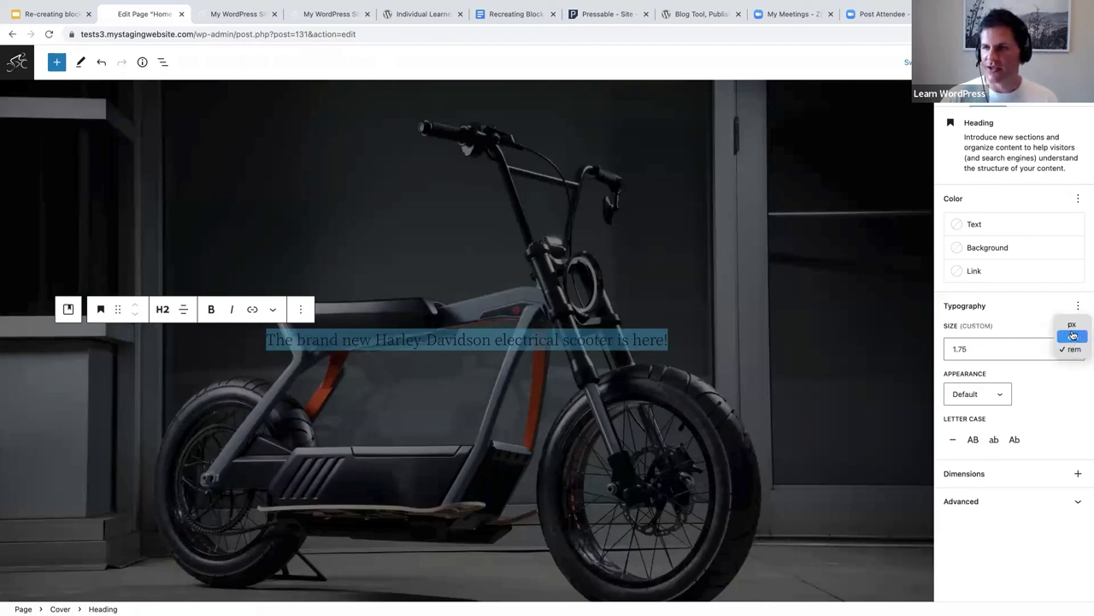
pyautogui.click(1073, 323)
pyautogui.tripleClick(967, 348)
pyautogui.write('40')
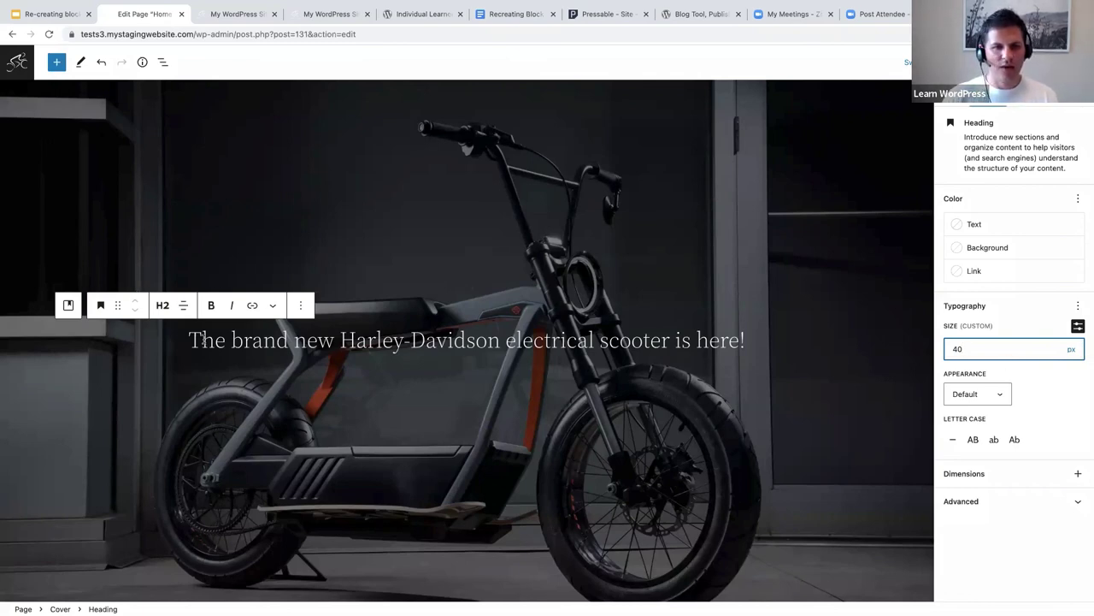
# - Make the cover heading text bold and white
pyautogui.moveTo(187, 340); pyautogui.dragTo(746, 340)
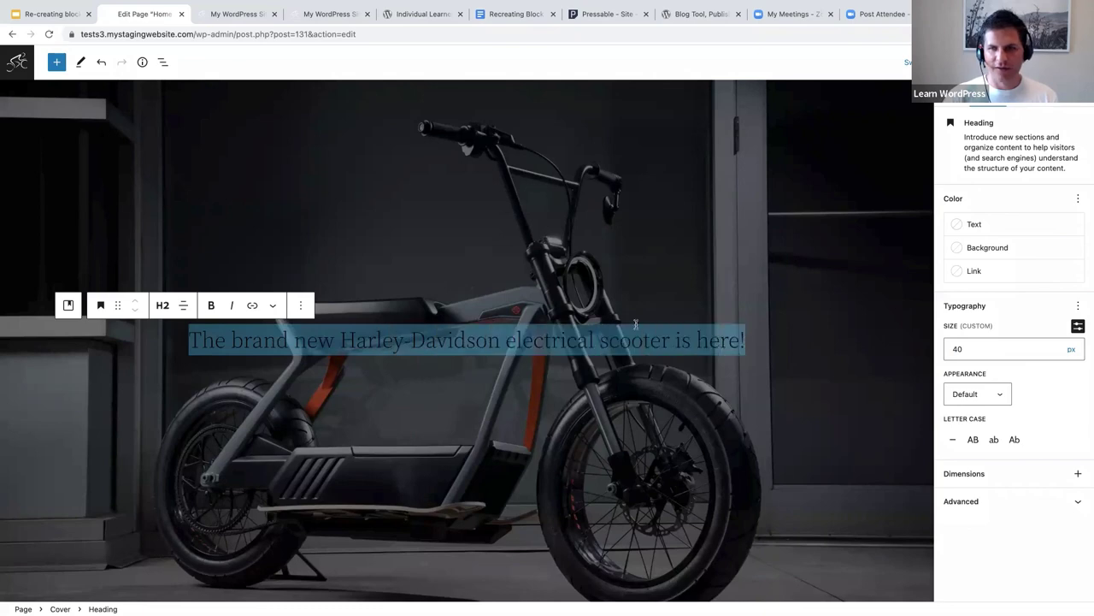
pyautogui.click(217, 307)
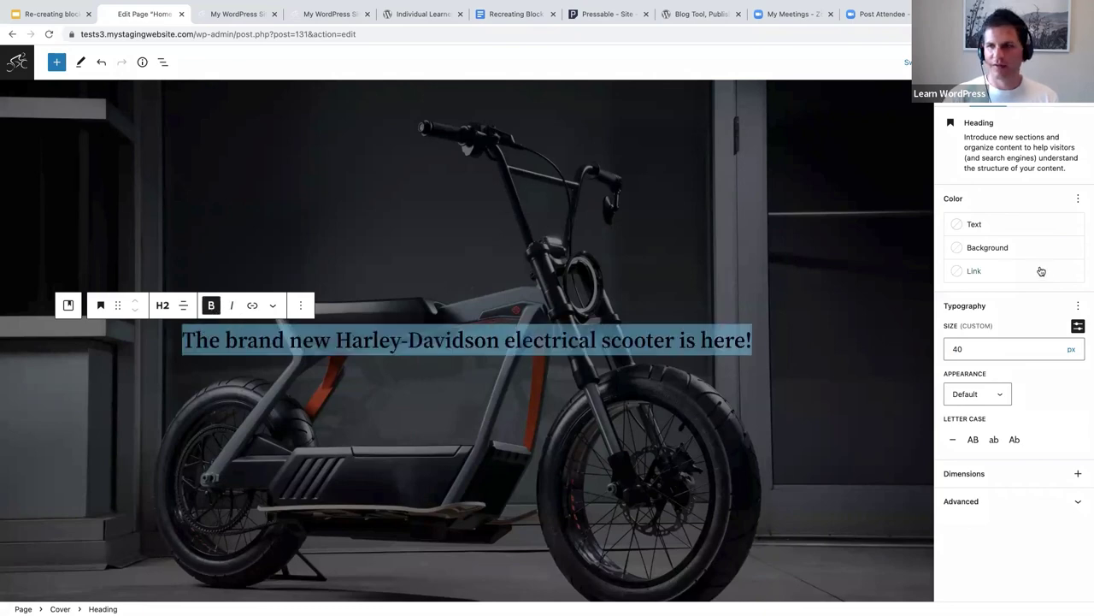
pyautogui.click(996, 231)
pyautogui.click(815, 292)
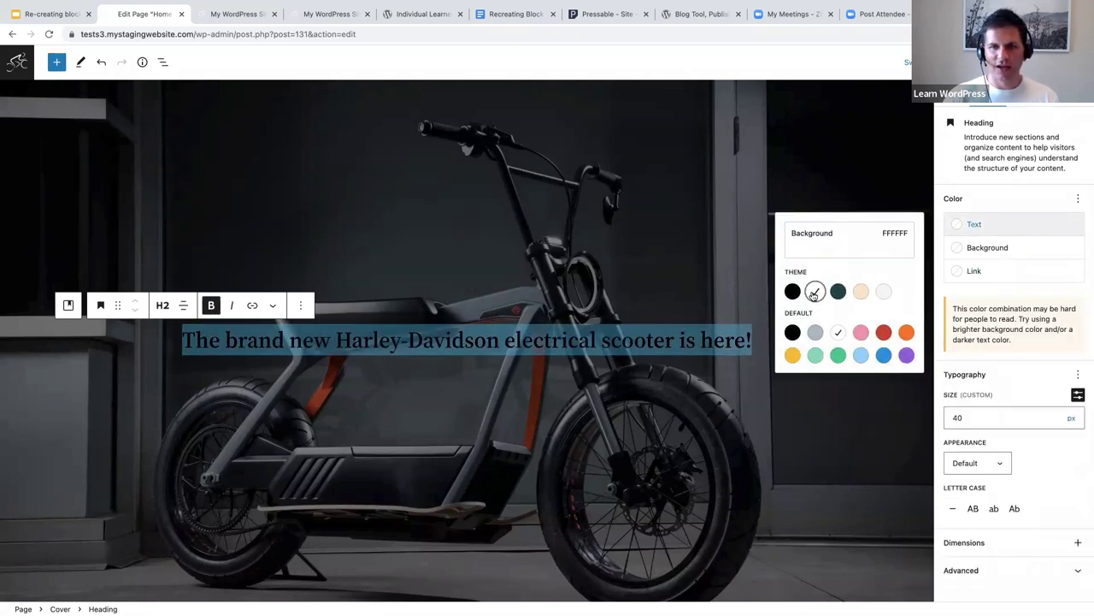
pyautogui.press('Escape')
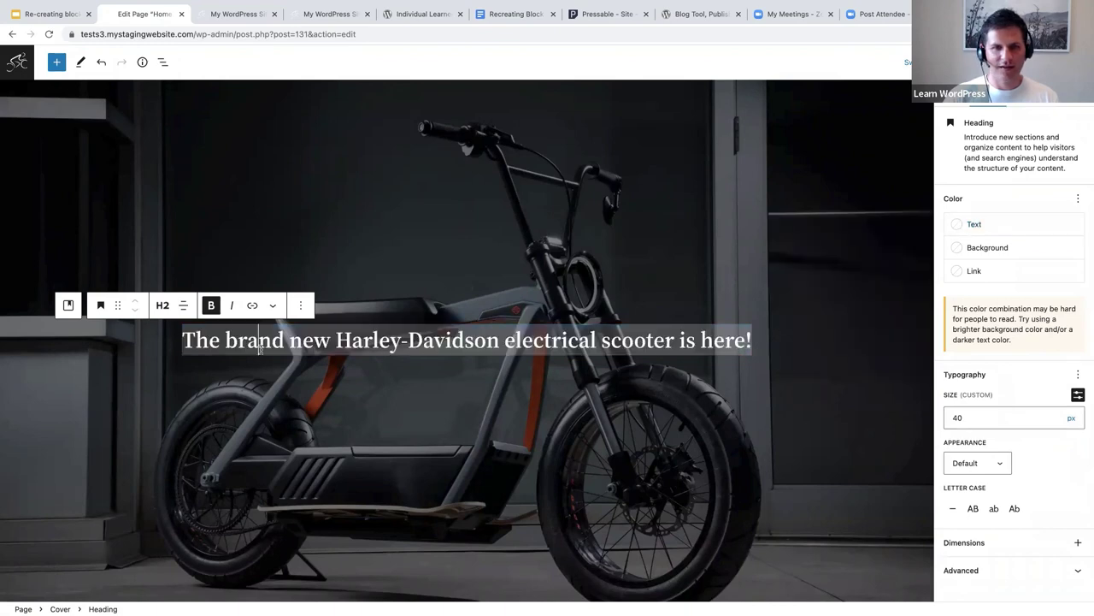
pyautogui.click(787, 335)
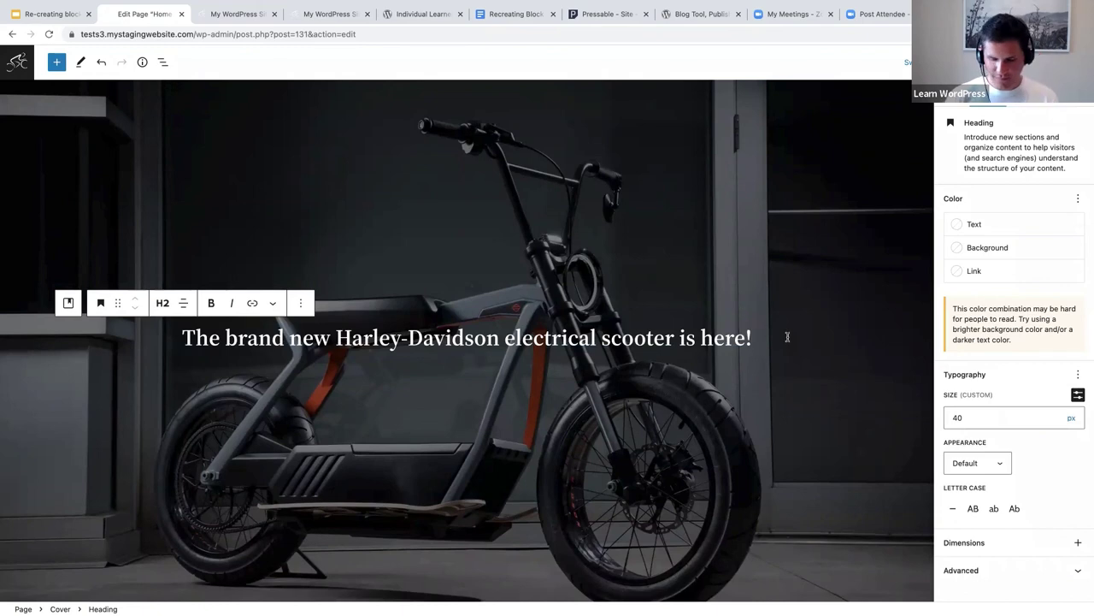
# - Paste the 'Qui doloremque…' paragraph from the reference doc beneath the cover heading, adding an empty block after it
pyautogui.press('Return')
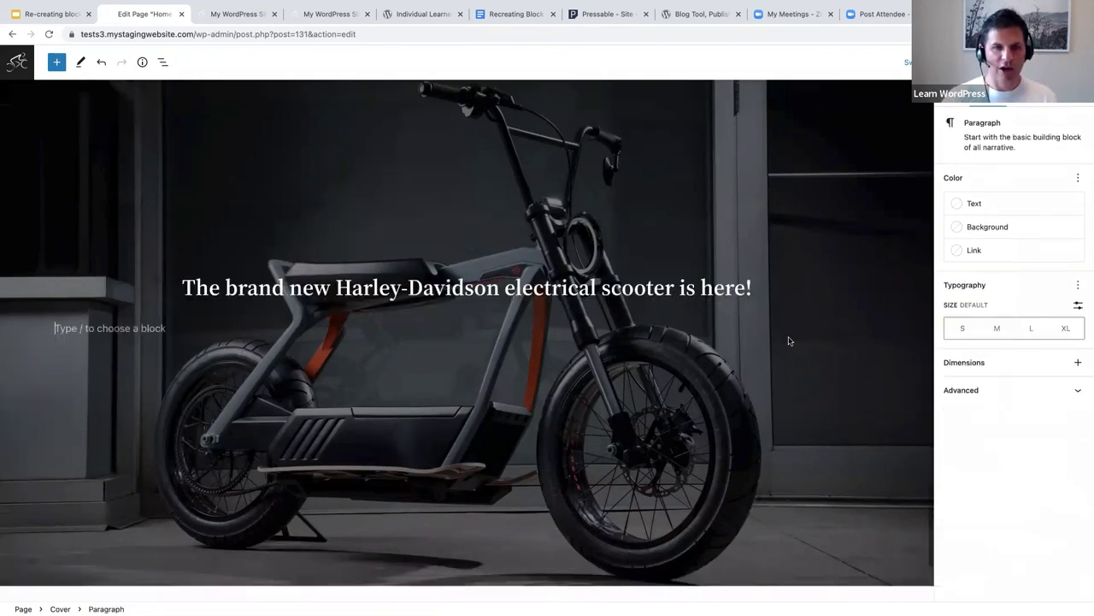
pyautogui.click(522, 14)
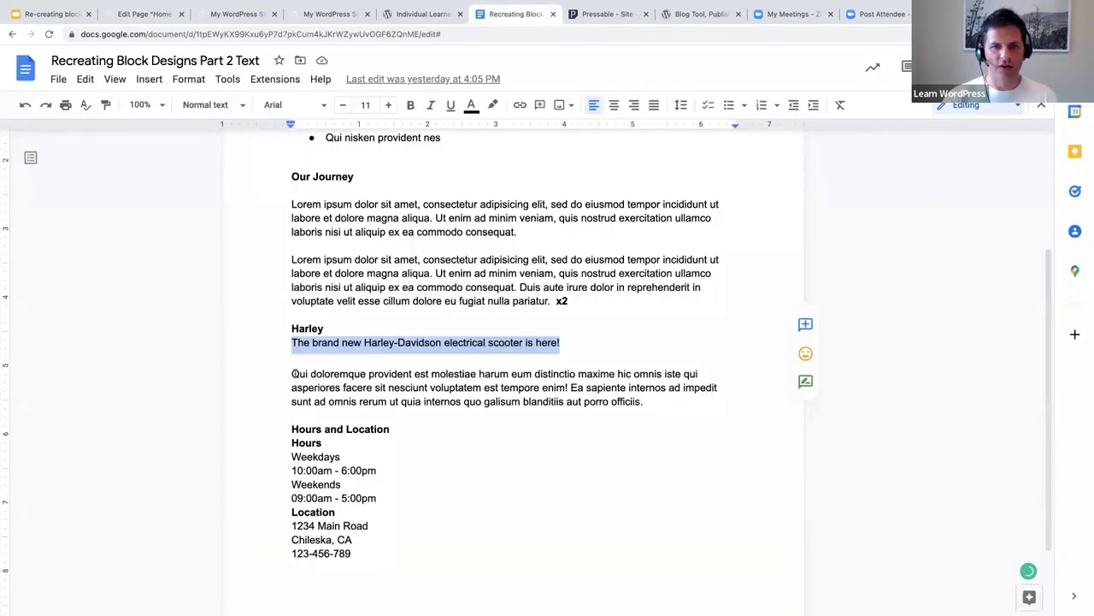
pyautogui.moveTo(292, 374); pyautogui.dragTo(651, 408)
pyautogui.hotkey('ctrl', 'c')
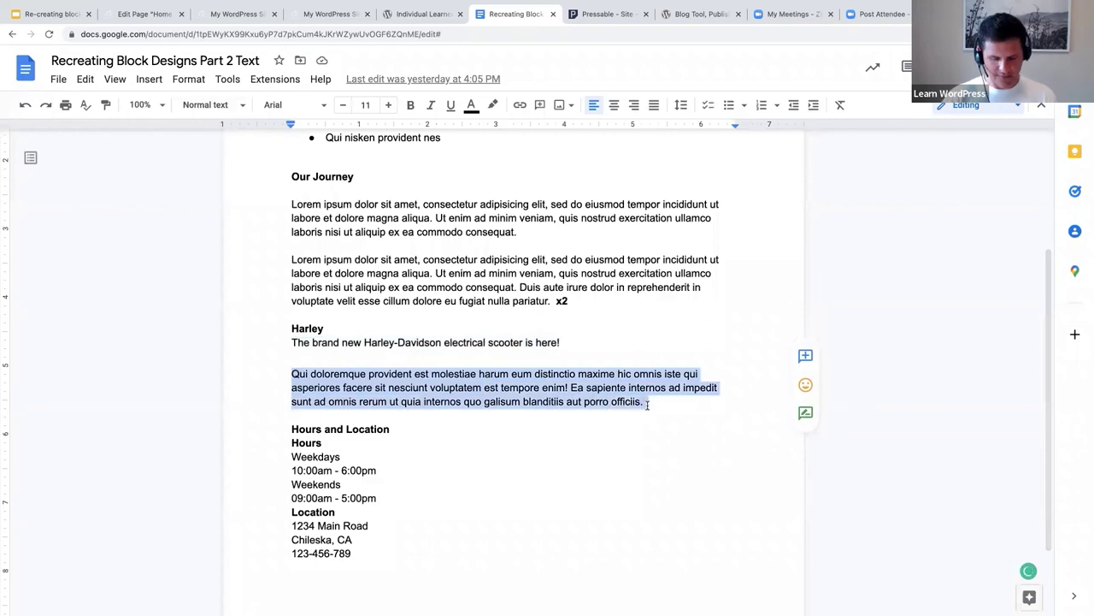
pyautogui.click(141, 14)
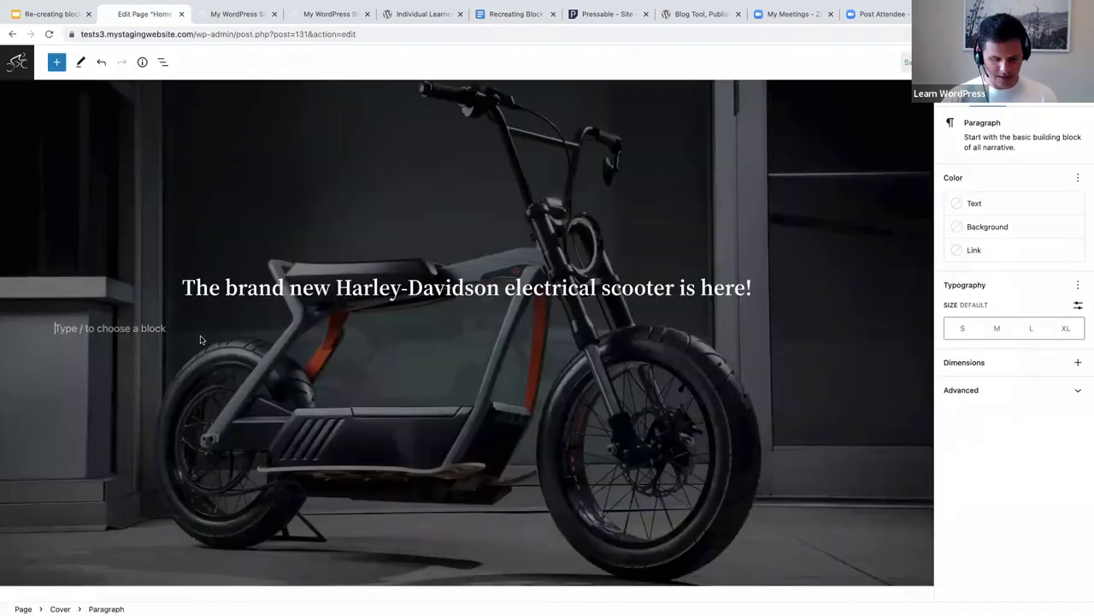
pyautogui.hotkey('ctrl', 'v')
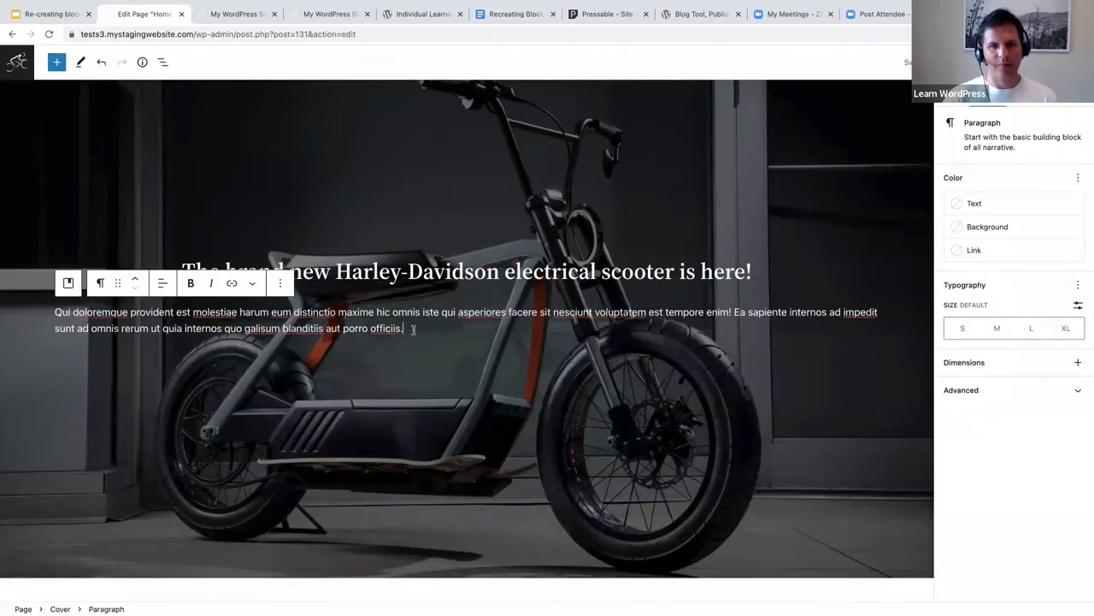
pyautogui.press('Return')
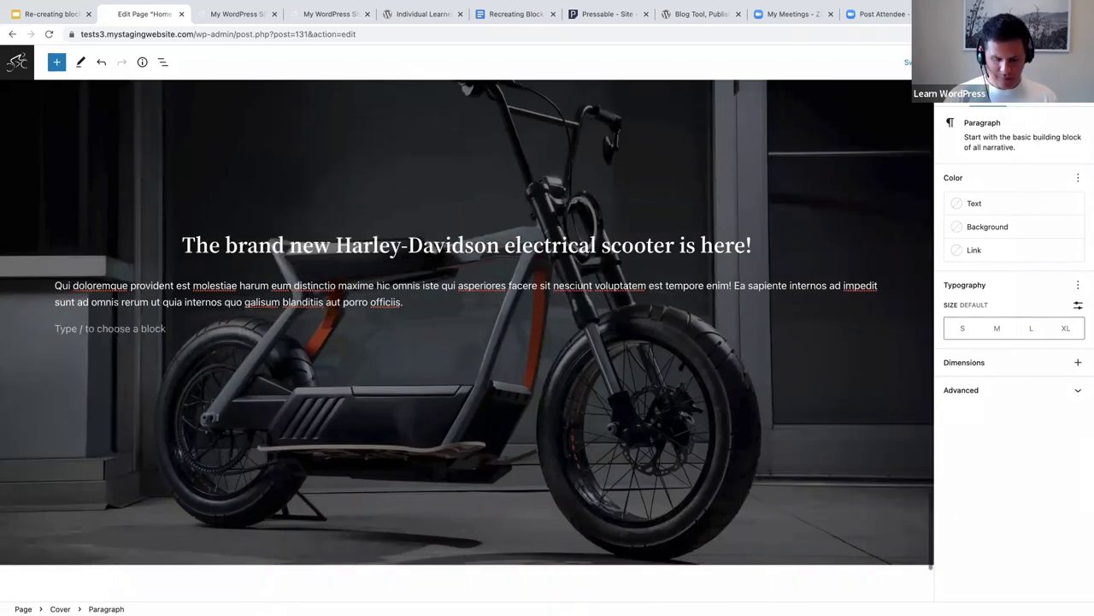
# - Add a Buttons block to the cover with a button labelled 'READ MORE'
pyautogui.write('/butt')
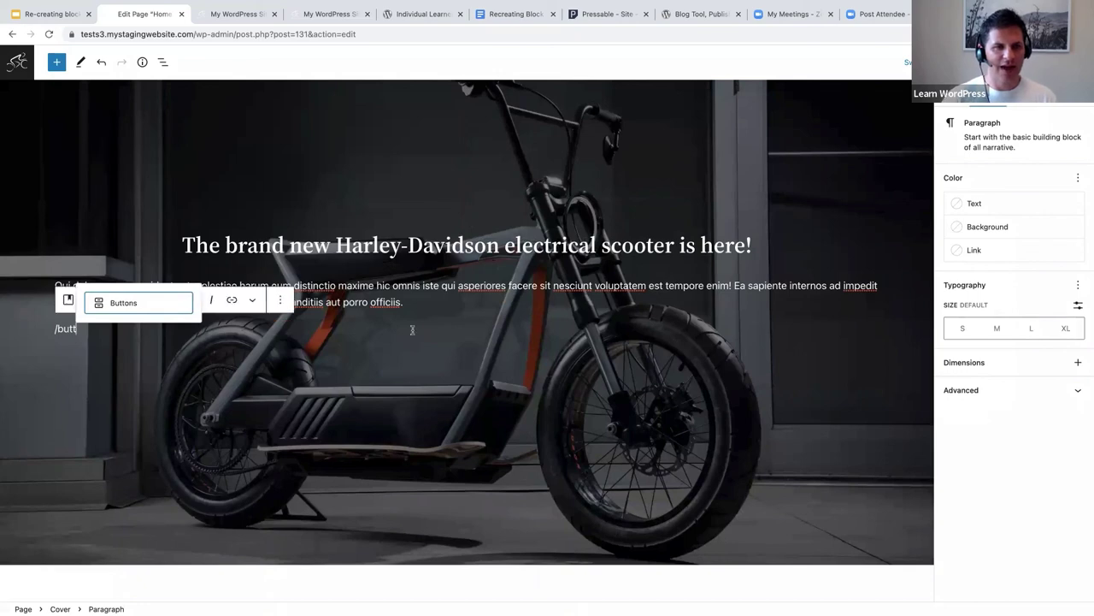
pyautogui.click(116, 309)
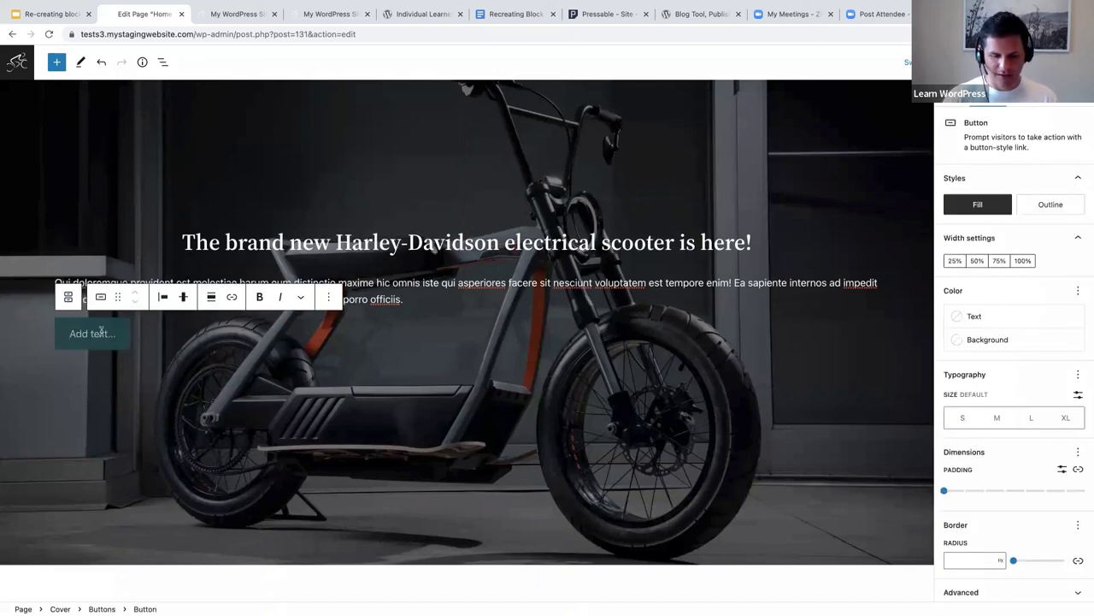
pyautogui.write('READ')
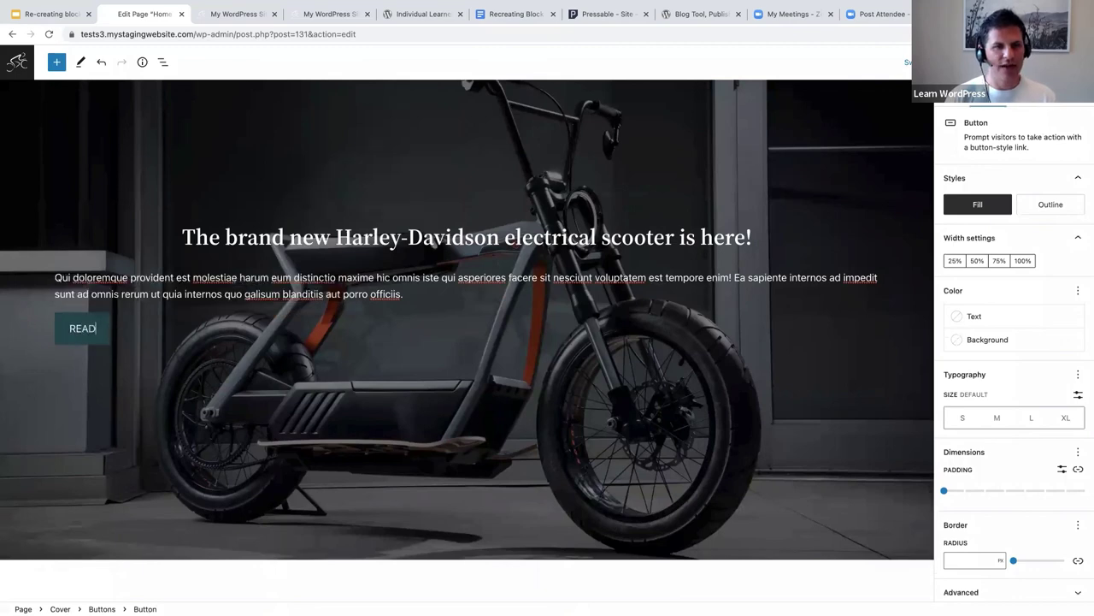
pyautogui.write(' MORE')
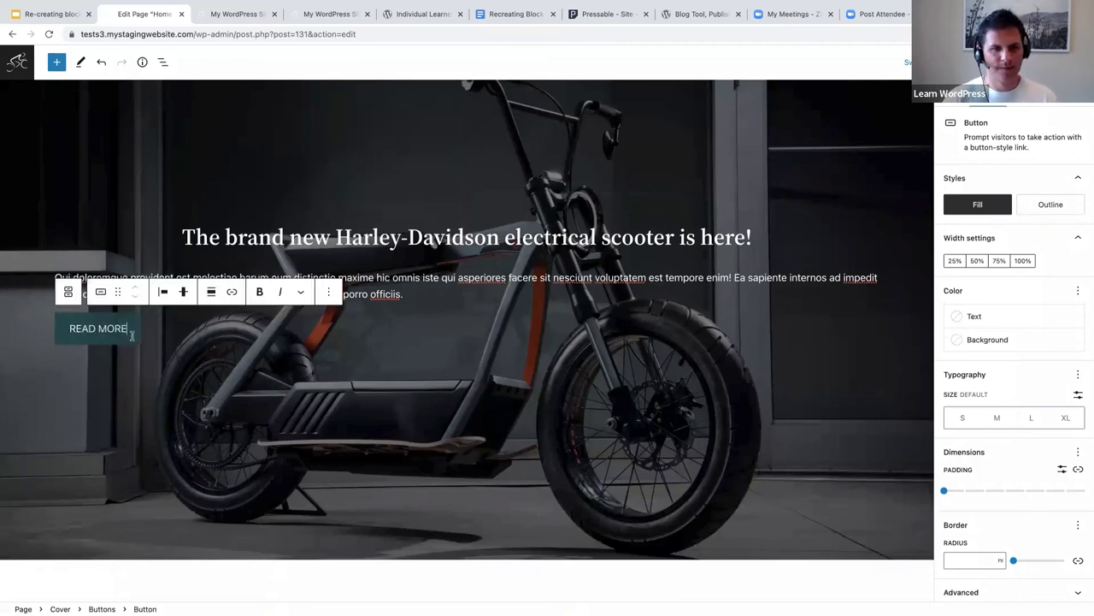
# - Give the READ MORE button a white background and black text
pyautogui.click(973, 339)
pyautogui.click(815, 434)
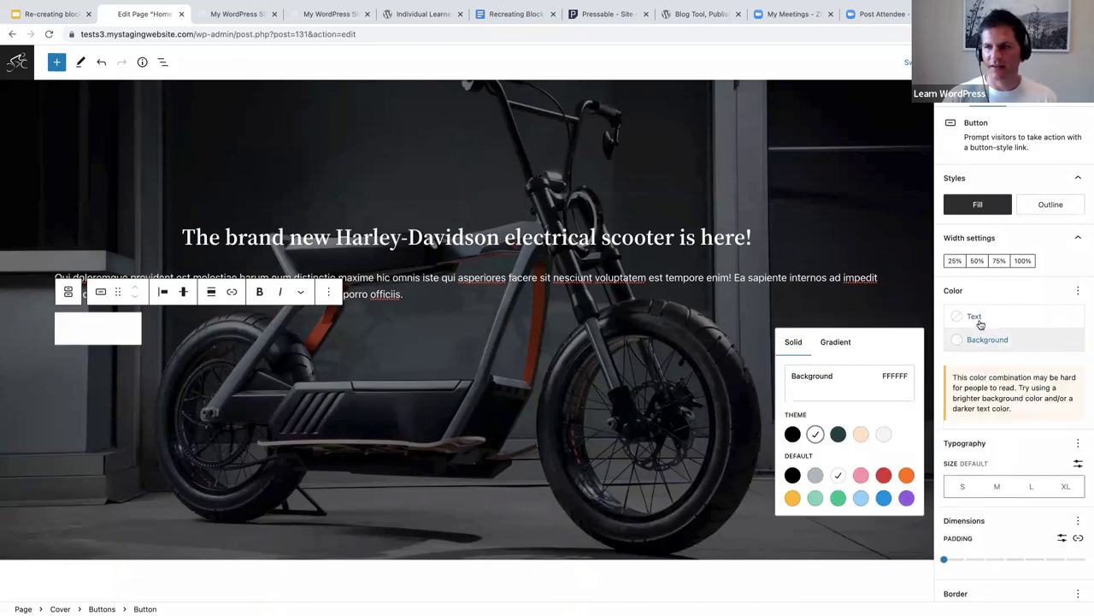
pyautogui.click(979, 320)
pyautogui.click(792, 383)
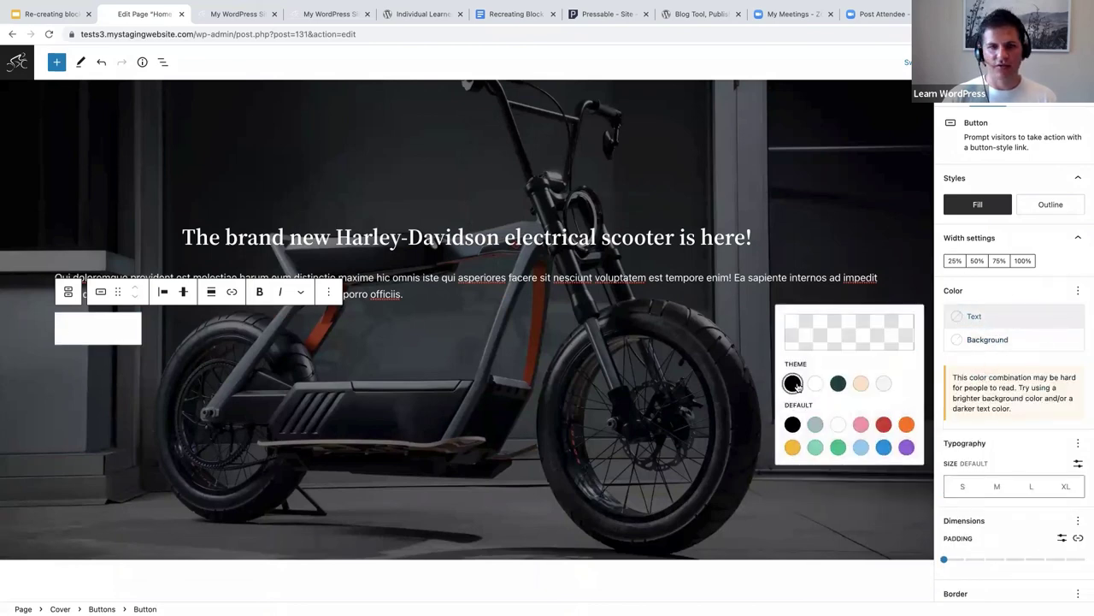
# - Make the READ MORE button text non-bold
pyautogui.moveTo(127, 328); pyautogui.dragTo(61, 321)
pyautogui.hotkey('ctrl', 'b')
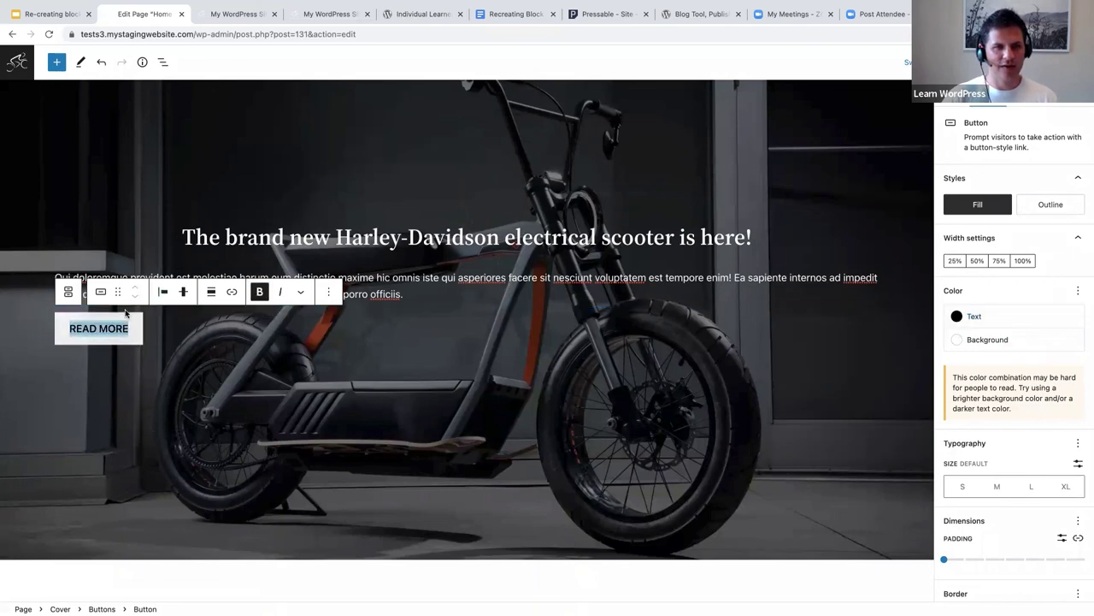
pyautogui.click(62, 321)
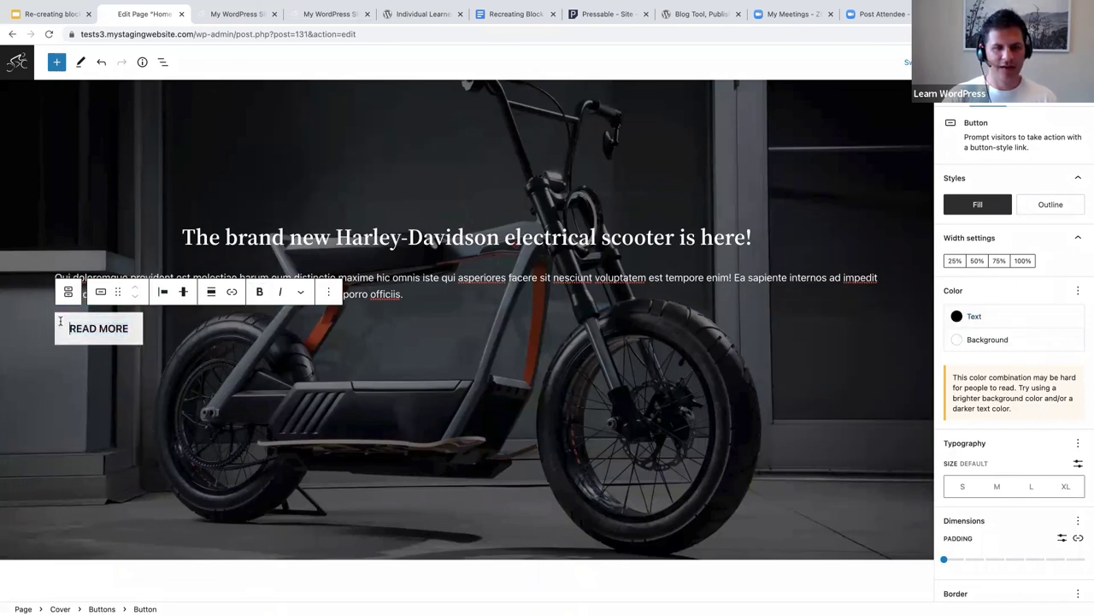
pyautogui.tripleClick(117, 330)
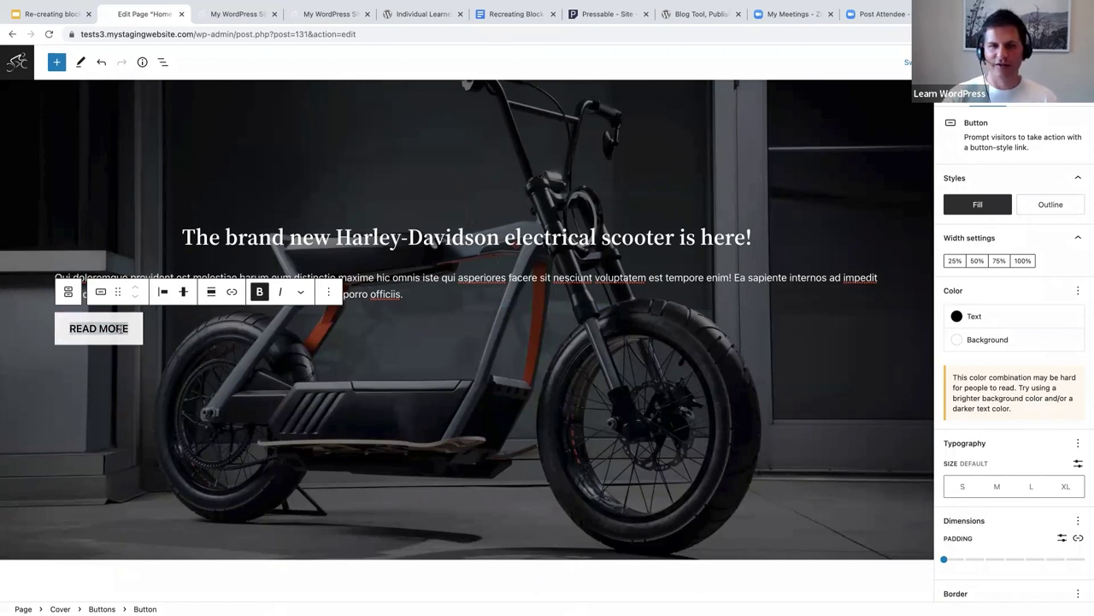
pyautogui.hotkey('ctrl', 'b')
pyautogui.click(136, 331)
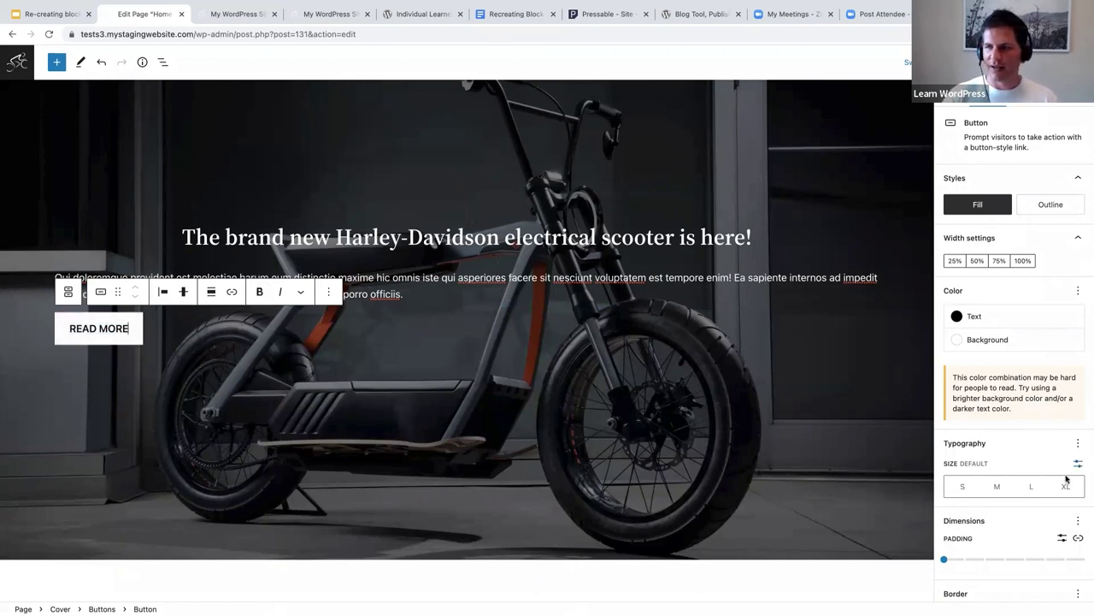
# - Set the button's border radius to 100 for fully rounded pill corners
pyautogui.scroll(-2, 1048, 510)
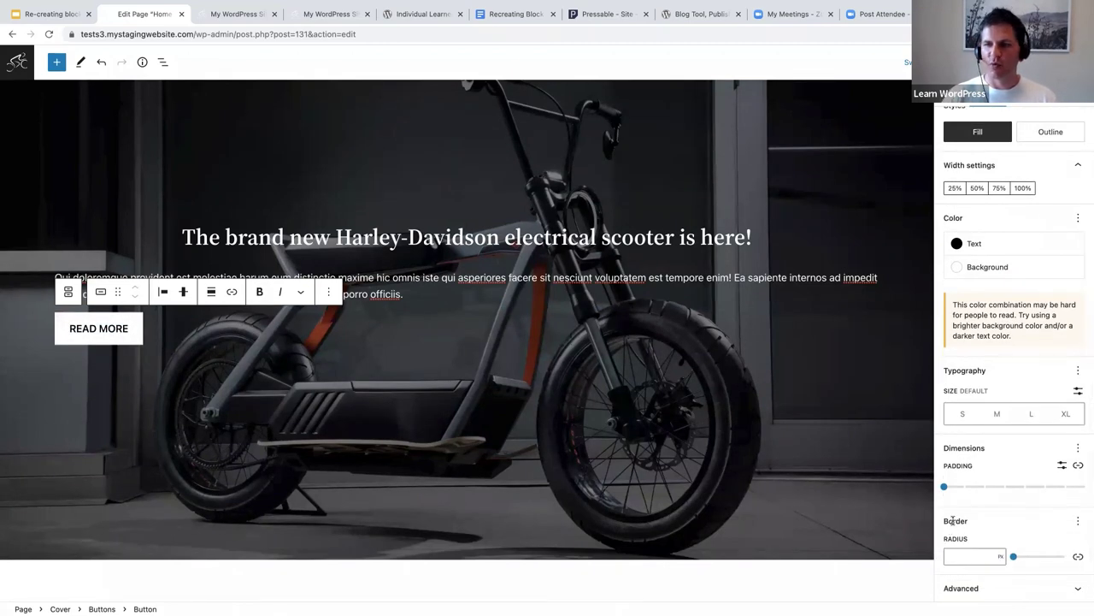
pyautogui.click(959, 559)
pyautogui.write('10')
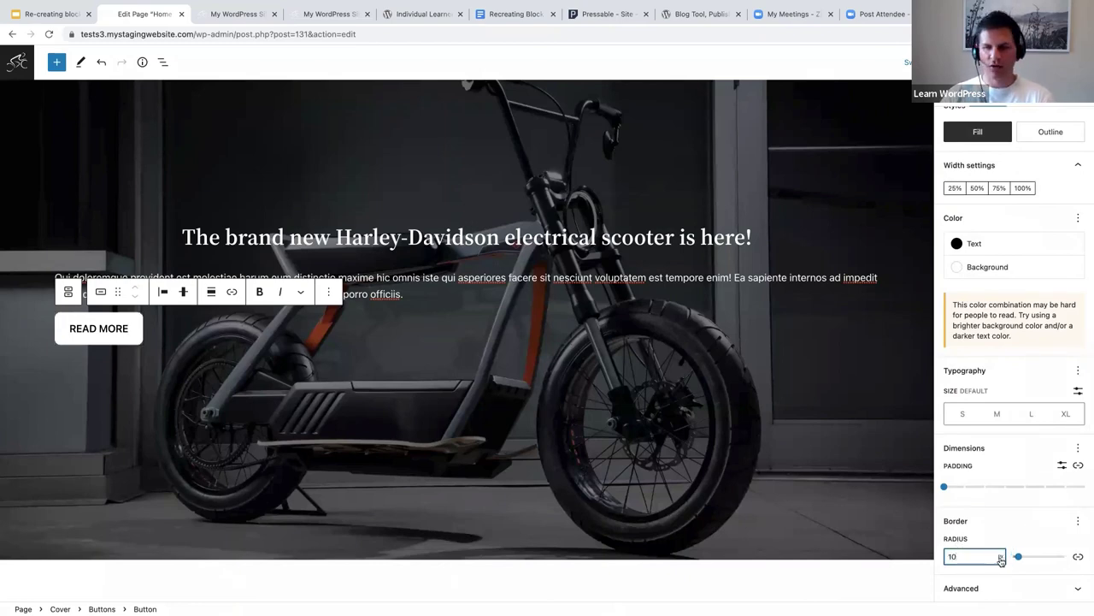
pyautogui.moveTo(1052, 560); pyautogui.dragTo(1078, 559)
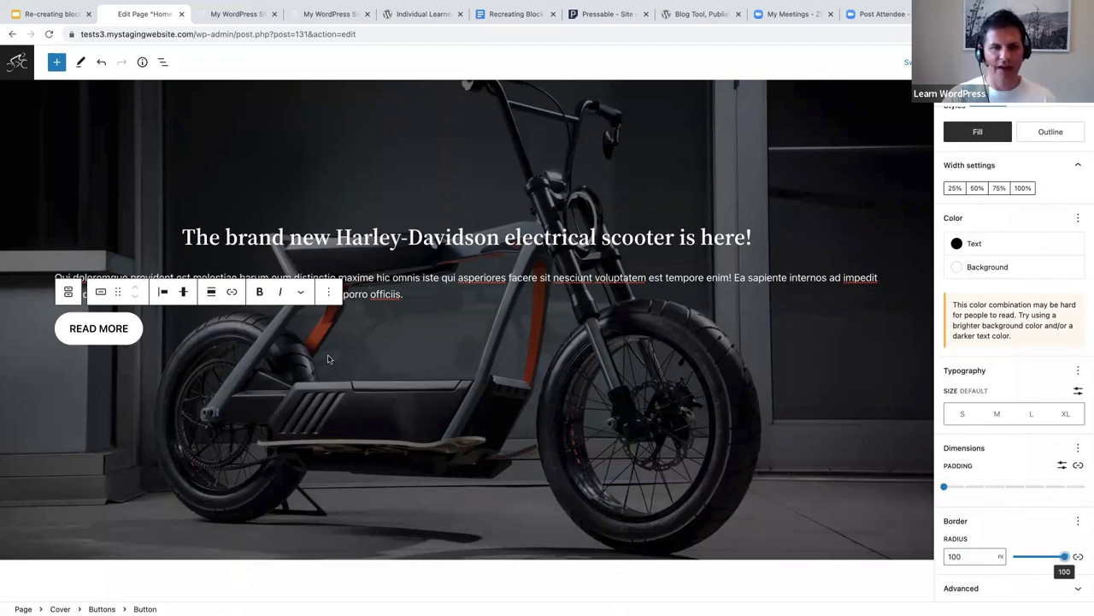
# - Centre the READ MORE button and dismiss the link settings without adding a link
pyautogui.click(212, 293)
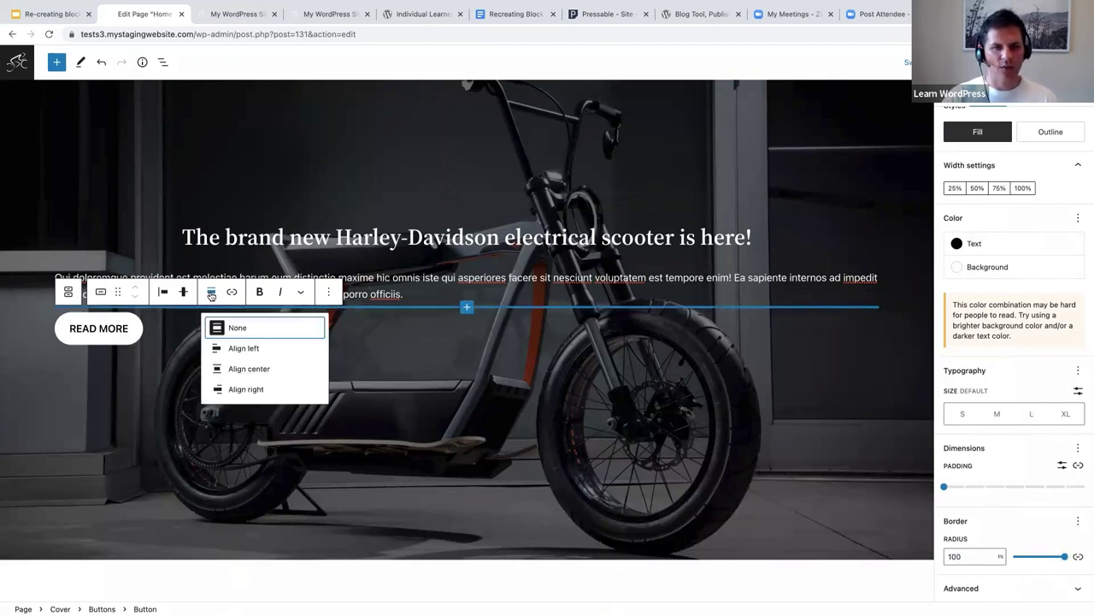
pyautogui.click(211, 292)
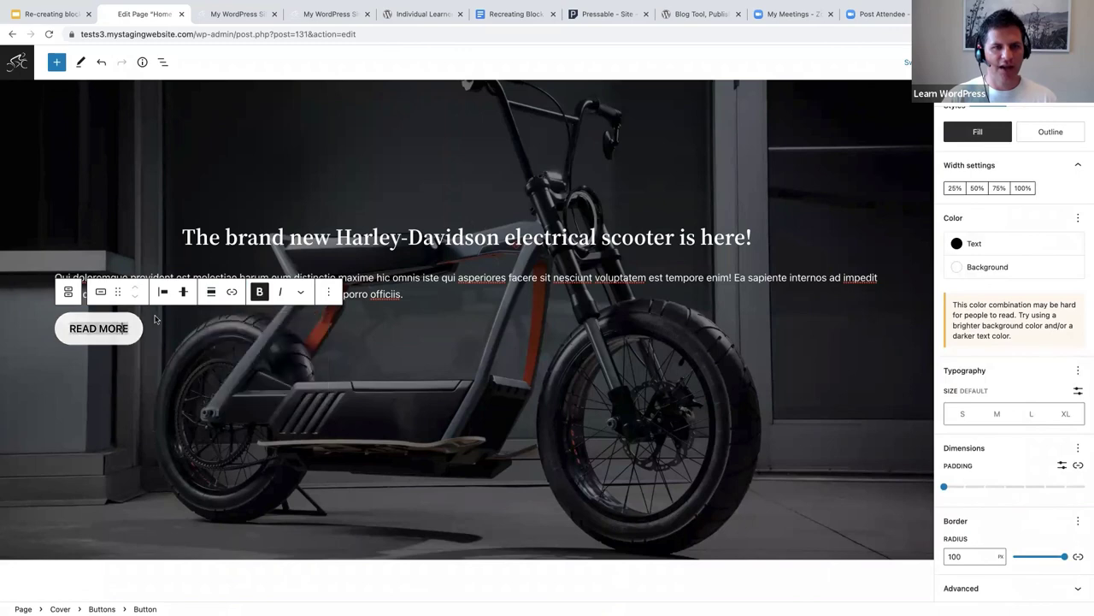
pyautogui.click(209, 293)
pyautogui.click(239, 370)
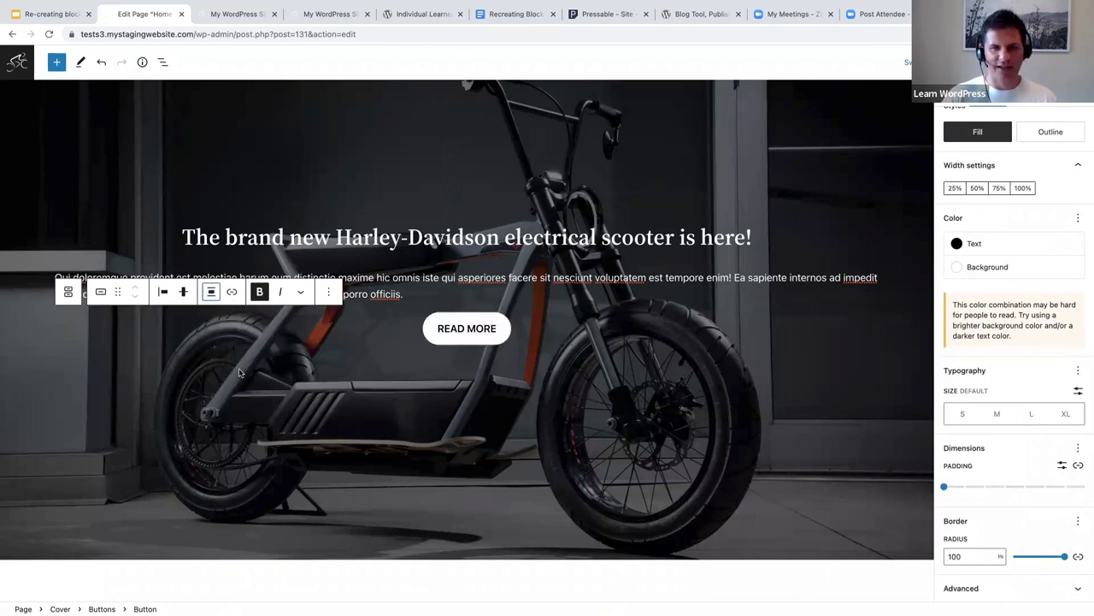
pyautogui.tripleClick(477, 328)
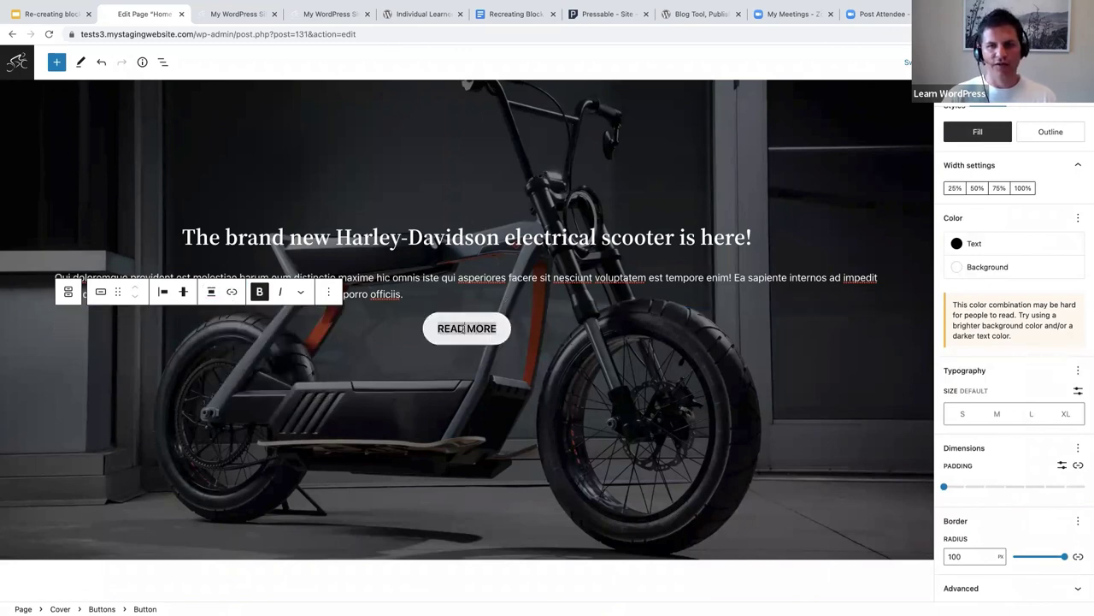
pyautogui.hotkey('ctrl', 'k')
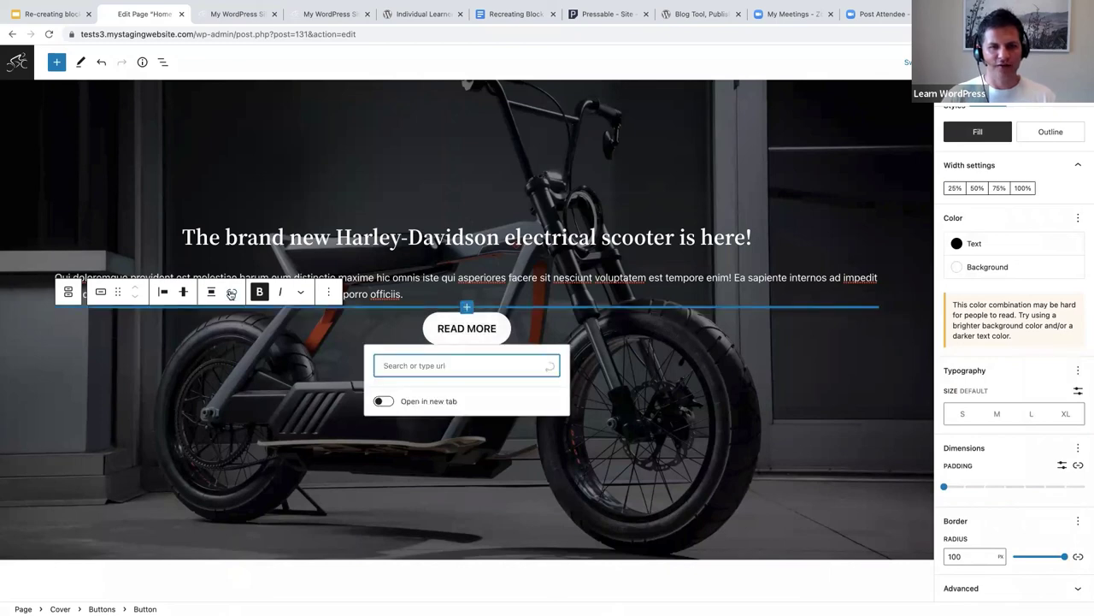
pyautogui.click(515, 334)
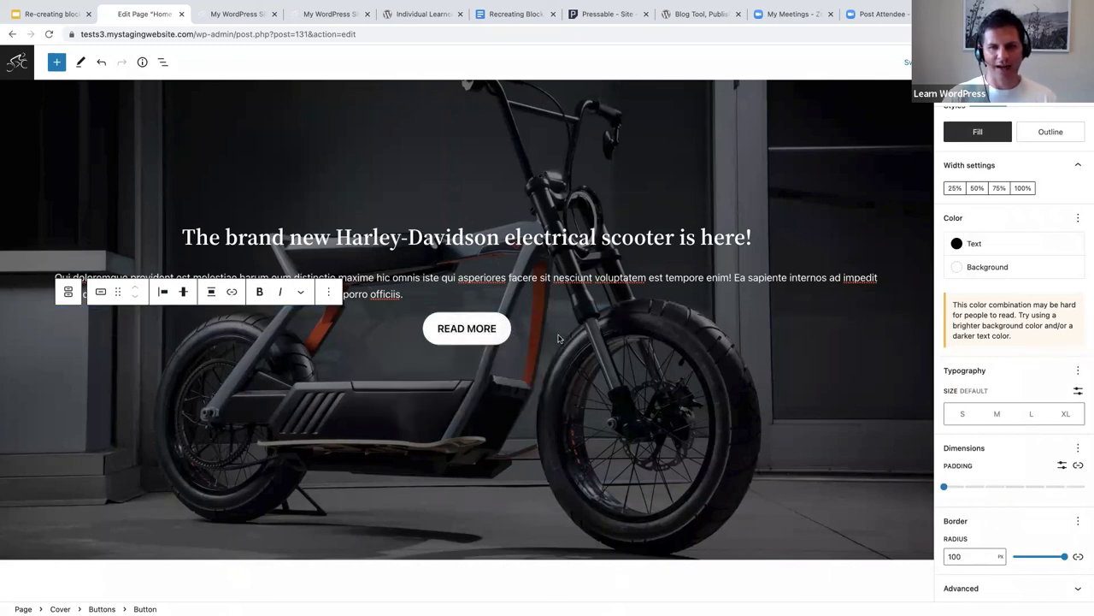
pyautogui.click(419, 292)
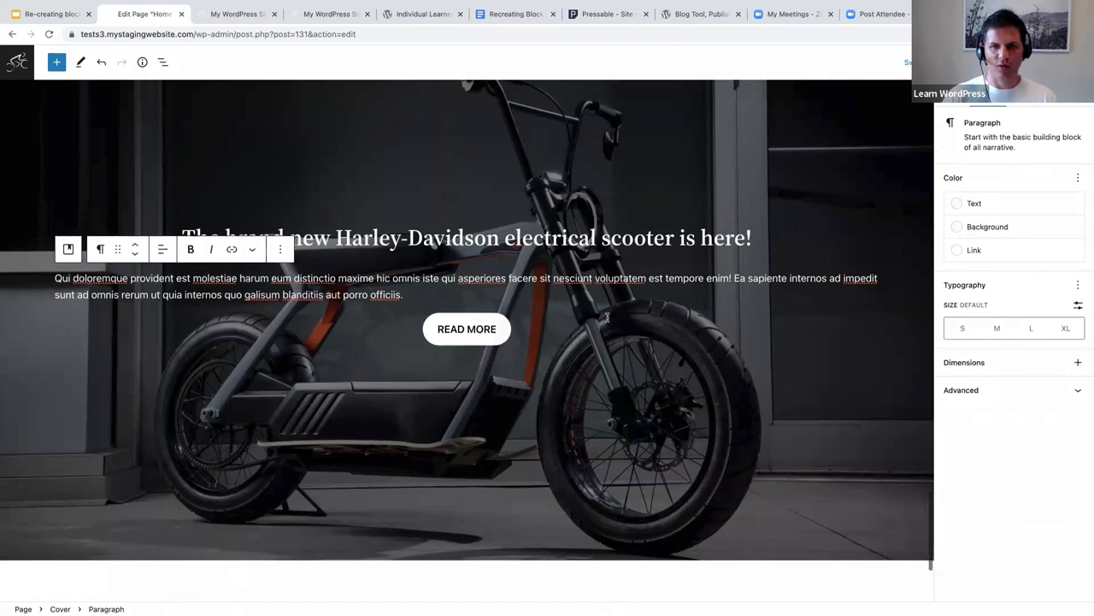
pyautogui.scroll(1, 599, 317)
# - Give the scooter cover a fixed background and set its overlay opacity to 70
pyautogui.click(124, 173)
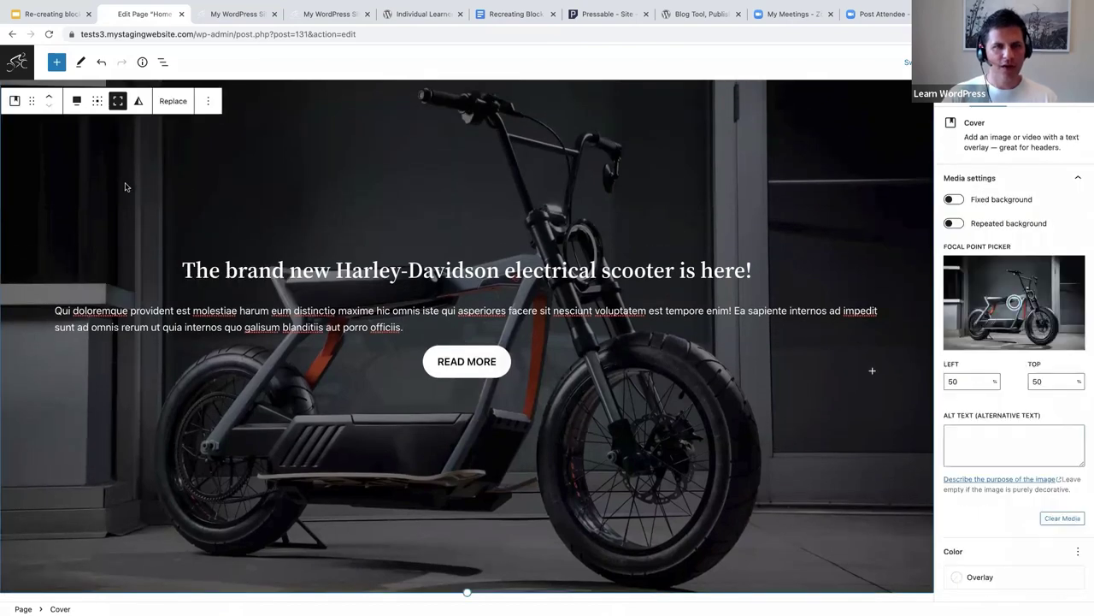
pyautogui.scroll(1, 120, 188)
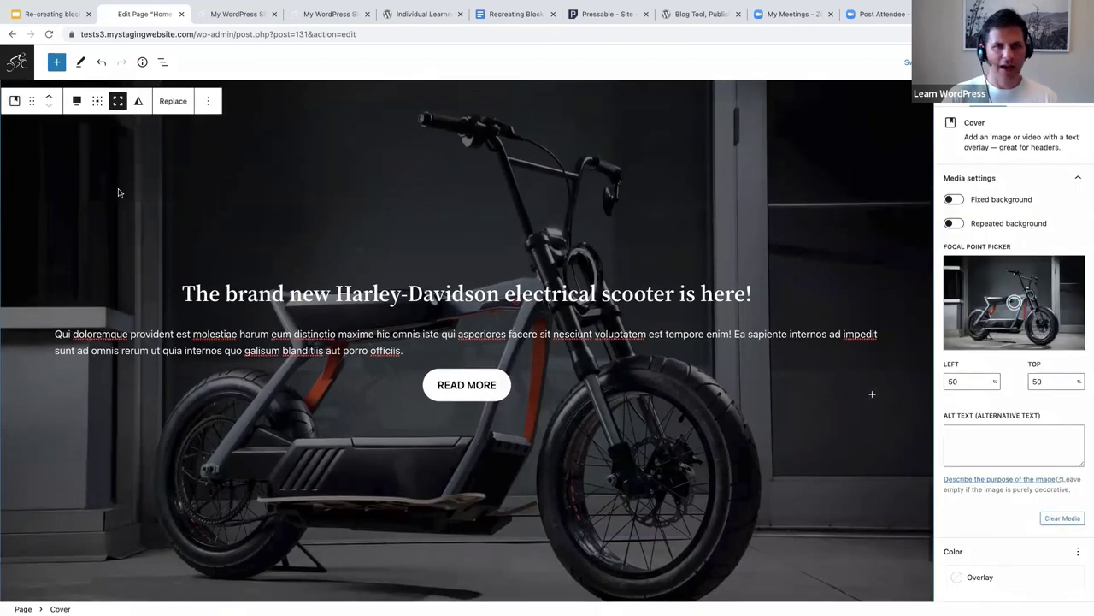
pyautogui.click(951, 200)
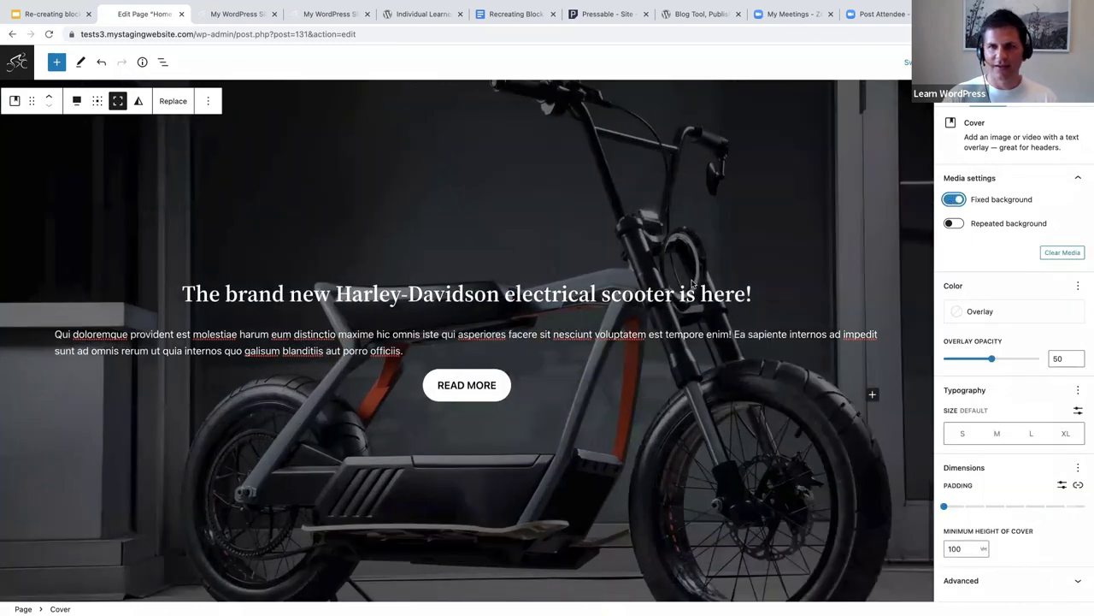
pyautogui.scroll(2, 656, 274)
pyautogui.scroll(4, 656, 275)
pyautogui.scroll(-4, 650, 276)
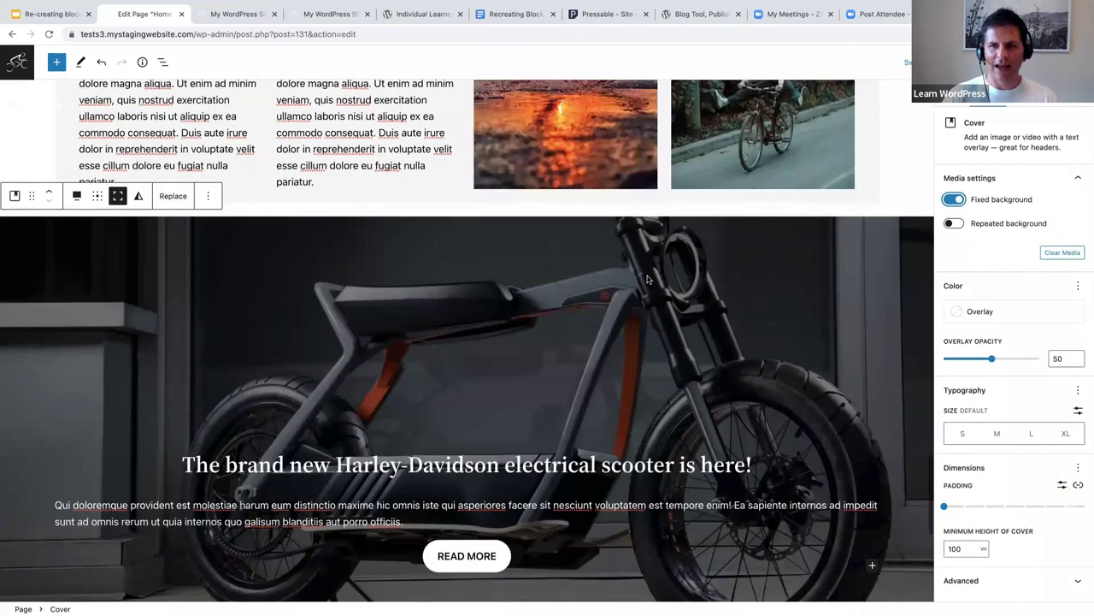
pyautogui.scroll(-1, 647, 278)
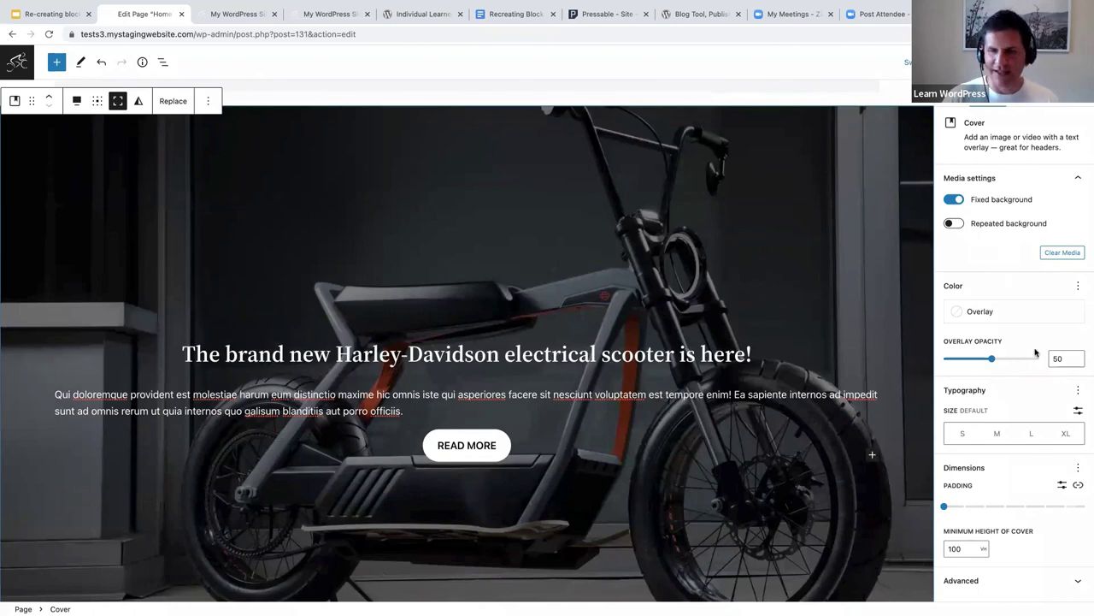
pyautogui.moveTo(992, 359); pyautogui.dragTo(1014, 360)
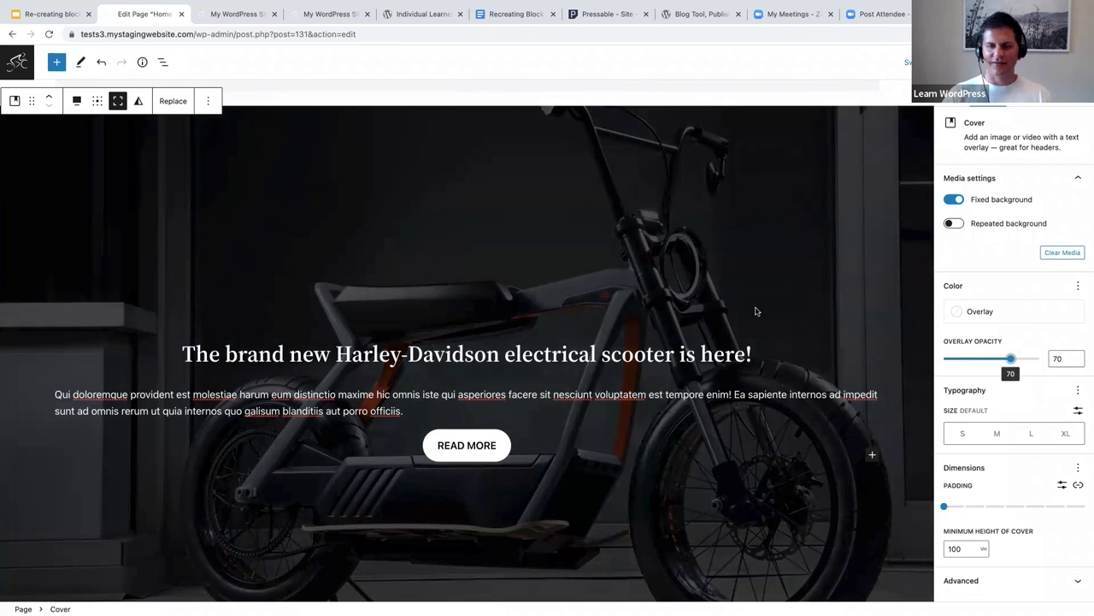
# - Review the finished cover in the editor, then view it on the live homepage
pyautogui.scroll(2, 660, 310)
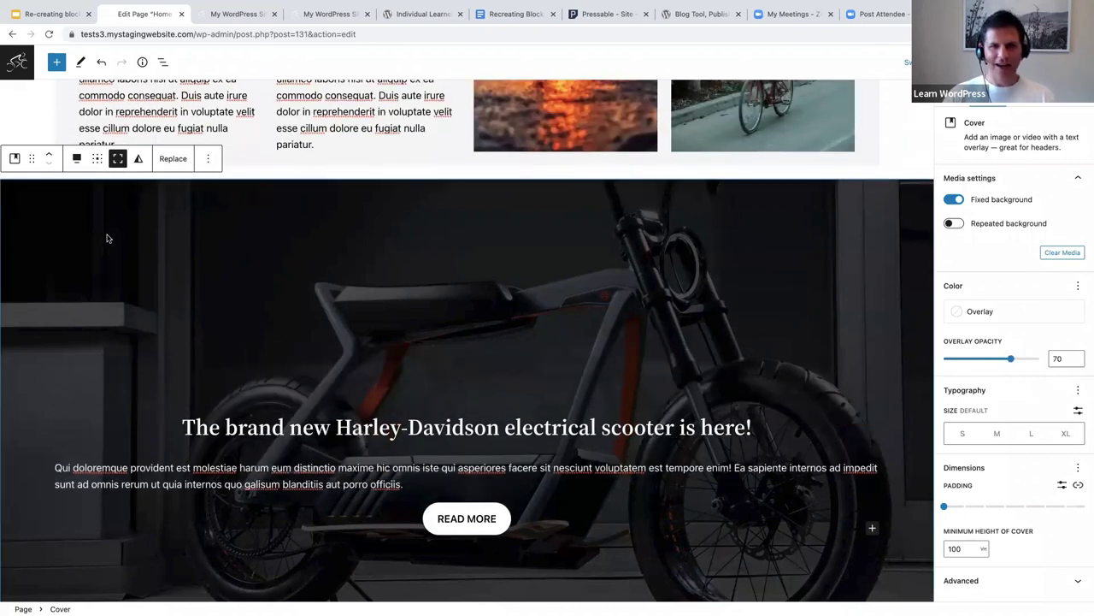
pyautogui.scroll(-3, 107, 238)
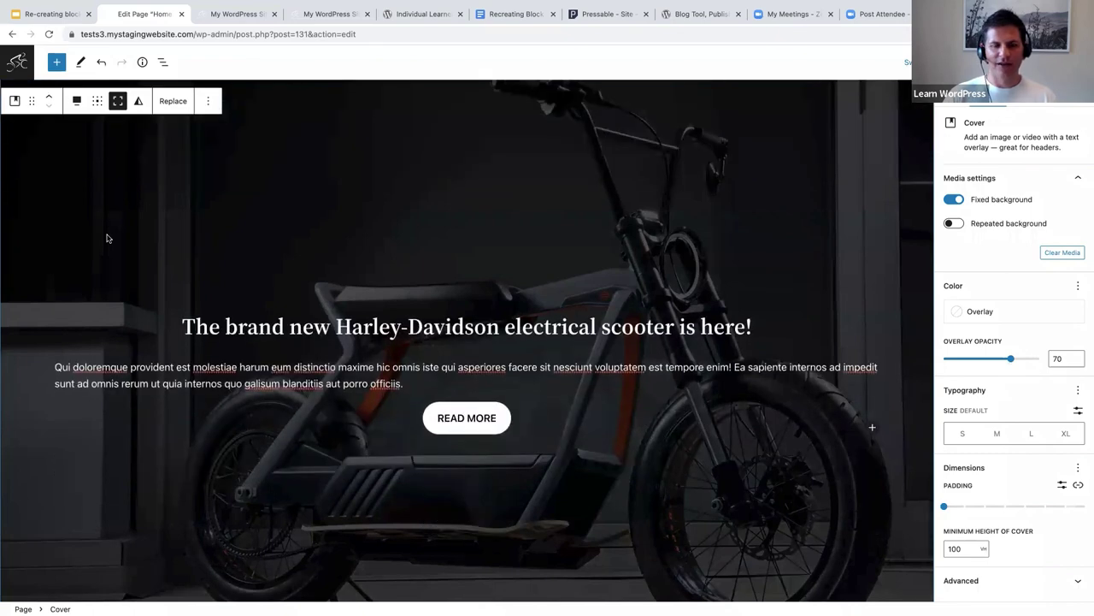
pyautogui.scroll(-1, 106, 238)
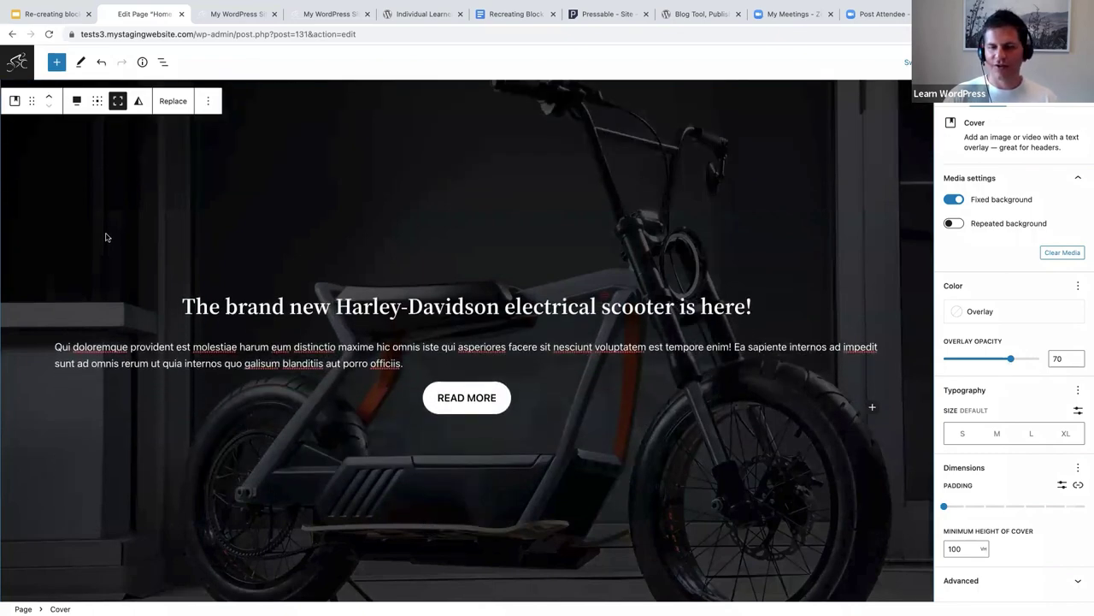
pyautogui.scroll(-2, 106, 237)
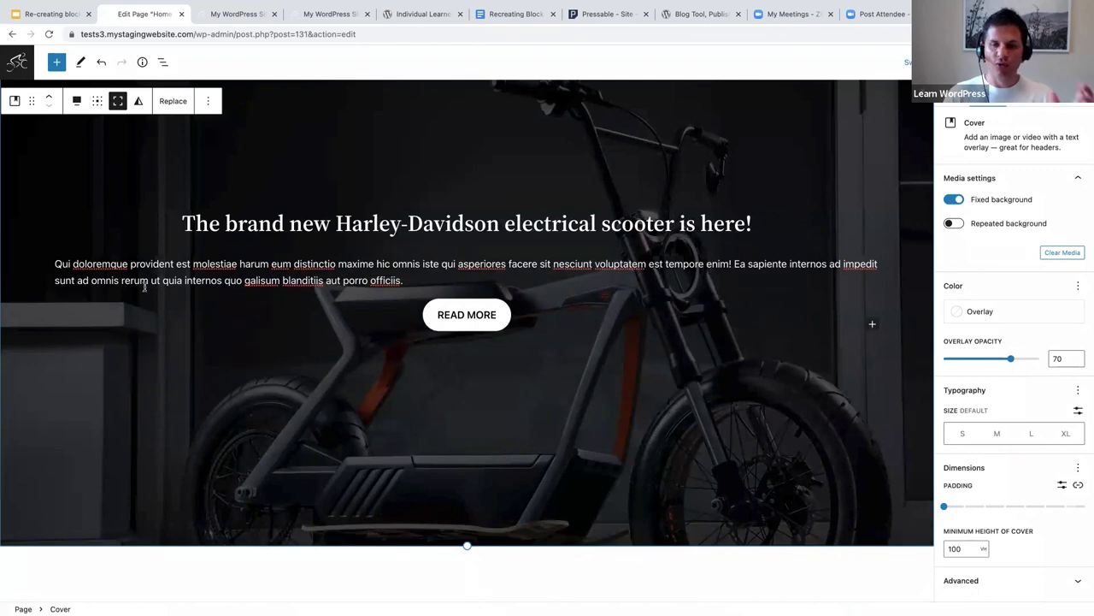
pyautogui.scroll(-3, 316, 333)
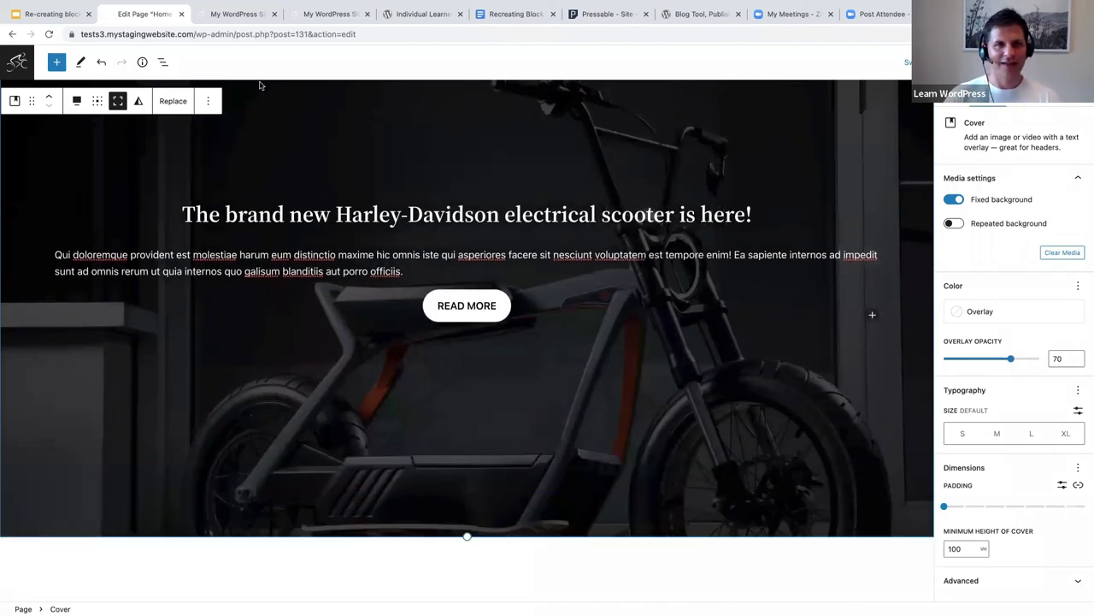
pyautogui.click(229, 14)
pyautogui.scroll(-3, 333, 247)
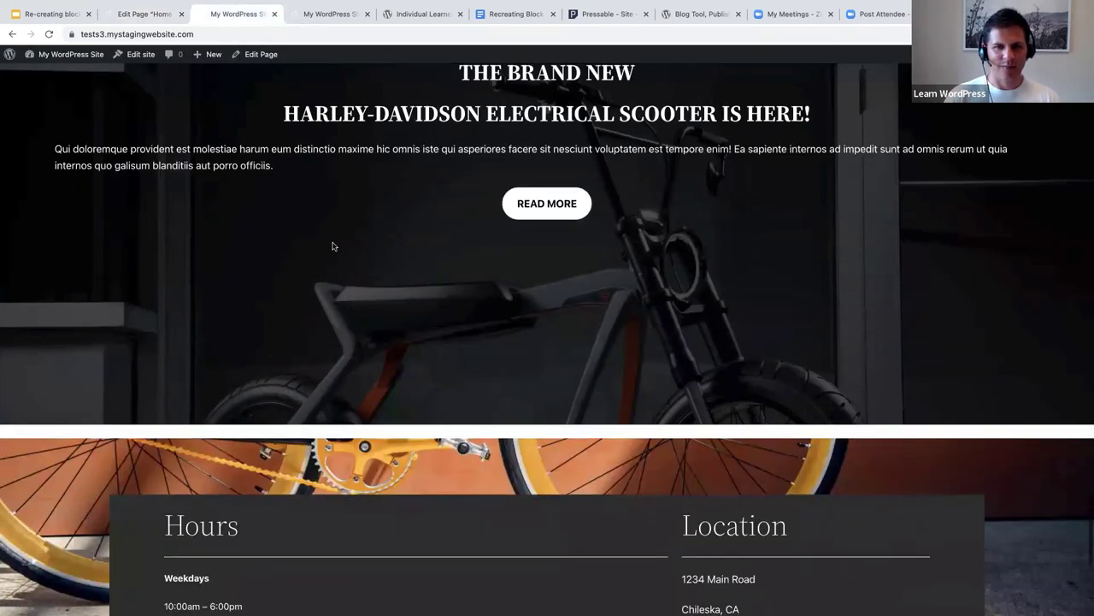
pyautogui.scroll(-3, 334, 246)
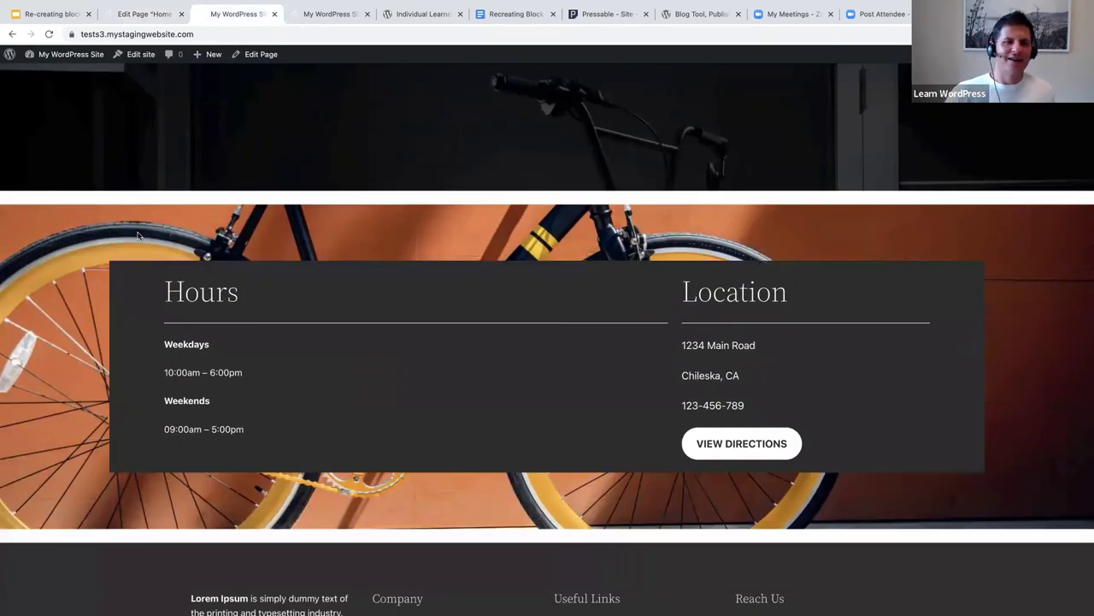